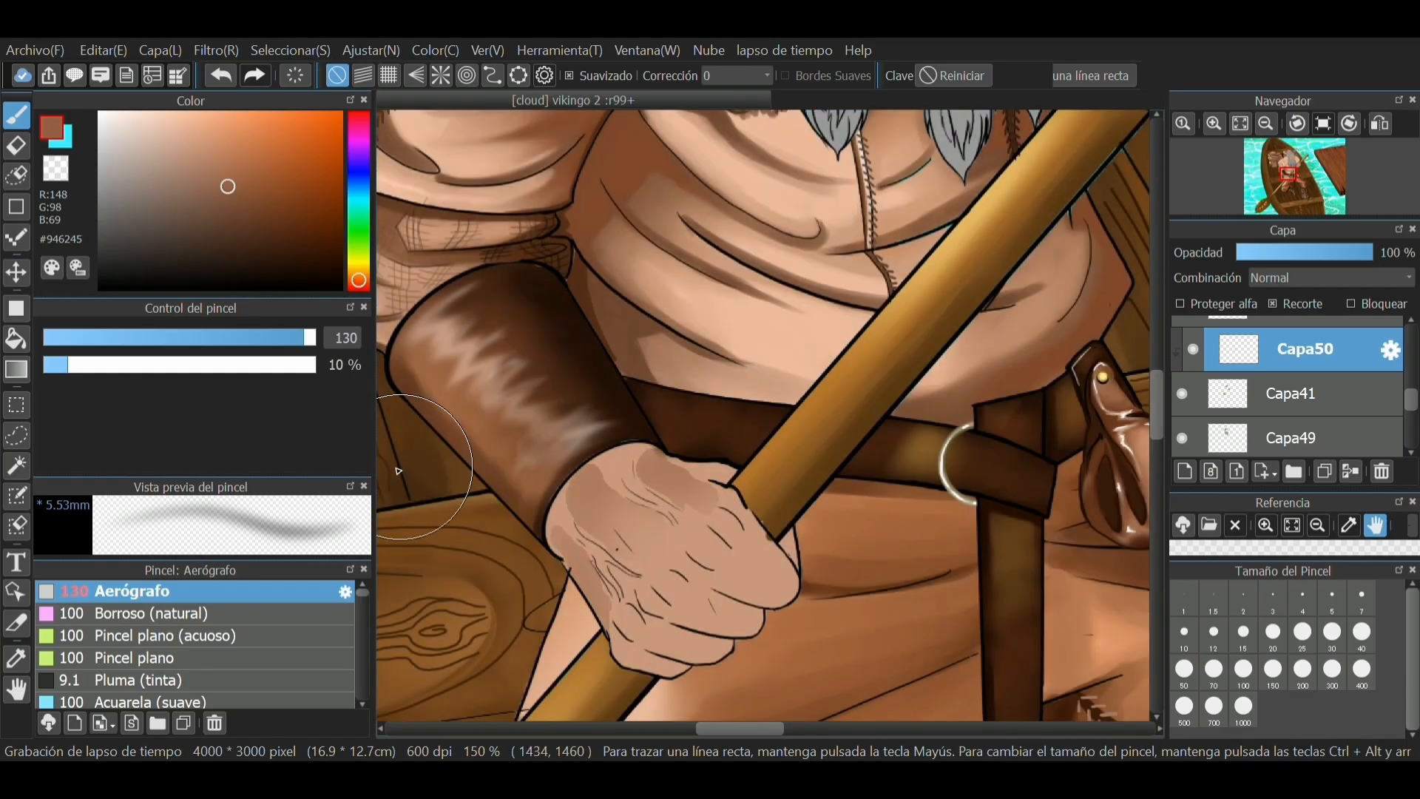
Undo the last airbrush stroke, choose dark brown #6B3313 and clear the selection on the back of the hand
key("ctrl+z")
left_click(290, 50)
left_click(325, 122)
left_click(260, 197)
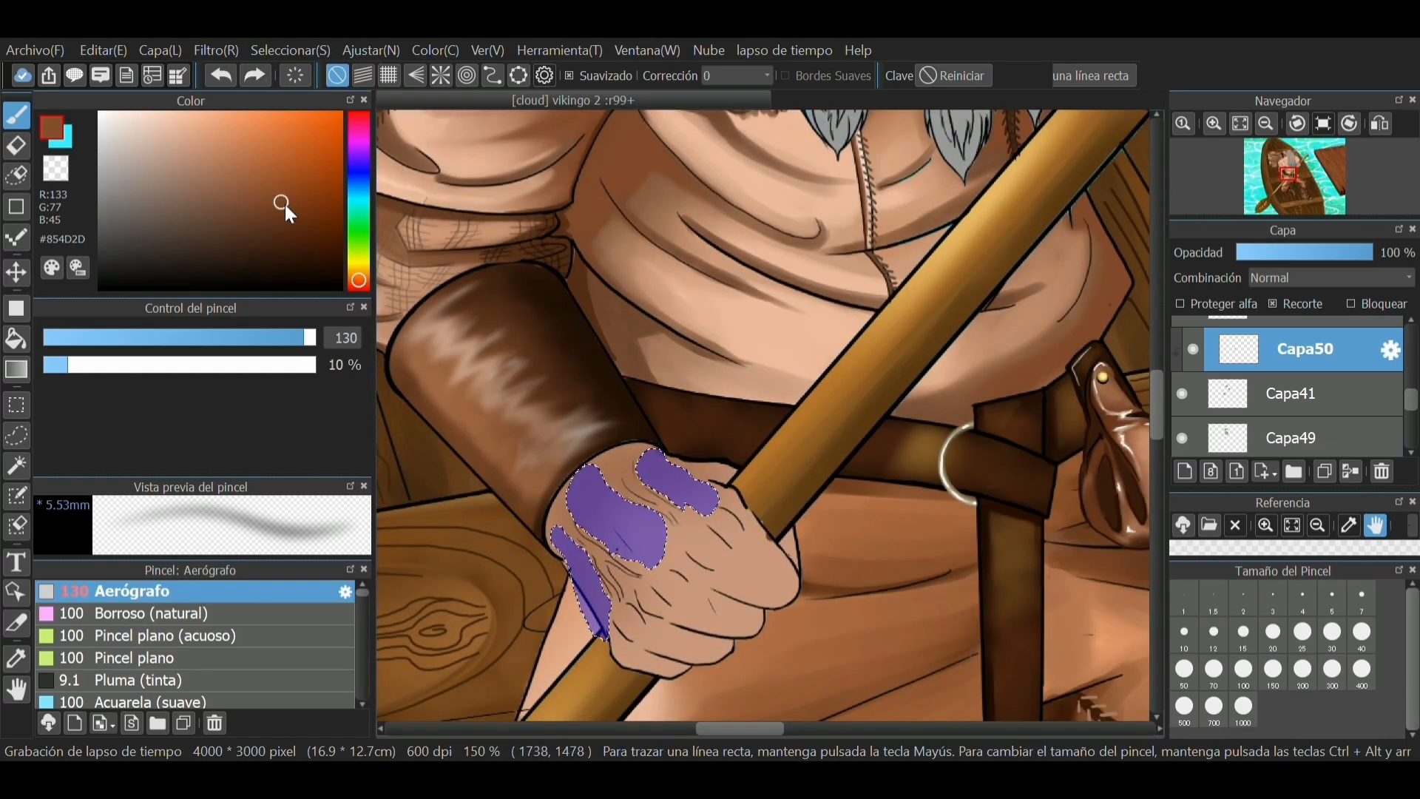
left_click(300, 215)
key("ctrl+d")
Shade the wrist edge of the hand with the Acuarela (suave) brush at size 12.4 and 9% opacity, using a sampled brown
left_click(295, 614)
left_click(318, 701)
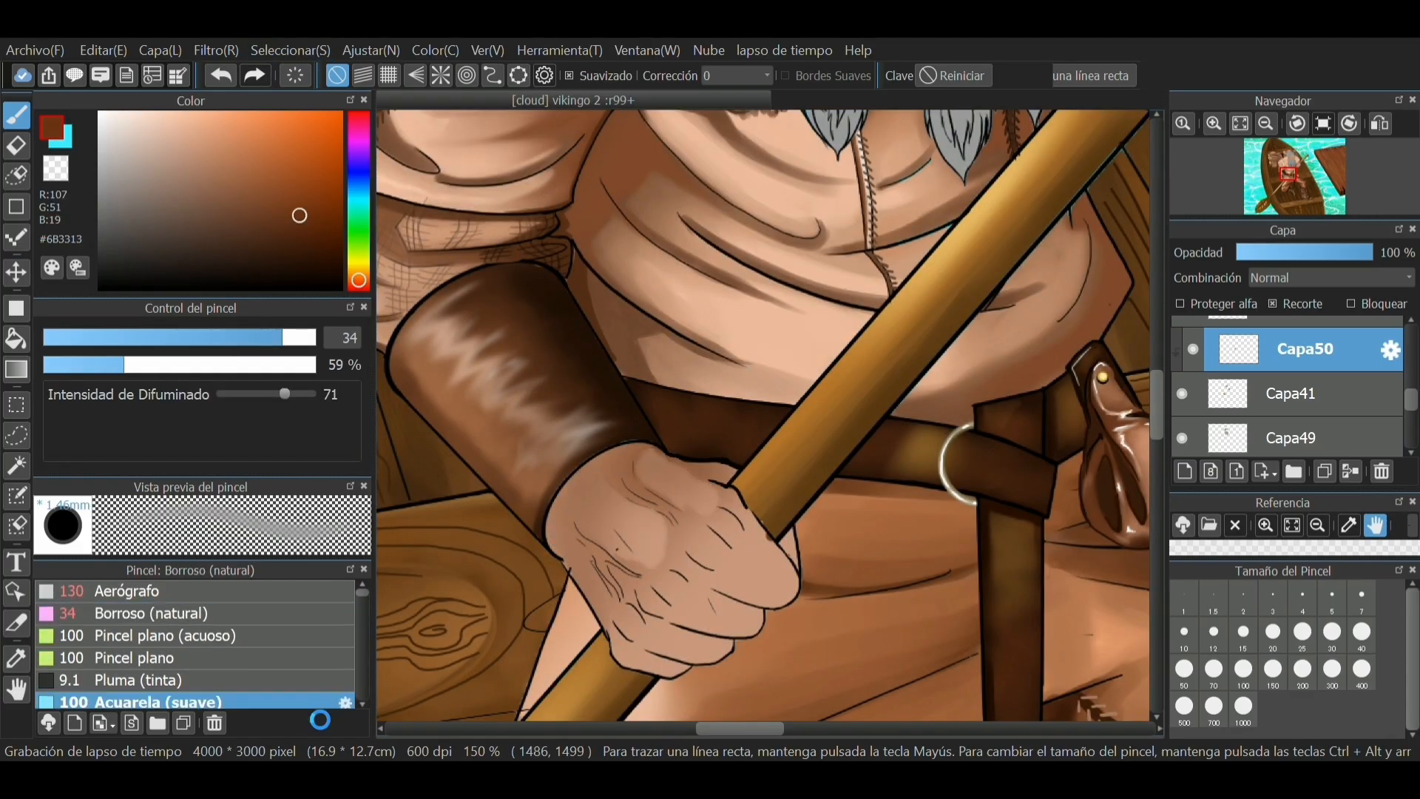
left_click(16, 658)
left_click(650, 499)
left_click(16, 115)
left_click_drag(149, 337, 108, 337)
mouse_move(634, 465)
left_mouse_down()
mouse_move(681, 507)
mouse_move(624, 509)
mouse_move(600, 466)
mouse_move(574, 503)
mouse_move(659, 563)
mouse_move(659, 583)
mouse_move(593, 484)
mouse_move(557, 489)
mouse_move(564, 560)
left_mouse_up()
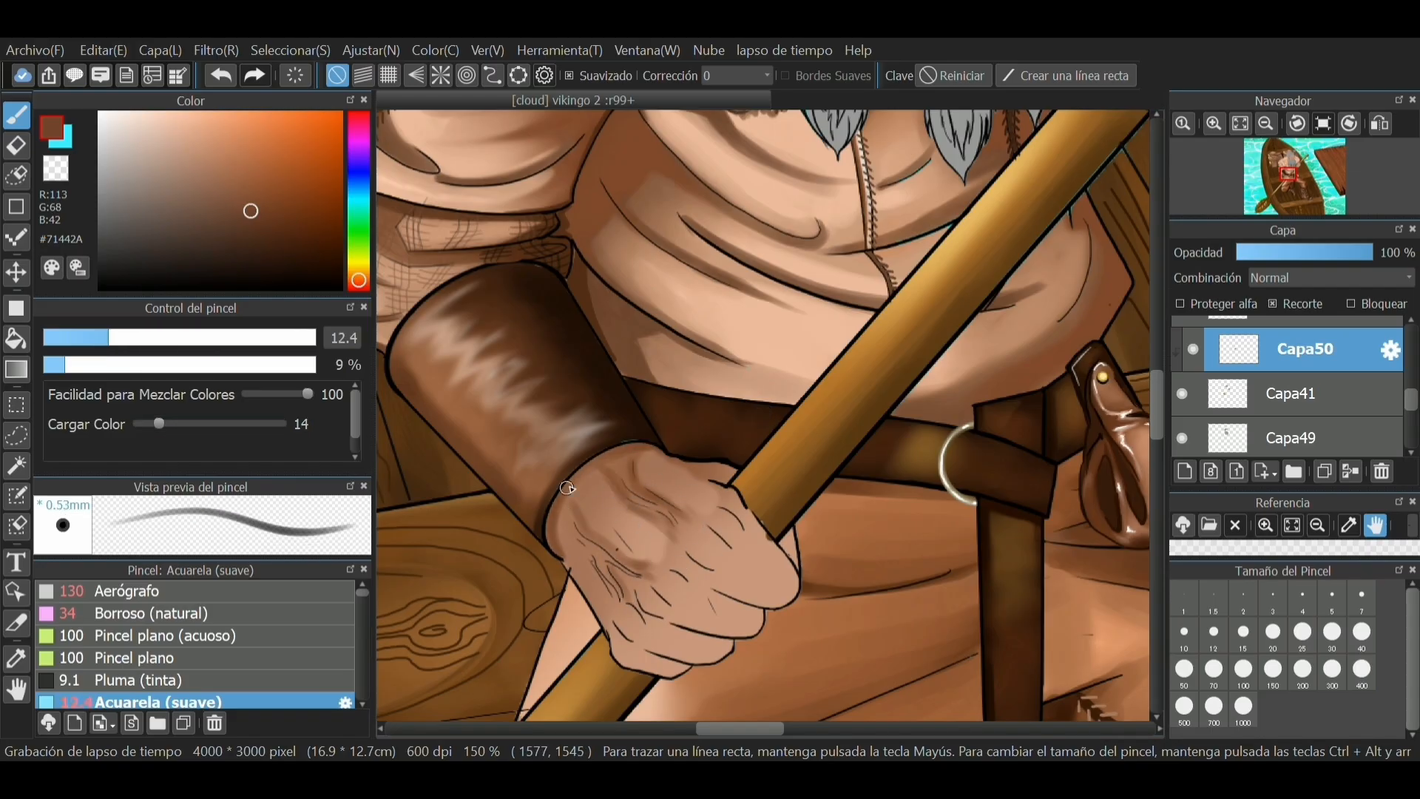
Darken the creases between the fingers and along the index finger with an enlarged brush and a tone sampled from the hand
right_click(647, 598)
key("bracketright")
key("bracketright")
key("bracketright")
key("bracketright")
key("bracketright")
left_click_drag(657, 596, 759, 636)
left_click_drag(661, 625, 734, 648)
mouse_move(709, 585)
left_mouse_down()
mouse_move(790, 604)
mouse_move(751, 518)
left_mouse_up()
Reduce the brush to size 11.2 and shade the outer edge of the hand from the little finger towards the wrist
key("bracketleft")
key("bracketleft")
key("bracketleft")
key("bracketleft")
key("bracketleft")
key("bracketleft")
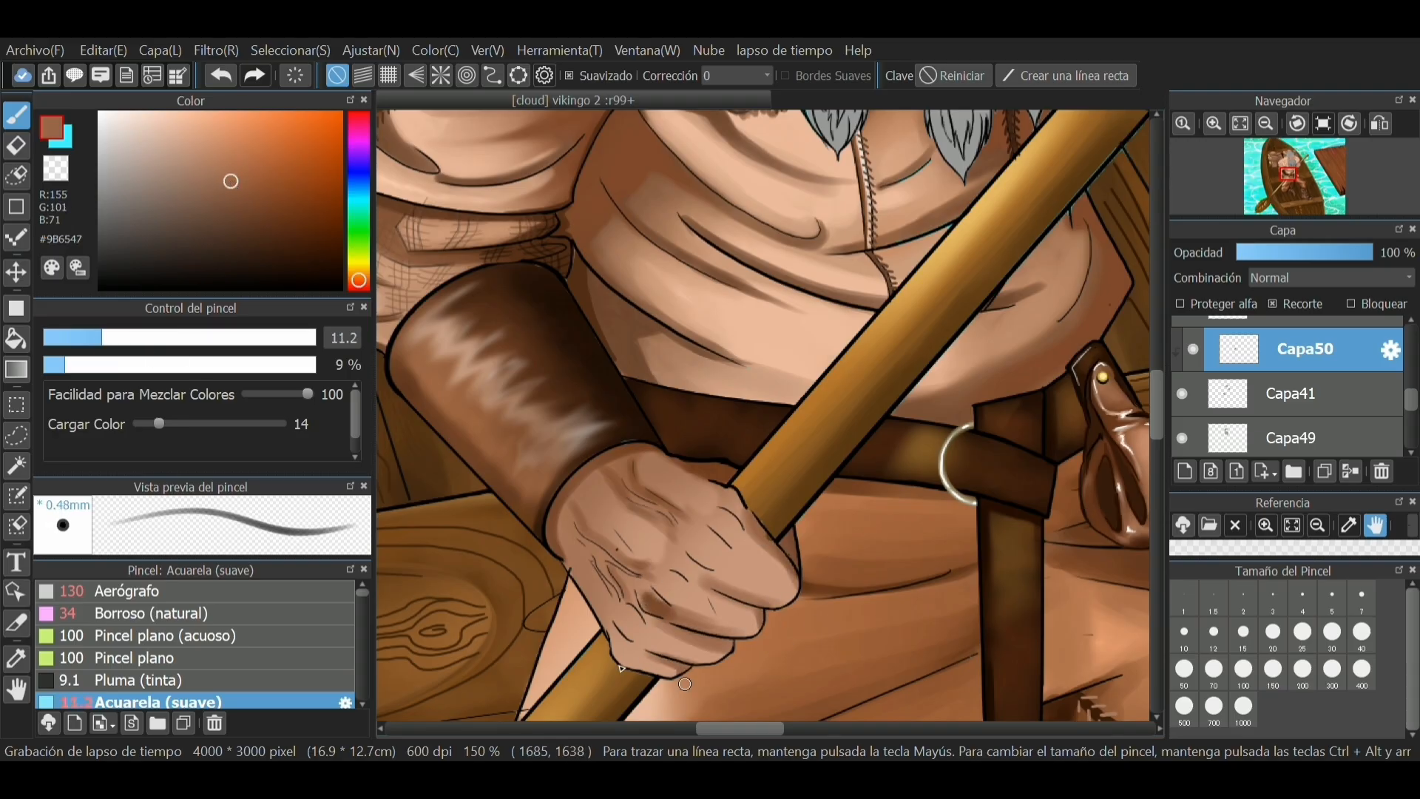
left_click_drag(612, 614, 572, 555)
Enlarge the brush to 14.6 and shade the index finger and the little finger with tones sampled from the fist
right_click(711, 608)
key("bracketright")
key("bracketright")
key("bracketright")
right_click(674, 592)
mouse_move(684, 588)
left_mouse_down()
mouse_move(746, 627)
mouse_move(773, 567)
left_mouse_up()
left_click_drag(669, 650, 725, 636)
Sample brown #905C3D from the hand and paint it from the knuckles across the back of the hand
left_click(16, 658)
left_click(648, 532)
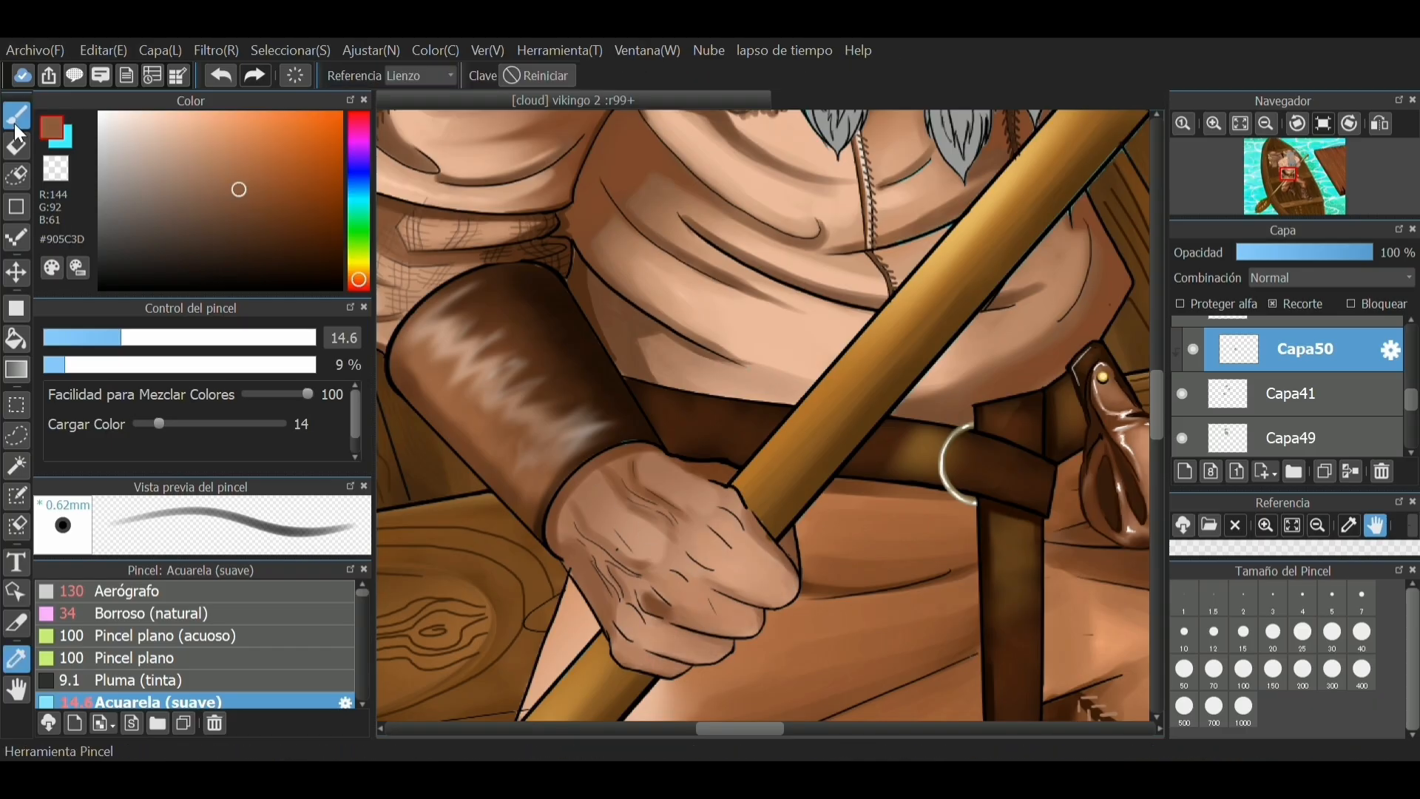
left_click(16, 117)
left_click(54, 365)
left_click_drag(663, 555, 612, 497)
Sample lighter skin tone #C69477 and blend it over the back of the hand and knuckles at 30% brush opacity
left_click(151, 423)
left_click(16, 657)
left_click(645, 518, "alt")
left_click_drag(658, 547, 607, 503)
left_click_drag(151, 423, 168, 423)
left_click(124, 365)
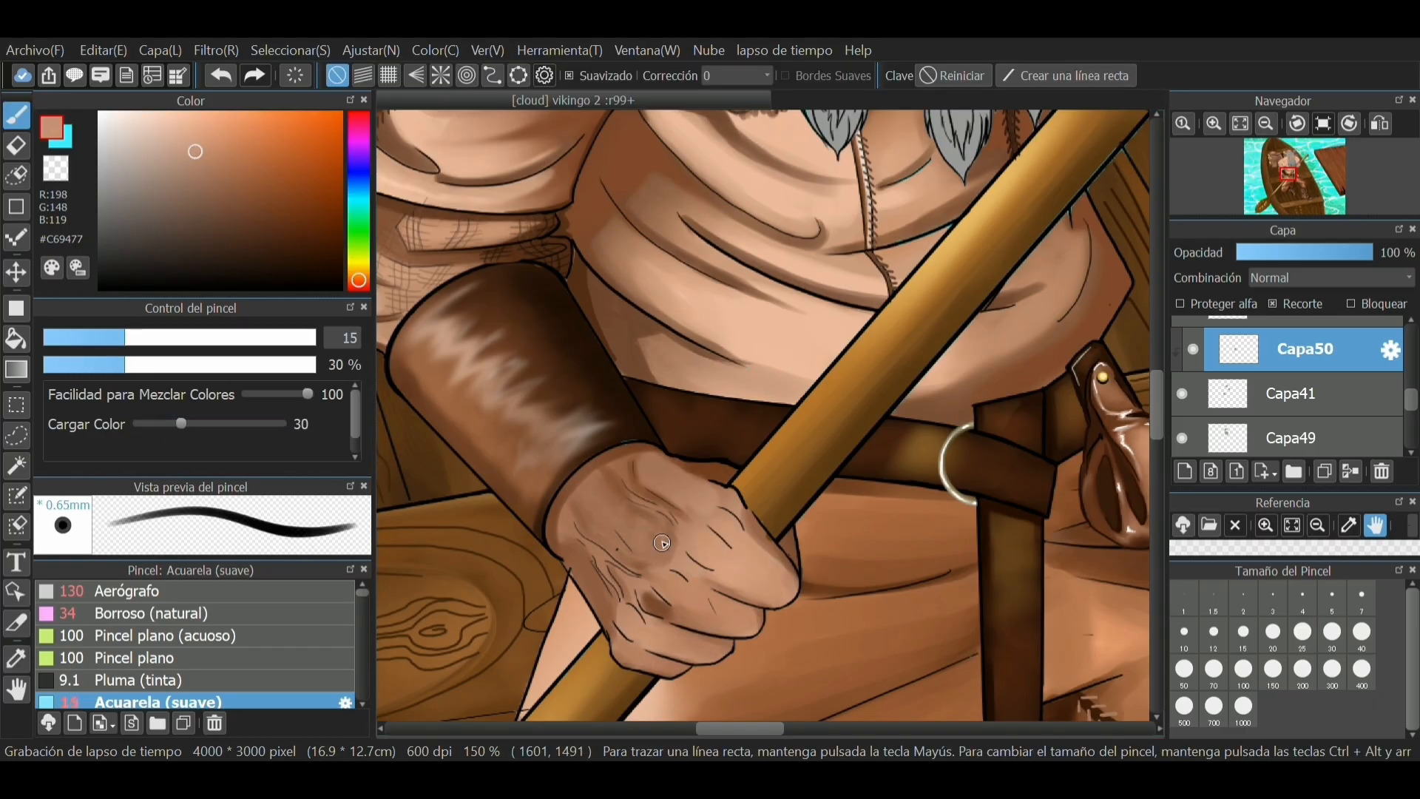
left_click_drag(644, 526, 596, 496)
left_click_drag(168, 424, 163, 424)
left_click_drag(647, 483, 688, 510)
Paint the knuckle area beside the oar with the Acuarela brush at size 14.4, using sampled skin tone #A97456
left_click(16, 659)
left_click(645, 481)
left_click(16, 116)
left_click(16, 658)
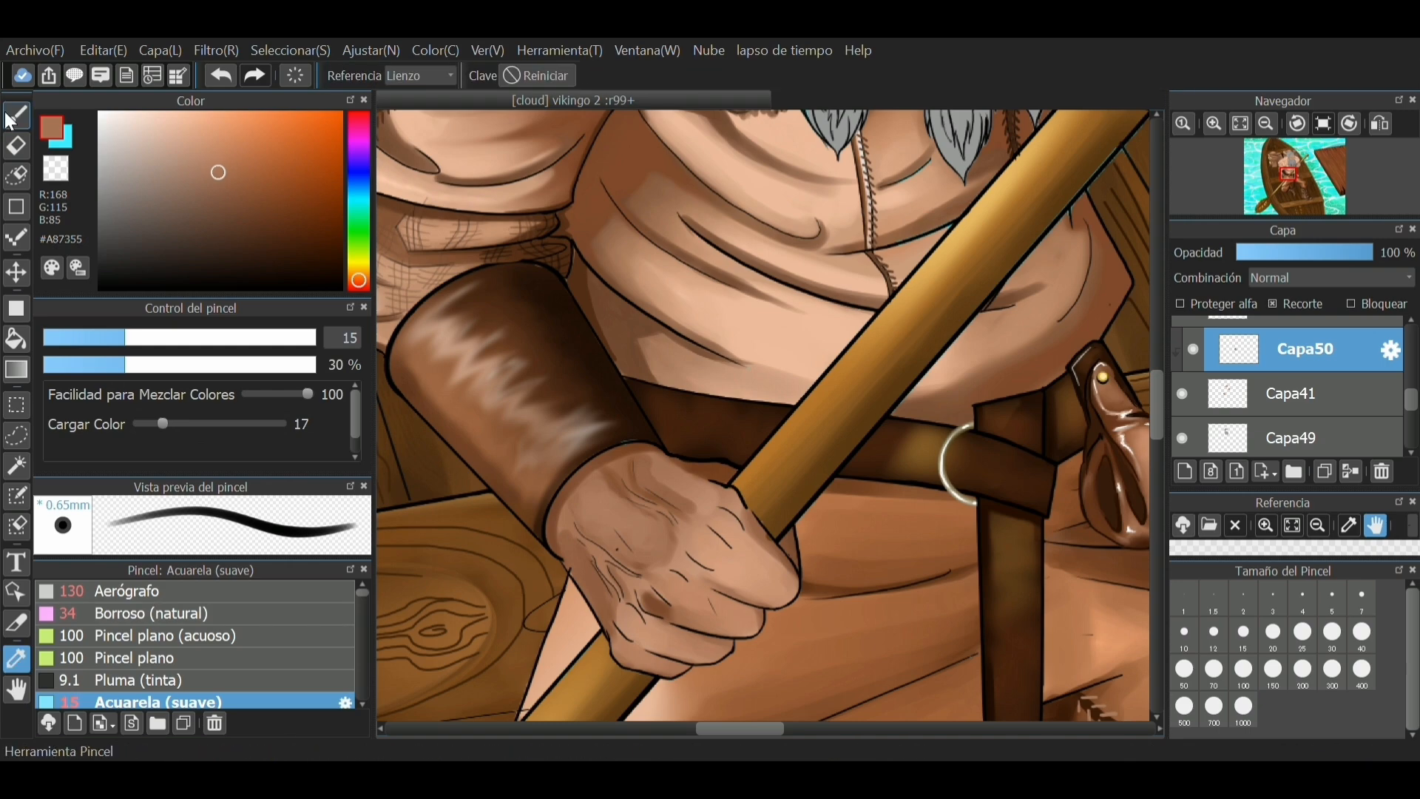
left_click(17, 116)
left_click_drag(361, 593, 363, 606)
left_click(148, 616)
left_click(120, 333)
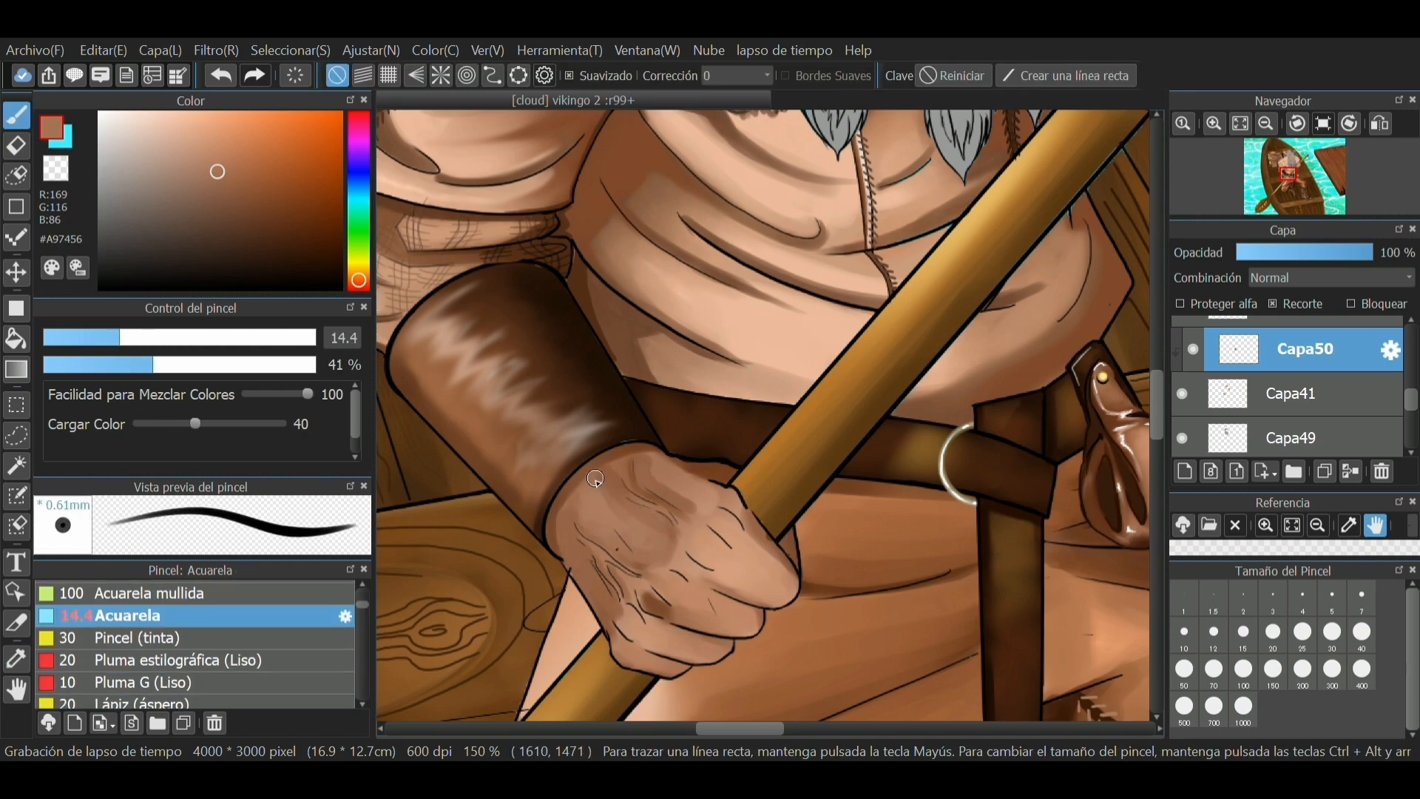
left_click_drag(654, 462, 738, 512)
Shade the little finger and the creases between the fingers with darker tones sampled from the hand
left_click(700, 674, "alt")
left_click_drag(699, 674, 652, 660)
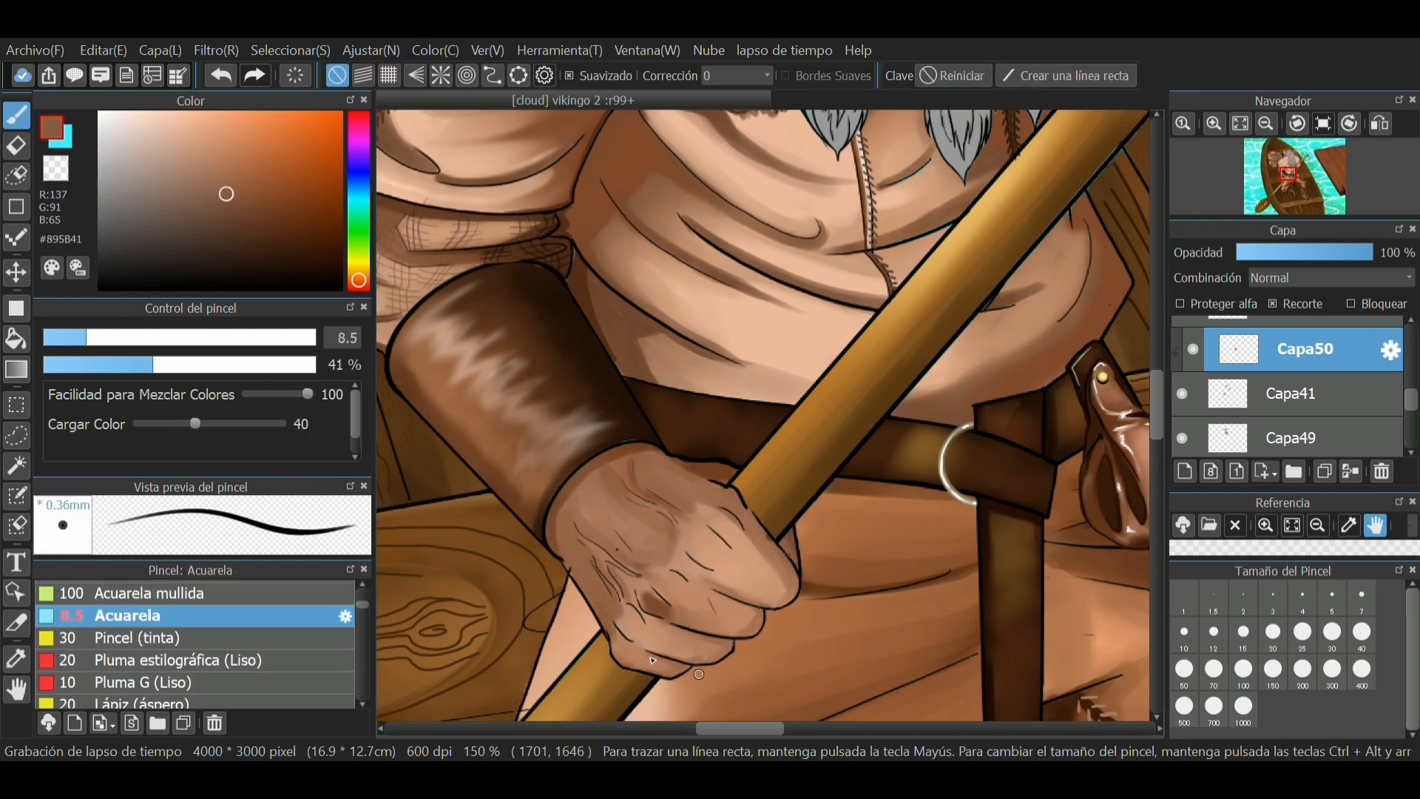
left_click(688, 583, "alt")
mouse_move(728, 592)
left_mouse_down()
mouse_move(761, 620)
mouse_move(730, 620)
left_mouse_up()
mouse_move(681, 588)
left_mouse_down()
mouse_move(636, 612)
mouse_move(676, 566)
left_mouse_up()
mouse_move(677, 566)
left_mouse_down()
mouse_move(715, 523)
mouse_move(740, 581)
left_mouse_up()
left_click_drag(651, 607, 621, 638)
Choose light skin tone #FDCCB0 and paint highlights on the back of the hand, the knuckle ridge and the outer edge
left_click(171, 113)
mouse_move(601, 524)
left_mouse_down()
mouse_move(613, 514)
mouse_move(657, 556)
left_mouse_up()
left_click_drag(646, 466, 697, 499)
left_click_drag(578, 556, 601, 616)
Lower the brush to 9% opacity and color load 17, and blend the light tone over the back of the hand
left_click(65, 364)
left_click_drag(195, 424, 163, 424)
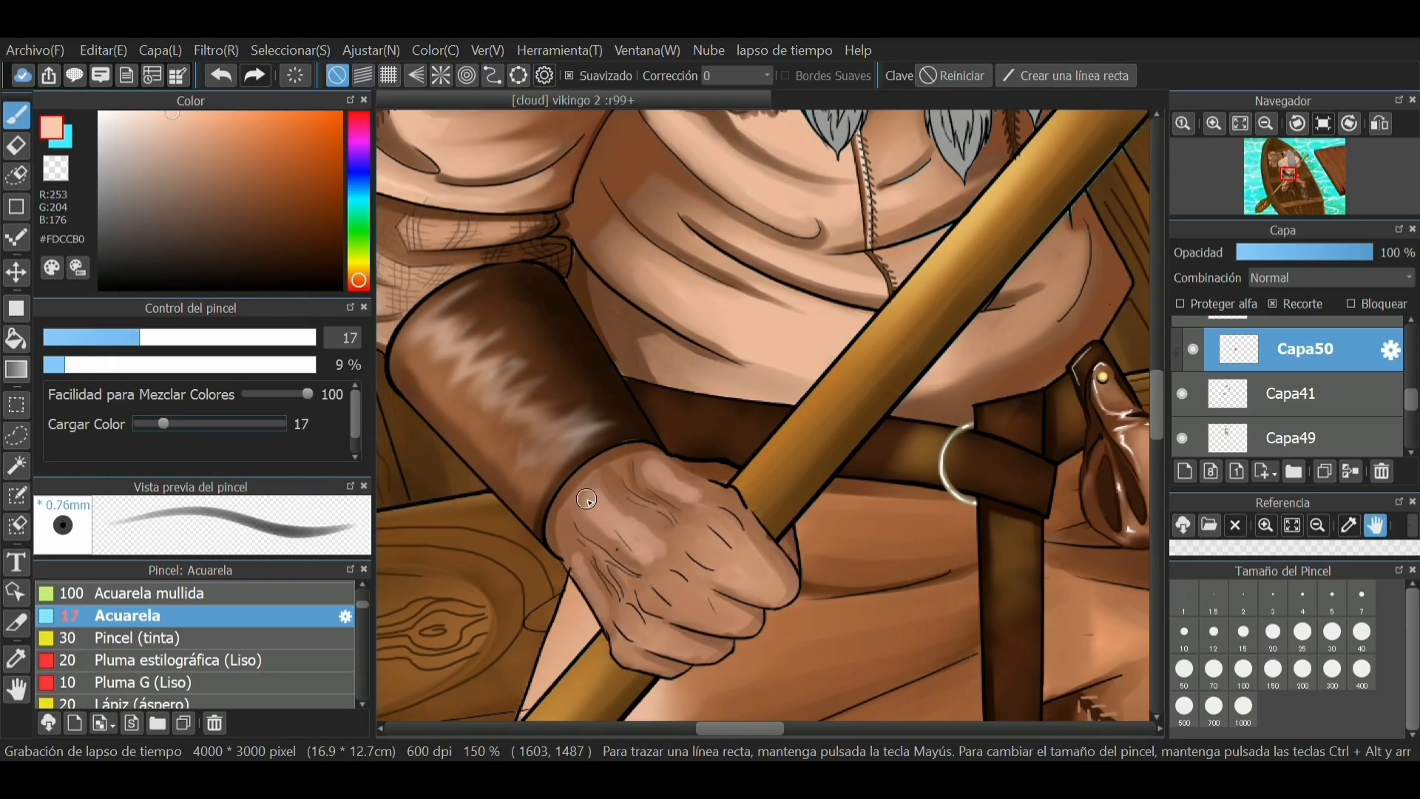
left_click_drag(641, 520, 672, 523)
left_click_drag(563, 556, 612, 635)
mouse_move(559, 554)
left_mouse_down()
mouse_move(635, 479)
mouse_move(696, 575)
left_mouse_up()
left_click_drag(655, 489, 730, 501)
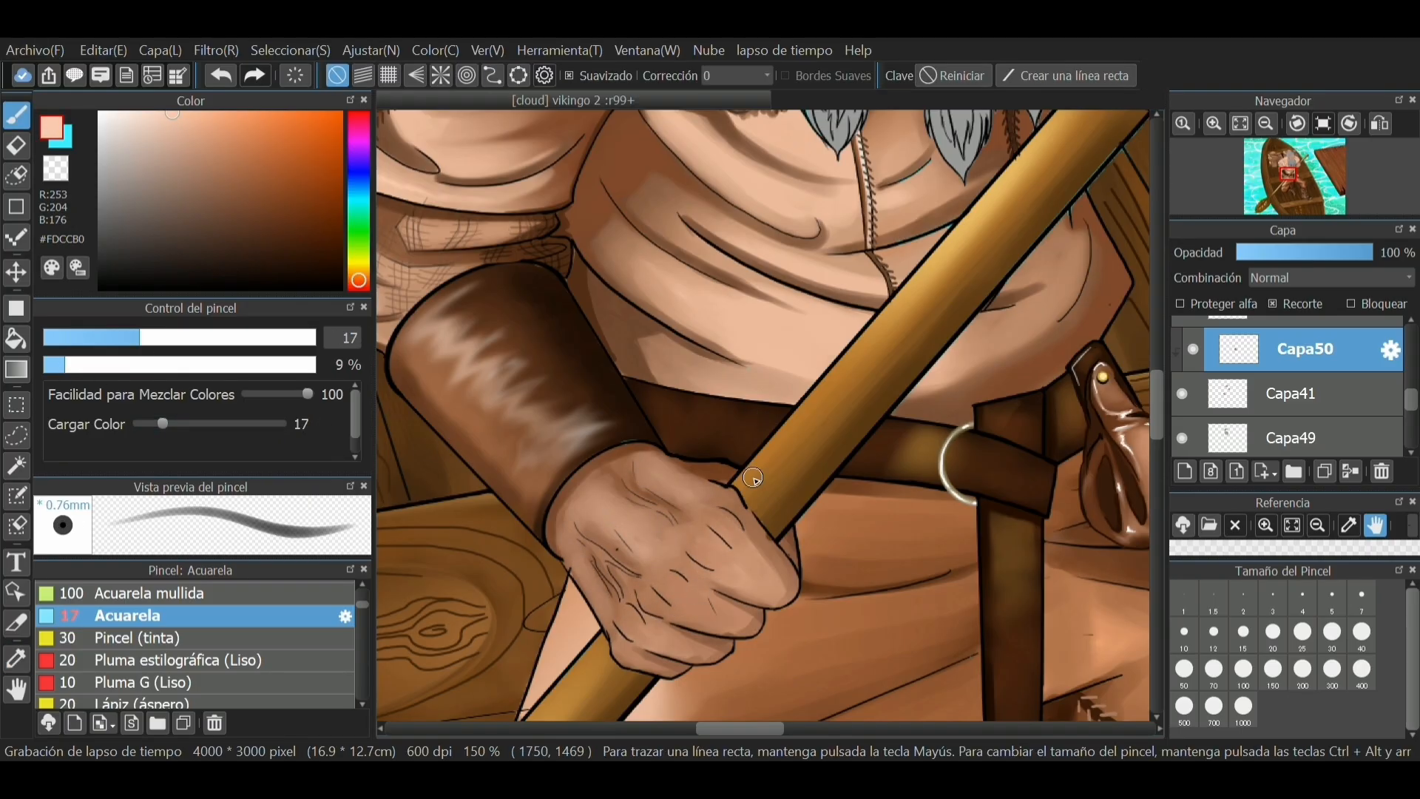
Make the vikingo layer active and sample brown #945F40 from the finger shading for the brush
key("e")
left_click_drag(1412, 400, 1412, 338)
left_click(1295, 372)
key("b")
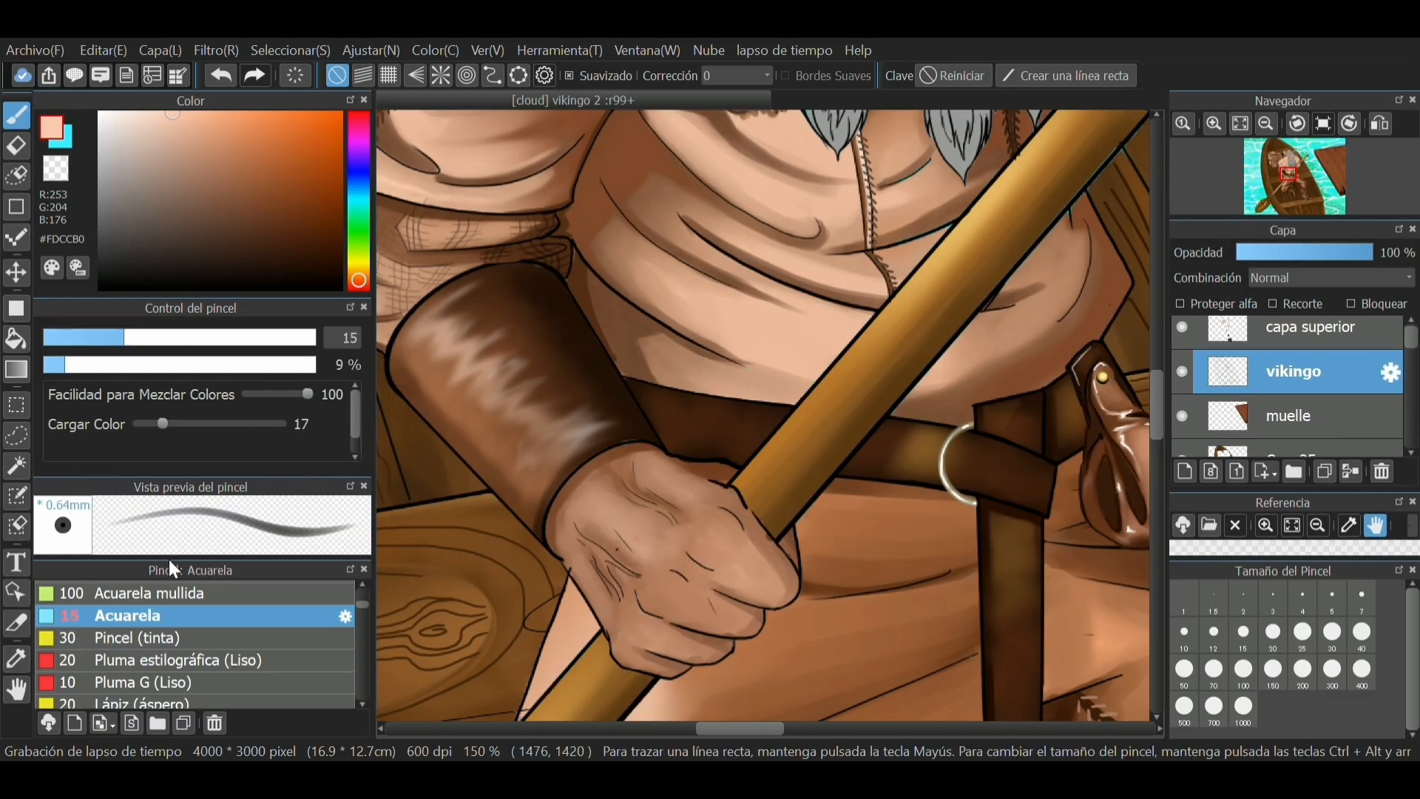
left_click(651, 618, "alt")
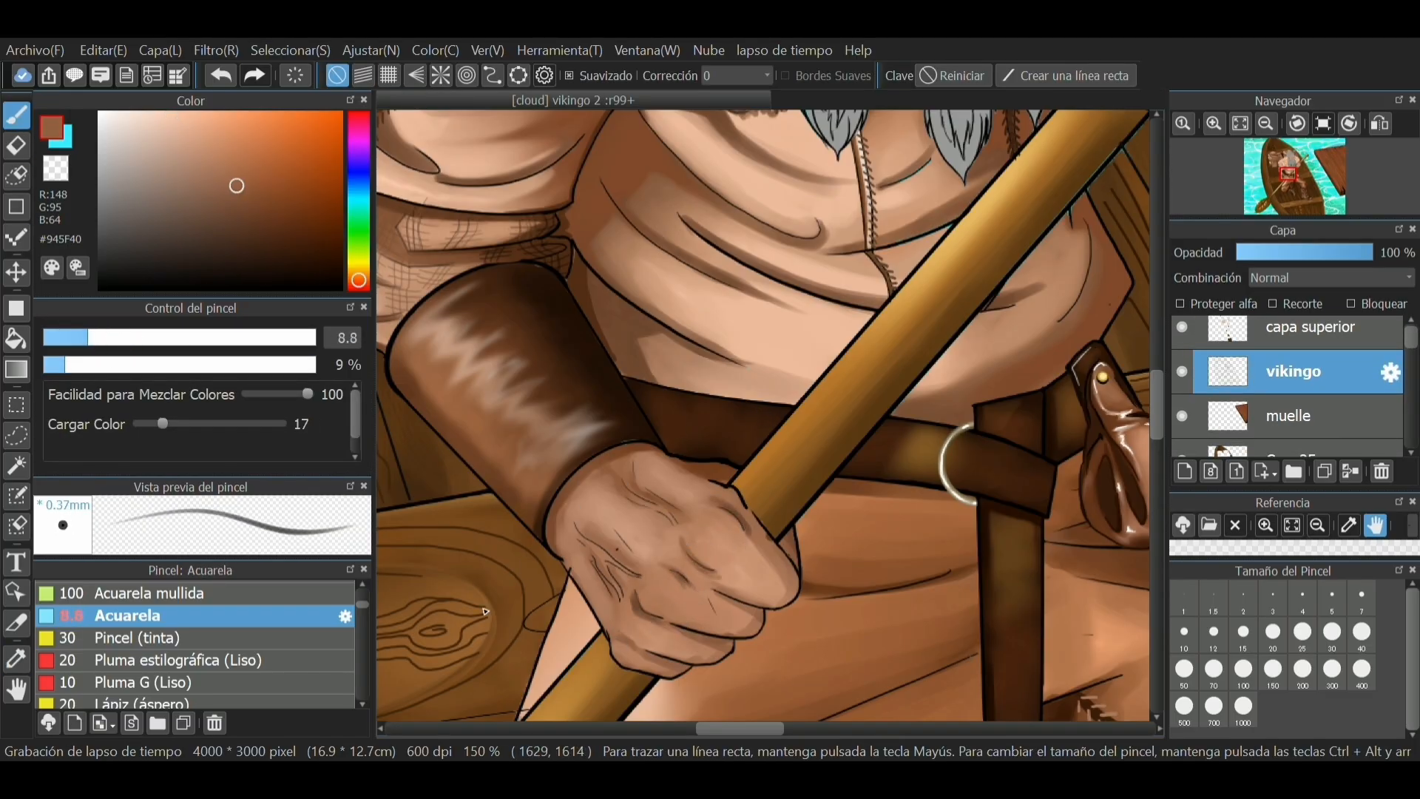
Paint over the black outlines of the fingers and the hand's outer edge with sampled skin tones, starting at size 14 and 5% opacity
left_click(117, 337)
left_click(53, 365)
left_click(700, 592, "alt")
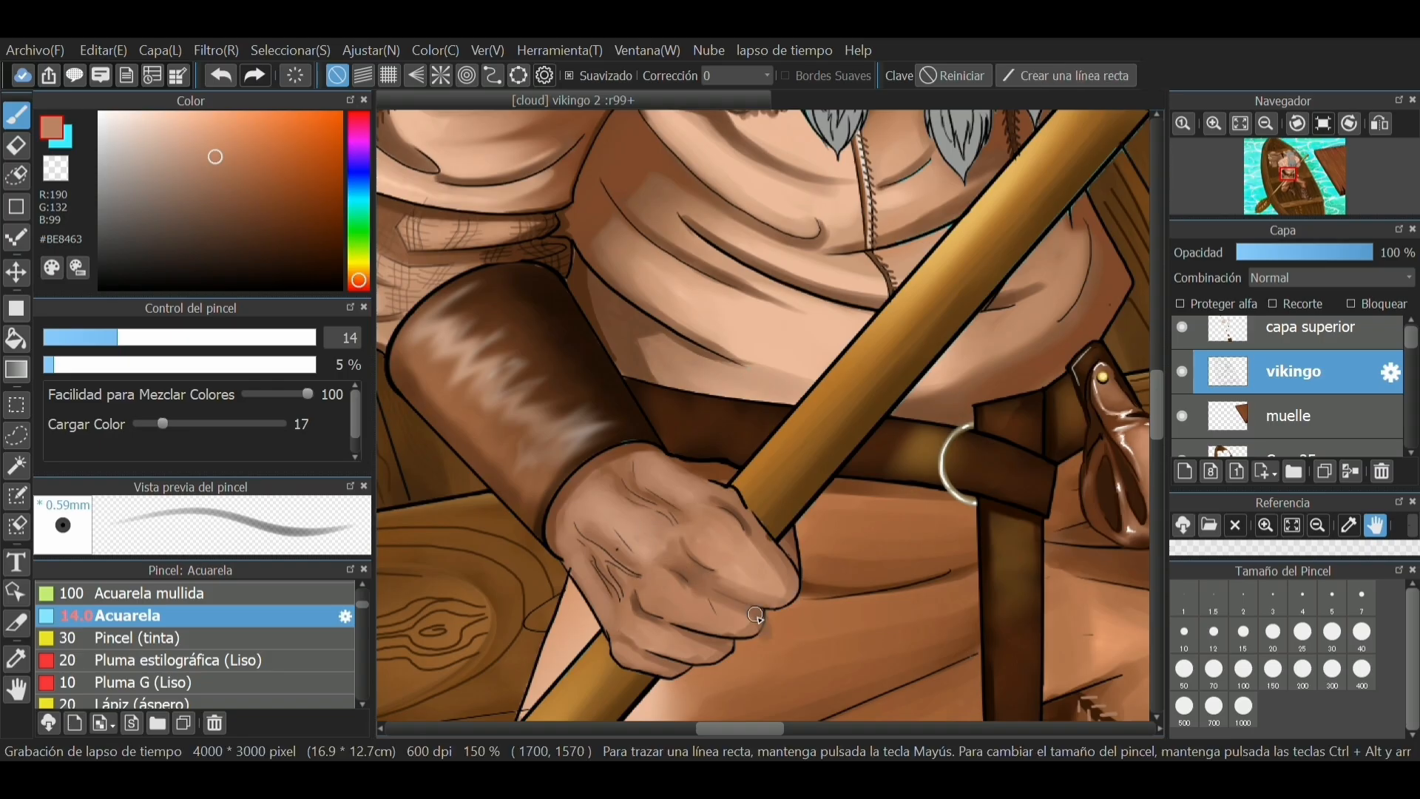
left_click(723, 601, "alt")
left_click_drag(723, 600, 733, 608)
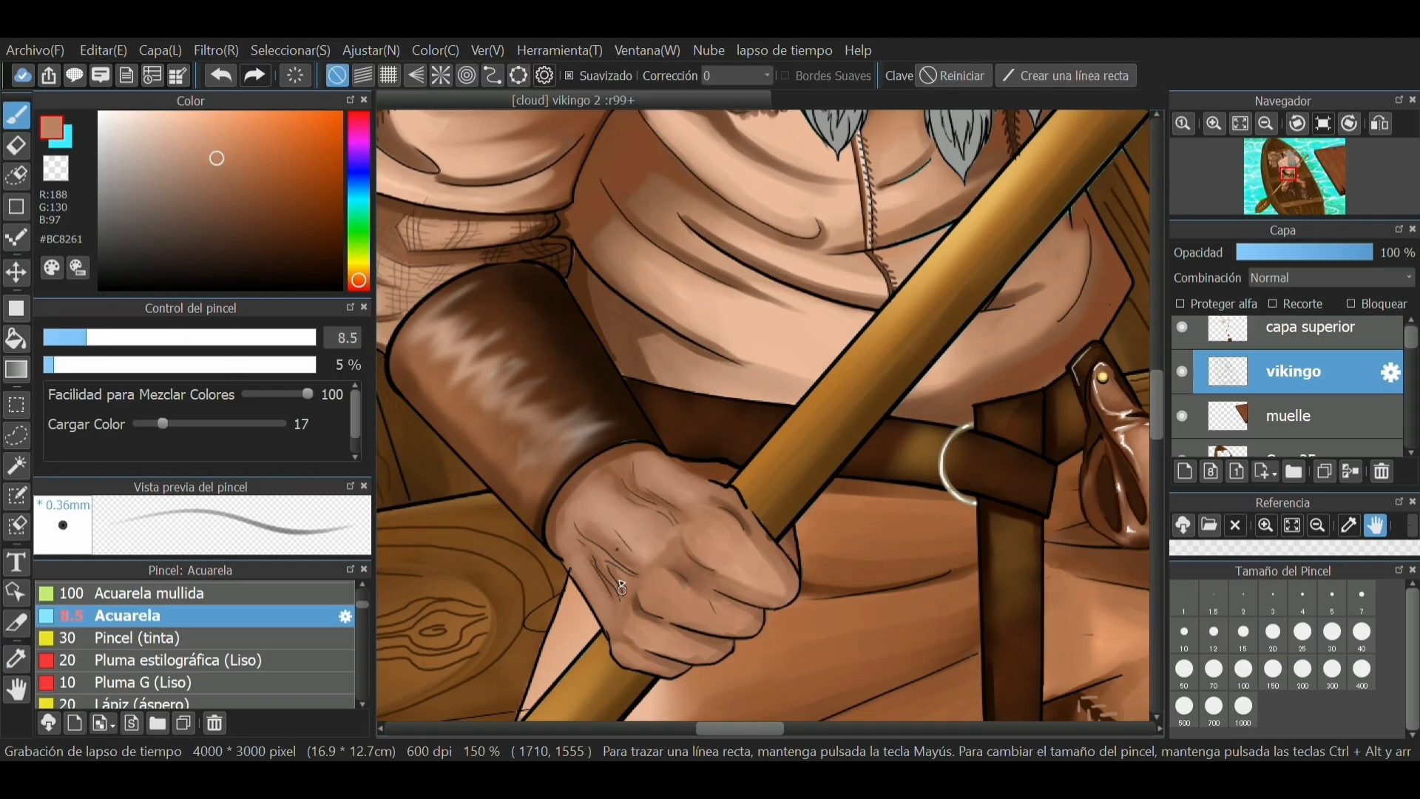
left_click_drag(769, 535, 757, 526)
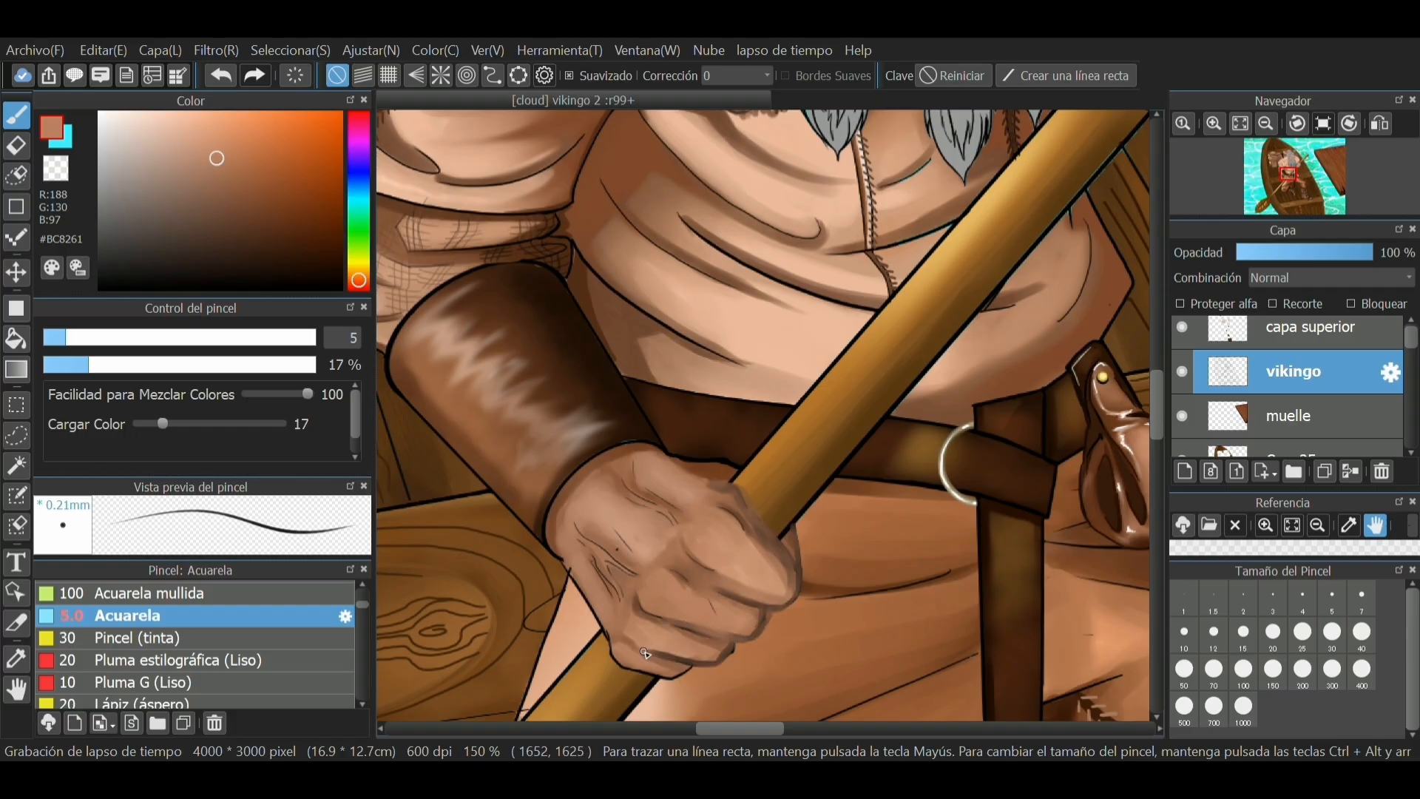
left_click_drag(608, 626, 569, 563)
Zoom in on the fist, adjust the brown and the brush size, and paint a dark crease along the lower finger
left_click(222, 177)
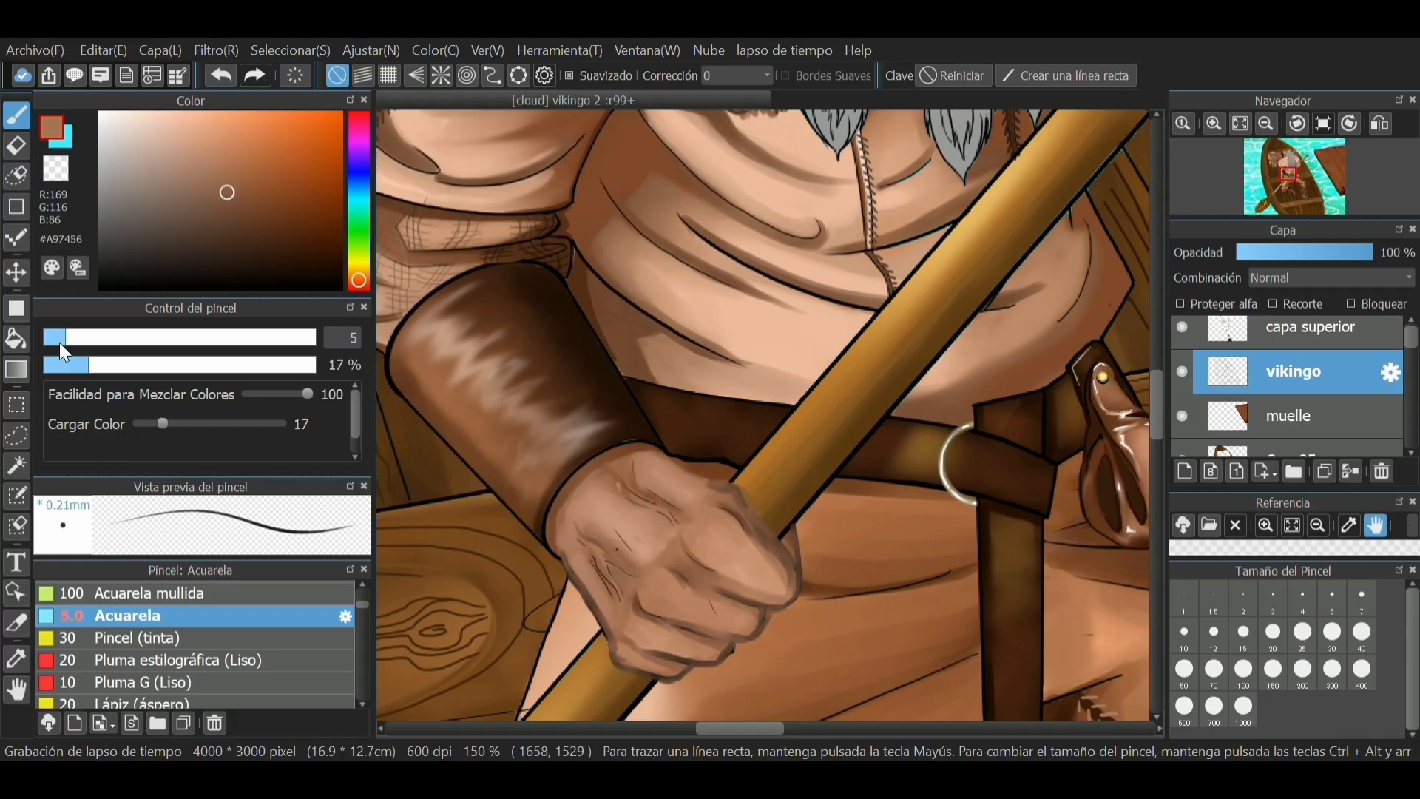
left_click(55, 338)
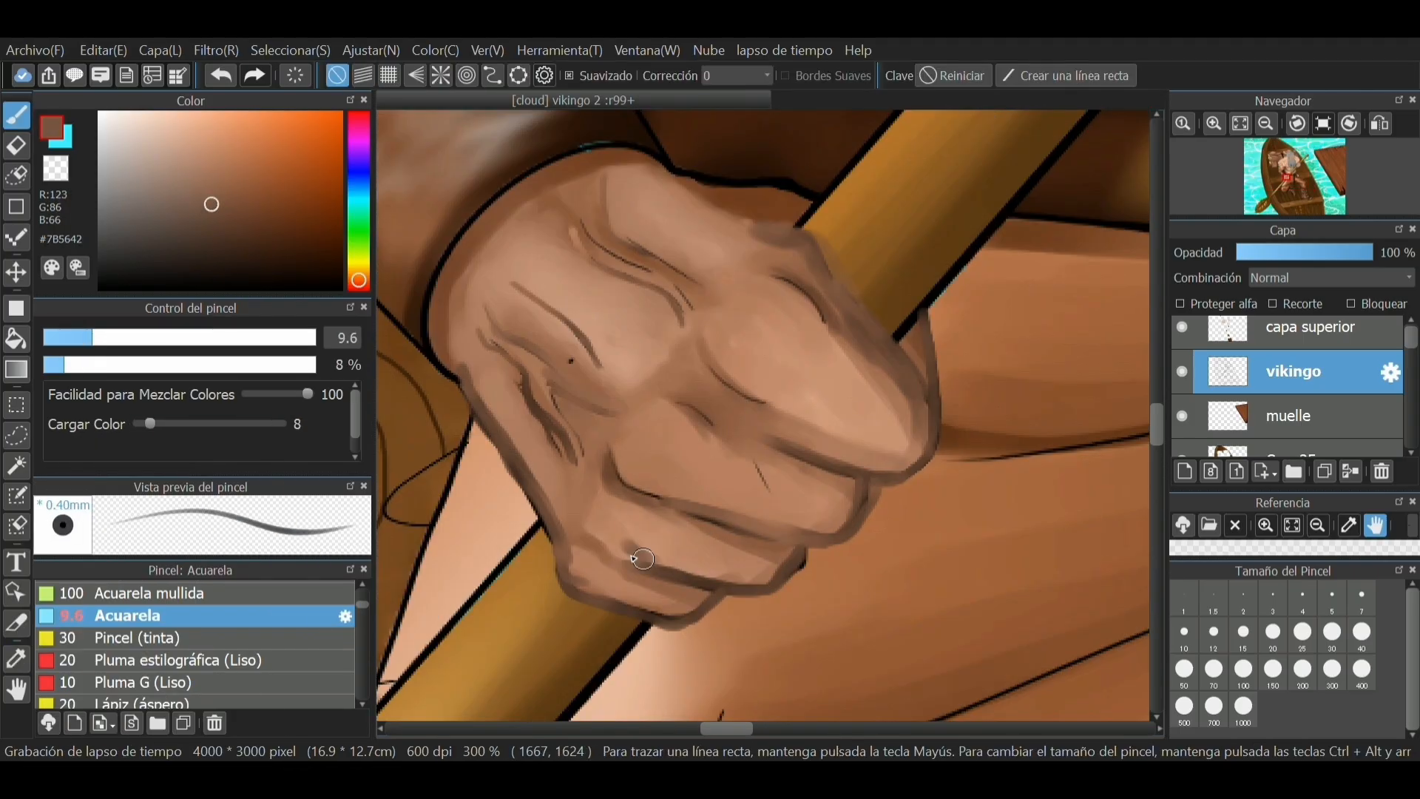
left_click(226, 165)
left_click(144, 423)
left_click_drag(629, 548, 748, 581)
Set the brush's color mixing to 38 and blend a sampled tone from the lower fingers up to the index finger
left_click(270, 395)
left_click(50, 364)
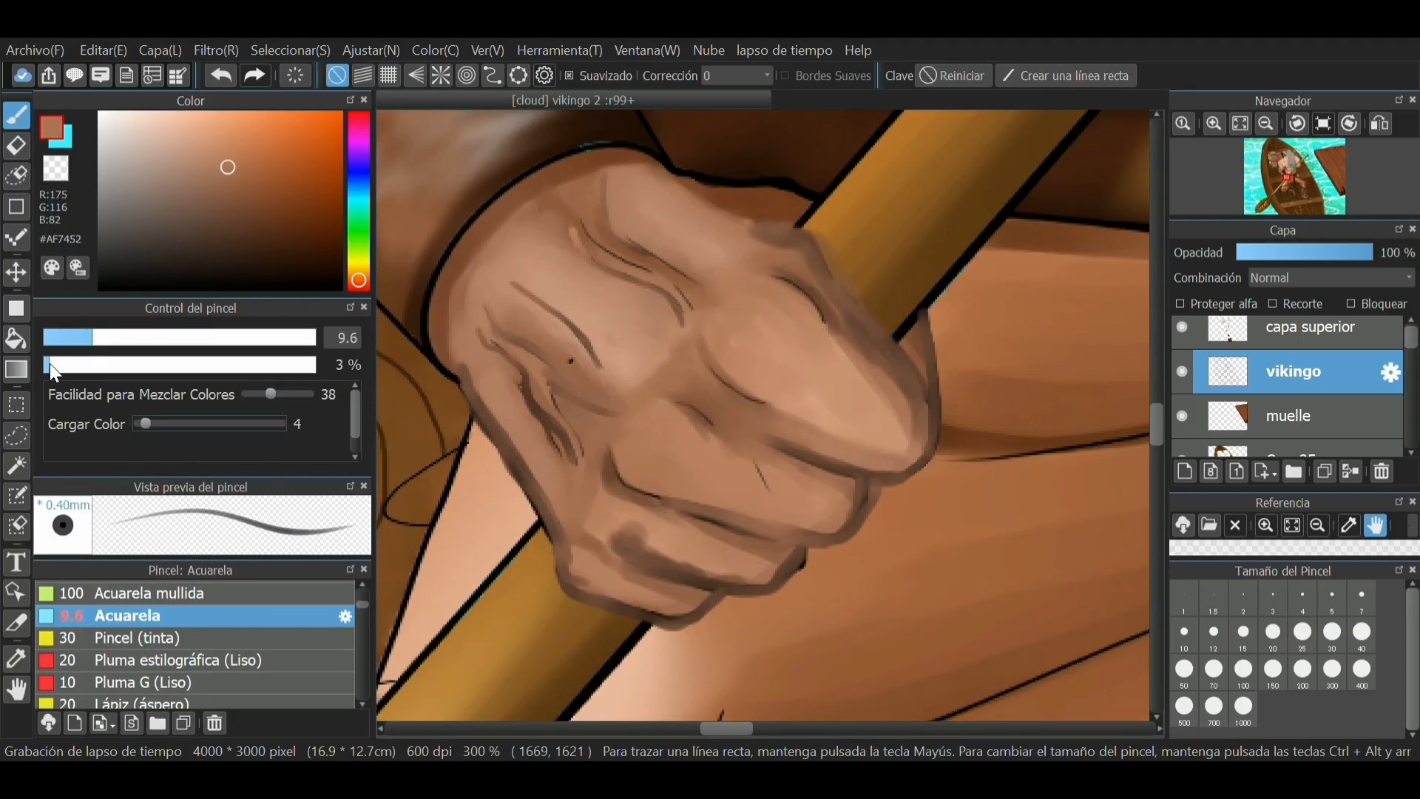
left_click(656, 555, "alt")
left_click(89, 365)
mouse_move(651, 551)
left_mouse_down()
mouse_move(757, 567)
mouse_move(635, 516)
mouse_move(778, 569)
mouse_move(600, 502)
mouse_move(598, 538)
mouse_move(692, 594)
mouse_move(679, 612)
mouse_move(701, 499)
mouse_move(853, 489)
mouse_move(745, 462)
mouse_move(898, 459)
left_mouse_up()
Blend sampled skin tones #C18867 and #B67D5D over the index and middle fingers at 5% brush opacity
left_click(53, 365)
left_click(724, 285, "alt")
left_click(762, 358, "alt")
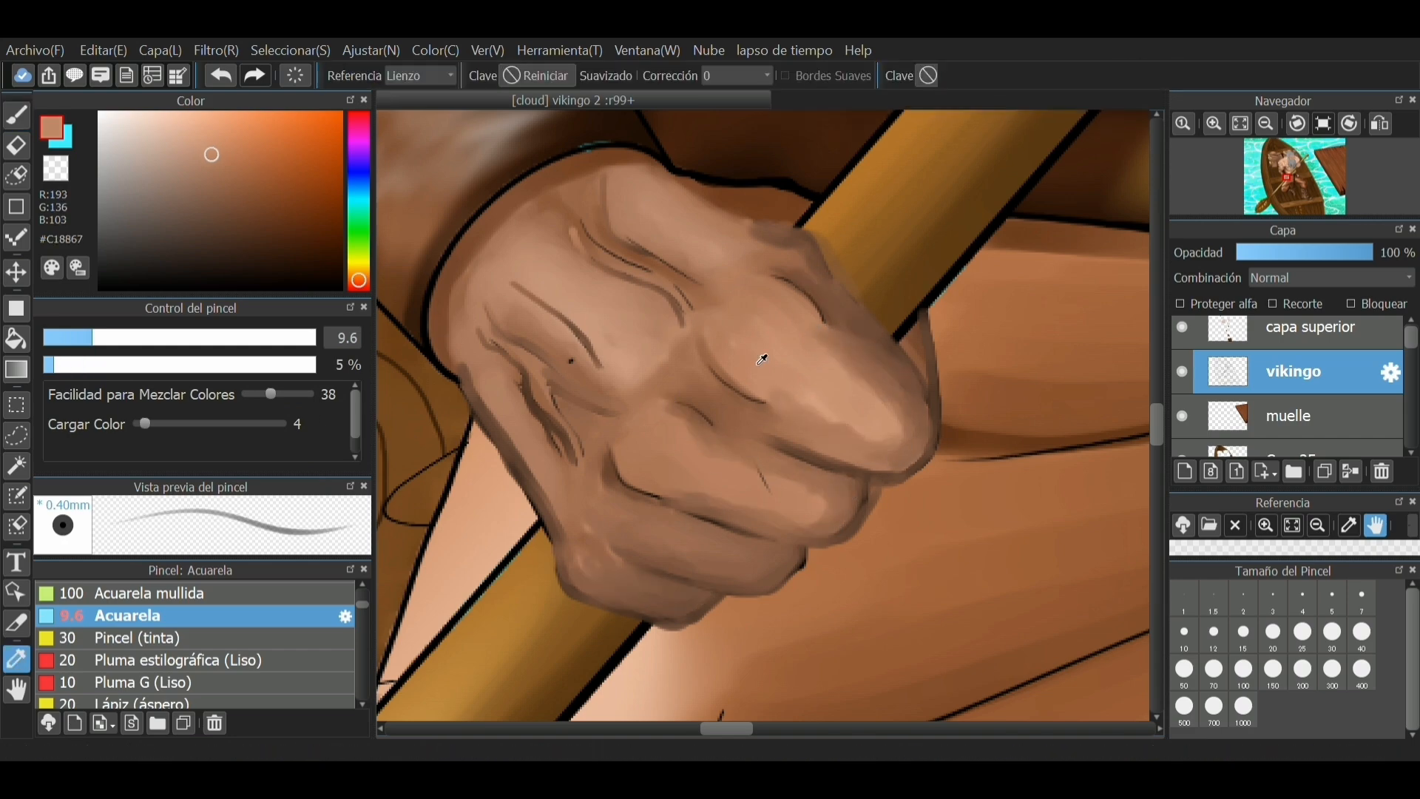
left_click(700, 483, "alt")
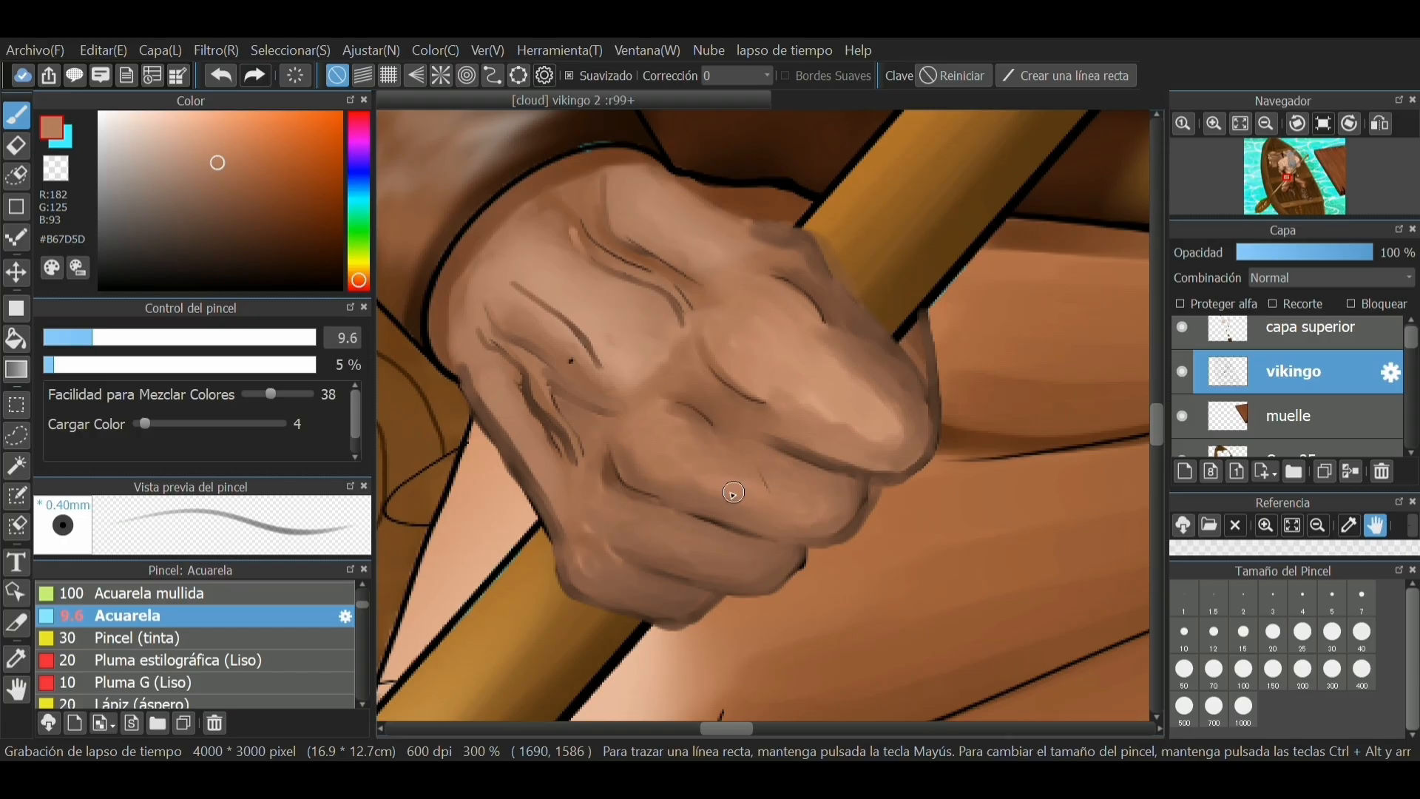
Brighten the tip of the index finger with sampled tone #C88E6E at brush size 16 and 4% opacity
left_click(844, 392, "alt")
left_click(129, 338)
left_click(51, 365)
mouse_move(876, 423)
left_mouse_down()
mouse_move(815, 348)
mouse_move(875, 424)
left_mouse_up()
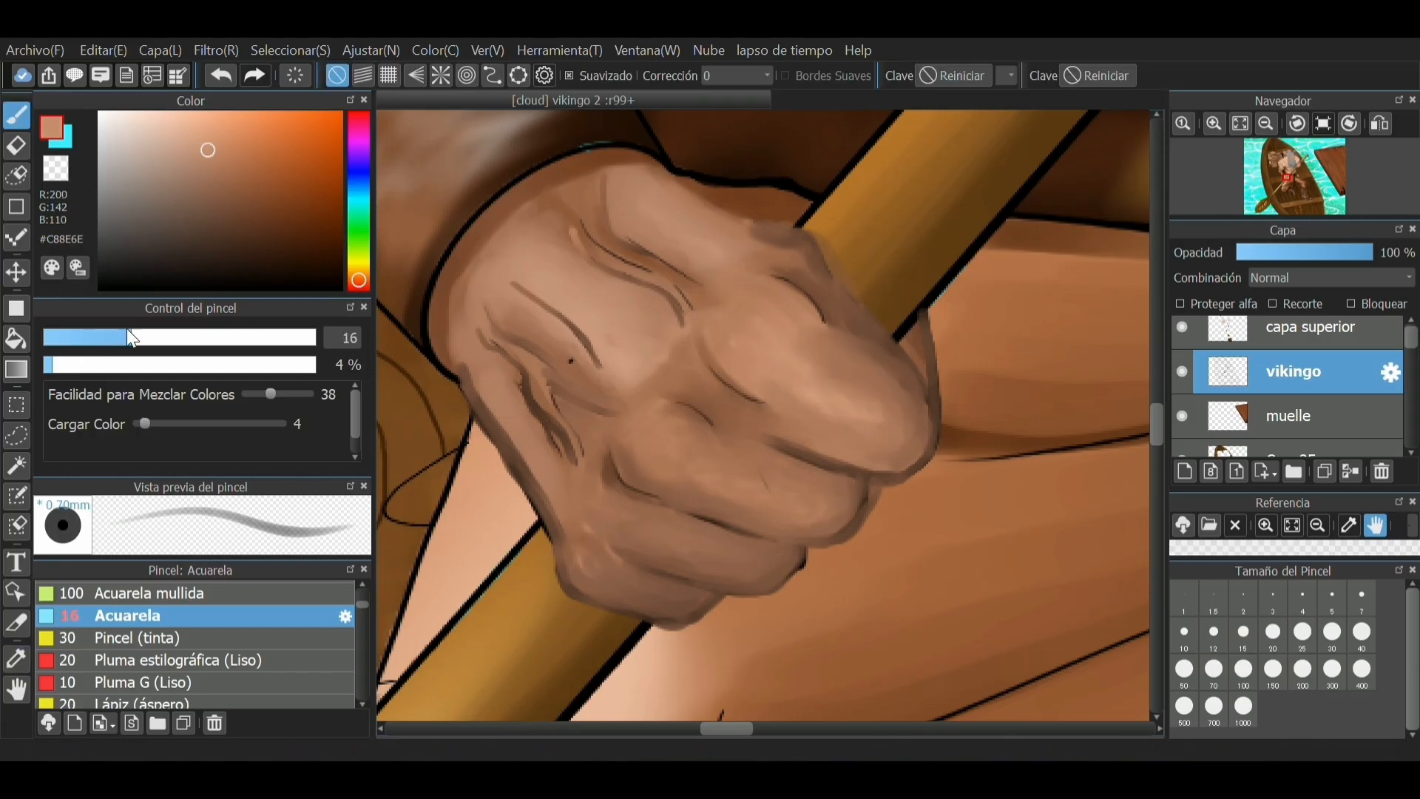
Reduce the brush size and smooth the shading along the hand's outer edge from the little finger to the wrist
left_click(114, 337)
left_click_drag(591, 556, 579, 574)
mouse_move(556, 466)
left_mouse_down()
mouse_move(456, 326)
mouse_move(460, 293)
left_mouse_up()
Set the brush to size 8.3 and shade from the knuckle crease to the index knuckle beside the oar with a sampled tone
left_click(85, 338)
left_click(688, 333, "alt")
mouse_move(676, 330)
left_mouse_down()
mouse_move(603, 194)
mouse_move(746, 219)
left_mouse_up()
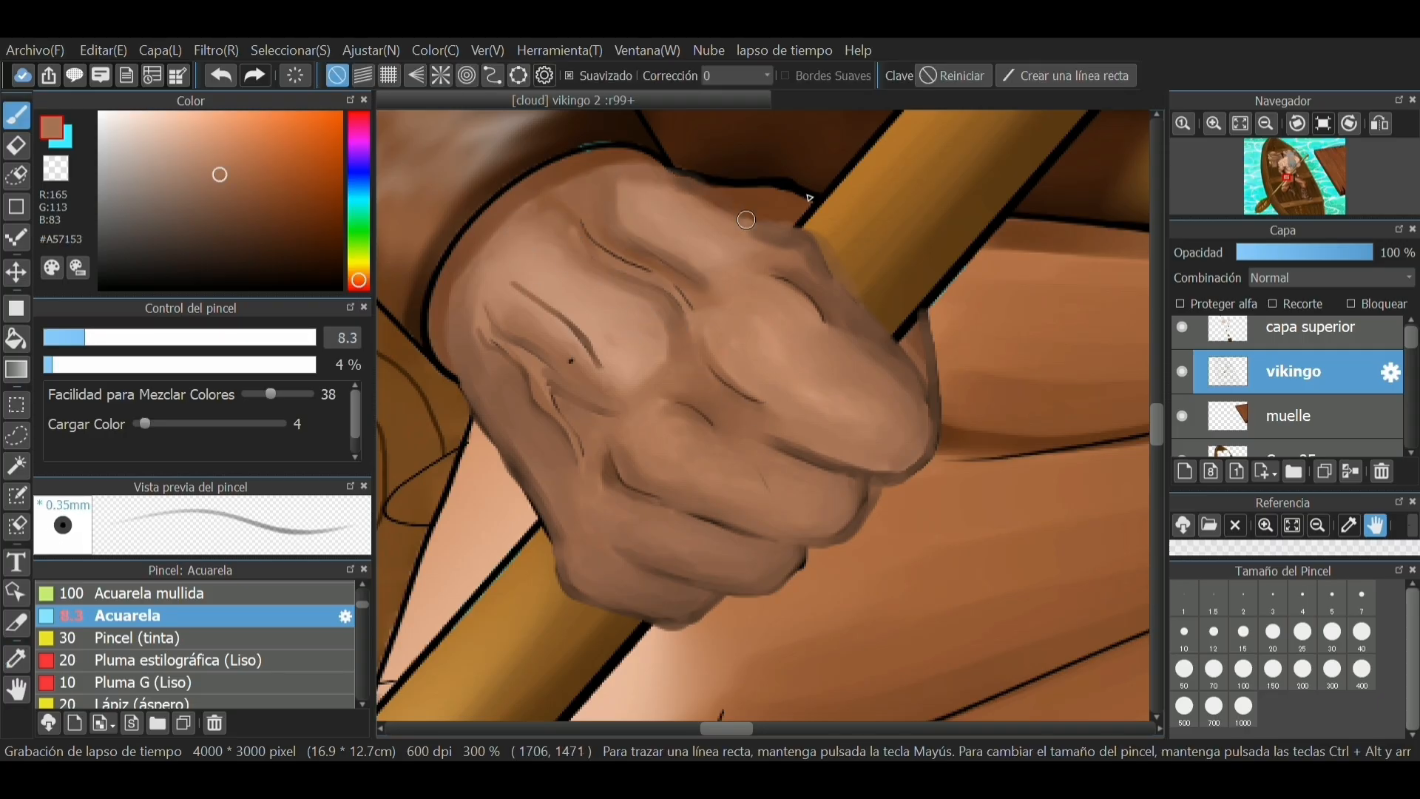
Paint over the tendon line on the back of the hand at brush size 5.7, undoing the first stroke and resampling the tone
left_click(70, 337)
left_click_drag(510, 270, 658, 361)
key("ctrl+z")
left_click(682, 357, "alt")
mouse_move(514, 284)
left_mouse_down()
mouse_move(600, 370)
mouse_move(654, 367)
left_mouse_up()
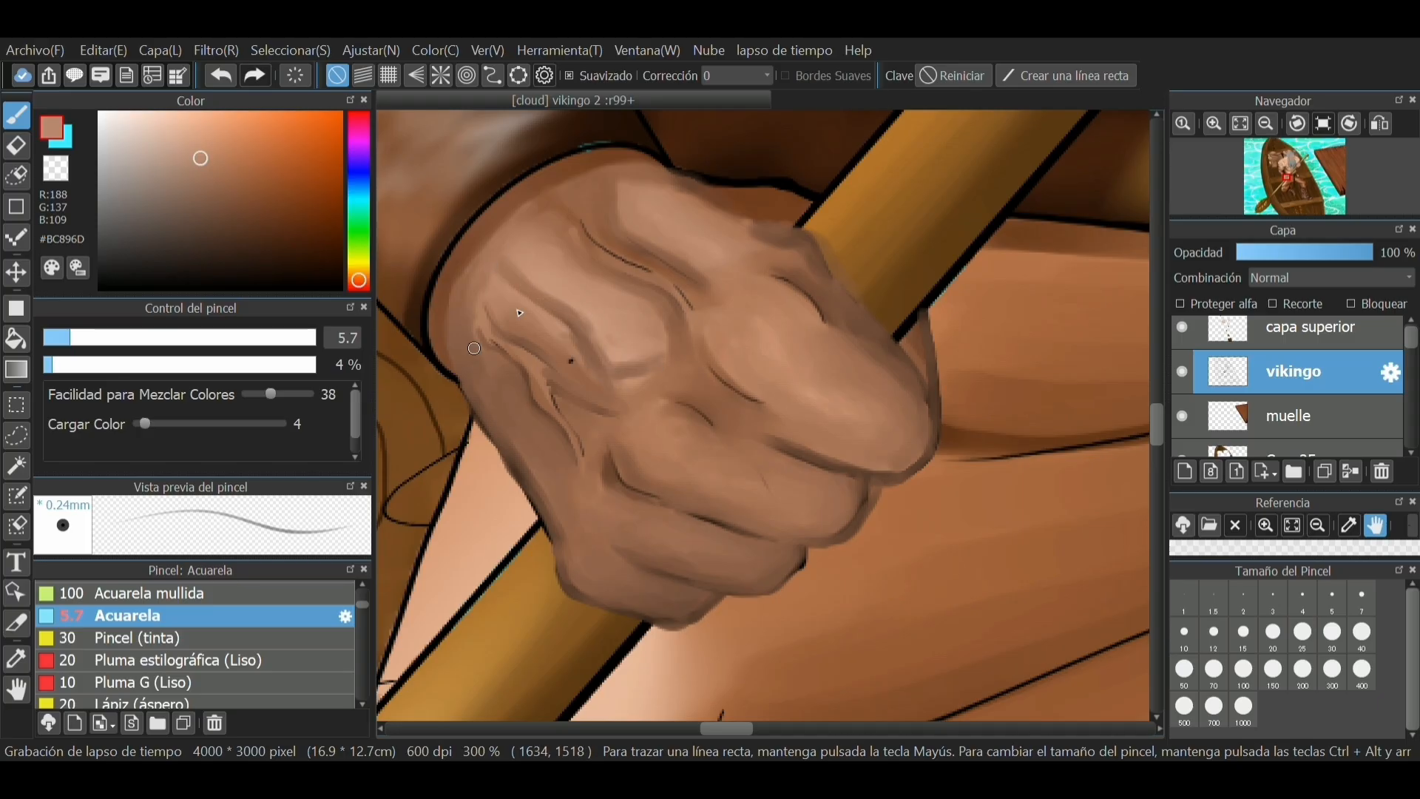
Set the brush to size 9.3 and paint over the tendons and wrinkle lines on the back of the hand with a sampled tone
scroll(787, 503, "down", 6)
scroll(775, 490, "up", 7)
left_click(90, 338)
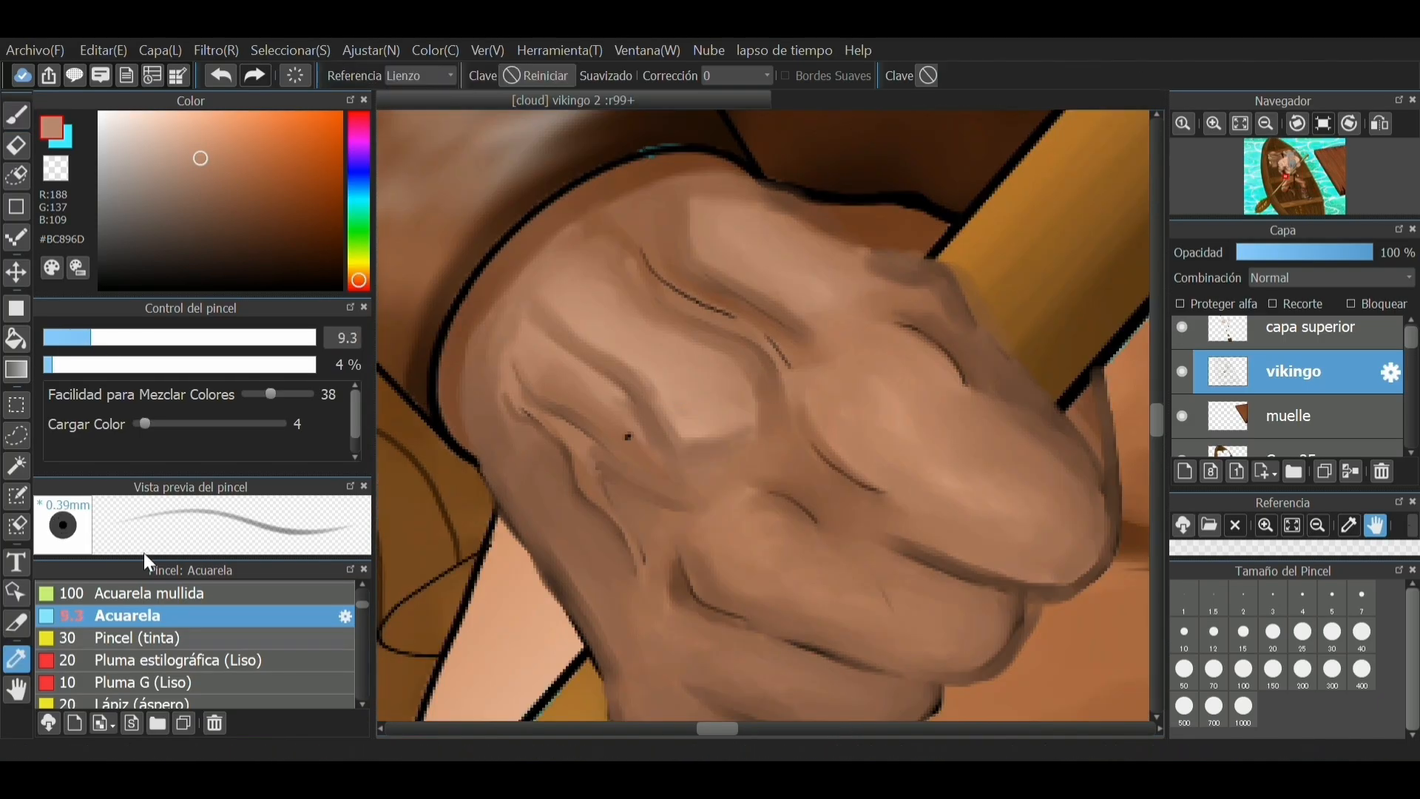
left_click(688, 415, "alt")
mouse_move(695, 437)
left_mouse_down()
mouse_move(544, 307)
mouse_move(743, 355)
left_mouse_up()
left_click_drag(687, 213, 796, 322)
mouse_move(516, 363)
left_mouse_down()
mouse_move(592, 459)
mouse_move(636, 597)
left_mouse_up()
Cover the remaining knuckle crease lines with sampled tone #A67151 using the Acuarela (suave) brush at size 12.8 and 16% opacity
scroll(648, 611, "down", 2)
scroll(735, 532, "up", 2)
left_click(502, 517, "alt")
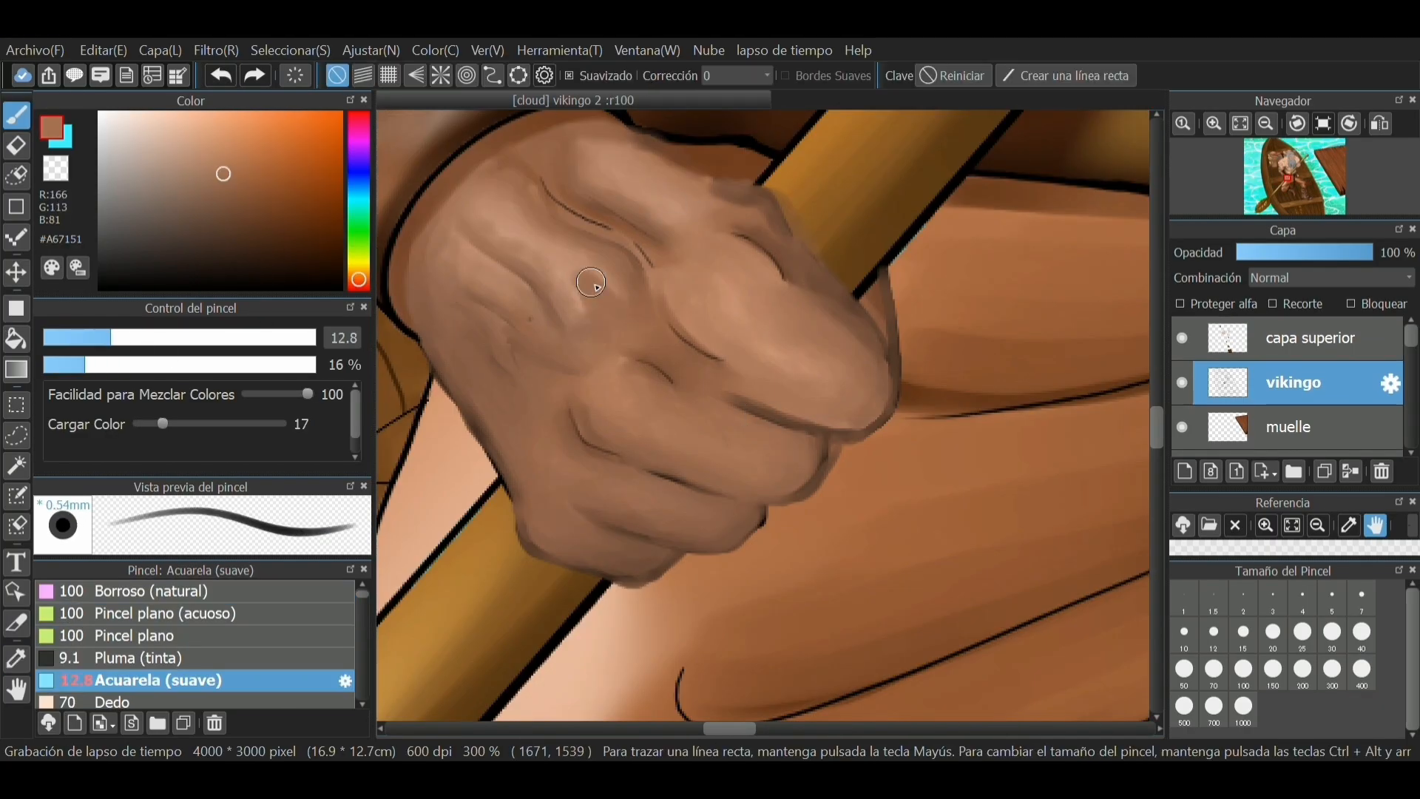
left_click_drag(592, 282, 577, 283)
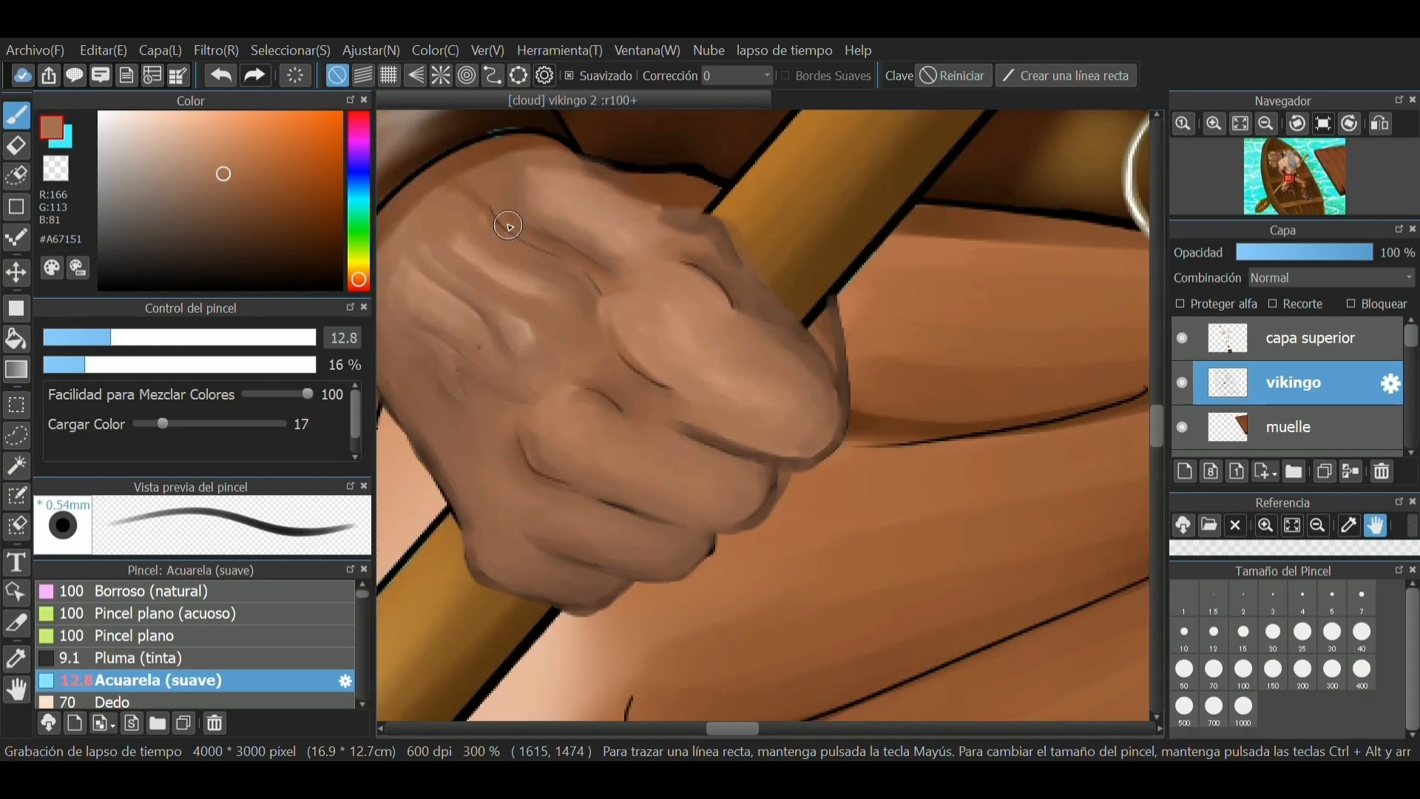
mouse_move(517, 237)
left_mouse_down()
mouse_move(549, 194)
mouse_move(528, 176)
mouse_move(611, 182)
mouse_move(562, 161)
mouse_move(697, 254)
left_mouse_up()
Sample skin tone #A77355 from the back of the hand and adjust the brush to size 7.6 for blending
left_click(658, 225, "alt")
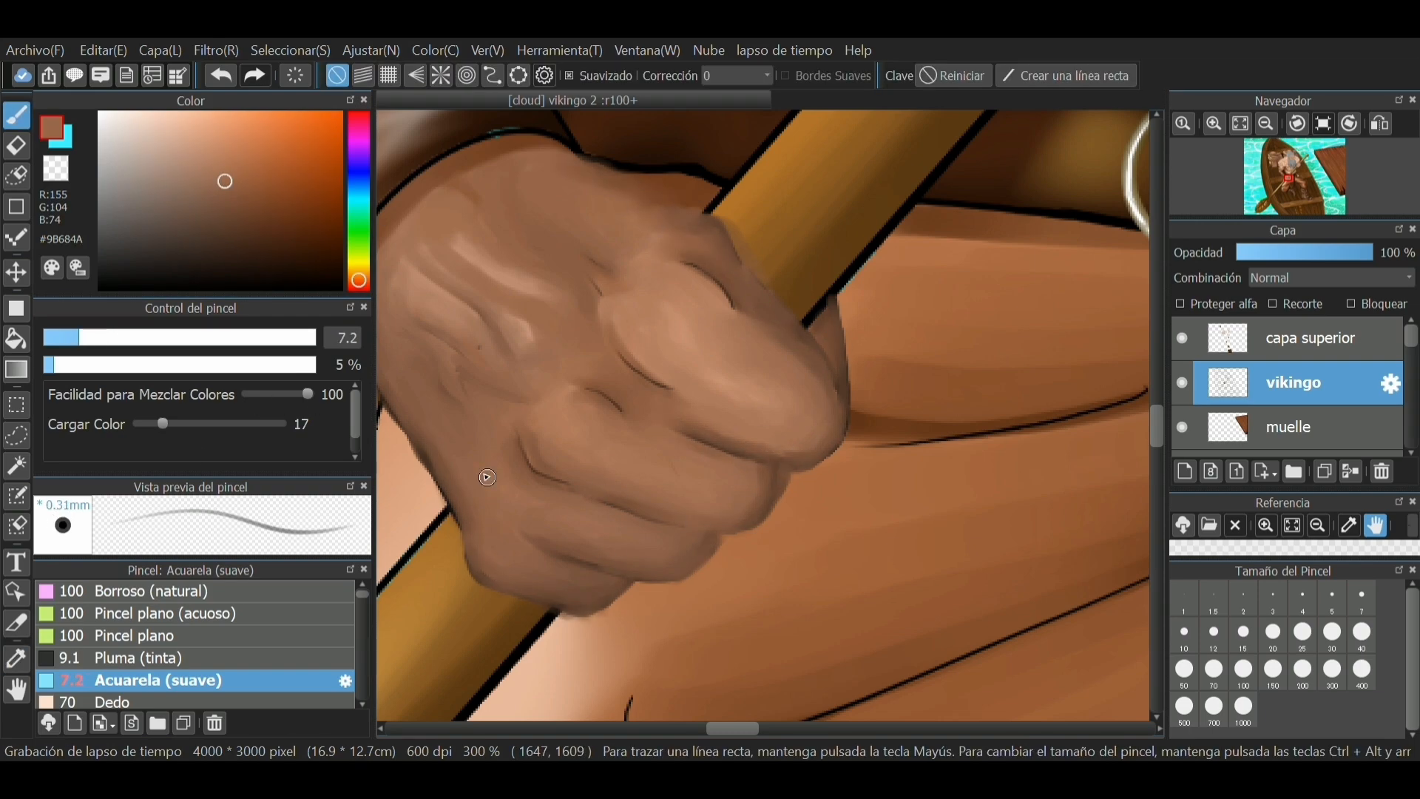
left_click(463, 239, "alt")
left_click_drag(459, 239, 526, 326, "ctrl+alt")
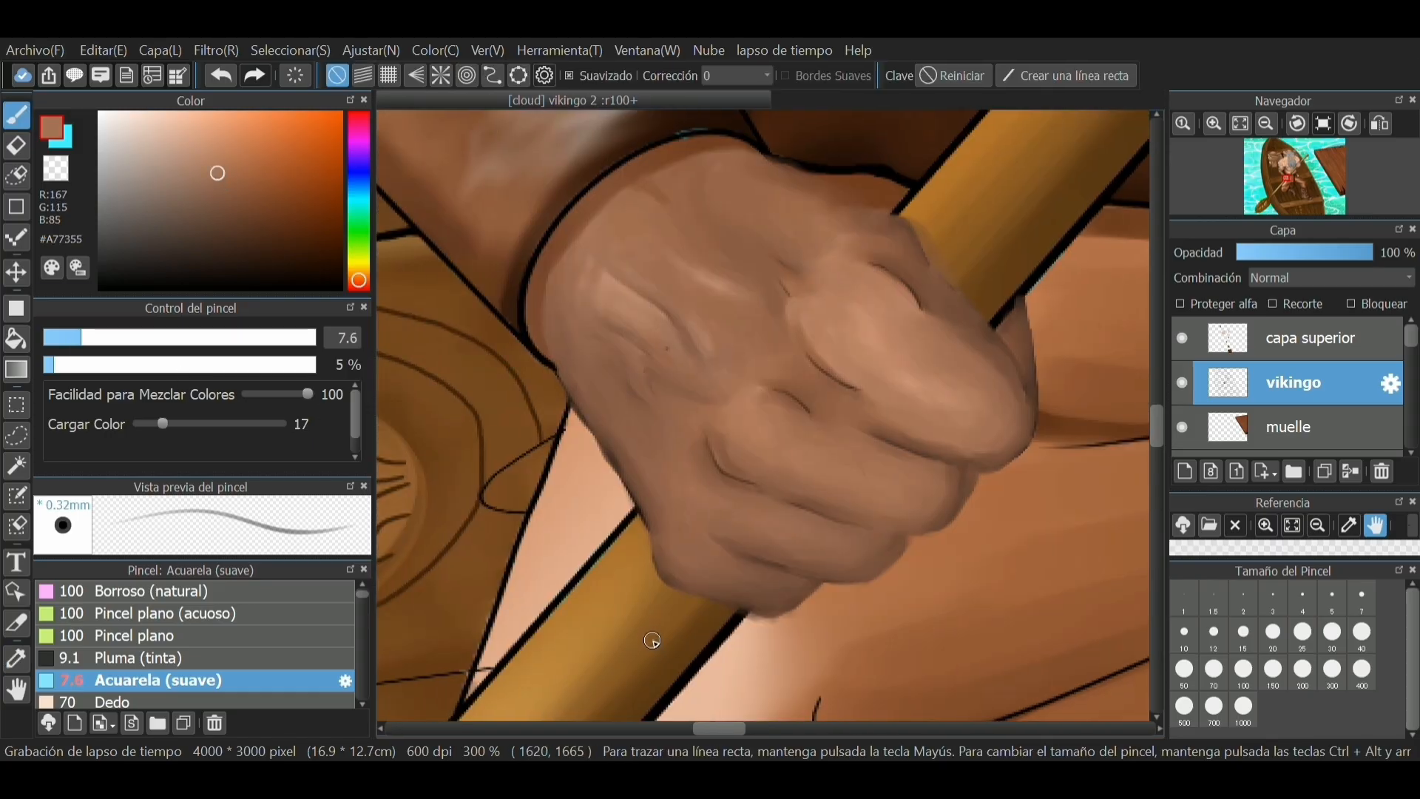
Add a new layer above vikingo and paint highlights in #F7B48E along the fingers at brush size 10.2
left_click(1185, 471)
mouse_move(836, 303)
left_mouse_down()
mouse_move(791, 481)
mouse_move(793, 604)
left_mouse_up()
left_click_drag(939, 392, 991, 427)
left_click_drag(851, 488, 925, 507)
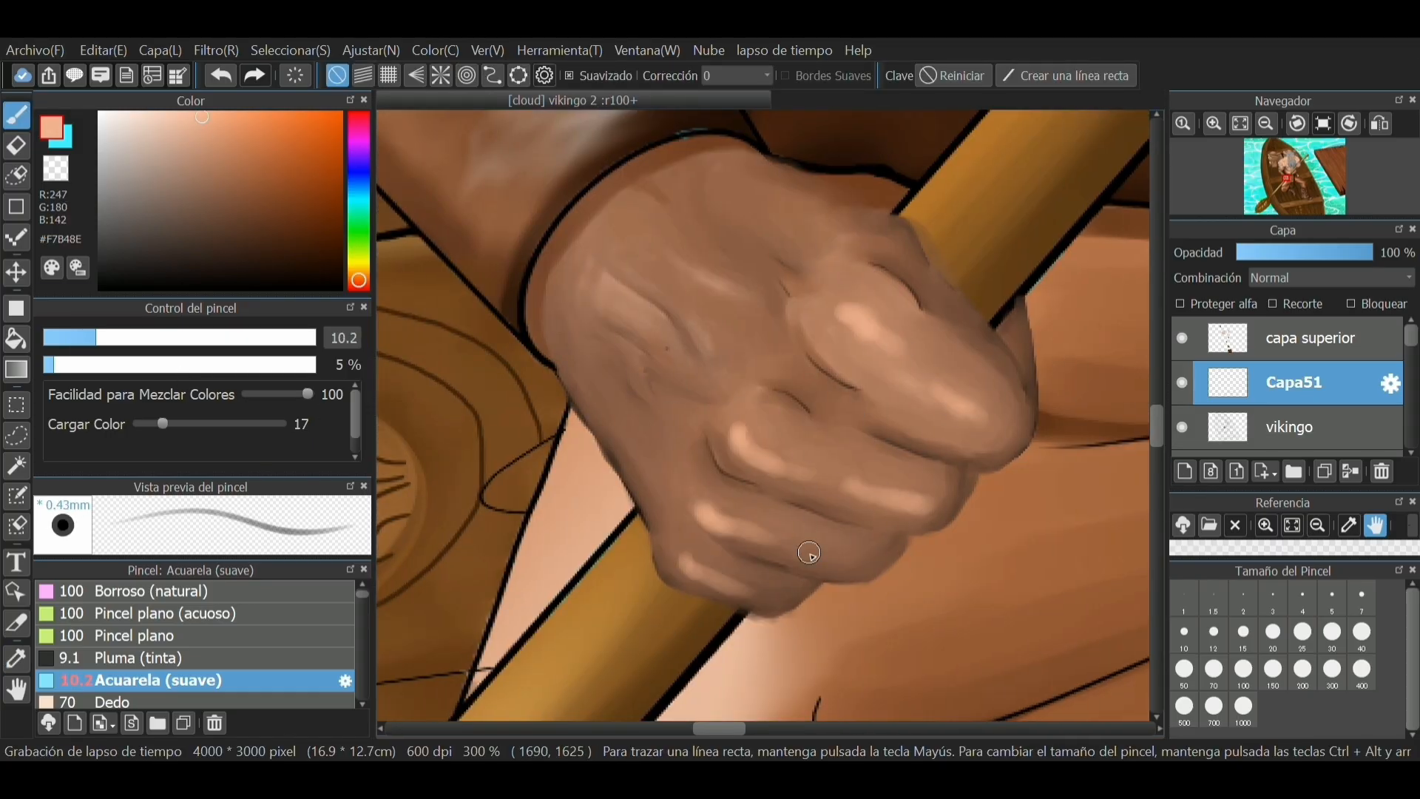
left_click_drag(811, 554, 852, 561)
Reduce the brush's color load to 5 and broaden the highlights on the index, middle and ring fingers
left_click_drag(163, 423, 146, 423)
left_click_drag(842, 311, 1000, 431)
left_click_drag(747, 438, 828, 480)
left_click_drag(850, 485, 940, 499)
left_click_drag(706, 509, 873, 562)
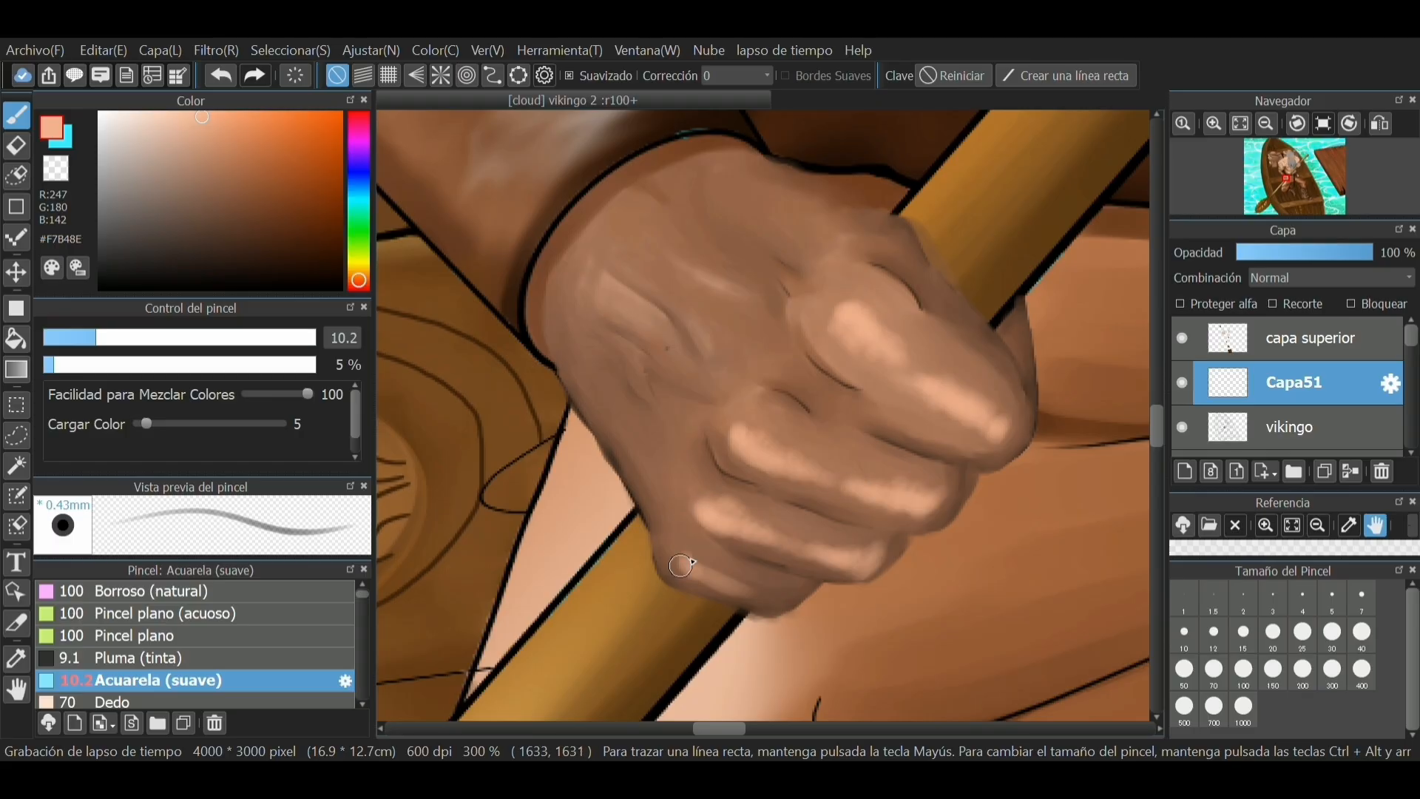
Paint a highlight along the little finger and reinforce the highlights on the other fingers and the index knuckle
left_click_drag(684, 564, 776, 599)
mouse_move(749, 424)
left_mouse_down()
mouse_move(933, 510)
mouse_move(830, 478)
left_mouse_up()
mouse_move(864, 308)
left_mouse_down()
mouse_move(893, 321)
mouse_move(981, 440)
mouse_move(875, 356)
left_mouse_up()
left_click_drag(690, 554, 786, 598)
left_click_drag(732, 505, 803, 544)
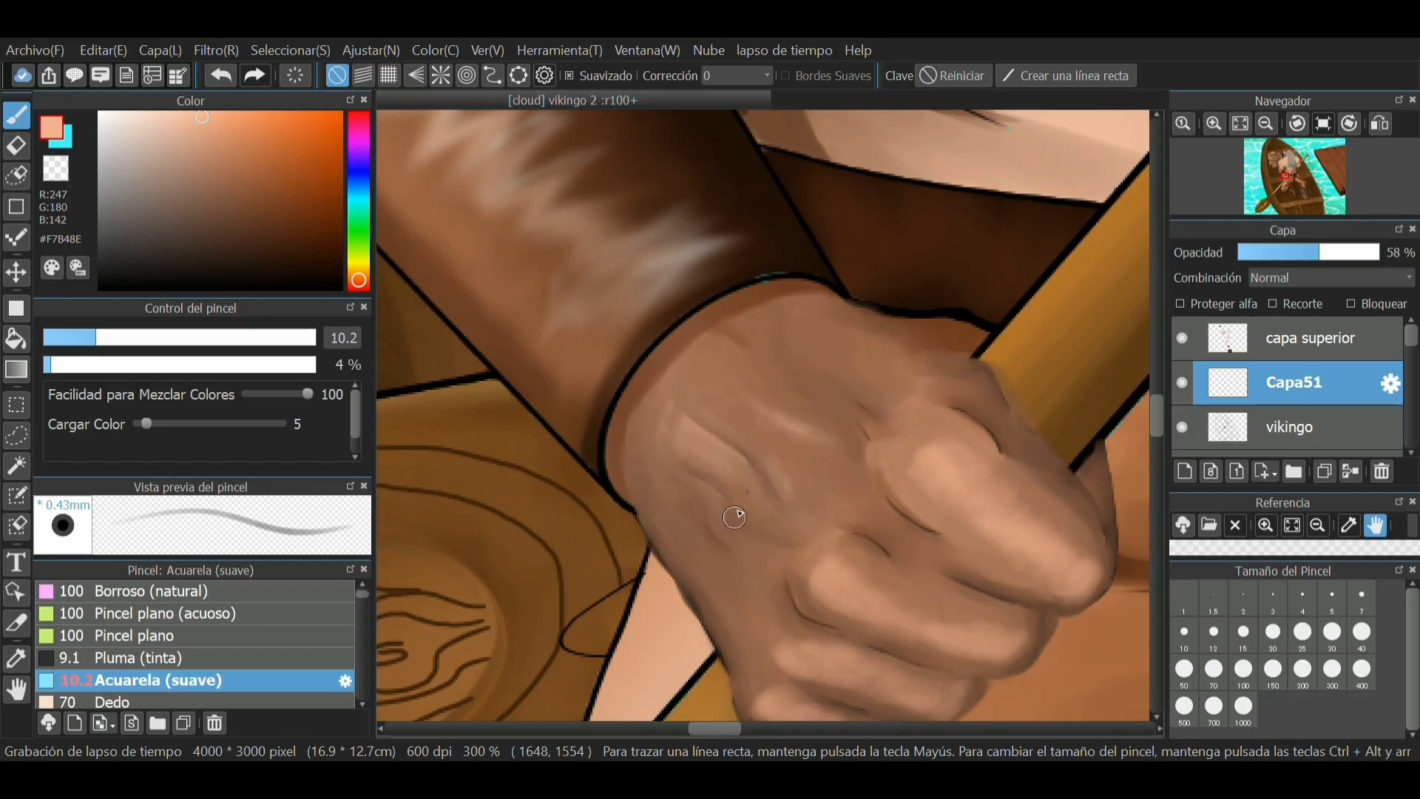
Add light strokes over the tendons on the back of the hand and along its outer edge
mouse_move(735, 508)
left_mouse_down()
mouse_move(722, 370)
mouse_move(828, 376)
mouse_move(879, 407)
left_mouse_up()
left_click_drag(670, 496, 762, 662)
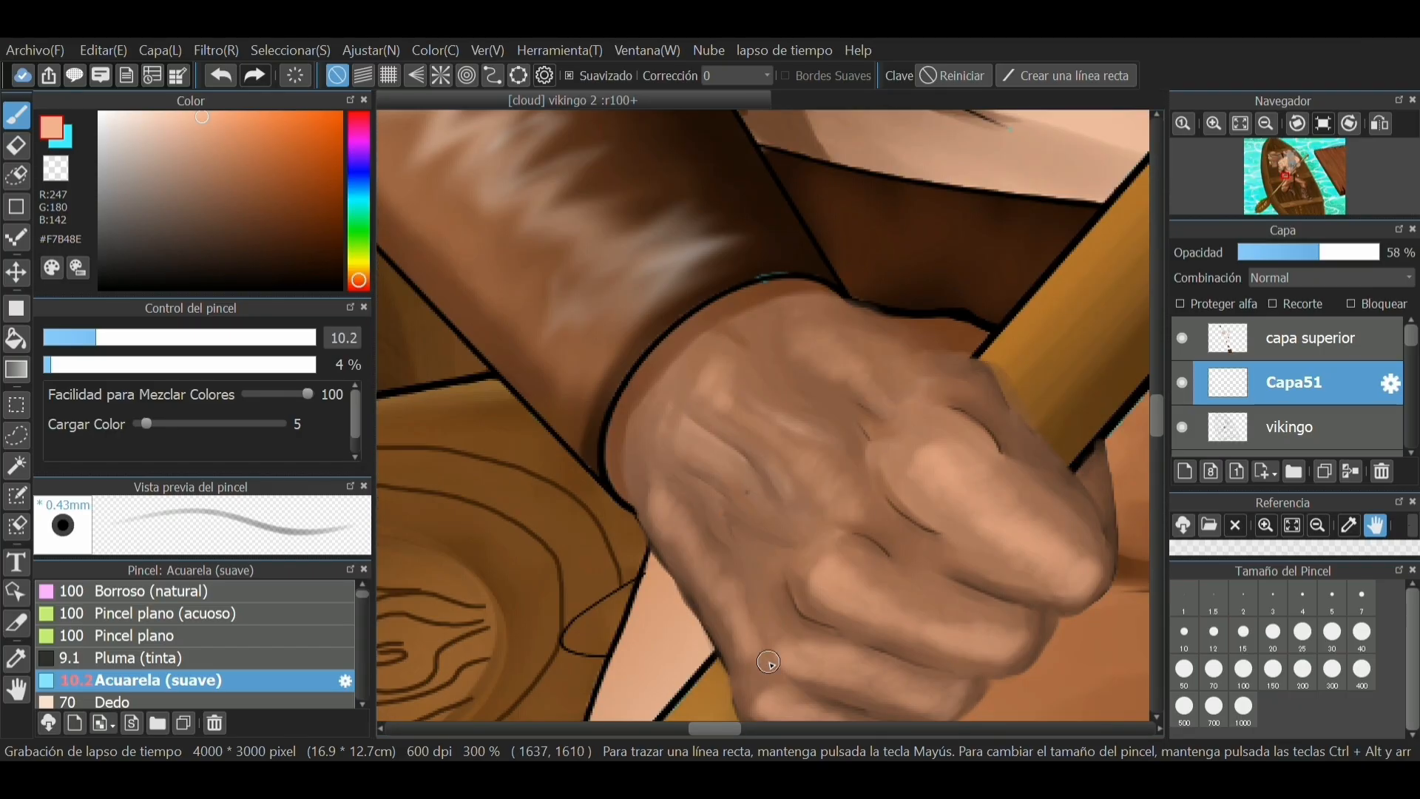
Sample skin brown #96674B from the hand and soften the tones on its back at brush size 14.1 and 4% opacity
scroll(829, 548, "up", 1)
right_click(868, 600)
left_click(16, 658)
left_click(851, 584)
left_click(16, 116)
left_click(16, 659)
left_click(680, 500)
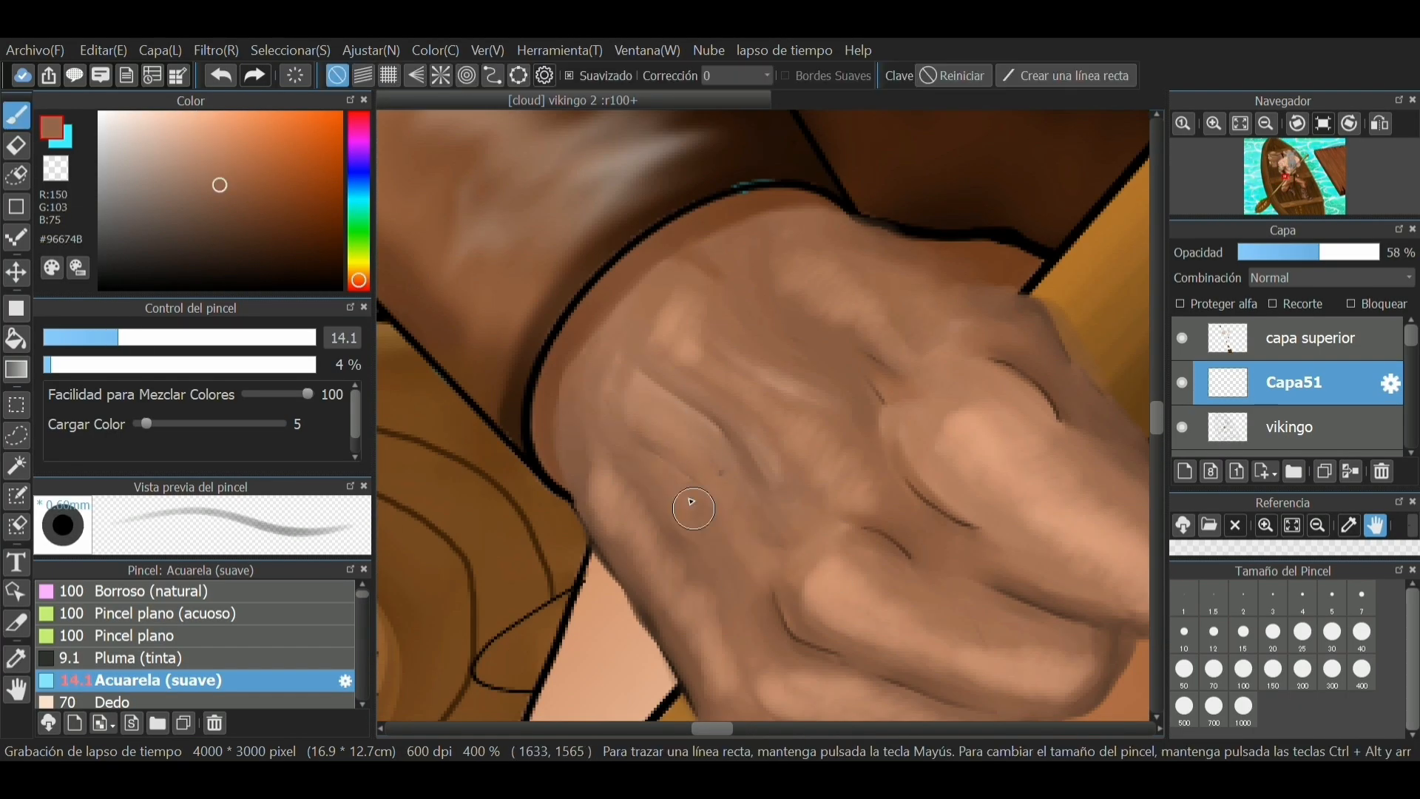
Blend the knuckle and tendon areas on the back of the hand with the brush at 23% opacity
left_click_drag(845, 268, 921, 344)
left_click_drag(873, 414, 818, 389)
left_click(100, 365)
left_click_drag(733, 385, 829, 481)
left_click(817, 470, "alt")
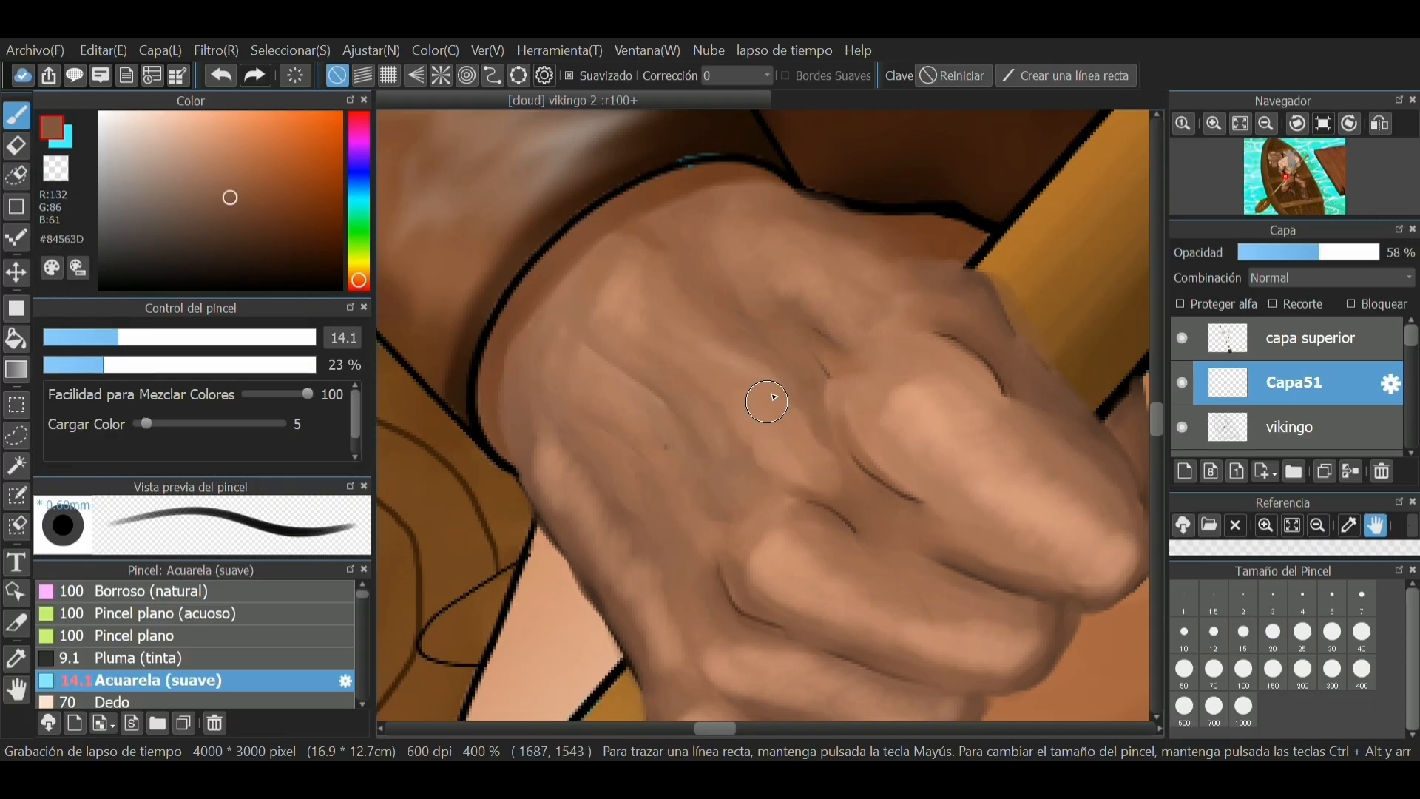
Shade the hand's outer edge and the index knuckle area in #8C5C3F at brush size 12.8 and 10% opacity
left_click(68, 364)
left_click(111, 340)
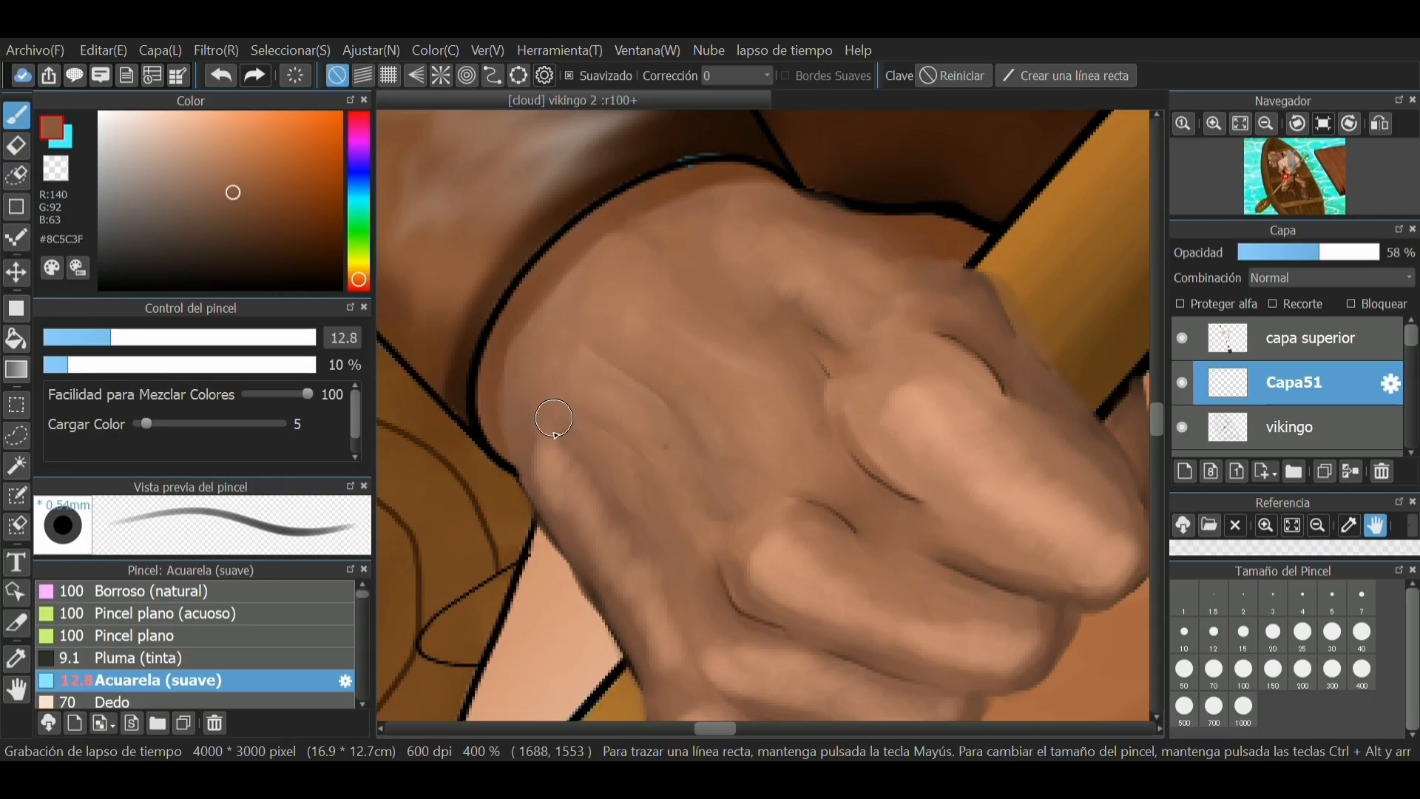
left_click_drag(554, 436, 670, 629)
left_click_drag(894, 397, 953, 413)
Smooth the back of the hand on the vikingo layer with sampled #9A694D at 39% opacity and color load 35
left_click(742, 438, "alt")
left_click(148, 365)
left_click(1184, 338)
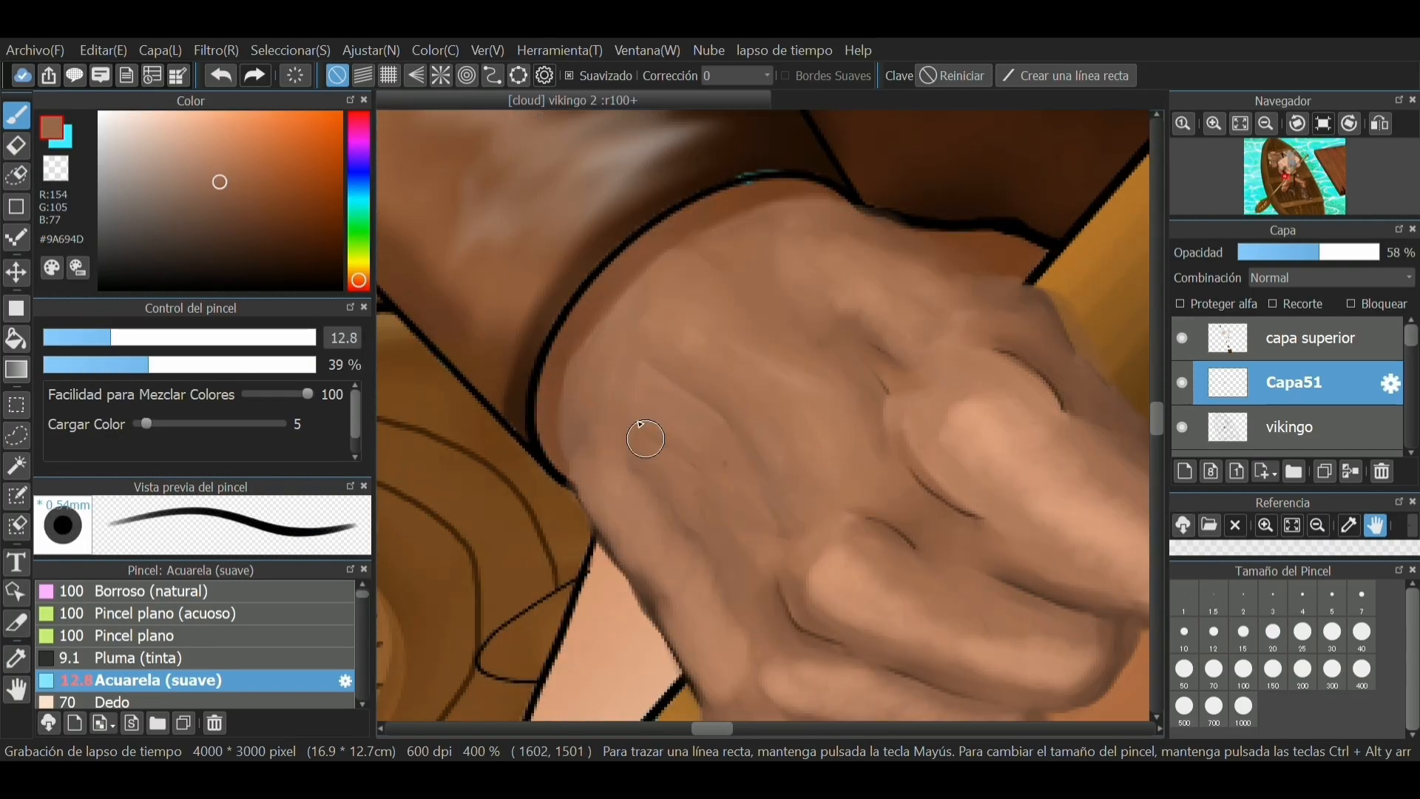
left_click(188, 423)
left_click(1293, 427)
left_click_drag(650, 377, 706, 421)
scroll(769, 349, "down", 2)
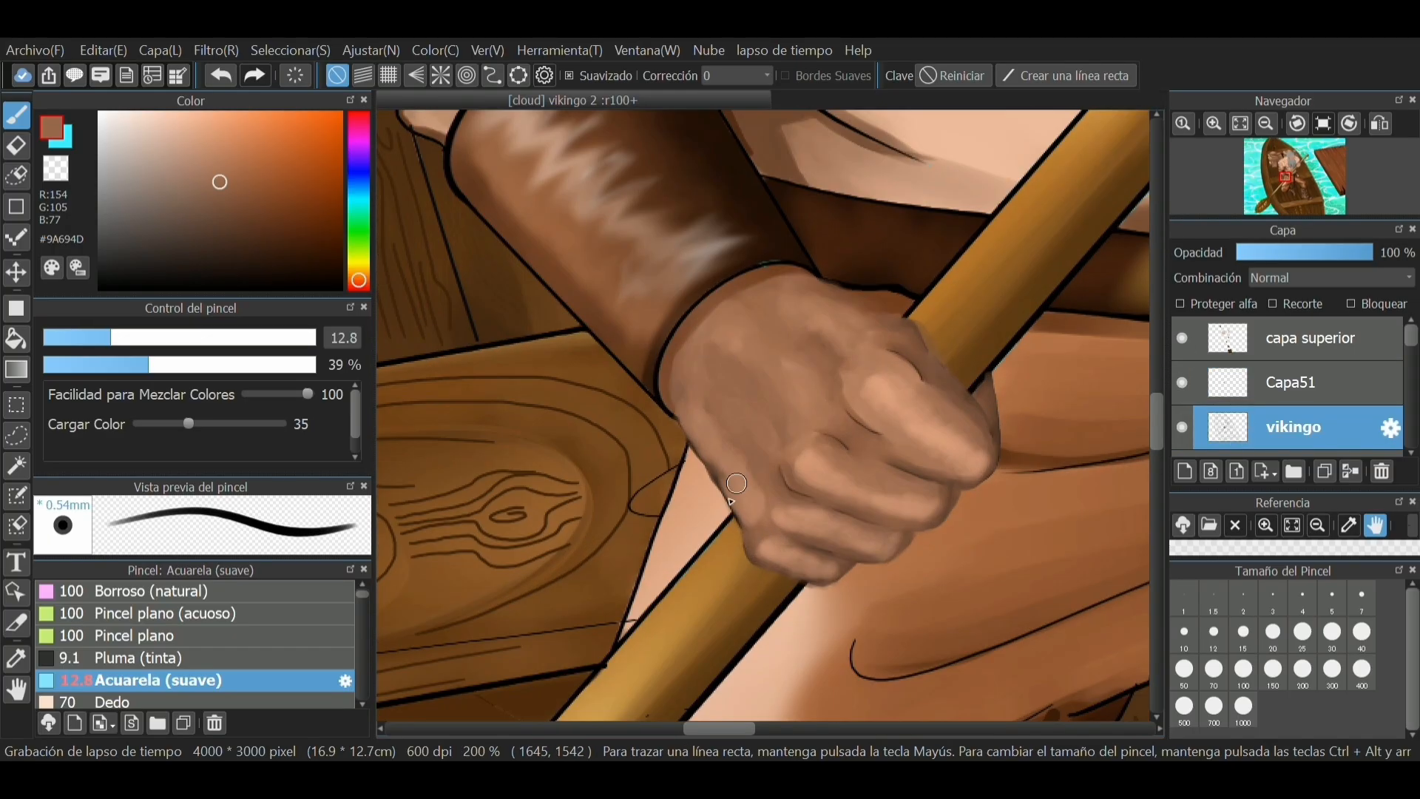
Paint over the dark outline along the hand's outer edge on layer Capa51
left_click(1293, 382)
left_click_drag(742, 478, 691, 399)
left_click_drag(749, 510, 712, 442)
Choose skin tone #D29572 and set the brush to size 29 and 11% opacity for the back of the hand
left_click(766, 492, "alt")
left_click(221, 168)
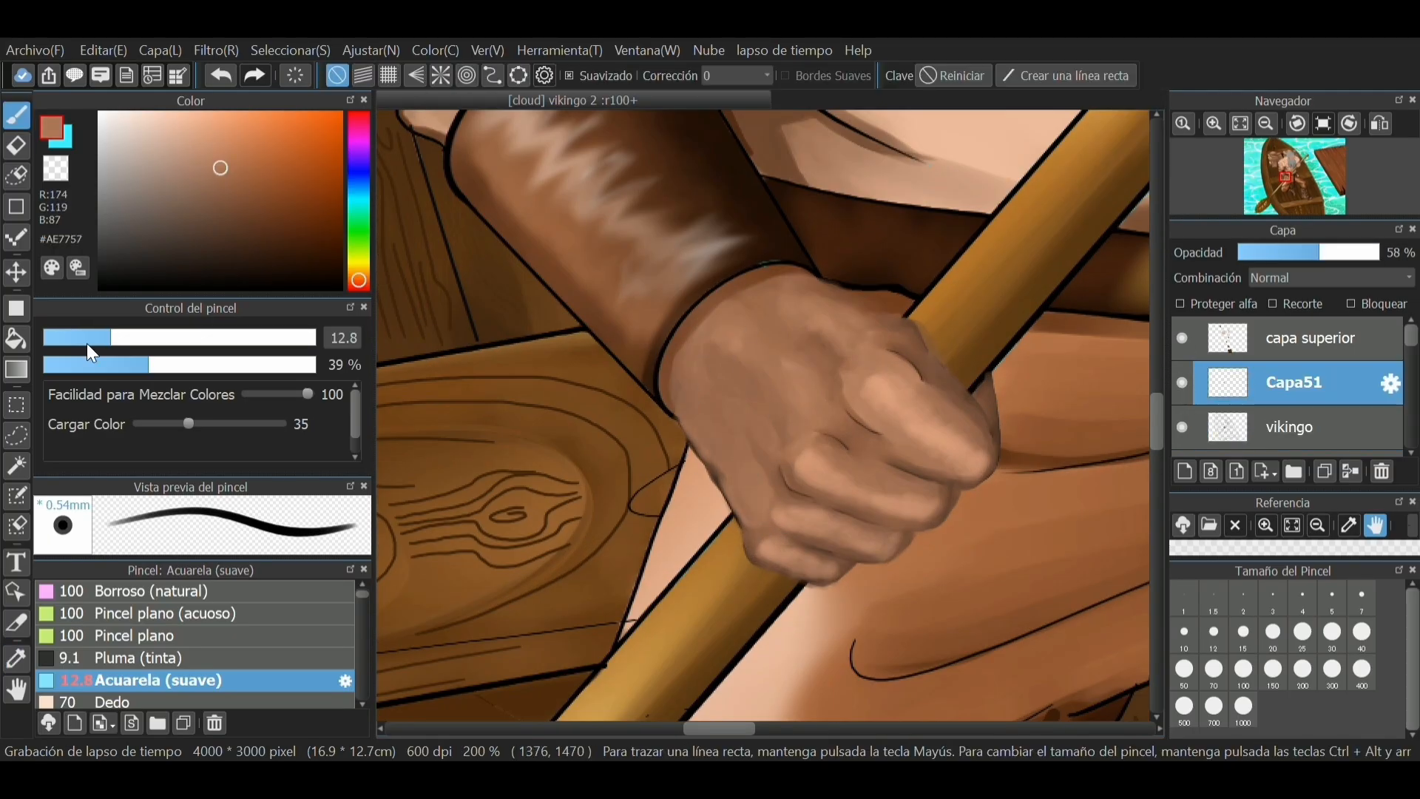
left_click(69, 365)
left_click(156, 338)
left_click(209, 143)
left_click(197, 337)
scroll(787, 374, "up", 1)
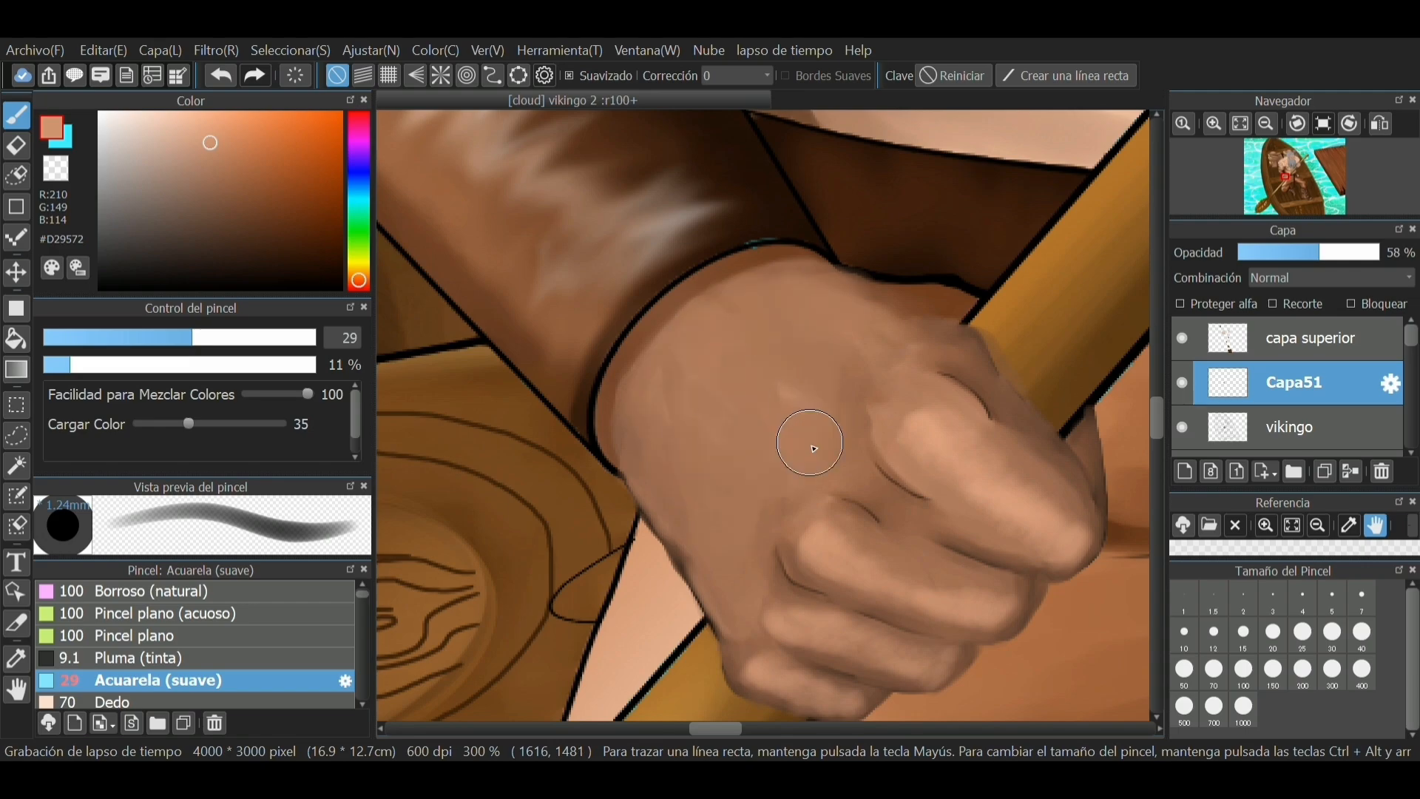
Lighten the back of the hand with a paler skin tone and a smaller brush
scroll(787, 374, "down", 1)
left_click(149, 338)
left_click(162, 112)
scroll(787, 373, "up", 2)
mouse_move(712, 547)
left_mouse_down()
mouse_move(747, 287)
mouse_move(829, 348)
left_mouse_up()
scroll(766, 403, "down", 1)
Sample dark brown #5A3A28 and paint three shadow strokes between the tendons at brush size 10.7
left_click(99, 338)
left_click(16, 658)
left_click(869, 443)
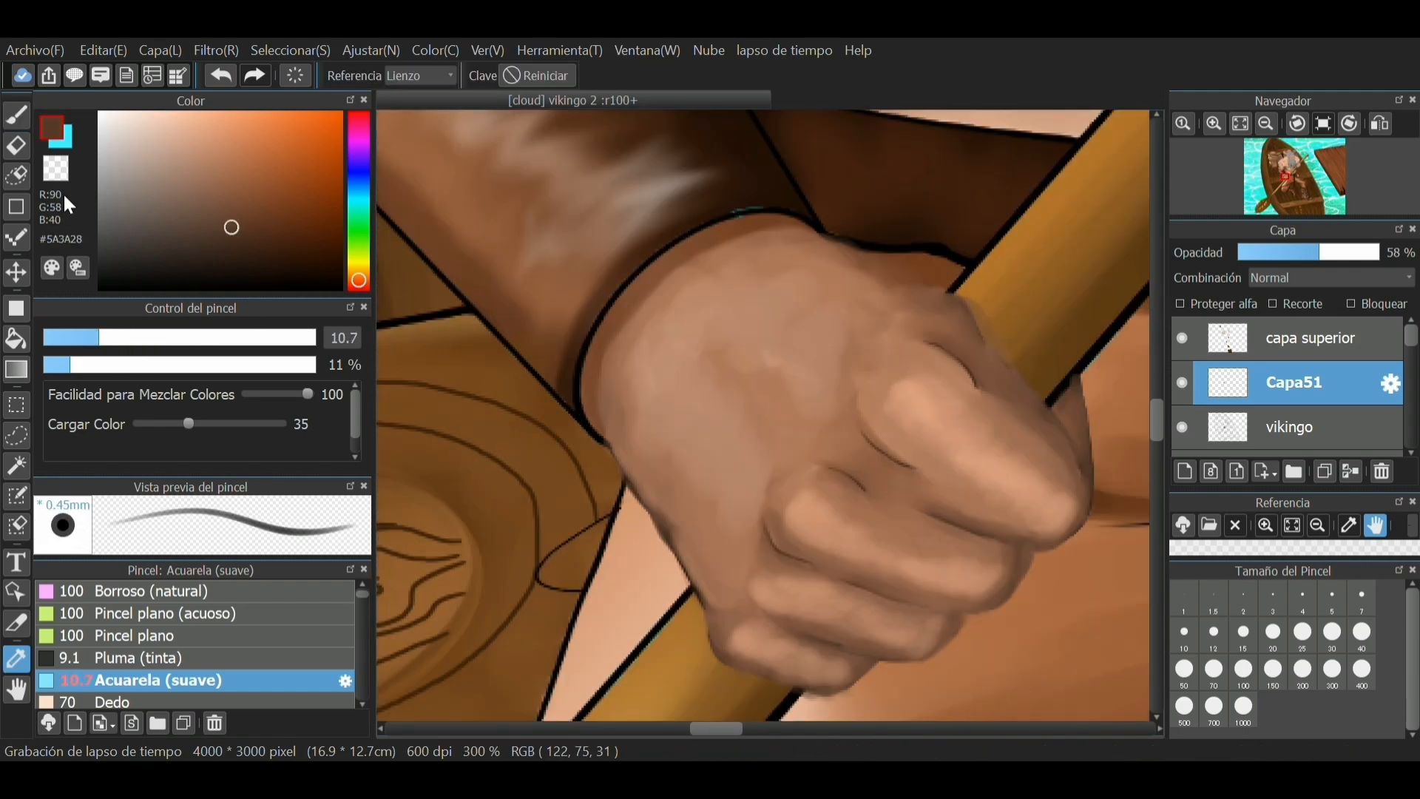
left_click(17, 115)
left_click_drag(740, 598, 694, 458)
left_click_drag(766, 477, 701, 385)
left_click_drag(864, 364, 742, 316)
Blend the tendon shadows into the back of the hand with sampled skin tones, ending with #B68061 at brush size 22
left_click(79, 338)
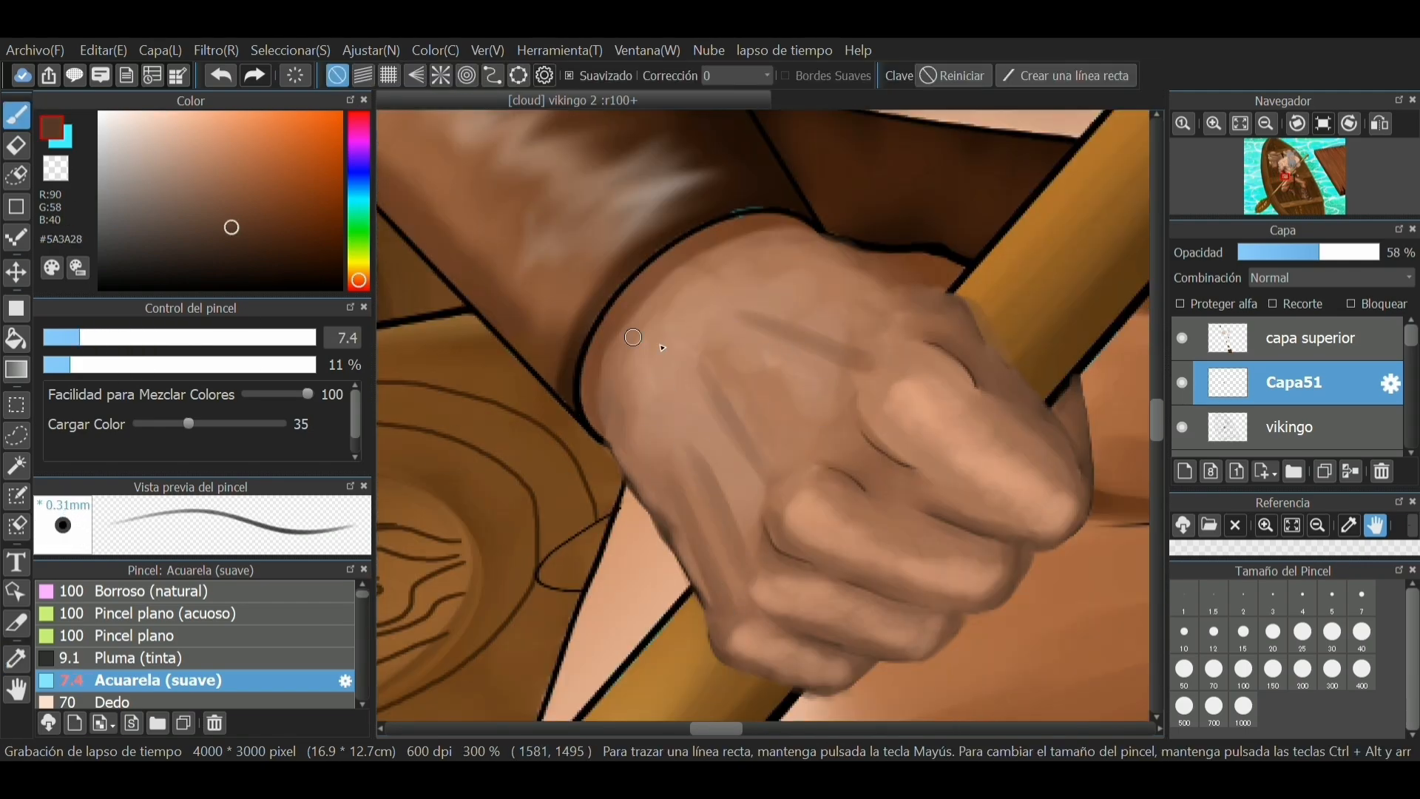
right_click(814, 367)
scroll(814, 366, "up", 2)
left_click_drag(597, 320, 777, 292)
scroll(733, 362, "down", 1)
left_click(163, 337)
left_click_drag(697, 444, 755, 245)
scroll(821, 304, "down", 4)
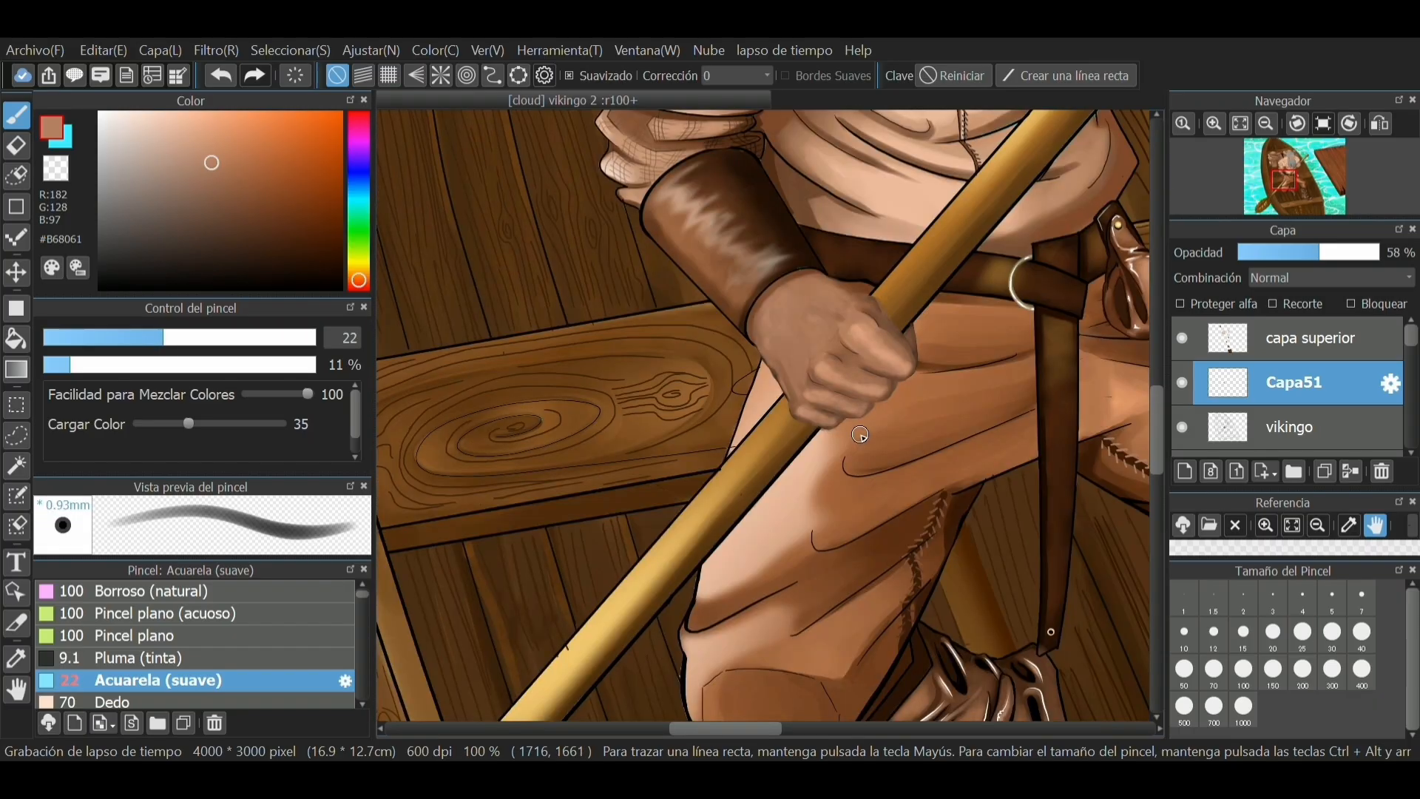
Sample a color from the hand and set the brush to size 12.3, 4% opacity and color load 16
scroll(782, 314, "up", 2)
left_click(777, 273, "alt")
scroll(799, 222, "up", 2)
left_click(107, 338)
left_click_drag(115, 364, 92, 365)
scroll(785, 244, "down", 1)
left_click(53, 365)
left_click_drag(189, 424, 161, 424)
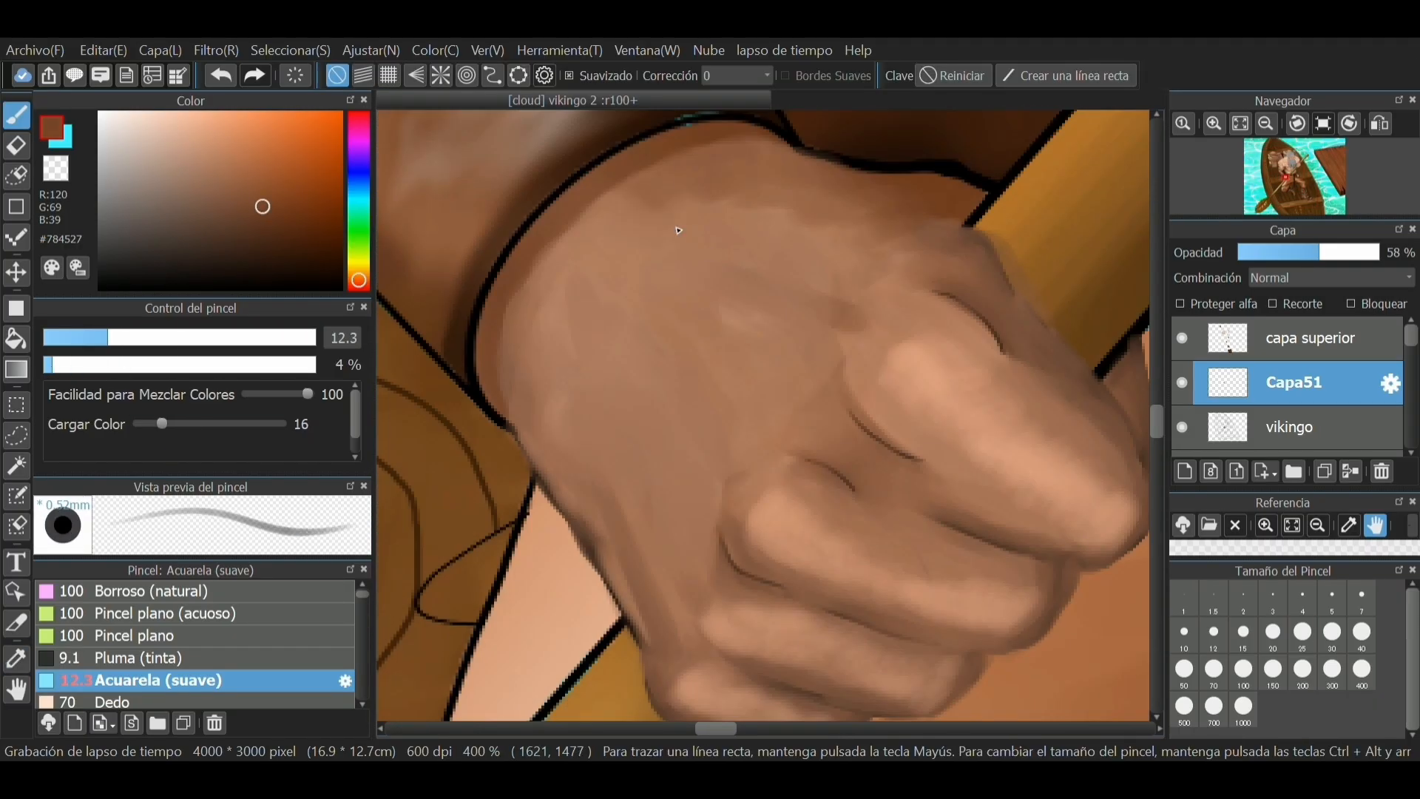
Smooth the transition between the back of the hand and the index knuckle with sampled skin tones such as #B98261
left_click(679, 230, "alt")
scroll(695, 369, "up", 1)
scroll(808, 305, "down", 4)
scroll(879, 279, "up", 4)
left_click(875, 342, "alt")
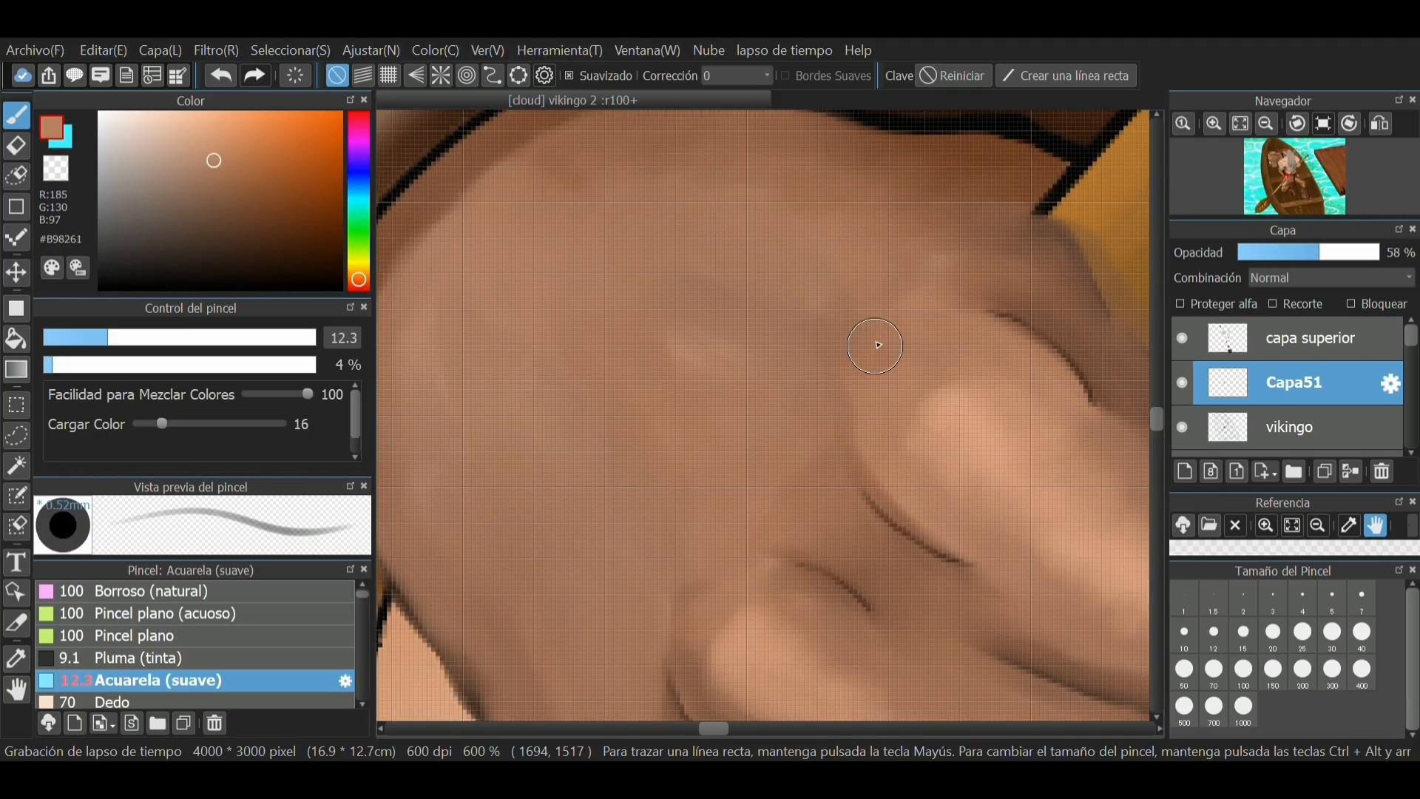
scroll(806, 278, "down", 1)
left_click(850, 288, "alt")
left_click_drag(850, 289, 887, 311)
Paint raised veins across the back of the hand in #E8B18F at brush size 7.1, 37% opacity and color load 39
left_click(79, 337)
left_click(91, 364)
left_click_drag(162, 424, 193, 424)
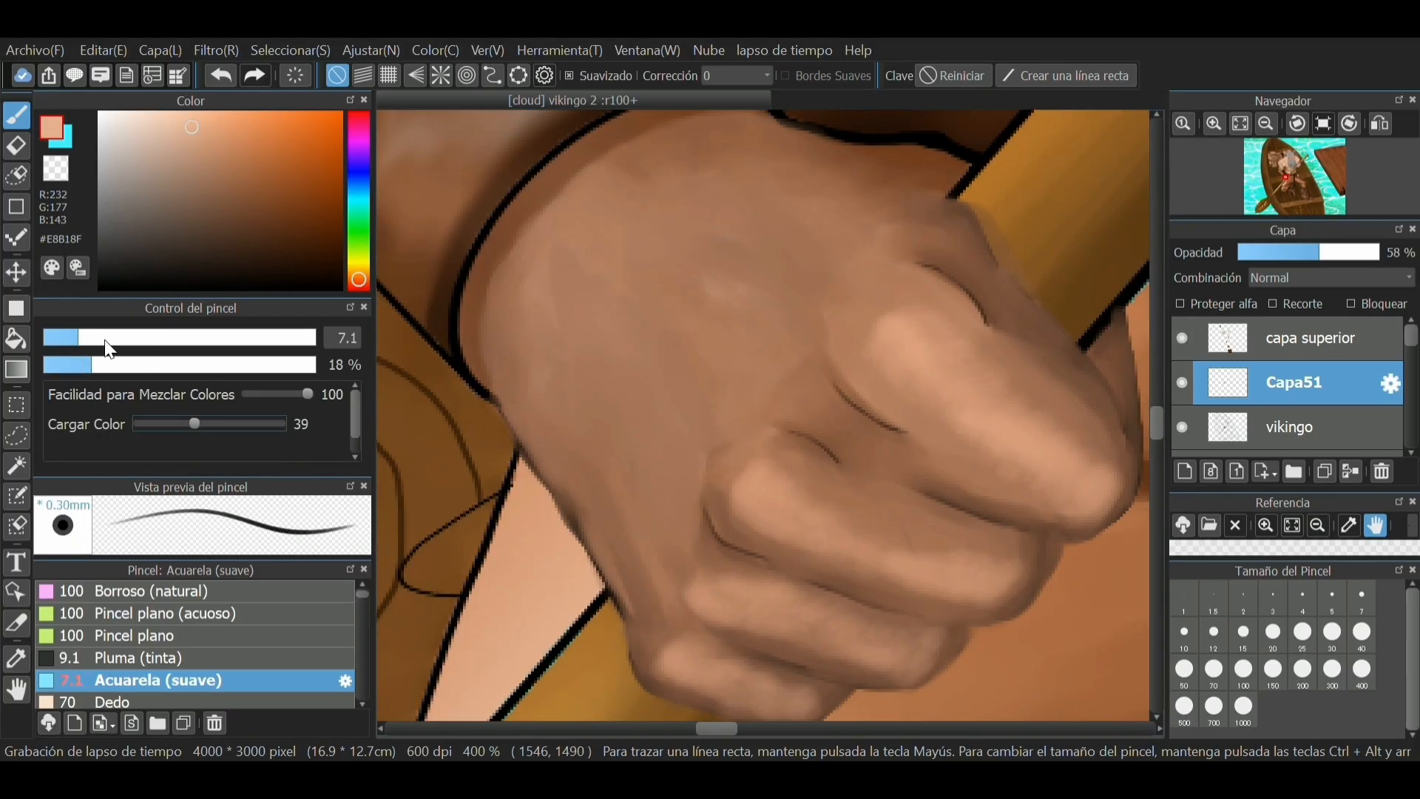
left_click(141, 364)
key("ctrl+z")
left_click_drag(583, 238, 677, 503)
left_click_drag(581, 437, 620, 586)
left_click_drag(777, 166, 897, 219)
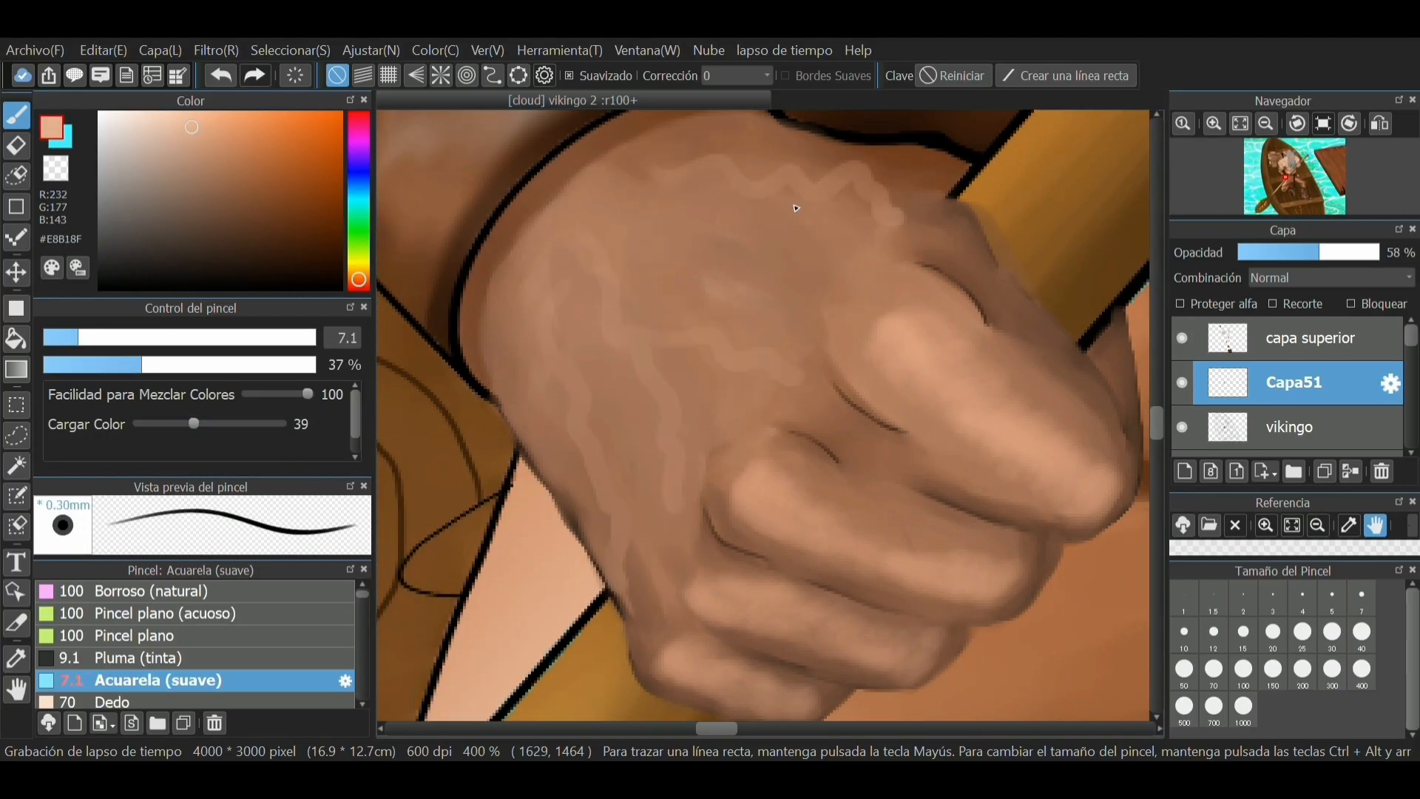
key("ctrl+z")
scroll(767, 414, "down", 4)
scroll(803, 440, "up", 4)
Paint fingernail edges and knuckle highlights in #FFF5EF at brush size 3.2, 18% opacity and color load 21
left_click(113, 112)
left_click(62, 339)
left_click(56, 338)
key("ctrl+z")
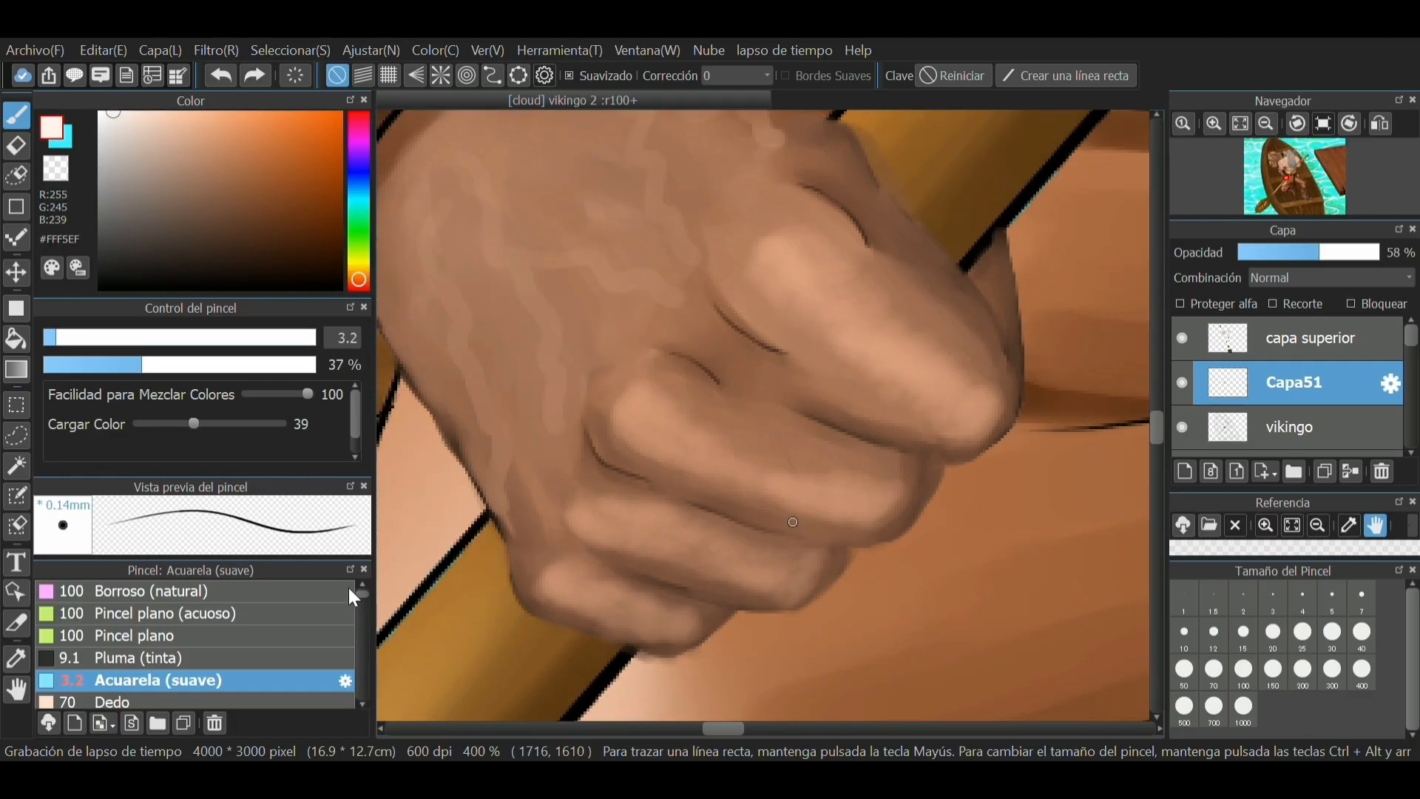
left_click(90, 364)
left_click_drag(194, 423, 168, 423)
left_click_drag(793, 604, 819, 580)
left_click_drag(906, 501, 877, 535)
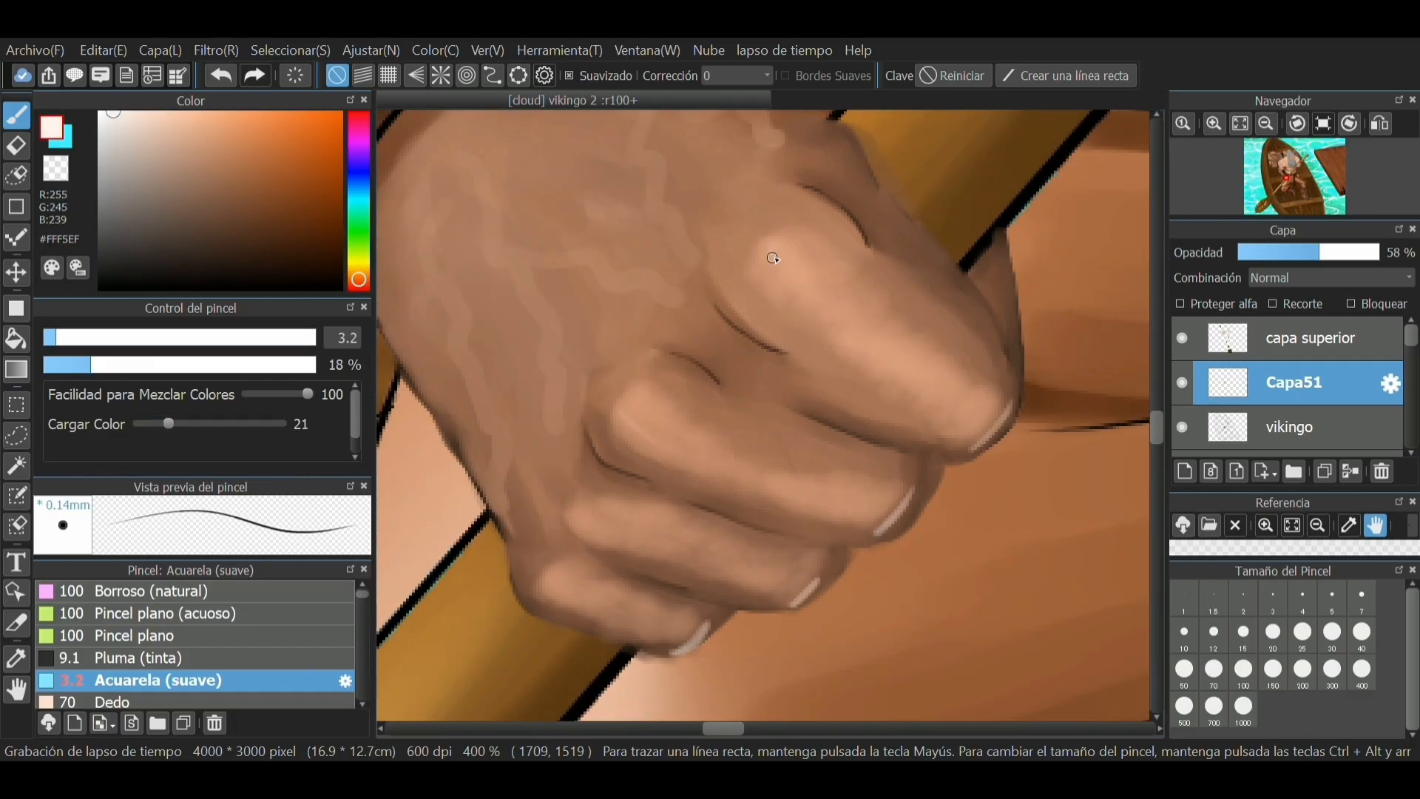
left_click_drag(556, 586, 603, 609)
Sample brown #936247 and shade around the veins at brush size 6.2 and 11% opacity
left_click(575, 368, "alt")
left_click(73, 337)
left_click(71, 365)
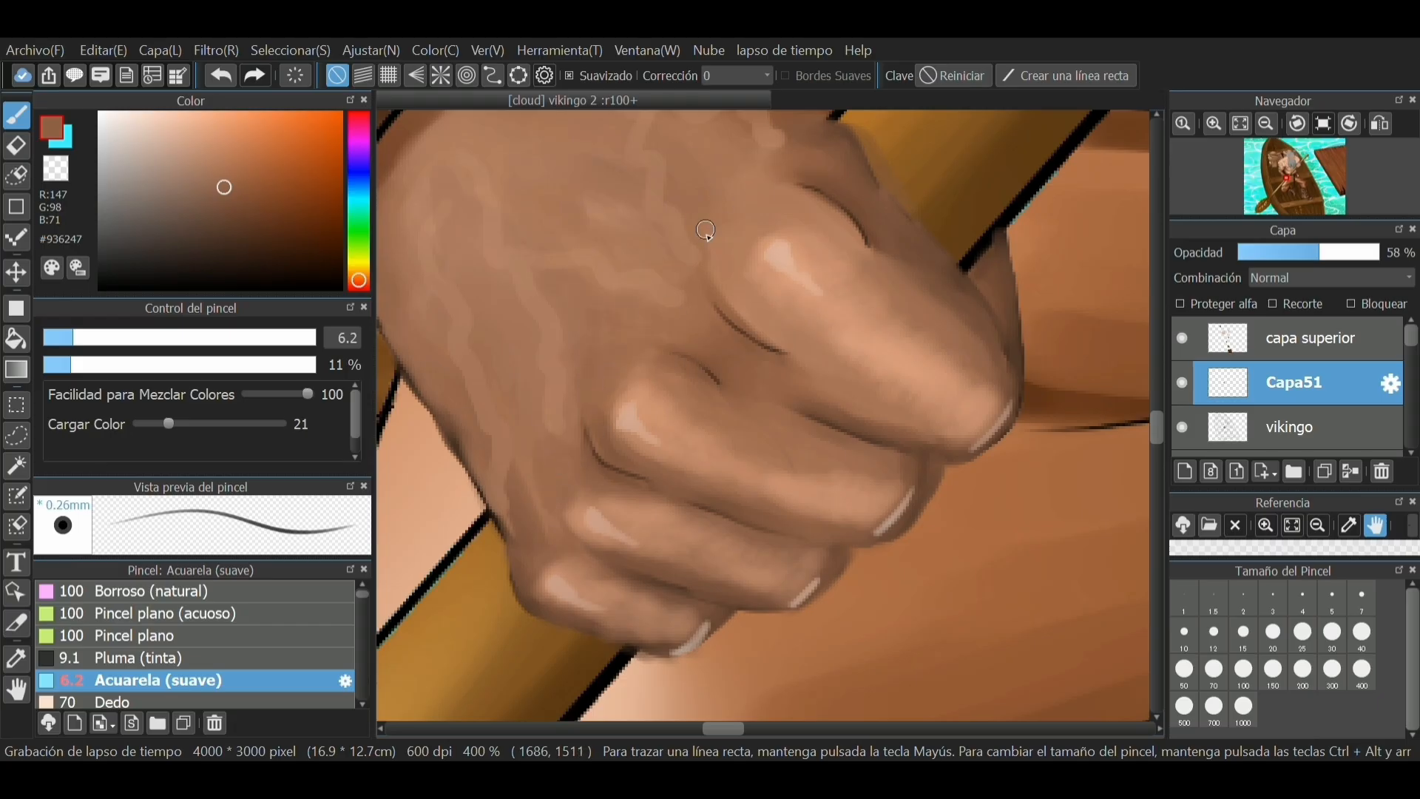
scroll(769, 214, "down", 2)
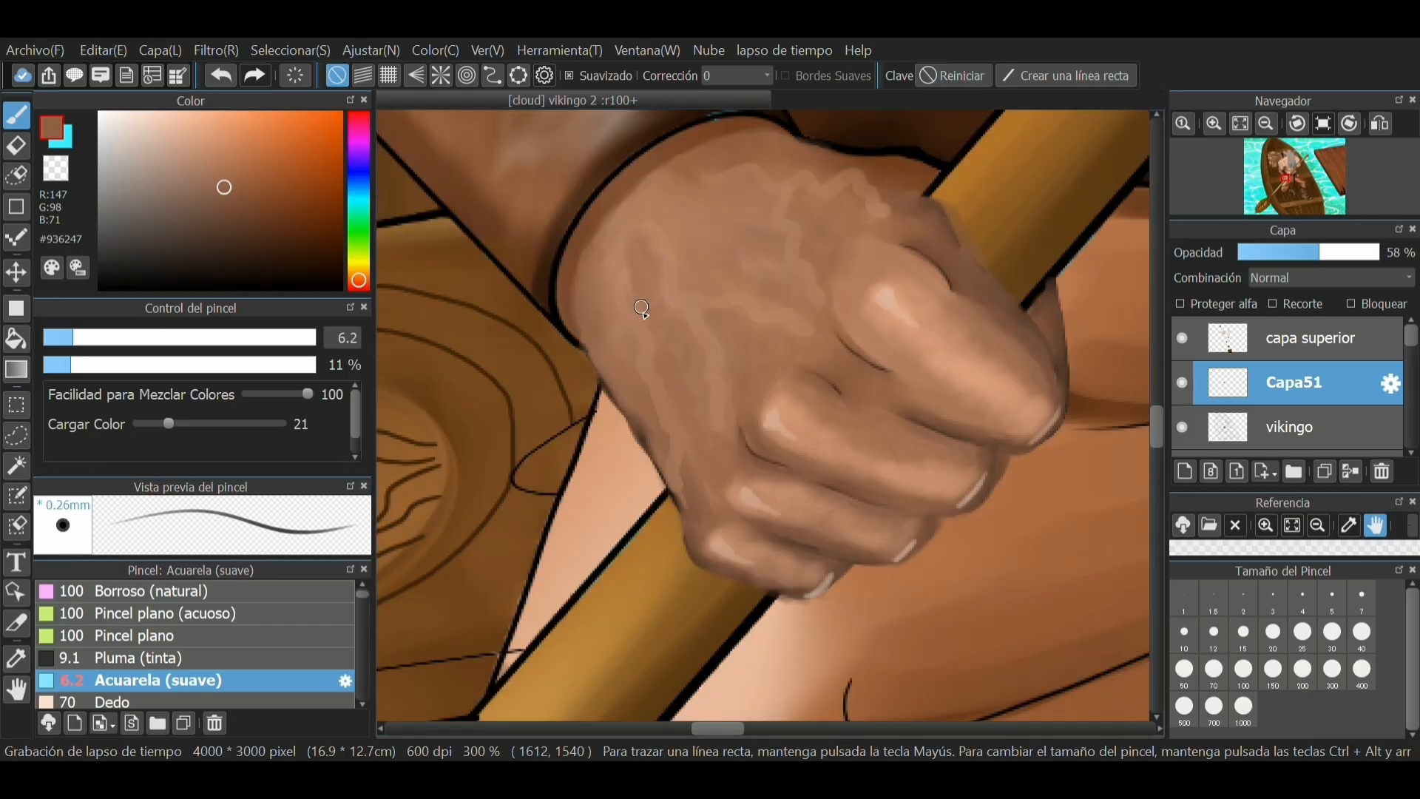
scroll(777, 353, "down", 4)
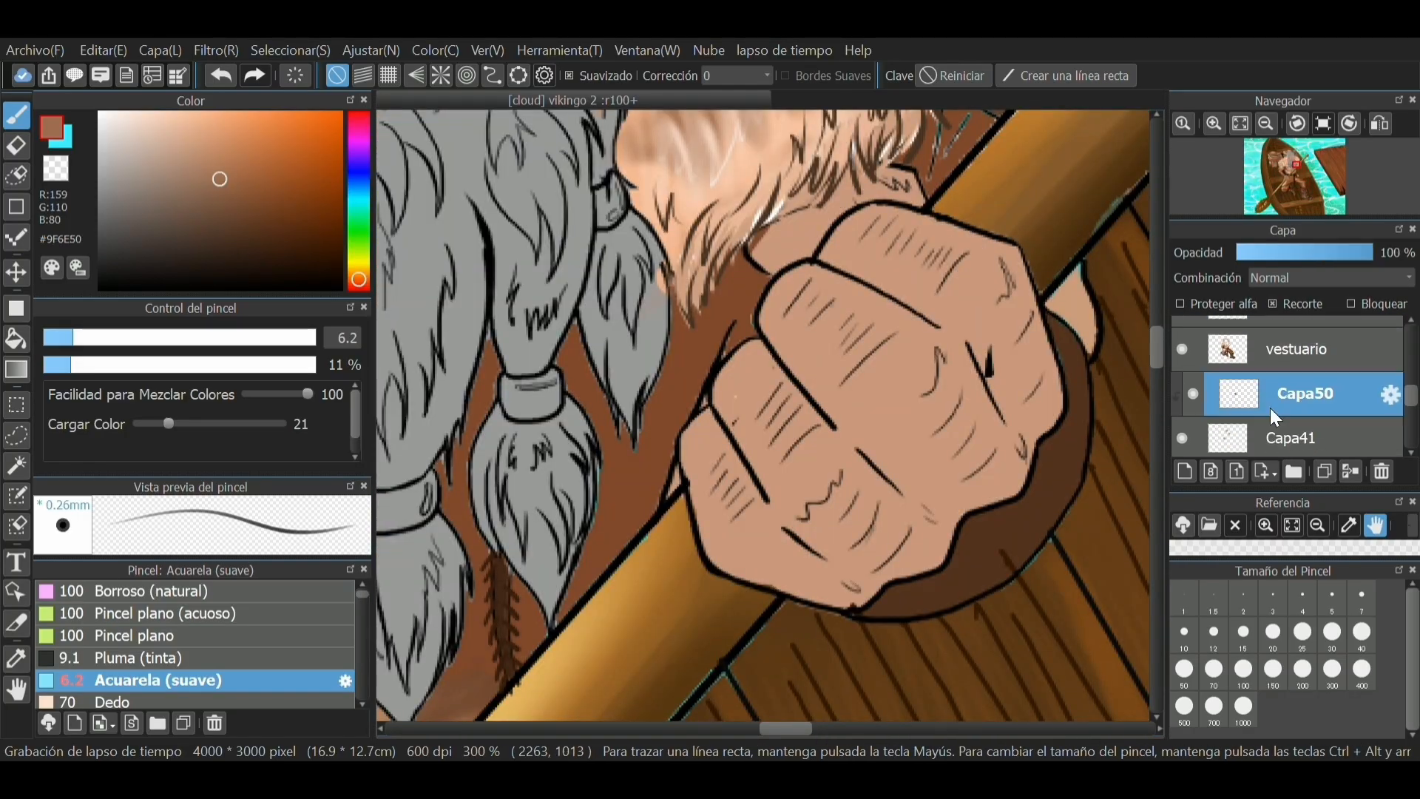
Shade the other hand's fingers on layer Capa50 in #B37C5C at brush size 15, 32% opacity and color load 31
left_click(116, 339)
left_click(126, 338)
left_click(126, 365)
left_click(183, 424)
left_click(196, 150)
left_click_drag(817, 344, 870, 422)
left_click_drag(858, 255, 896, 322)
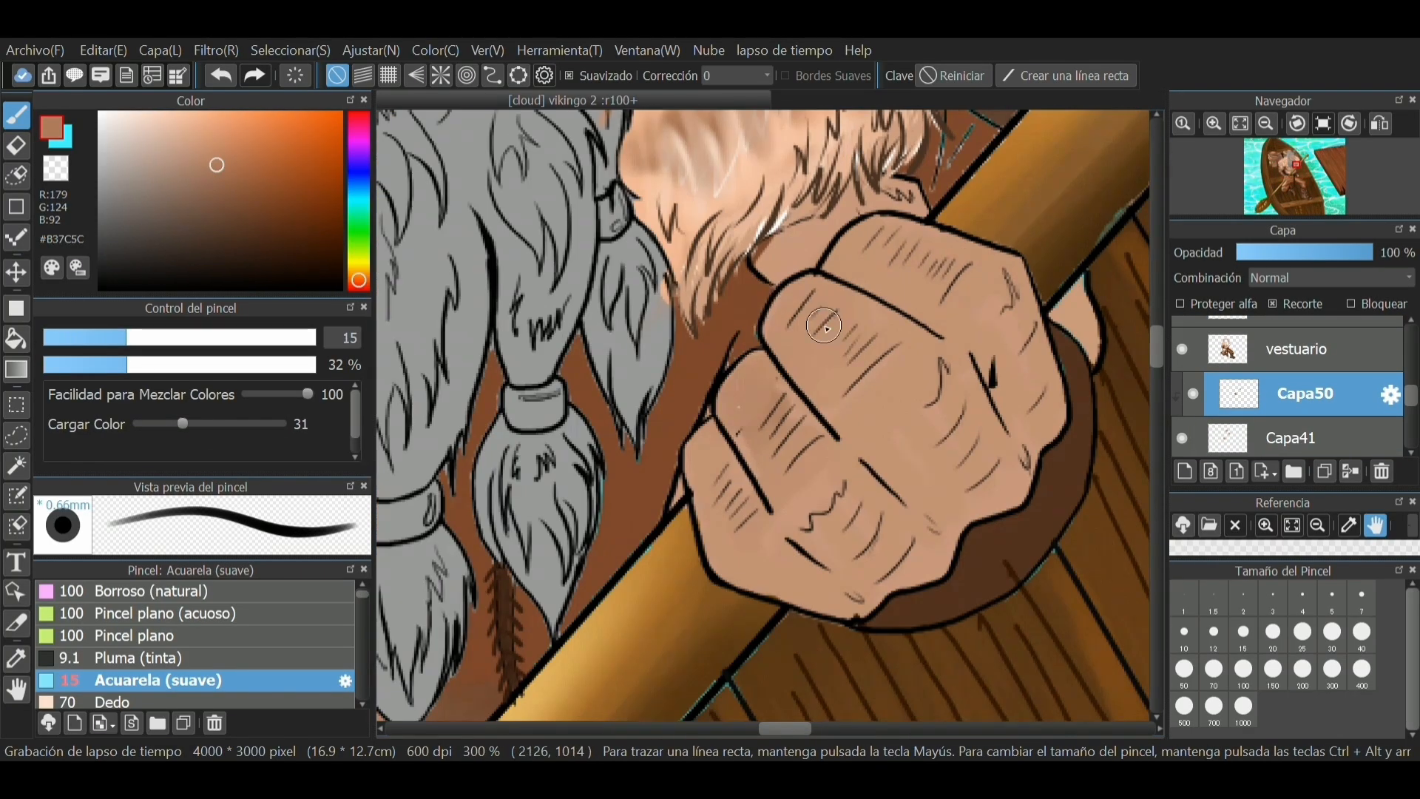
left_click_drag(784, 296, 910, 429)
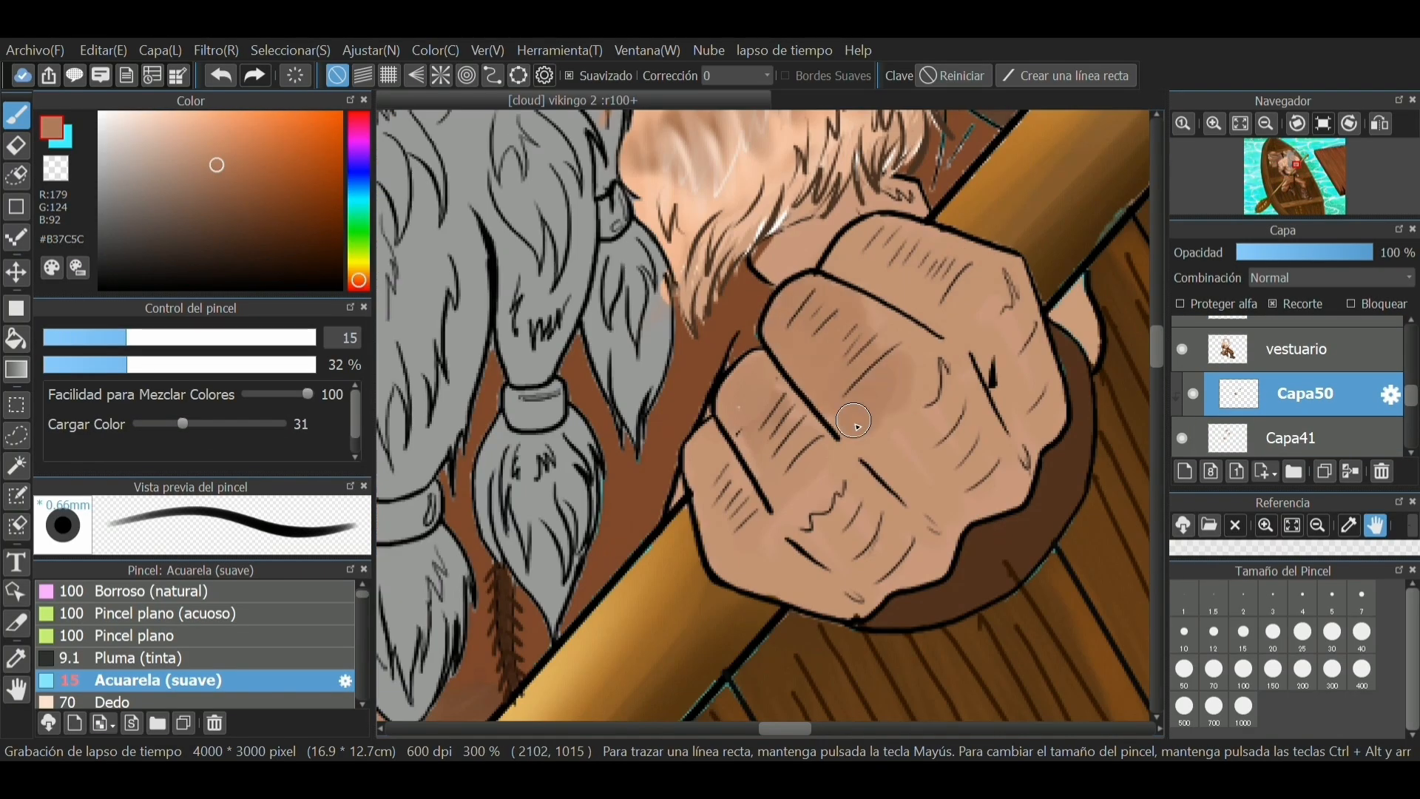
mouse_move(843, 310)
left_mouse_down()
mouse_move(976, 275)
mouse_move(784, 459)
mouse_move(810, 408)
left_mouse_up()
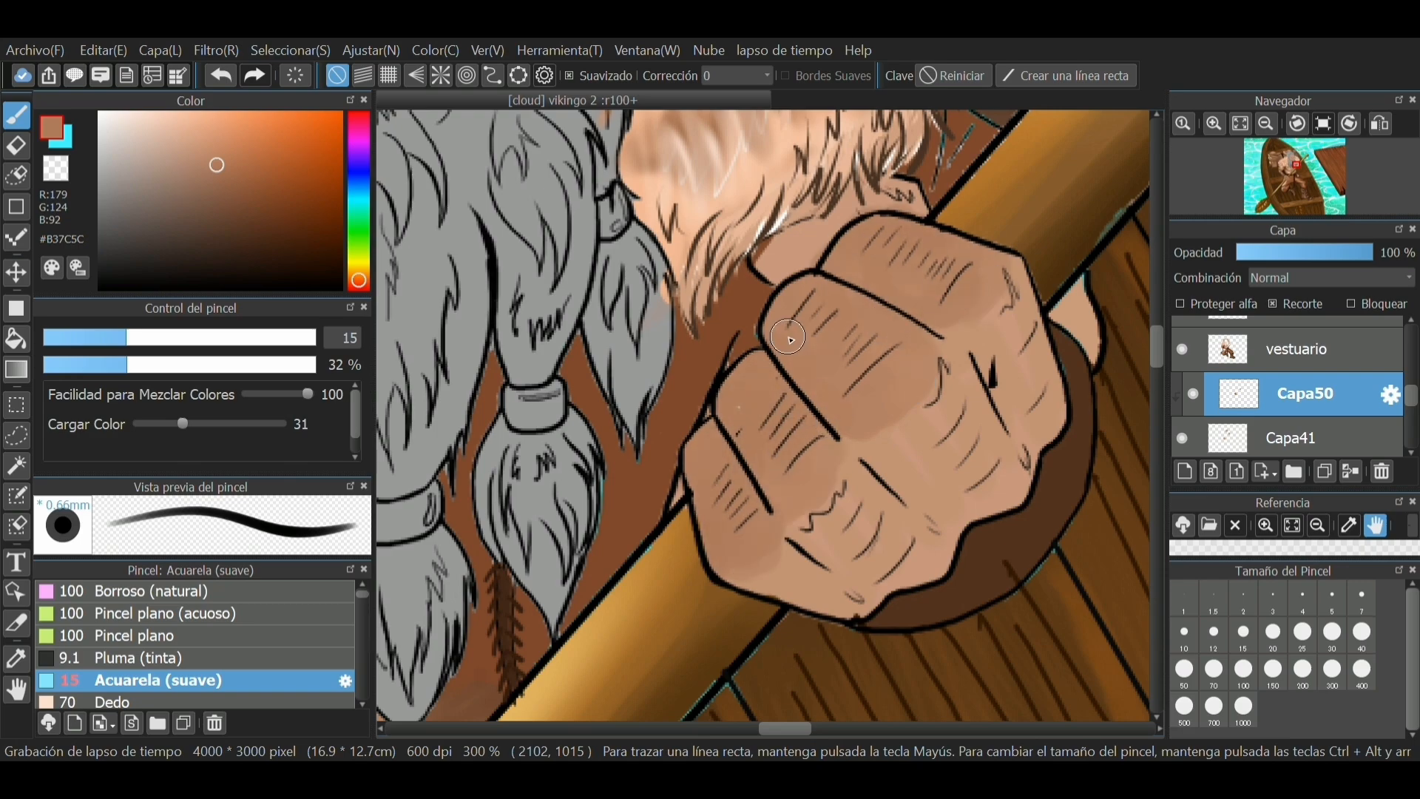
Paint darker brown shadows along the sides and lower edges of the fist's fingers
left_click(250, 193)
mouse_move(984, 310)
left_mouse_down()
mouse_move(1006, 344)
mouse_move(1024, 496)
left_mouse_up()
left_click_drag(873, 451, 965, 526)
left_click(65, 337)
left_click_drag(795, 536, 884, 614)
Blend the shadows across the fist with a sampled skin tone at brush size 9.6 and 13% opacity
left_click(16, 658)
left_click(873, 385)
left_click(17, 115)
left_click(92, 338)
left_click(76, 365)
mouse_move(806, 529)
left_mouse_down()
mouse_move(861, 609)
mouse_move(866, 507)
mouse_move(969, 382)
left_mouse_up()
Sample lighter skin tone #C79677 and soften the lower segments of the index and ring fingers
left_click(17, 658)
left_click(951, 437)
mouse_move(1013, 436)
left_mouse_down()
mouse_move(989, 508)
mouse_move(936, 503)
left_mouse_up()
left_click(16, 115)
left_click_drag(843, 518, 906, 563)
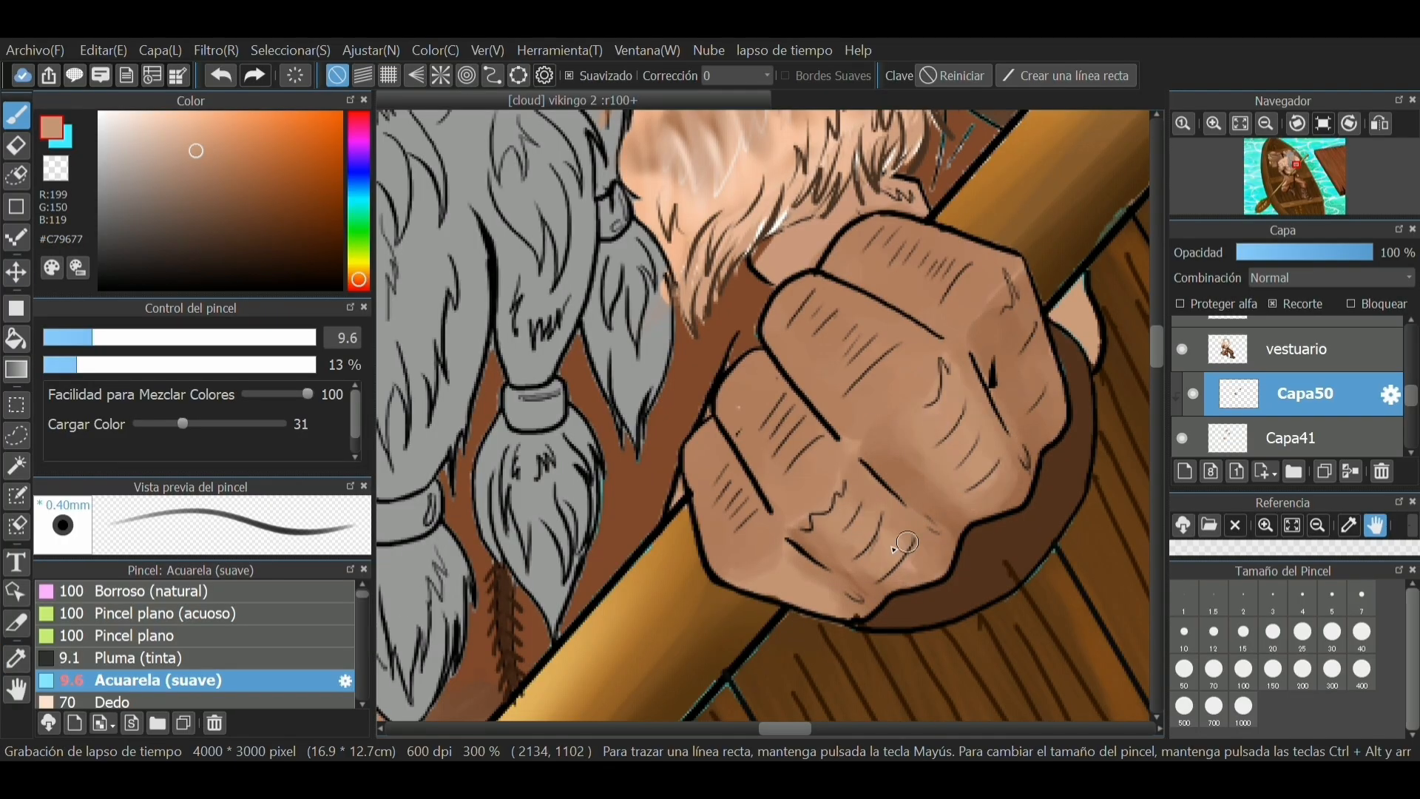
Paint a highlight on the fist's middle segments in #FAC09B at brush size 14 and 23% opacity
scroll(899, 403, "down", 4)
scroll(913, 444, "up", 6)
left_click(190, 115)
left_click(105, 365)
scroll(888, 355, "up", 1)
mouse_move(777, 311)
left_mouse_down()
mouse_move(903, 510)
mouse_move(954, 532)
left_mouse_up()
scroll(887, 414, "down", 2)
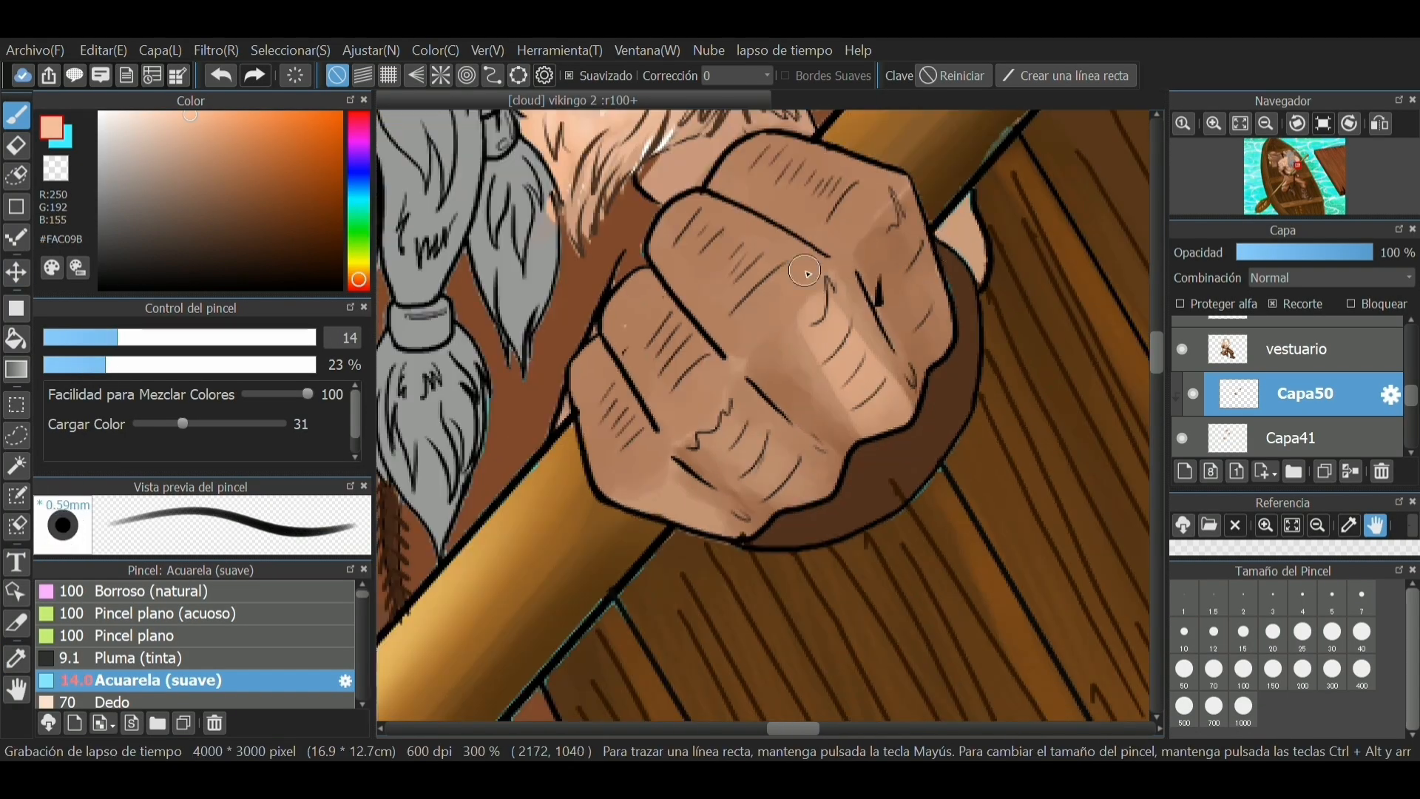
Add #FAC09B highlights to the remaining finger segments and the edge of the fist
left_click_drag(899, 233, 936, 355)
left_click_drag(729, 429, 813, 496)
left_click_drag(647, 499, 746, 540)
left_click_drag(692, 241, 755, 285)
left_click_drag(765, 163, 850, 207)
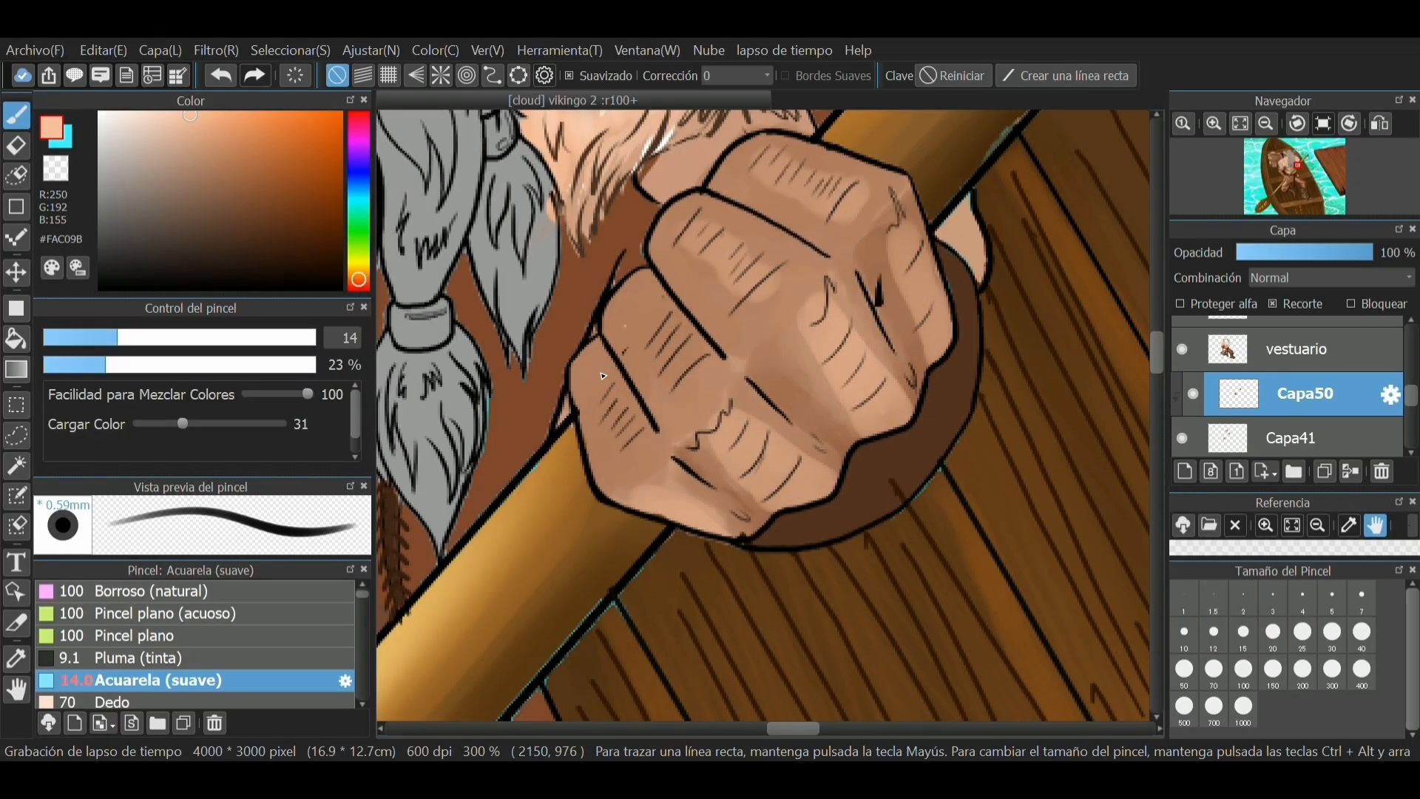
left_click_drag(595, 374, 626, 459)
left_click_drag(633, 322, 670, 385)
Sample brown #A67355 and blend the gaps between the fist's fingers at brush size 9.4 and 36% opacity
scroll(670, 385, "down", 5)
scroll(670, 385, "up", 6)
right_click(723, 355)
left_click(91, 338)
left_click(141, 365)
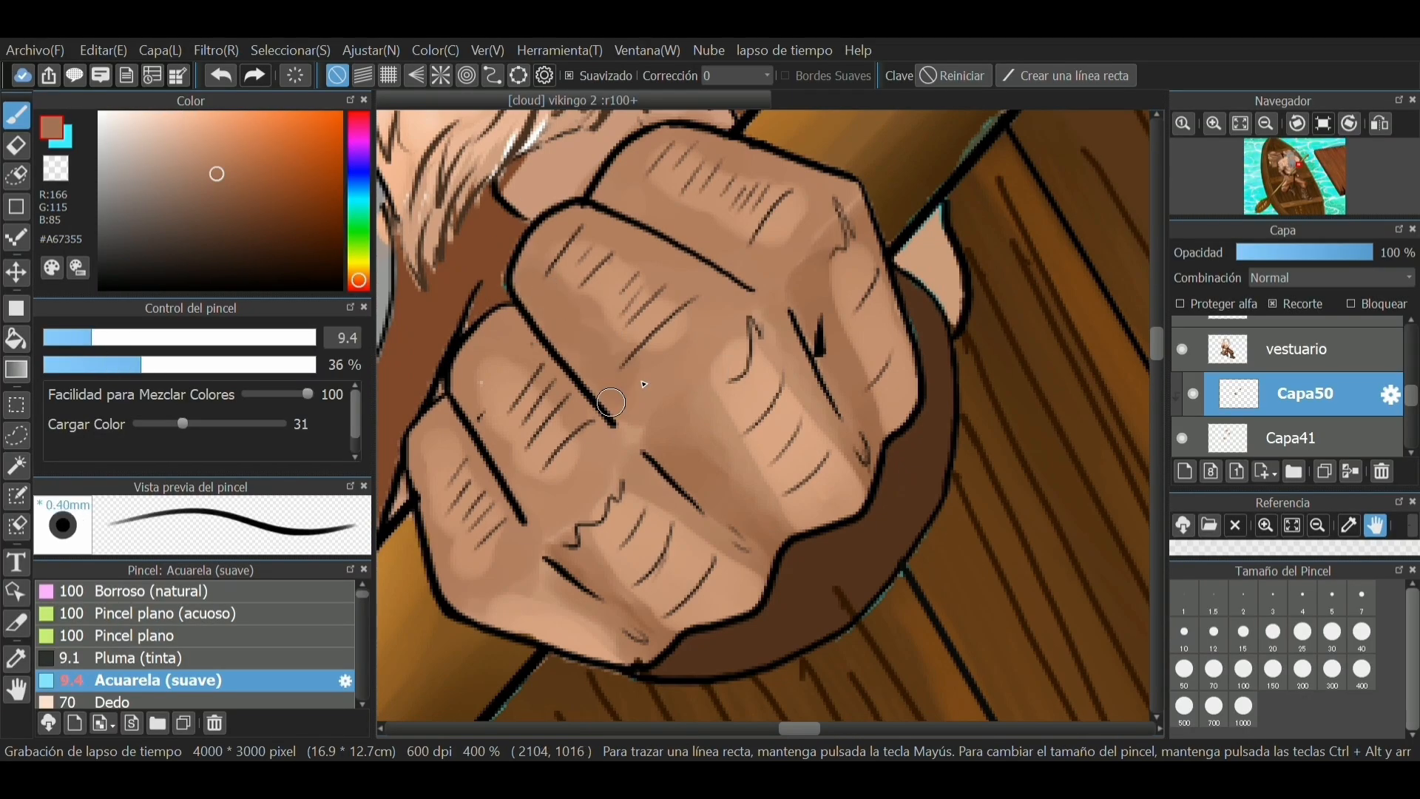
scroll(766, 402, "down", 6)
scroll(712, 575, "up", 2)
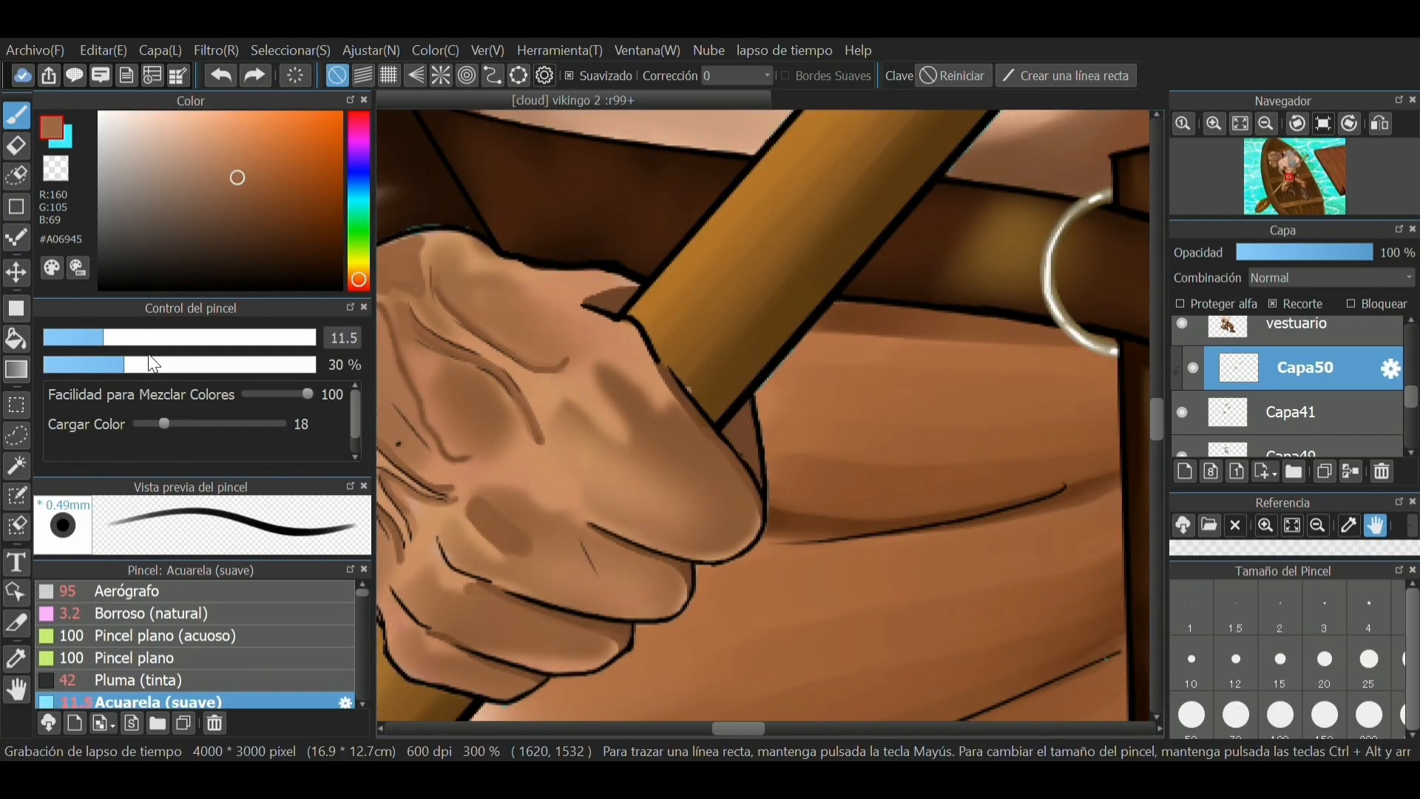
Paint #A06945 shadow patches around the lower hand's knuckles at brush size 15, and reduce the brush size to 8.5
left_click_drag(154, 339, 122, 339)
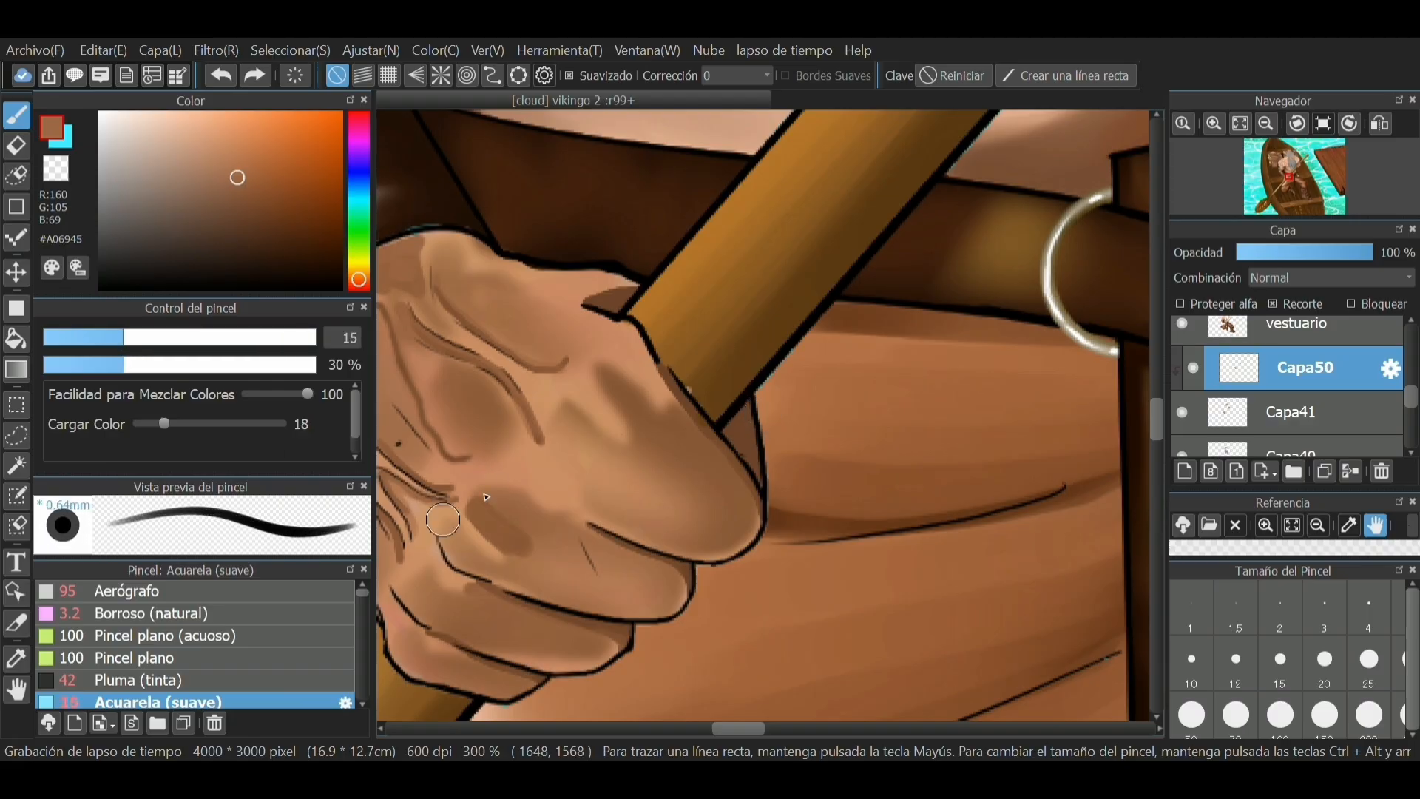
mouse_move(552, 431)
left_mouse_down()
mouse_move(592, 474)
mouse_move(581, 456)
mouse_move(607, 469)
left_mouse_up()
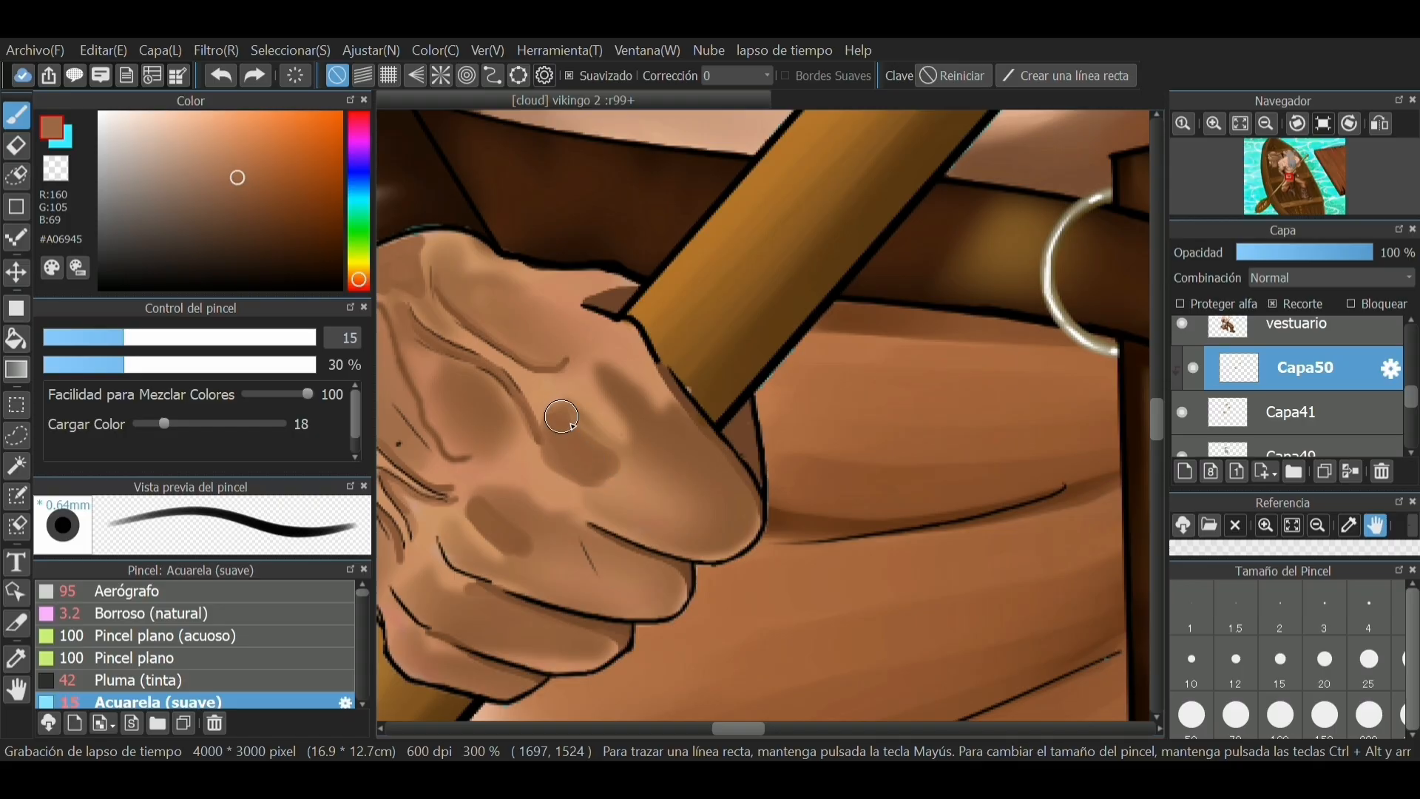
mouse_move(561, 416)
left_mouse_down()
mouse_move(592, 451)
mouse_move(586, 386)
left_mouse_up()
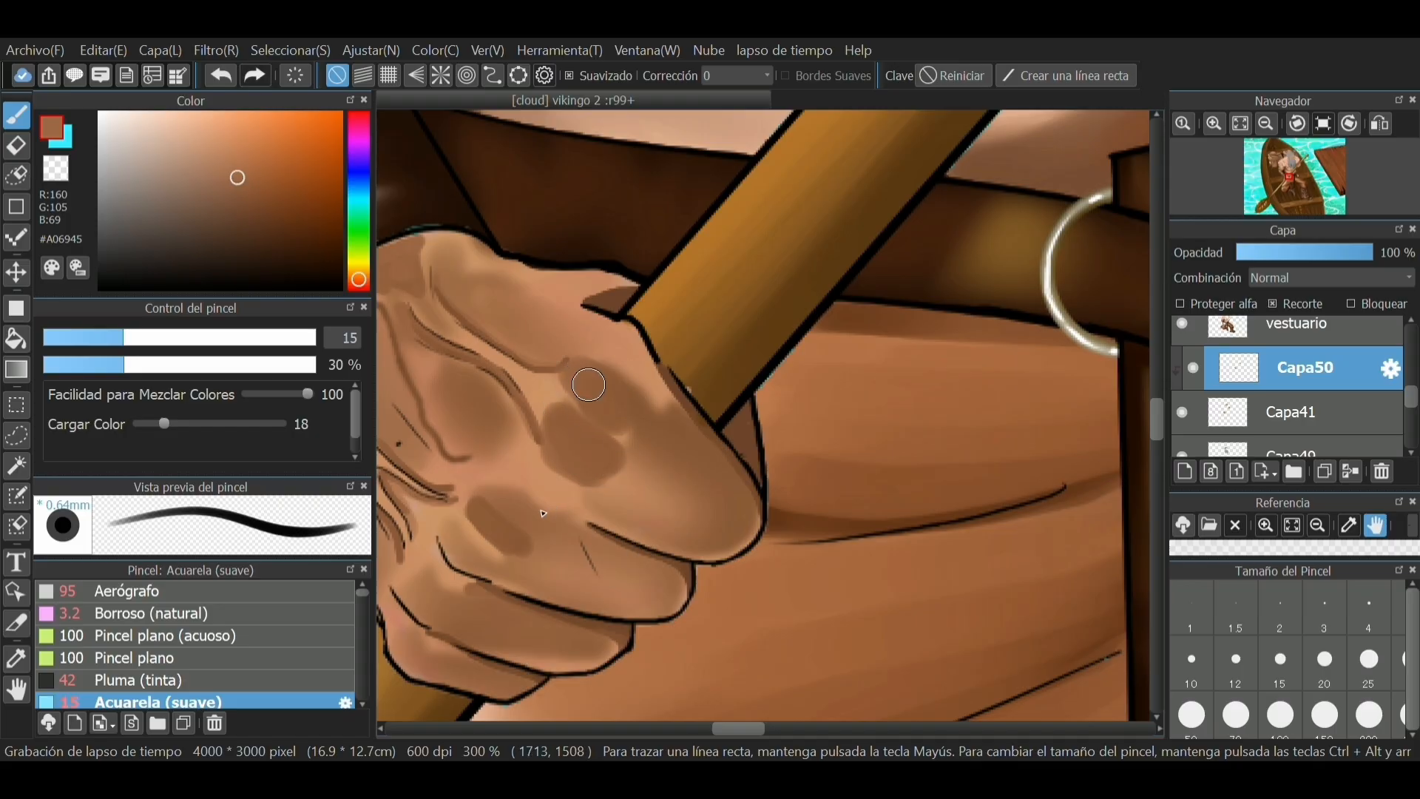
mouse_move(484, 487)
left_mouse_down()
mouse_move(534, 532)
mouse_move(446, 521)
left_mouse_up()
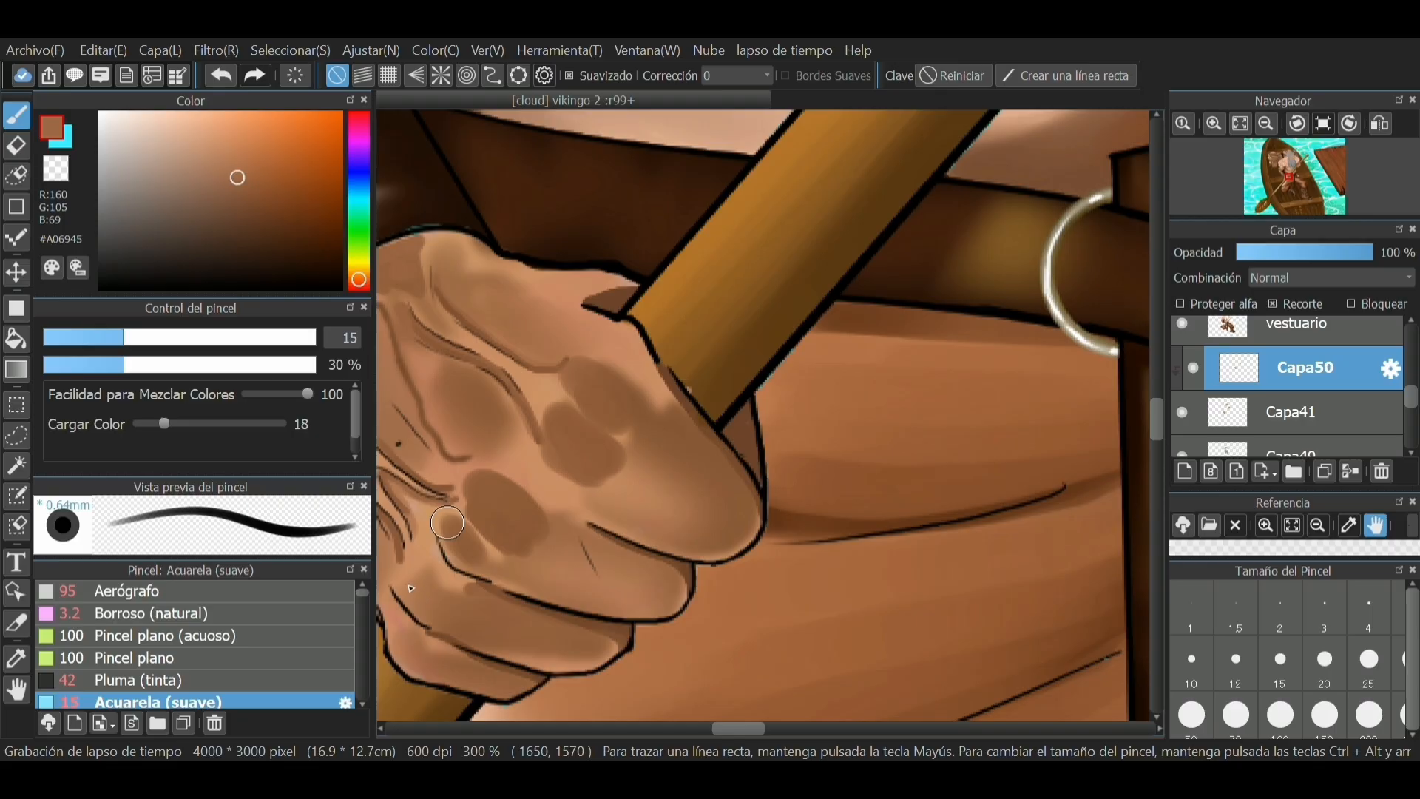
mouse_move(408, 586)
left_mouse_down()
mouse_move(443, 602)
mouse_move(436, 585)
mouse_move(411, 640)
left_mouse_up()
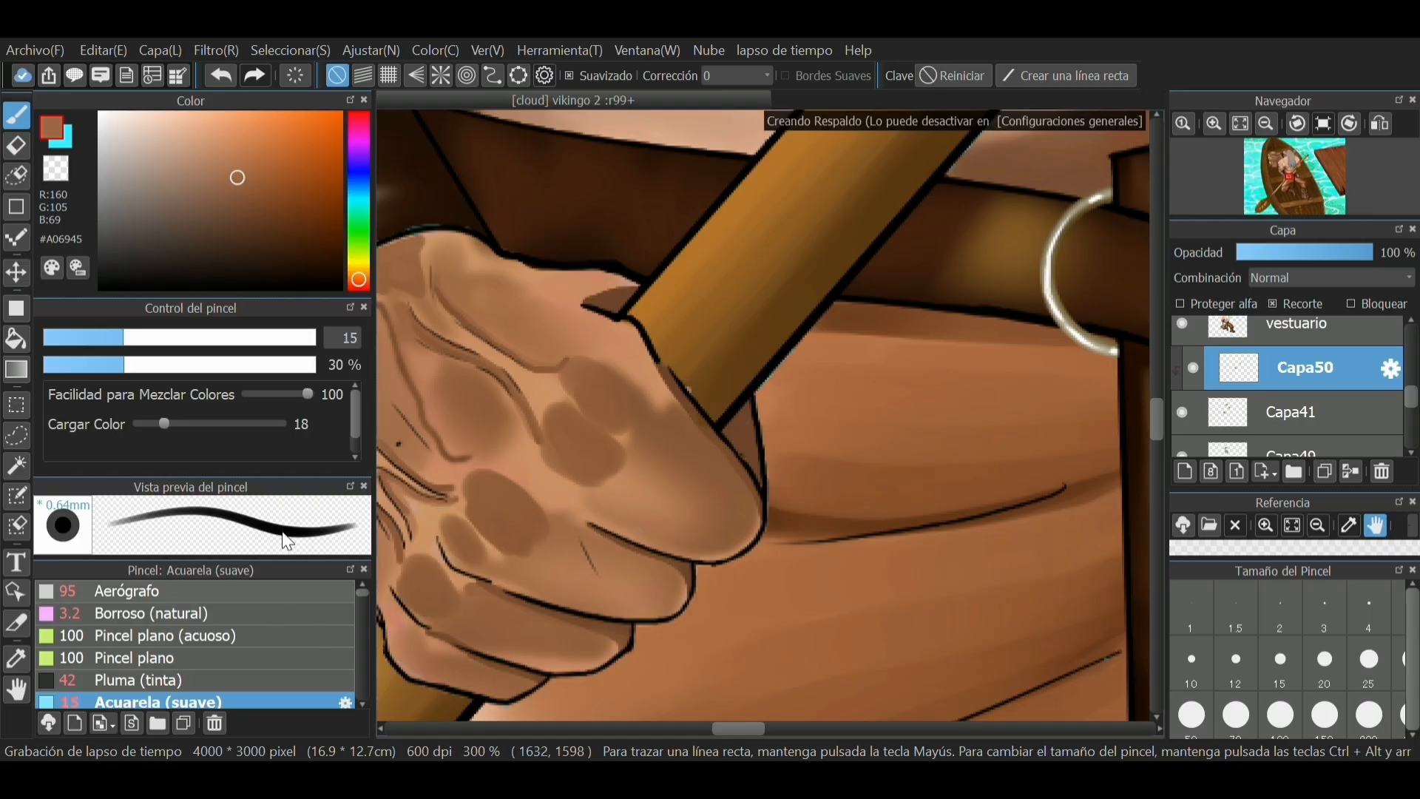
left_click(87, 337)
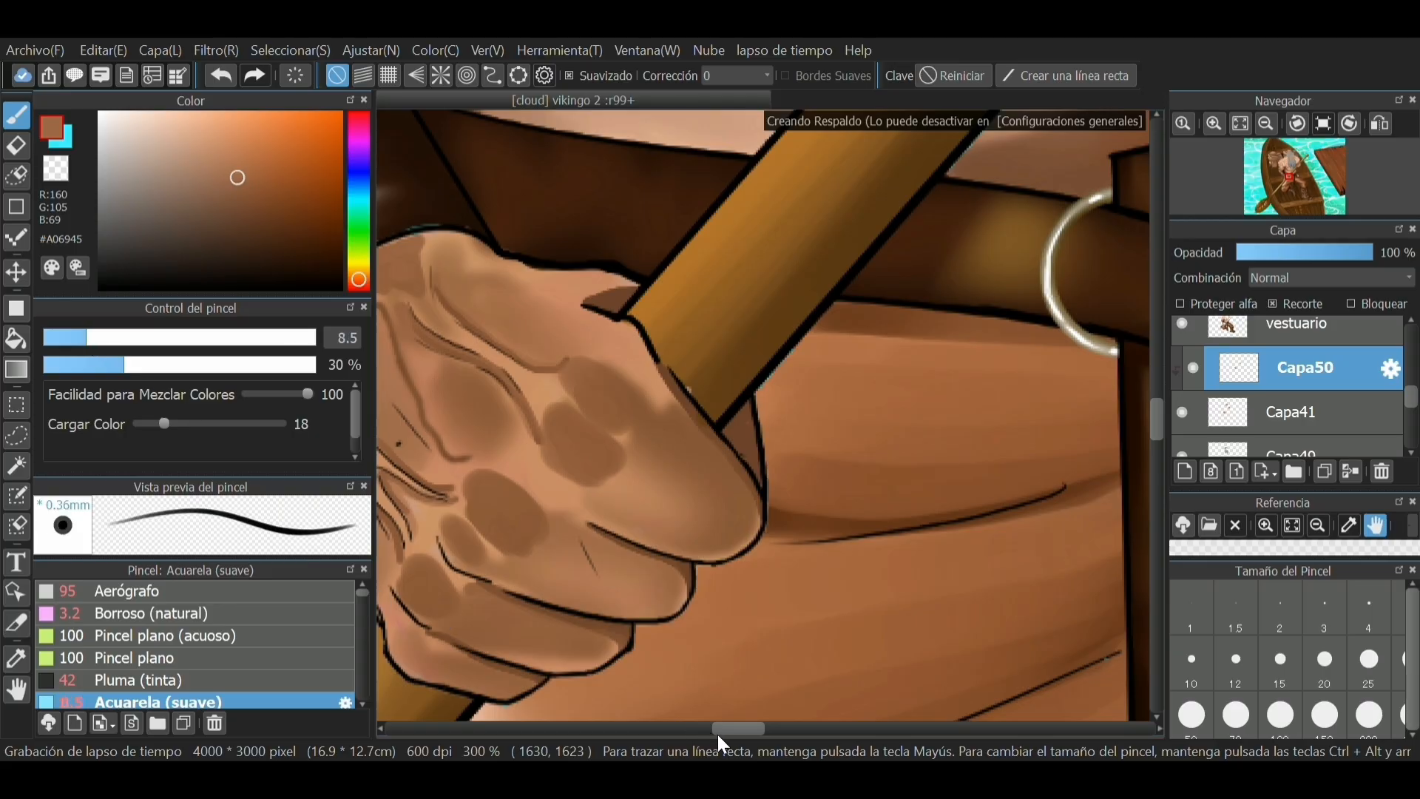
left_click_drag(718, 729, 681, 729)
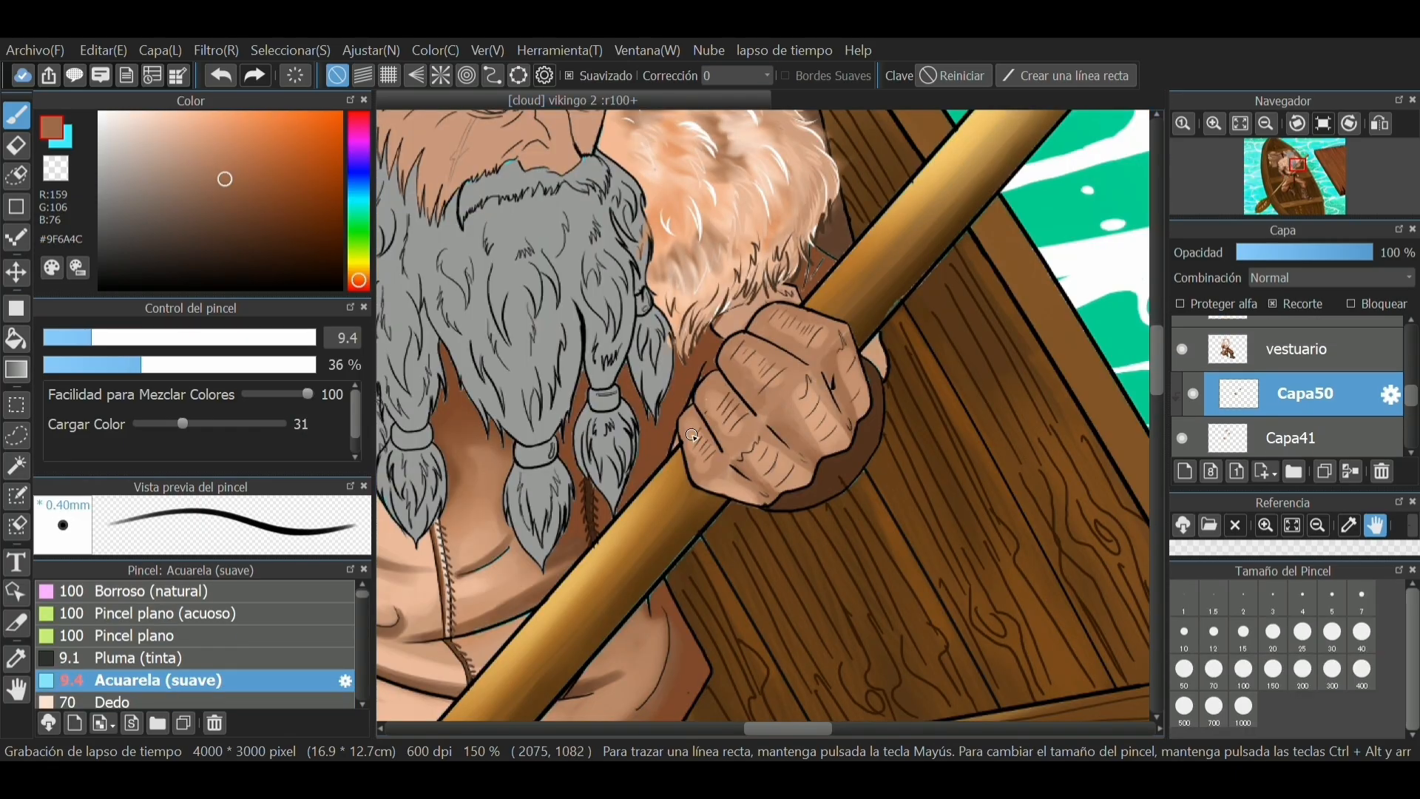
Darken the upper fist's finger segments in brown #9F6A4C with the watercolor brush at size 17 and 36% opacity
mouse_move(126, 338)
left_mouse_down()
mouse_move(165, 339)
mouse_move(139, 339)
left_mouse_up()
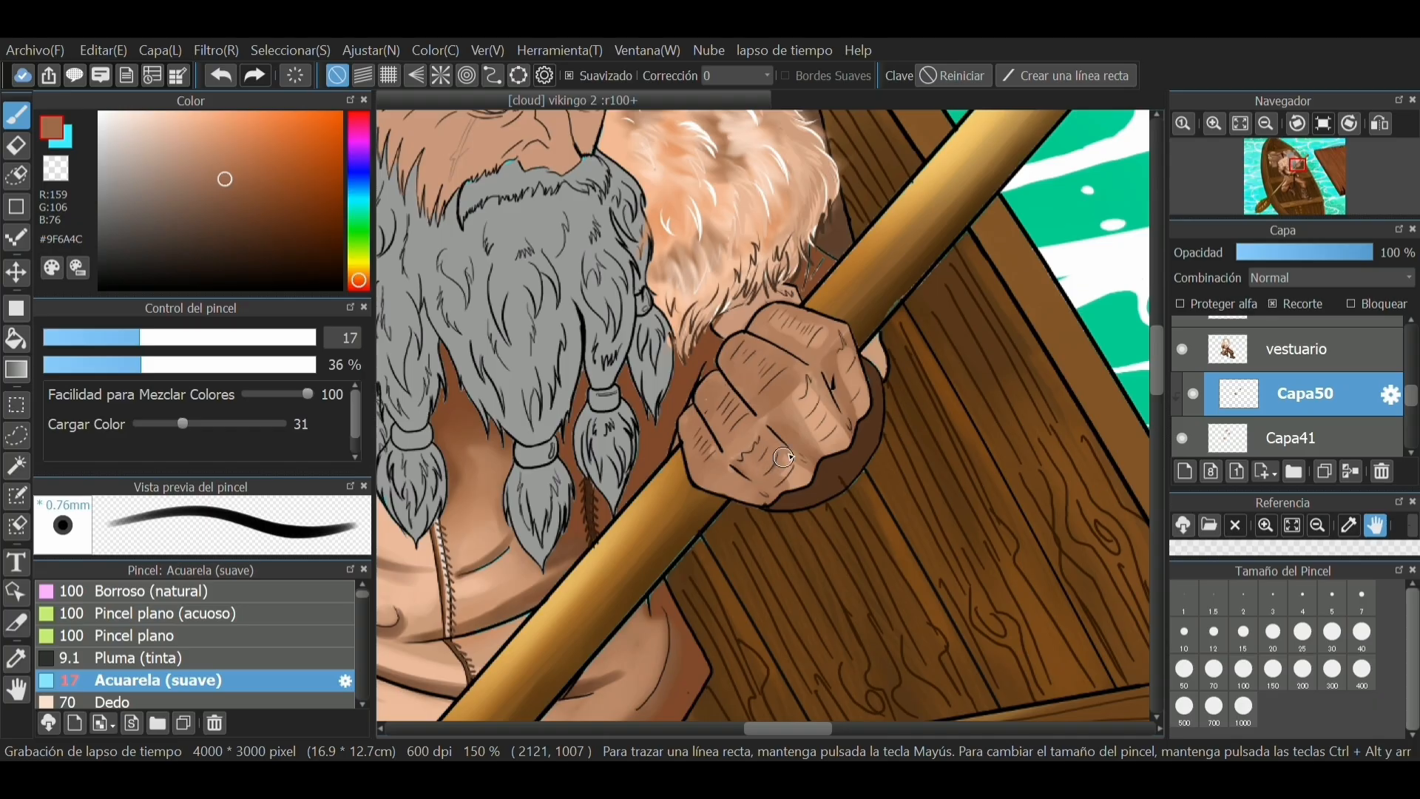
left_click_drag(795, 443, 823, 430)
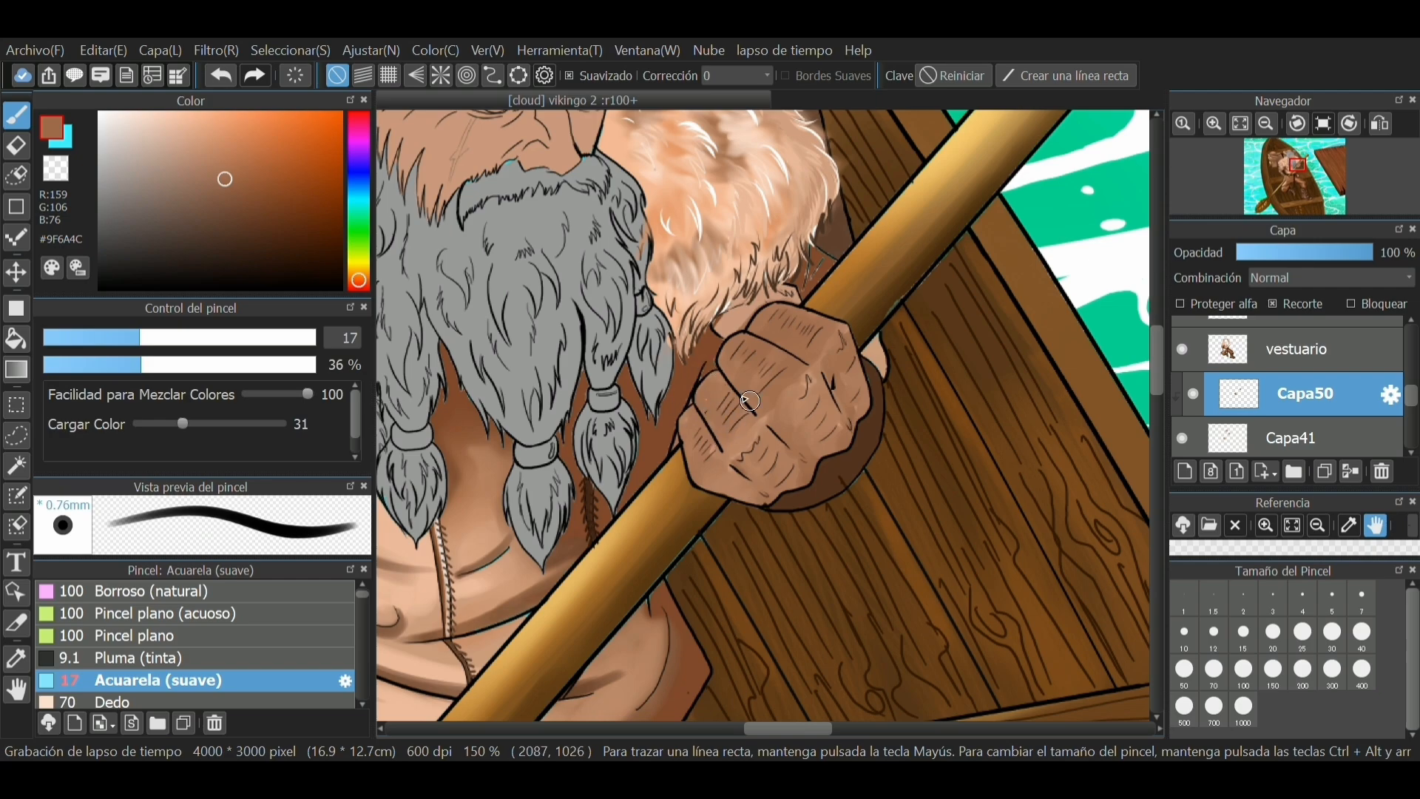
mouse_move(708, 470)
left_mouse_down()
mouse_move(773, 504)
mouse_move(748, 452)
mouse_move(791, 463)
left_mouse_up()
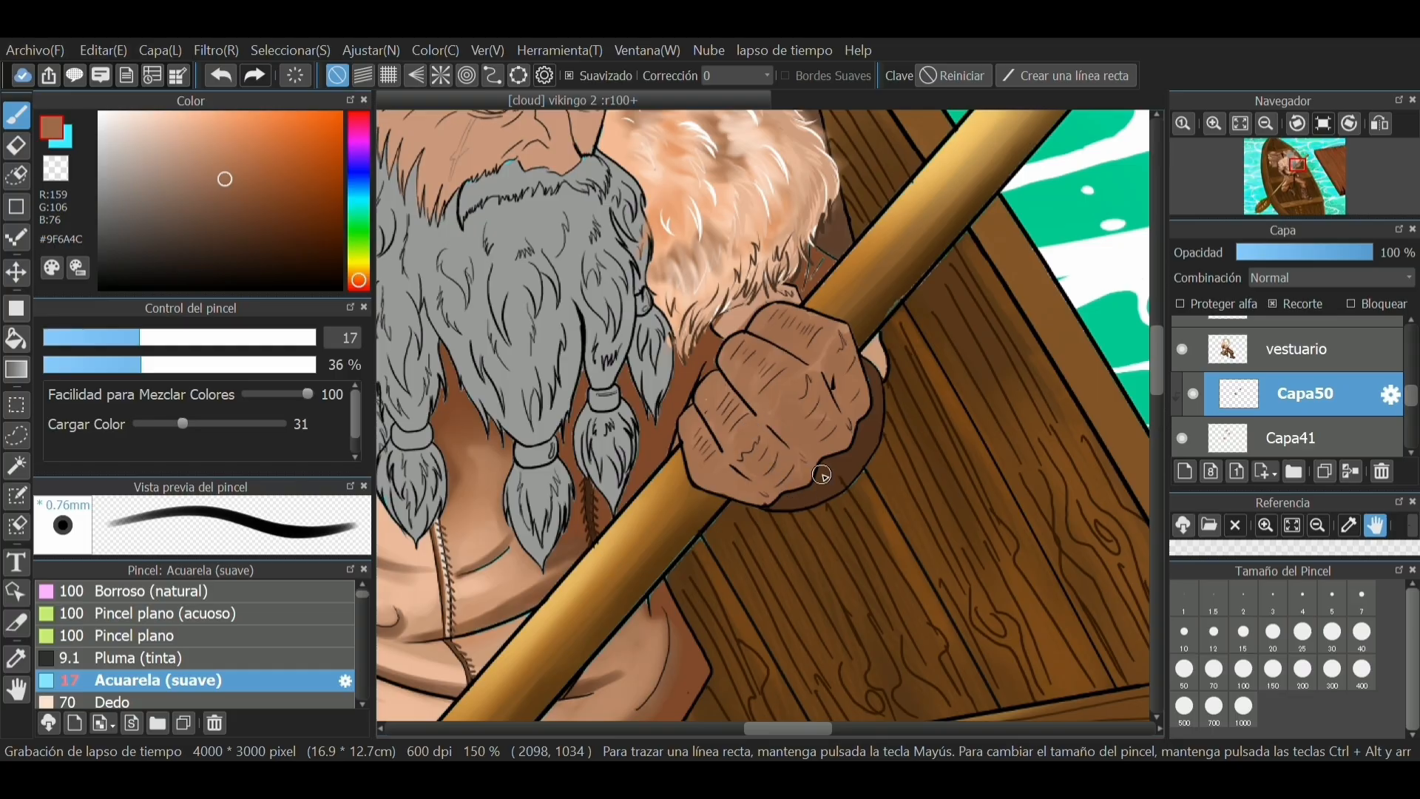
Paint #F9C8AB highlights on each finger segment of the upper fist at brush size 14 and 36% opacity
left_click(217, 146)
left_click(116, 339)
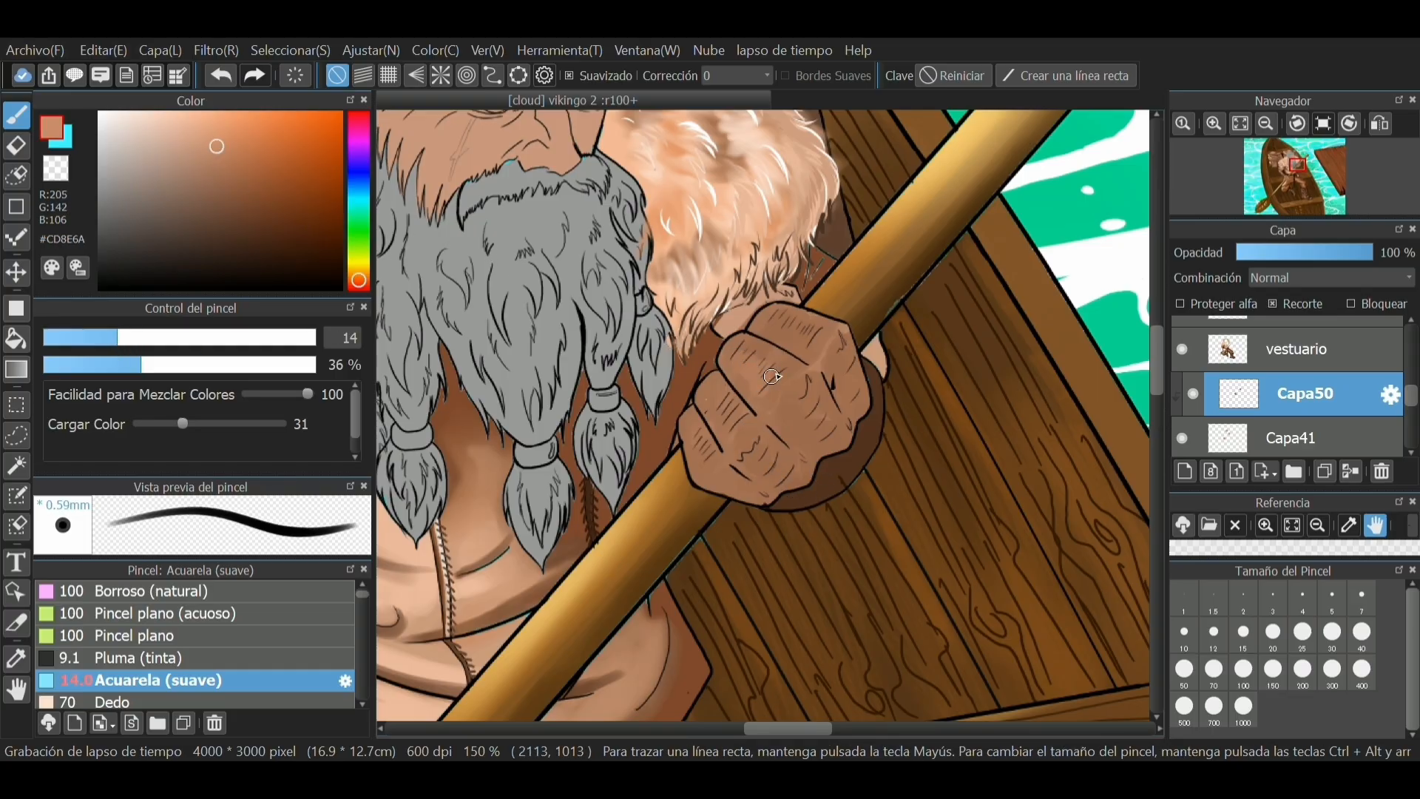
left_click_drag(194, 134, 174, 117)
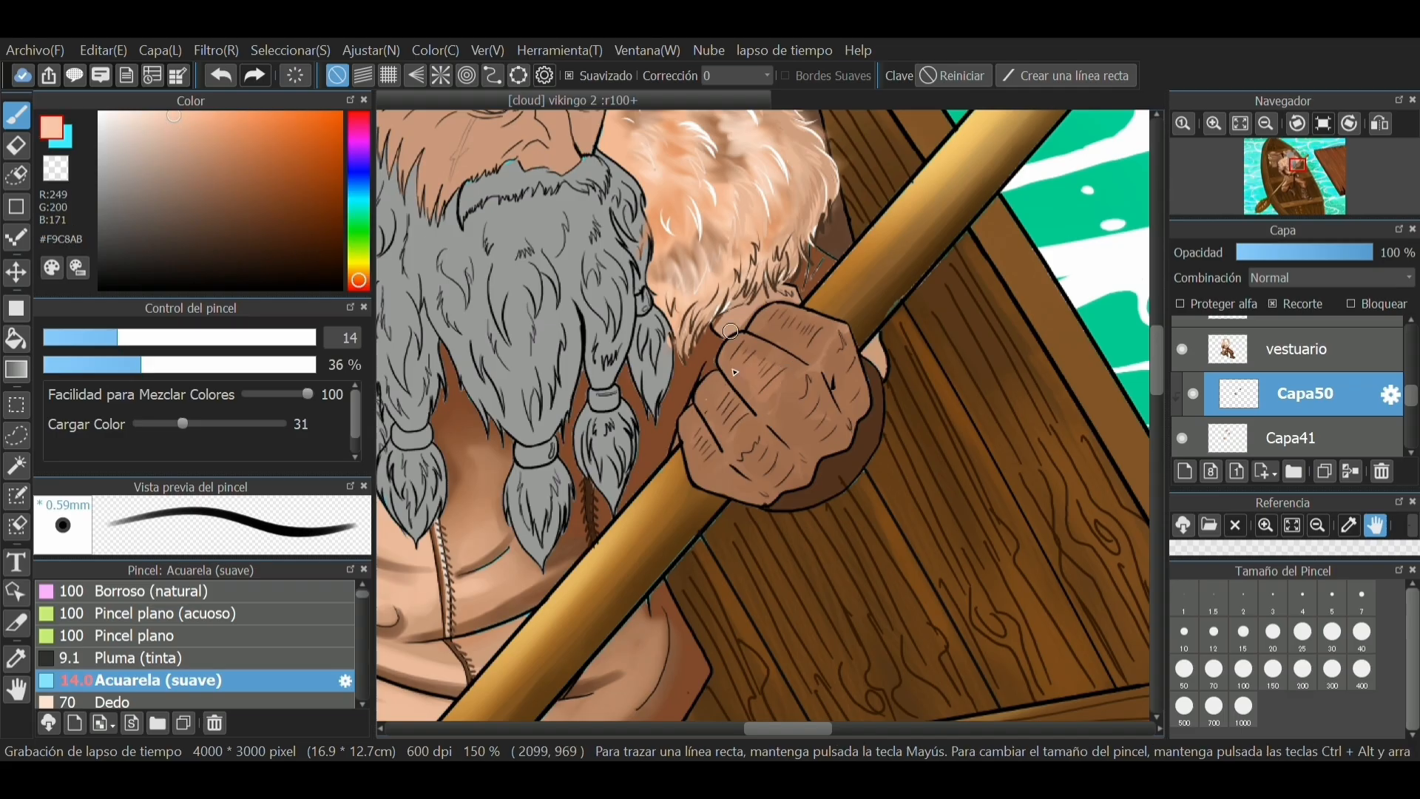
left_click_drag(757, 366, 783, 377)
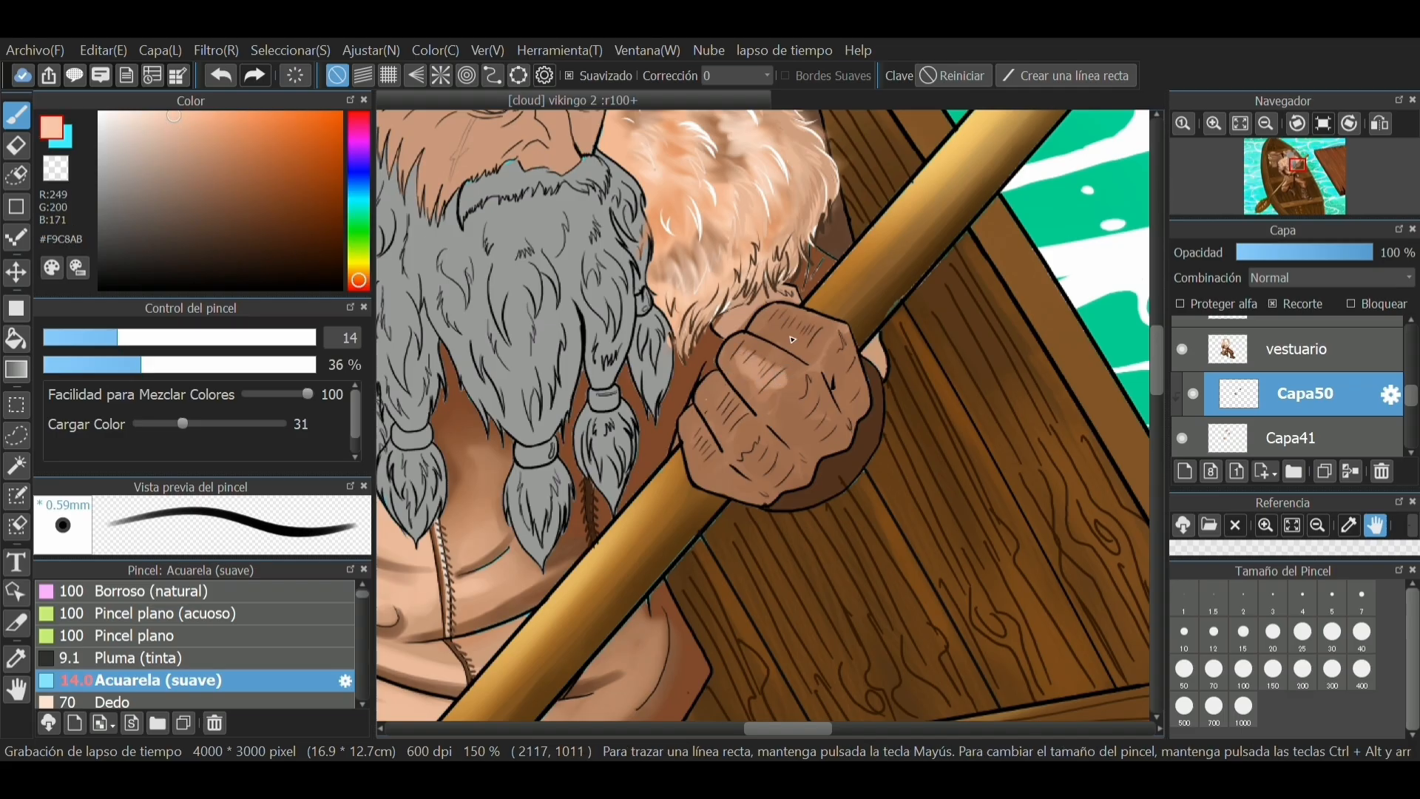
left_click_drag(767, 319, 824, 337)
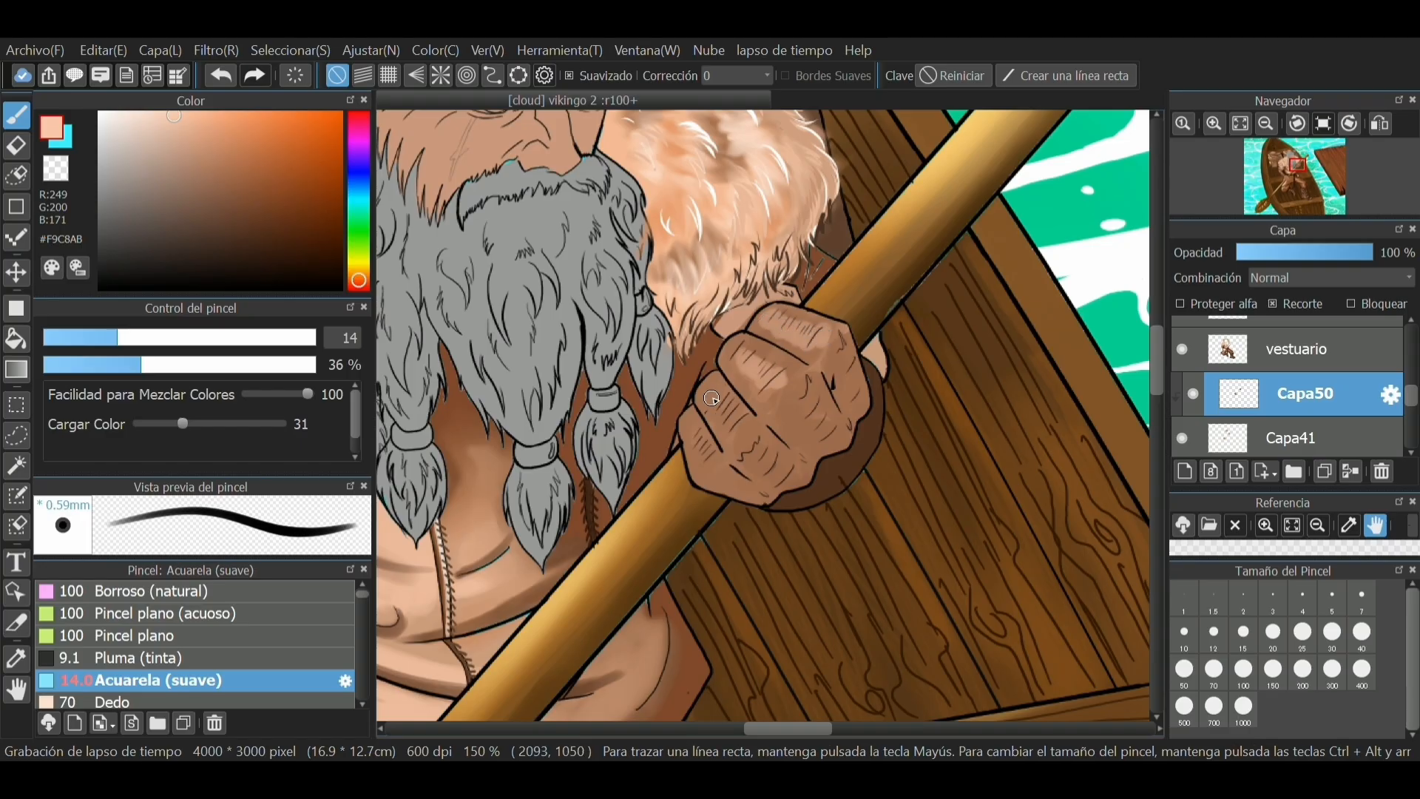
mouse_move(708, 395)
left_mouse_down()
mouse_move(728, 432)
mouse_move(749, 426)
mouse_move(688, 420)
mouse_move(703, 473)
mouse_move(724, 456)
mouse_move(762, 476)
mouse_move(762, 450)
mouse_move(756, 467)
mouse_move(772, 456)
mouse_move(802, 486)
left_mouse_up()
mouse_move(790, 396)
left_mouse_down()
mouse_move(827, 421)
mouse_move(842, 450)
left_mouse_up()
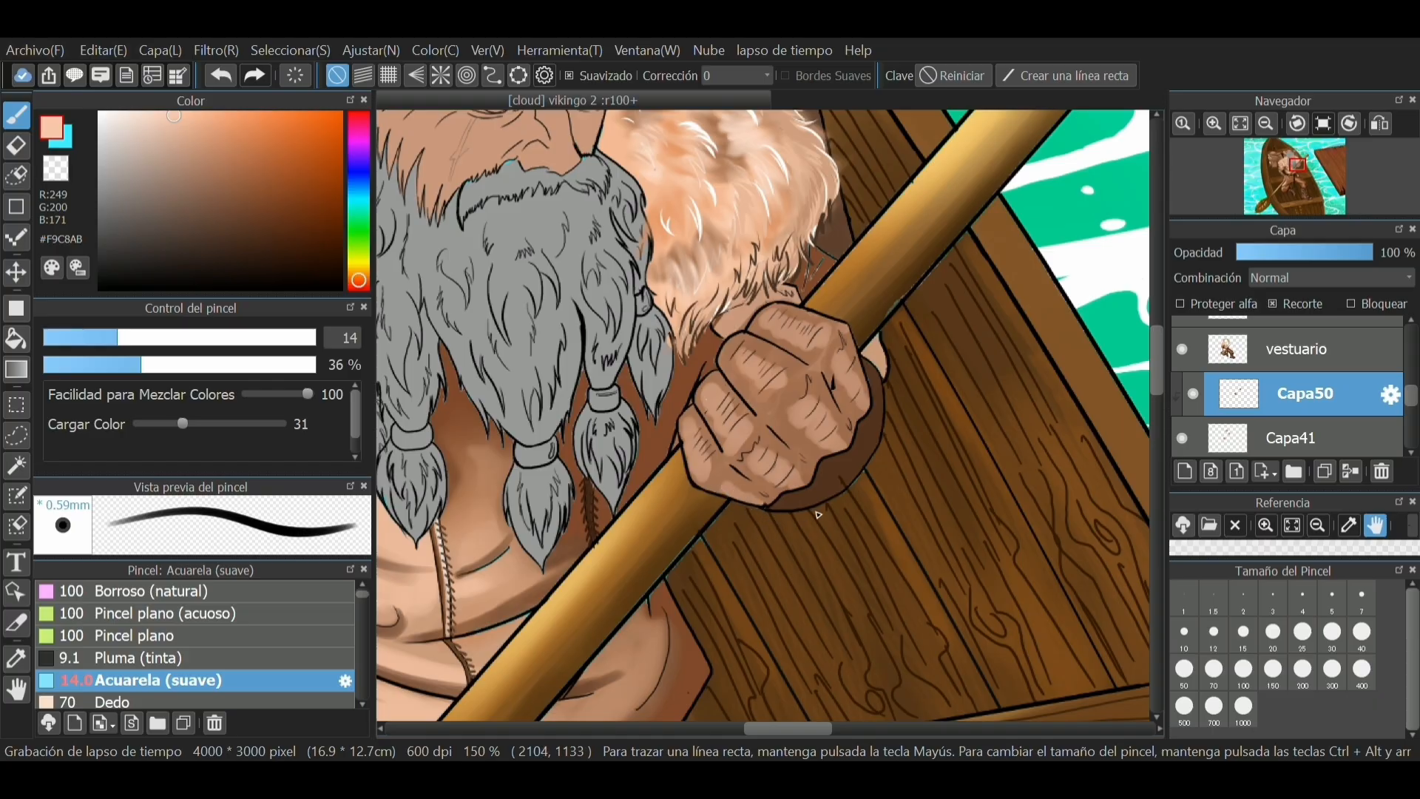
Try softening the fist's highlights with the Borroso (natural) brush at size 19 and 59% opacity
left_click(211, 591)
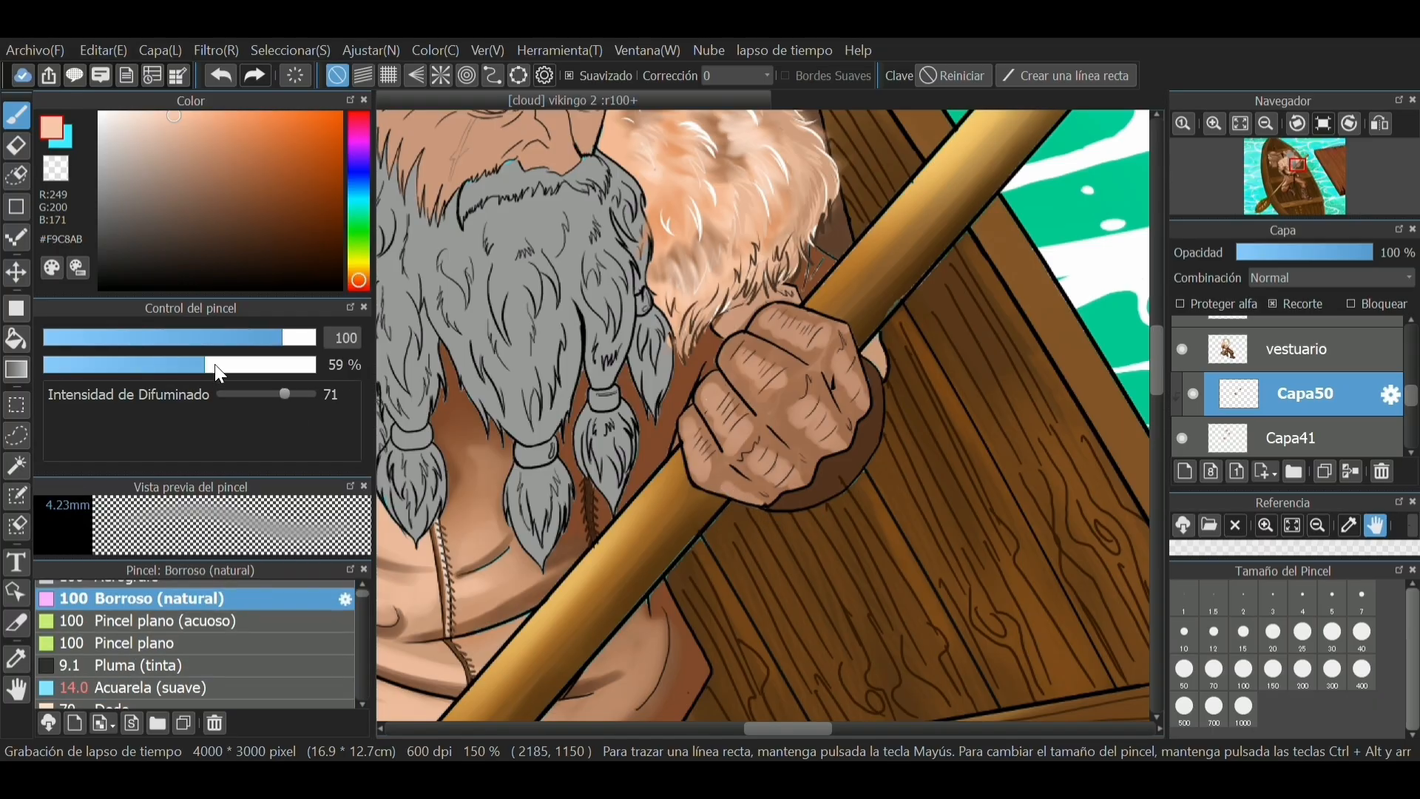
mouse_move(222, 338)
left_mouse_down()
mouse_move(116, 339)
mouse_move(144, 335)
left_mouse_up()
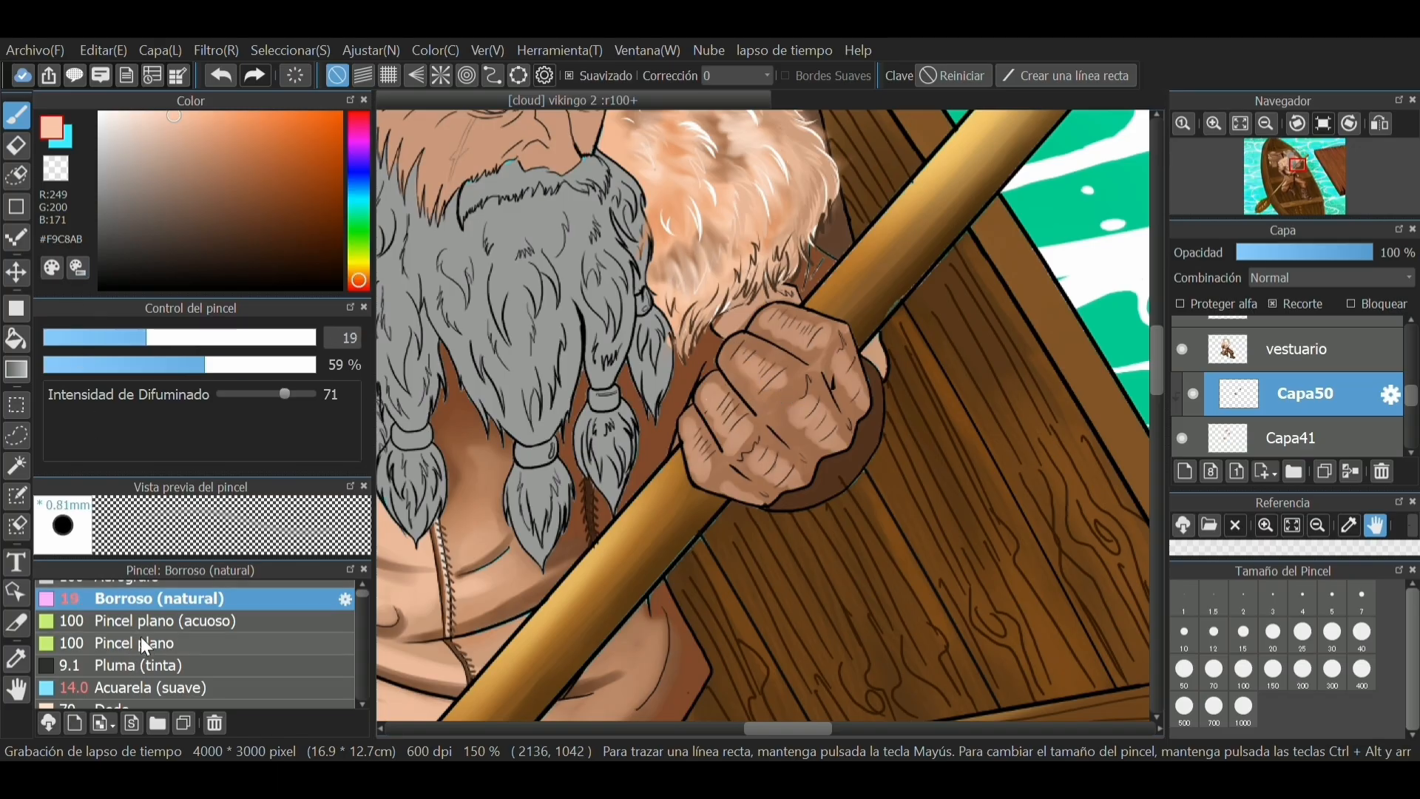
left_click(159, 688)
Sample skin tone #C39072 from the fist and blend its lower finger segments with the watercolor brush at size 16 and 36% opacity
left_click_drag(121, 342, 118, 337)
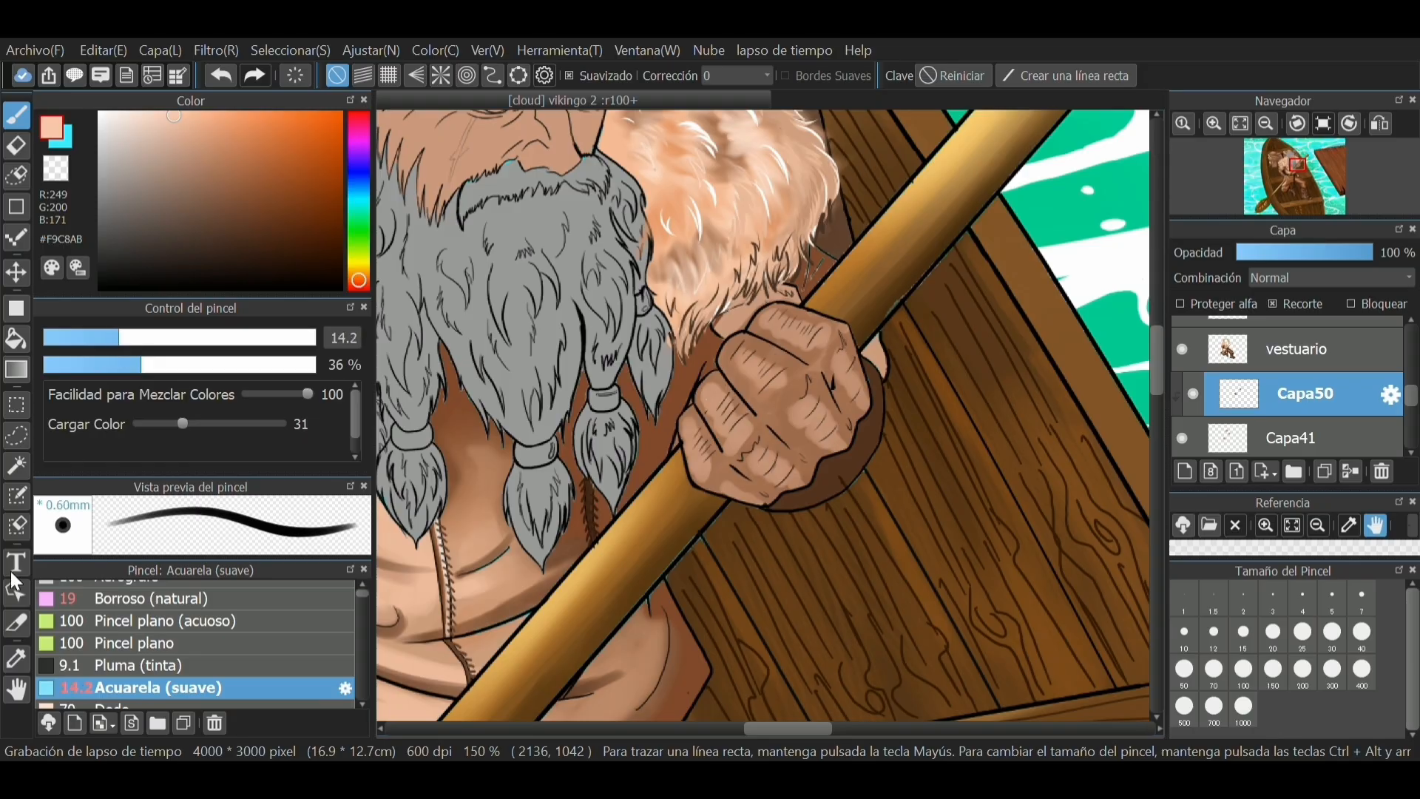
left_click(17, 658)
left_click(766, 476)
left_click(16, 114)
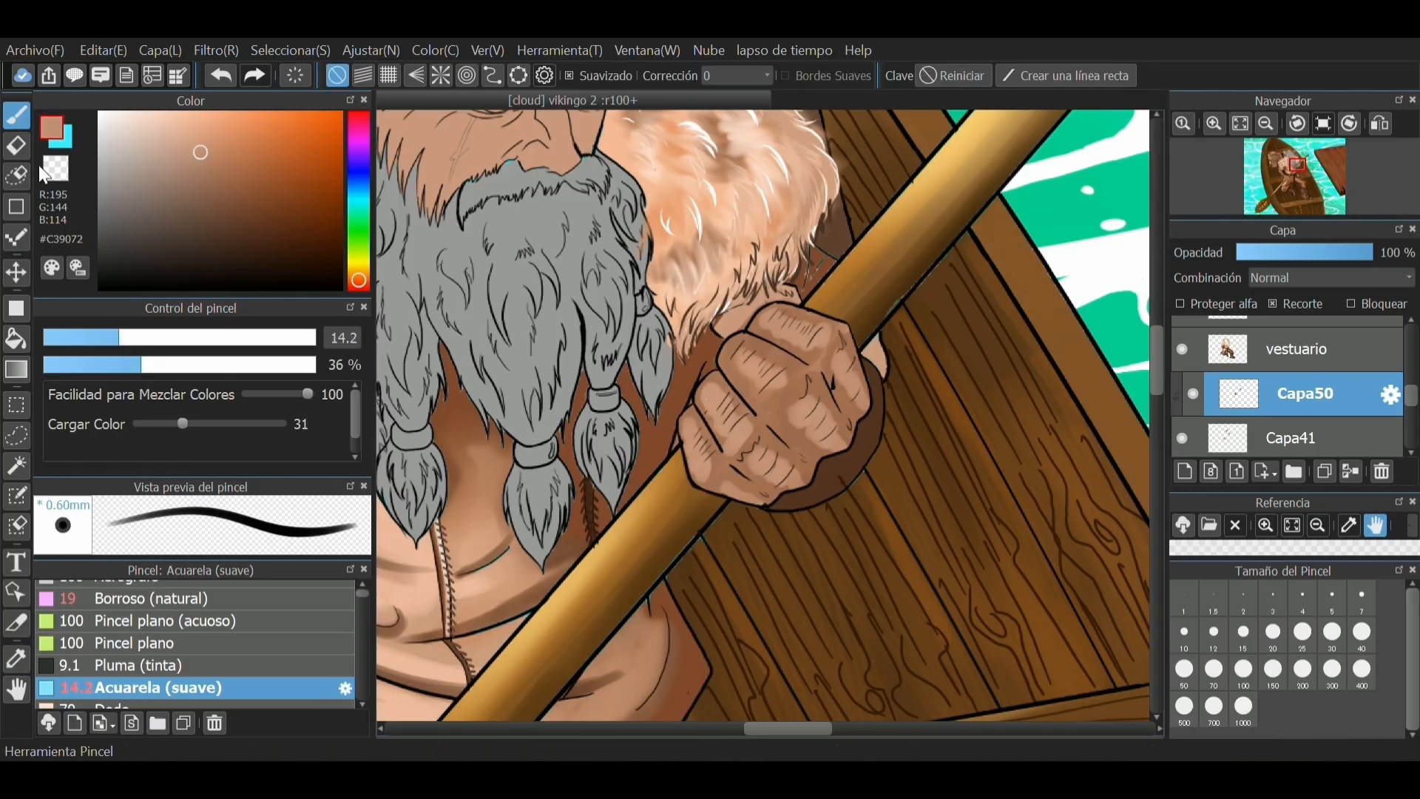
left_click(128, 337)
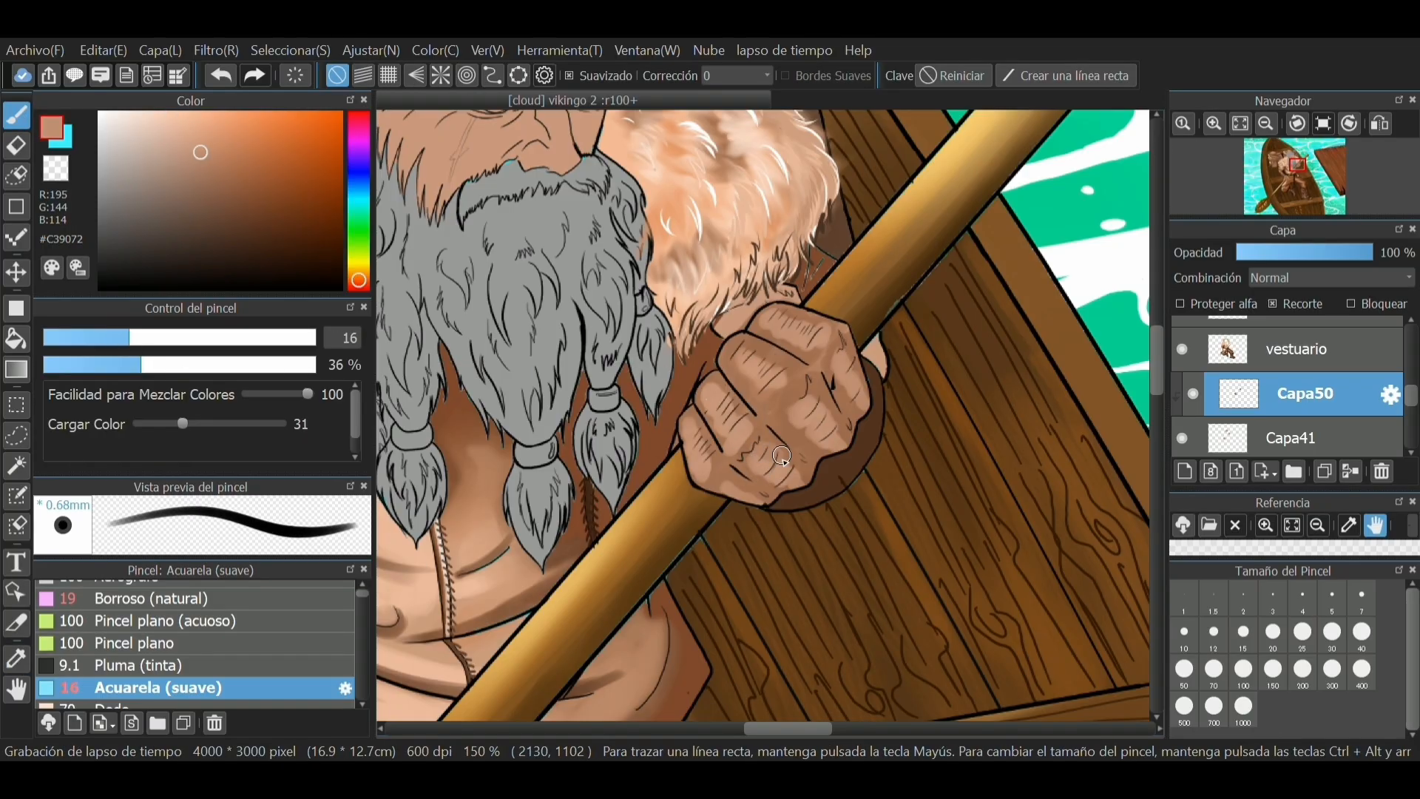
mouse_move(782, 455)
left_mouse_down()
mouse_move(802, 484)
mouse_move(759, 467)
mouse_move(791, 477)
mouse_move(803, 406)
mouse_move(812, 424)
left_mouse_up()
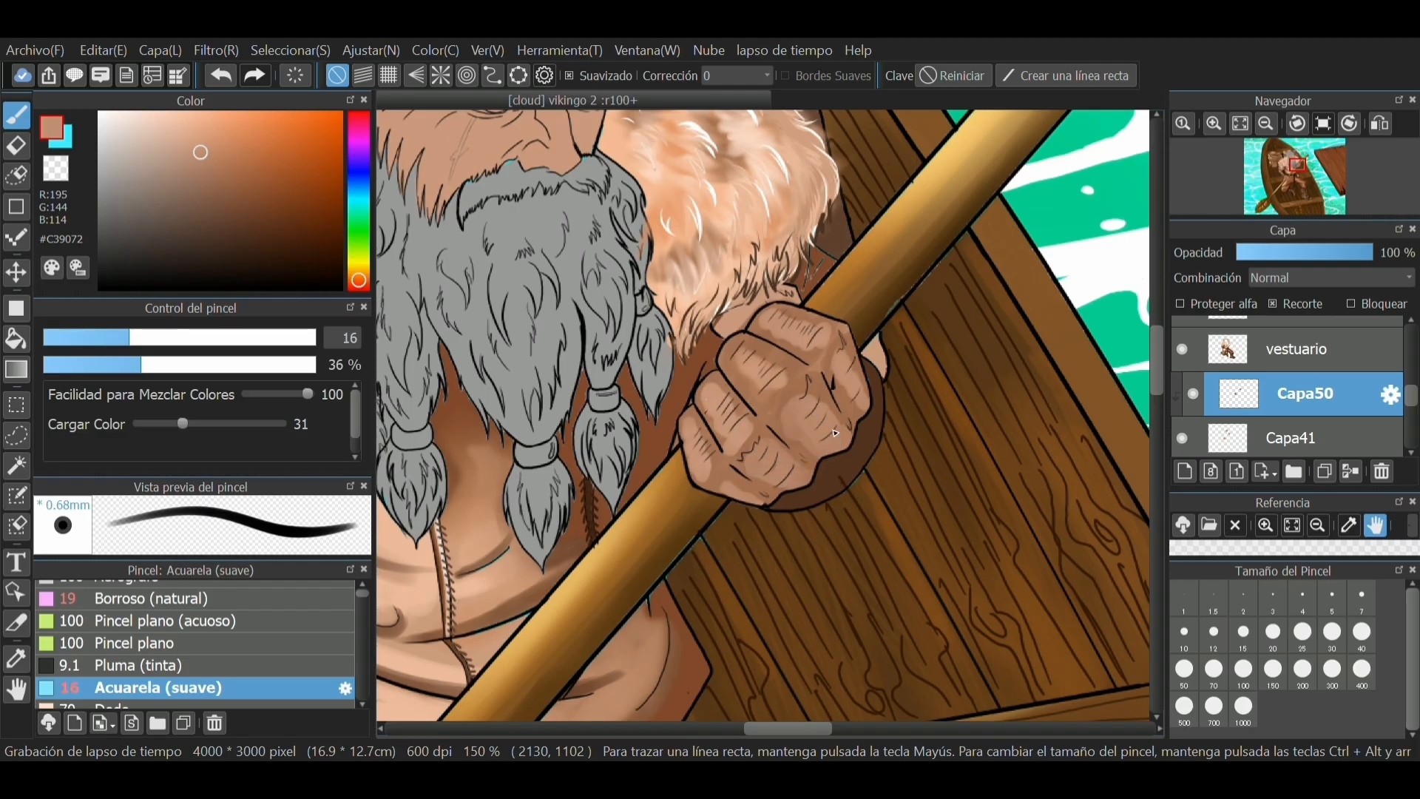
Set the brush's color load to 11 and opacity to 16%, and blend the highlights across the fist's fingers in #C39072
left_click_drag(182, 424, 158, 424)
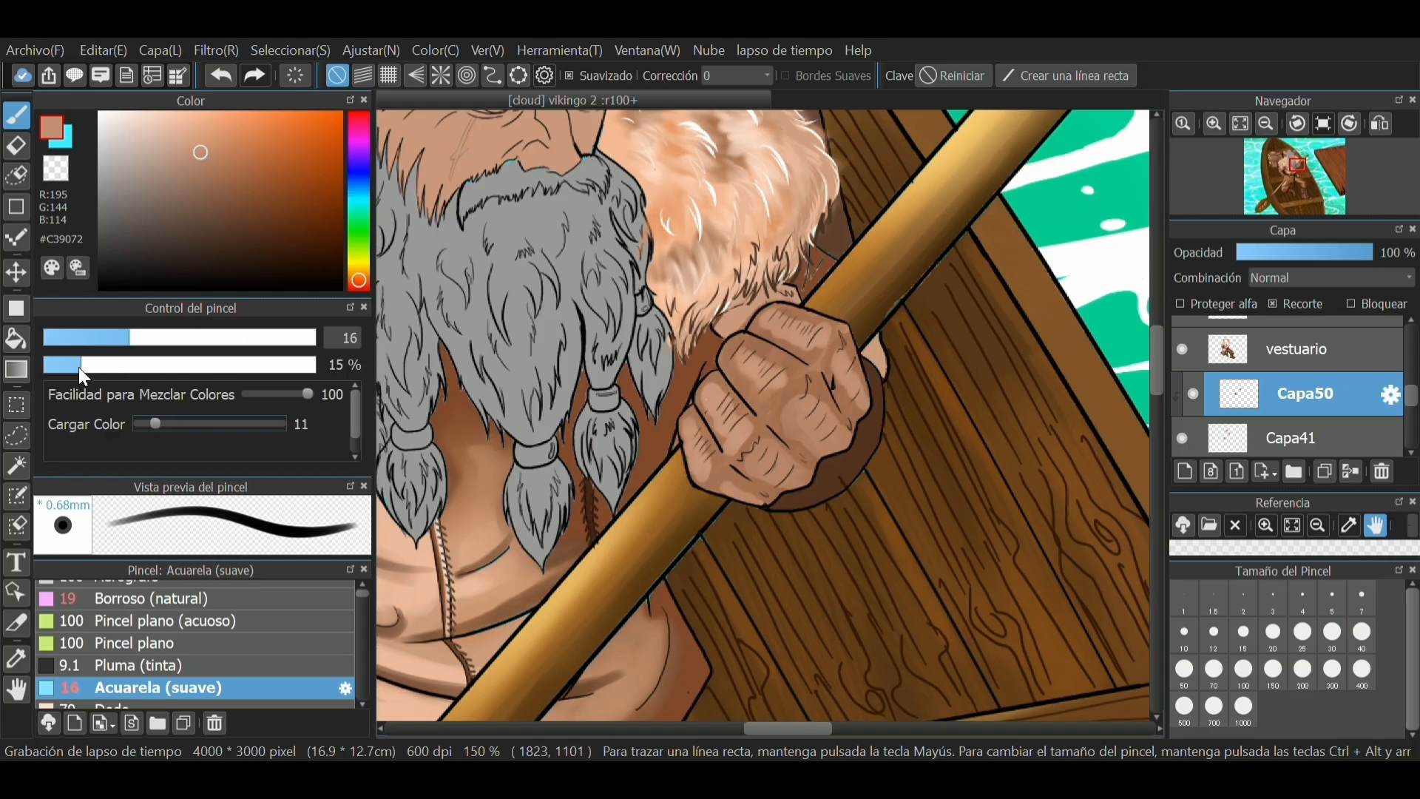
left_click_drag(79, 368, 86, 365)
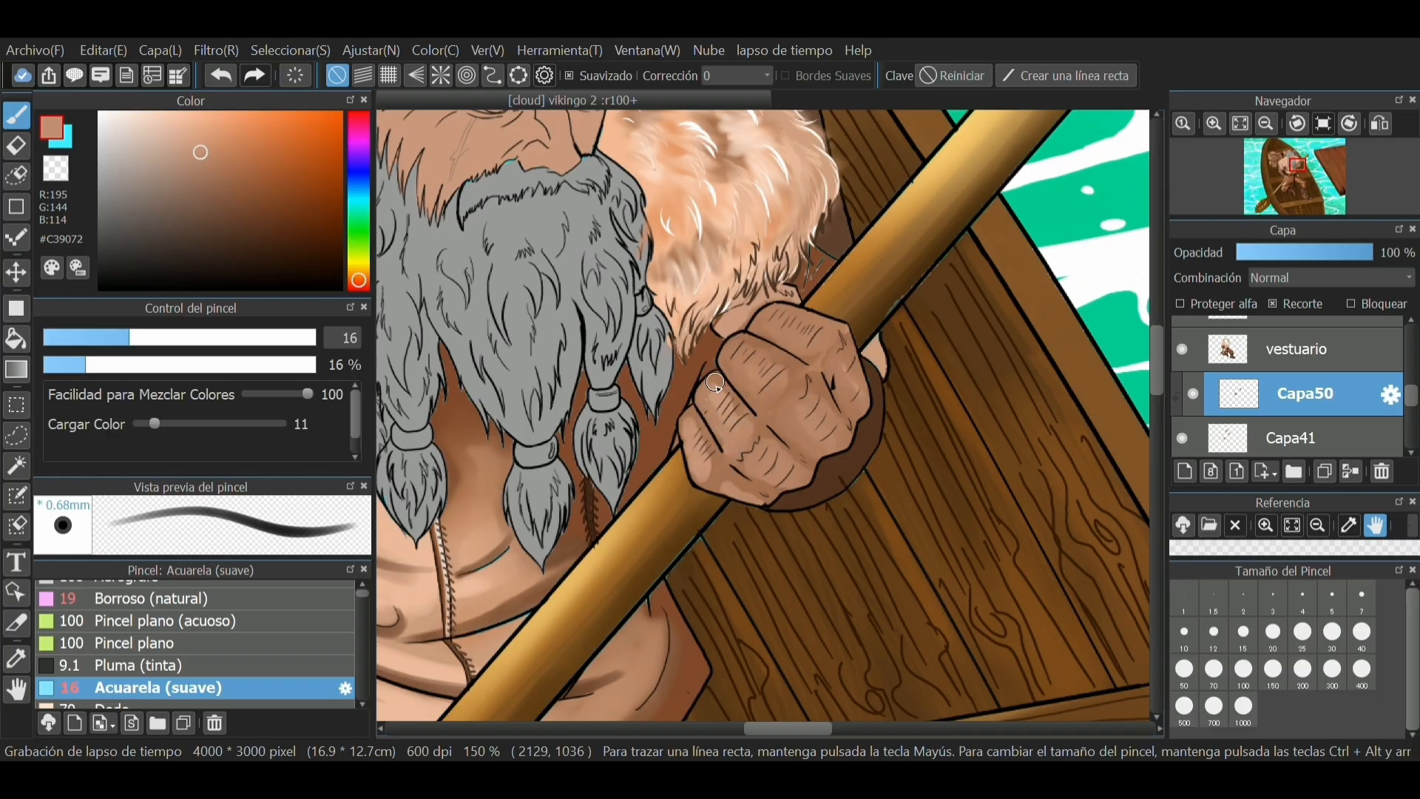
mouse_move(683, 431)
left_mouse_down()
mouse_move(706, 473)
mouse_move(779, 515)
left_mouse_up()
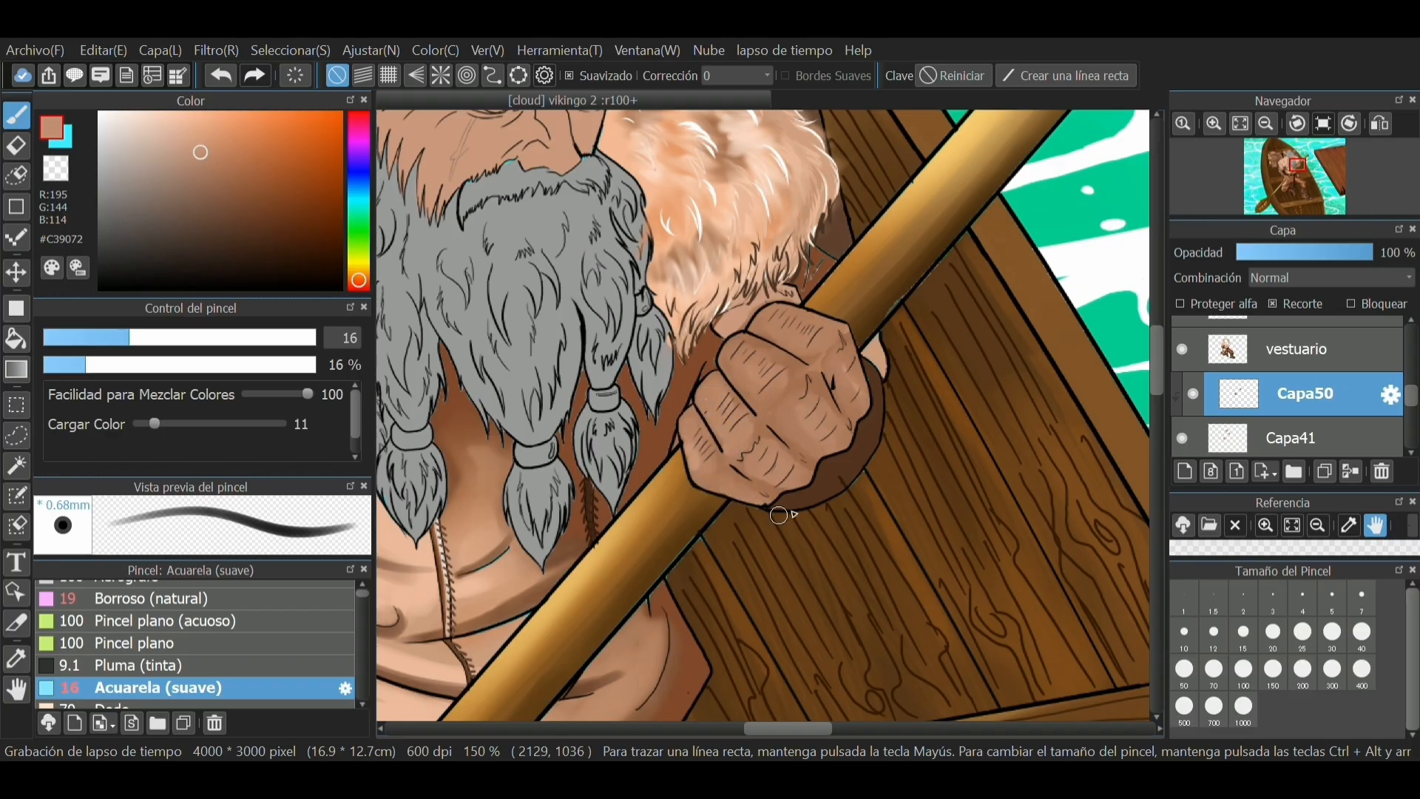
scroll(847, 399, "down", 3)
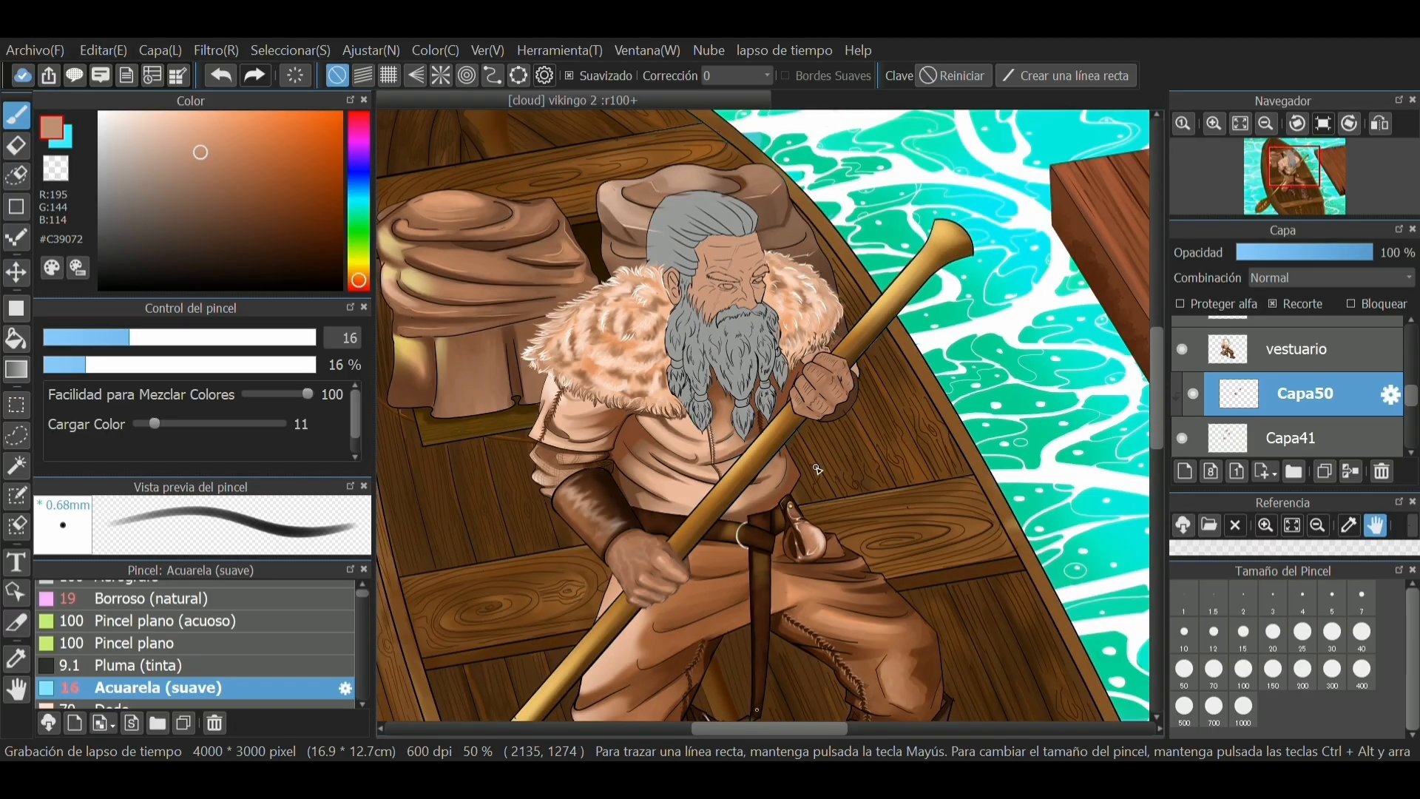
Shade the skin behind the fist's top knuckles in #643B25 and blend it with sampled #A87354 at brush size 11.1 and 16% opacity
scroll(830, 398, "up", 5)
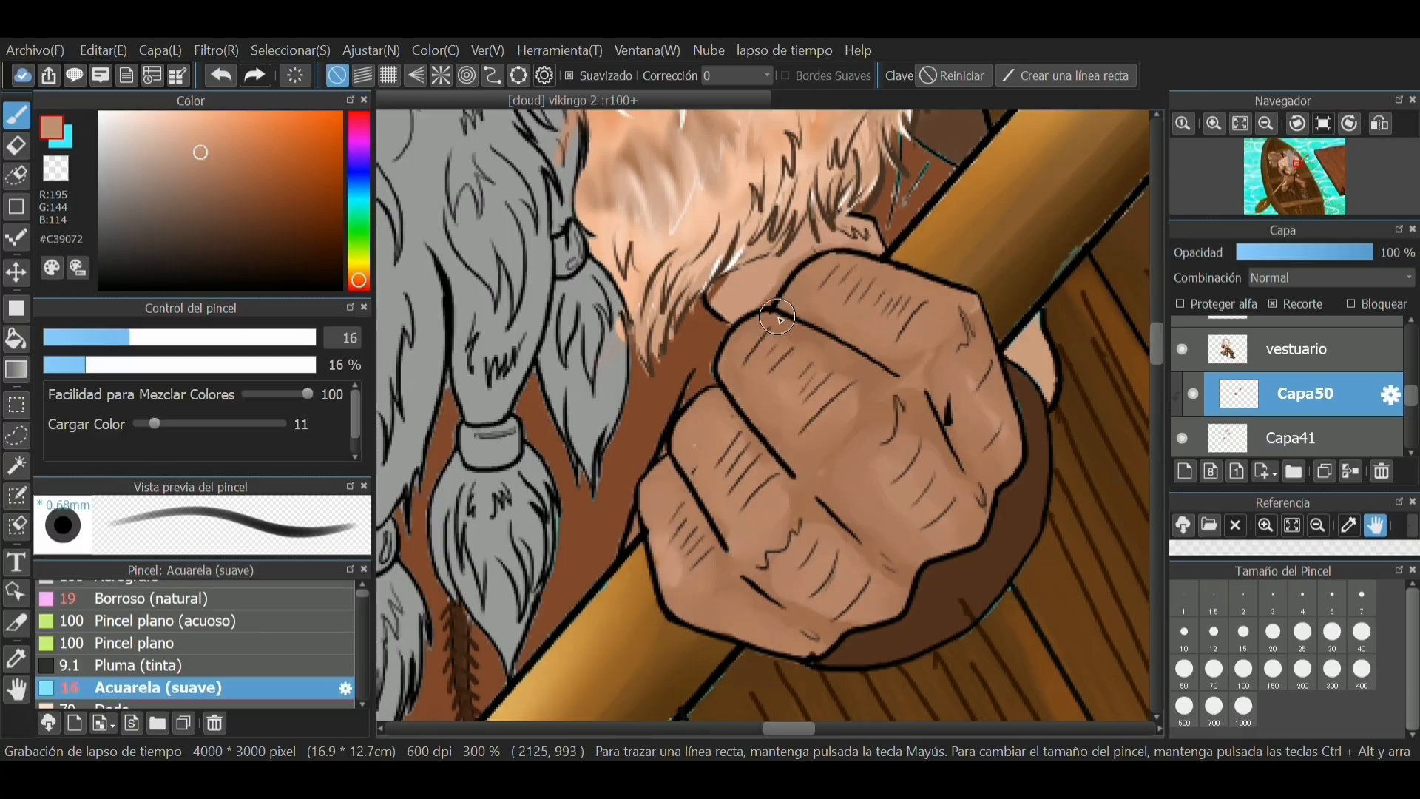
mouse_move(222, 176)
left_mouse_down()
mouse_move(259, 197)
mouse_move(252, 221)
left_mouse_up()
left_click(100, 338)
left_click(101, 337)
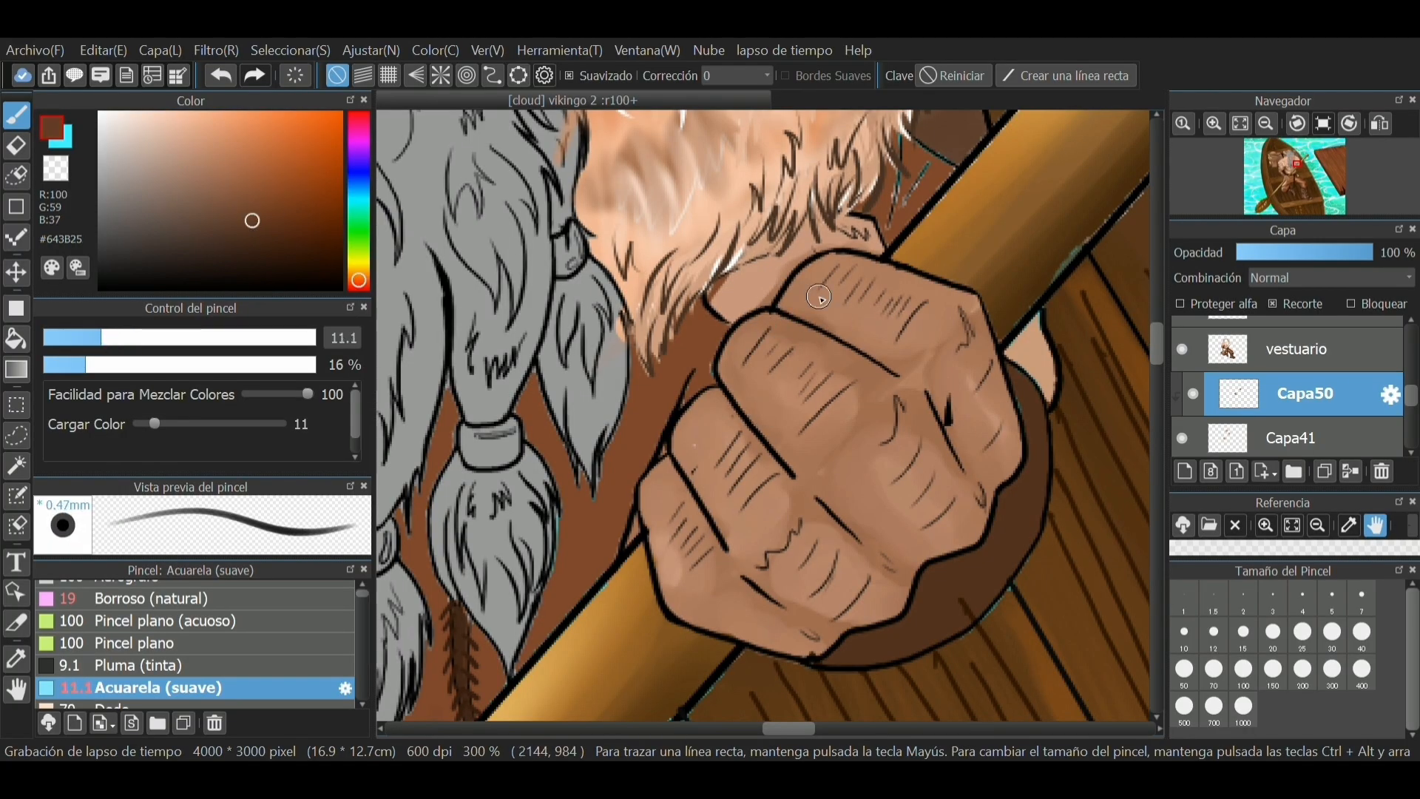
mouse_move(726, 306)
left_mouse_down()
mouse_move(724, 289)
mouse_move(726, 306)
left_mouse_up()
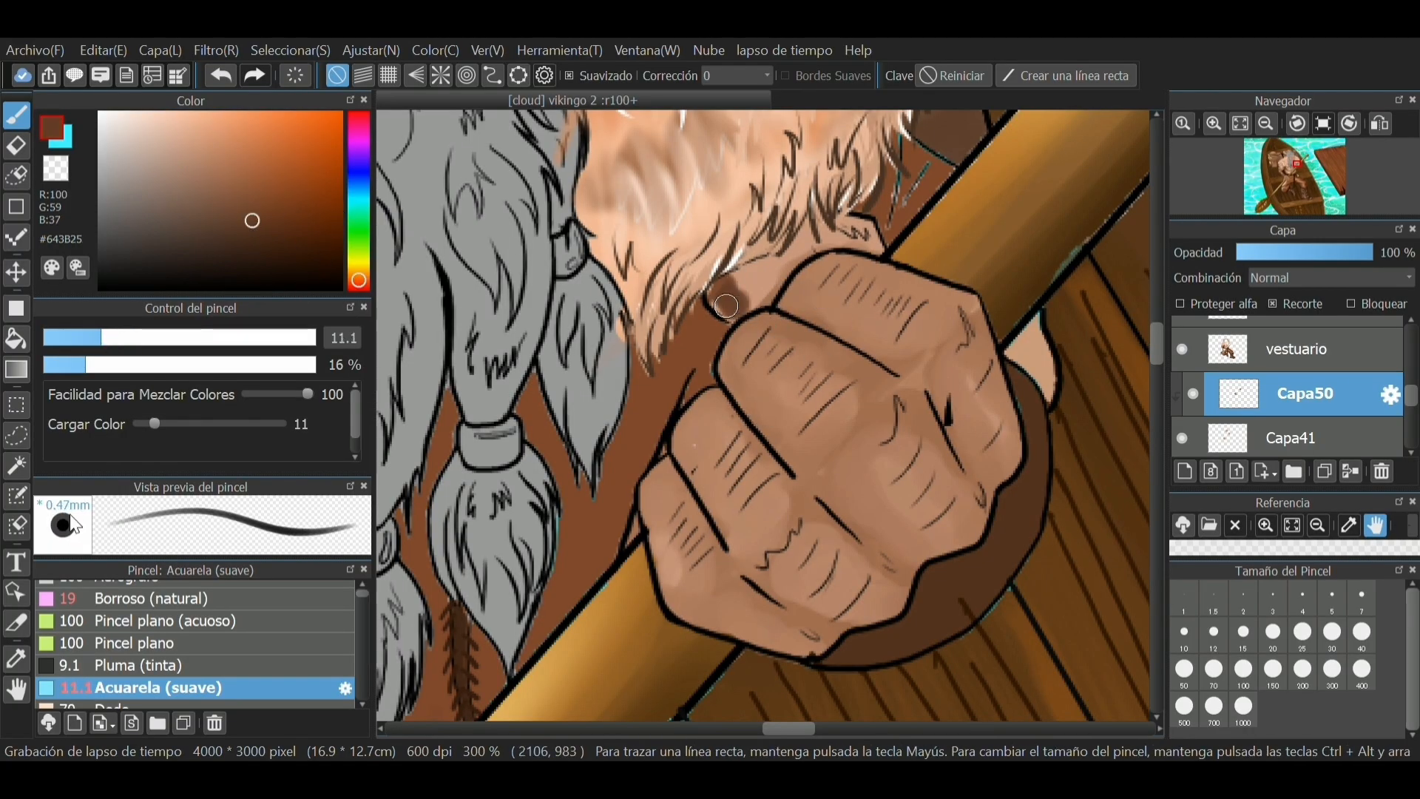
left_click(760, 351, "alt")
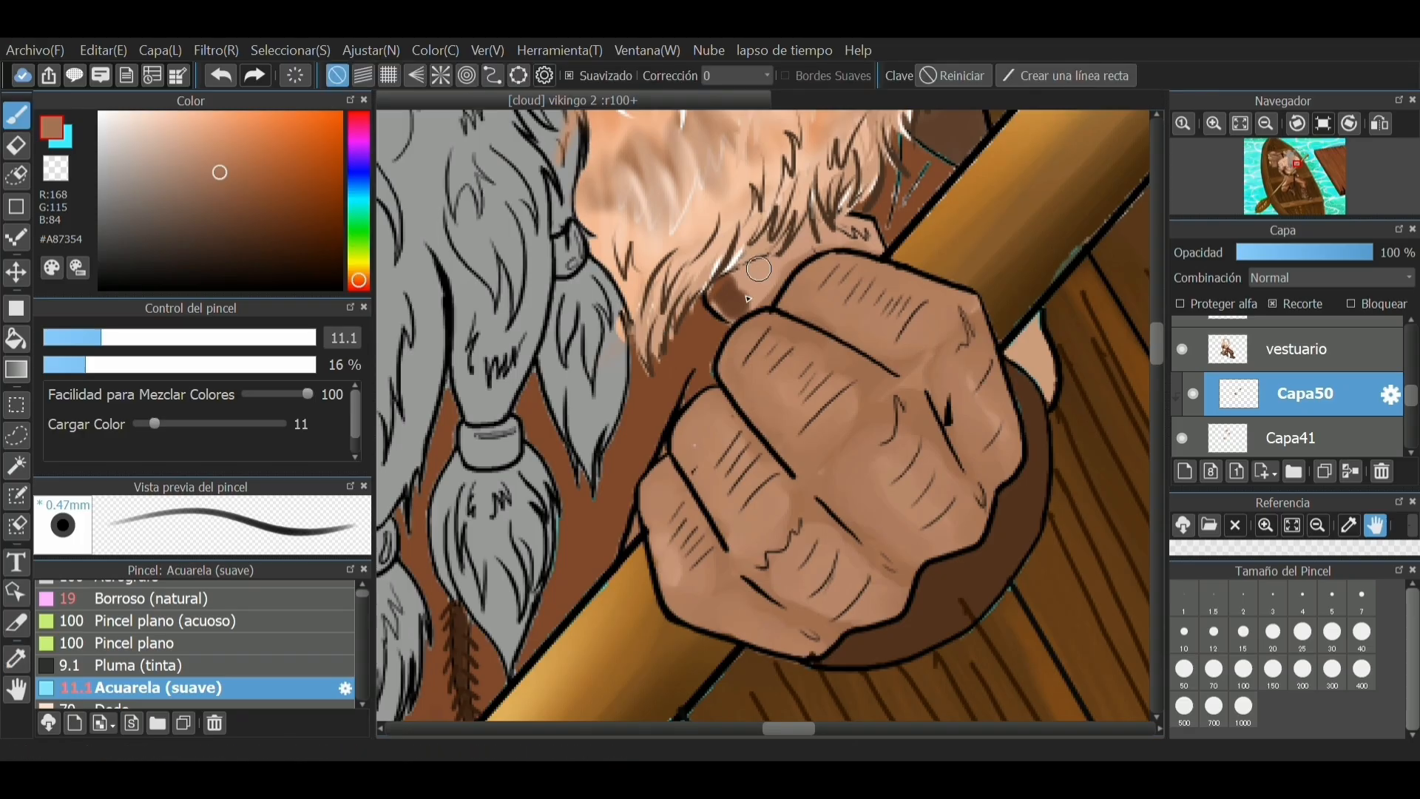
mouse_move(759, 269)
left_mouse_down()
mouse_move(729, 302)
mouse_move(729, 282)
mouse_move(766, 294)
mouse_move(742, 288)
mouse_move(796, 252)
mouse_move(753, 271)
mouse_move(821, 236)
mouse_move(881, 243)
mouse_move(824, 222)
mouse_move(720, 284)
mouse_move(846, 222)
mouse_move(837, 241)
mouse_move(877, 243)
left_mouse_up()
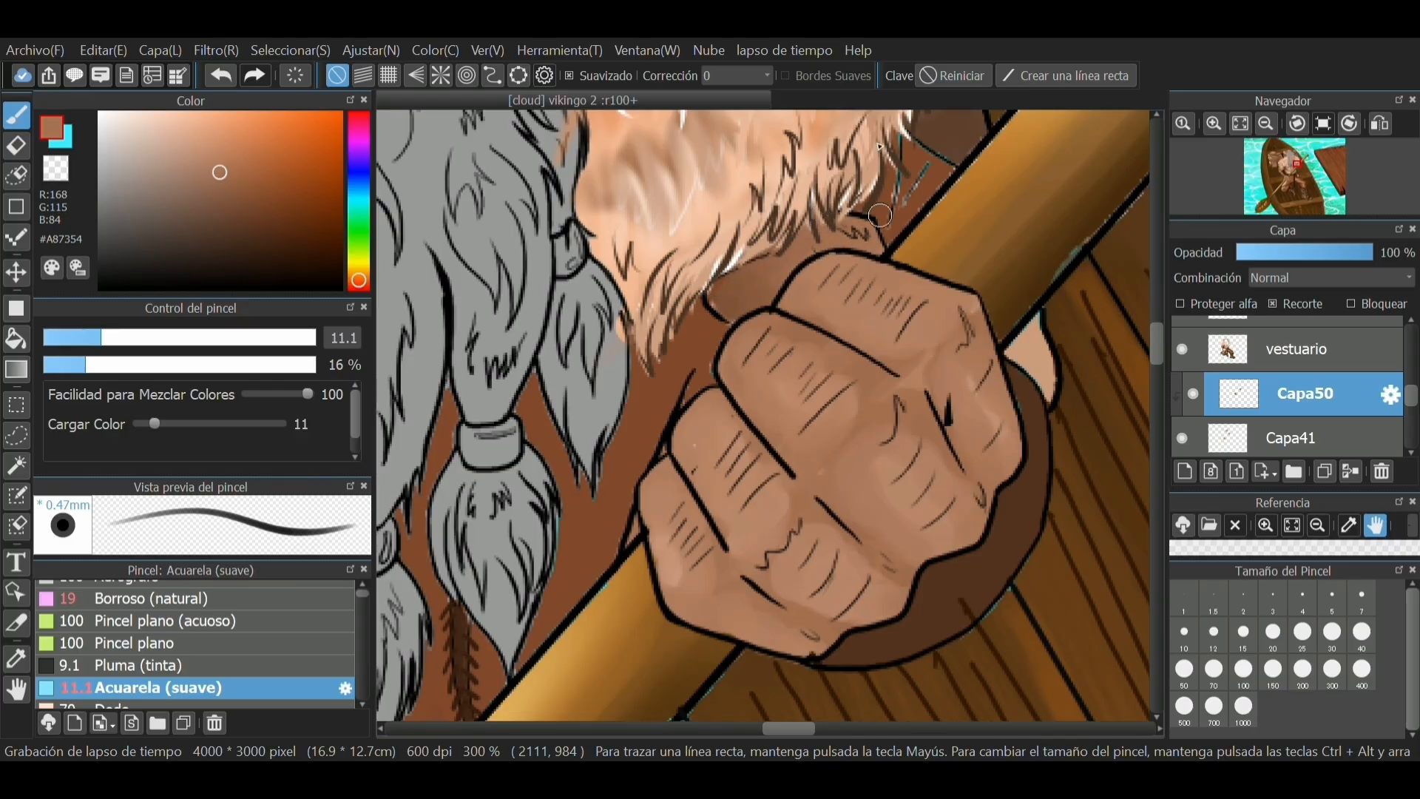
Make the capa superior layer active and set the watercolor brush size to 4.8 for working on the fist's line art
scroll(931, 166, "down", 4)
scroll(941, 346, "up", 2)
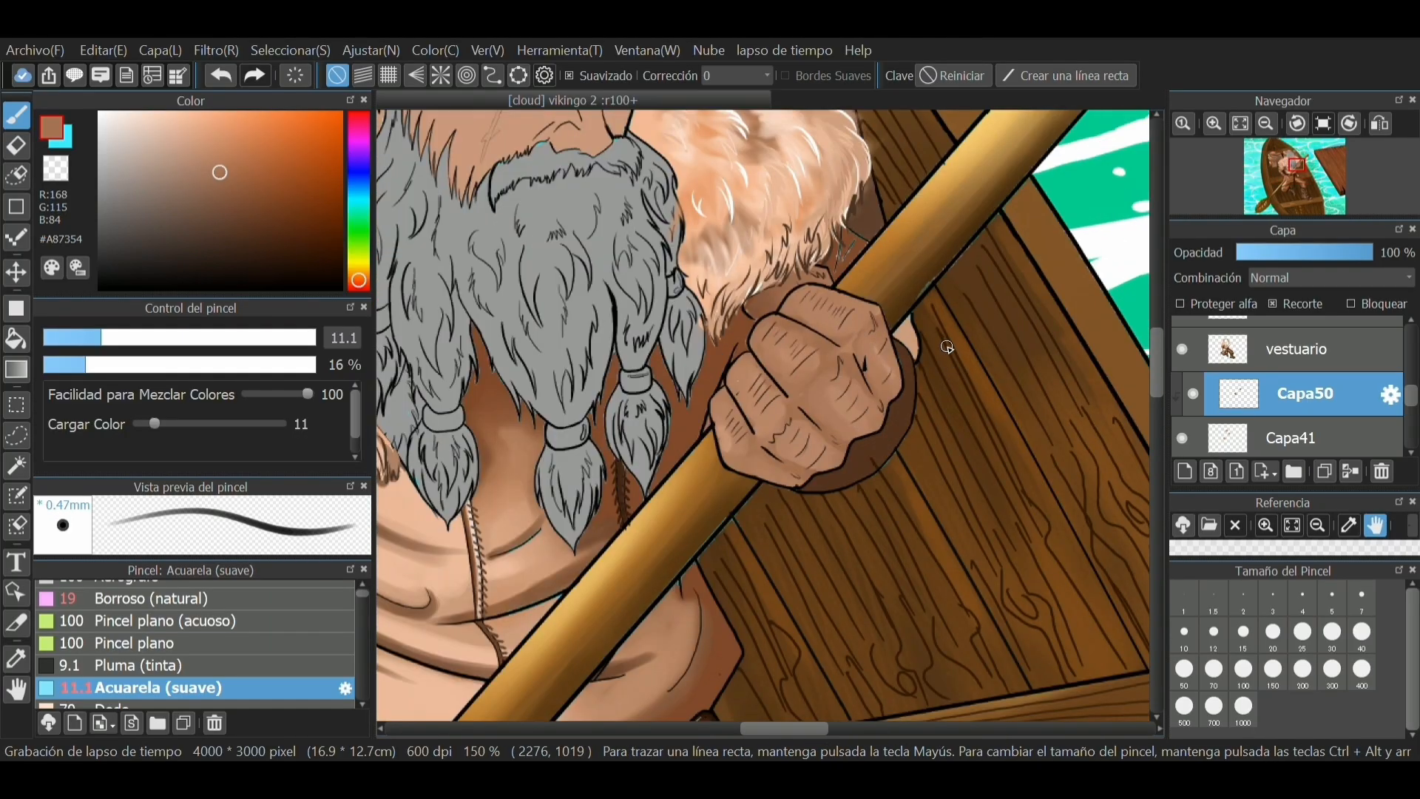
scroll(948, 346, "up", 2)
scroll(1249, 380, "up", 6)
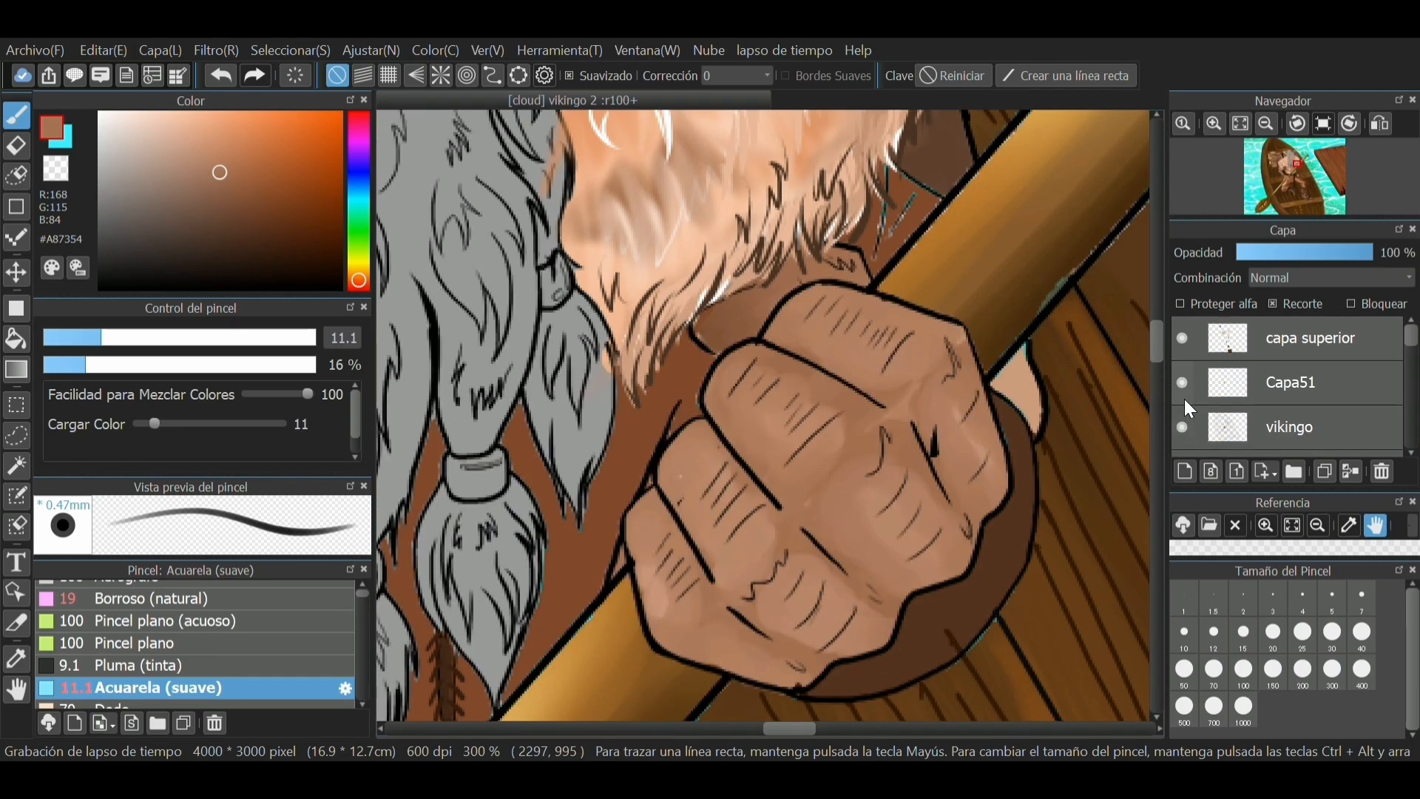
left_click(1192, 330)
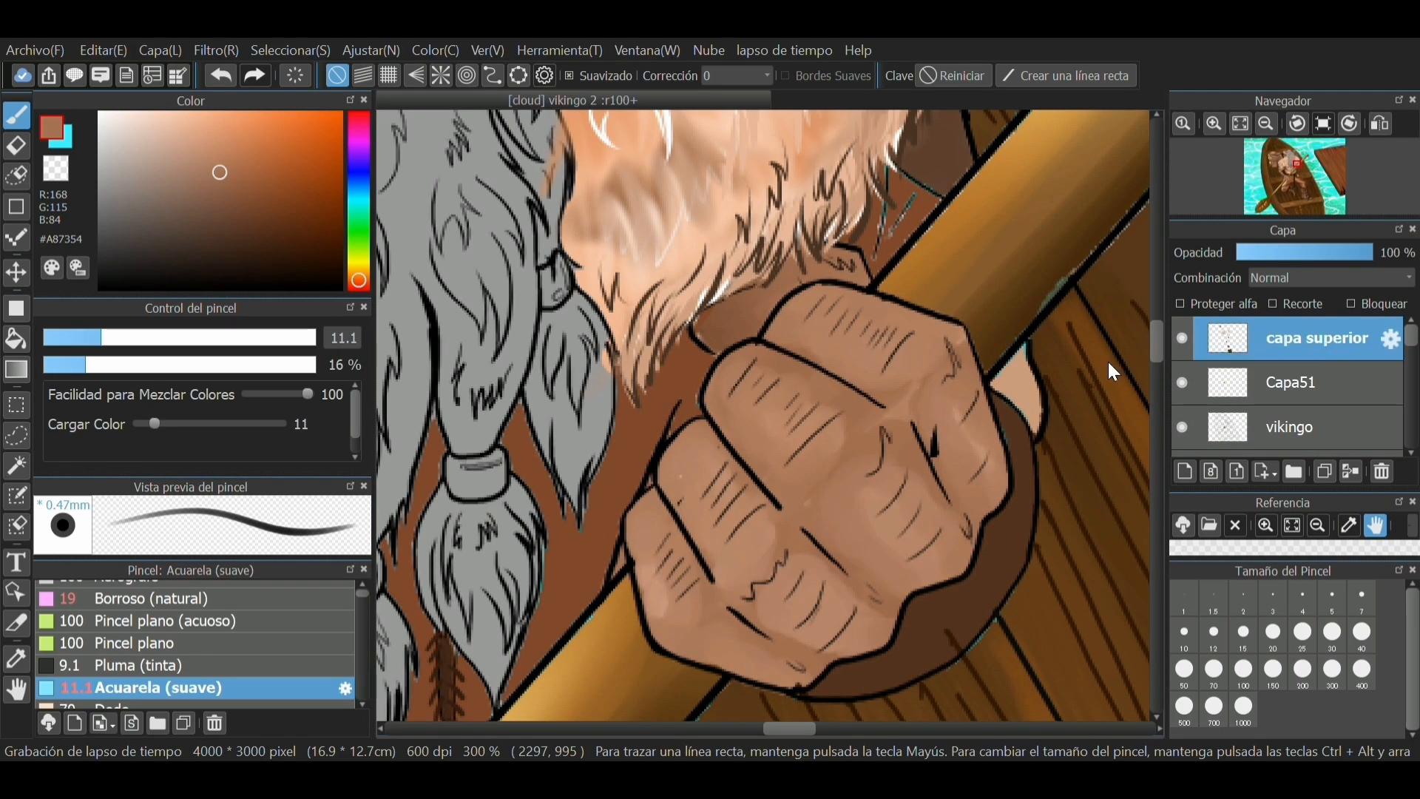
scroll(754, 325, "up", 1)
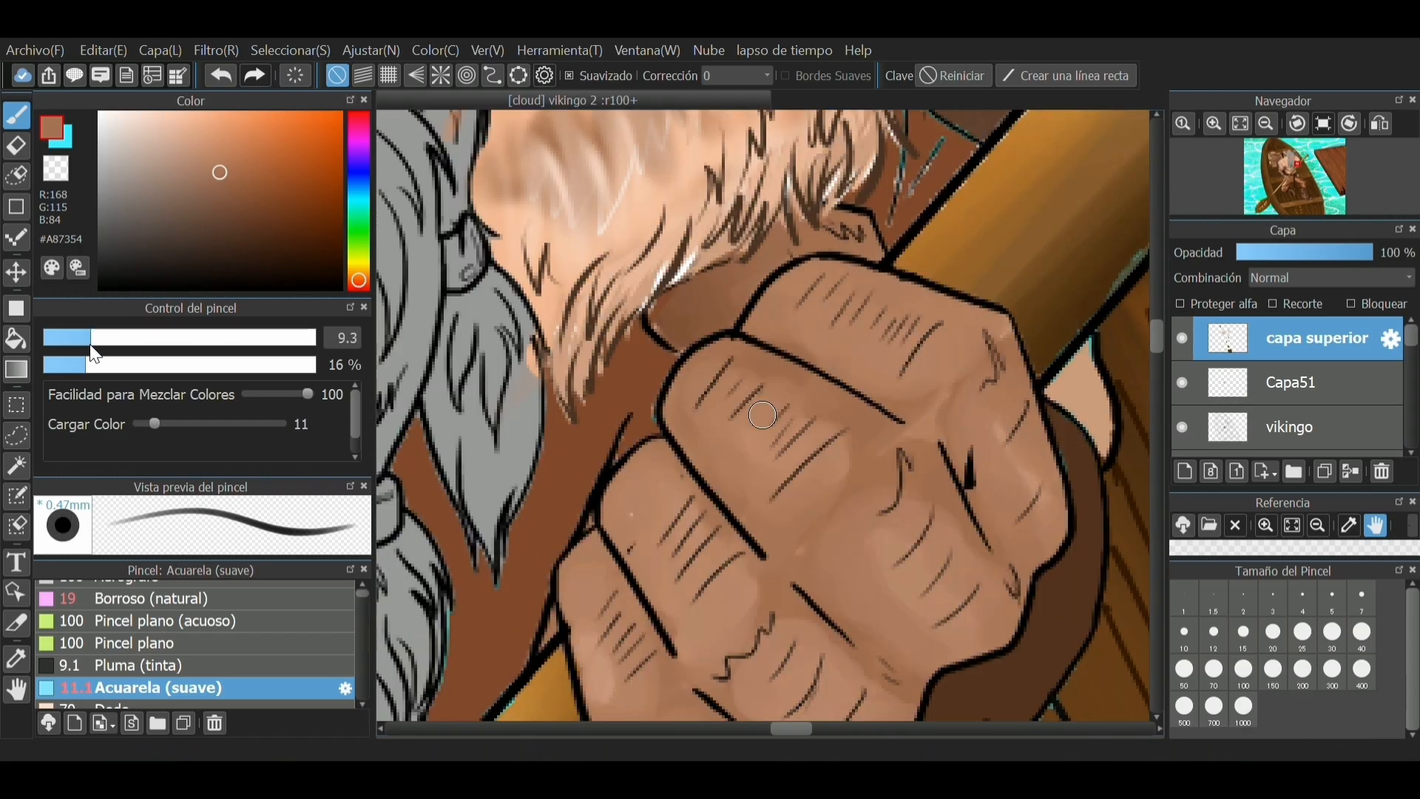
left_click_drag(96, 337, 69, 340)
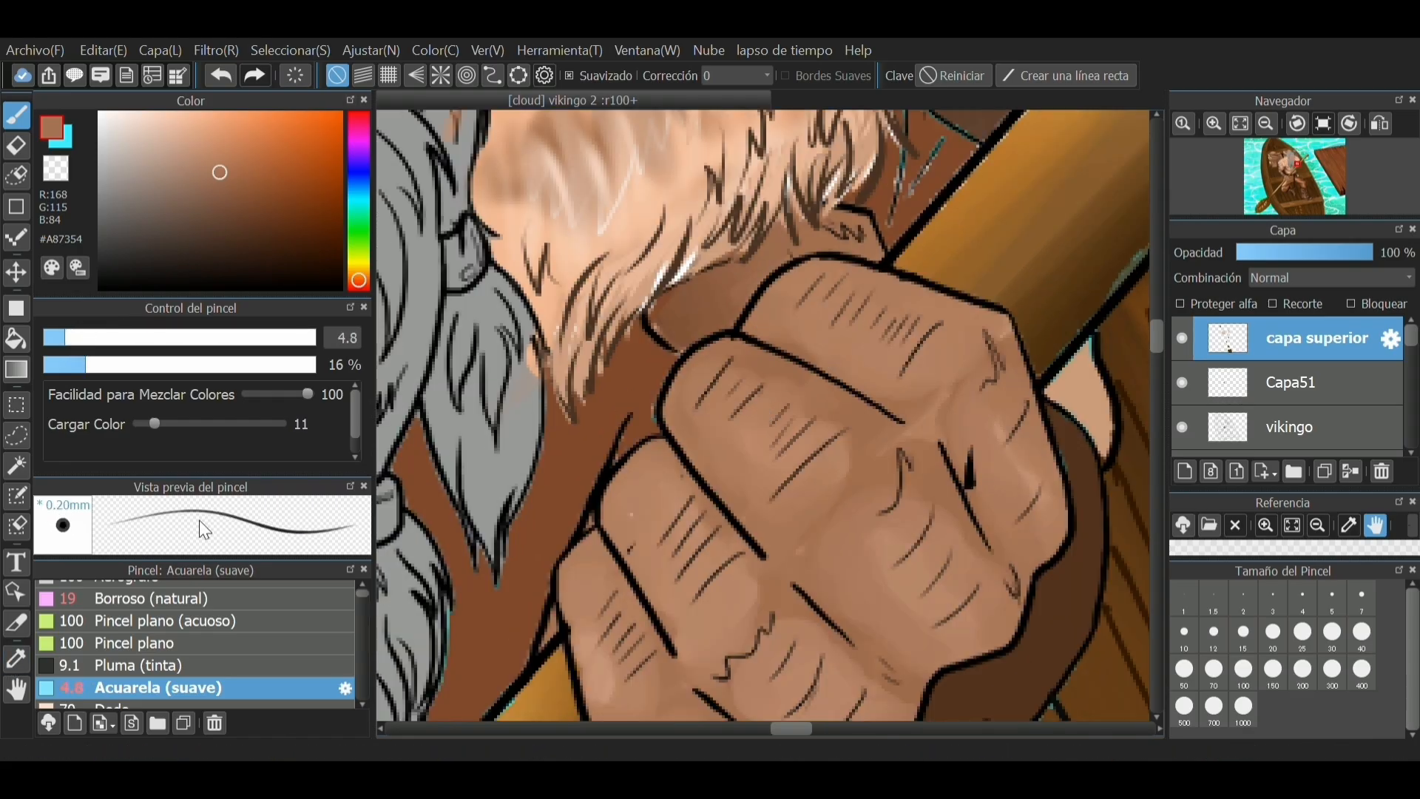
Sample dark brown #60402D and paint over the black line between the fist's second and third fingers at size 4.8 and 16% opacity
scroll(624, 548, "down", 4)
scroll(623, 548, "down", 2)
scroll(518, 548, "up", 4)
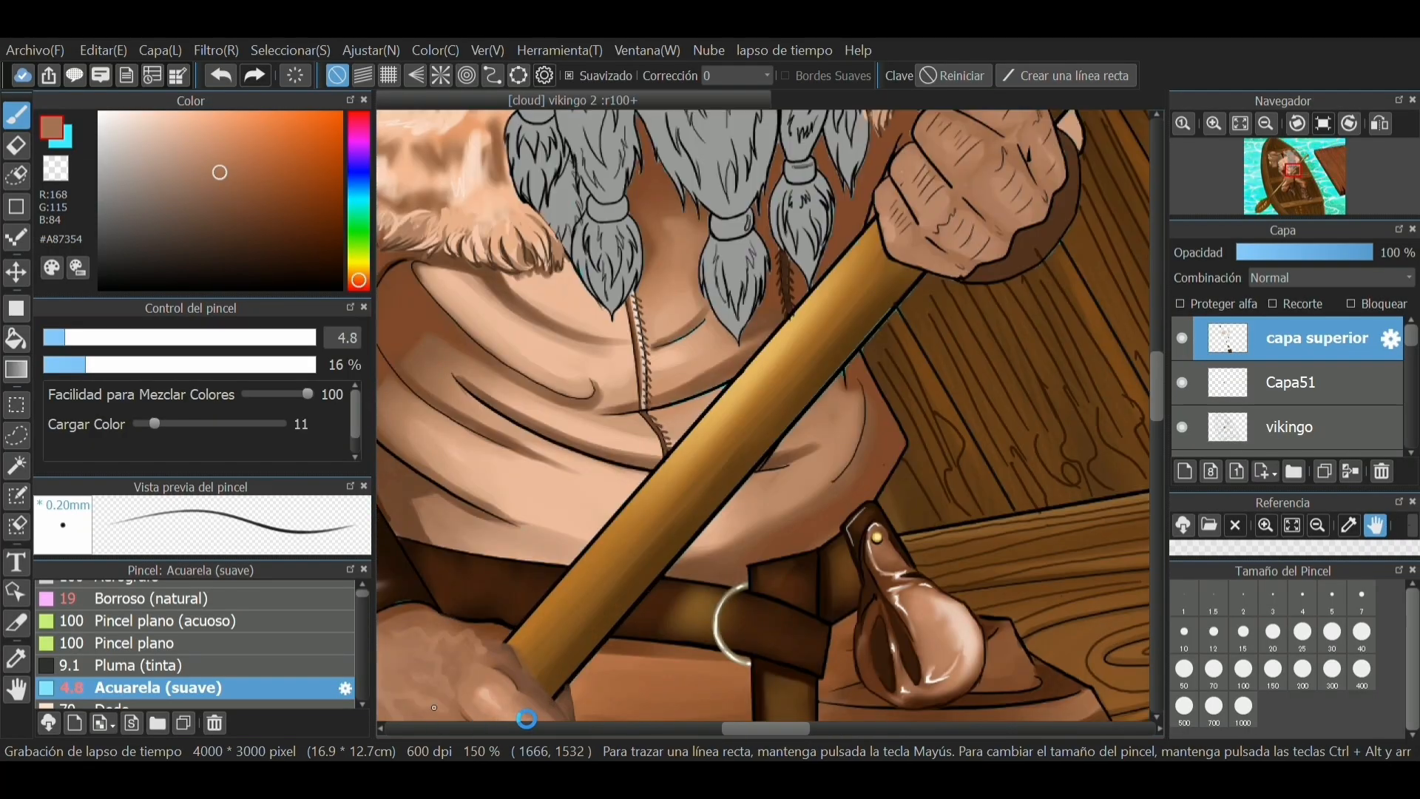
left_click(486, 547, "alt")
scroll(518, 547, "down", 2)
scroll(745, 220, "up", 4)
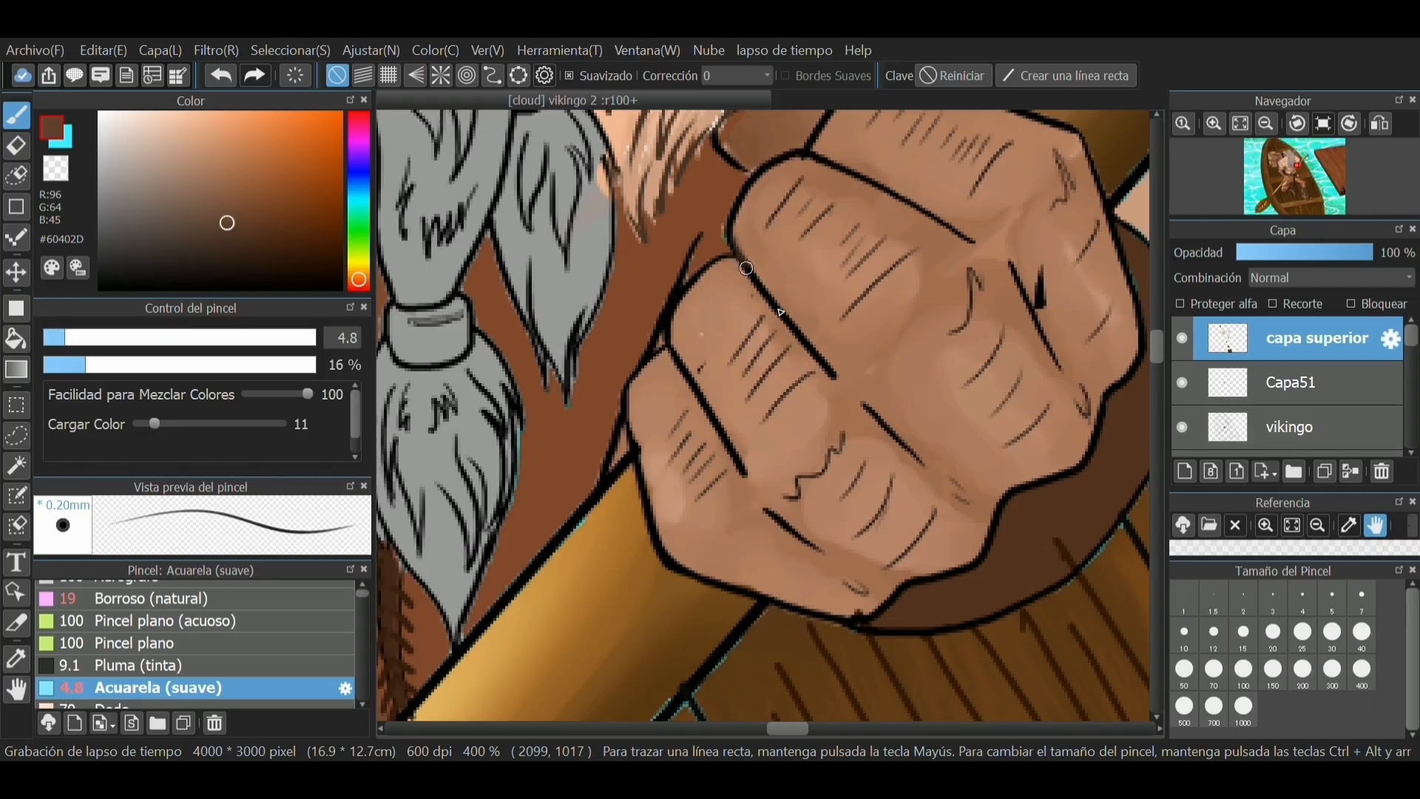
left_click_drag(747, 268, 840, 371)
Paint over the second finger's outline and the remaining finger-separating lines in #60402D at brush size 5.7 and 12% opacity
left_click(75, 364)
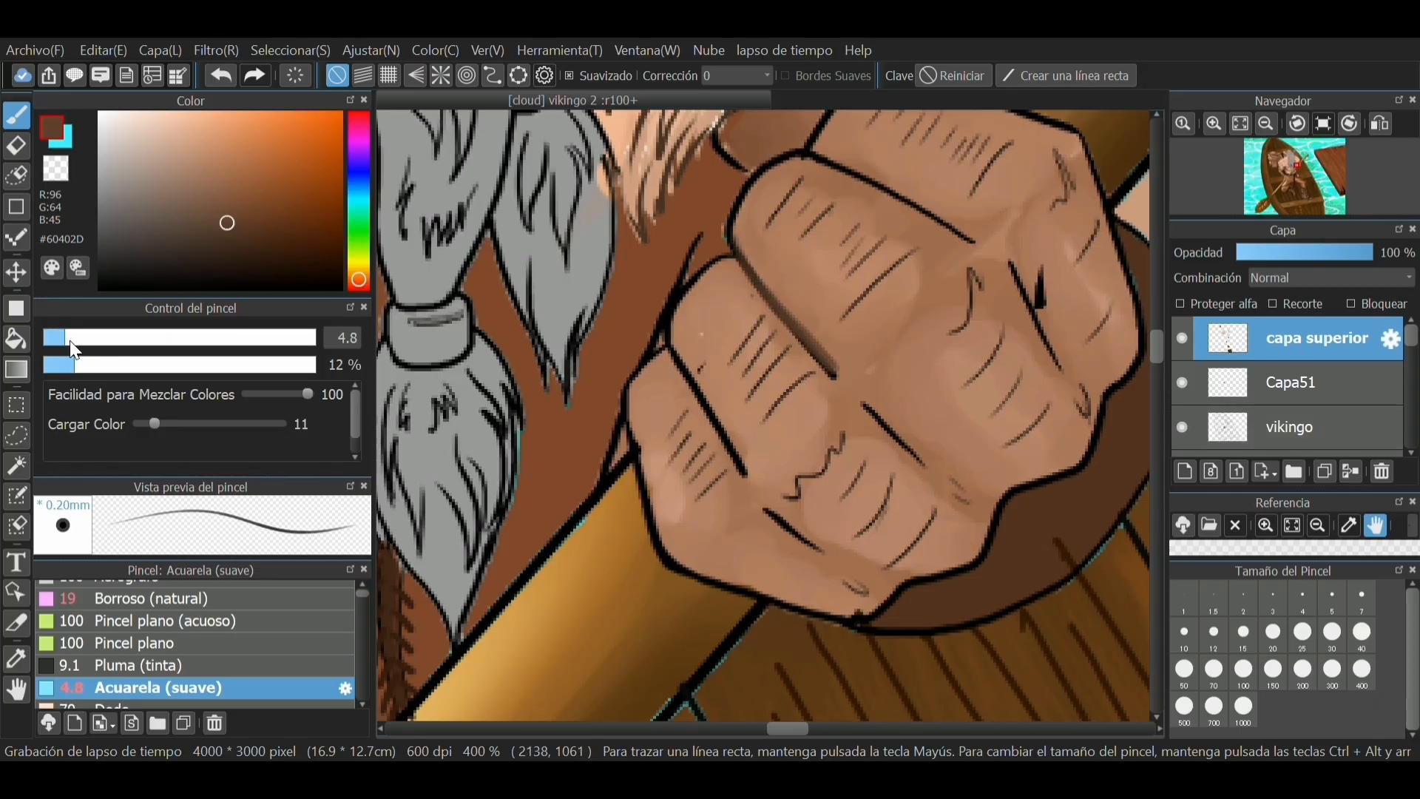
left_click_drag(74, 337, 71, 335)
mouse_move(740, 244)
left_mouse_down()
mouse_move(778, 165)
mouse_move(805, 157)
mouse_move(739, 229)
left_mouse_up()
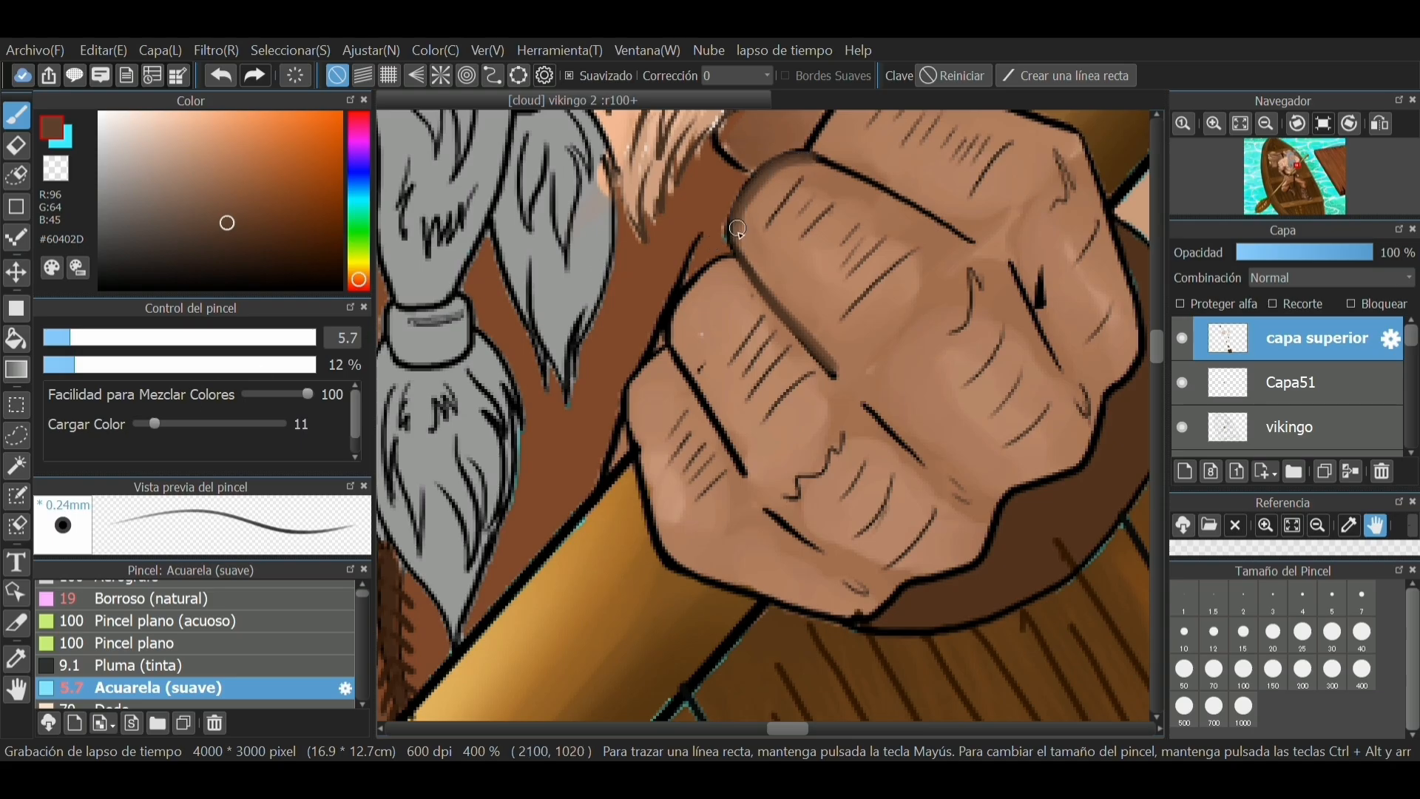
mouse_move(810, 157)
left_mouse_down()
mouse_move(841, 166)
mouse_move(983, 251)
left_mouse_up()
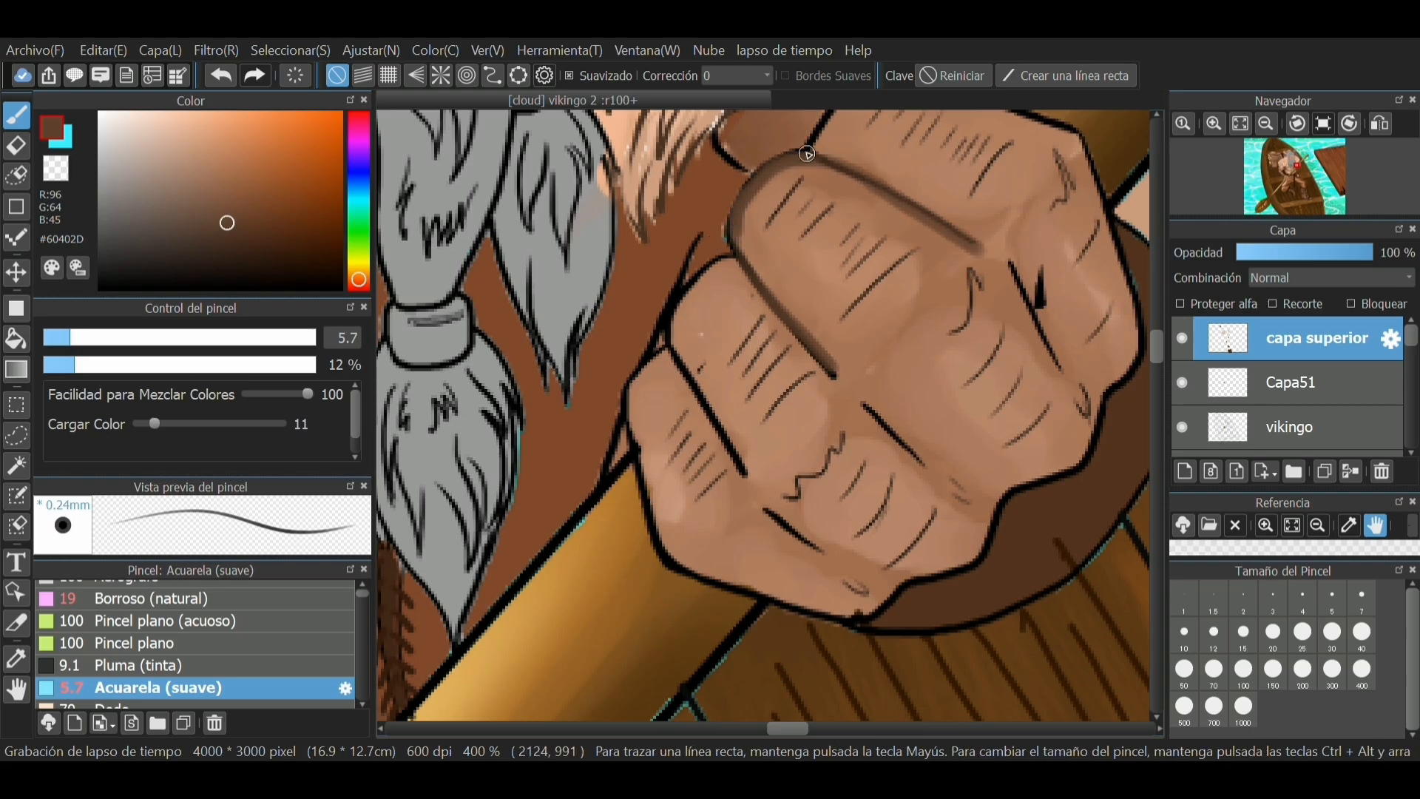
left_click_drag(807, 154, 984, 249)
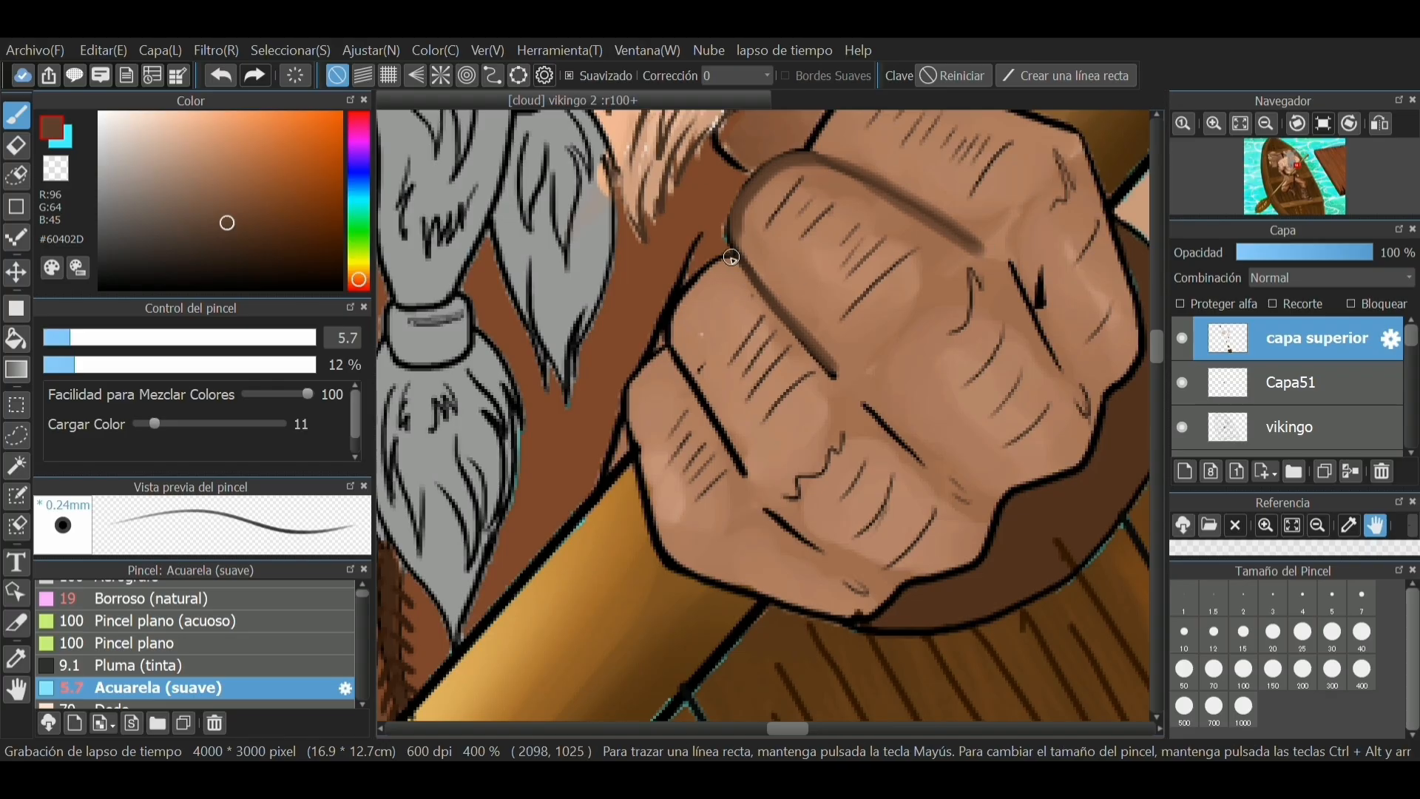
mouse_move(733, 256)
left_mouse_down()
mouse_move(677, 302)
mouse_move(671, 335)
mouse_move(747, 485)
left_mouse_up()
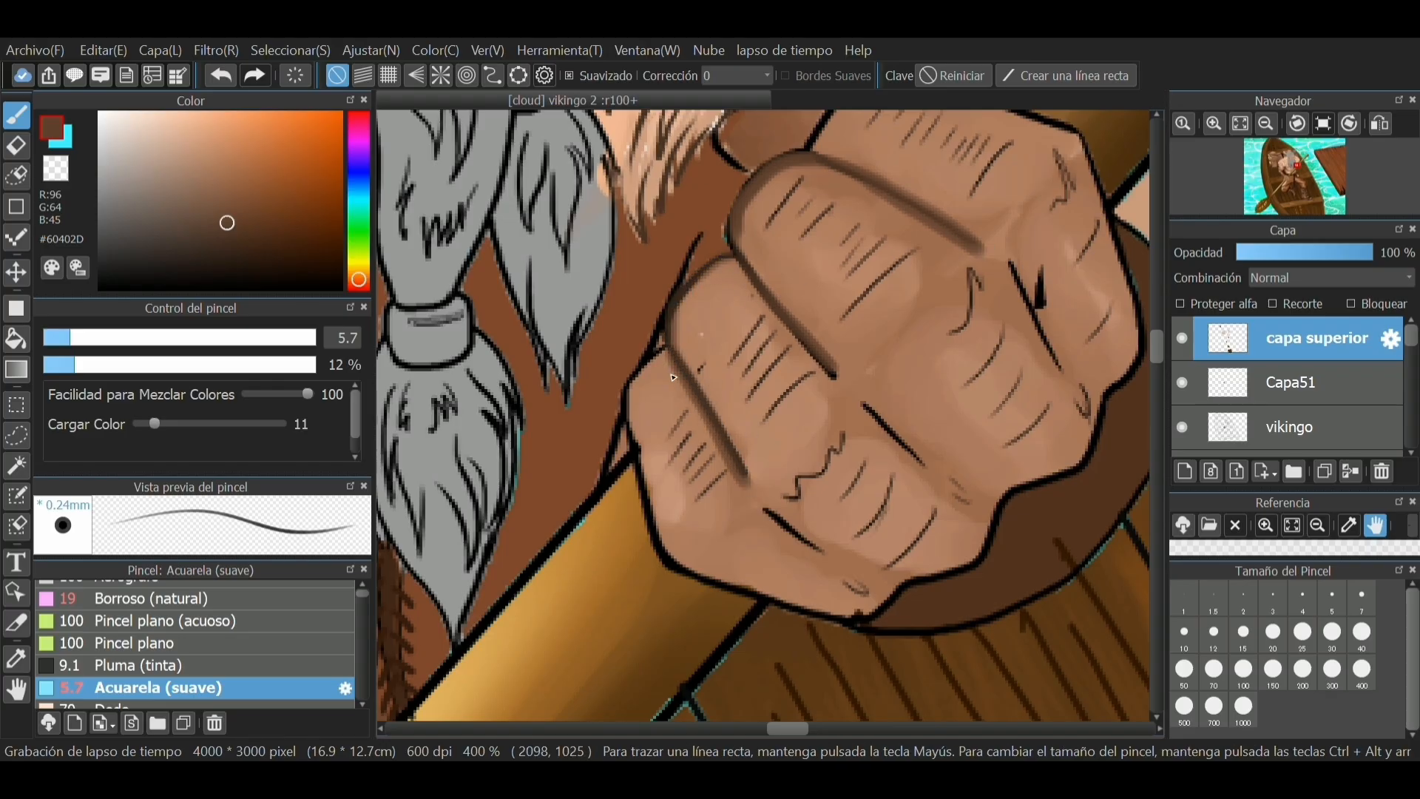
Soften the lowest finger-separating line and paint over the fist's side and lower outline in #60402D at brush size 4.5 and 12% opacity
left_click_drag(673, 320, 772, 502)
left_click(62, 337)
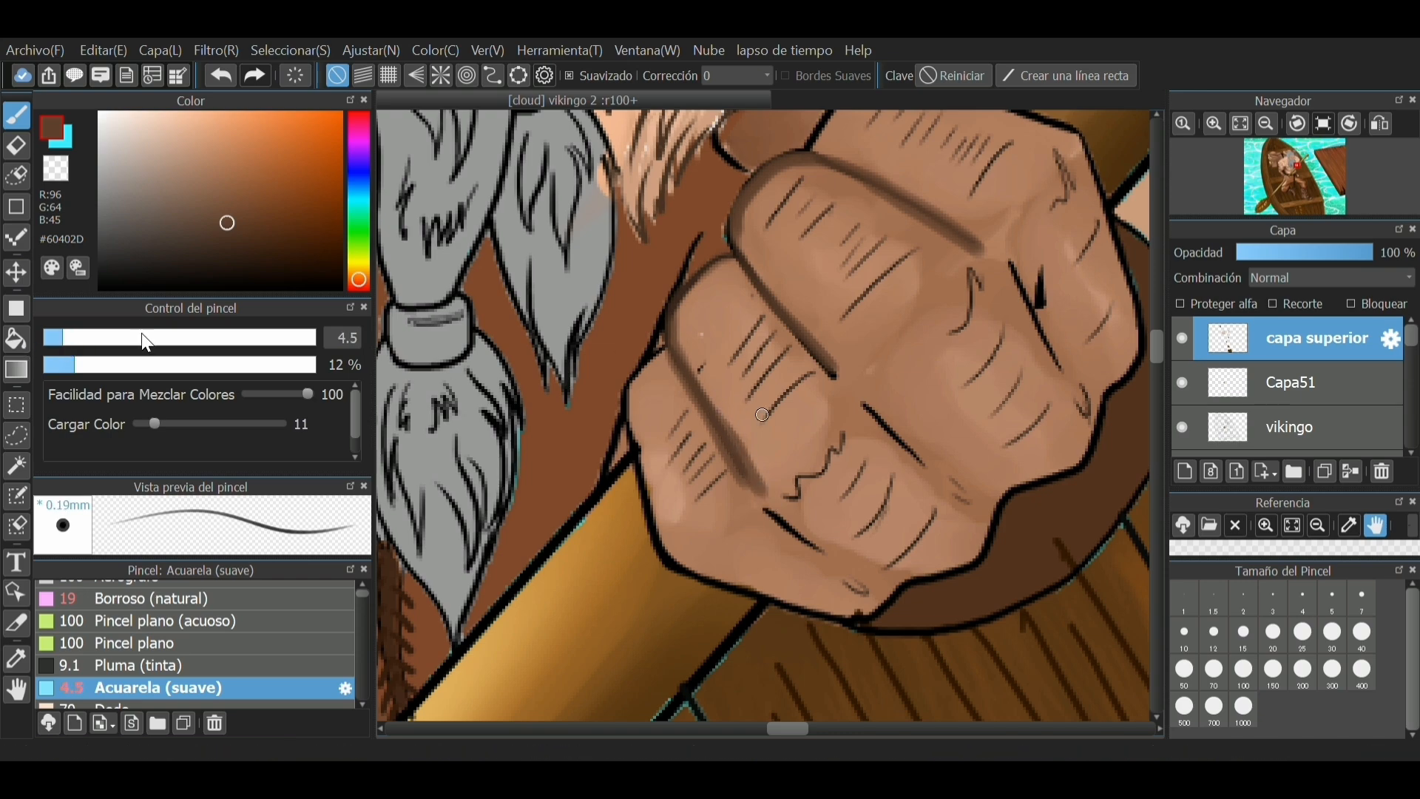
mouse_move(663, 356)
left_mouse_down()
mouse_move(631, 421)
mouse_move(663, 553)
mouse_move(784, 606)
left_mouse_up()
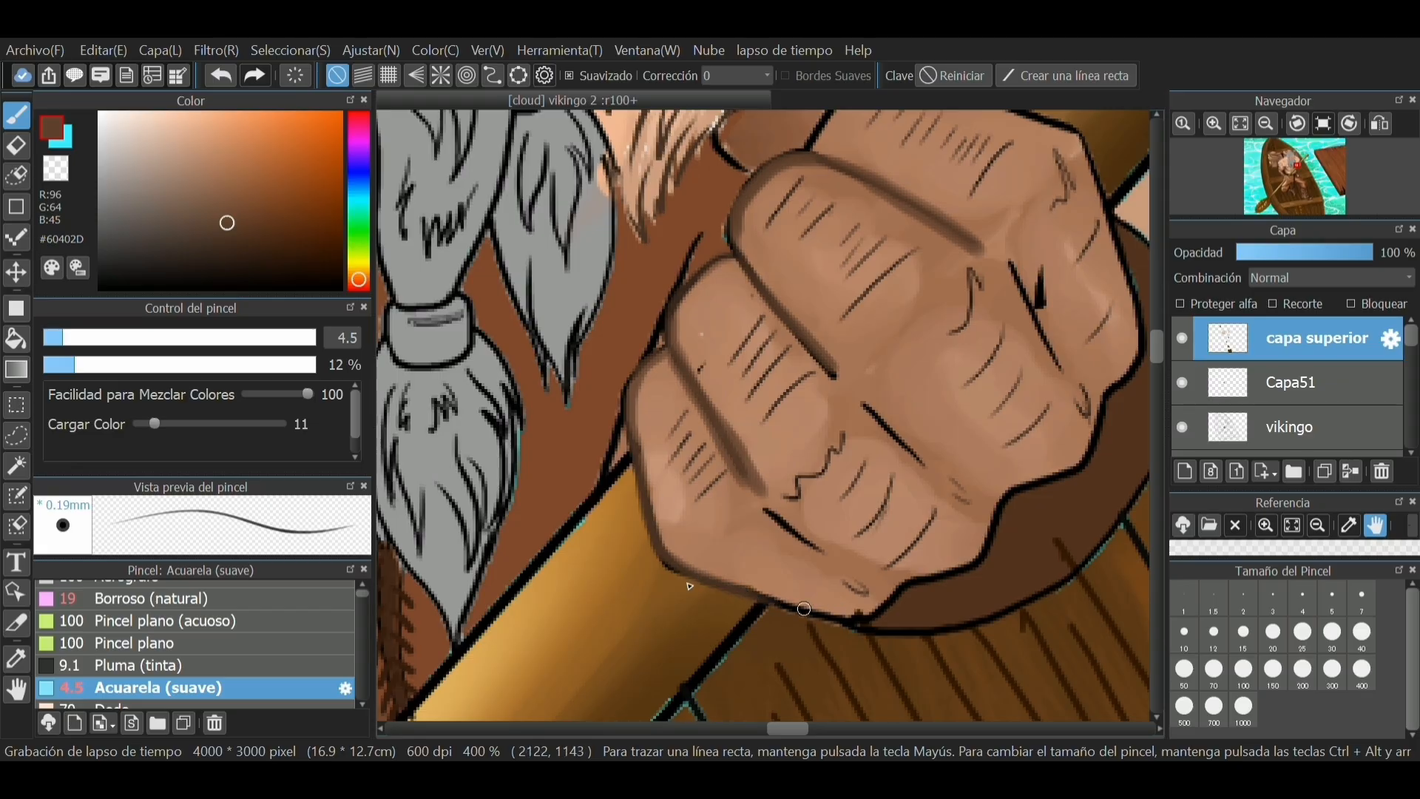
mouse_move(677, 569)
left_mouse_down()
mouse_move(826, 619)
mouse_move(885, 605)
left_mouse_up()
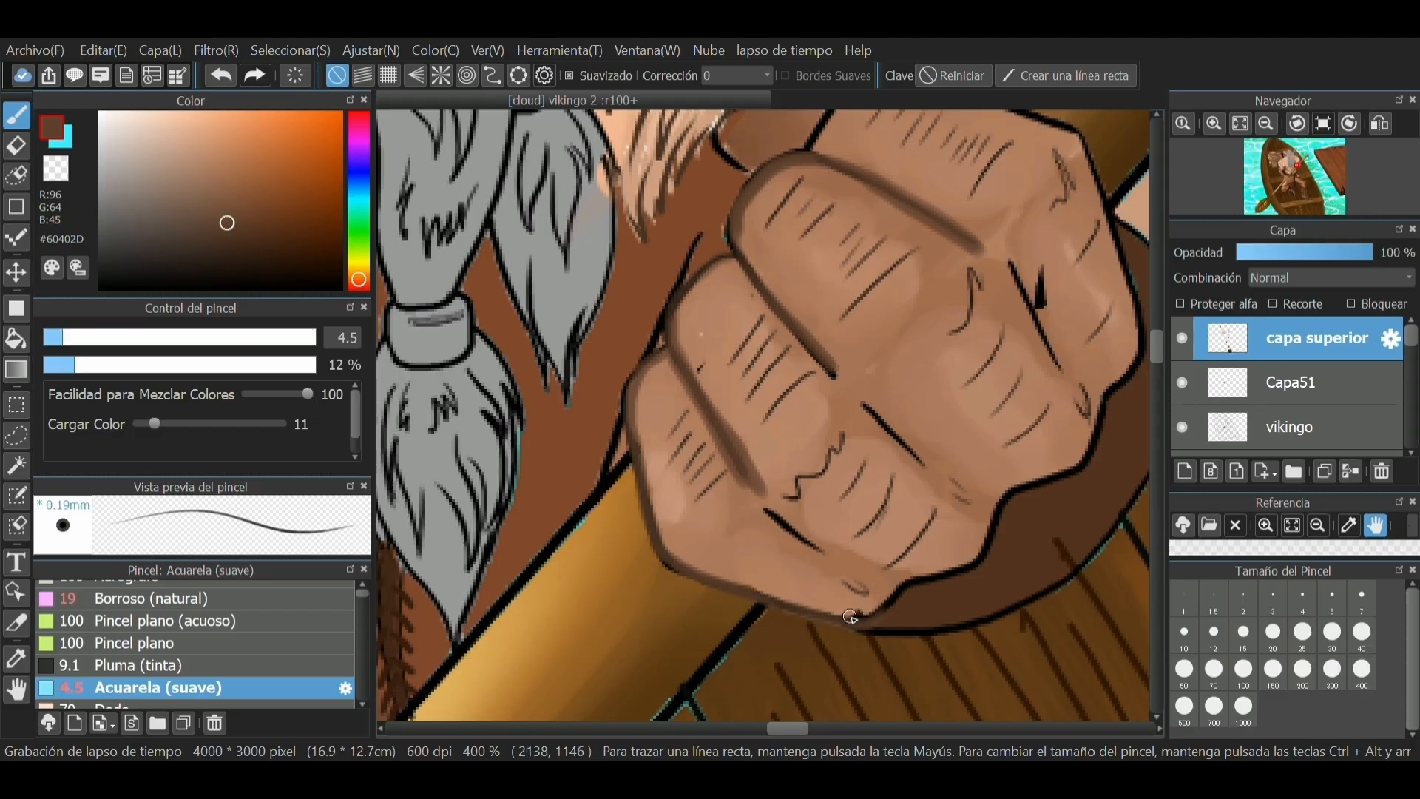
mouse_move(851, 617)
left_mouse_down()
mouse_move(906, 584)
mouse_move(983, 558)
mouse_move(989, 517)
mouse_move(1018, 486)
mouse_move(1072, 469)
mouse_move(1138, 365)
mouse_move(1134, 317)
left_mouse_up()
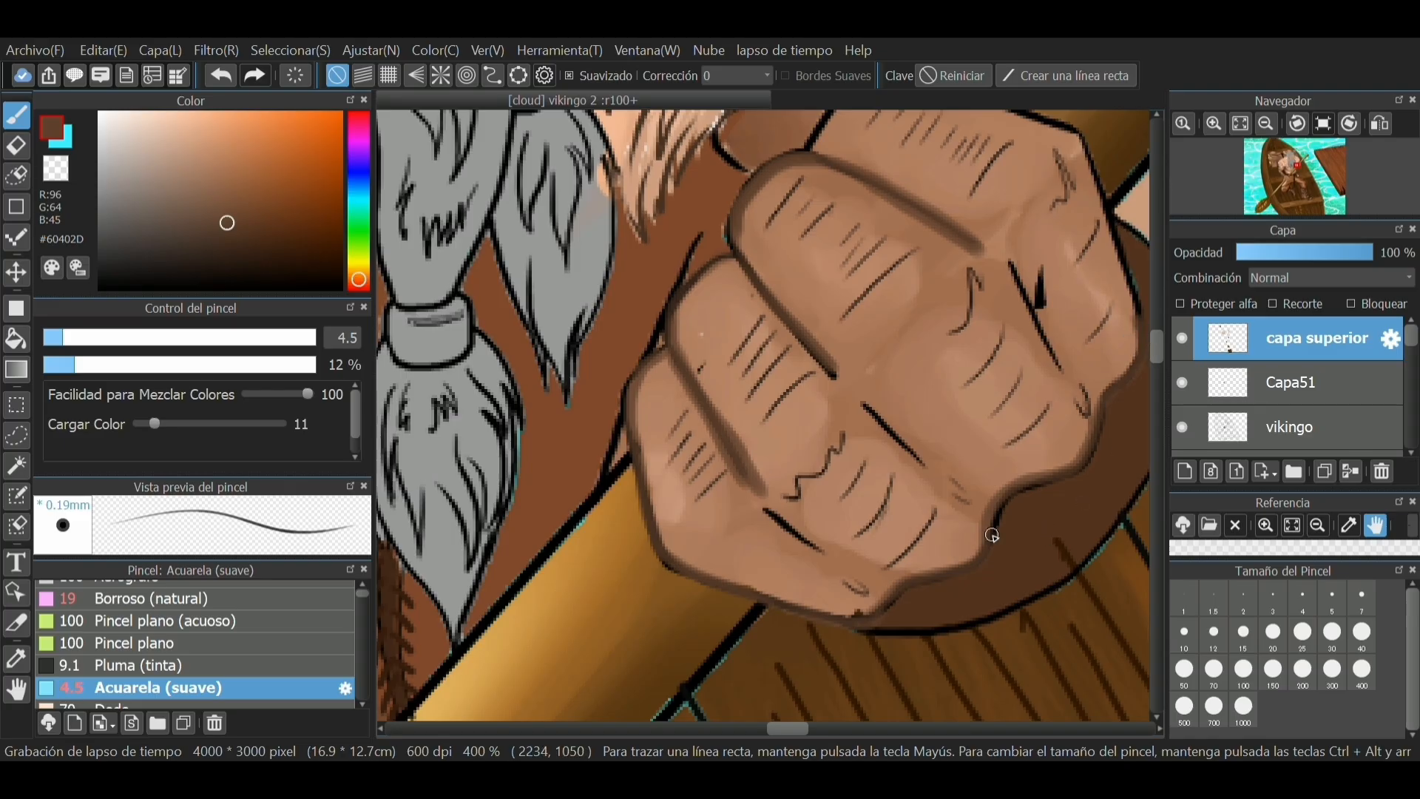
mouse_move(990, 539)
left_mouse_down()
mouse_move(1061, 474)
mouse_move(1101, 418)
mouse_move(1054, 472)
left_mouse_up()
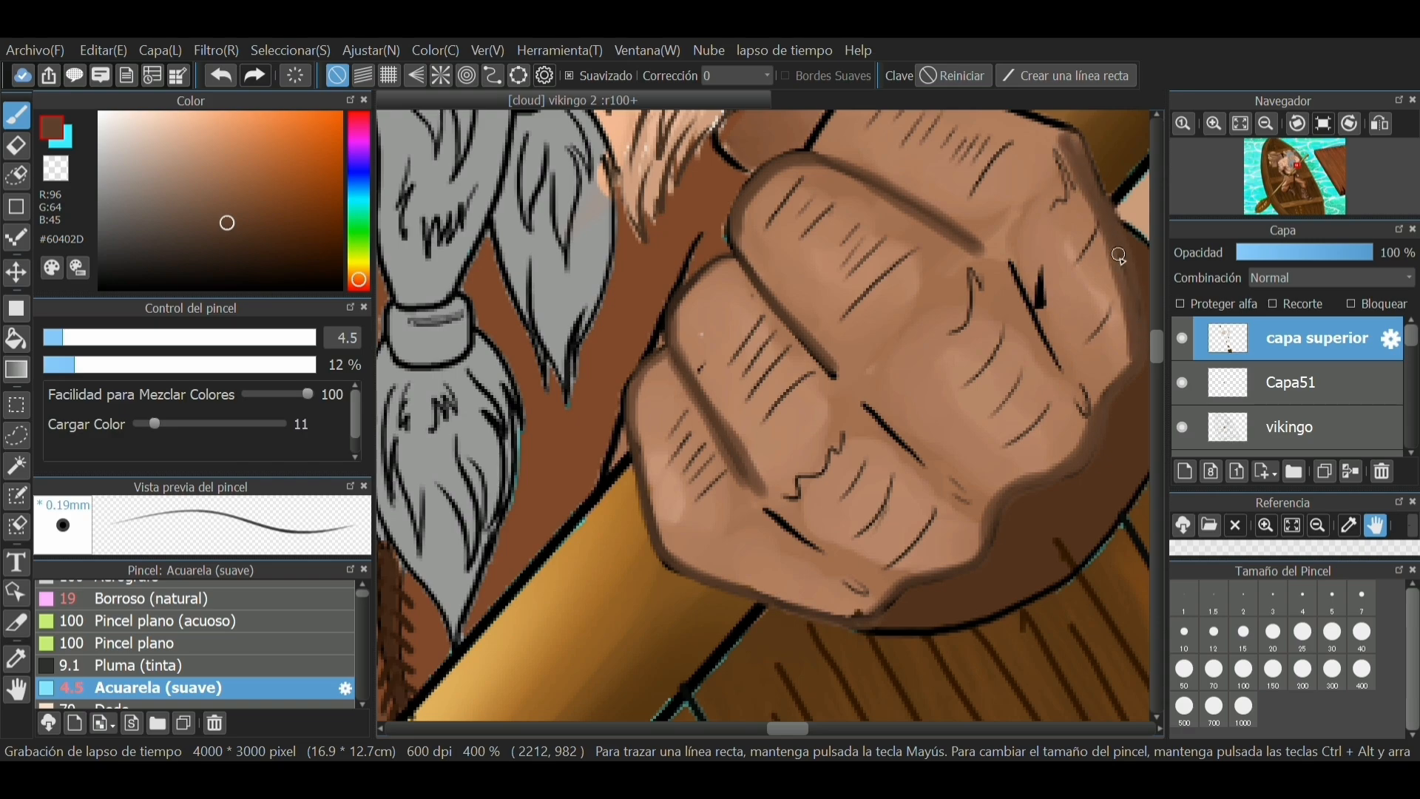
Paint over the black outline along the top of the fist's uppermost finger in #60402D at size 4.5 and 12% opacity
scroll(1027, 466, "down", 4)
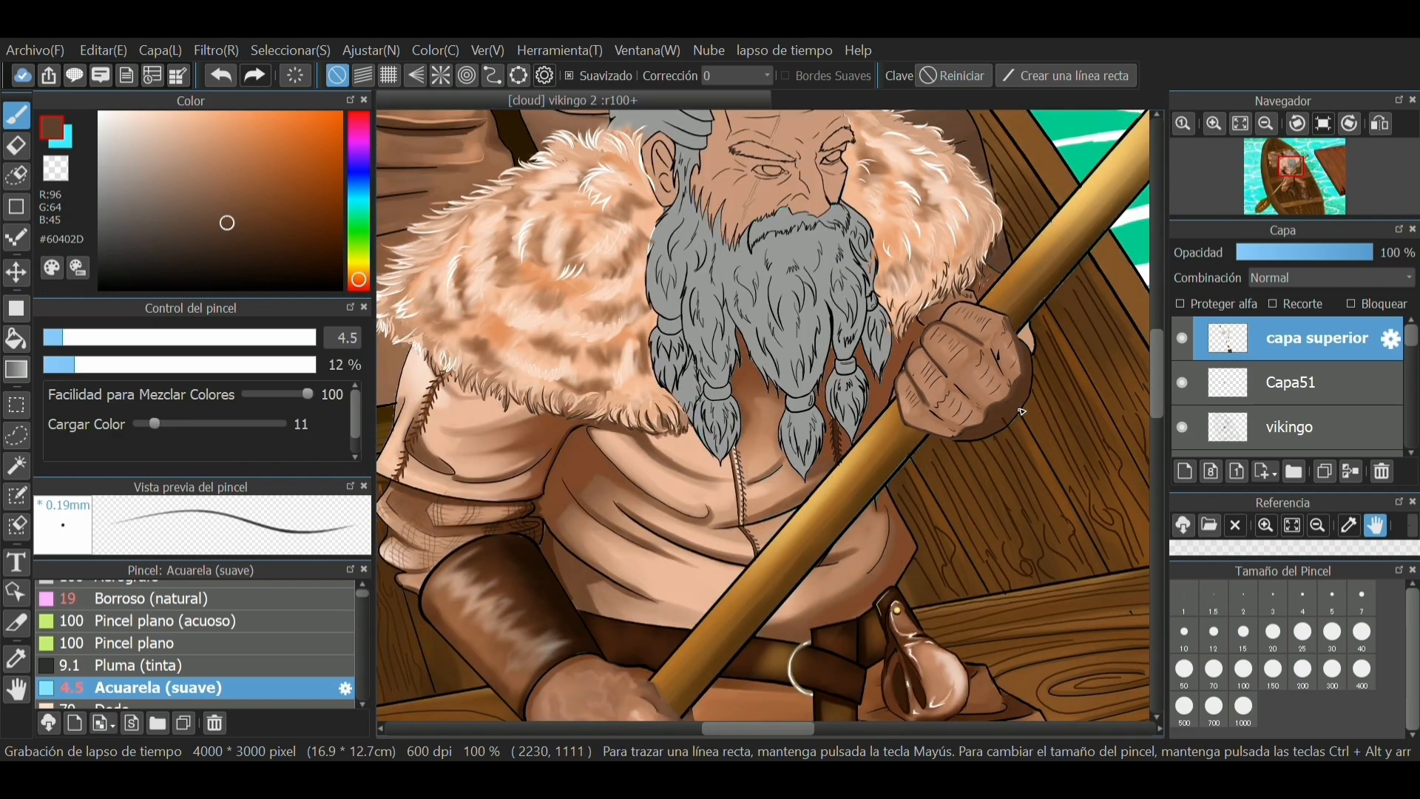
scroll(1014, 327, "up", 4)
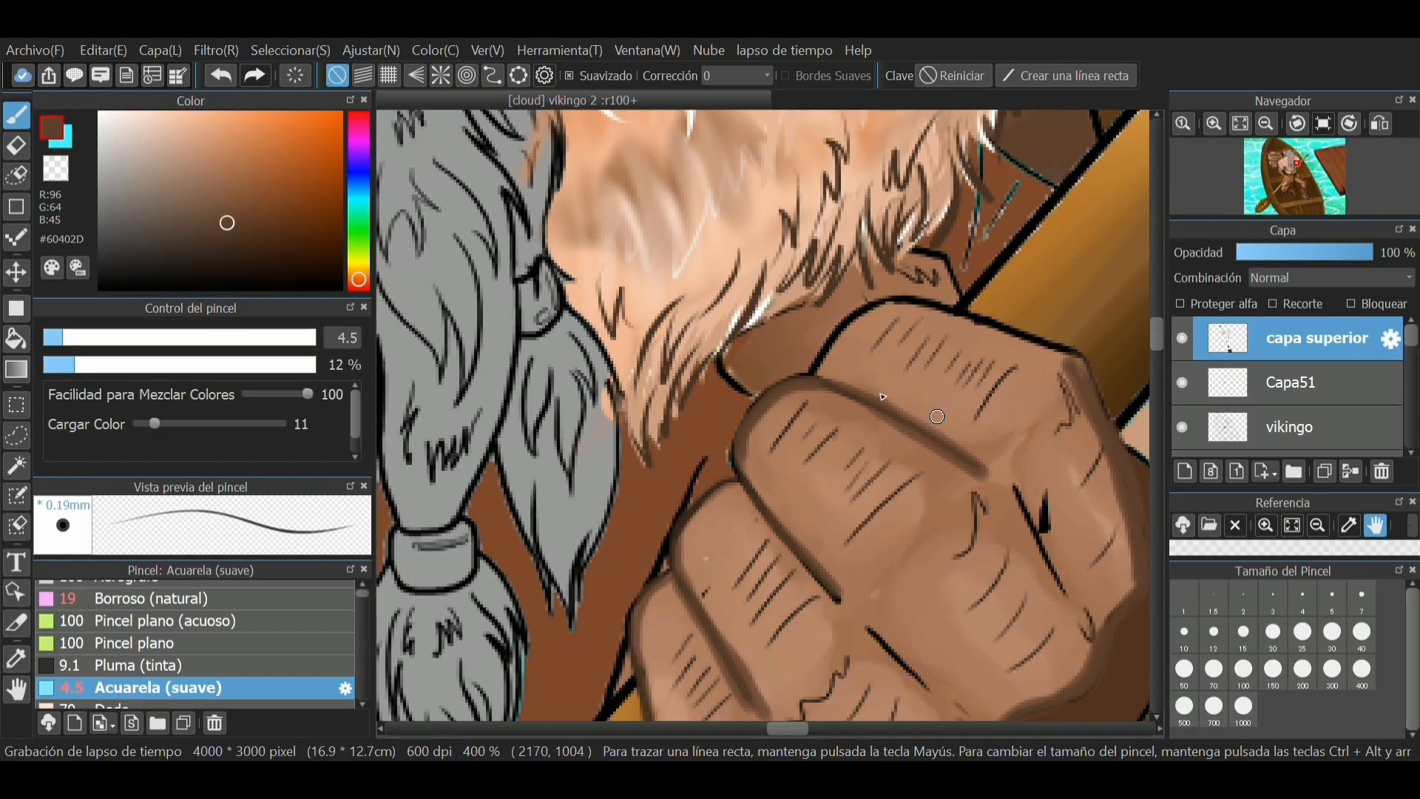
mouse_move(850, 326)
left_mouse_down()
mouse_move(881, 304)
mouse_move(959, 310)
mouse_move(1043, 342)
mouse_move(1097, 408)
left_mouse_up()
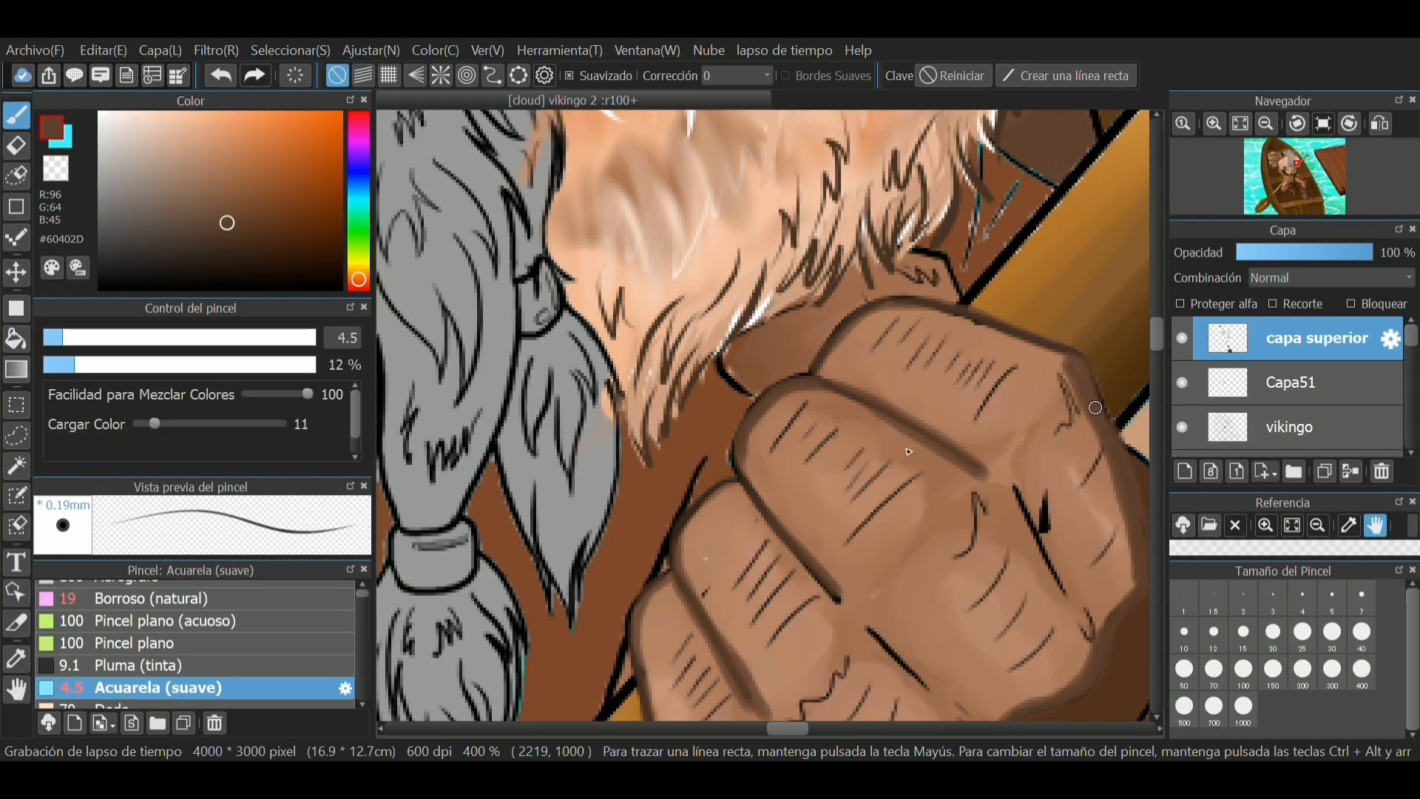
Blend the inner edge of the uppermost finger's outline with sampled #B07B5C at brush size 6.4 and 8% opacity
left_click(17, 659)
left_click(773, 452)
left_click(18, 116)
left_click(66, 364)
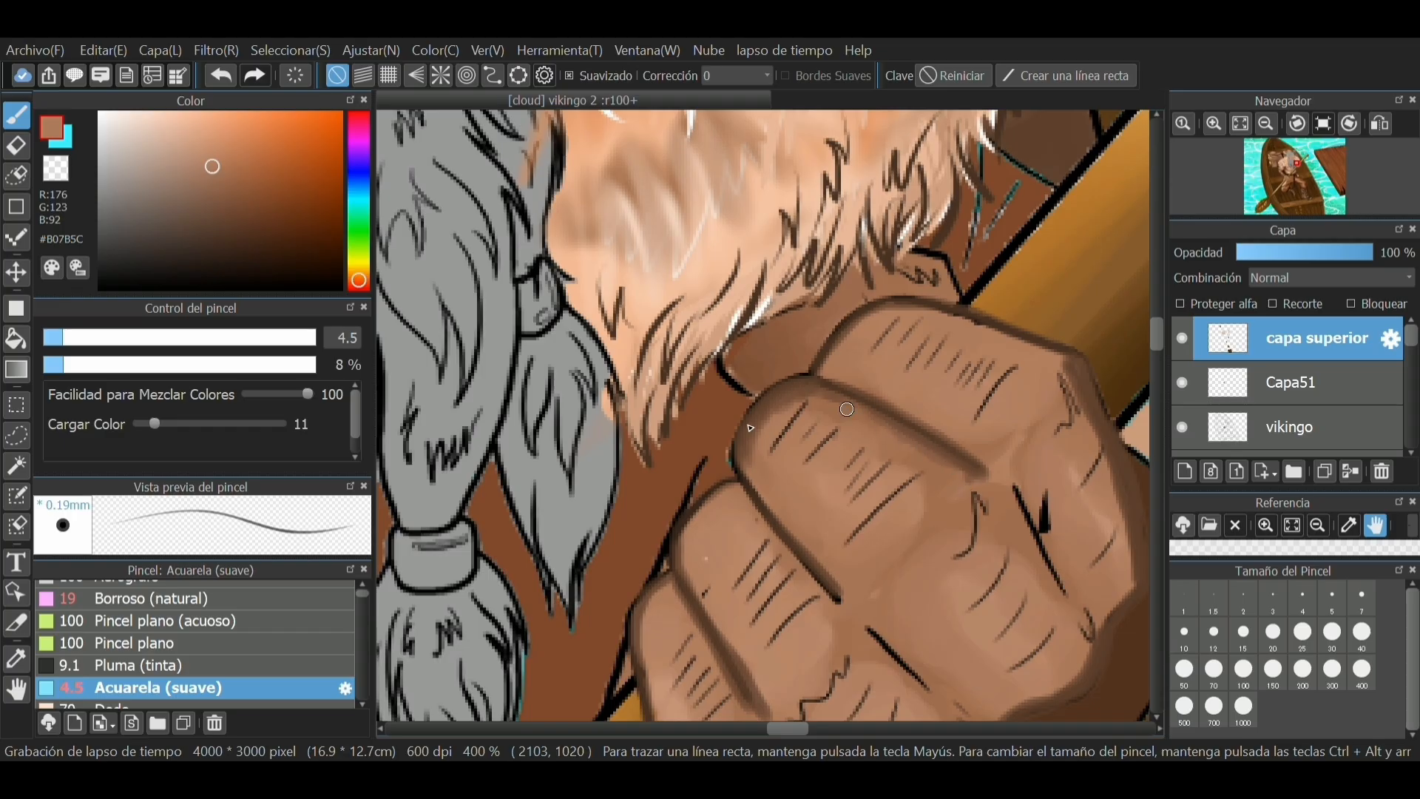
left_click(80, 341)
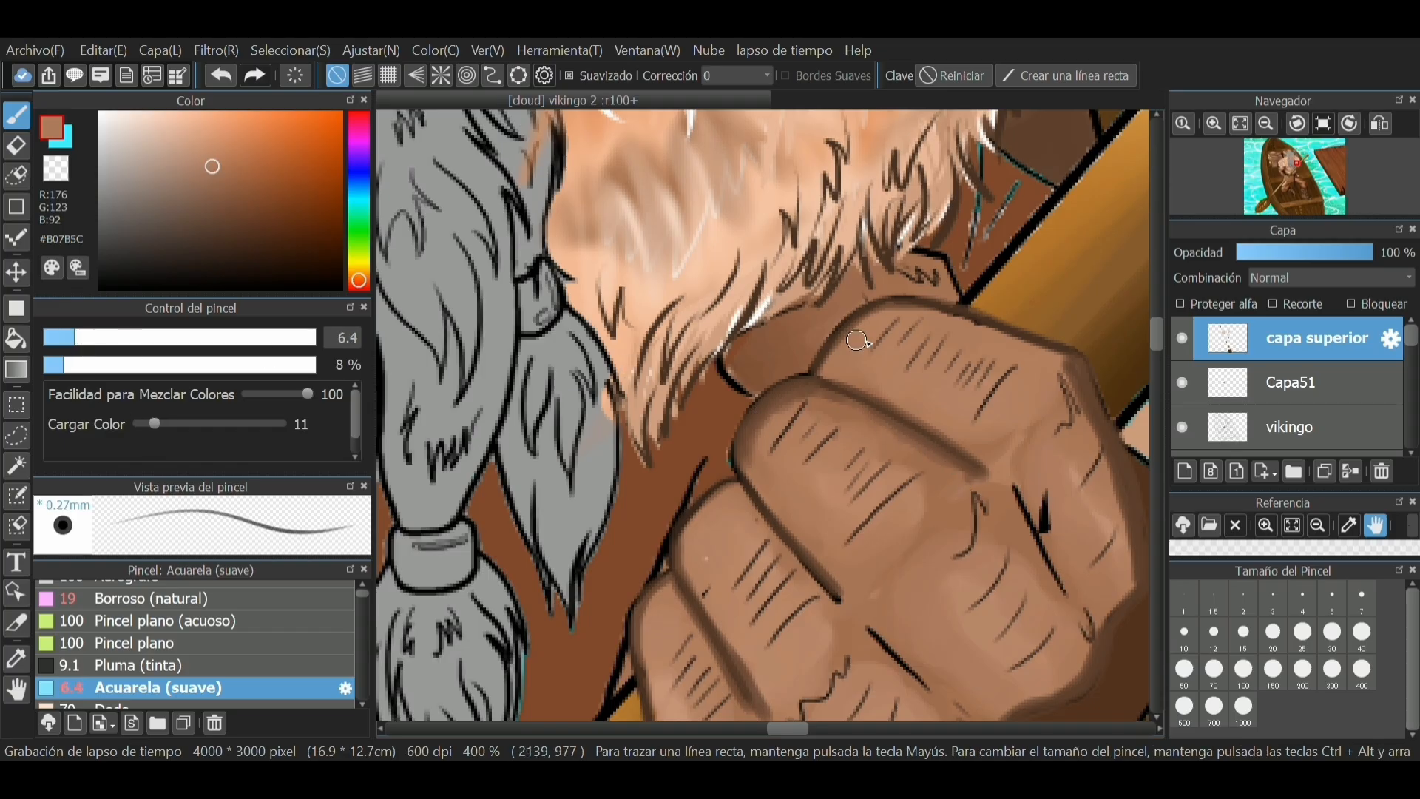
mouse_move(825, 370)
left_mouse_down()
mouse_move(868, 314)
mouse_move(950, 315)
left_mouse_up()
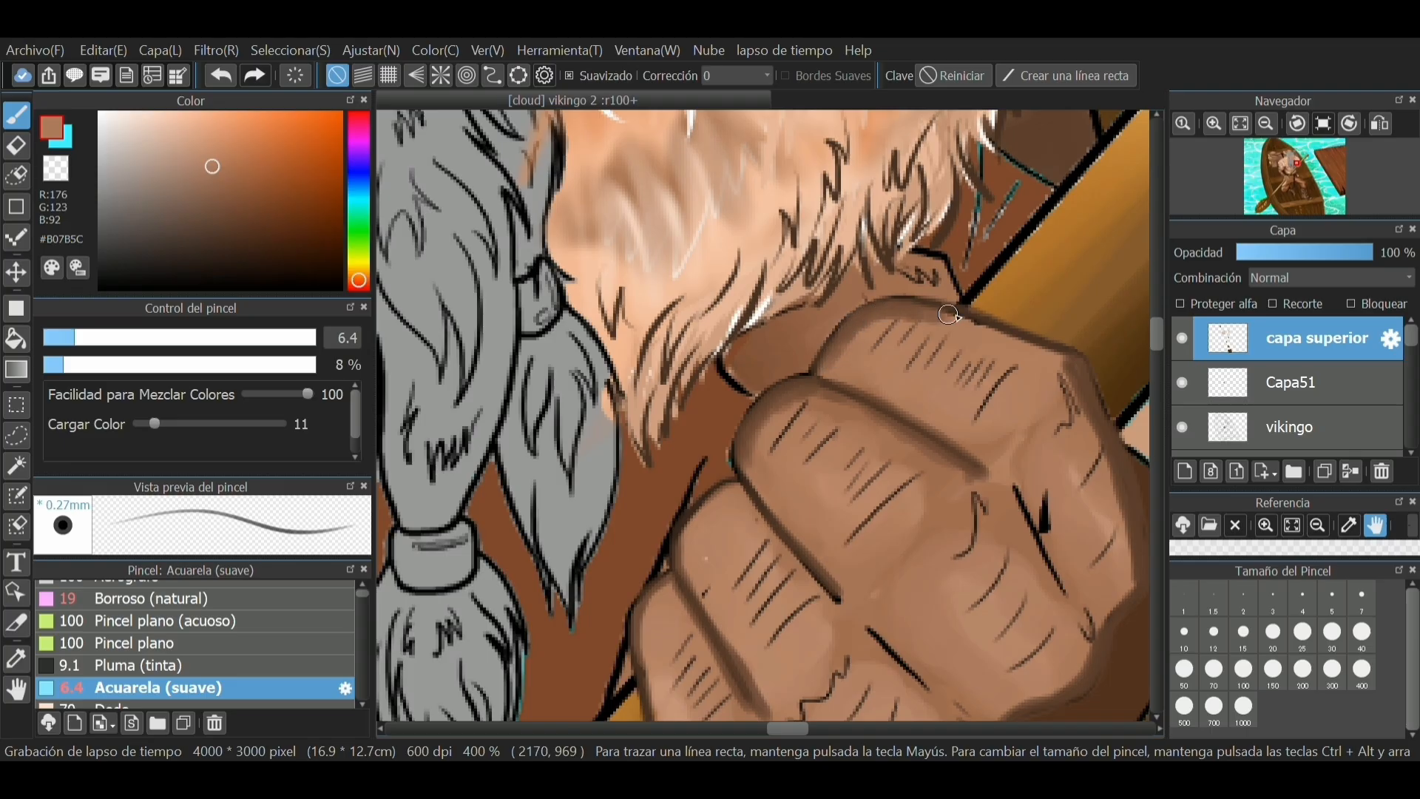
Sample #A97455 and blend the tip of the second finger's outline at brush size 6.6 and 8% opacity
left_click(30, 658)
left_click(735, 447)
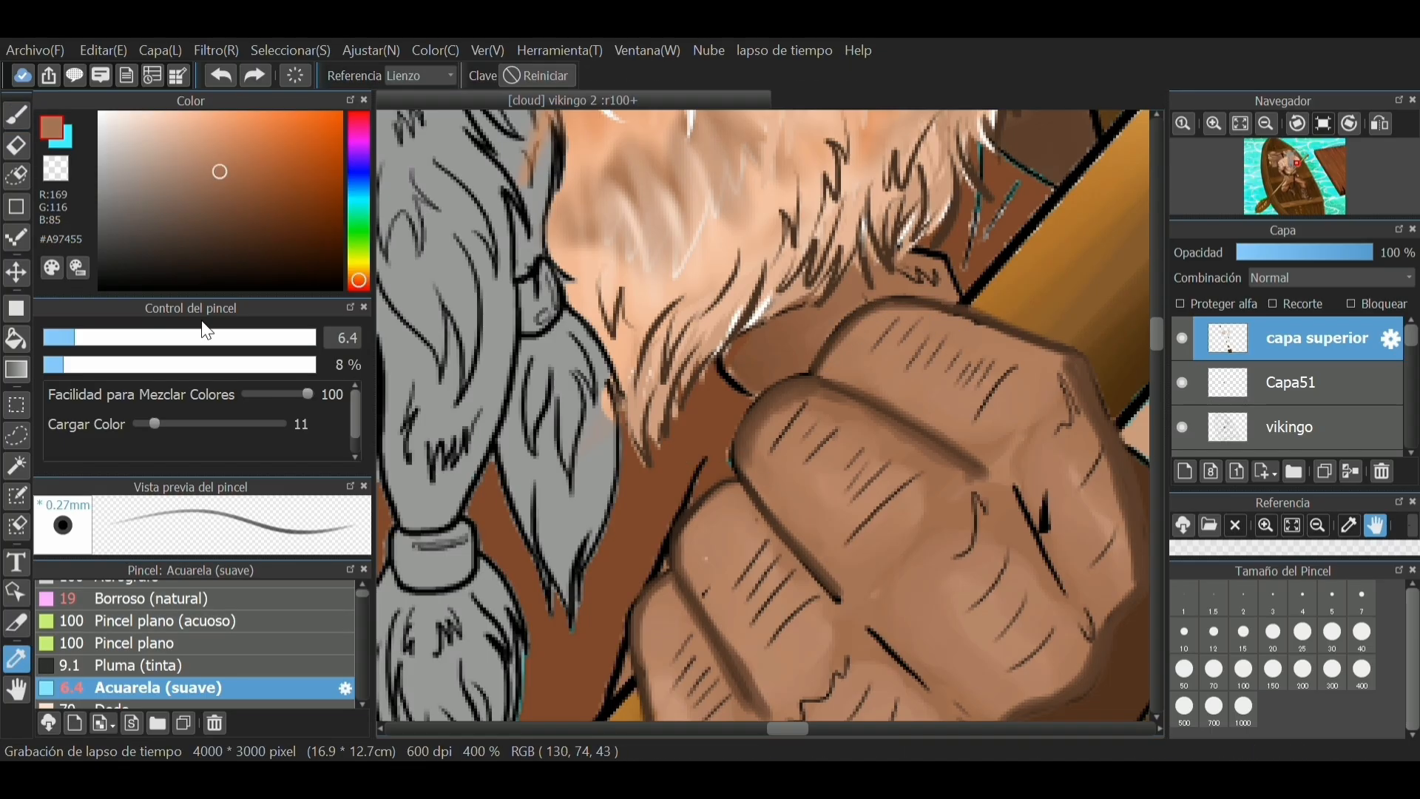
left_click(16, 116)
left_click_drag(68, 334, 73, 336)
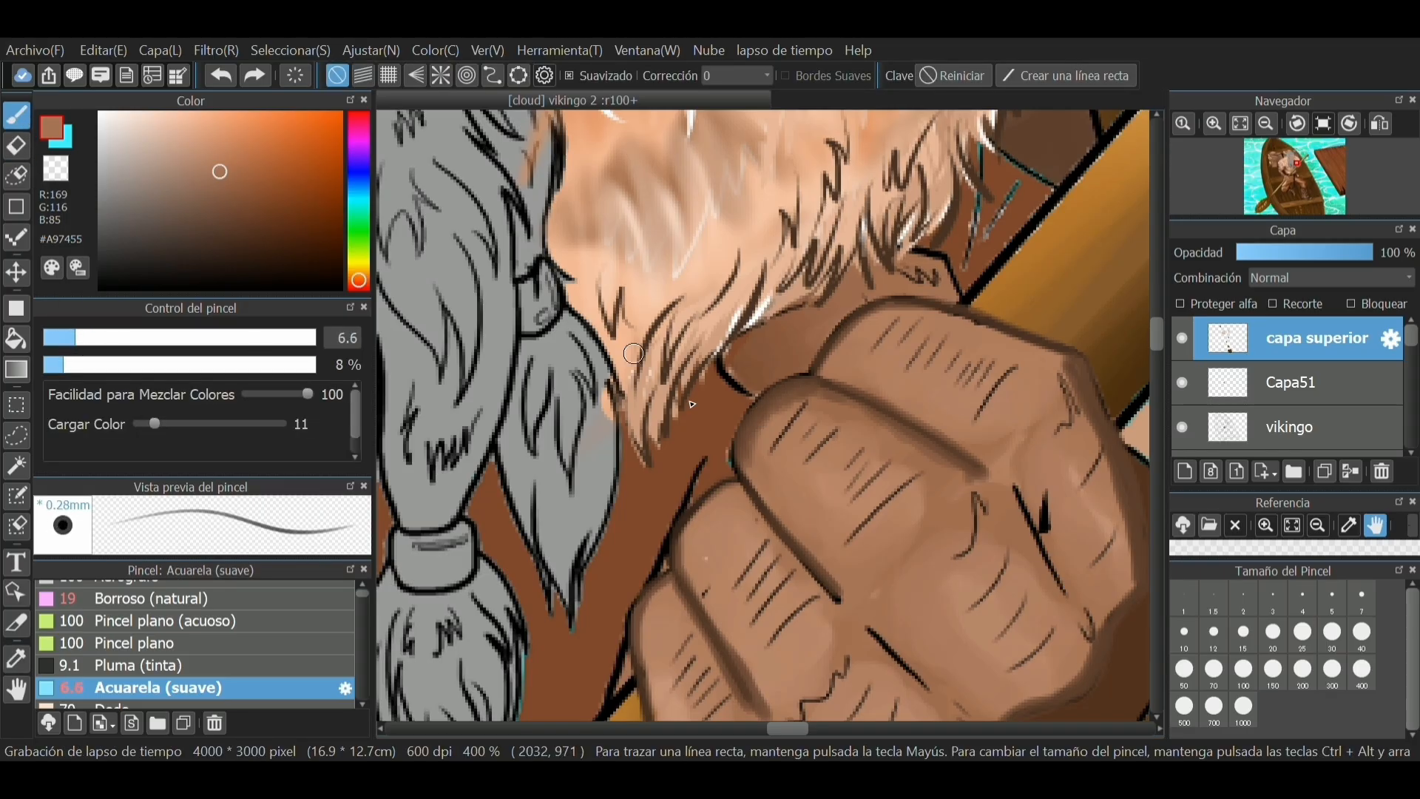
mouse_move(760, 466)
left_mouse_down()
mouse_move(750, 446)
mouse_move(775, 413)
mouse_move(821, 401)
left_mouse_up()
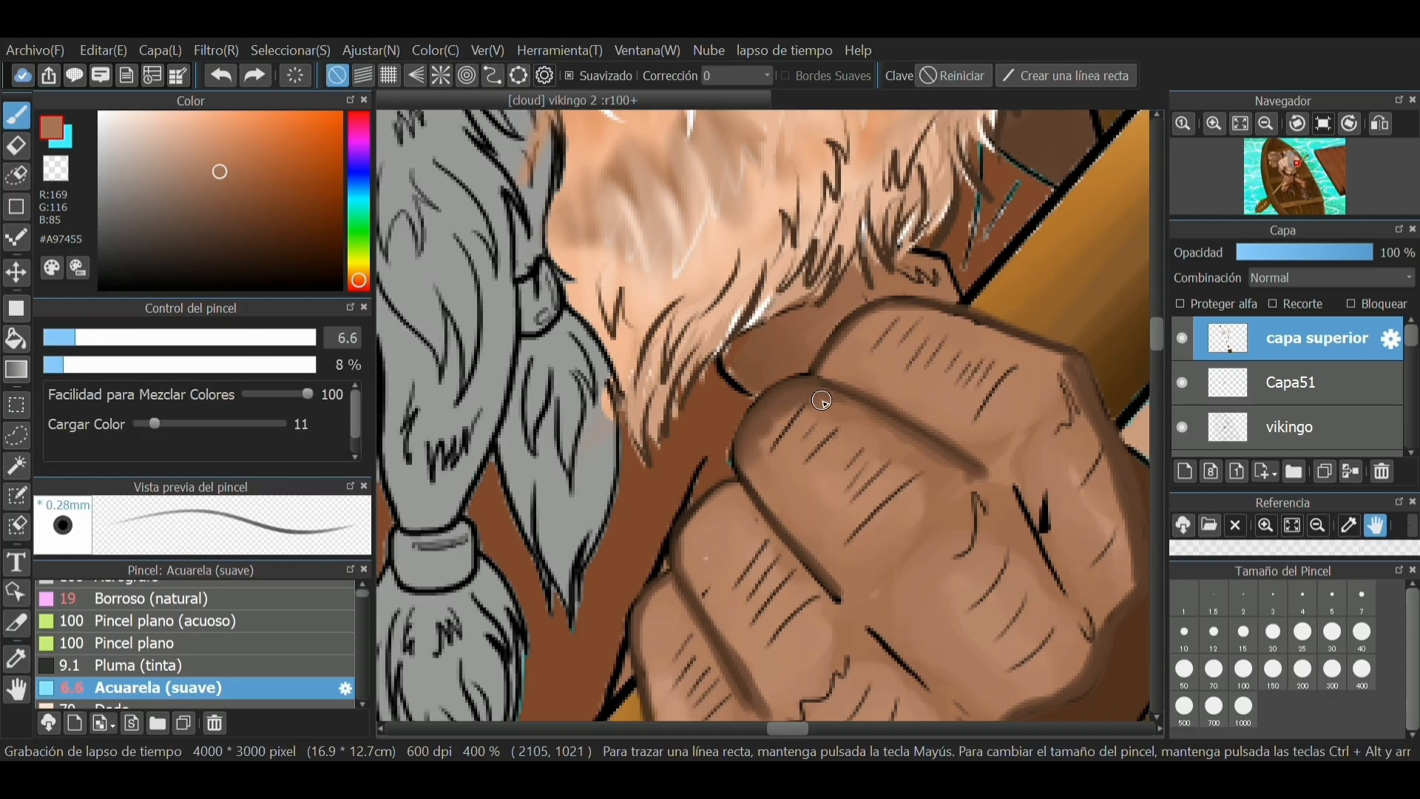
Set colour mixing to 42 and colour loading to 5, and blend the inner edges of the second, third and lowest fingers in #A97455
left_click_drag(155, 424, 147, 421)
left_click_drag(308, 393, 273, 393)
mouse_move(768, 451)
left_mouse_down()
mouse_move(765, 463)
mouse_move(775, 426)
mouse_move(827, 406)
mouse_move(873, 416)
mouse_move(955, 474)
mouse_move(812, 418)
mouse_move(756, 474)
mouse_move(845, 587)
left_mouse_up()
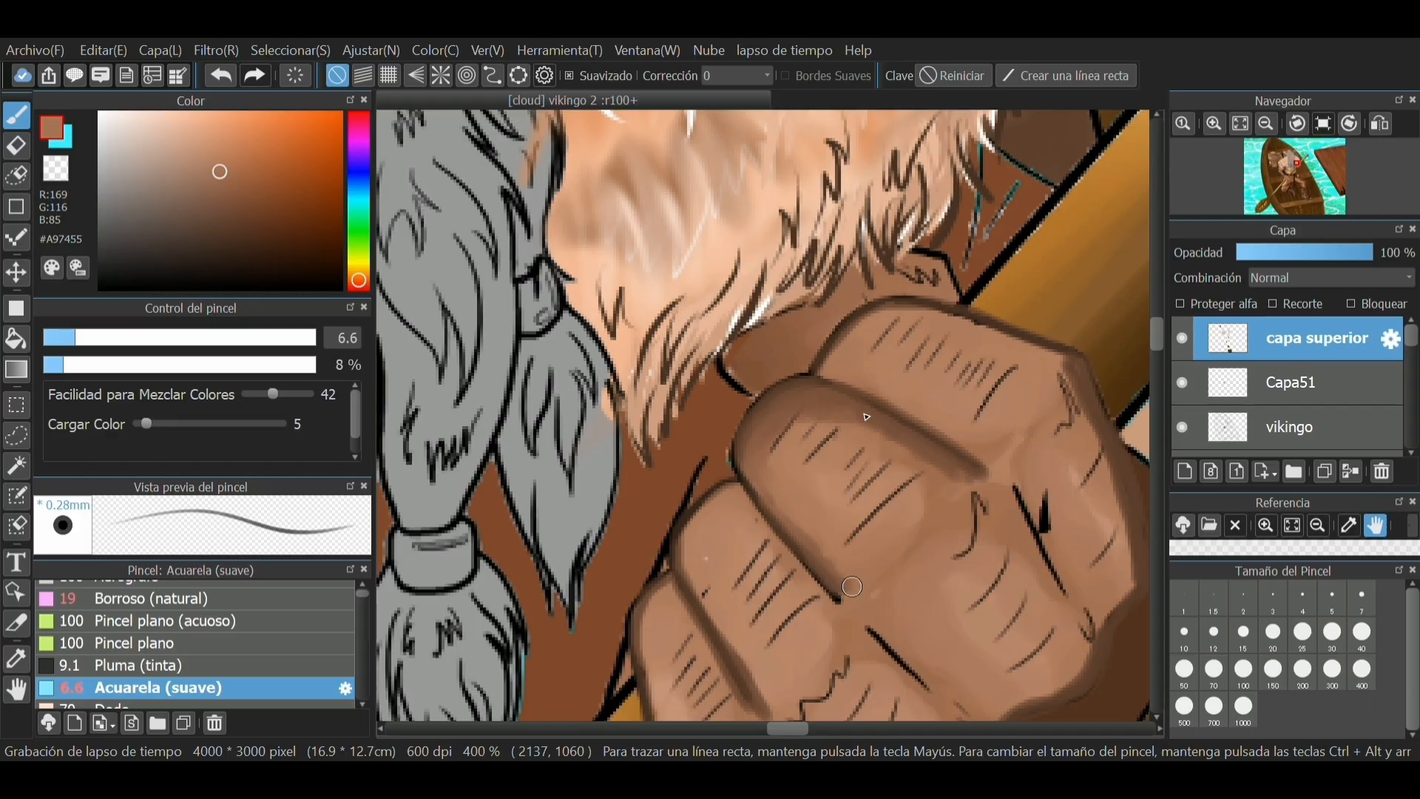
mouse_move(711, 501)
left_mouse_down()
mouse_move(685, 534)
mouse_move(679, 591)
mouse_move(774, 708)
left_mouse_up()
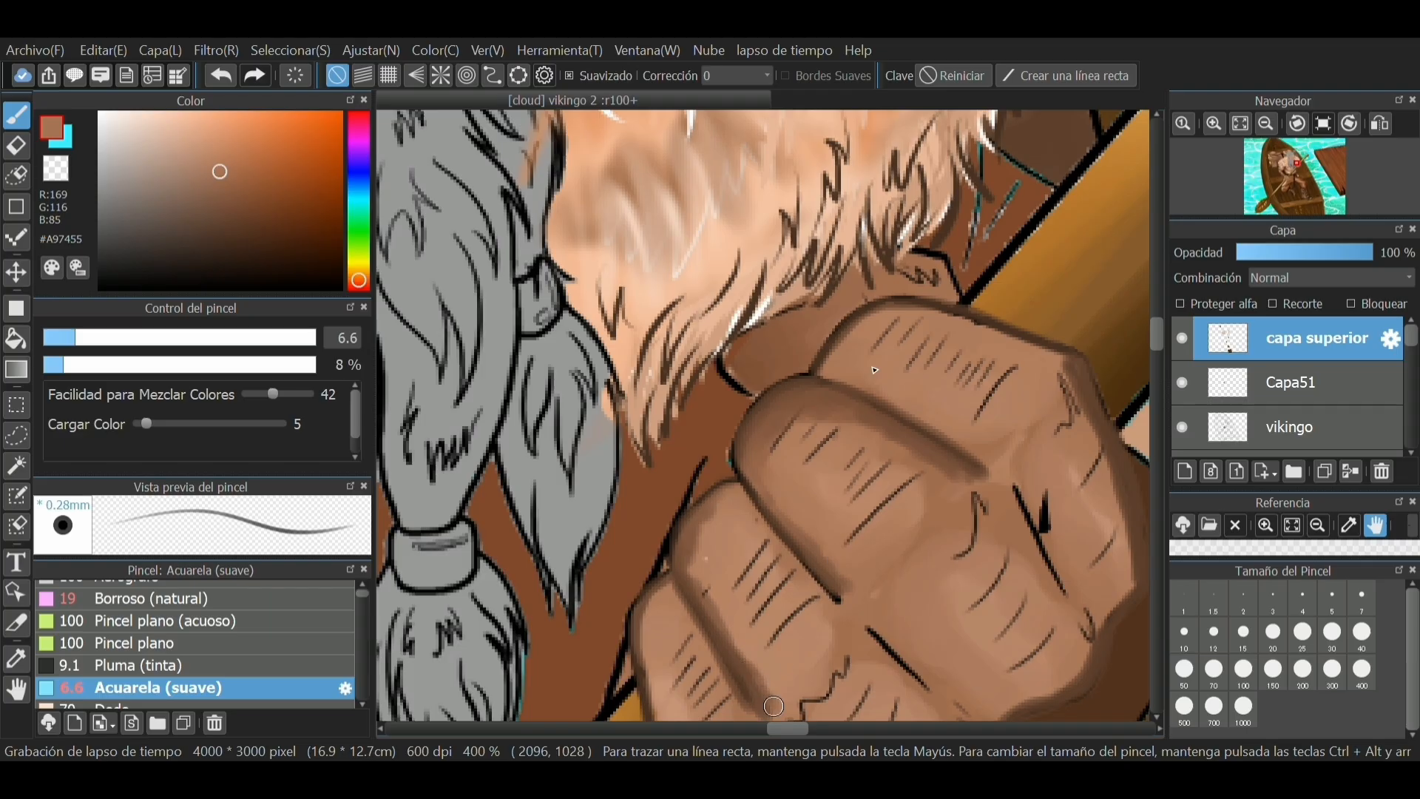
left_click_drag(1161, 367, 1166, 365)
mouse_move(664, 387)
left_mouse_down()
mouse_move(645, 423)
mouse_move(670, 553)
mouse_move(714, 600)
mouse_move(860, 641)
left_mouse_up()
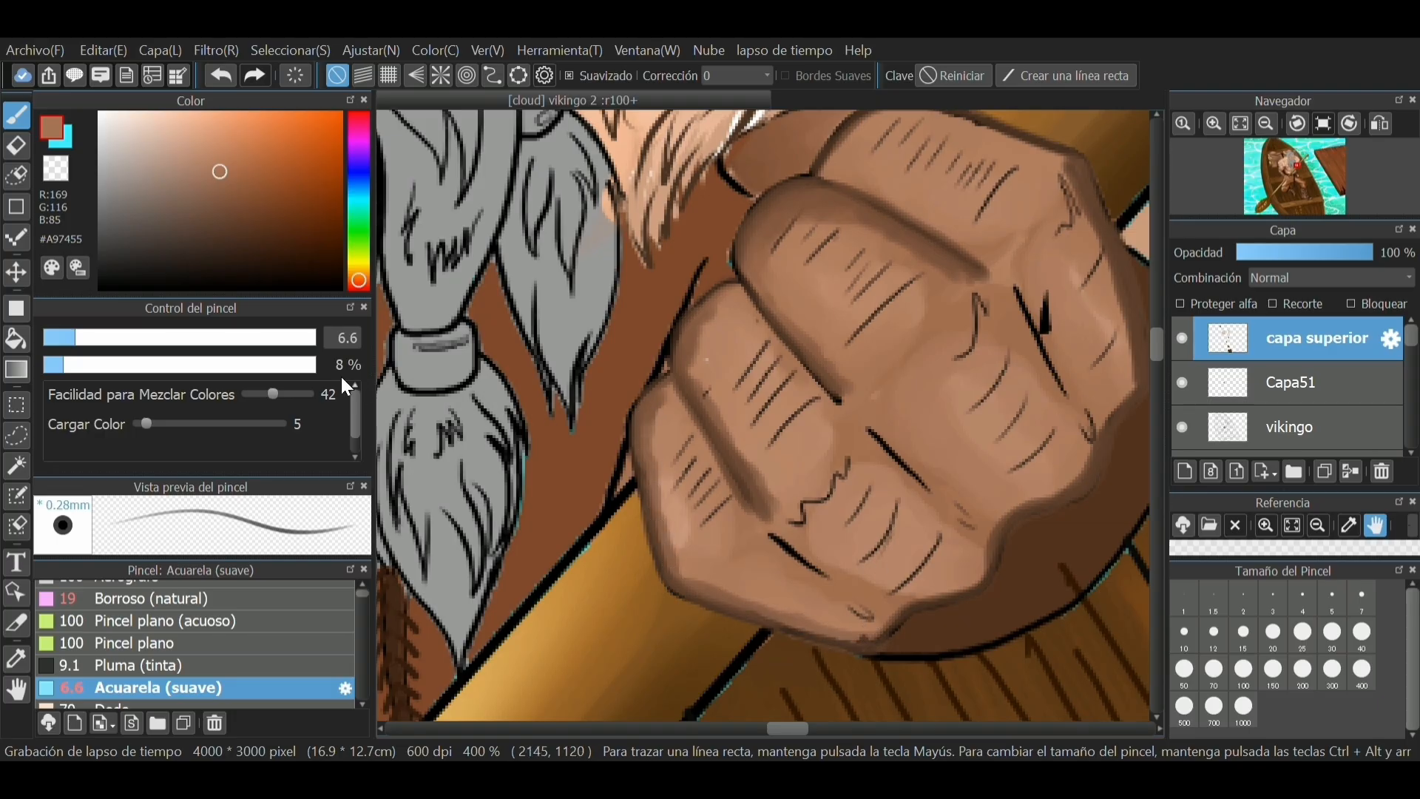
Soften the shading along the two lower fingers in sampled #B78365 using the Acuarela brush at size 10.7 and 4% opacity
left_click_drag(70, 339, 94, 341)
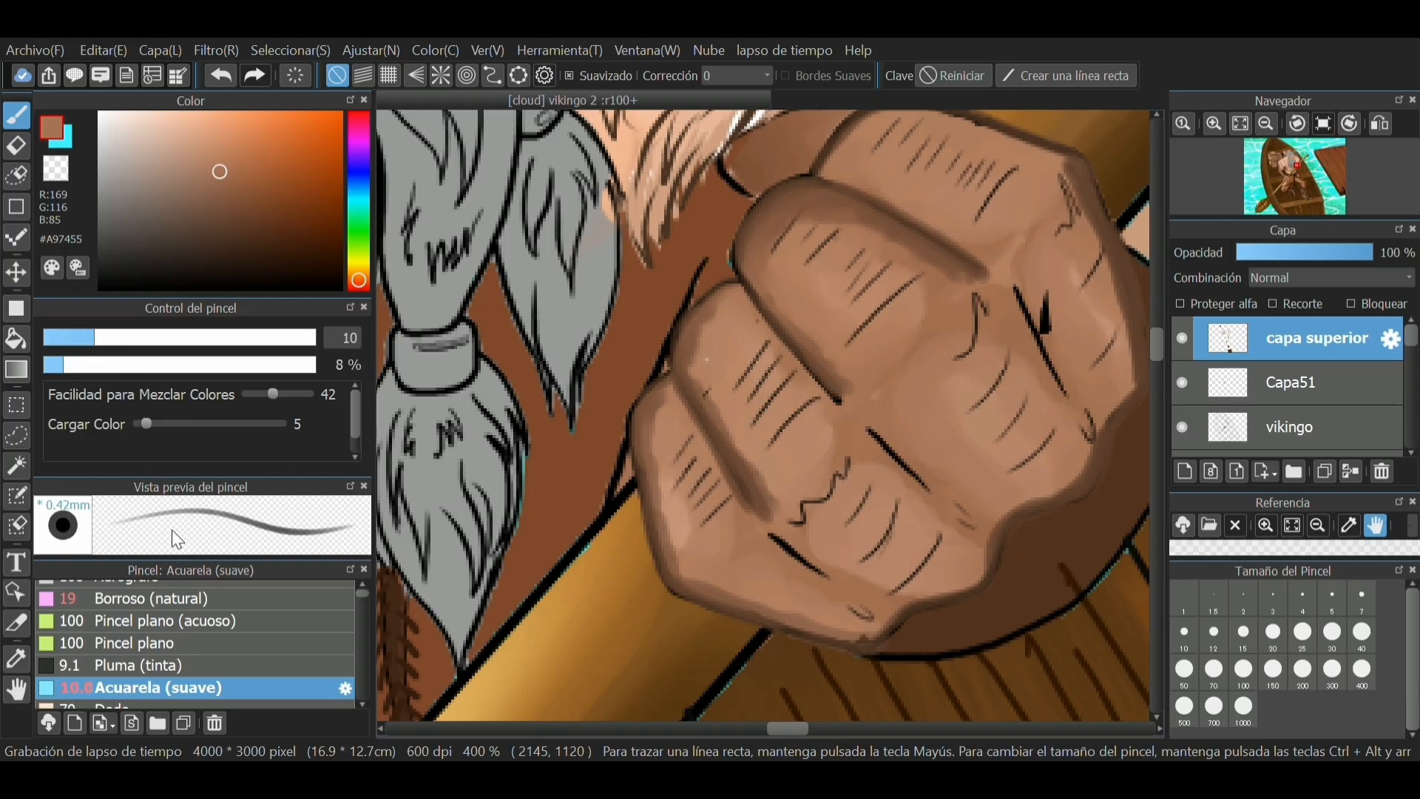
scroll(363, 597, "down", 4)
left_click(276, 606)
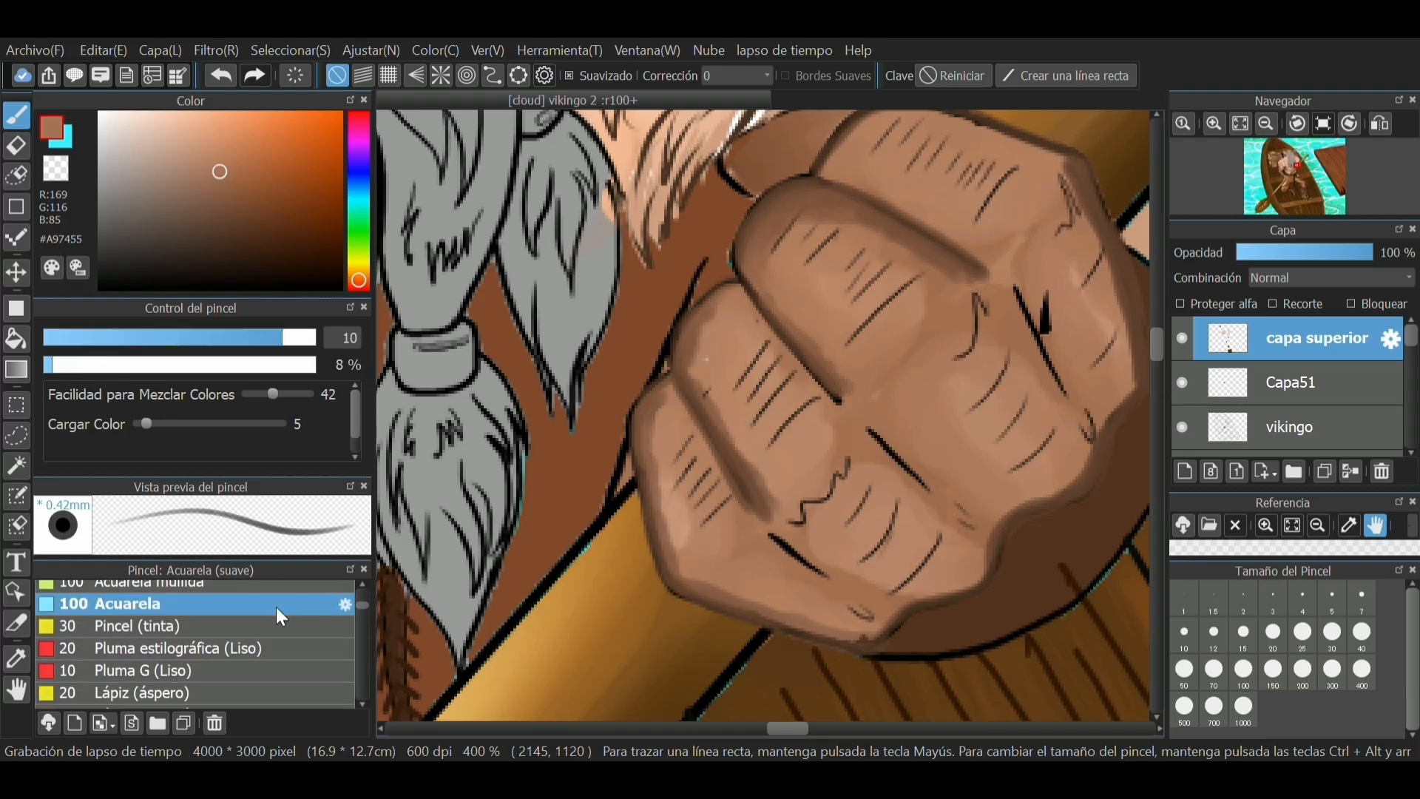
left_click_drag(237, 338, 111, 318)
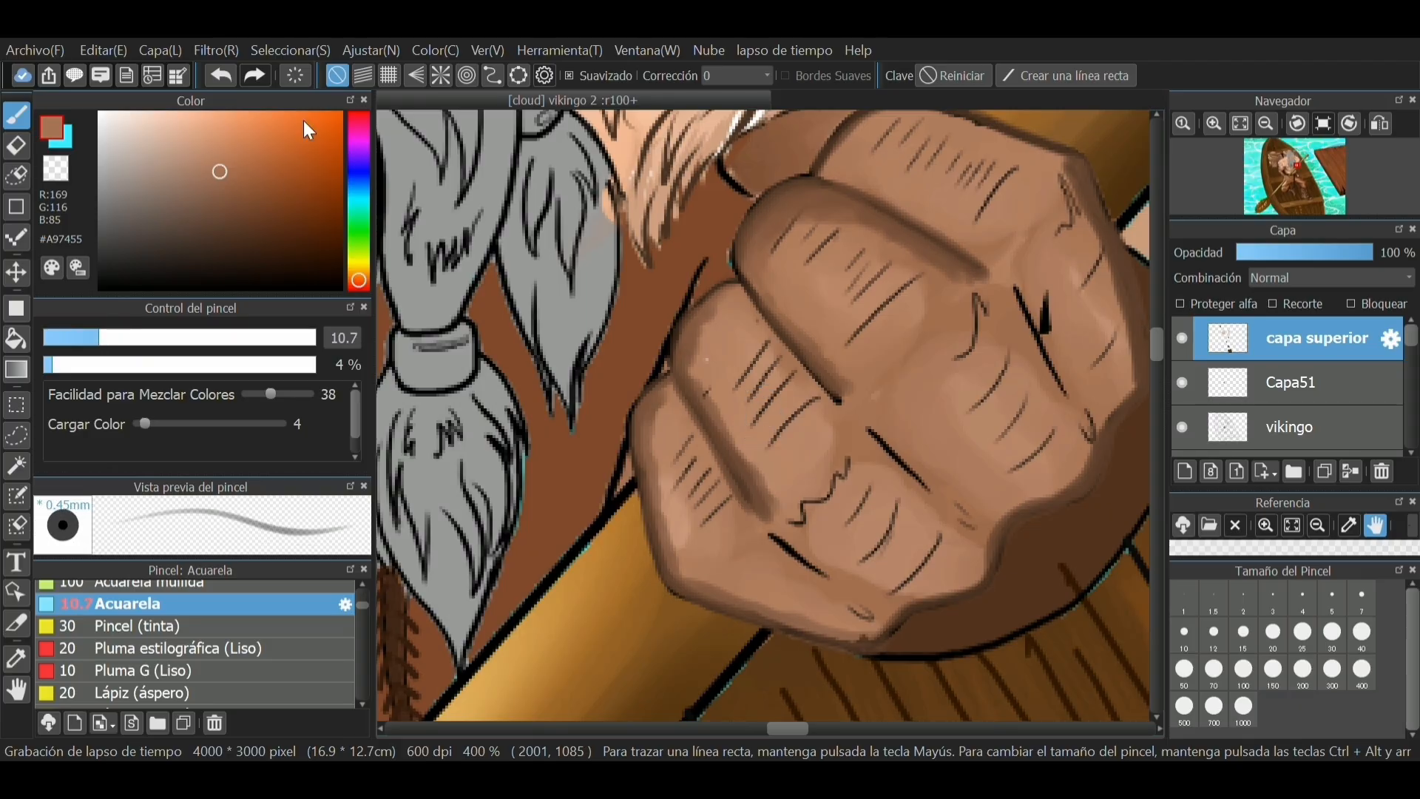
key("i")
left_click(714, 358)
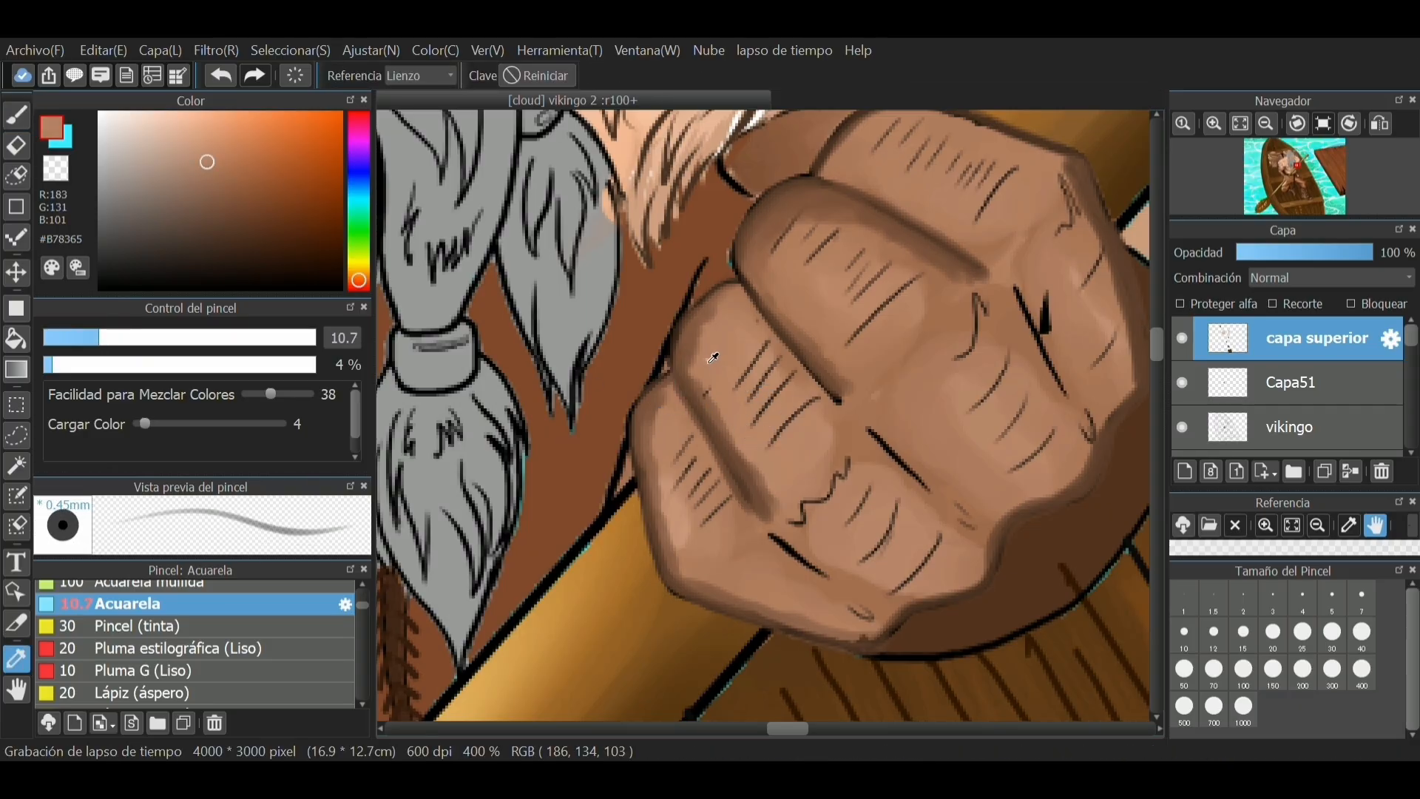
key("b")
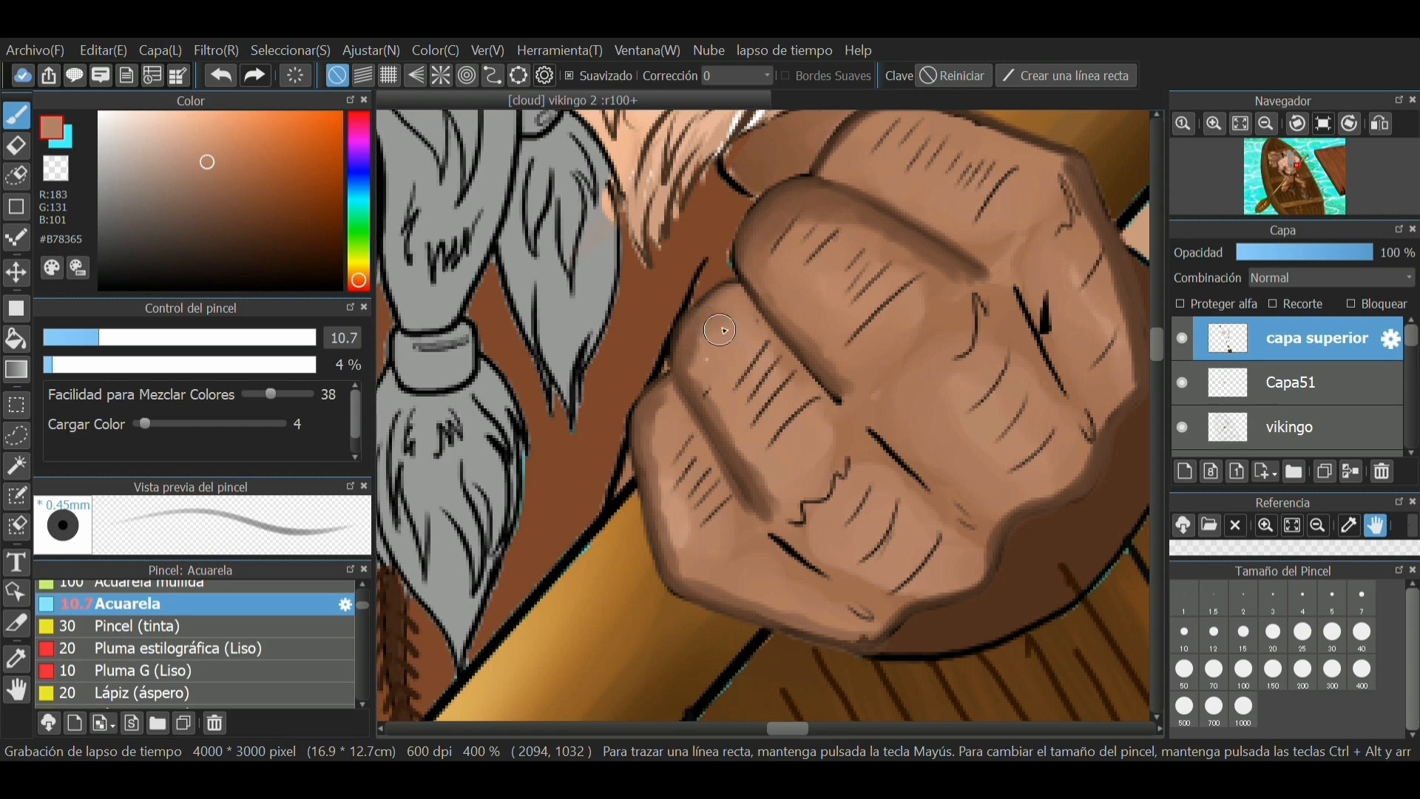
mouse_move(701, 337)
left_mouse_down()
mouse_move(695, 368)
mouse_move(765, 480)
left_mouse_up()
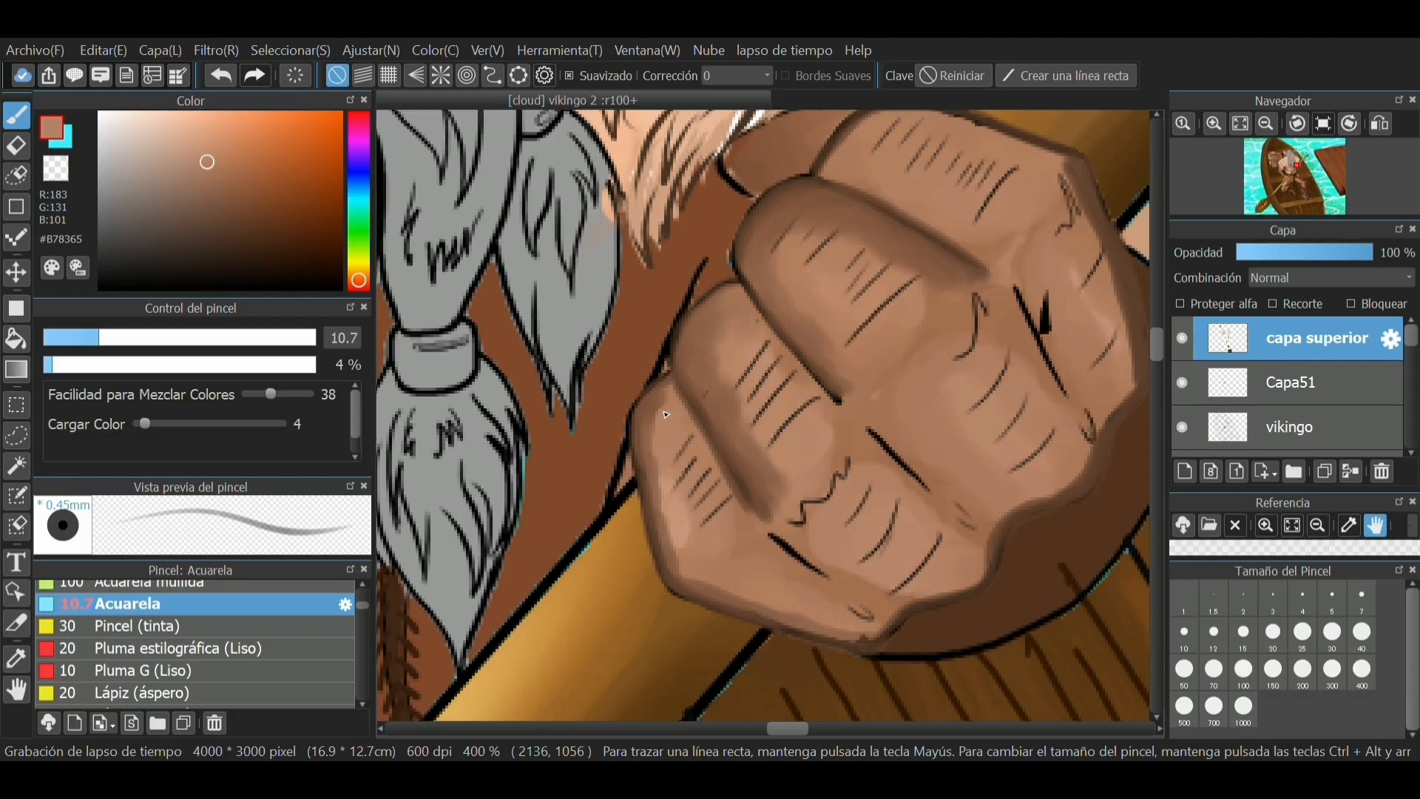
mouse_move(668, 407)
left_mouse_down()
mouse_move(650, 433)
mouse_move(685, 578)
mouse_move(807, 626)
left_mouse_up()
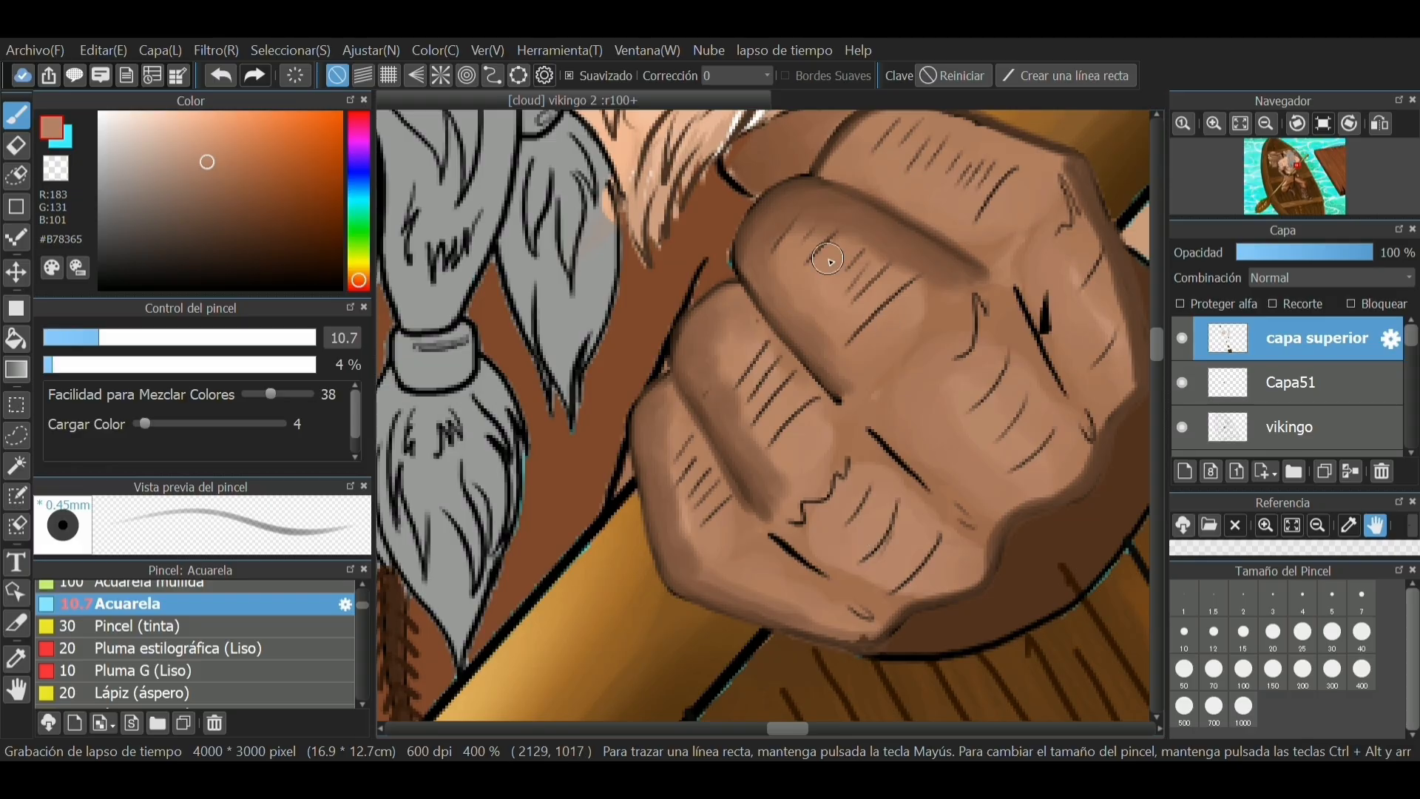
Blend the dark crease between the uppermost and second fingers in #B78365 at brush size 7.5 and 4% opacity
left_click(80, 337)
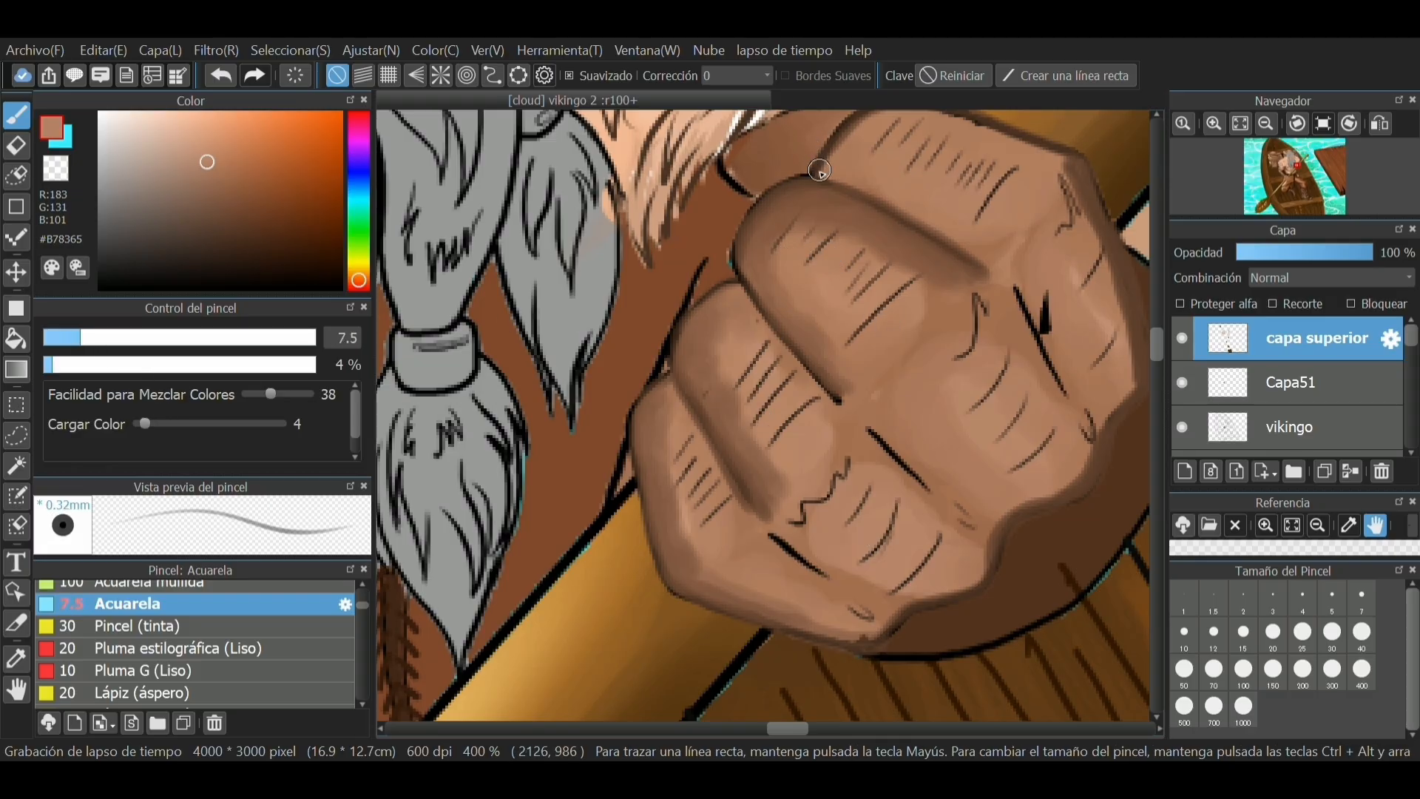
mouse_move(866, 122)
left_mouse_down()
mouse_move(995, 133)
mouse_move(1066, 169)
mouse_move(962, 122)
mouse_move(873, 130)
mouse_move(822, 174)
mouse_move(952, 224)
left_mouse_up()
mouse_move(862, 192)
left_mouse_down()
mouse_move(950, 222)
mouse_move(838, 178)
mouse_move(991, 273)
left_mouse_up()
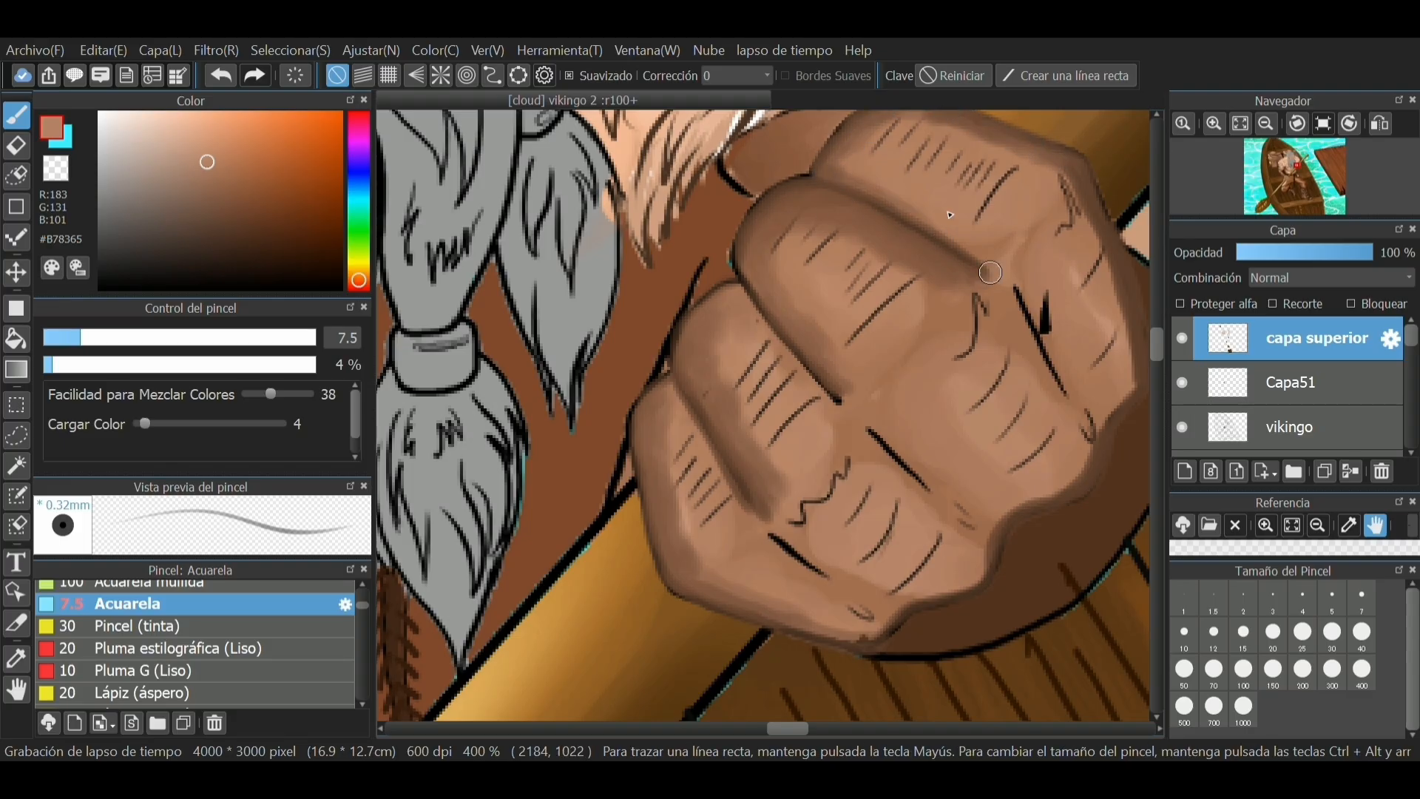
left_click_drag(863, 176, 1017, 284)
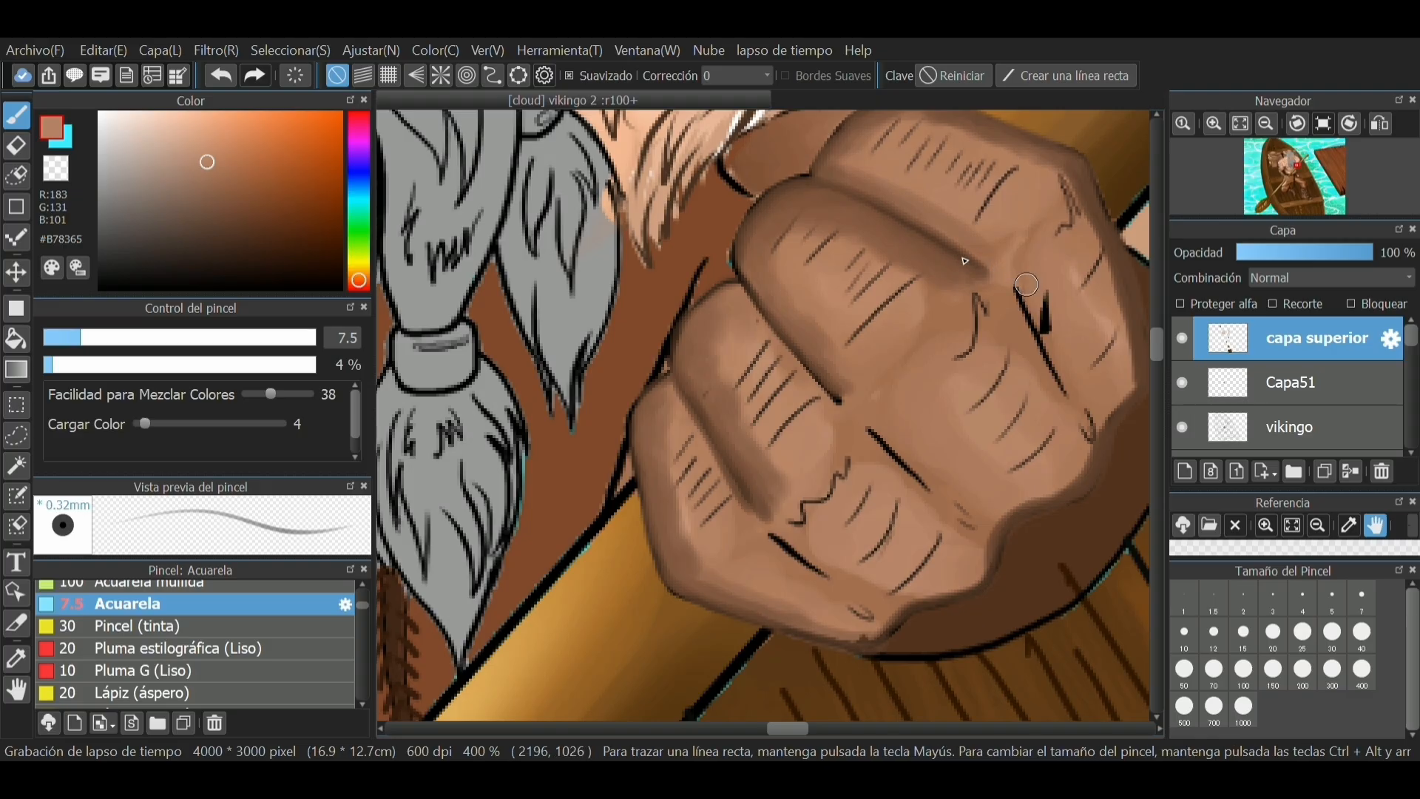
Sample #B37F60 and blend the uppermost finger and the back of the hand beside the oar at brush size 10.2 and 4% opacity
left_click(97, 338)
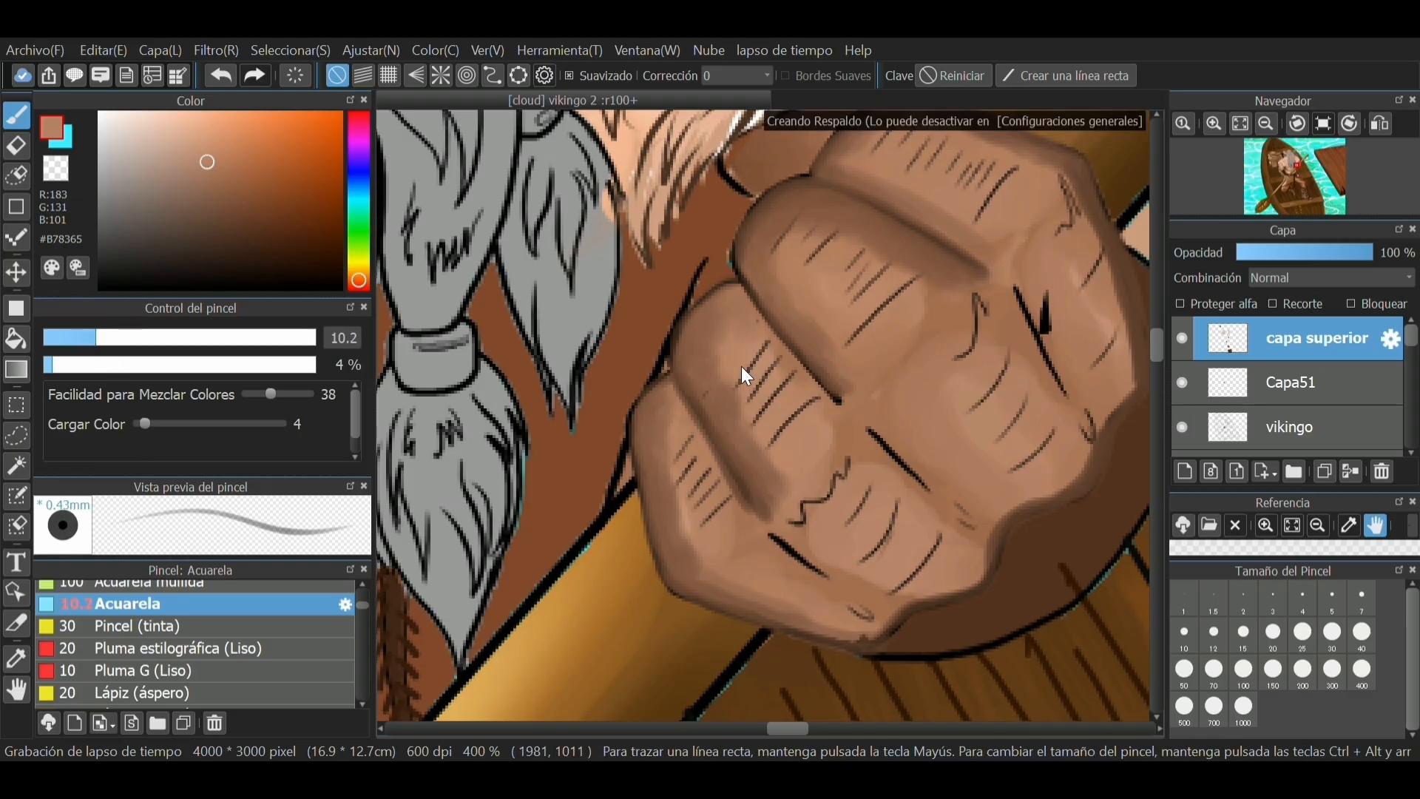
key("i")
scroll(749, 346, "down", 2)
scroll(835, 278, "up", 2)
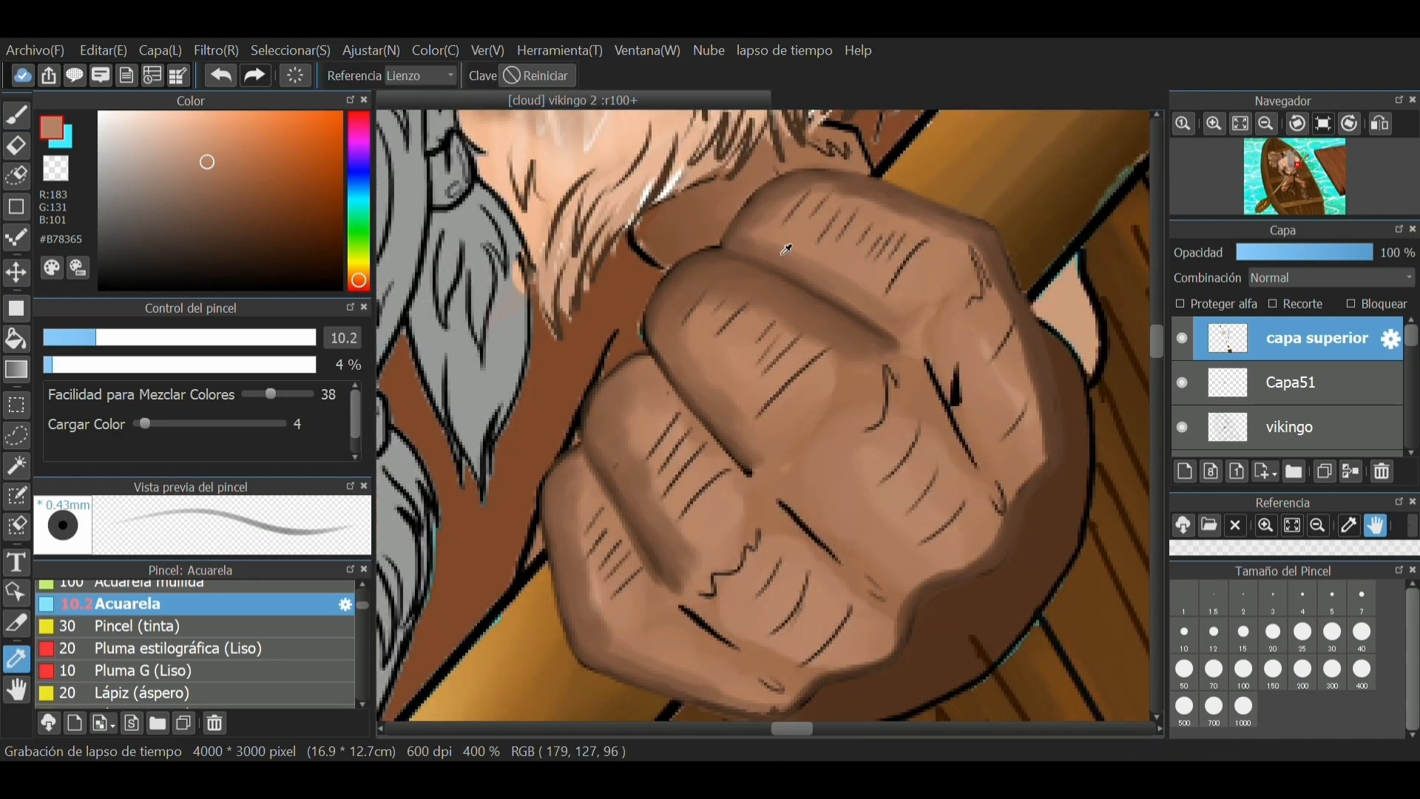
left_click(782, 256)
key("b")
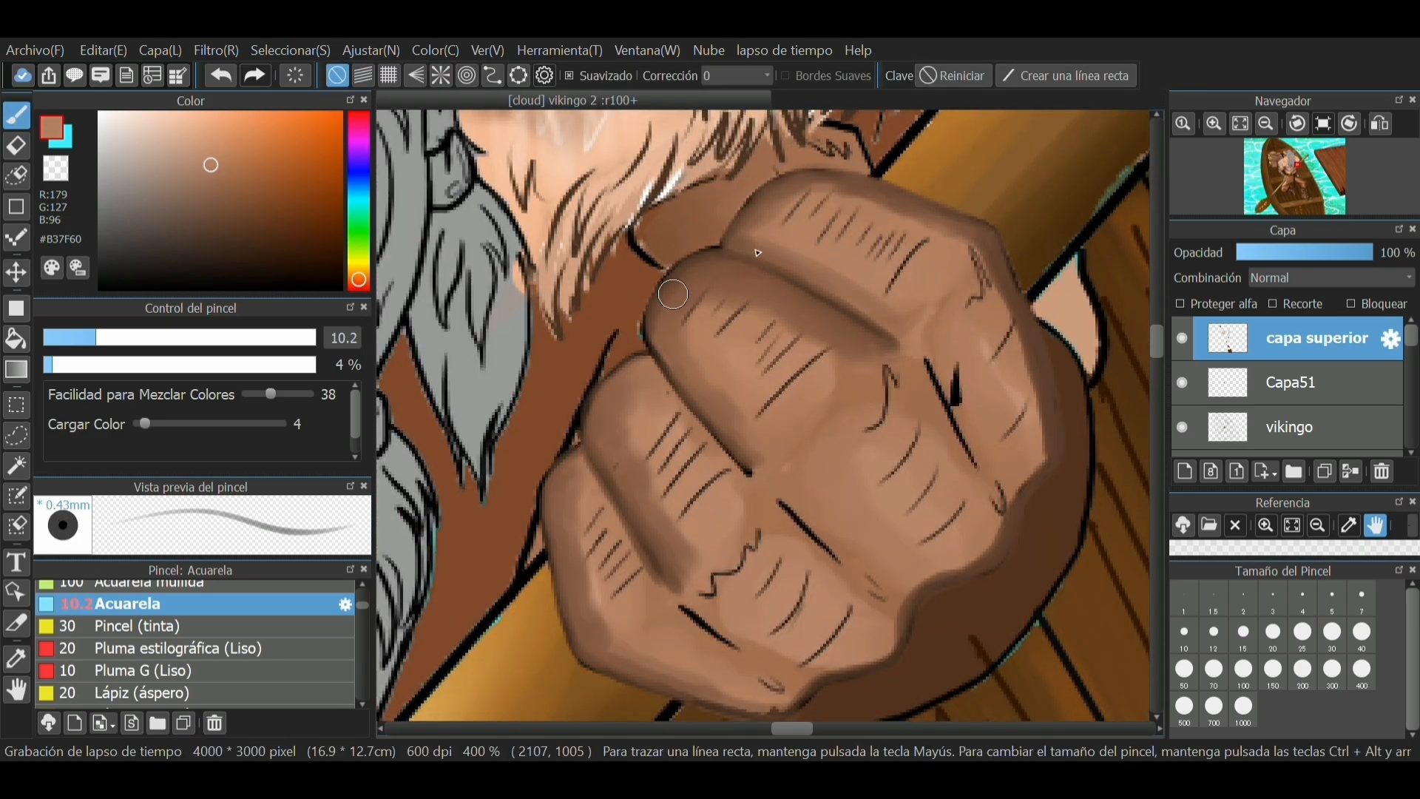
mouse_move(780, 204)
left_mouse_down()
mouse_move(829, 185)
mouse_move(961, 250)
mouse_move(914, 217)
mouse_move(926, 312)
mouse_move(790, 254)
left_mouse_up()
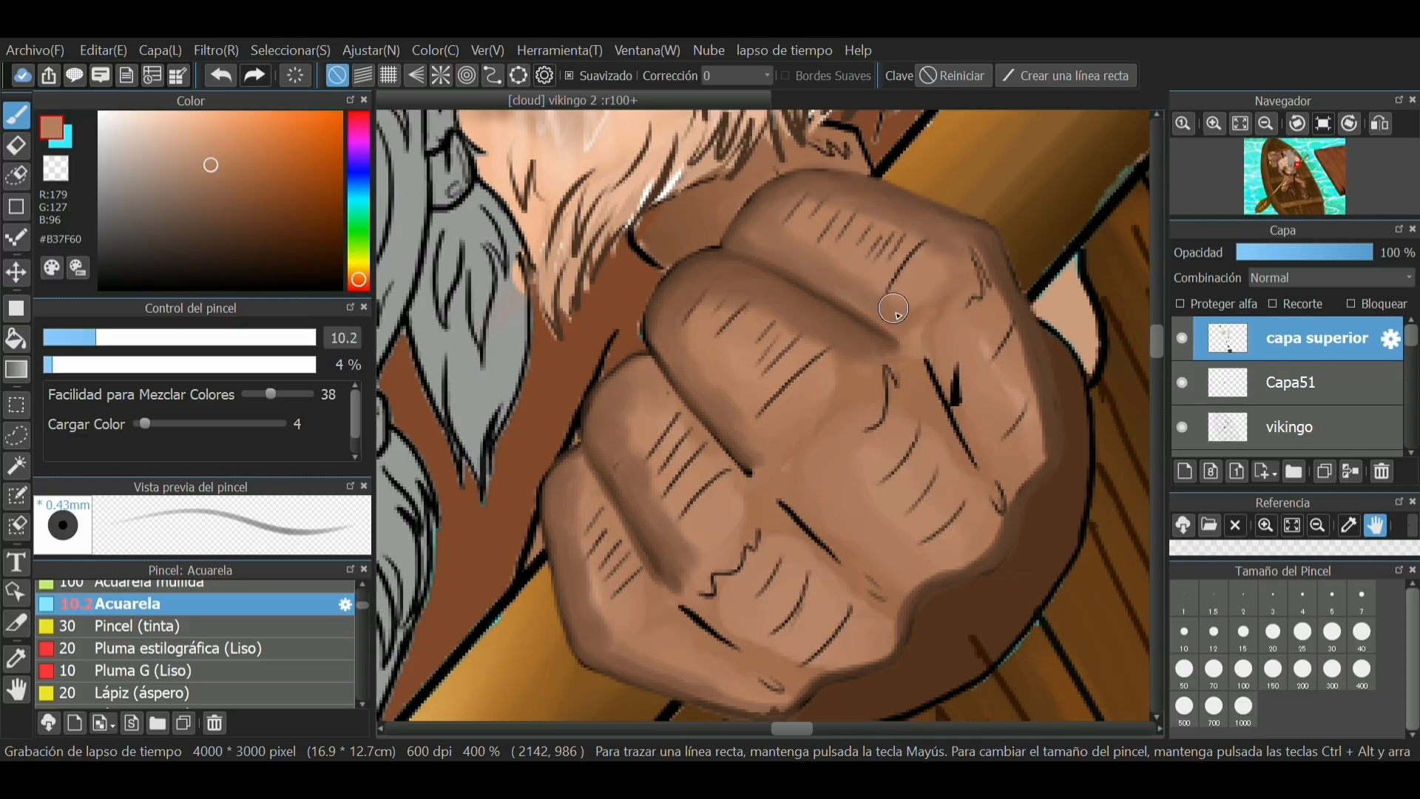
mouse_move(894, 308)
left_mouse_down()
mouse_move(933, 301)
mouse_move(963, 237)
mouse_move(1016, 333)
mouse_move(1040, 452)
left_mouse_up()
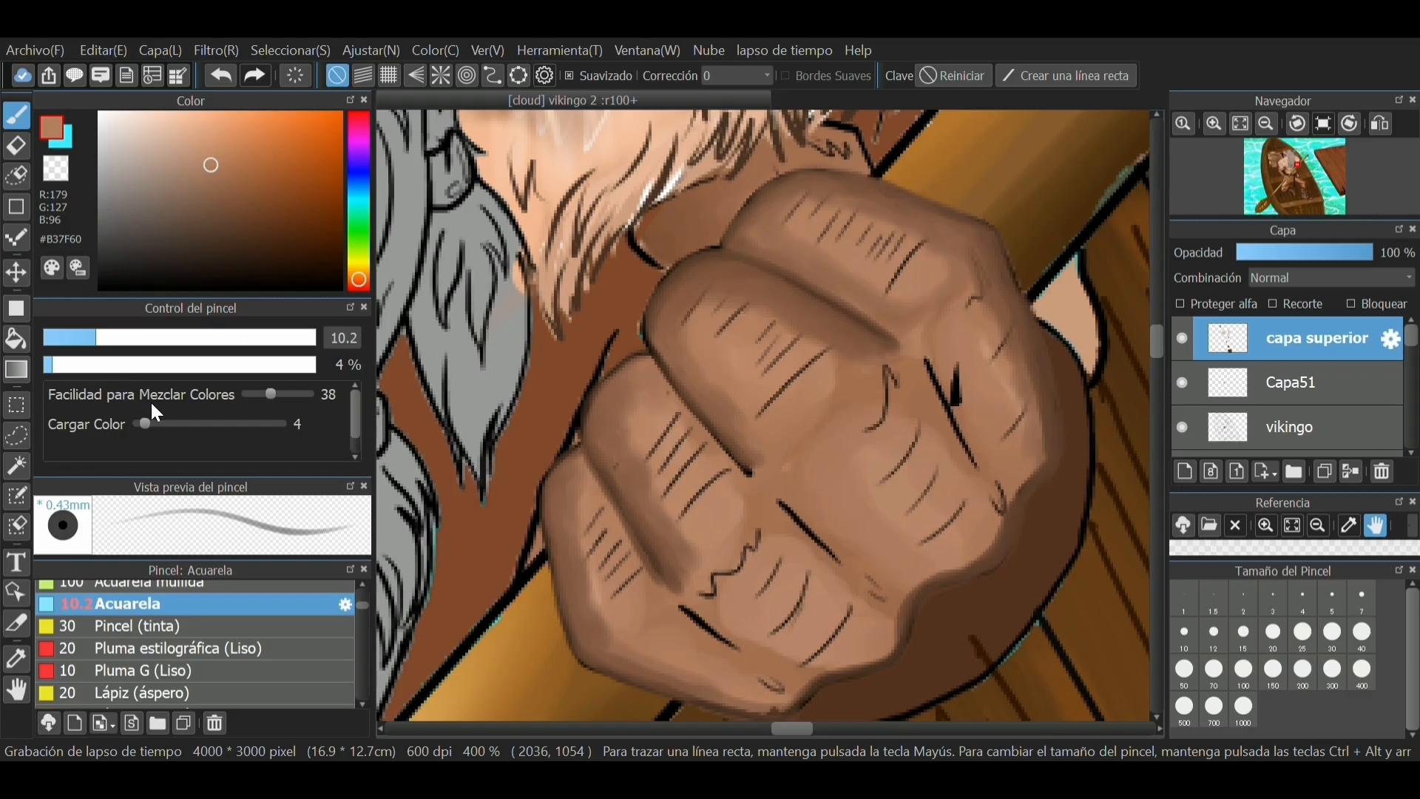
Set colour loading to 14 and paint over the wrinkle lines along the hand's outer edge with sampled #B37F61 at size 10.2
left_click_drag(147, 424, 159, 424)
left_click(17, 659)
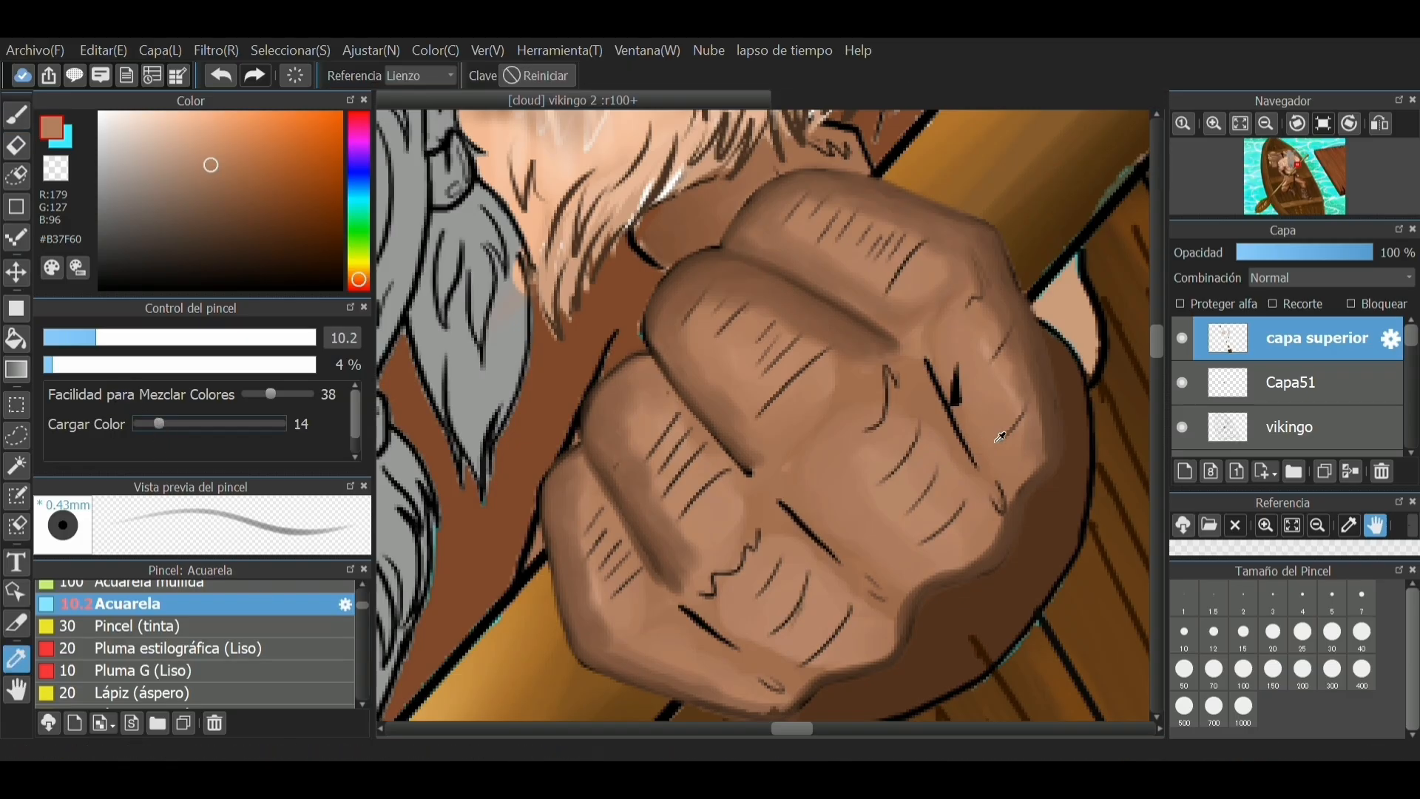
left_click(527, 279)
left_click(16, 116)
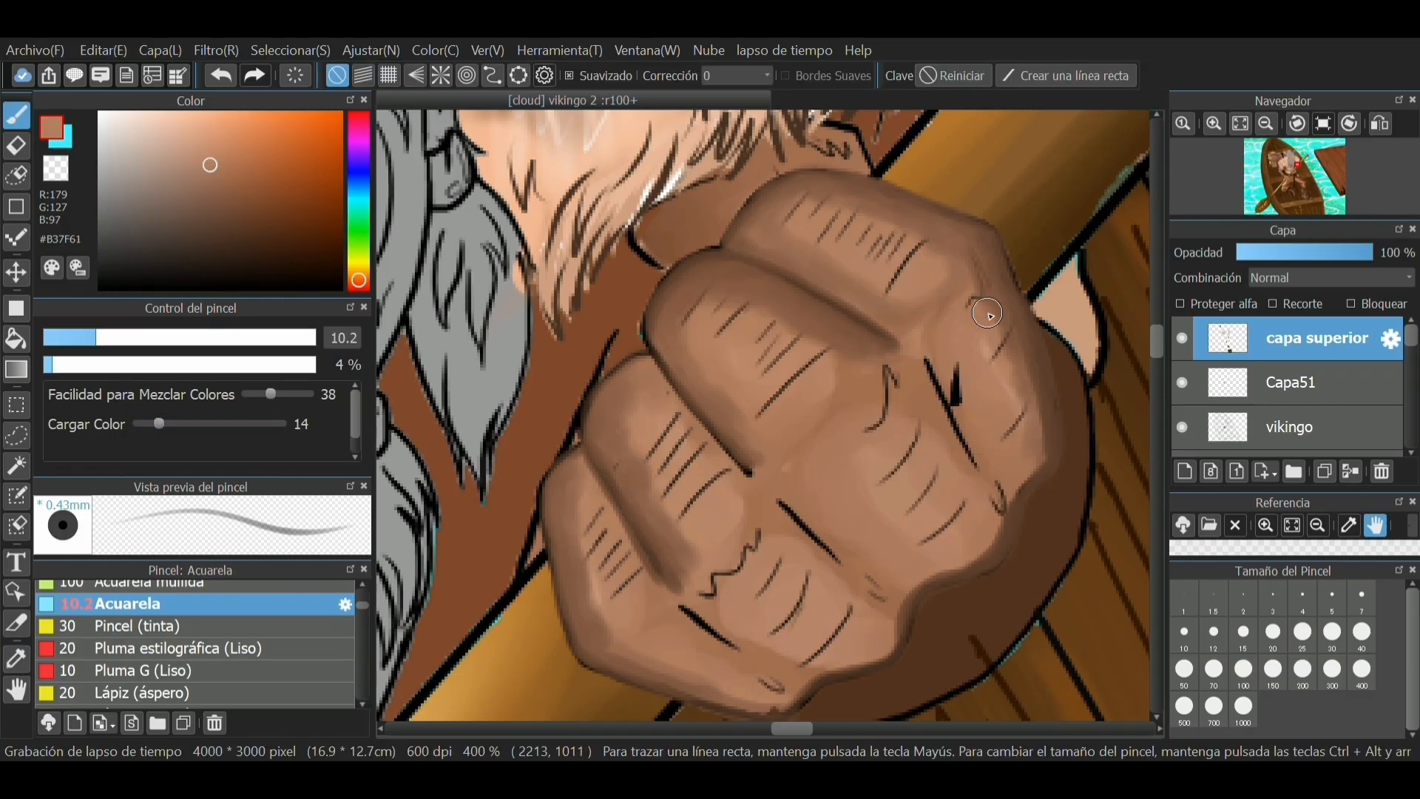
mouse_move(993, 361)
left_mouse_down()
mouse_move(1041, 443)
mouse_move(1013, 492)
mouse_move(1038, 468)
mouse_move(973, 555)
mouse_move(995, 543)
mouse_move(935, 576)
mouse_move(979, 553)
mouse_move(961, 557)
mouse_move(961, 543)
mouse_move(1022, 445)
mouse_move(993, 348)
mouse_move(997, 288)
mouse_move(1041, 408)
mouse_move(1041, 455)
mouse_move(1017, 501)
mouse_move(1015, 421)
mouse_move(994, 377)
left_mouse_up()
left_click_drag(981, 299, 983, 320)
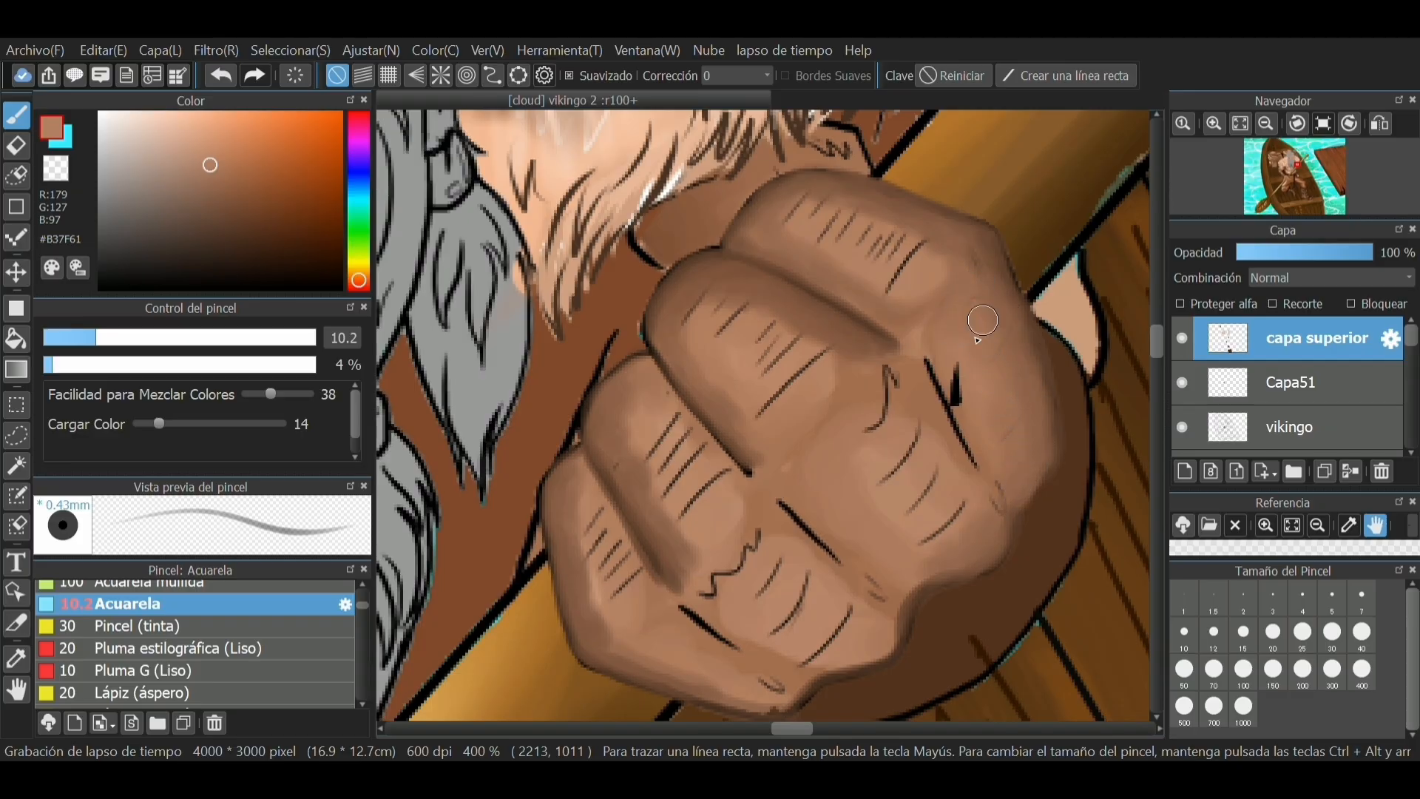
Paint over the remaining wrinkle lines on the hand's outer edge and two upper fingers in #B37F61 at brush size 10.2
mouse_move(1017, 466)
left_mouse_down()
mouse_move(993, 510)
mouse_move(924, 543)
mouse_move(948, 549)
mouse_move(923, 535)
mouse_move(944, 508)
mouse_move(905, 500)
mouse_move(904, 448)
mouse_move(889, 477)
mouse_move(913, 419)
mouse_move(870, 435)
mouse_move(886, 402)
left_mouse_up()
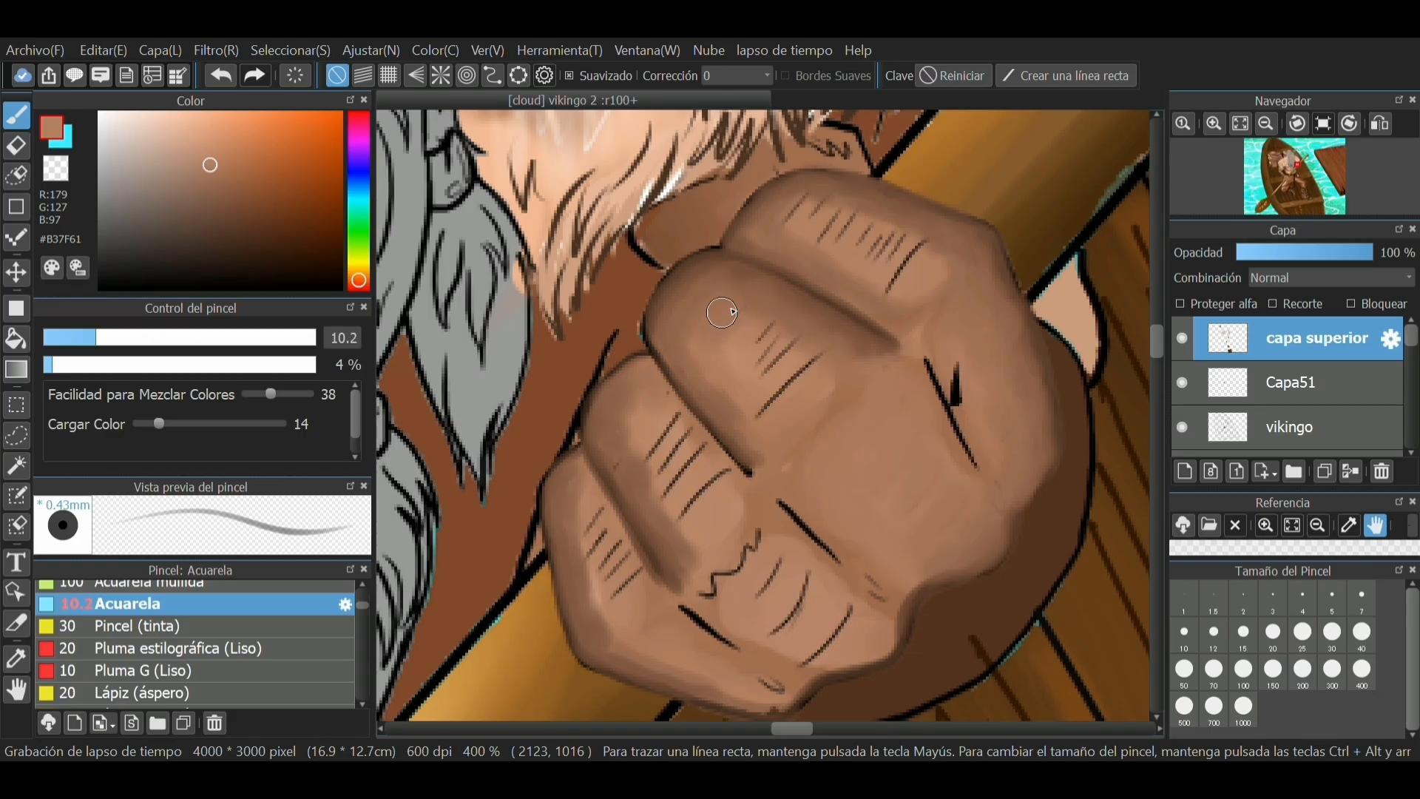
left_click_drag(773, 331, 784, 385)
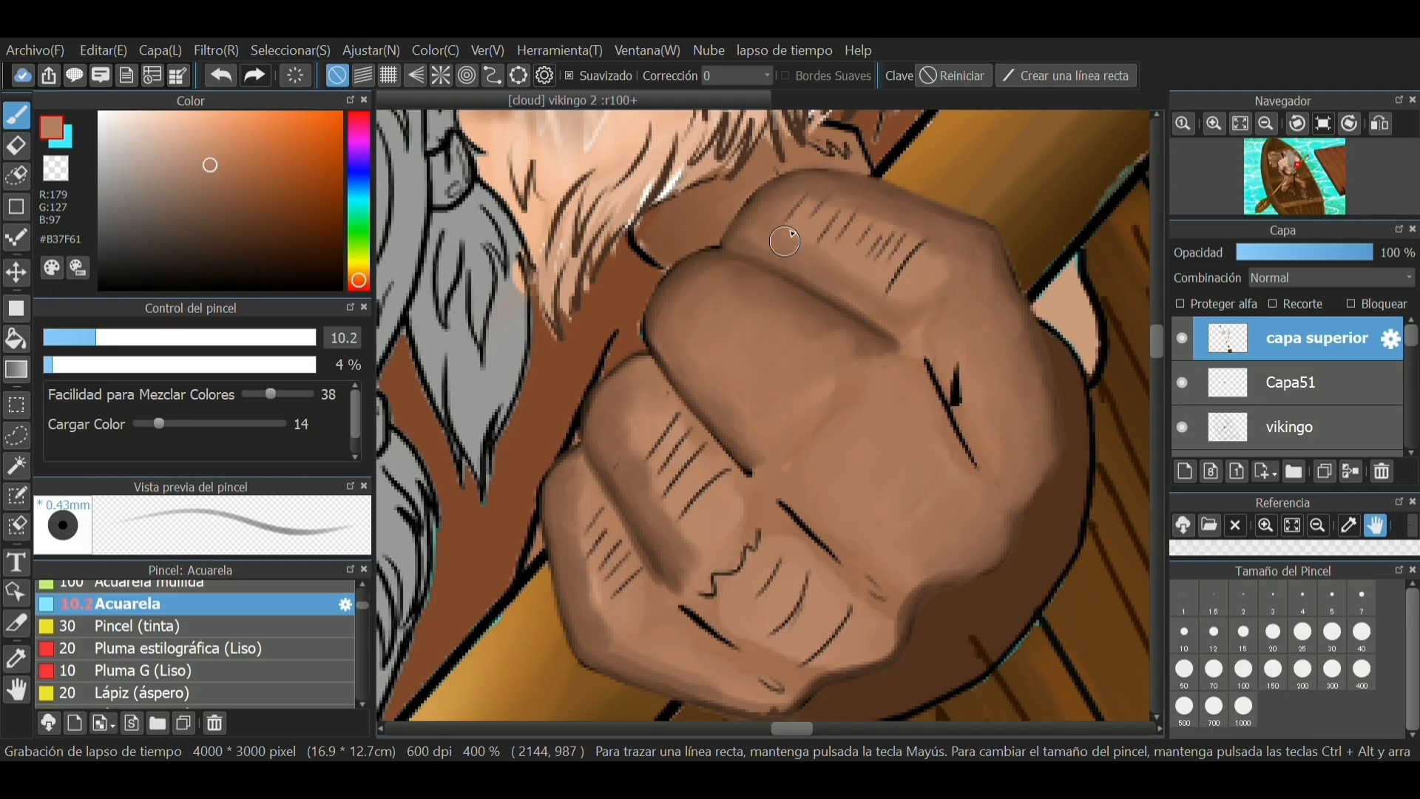
mouse_move(793, 219)
left_mouse_down()
mouse_move(812, 195)
mouse_move(817, 216)
mouse_move(873, 207)
mouse_move(861, 242)
mouse_move(903, 221)
mouse_move(904, 242)
mouse_move(923, 247)
mouse_move(911, 272)
mouse_move(940, 265)
mouse_move(890, 297)
mouse_move(902, 266)
mouse_move(853, 234)
left_mouse_up()
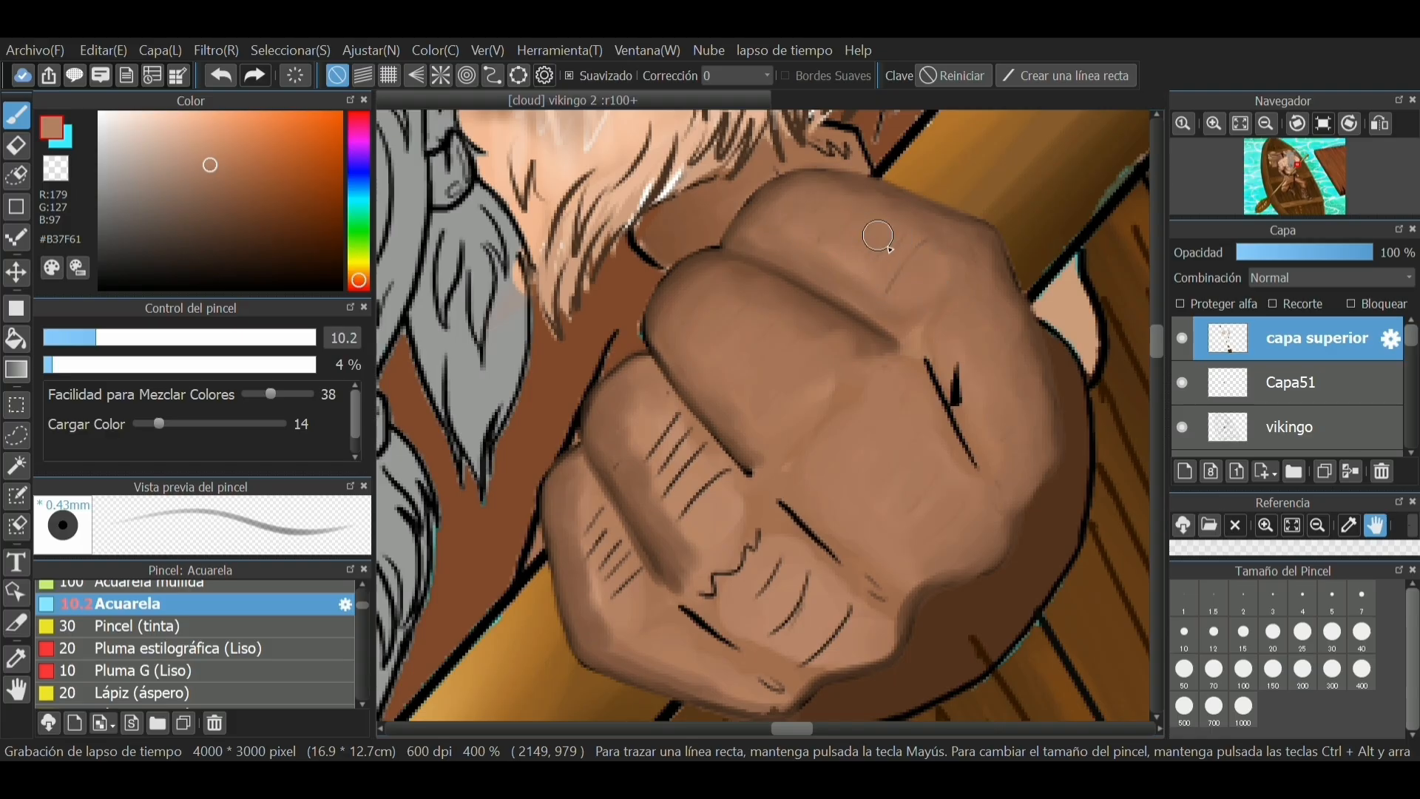
mouse_move(905, 266)
left_mouse_down()
mouse_move(833, 255)
mouse_move(773, 213)
left_mouse_up()
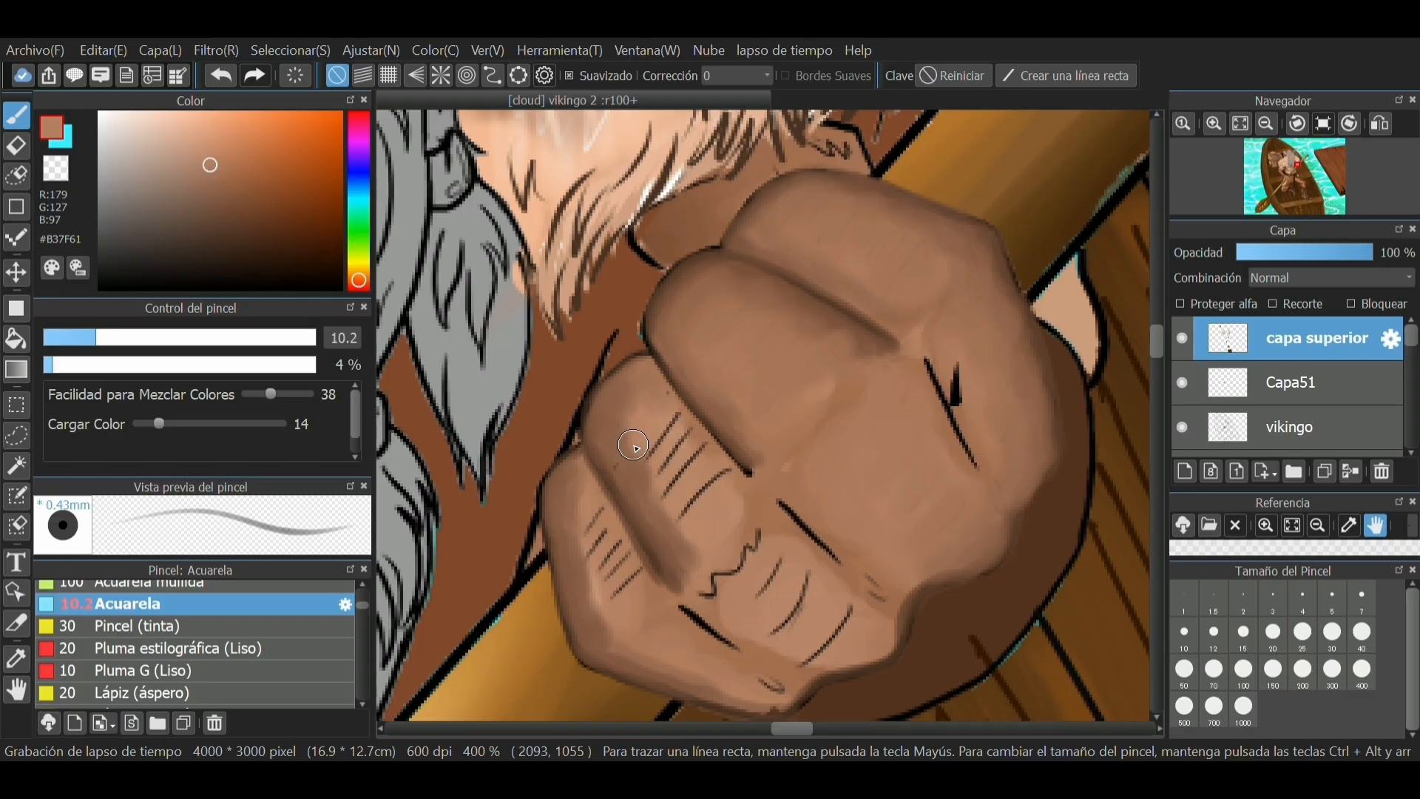
Cover the wrinkle lines on the two lower fingers and their knuckles with #B37F61 at brush size 10.2 and 4% opacity
mouse_move(633, 446)
left_mouse_down()
mouse_move(647, 418)
mouse_move(623, 426)
mouse_move(675, 429)
mouse_move(649, 487)
mouse_move(702, 499)
mouse_move(705, 568)
mouse_move(725, 552)
mouse_move(718, 479)
mouse_move(702, 486)
mouse_move(668, 449)
mouse_move(669, 429)
mouse_move(696, 442)
mouse_move(673, 479)
mouse_move(712, 475)
mouse_move(691, 503)
mouse_move(703, 445)
left_mouse_up()
mouse_move(634, 400)
left_mouse_down()
mouse_move(600, 441)
mouse_move(668, 547)
mouse_move(733, 566)
mouse_move(708, 593)
mouse_move(756, 552)
mouse_move(737, 580)
mouse_move(777, 563)
mouse_move(769, 588)
mouse_move(787, 564)
mouse_move(794, 615)
mouse_move(797, 589)
mouse_move(785, 606)
mouse_move(807, 580)
mouse_move(771, 634)
mouse_move(812, 581)
mouse_move(786, 617)
mouse_move(766, 615)
mouse_move(773, 592)
mouse_move(748, 567)
mouse_move(705, 588)
mouse_move(748, 539)
mouse_move(802, 585)
mouse_move(808, 657)
mouse_move(852, 611)
mouse_move(806, 657)
left_mouse_up()
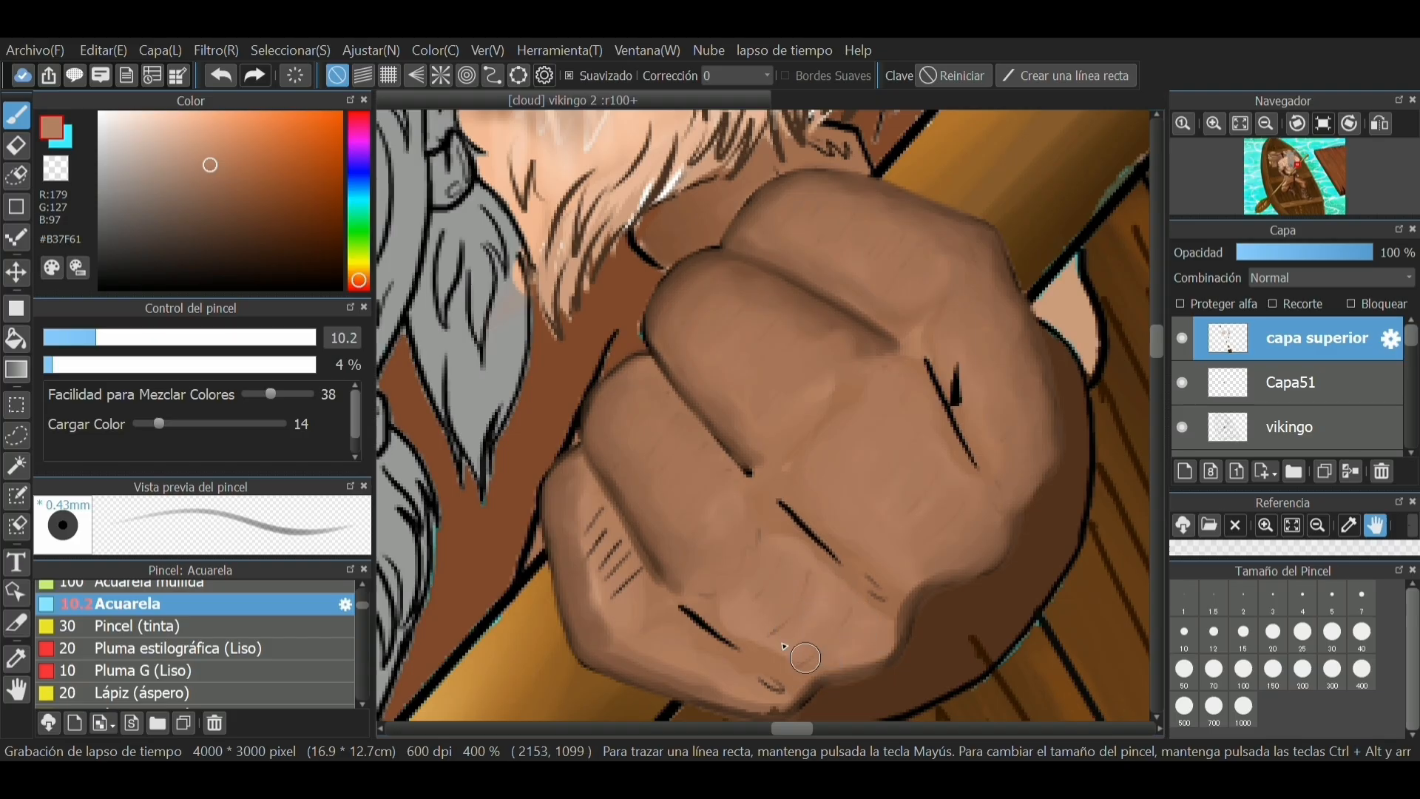
left_click_drag(722, 611, 736, 624)
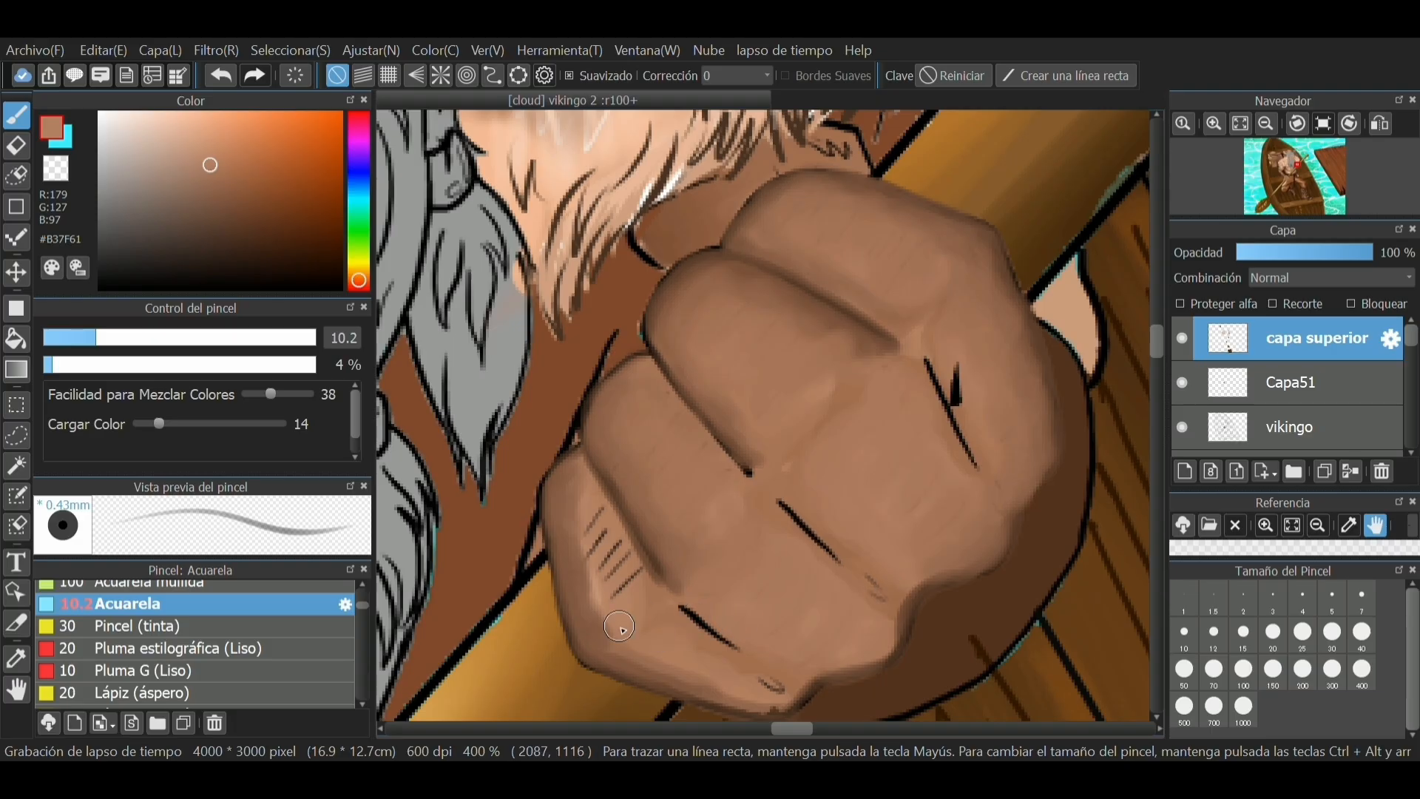
mouse_move(578, 560)
left_mouse_down()
mouse_move(610, 541)
mouse_move(602, 580)
mouse_move(631, 568)
mouse_move(626, 587)
mouse_move(572, 527)
mouse_move(579, 487)
mouse_move(633, 577)
left_mouse_up()
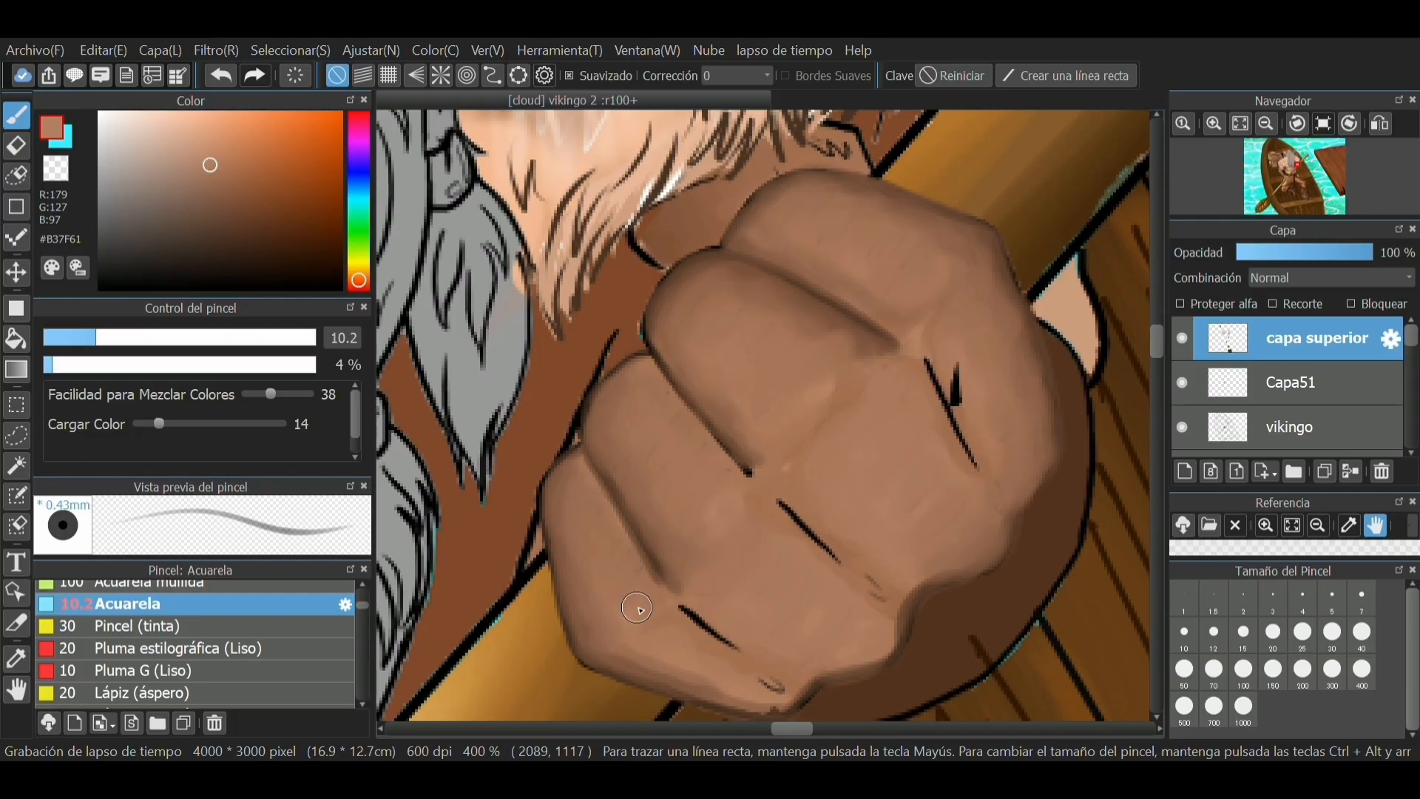
mouse_move(719, 671)
left_mouse_down()
mouse_move(777, 689)
mouse_move(764, 682)
mouse_move(799, 675)
left_mouse_up()
Erase the leftover black crease strokes across the back of the hand on the vikingo layer with the eraser at size 7.2
left_click(1291, 430)
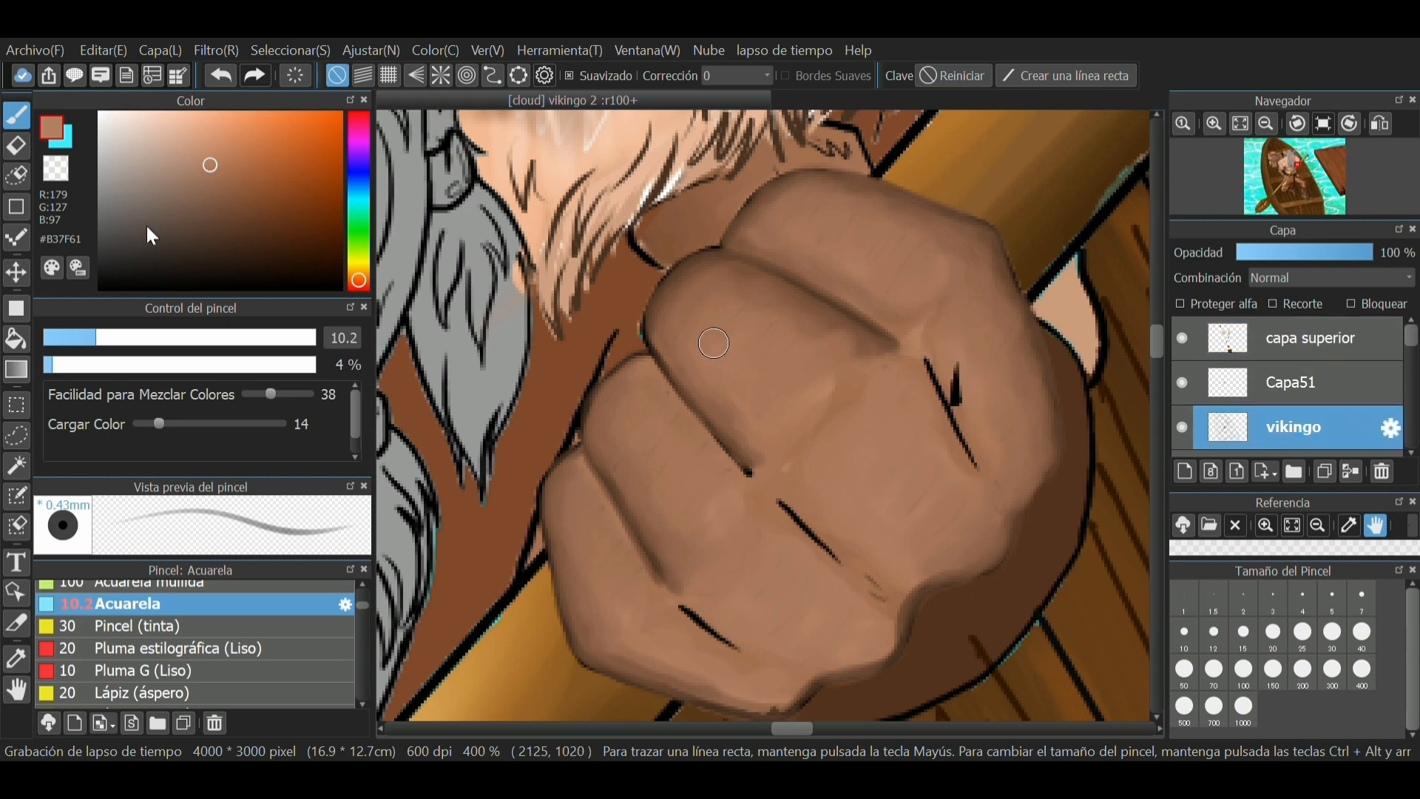
key("e")
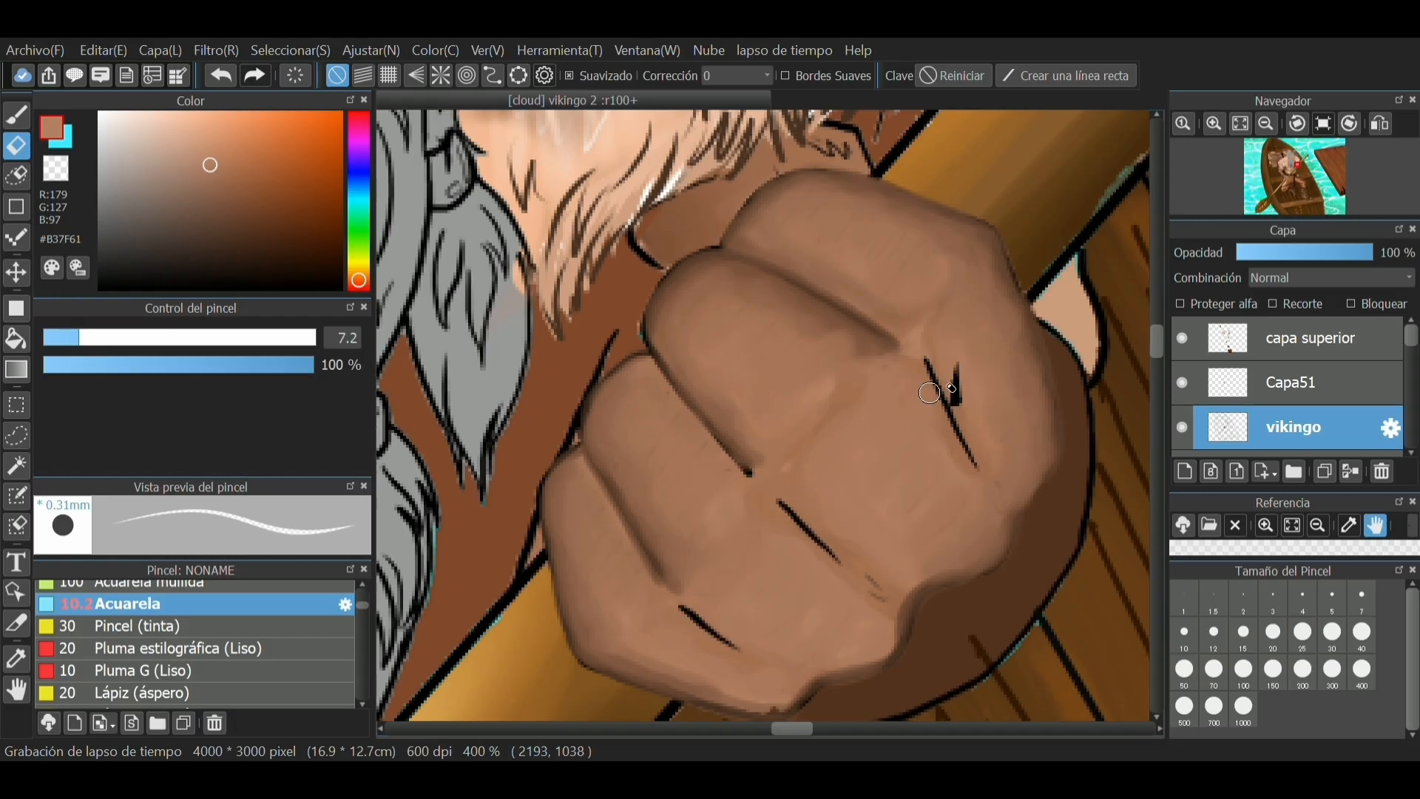
mouse_move(930, 393)
left_mouse_down()
mouse_move(956, 376)
mouse_move(964, 396)
mouse_move(933, 363)
mouse_move(986, 468)
left_mouse_up()
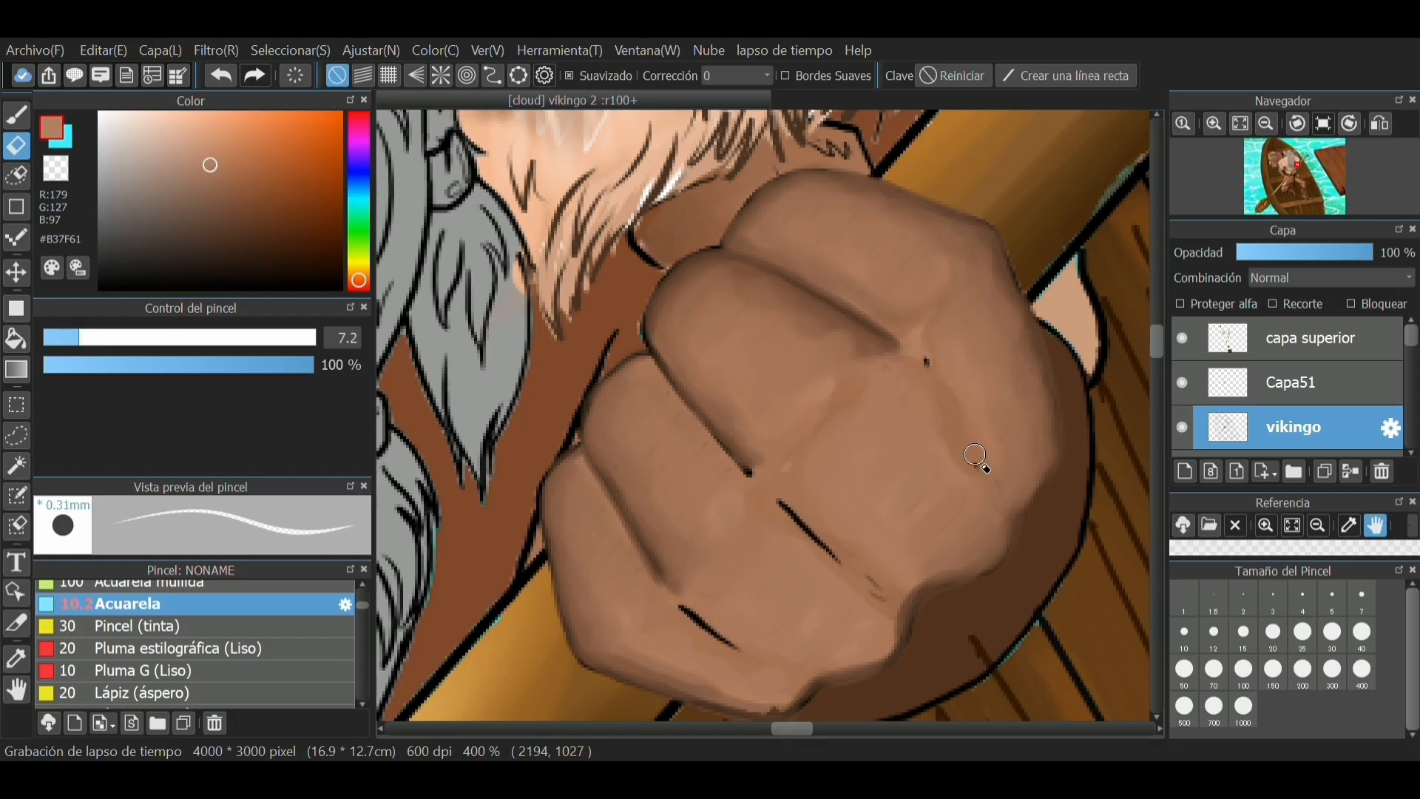
left_click_drag(784, 500, 796, 527)
left_click_drag(677, 616, 749, 654)
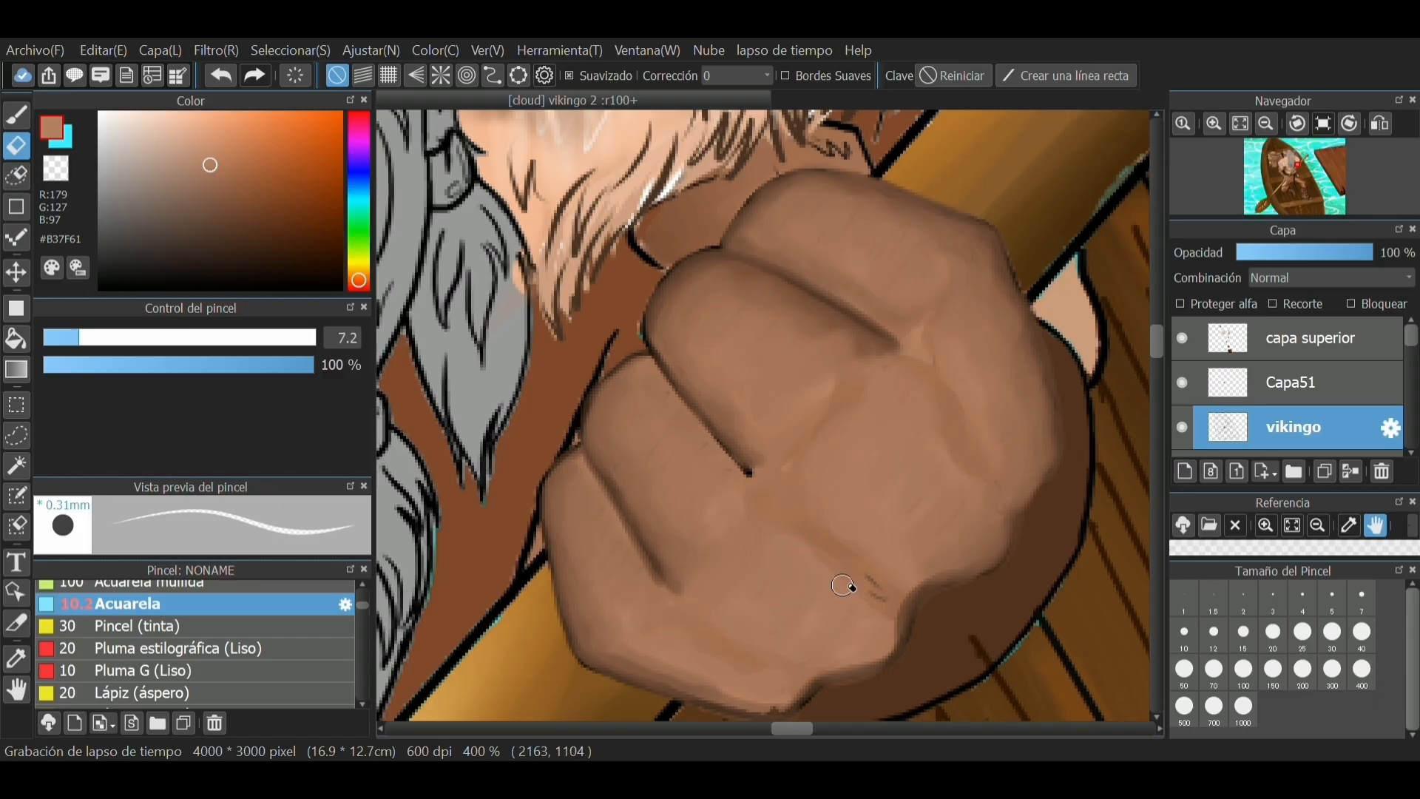
Sample #8E6045 from the finger crease and darken the creases between the fingers with Acuarela at size 4.2 and 4% opacity
scroll(851, 587, "down", 6)
scroll(844, 604, "up", 1)
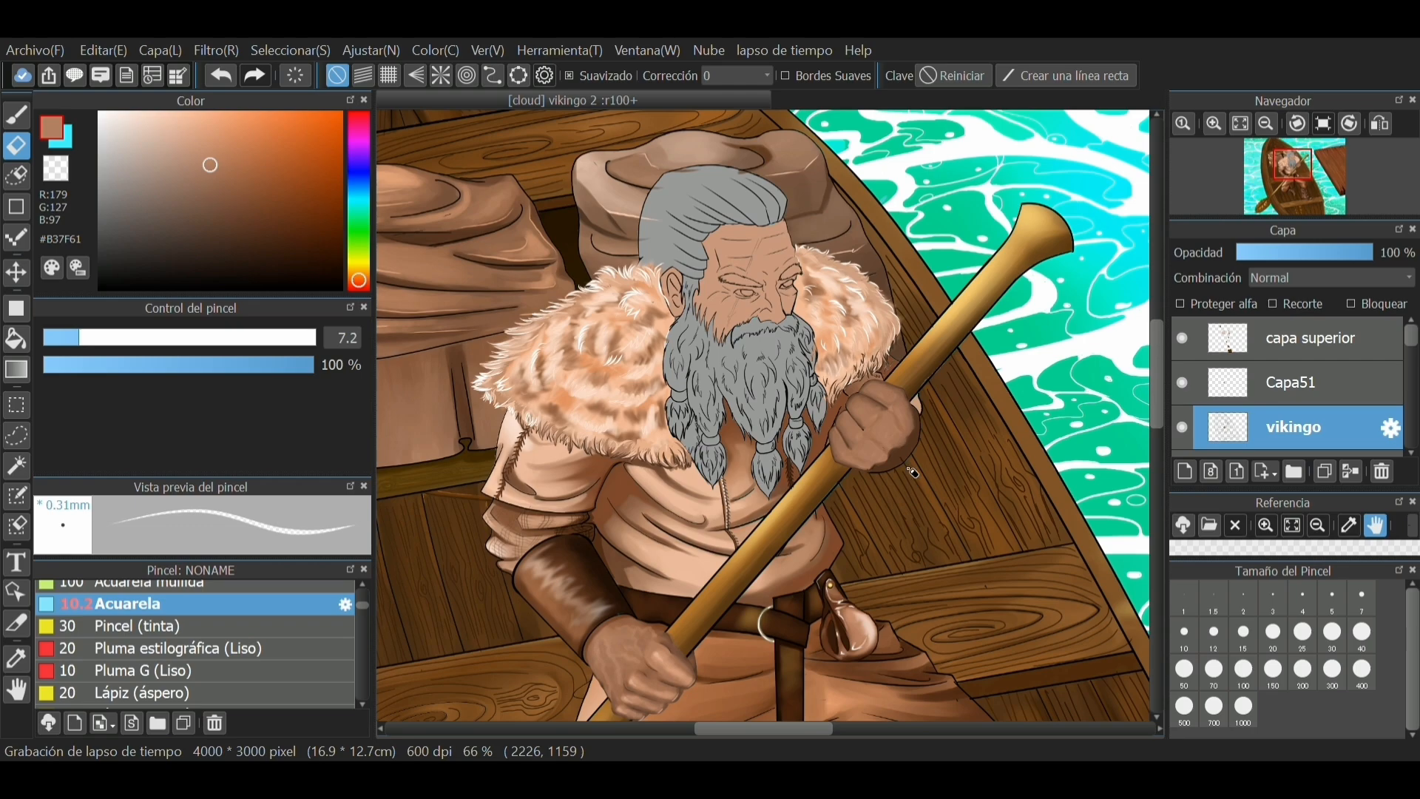
scroll(903, 429, "up", 7)
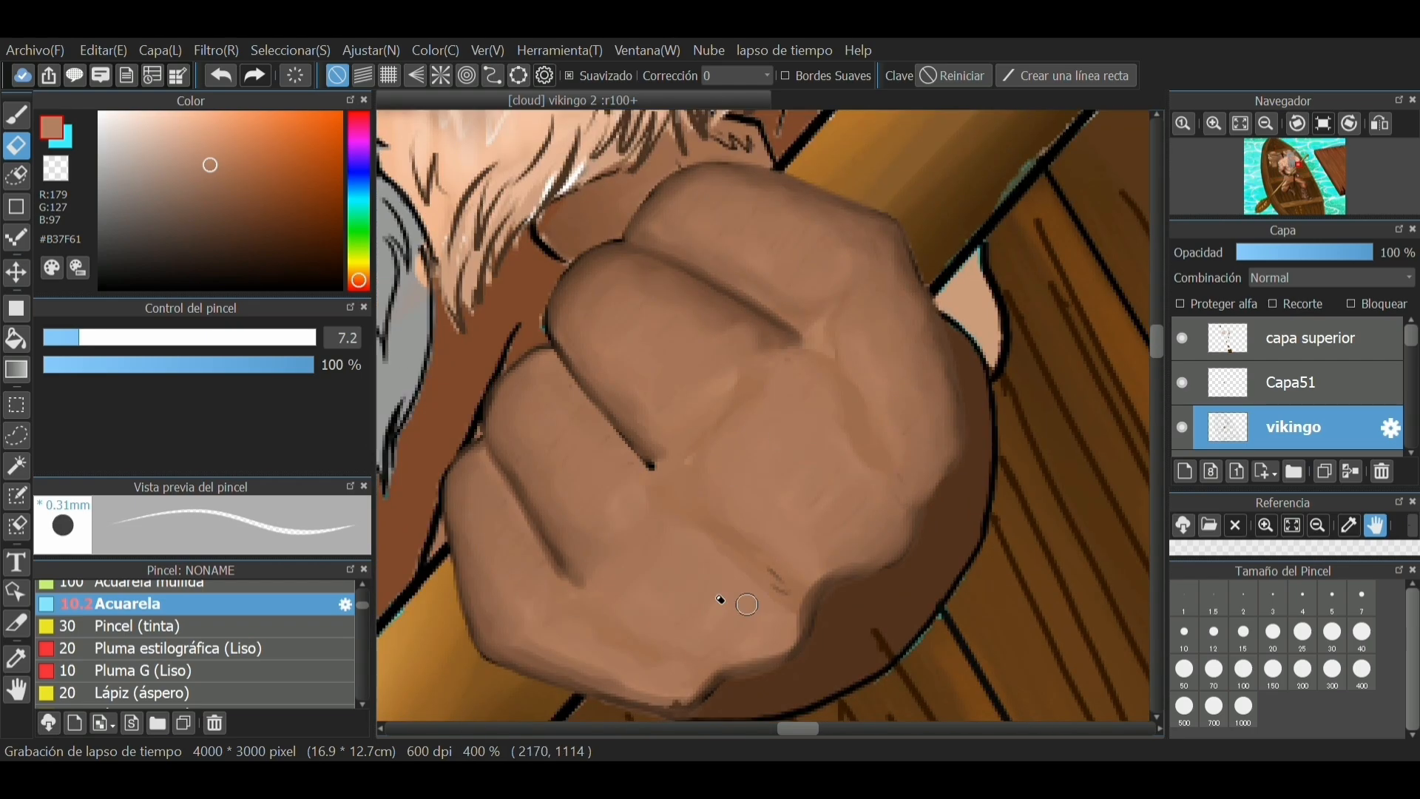
left_click(17, 115)
left_click(16, 658)
left_click(562, 349)
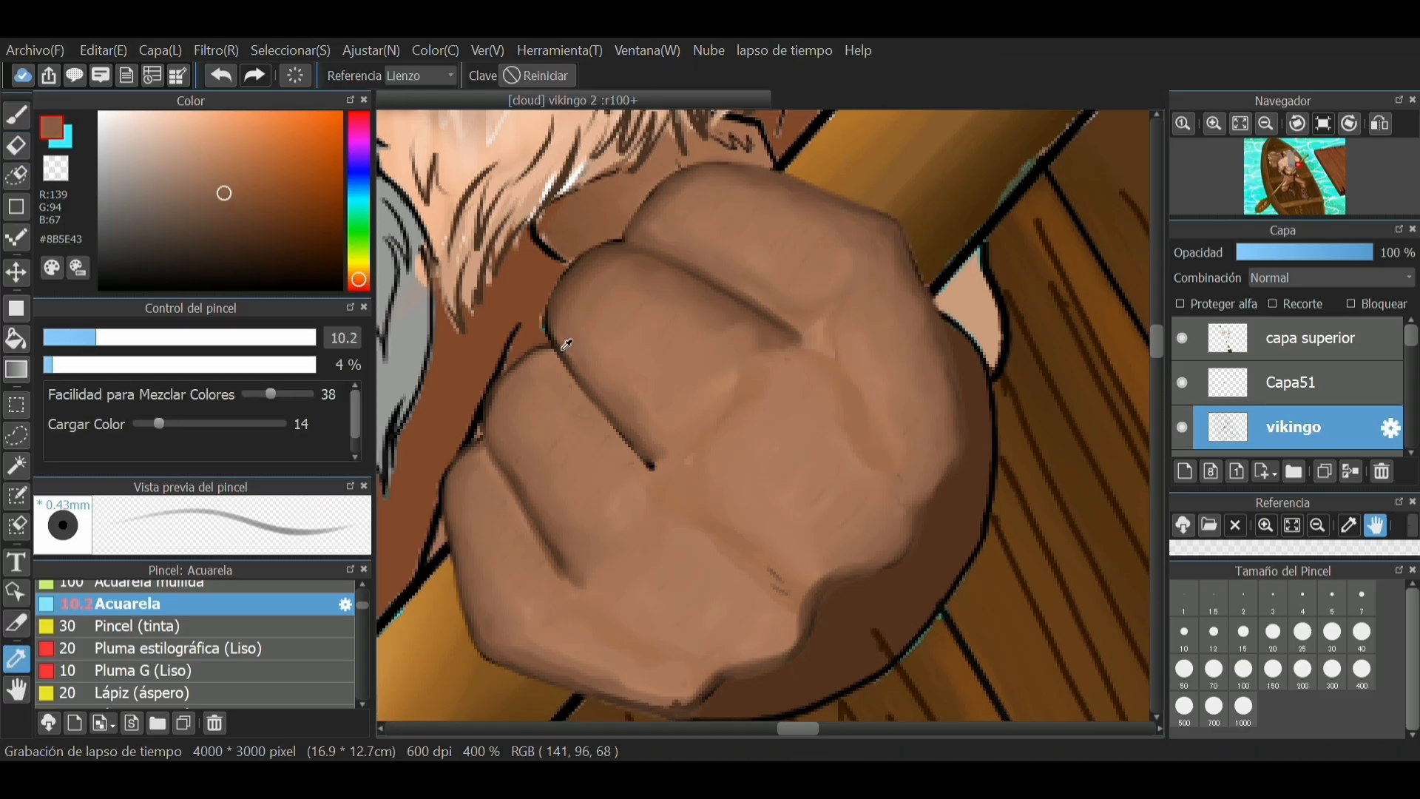
left_click(563, 349)
left_click(17, 115)
left_click_drag(72, 340, 63, 341)
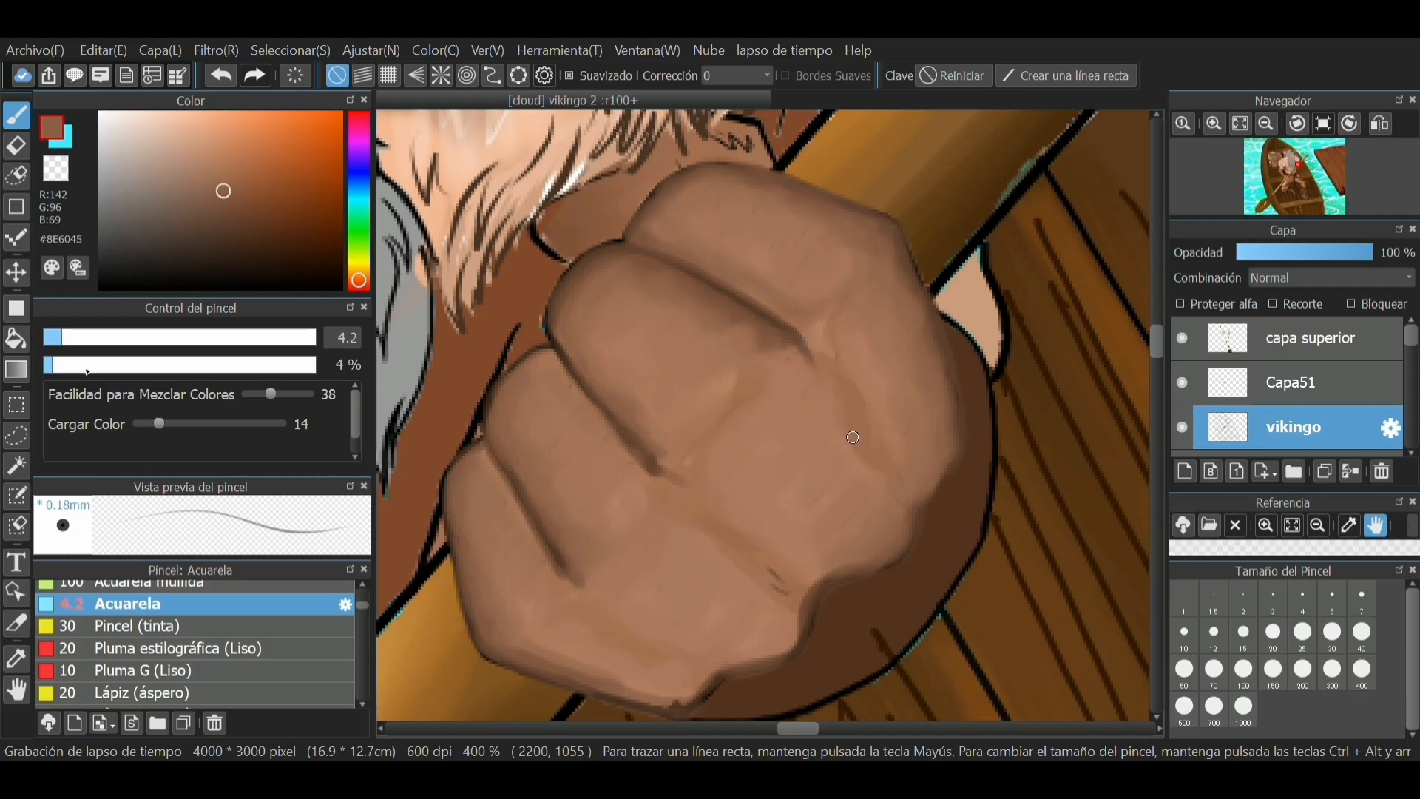
Extend the finger creases across the hand in #8E6045 at brush size 3.3 and 12% opacity
left_click(72, 363)
left_click(56, 338)
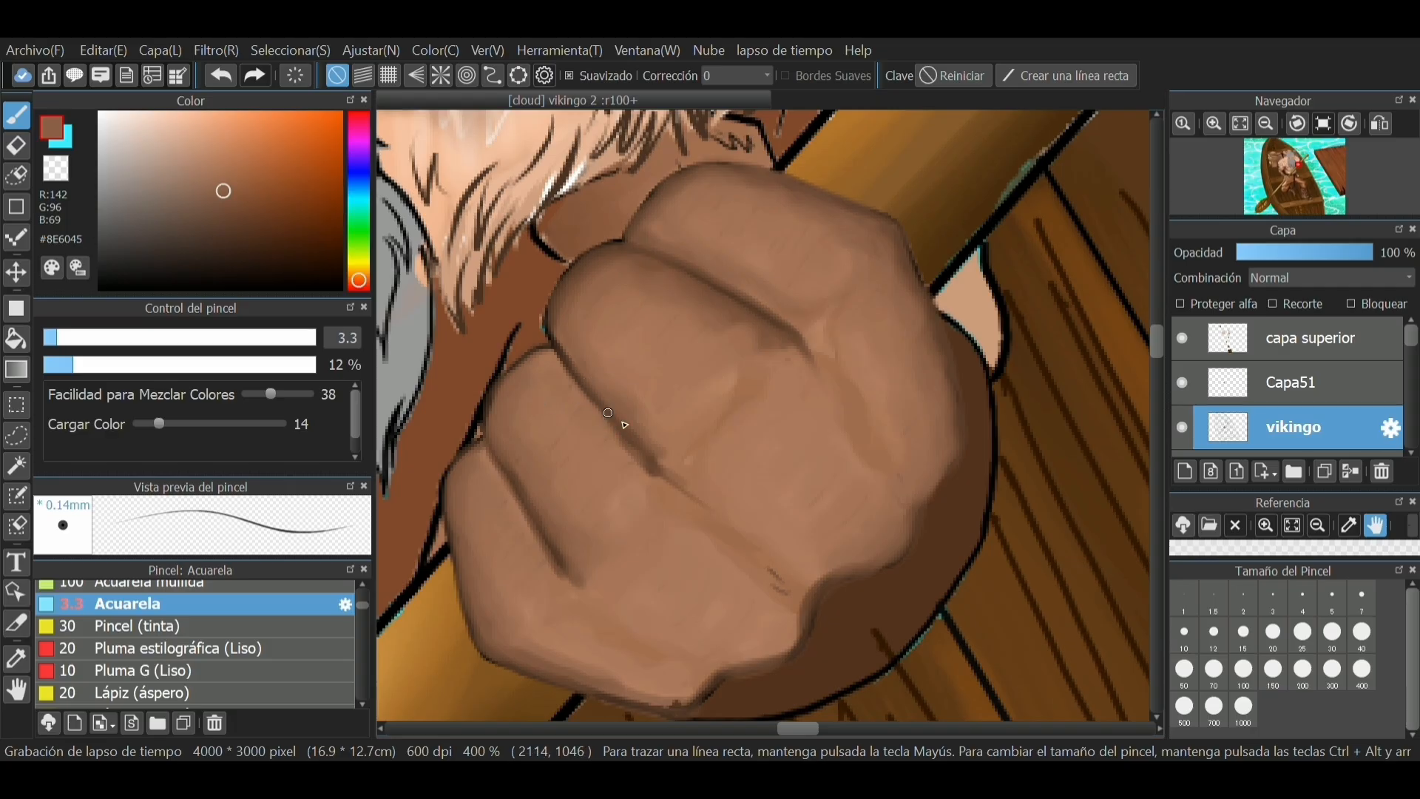
left_click_drag(656, 462, 710, 514)
mouse_move(801, 340)
left_mouse_down()
mouse_move(919, 449)
mouse_move(813, 356)
mouse_move(928, 479)
mouse_move(819, 345)
mouse_move(850, 386)
left_mouse_up()
left_click_drag(723, 524, 772, 562)
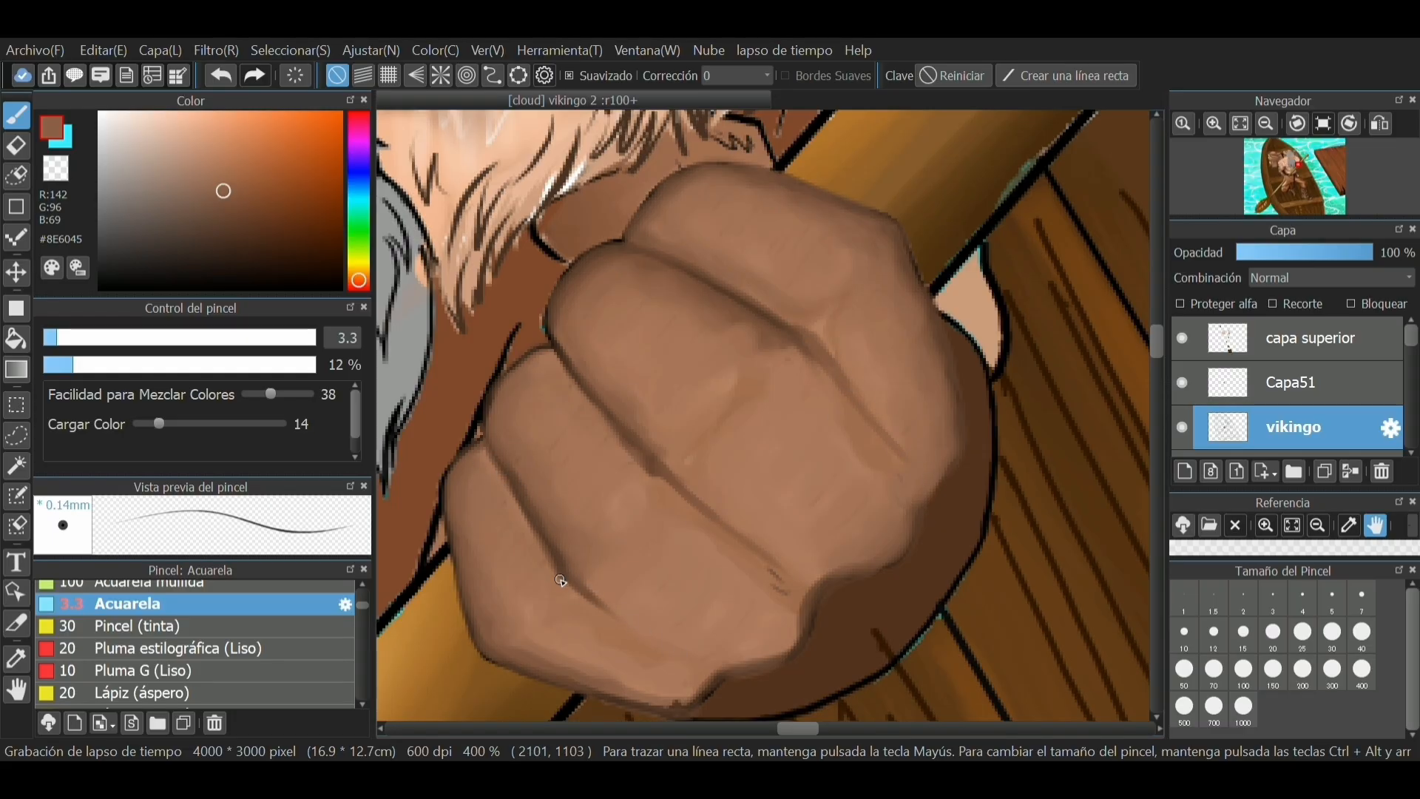
On the capa superior layer, deepen the middle crease and extend the lowest crease toward the hand's lower edge
left_click(1298, 343)
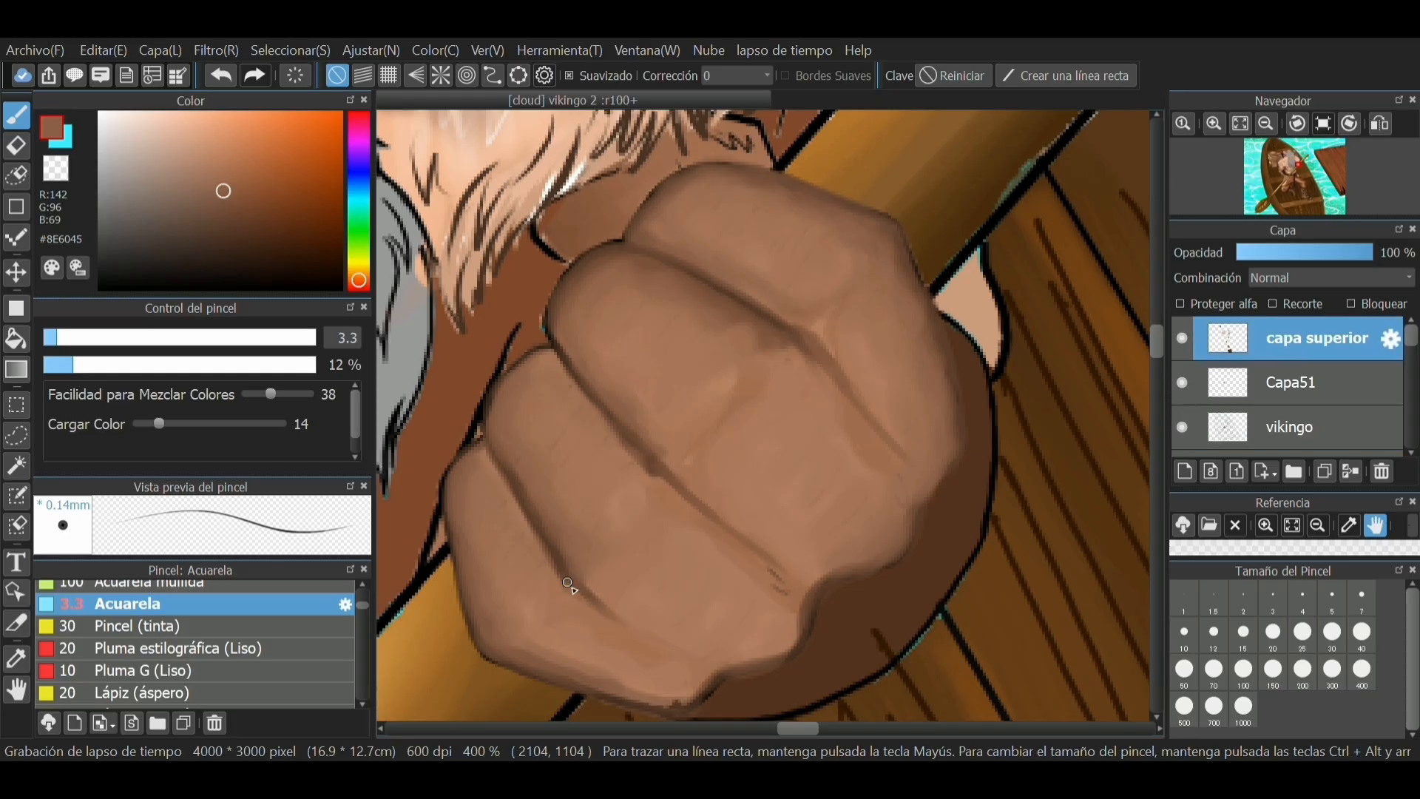
left_click_drag(608, 418, 703, 513)
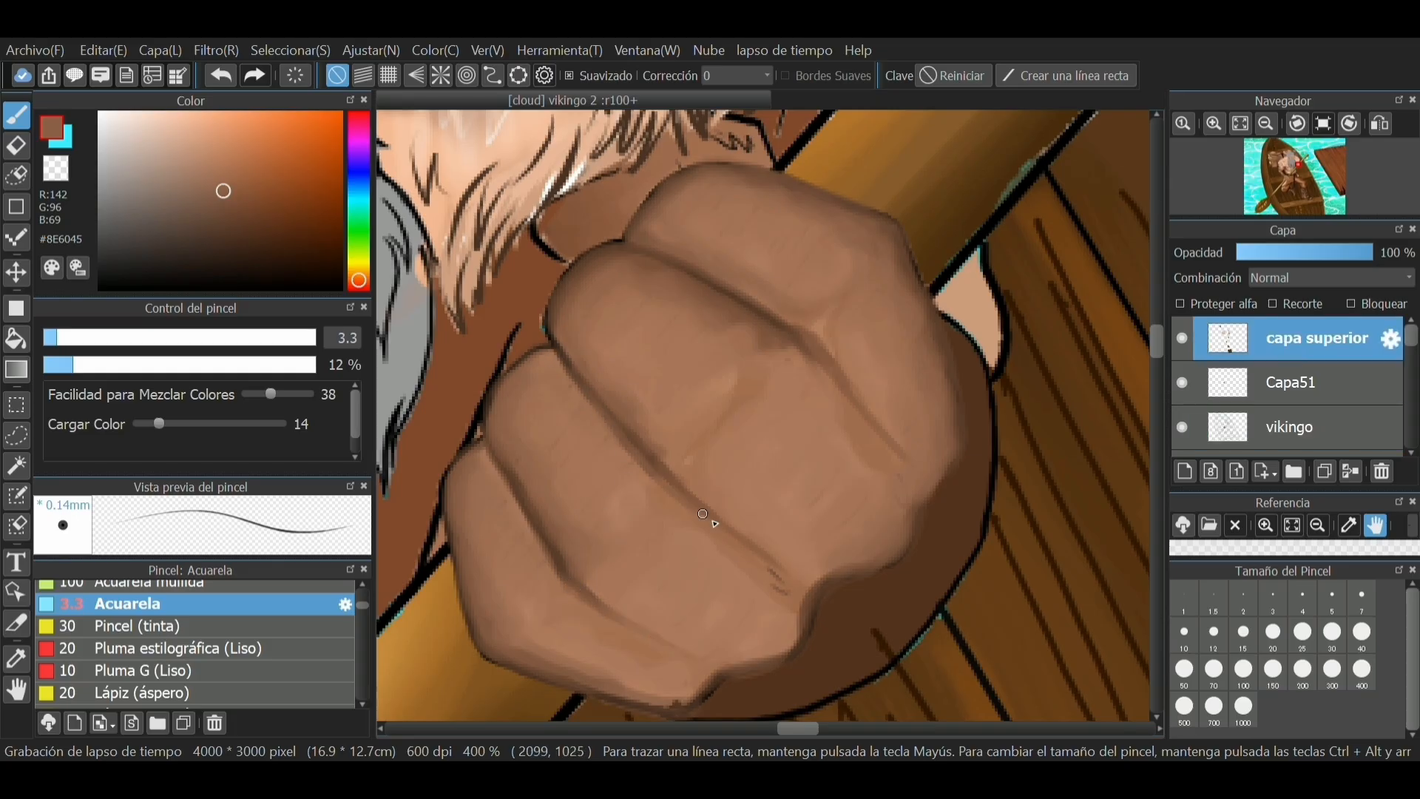
left_click_drag(631, 630, 684, 665)
Lasso a rounded highlight area on each of the four fingers of the hand
scroll(688, 399, "down", 2)
scroll(697, 415, "up", 2)
key("m")
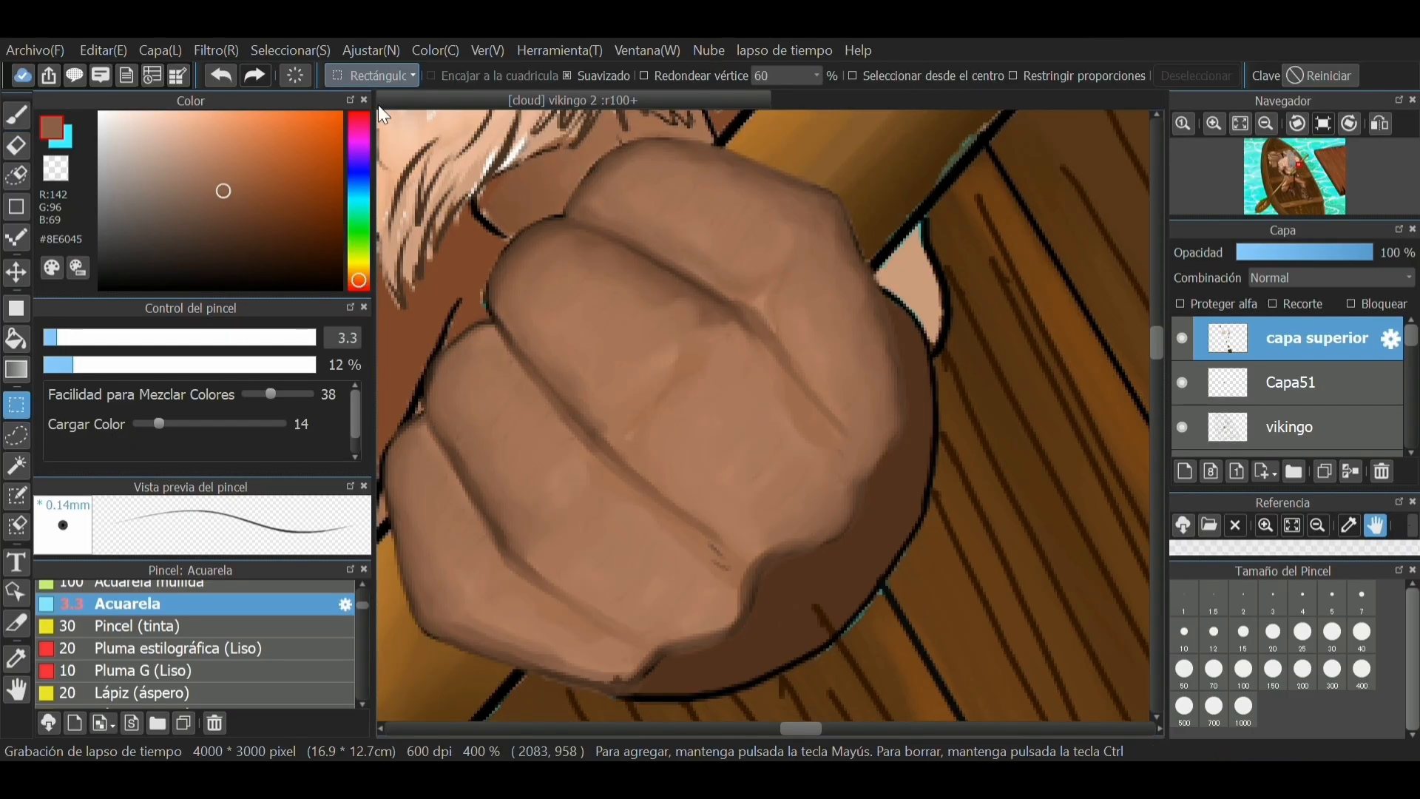
key("l")
scroll(622, 445, "up", 1)
scroll(807, 211, "down", 1)
mouse_move(803, 196)
left_mouse_down()
mouse_move(612, 333)
mouse_move(802, 194)
left_mouse_up()
scroll(808, 219, "down", 1)
mouse_move(707, 355)
left_mouse_down()
mouse_move(668, 406)
mouse_move(704, 363)
left_mouse_up()
mouse_move(719, 327)
left_mouse_down()
mouse_move(671, 173)
mouse_move(716, 324)
left_mouse_up()
mouse_move(548, 512)
left_mouse_down()
mouse_move(607, 413)
mouse_move(546, 509)
left_mouse_up()
scroll(845, 484, "up", 1)
left_click_drag(870, 179, 838, 492)
mouse_move(901, 436)
left_mouse_down()
mouse_move(848, 572)
mouse_move(773, 531)
left_mouse_up()
Add rounded areas on the four outer segments of the hand, beyond the finger creases, to the lasso selection
scroll(877, 414, "down", 4)
scroll(863, 543, "up", 4)
mouse_move(755, 623)
left_mouse_down()
mouse_move(649, 597)
mouse_move(770, 612)
left_mouse_up()
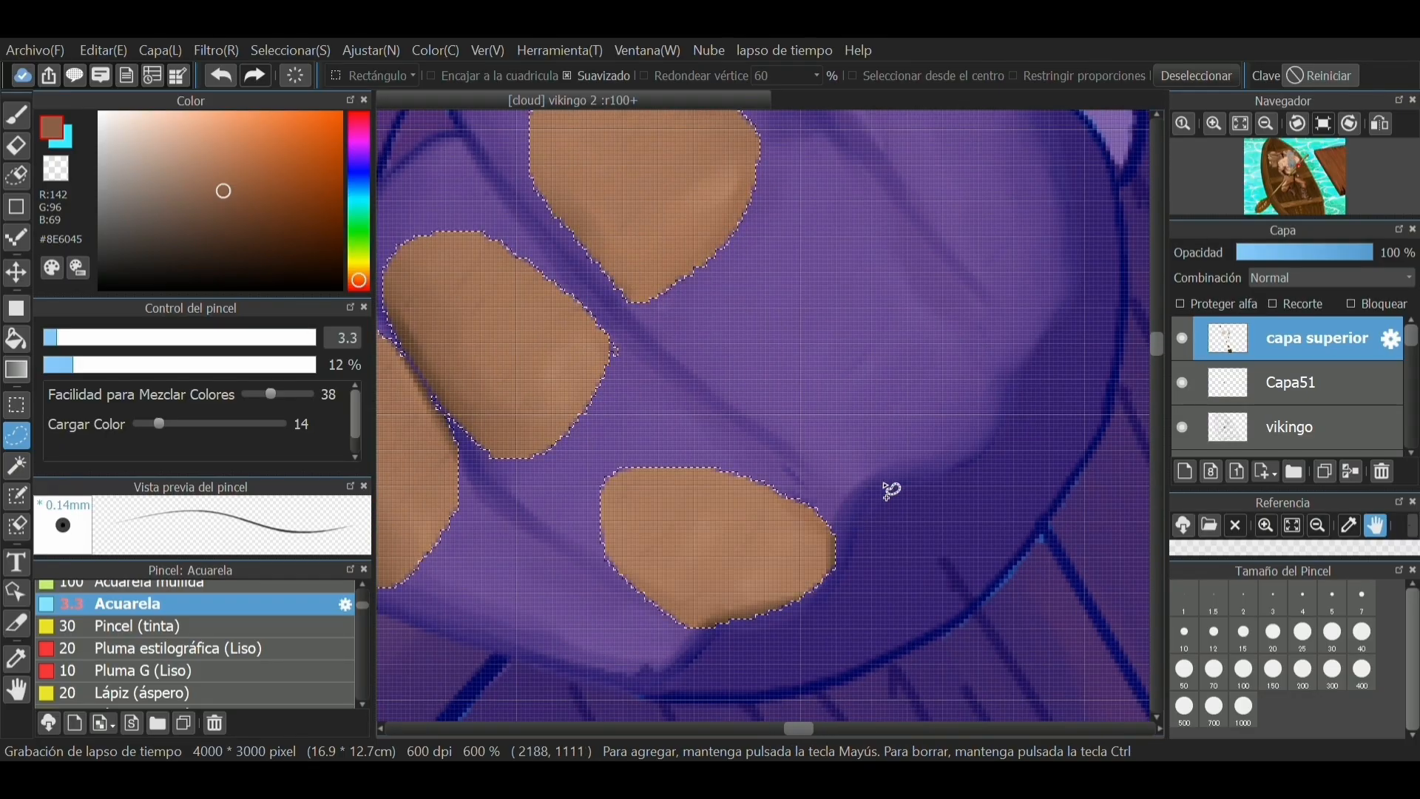
left_click_drag(883, 484, 860, 490)
scroll(860, 491, "down", 2)
left_click_drag(961, 409, 964, 400)
scroll(745, 586, "up", 2)
left_click_drag(783, 589, 796, 600)
scroll(740, 562, "down", 4)
Sample the light skin tone #DDA07D and switch to the Aerógrafo brush
key("b")
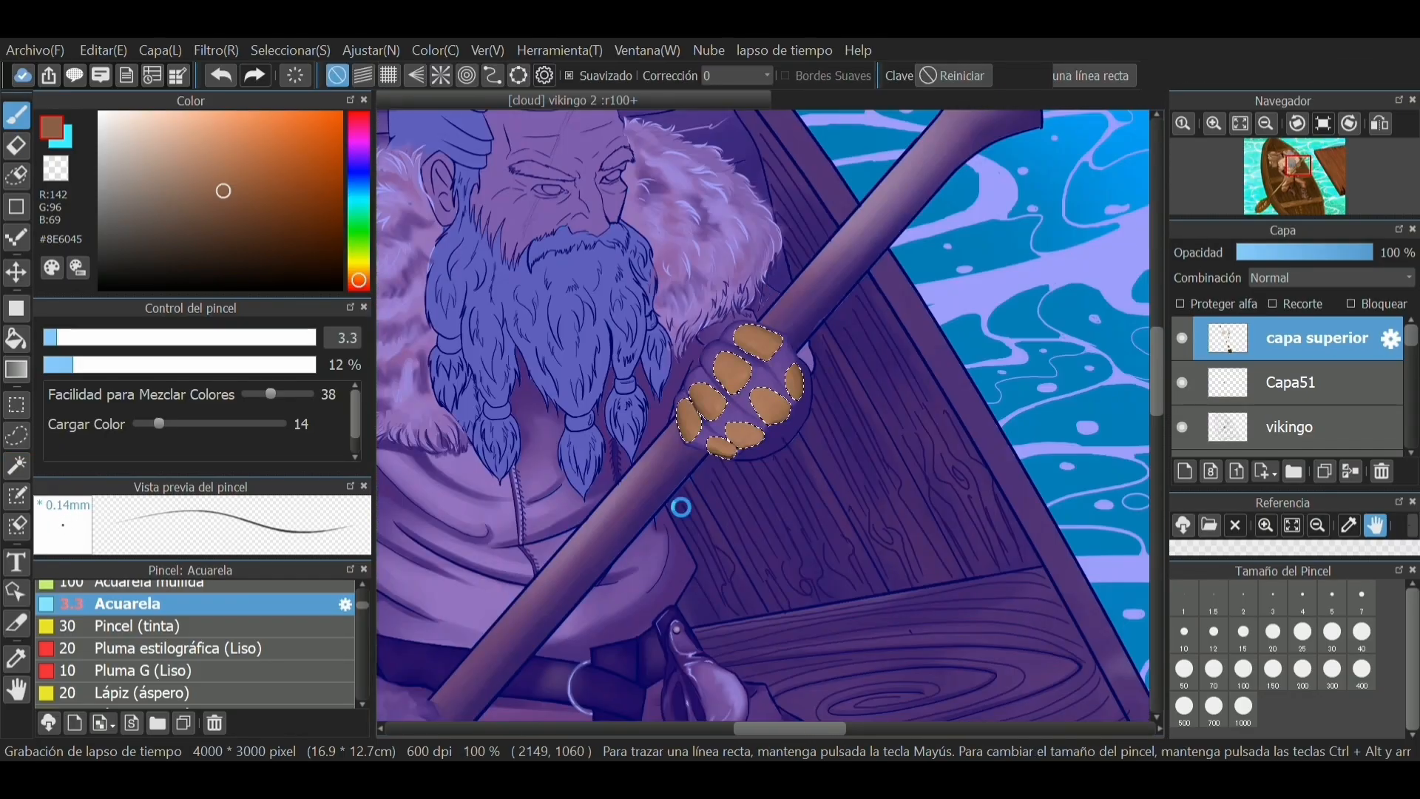
left_click(591, 414, "alt")
scroll(586, 392, "down", 1)
scroll(140, 637, "up", 3)
left_click(140, 593)
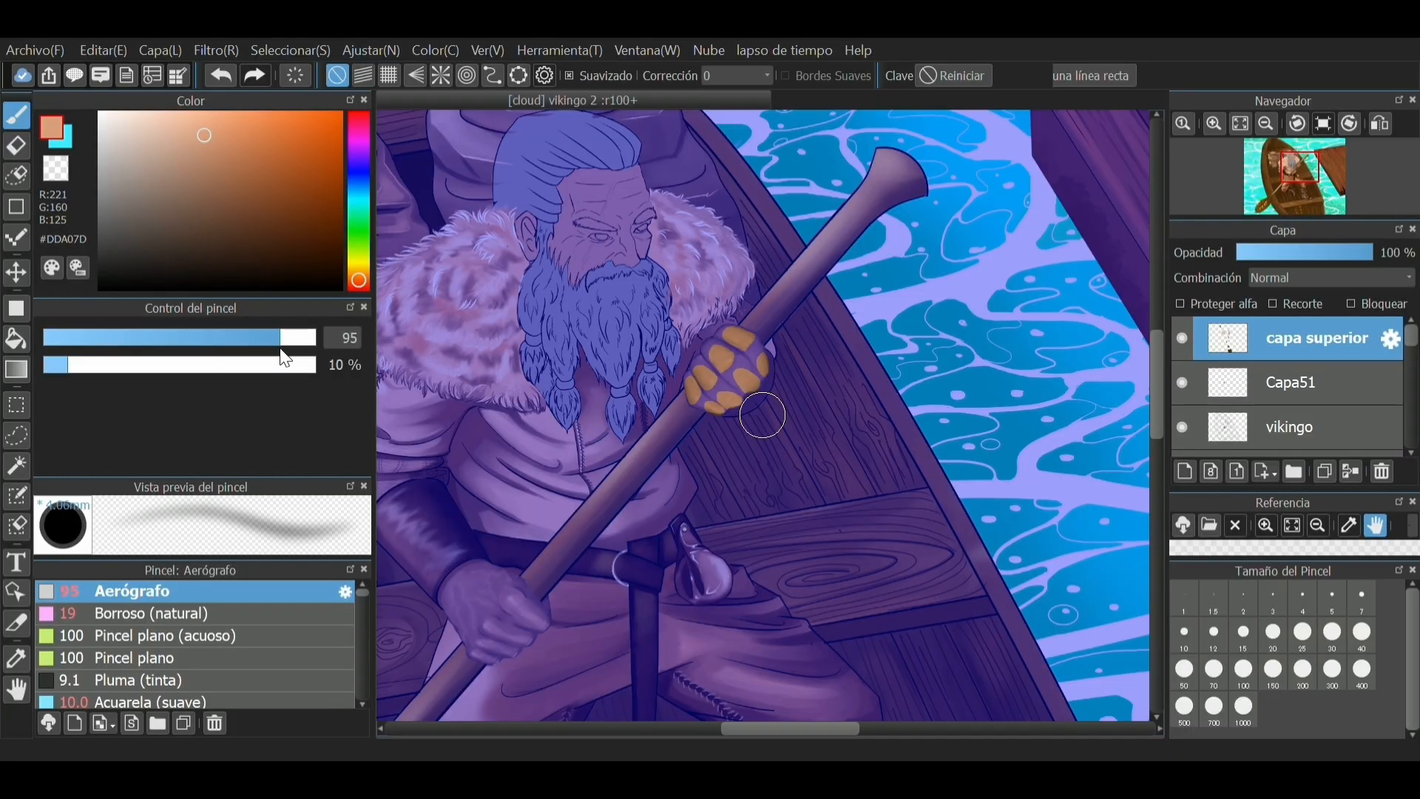
Try airbrushing #DDA07D over the selected hand areas at size 95 and 10% opacity, check it deselected, and undo it
scroll(758, 392, "up", 2)
scroll(756, 372, "up", 4)
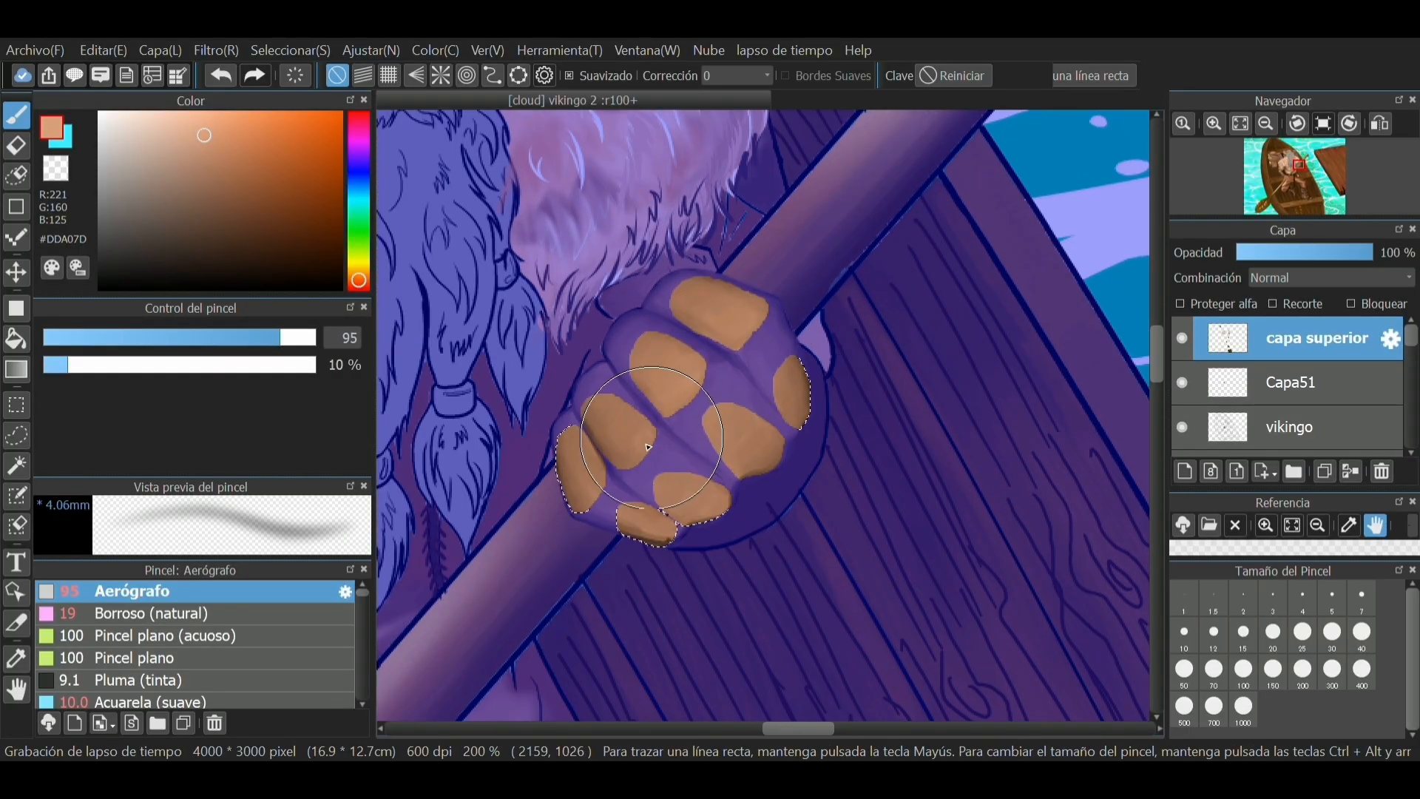
mouse_move(669, 568)
left_mouse_down()
mouse_move(782, 479)
mouse_move(850, 343)
left_mouse_up()
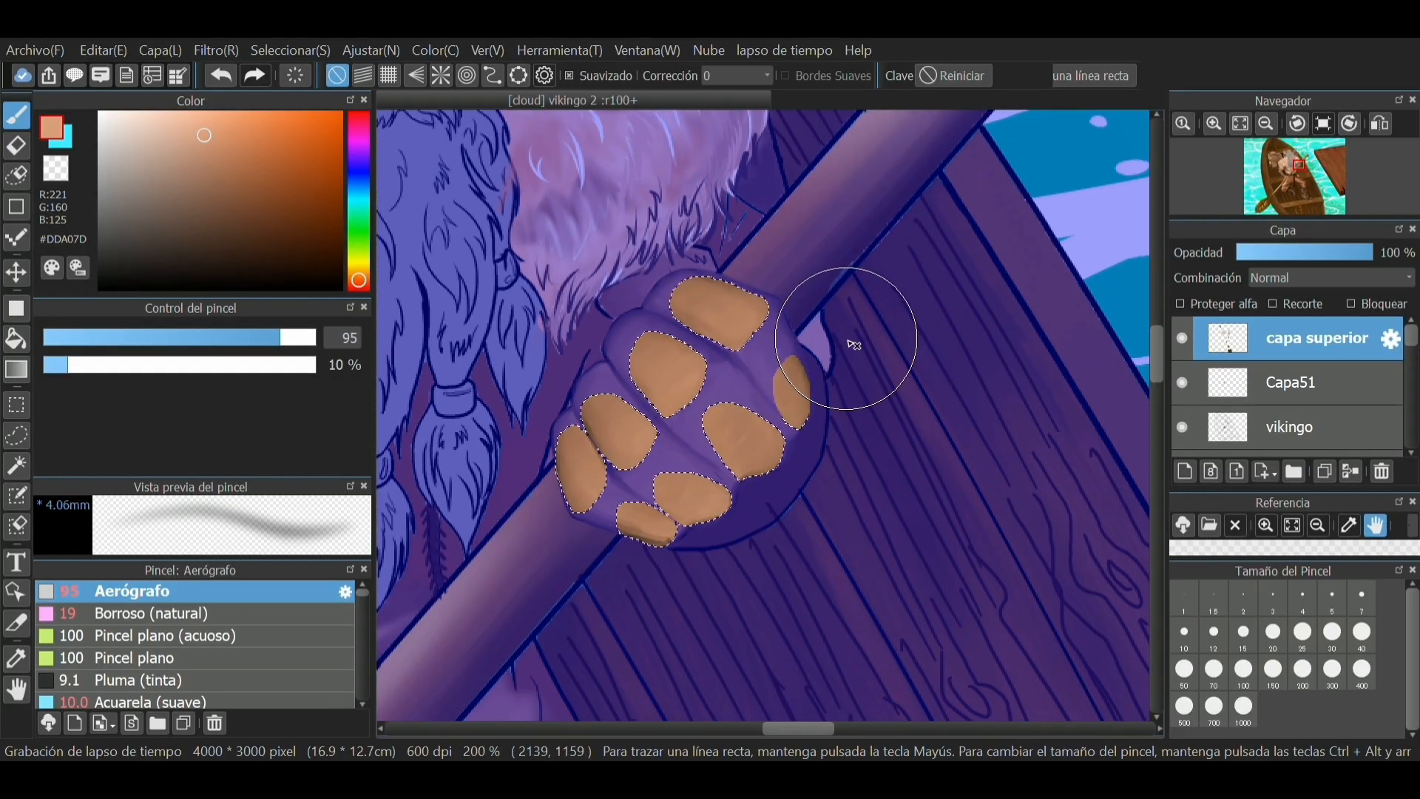
key("ctrl+d")
scroll(823, 406, "down", 5)
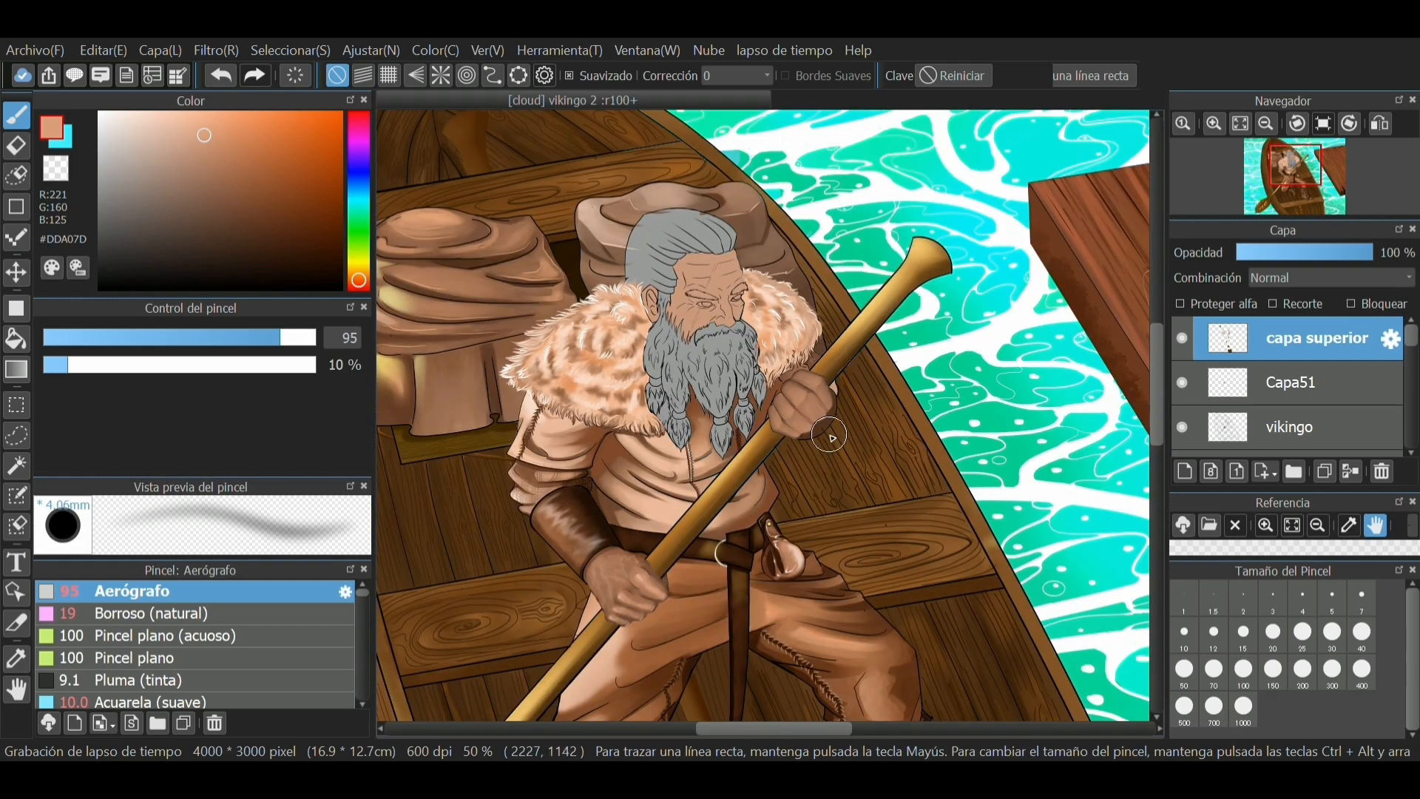
scroll(821, 407, "up", 2)
scroll(819, 405, "up", 4)
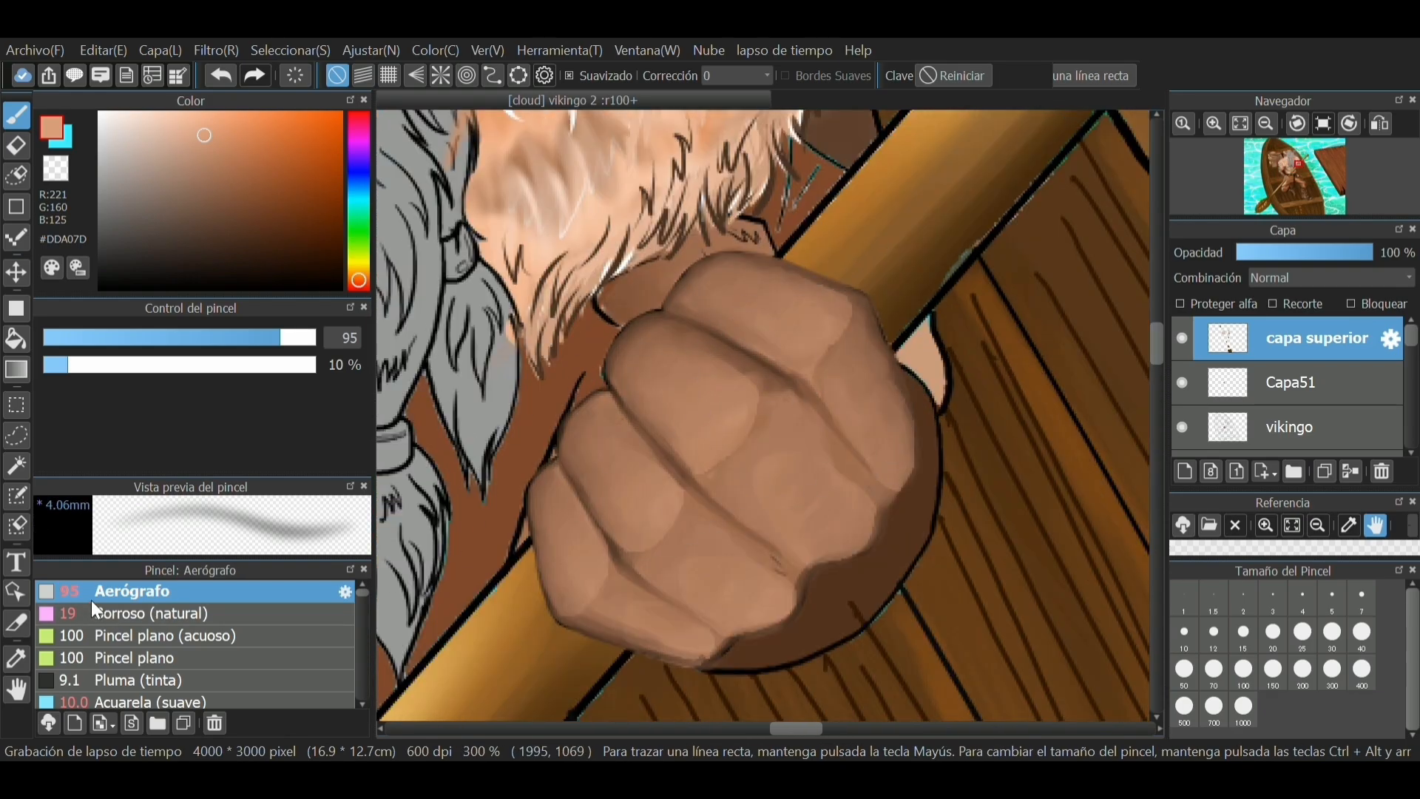
key("ctrl+z")
Airbrush #F2BFA2 highlights along the edges of the selected hand areas at size 40 and 10% opacity, and clear the selection
left_click(178, 120)
left_click(222, 337)
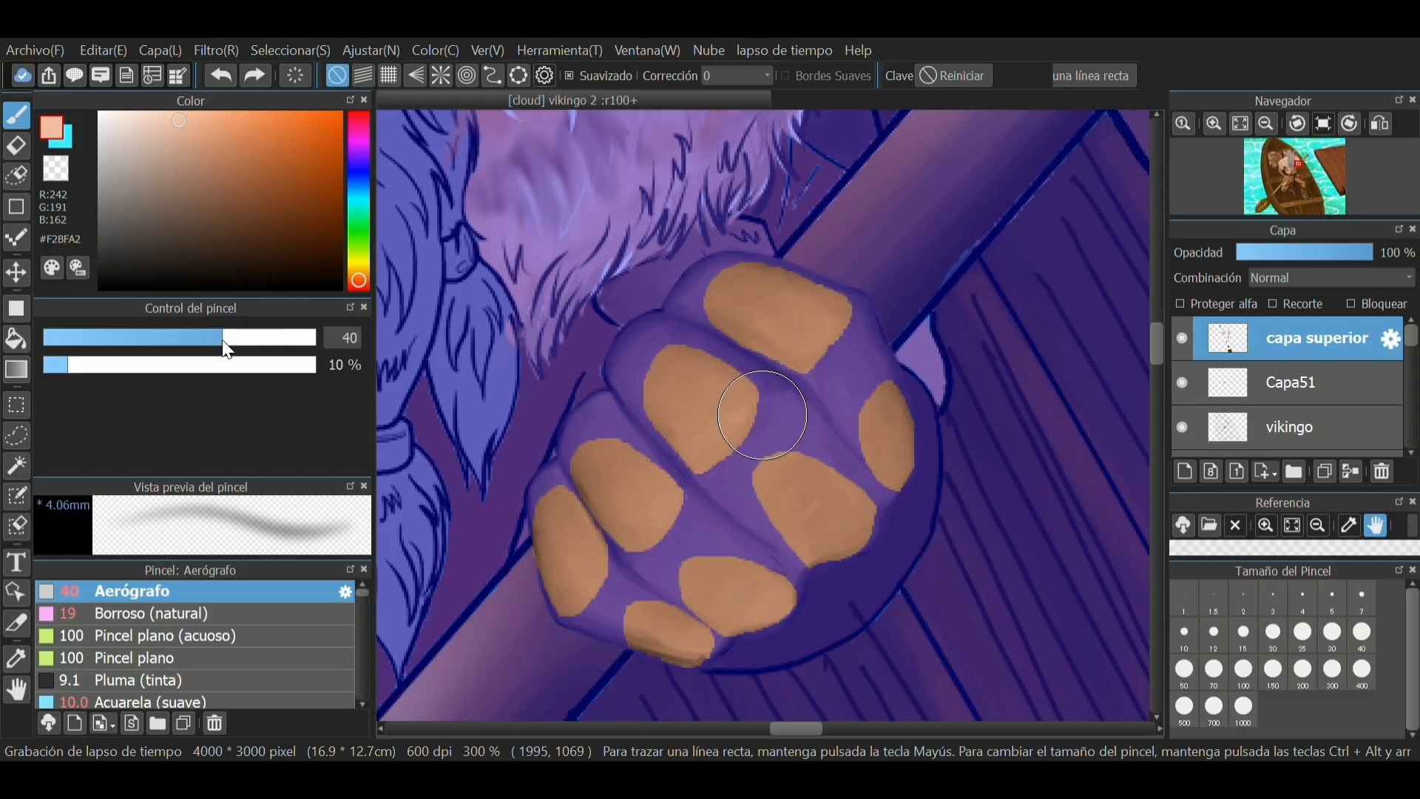
mouse_move(559, 607)
left_mouse_down()
mouse_move(823, 355)
mouse_move(868, 287)
left_mouse_up()
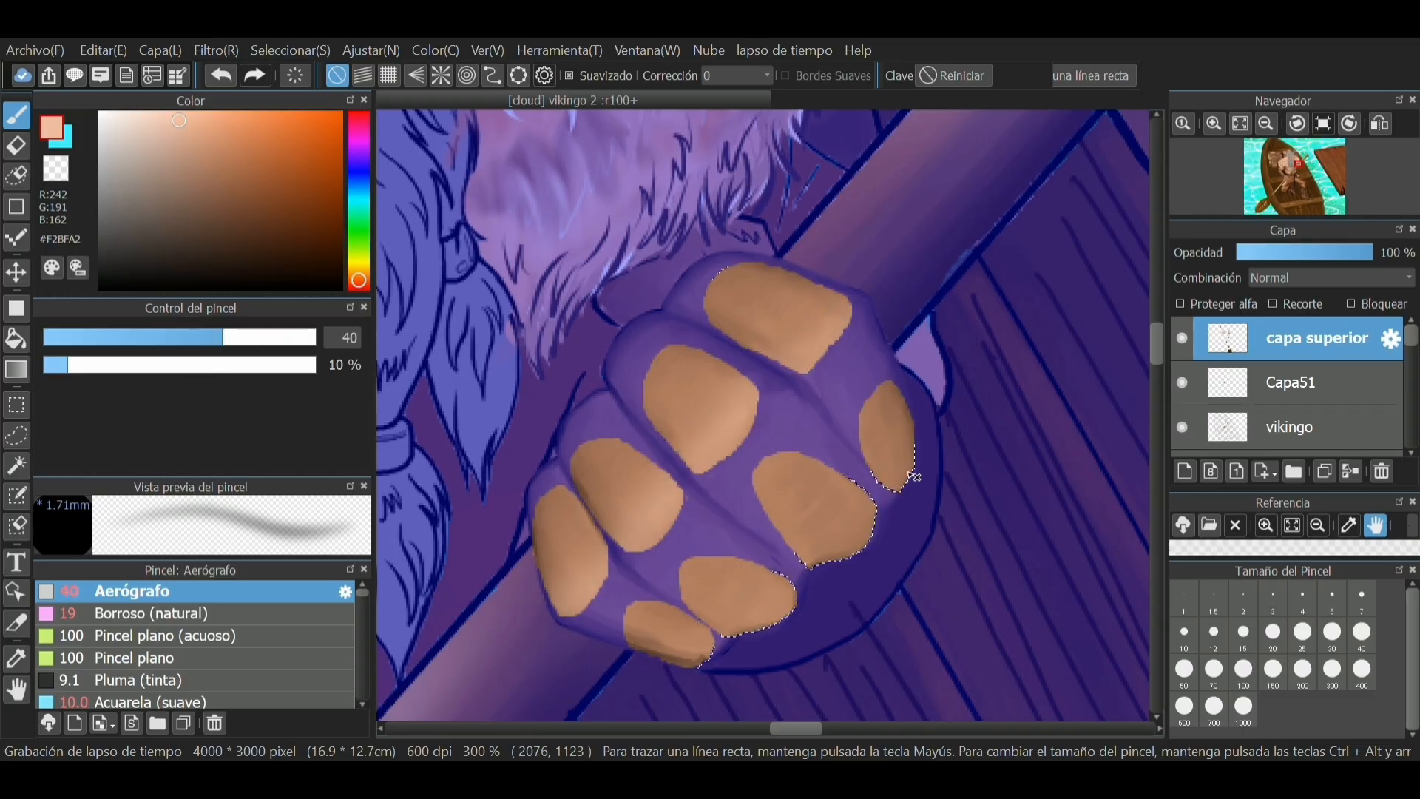
mouse_move(898, 495)
left_mouse_down()
mouse_move(914, 416)
mouse_move(810, 570)
mouse_move(680, 518)
left_mouse_up()
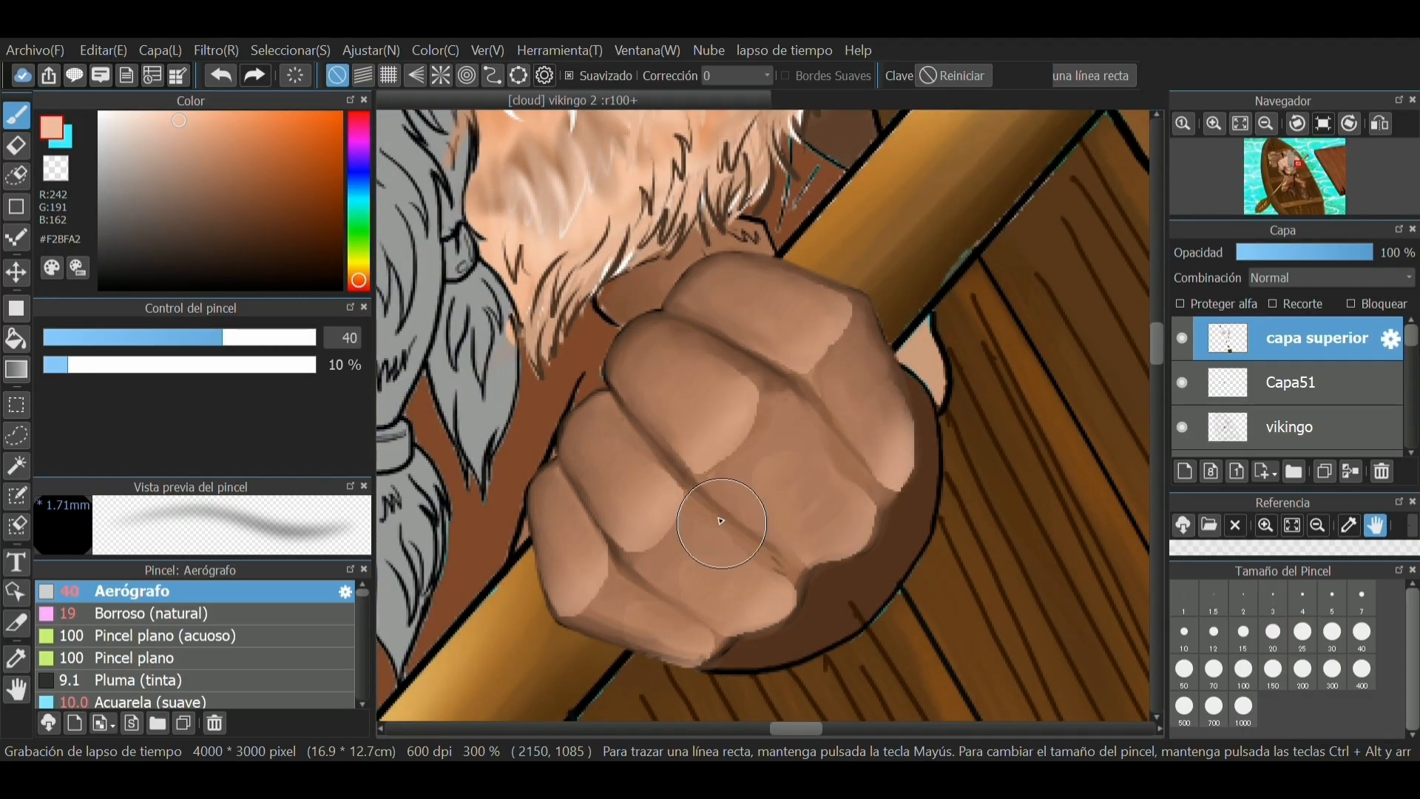
Soften the hard highlight edges along the hand's outer contour with the Borroso (natural) brush at size 13.8 and 59% opacity
scroll(146, 651, "down", 5)
scroll(141, 690, "up", 5)
scroll(140, 677, "down", 1)
scroll(140, 666, "down", 8)
scroll(145, 651, "up", 9)
left_click(156, 618)
scroll(721, 385, "up", 2)
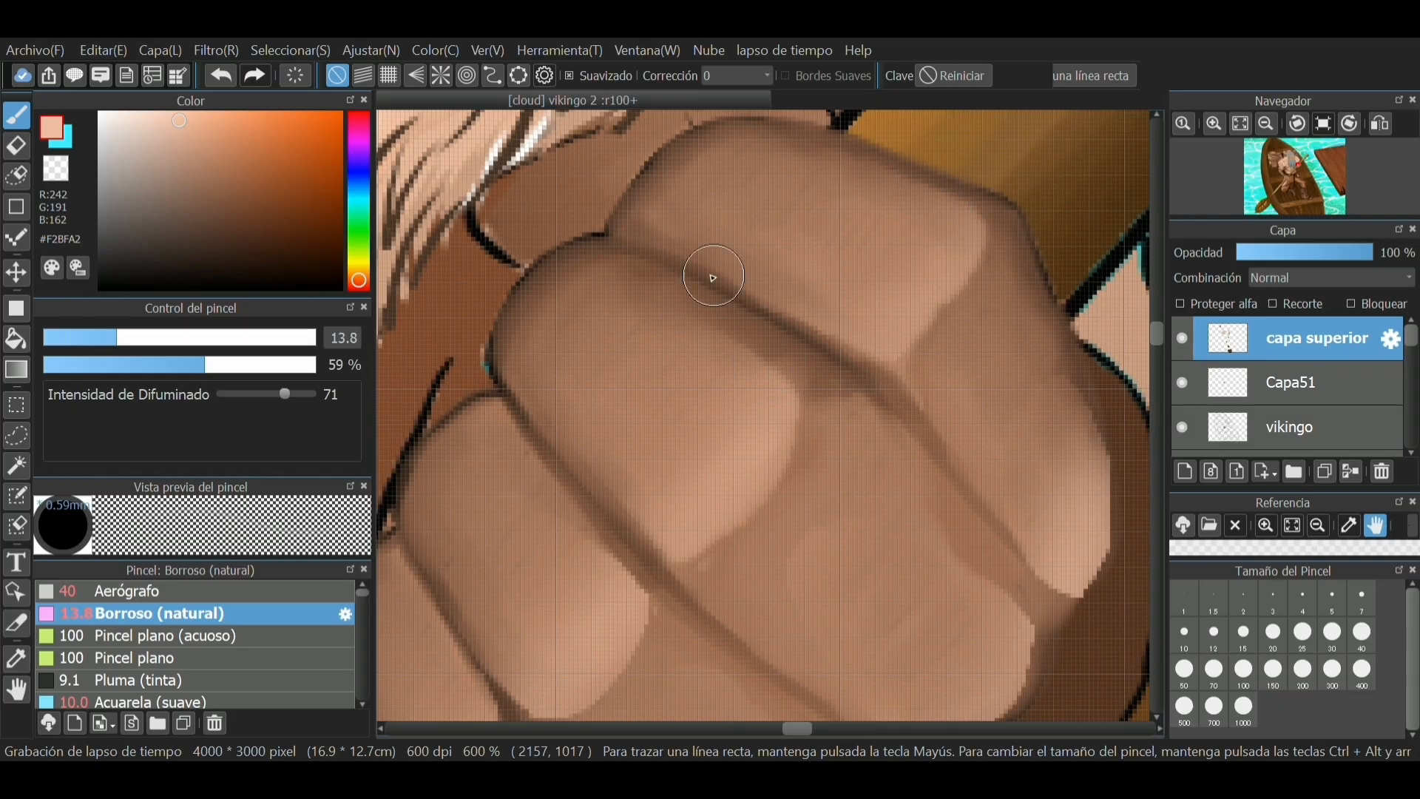
scroll(882, 296, "down", 2)
scroll(776, 369, "up", 1)
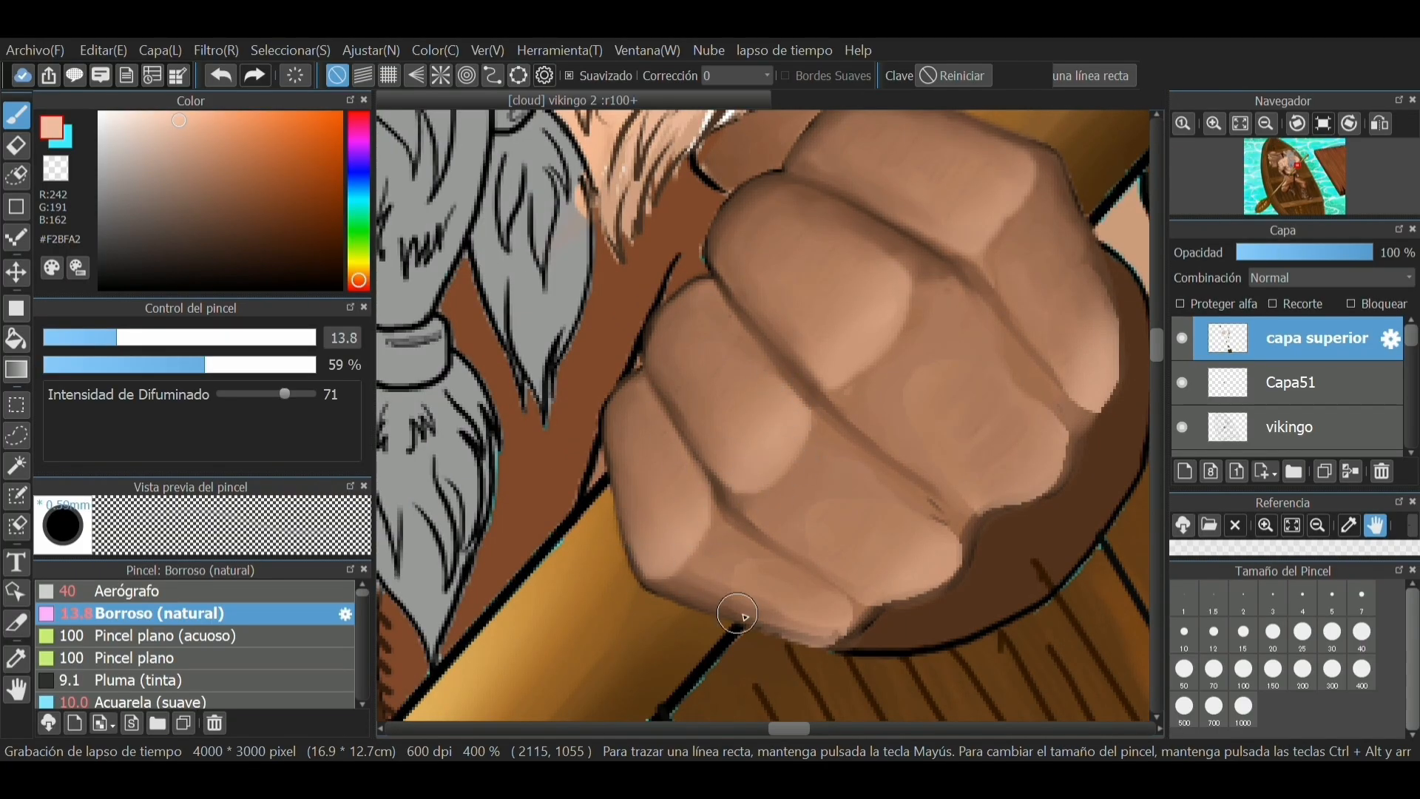
mouse_move(893, 501)
left_mouse_down()
mouse_move(923, 511)
mouse_move(1065, 405)
mouse_move(1074, 451)
mouse_move(1097, 295)
mouse_move(1119, 344)
left_mouse_up()
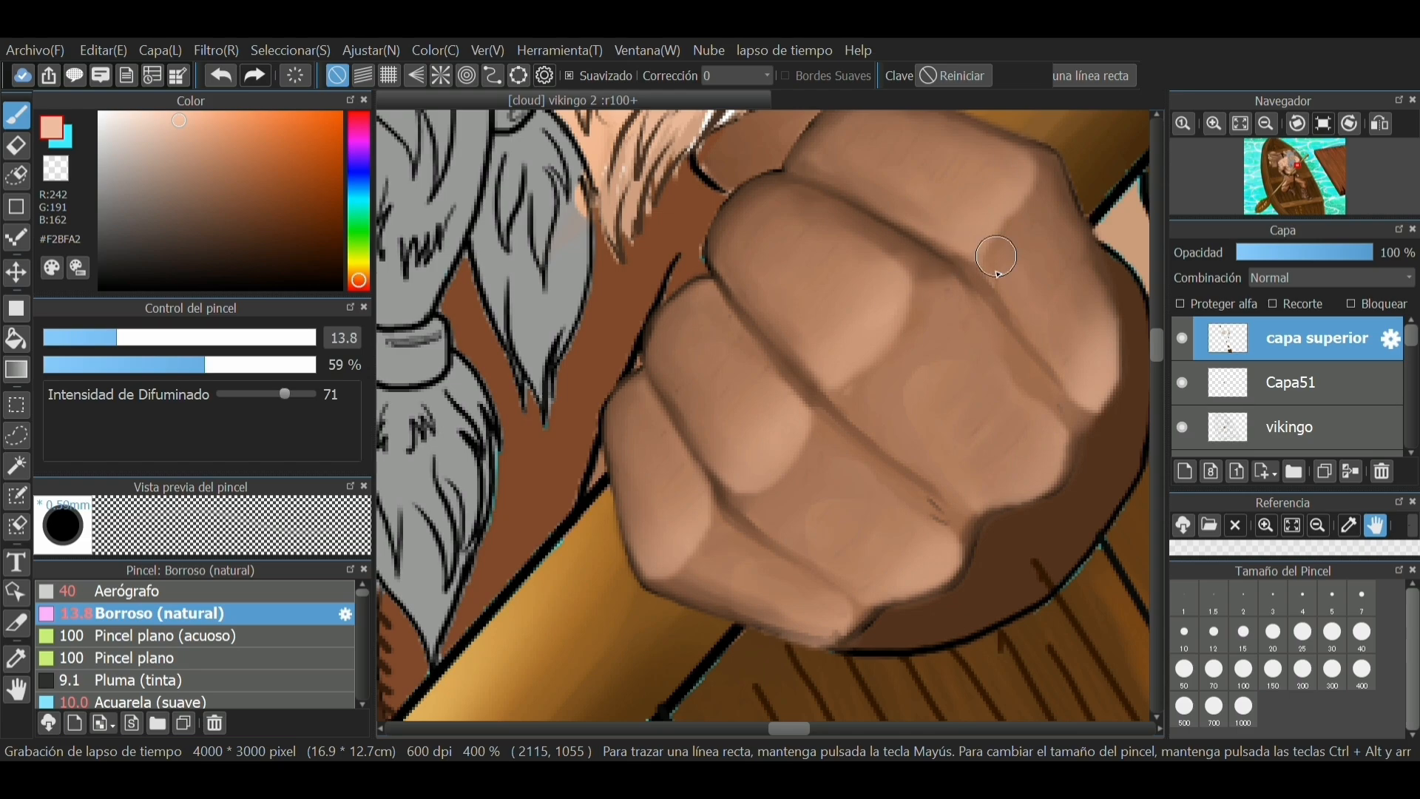
scroll(861, 443, "down", 6)
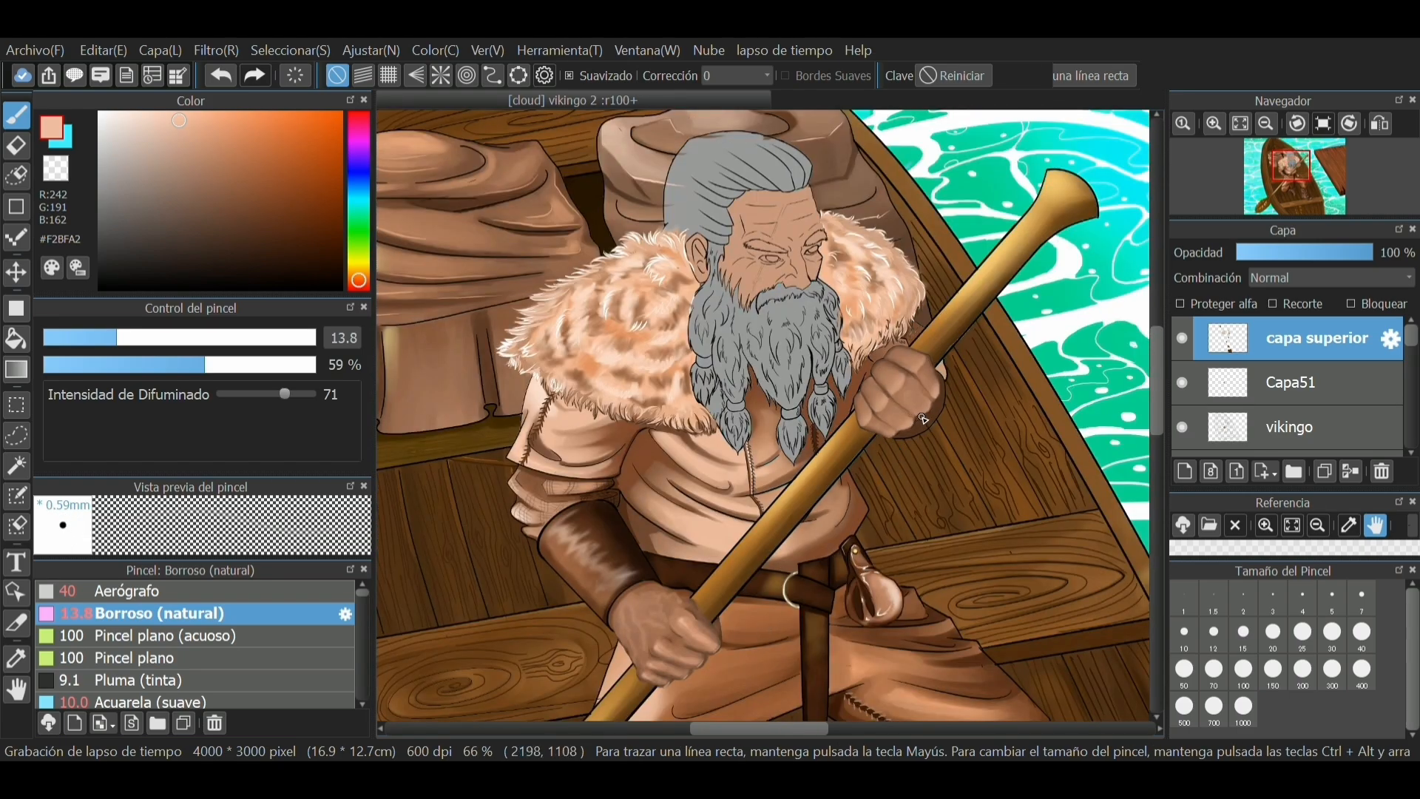
scroll(927, 415, "up", 6)
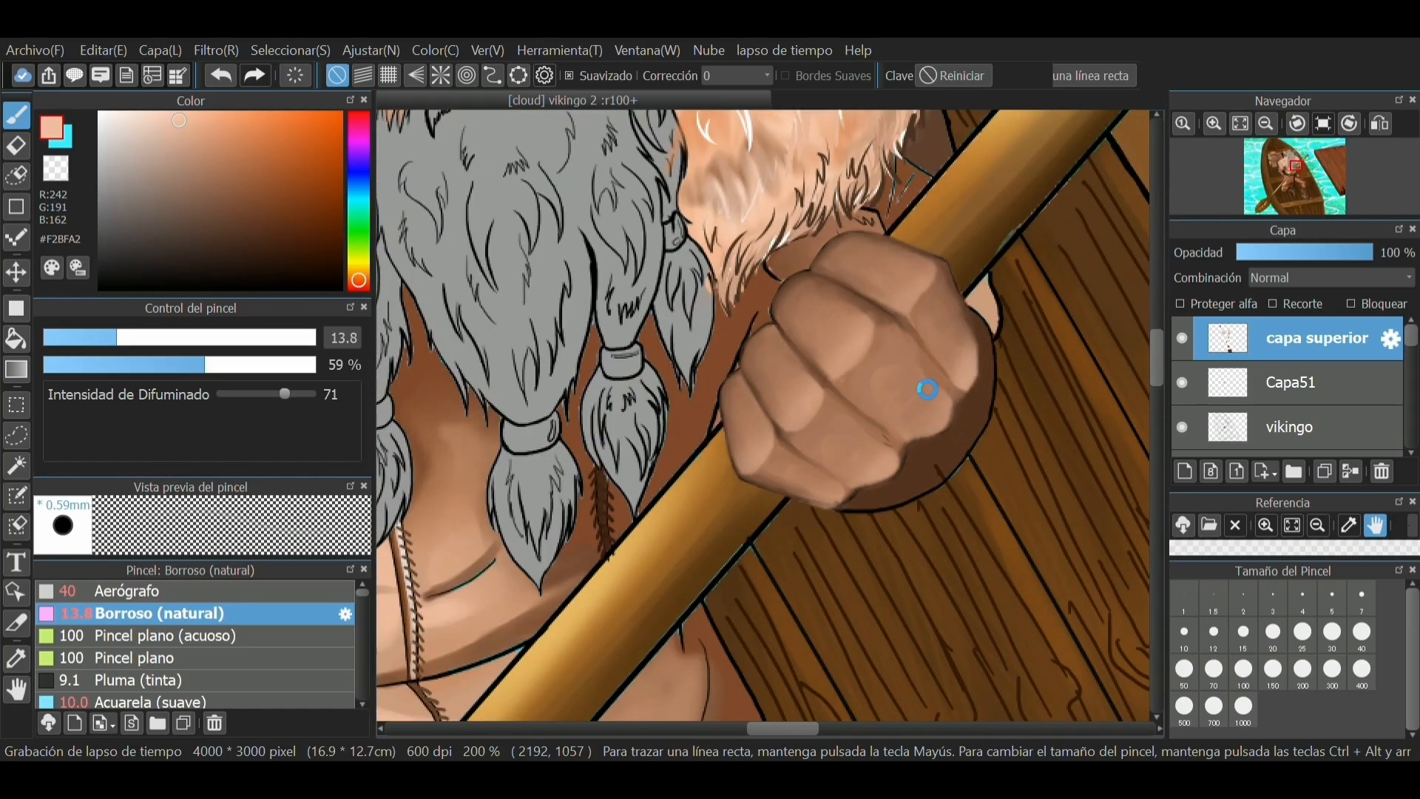
Paint #EAAE8B highlights on the lower finger segments of the upper hand with the Acuarela brush at size 9.2 and 6% opacity
left_click(859, 400, "alt")
scroll(143, 658, "down", 1)
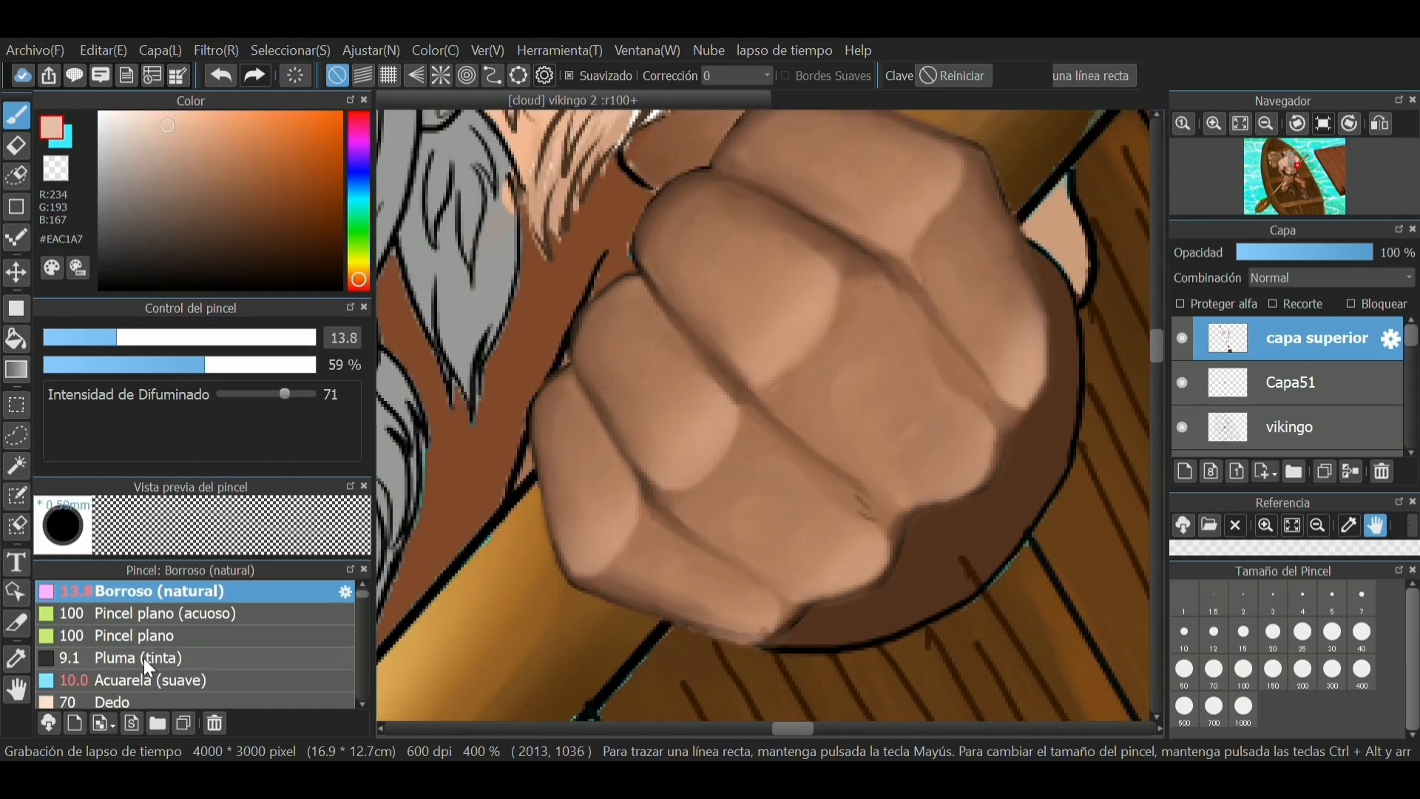
left_click(140, 680)
left_click(107, 337)
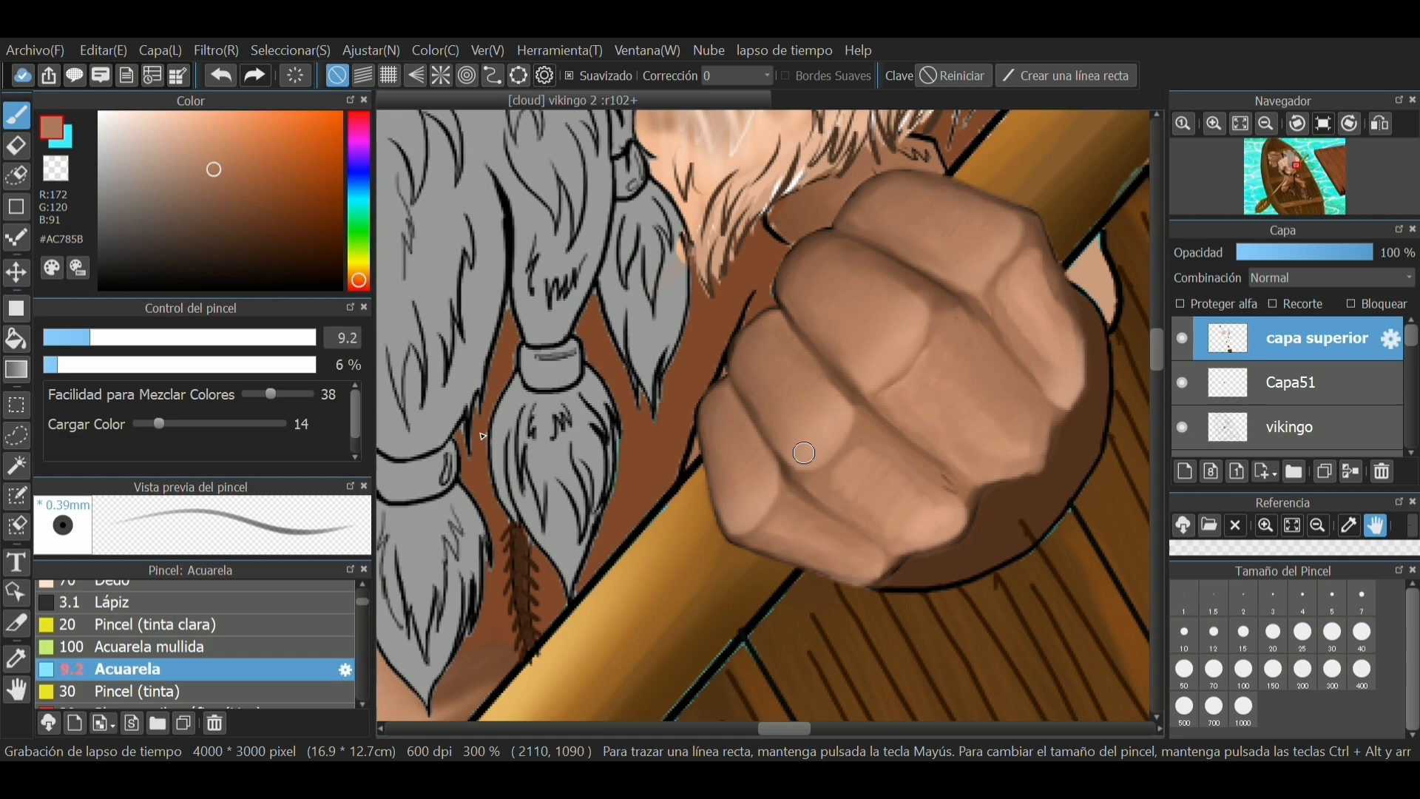
left_click_drag(198, 139, 198, 126)
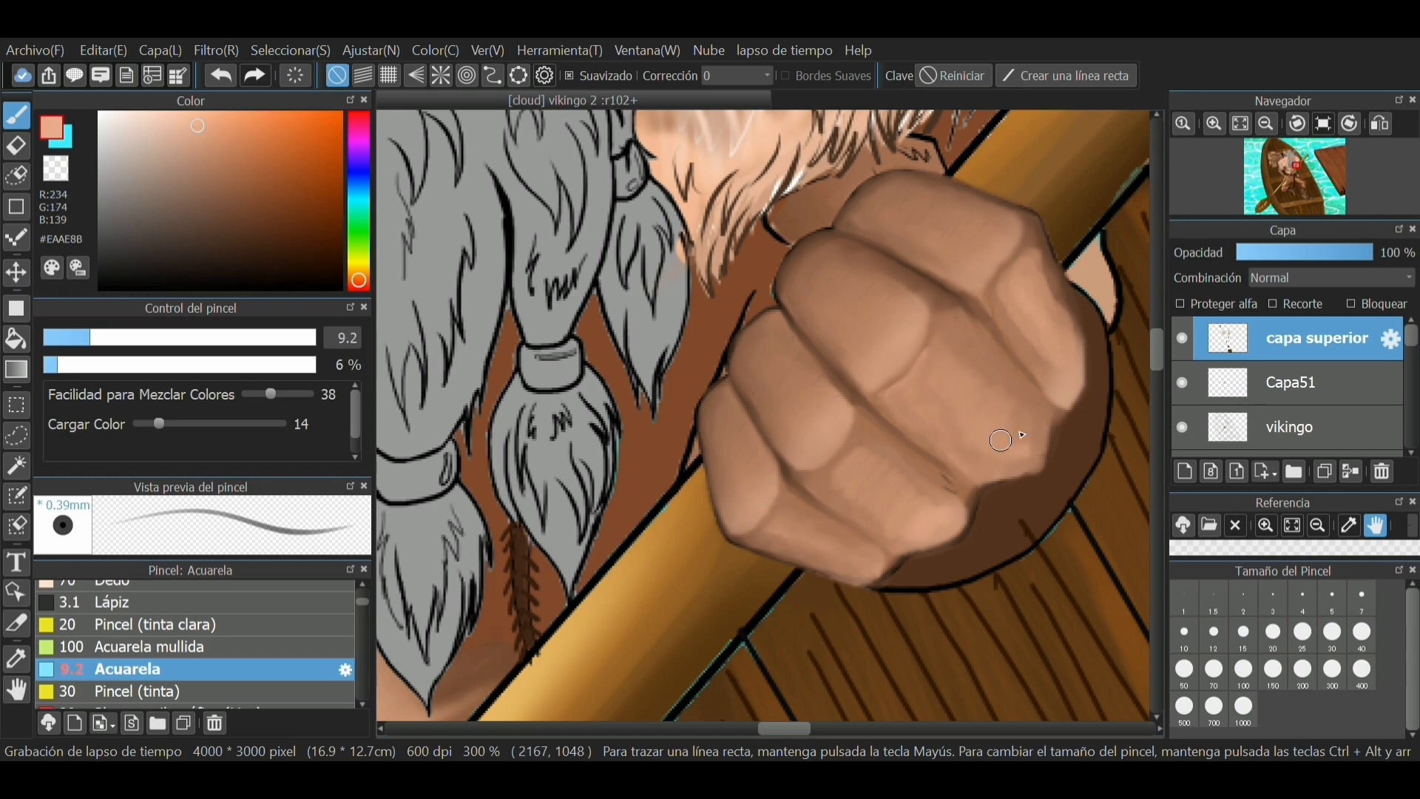
left_click_drag(1025, 448, 983, 364)
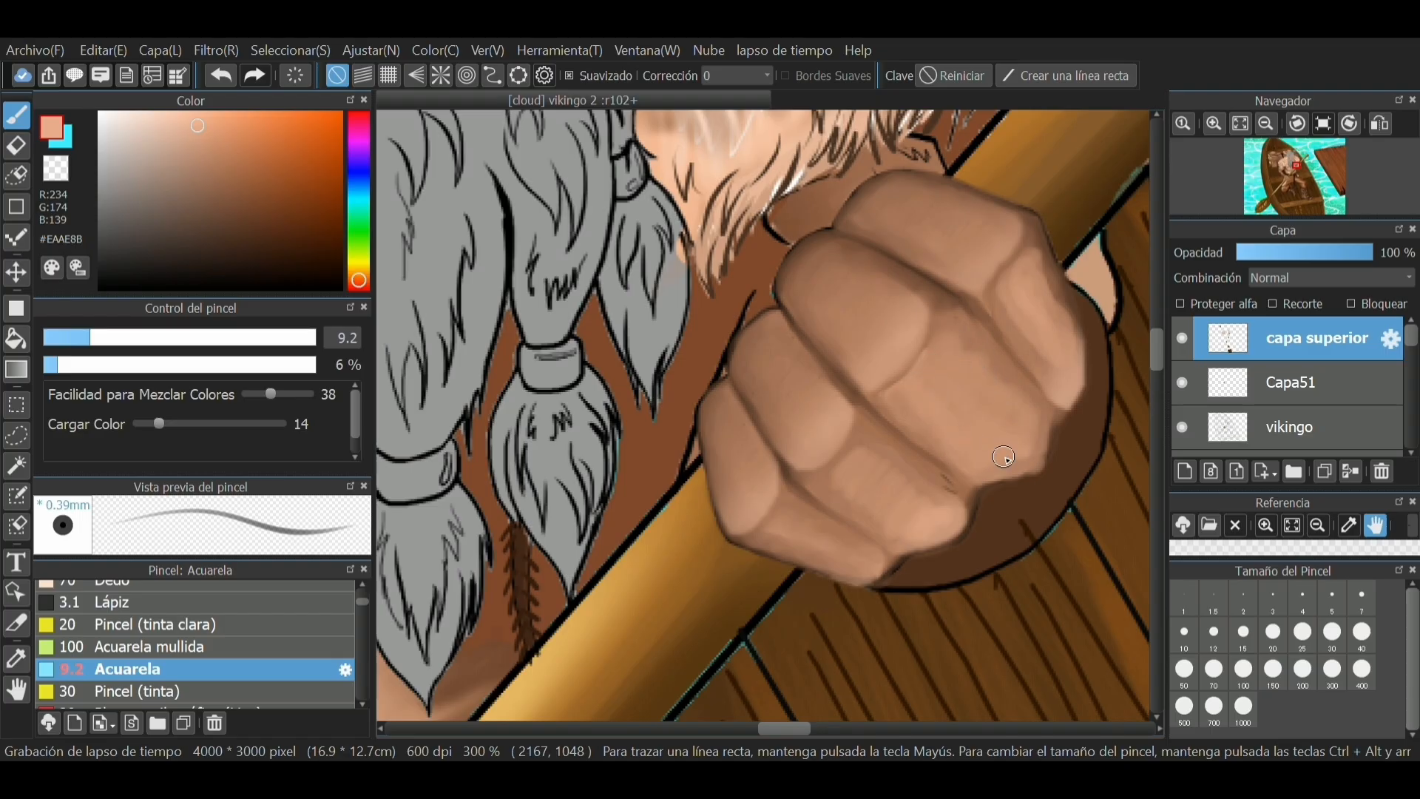
Sample the mid skin brown #AB7759 and blend it over the finger segments with the Acuarela brush at size 12.9 and 6% opacity
left_click(17, 658)
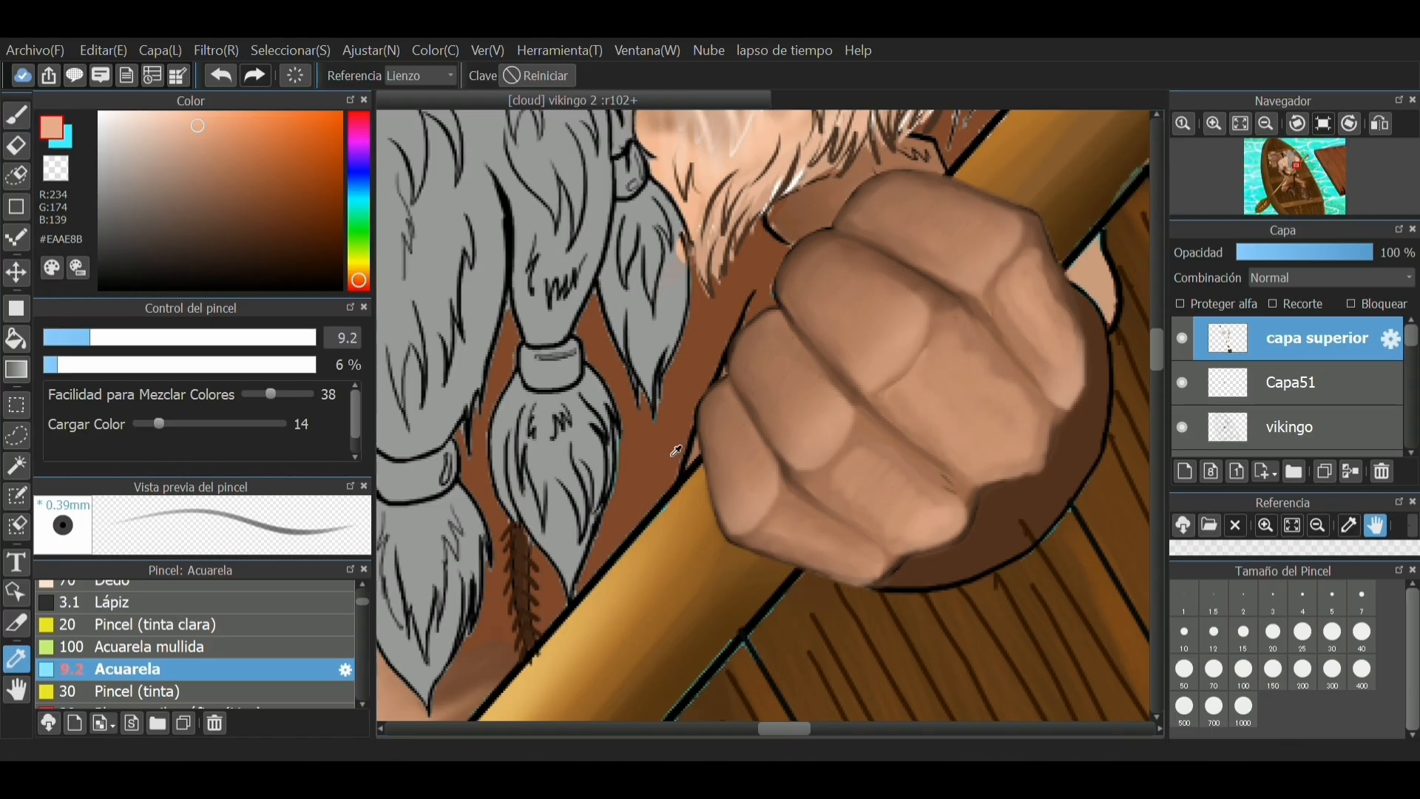
left_click(953, 341)
left_click(16, 114)
left_click_drag(91, 340, 111, 341)
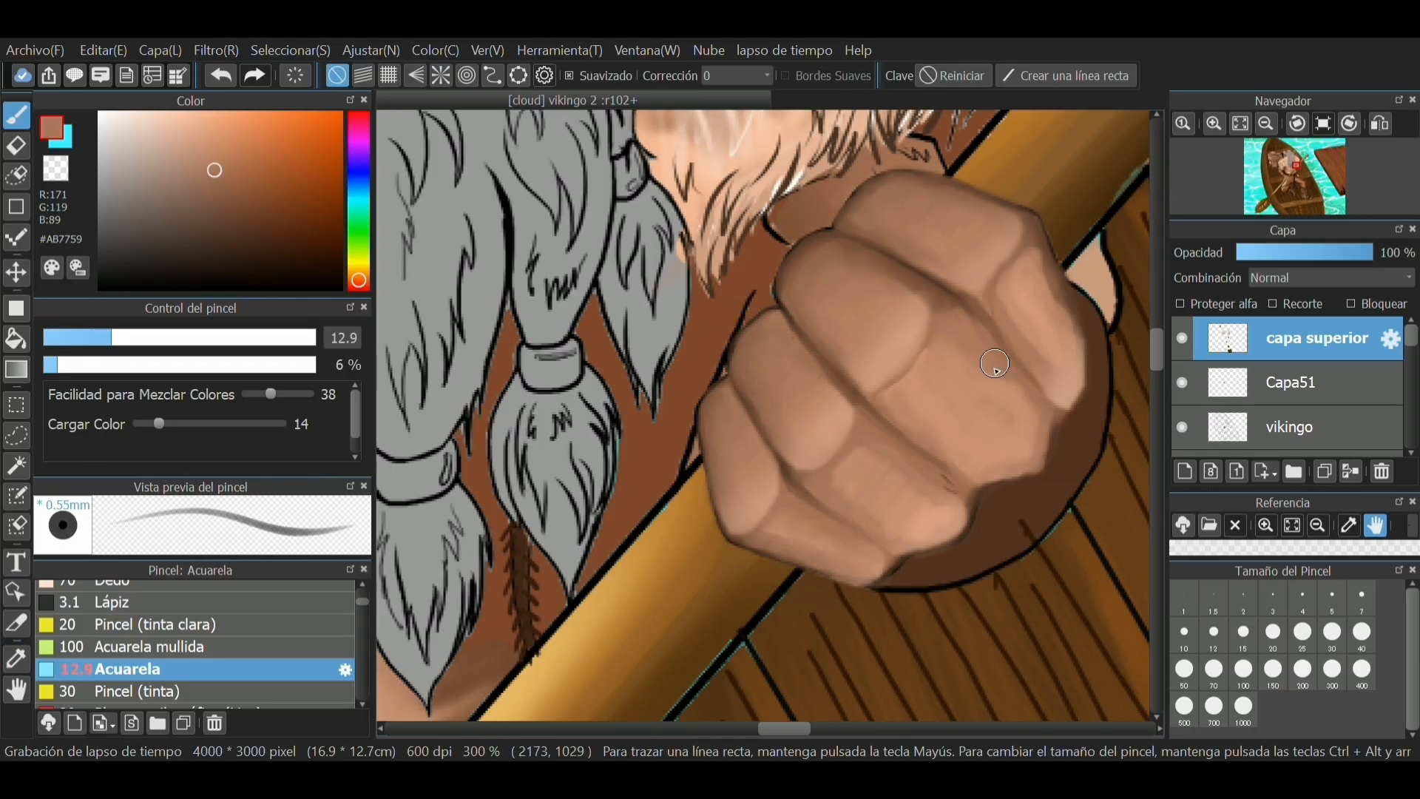
left_click_drag(1032, 457, 961, 463)
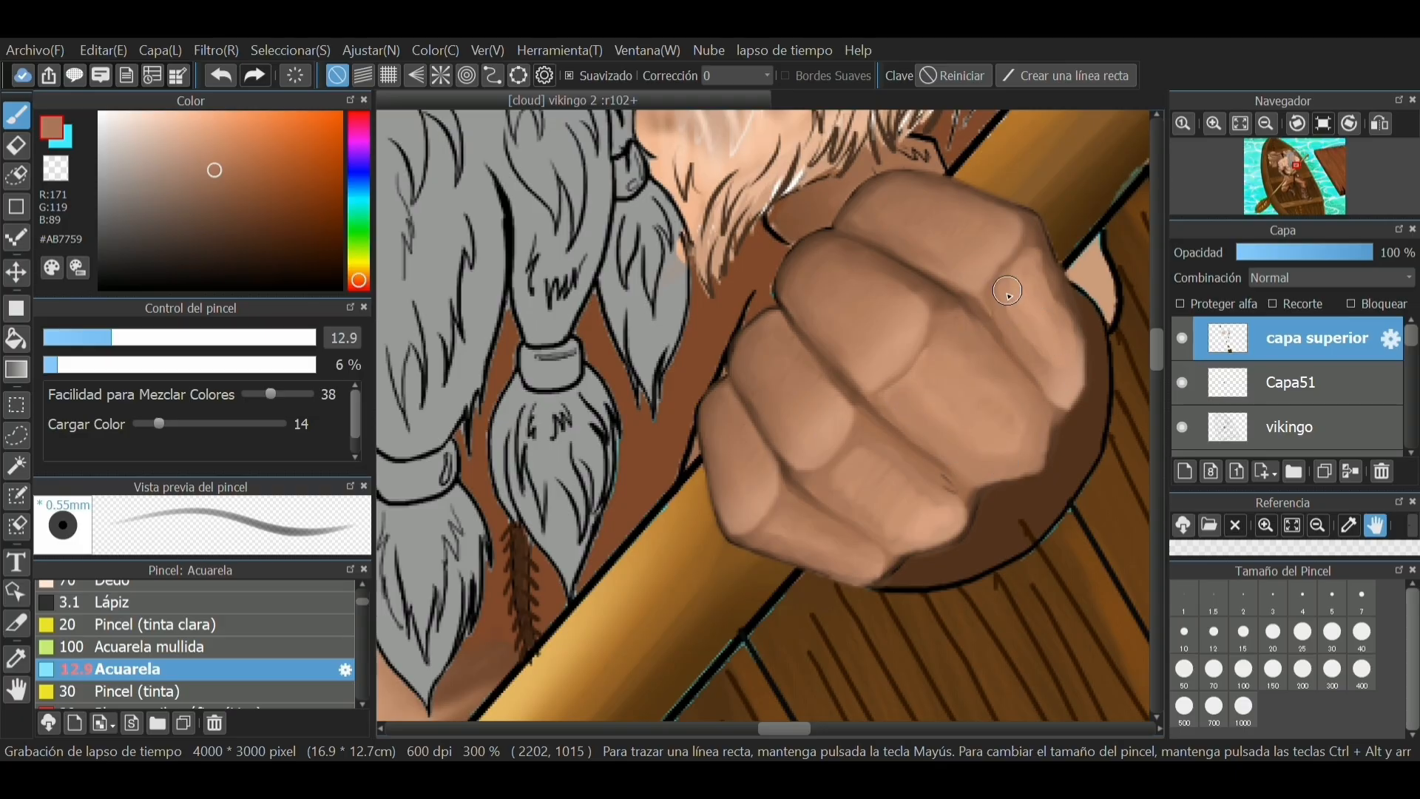
mouse_move(1028, 337)
left_mouse_down()
mouse_move(1025, 248)
mouse_move(1054, 285)
mouse_move(1069, 347)
mouse_move(1042, 401)
left_mouse_up()
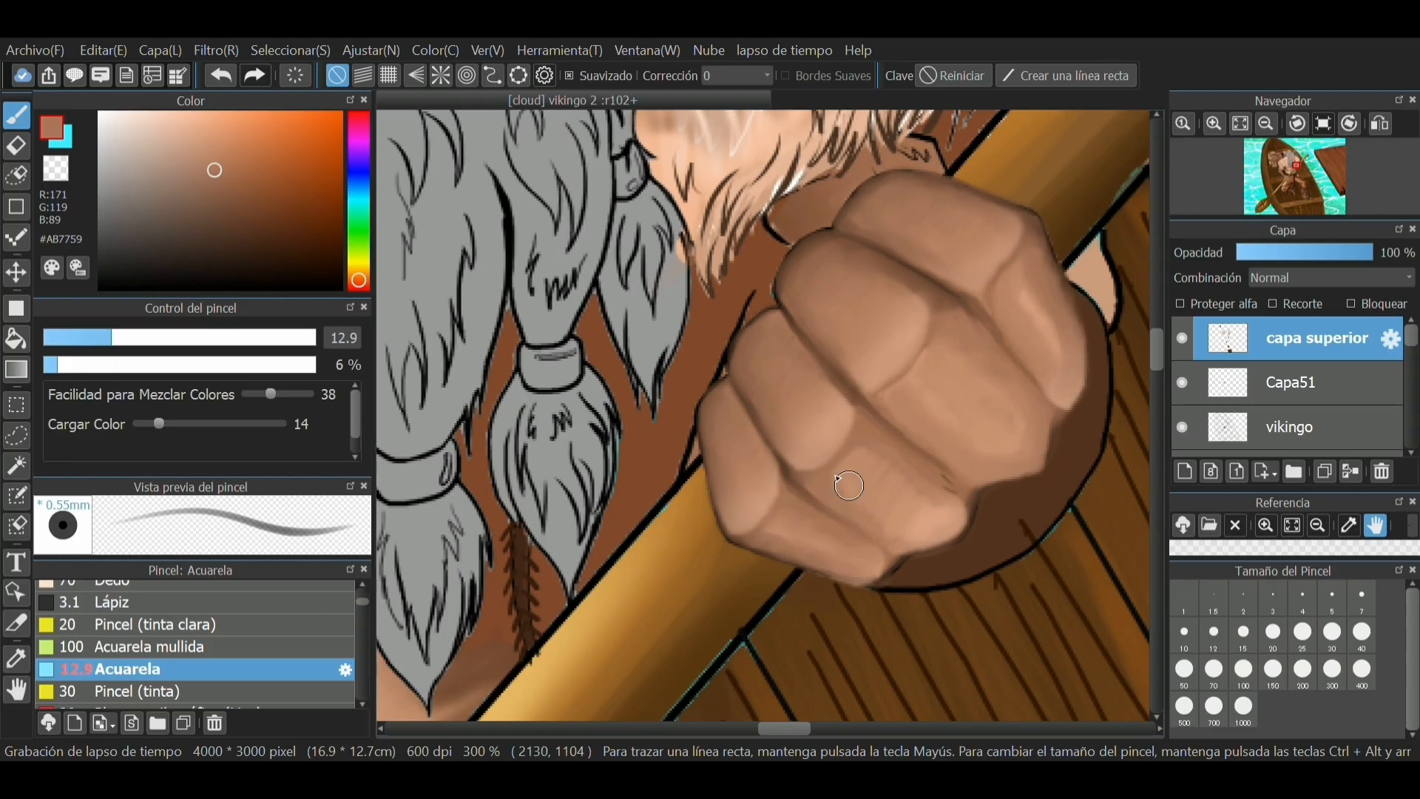
mouse_move(839, 492)
left_mouse_down()
mouse_move(935, 526)
mouse_move(955, 494)
mouse_move(904, 530)
mouse_move(824, 548)
left_mouse_up()
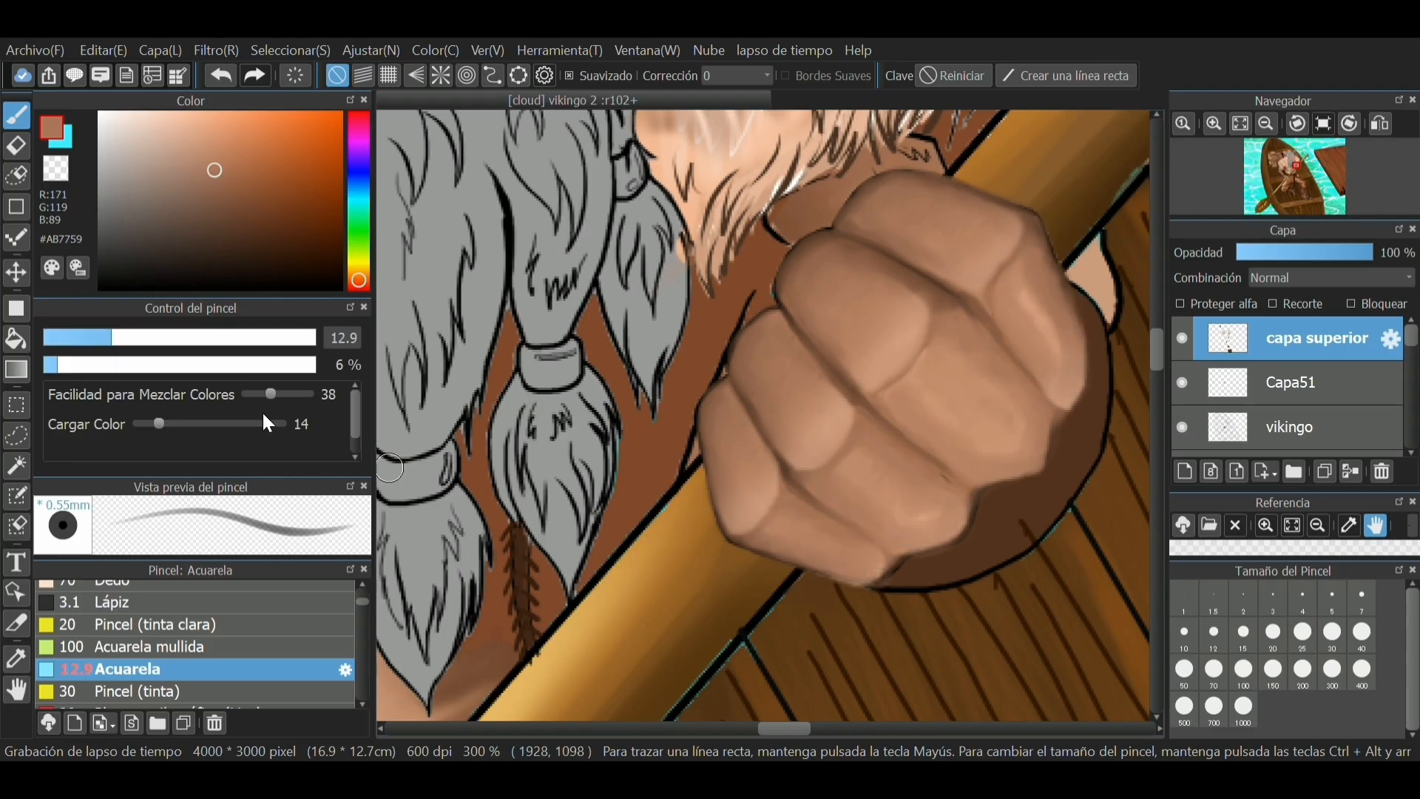
Darken the creases between the fingers with #5C3D2B, reducing the Acuarela brush to size 3.7 and 4% opacity
left_click(73, 338)
left_click(228, 226)
key("bracketleft")
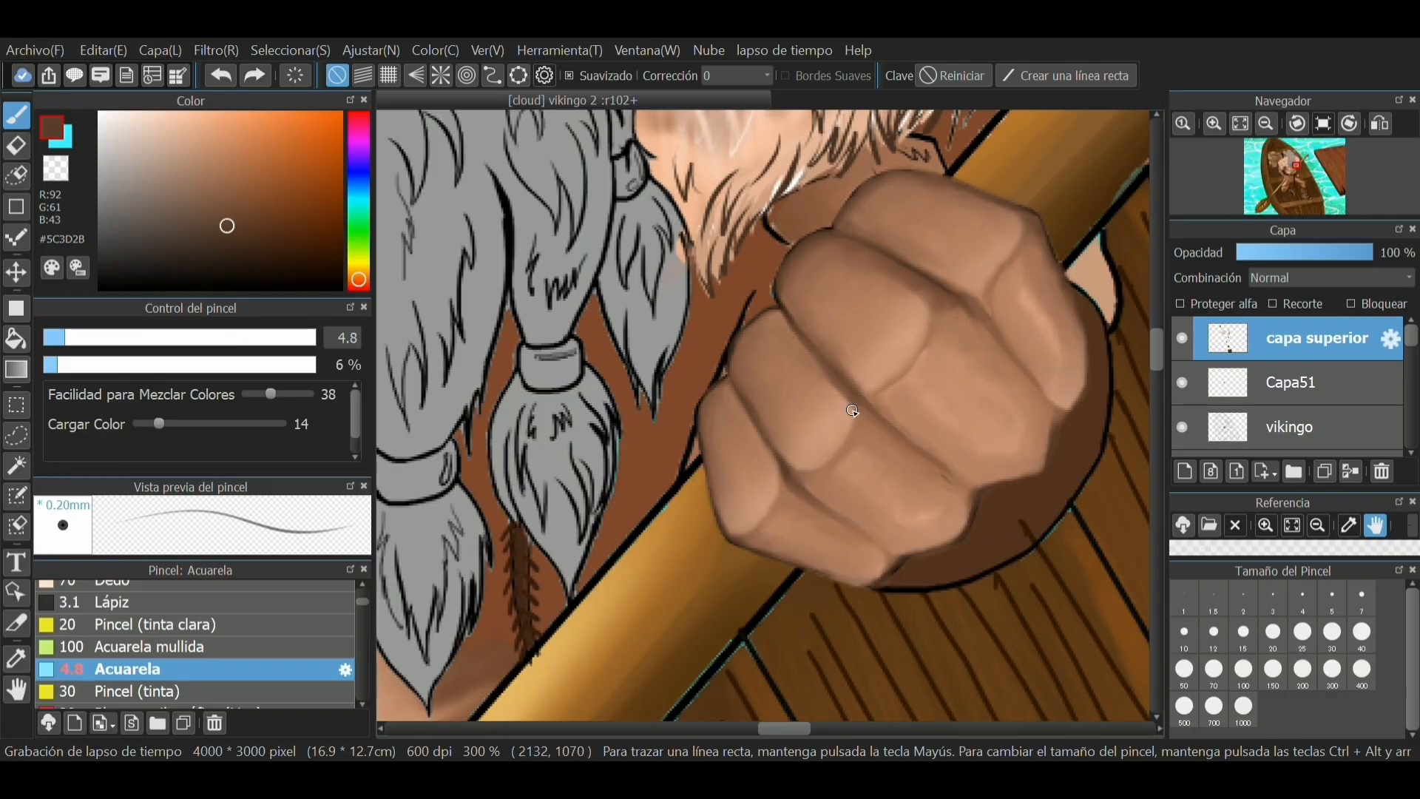
key("bracketleft")
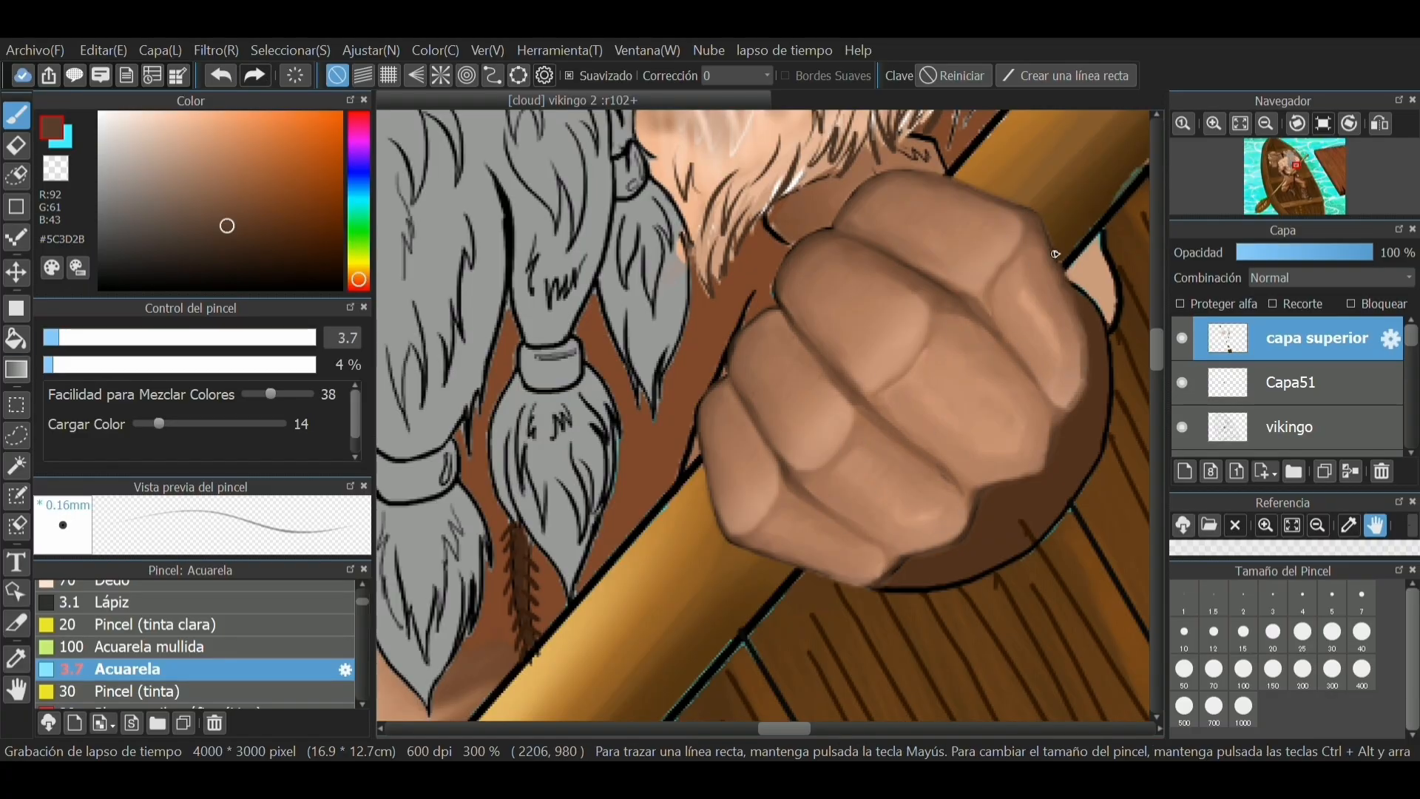
Airbrush soft #6C4733 shadows along the finger creases with the Aerógrafo brush at size 19 and 3% opacity
scroll(1056, 254, "down", 6)
scroll(1036, 344, "up", 6)
scroll(170, 629, "up", 3)
left_click(148, 592)
scroll(909, 242, "up", 1)
right_click(910, 242)
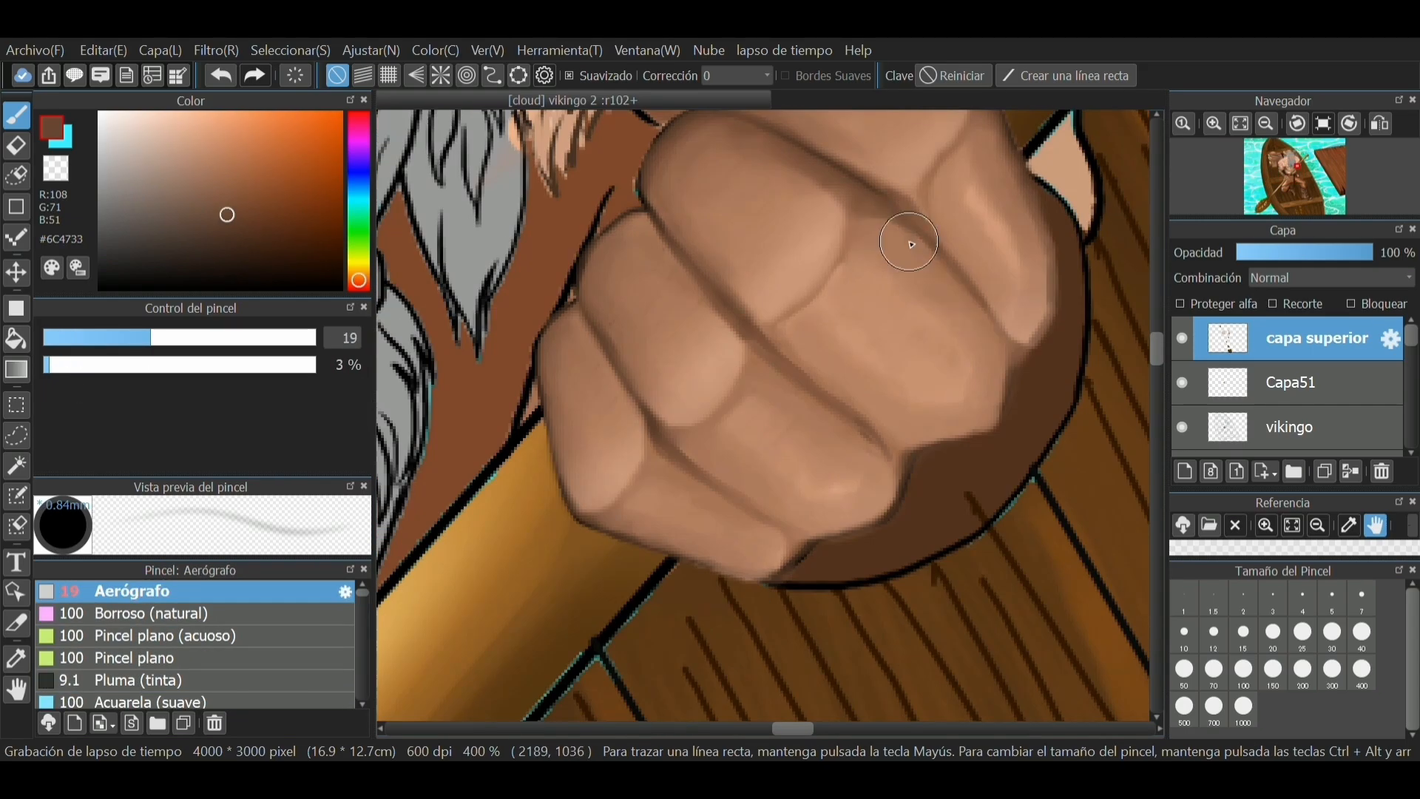
left_click_drag(909, 241, 991, 364)
scroll(895, 394, "down", 1)
scroll(924, 274, "up", 2)
scroll(917, 285, "down", 2)
scroll(803, 529, "up", 2)
left_click_drag(781, 509, 642, 388)
scroll(637, 340, "down", 2)
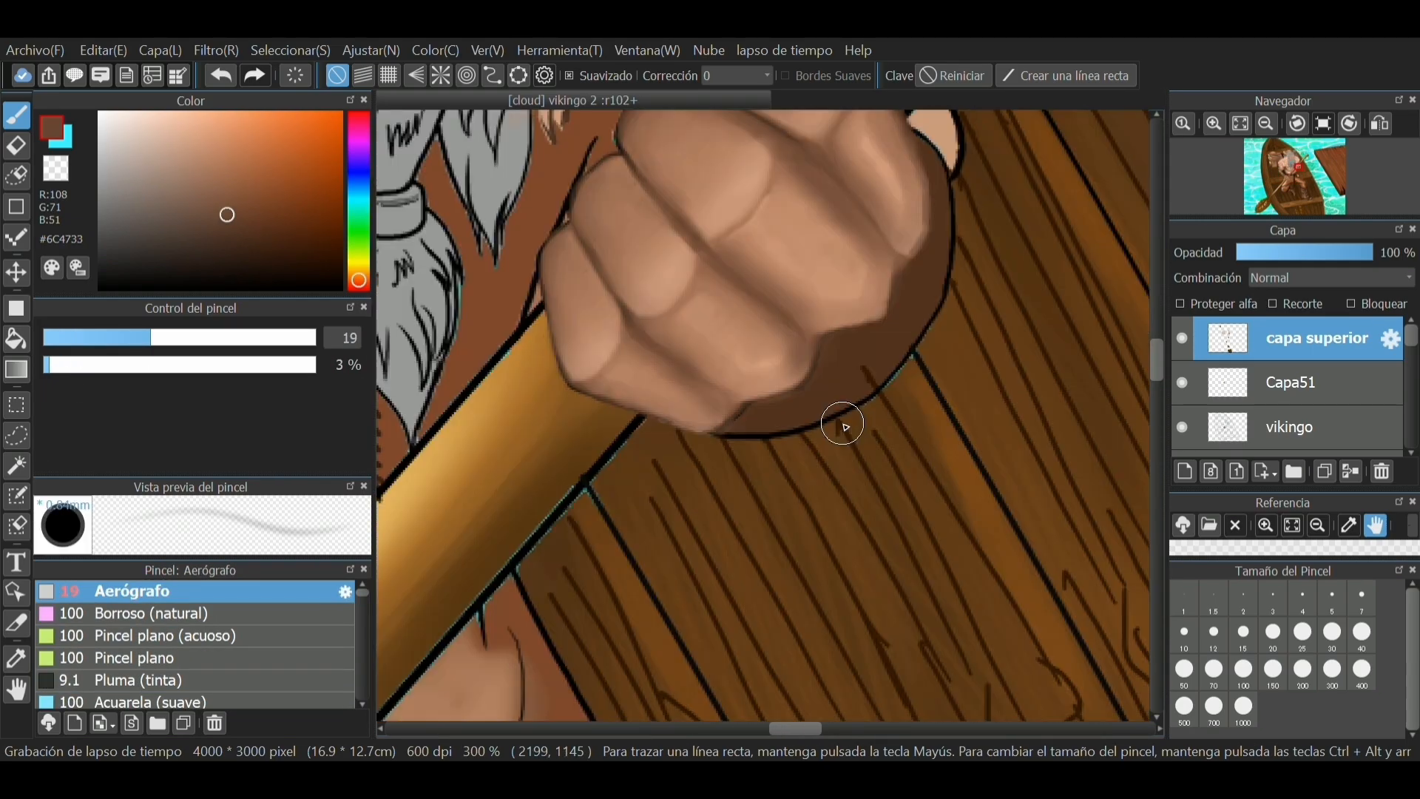
Airbrush thin #583A2A shadows along the fist's lower contour and fingertips at size 4.9 and 3% opacity
left_click_drag(80, 338, 65, 337)
right_click(741, 411)
left_click_drag(742, 407, 711, 429)
left_click_drag(651, 416, 722, 429)
mouse_move(809, 368)
left_mouse_down()
mouse_move(881, 313)
mouse_move(892, 264)
left_mouse_up()
left_click_drag(859, 322, 878, 307)
scroll(890, 309, "down", 5)
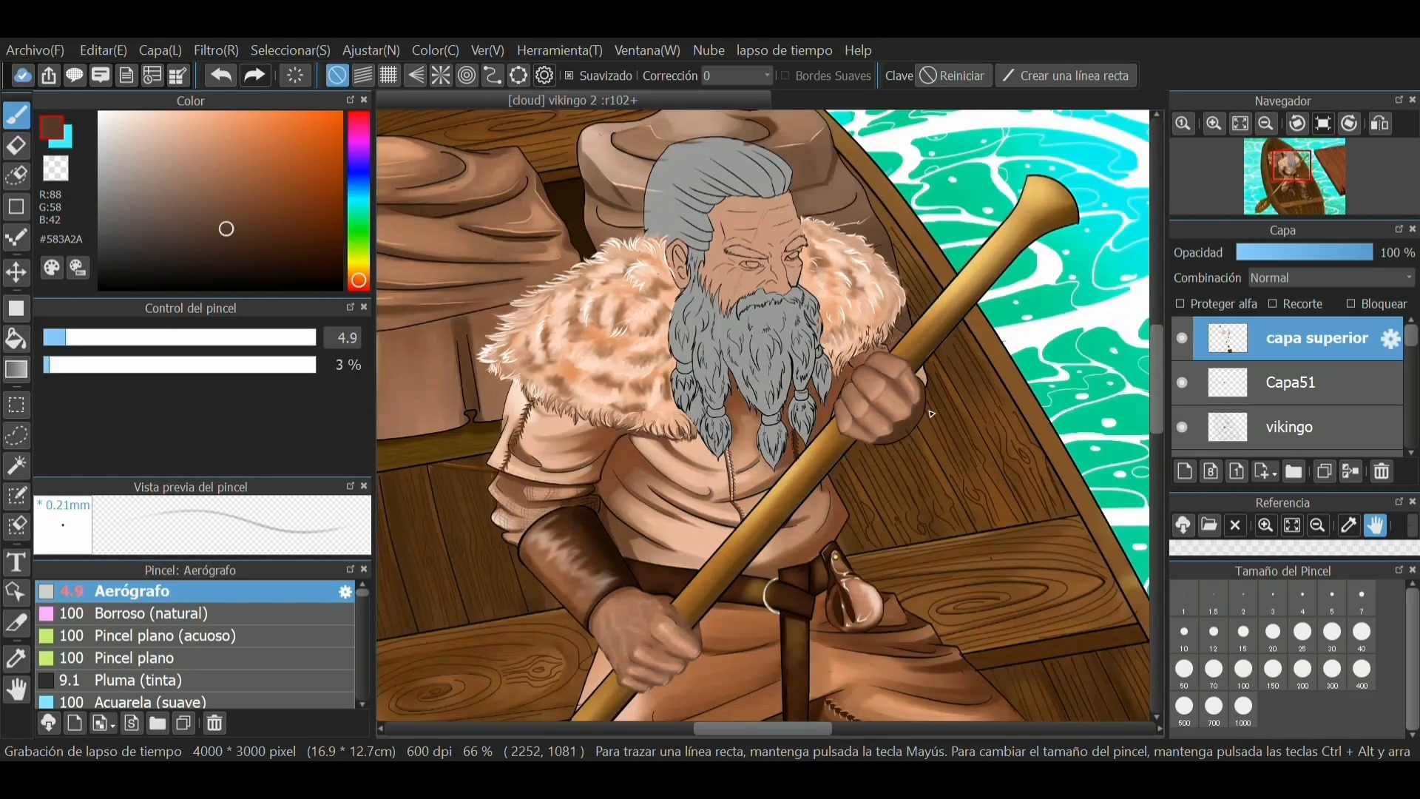
left_click_drag(907, 430, 931, 408)
scroll(934, 403, "down", 2)
Sample #AB785B from the lower hand and airbrush it across the back of the hand below the leather cuff at size 10.9
scroll(773, 488, "up", 6)
left_click(704, 367, "alt")
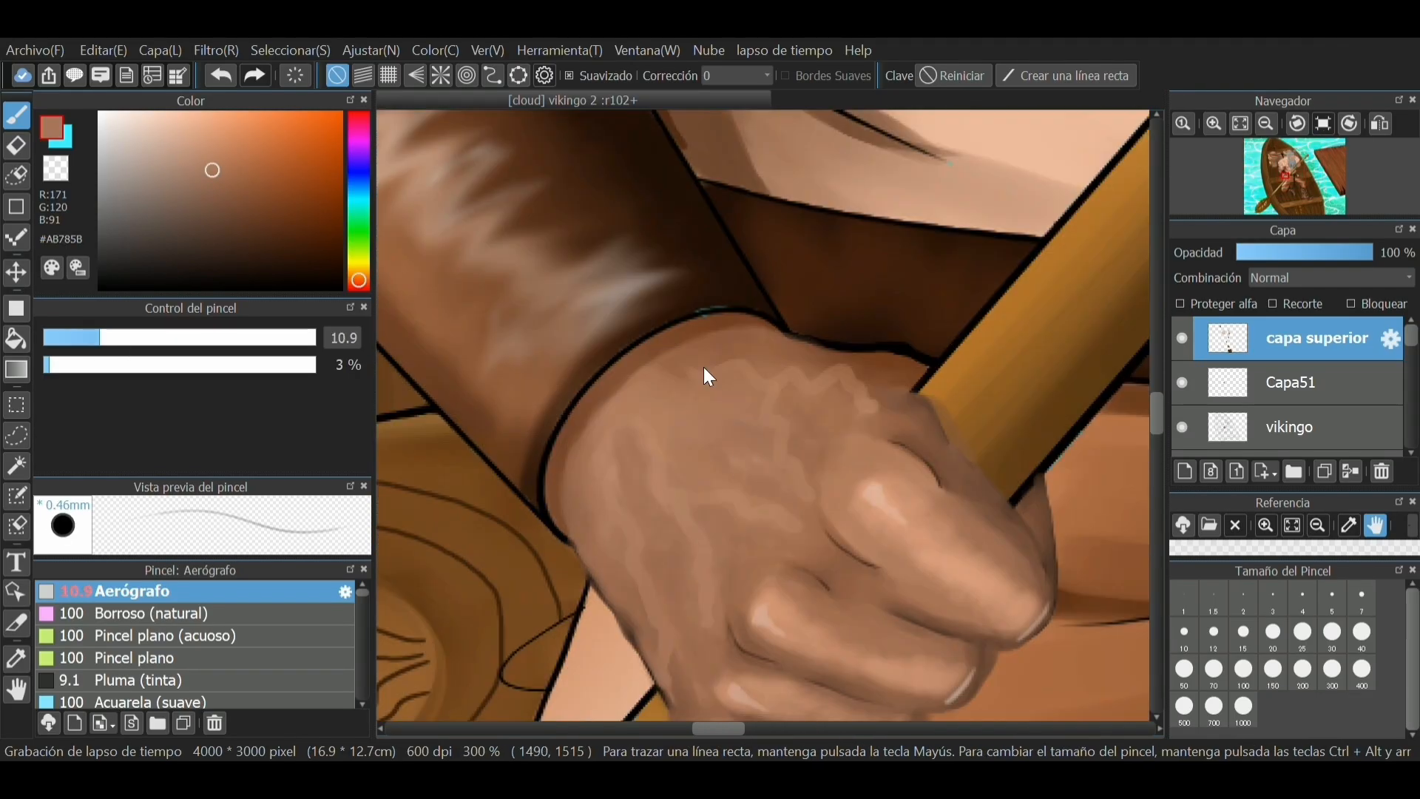
mouse_move(670, 370)
left_mouse_down()
mouse_move(769, 355)
mouse_move(906, 388)
left_mouse_up()
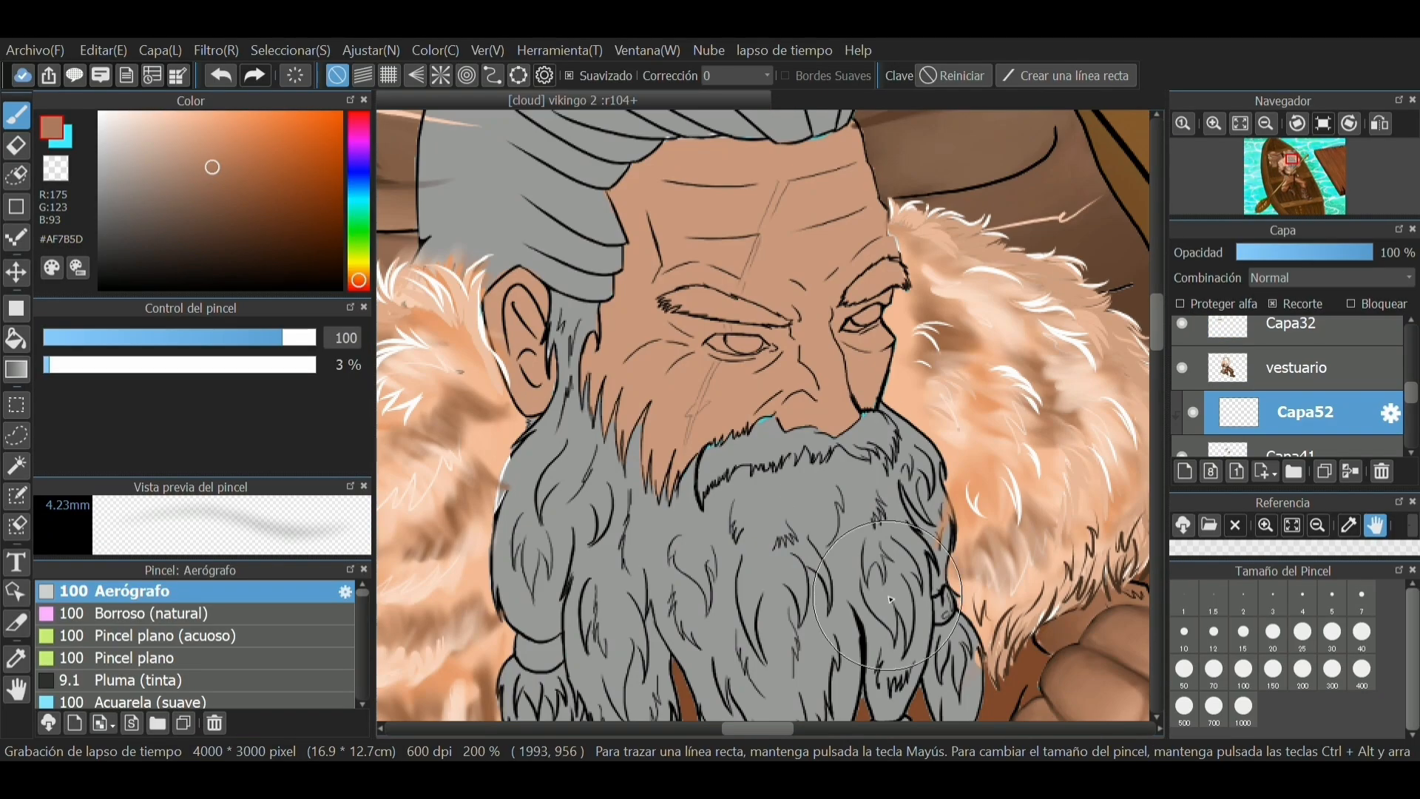
Set up the Acuarela brush at size 11.5 and 4% opacity, try a #AF7B5D stroke on the viking's temple, and undo it
left_click(209, 337)
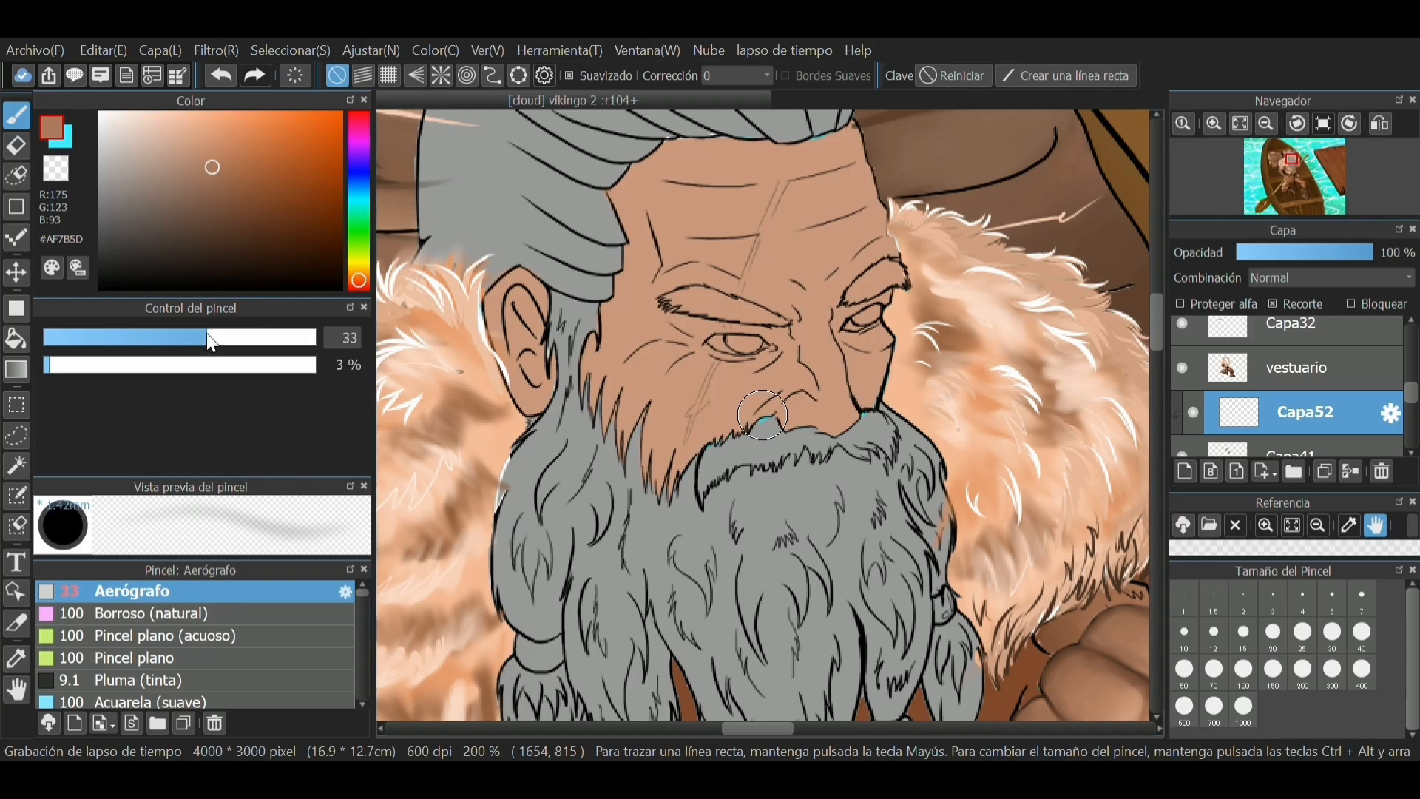
left_click_drag(209, 338, 112, 338)
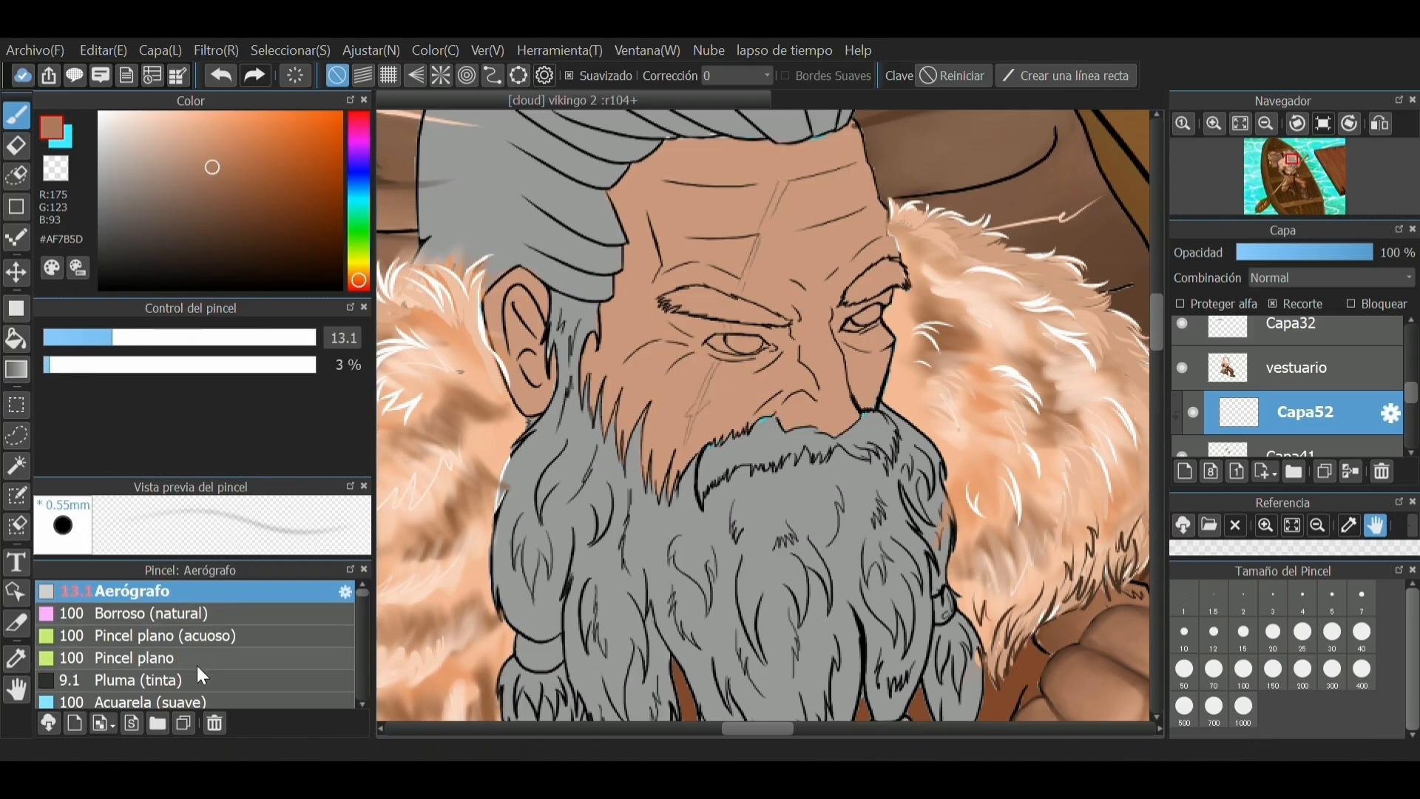
scroll(361, 598, "down", 5)
left_click(256, 655)
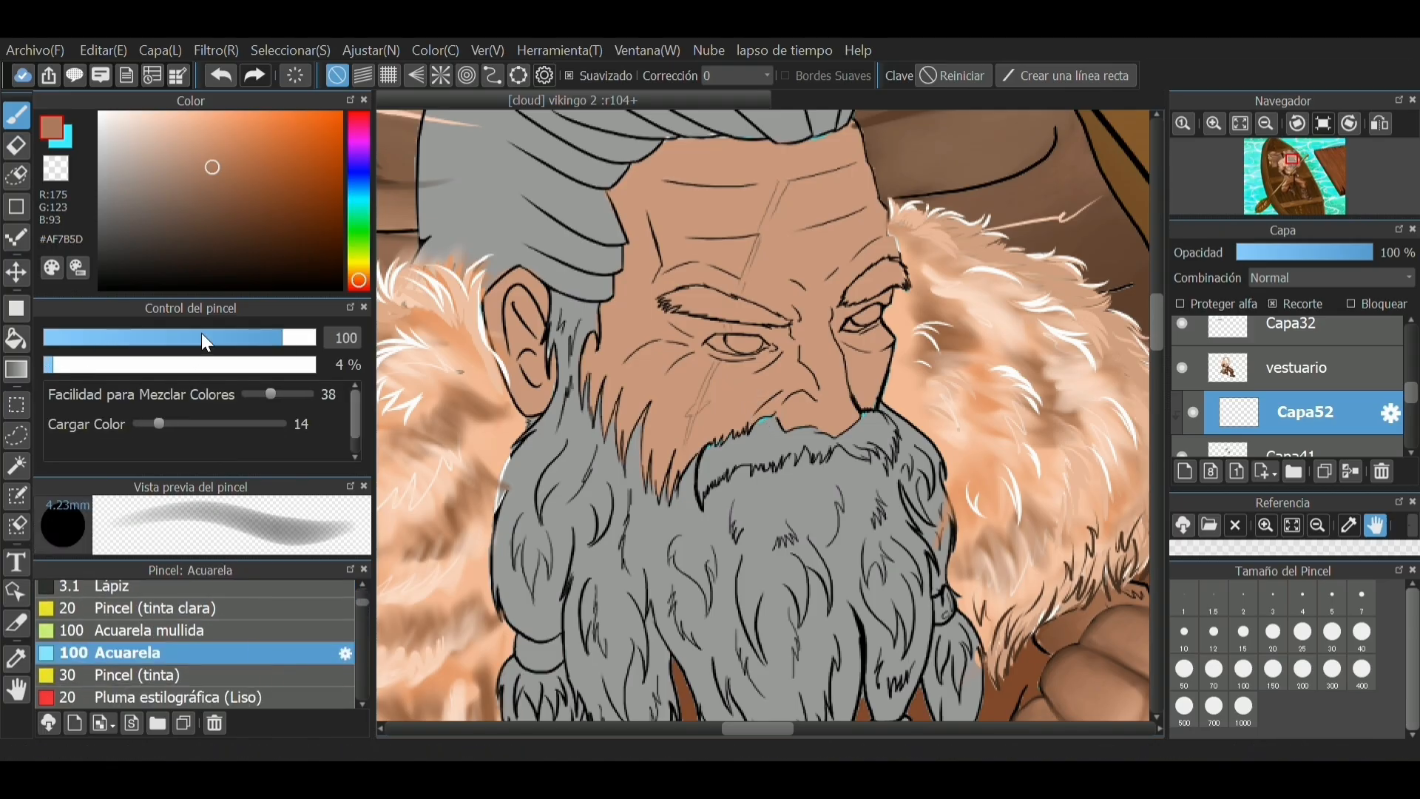
left_click_drag(201, 337, 102, 337)
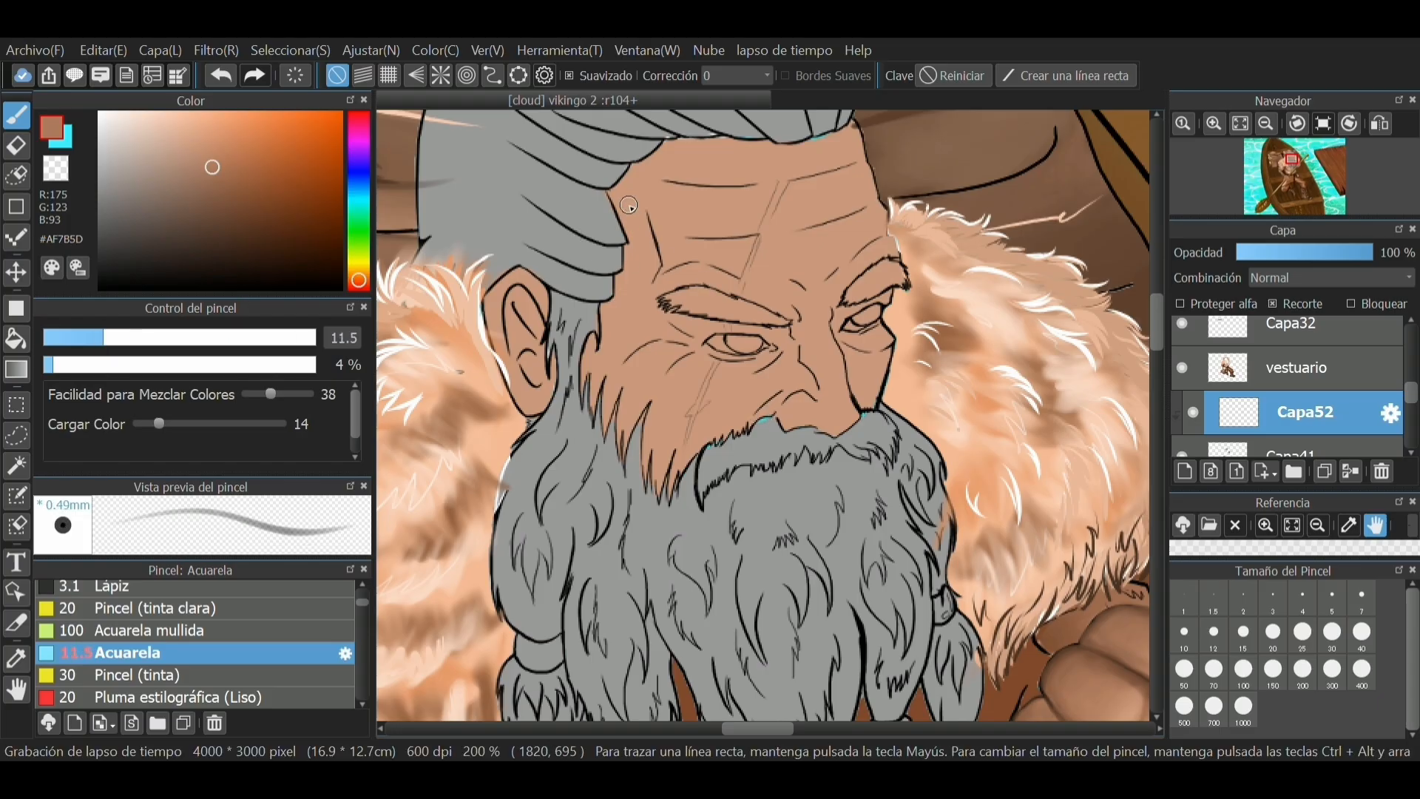
mouse_move(612, 205)
left_mouse_down()
mouse_move(618, 179)
mouse_move(623, 224)
left_mouse_up()
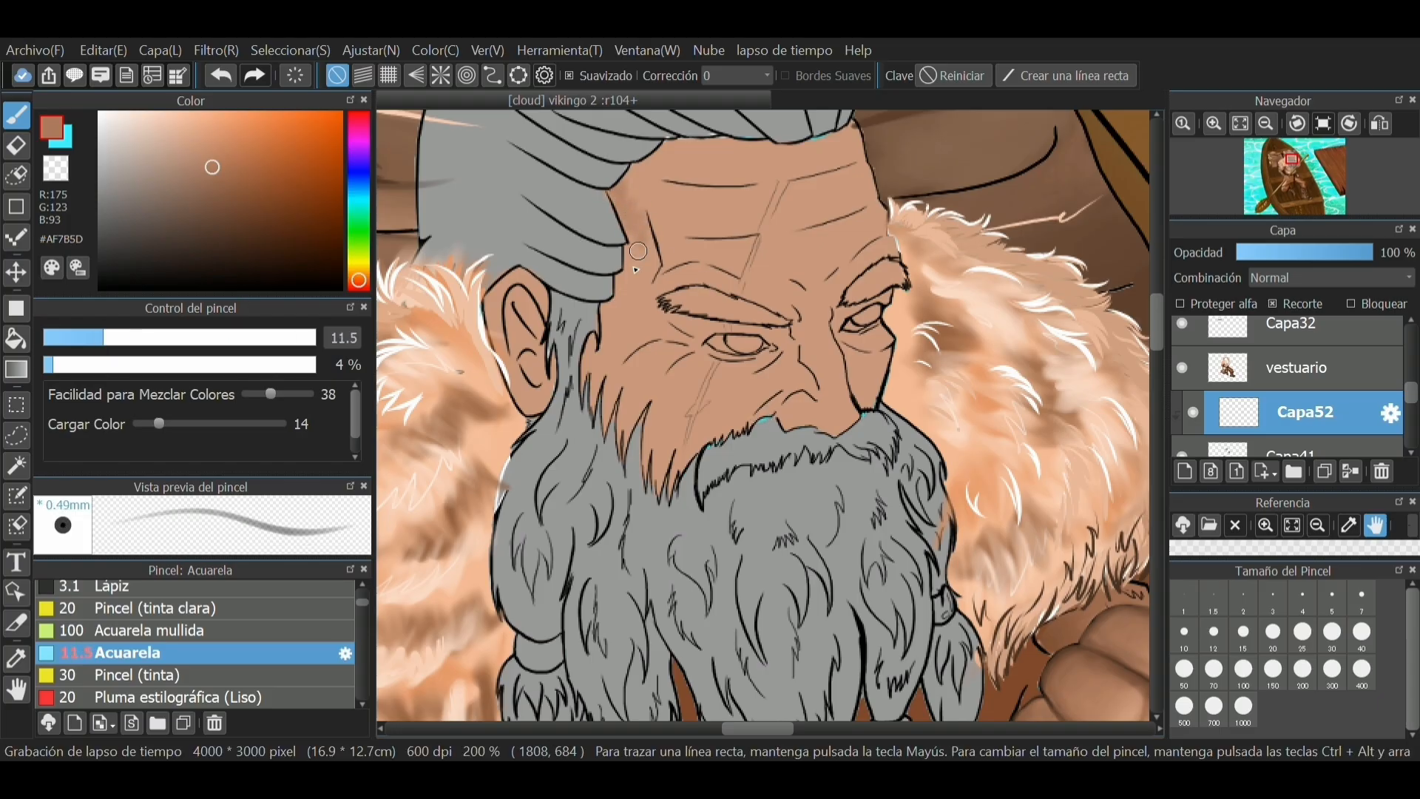
key("ctrl+z")
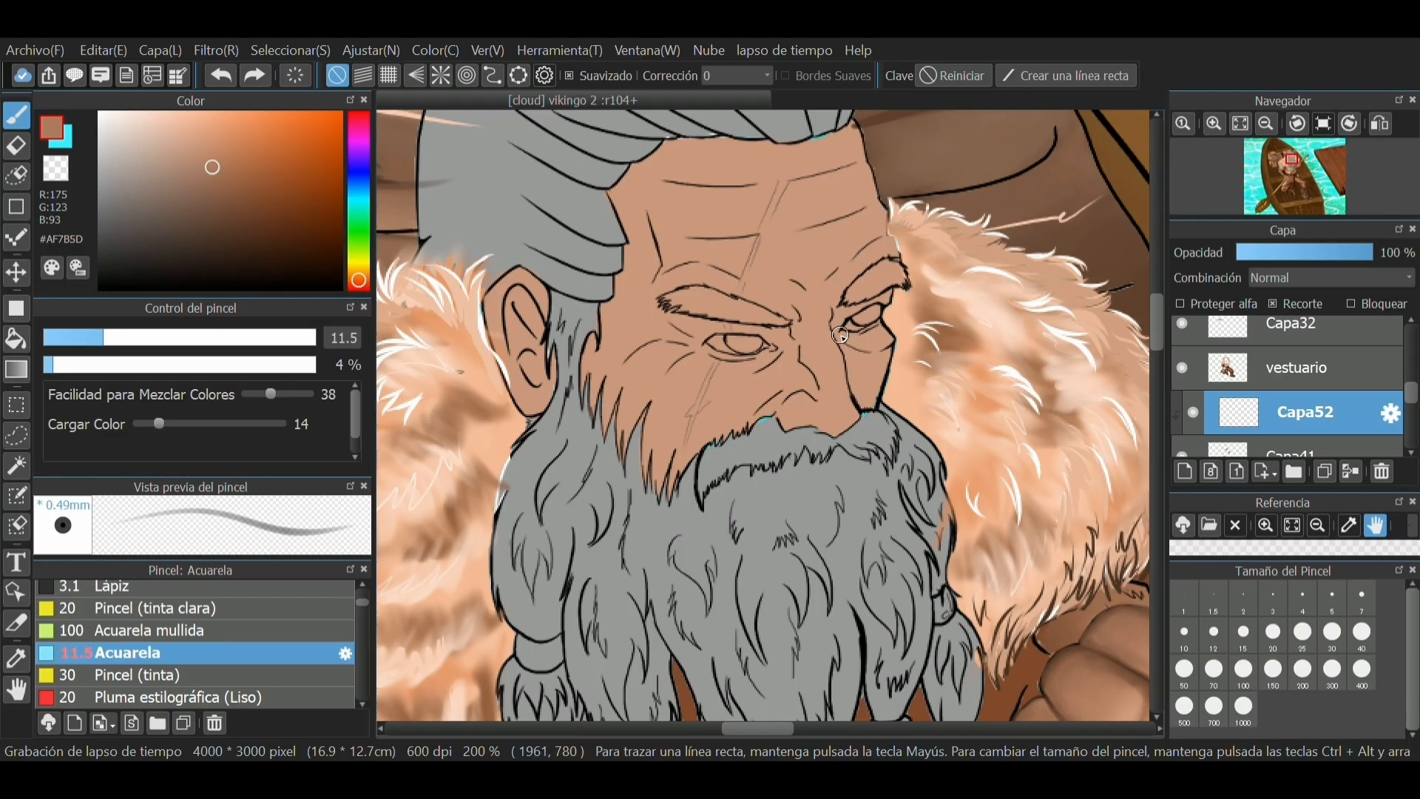
Paint a reddish #A45D4E tone over the tip of the viking's nose at size 11.5 and 4% opacity
left_click(359, 285)
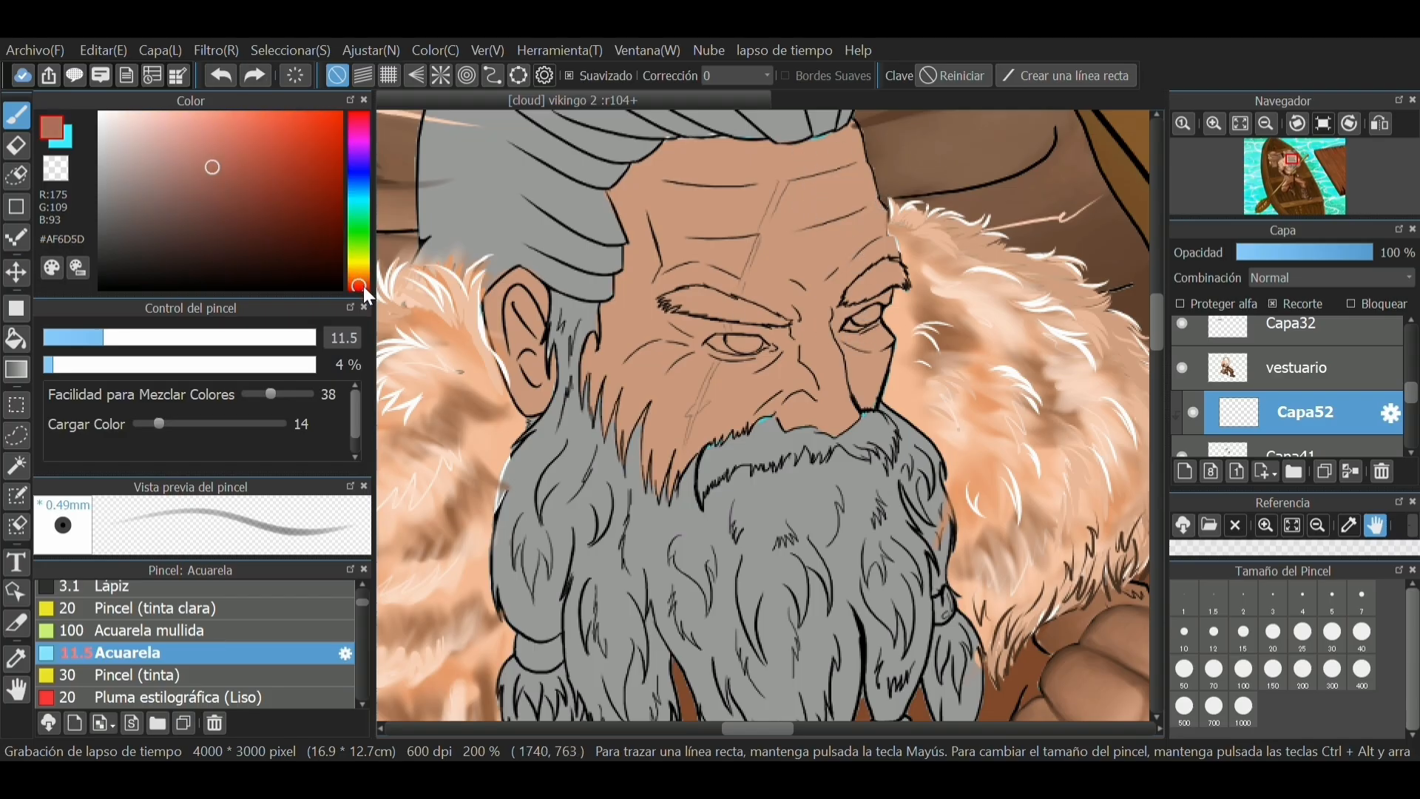
left_click(227, 176)
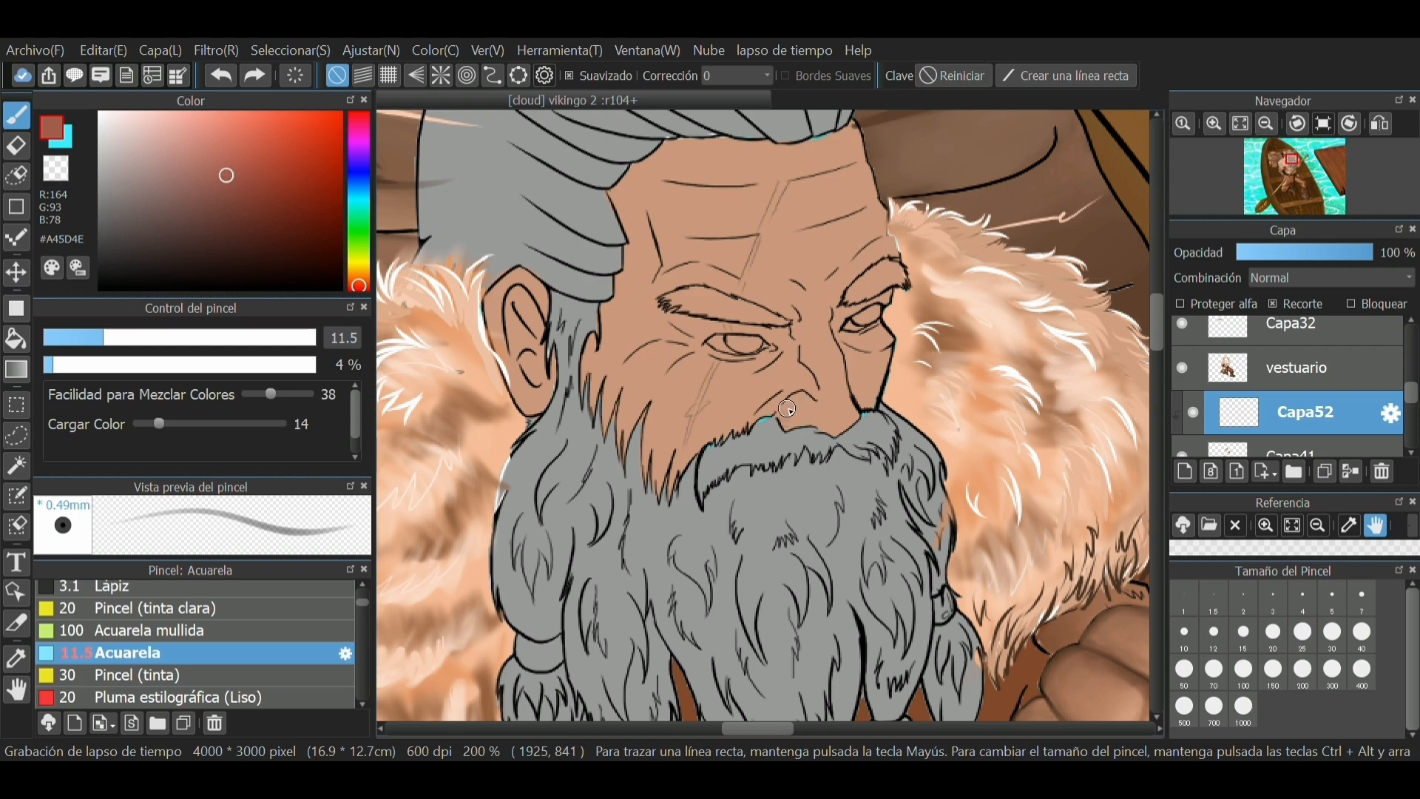
left_click_drag(792, 423, 836, 424)
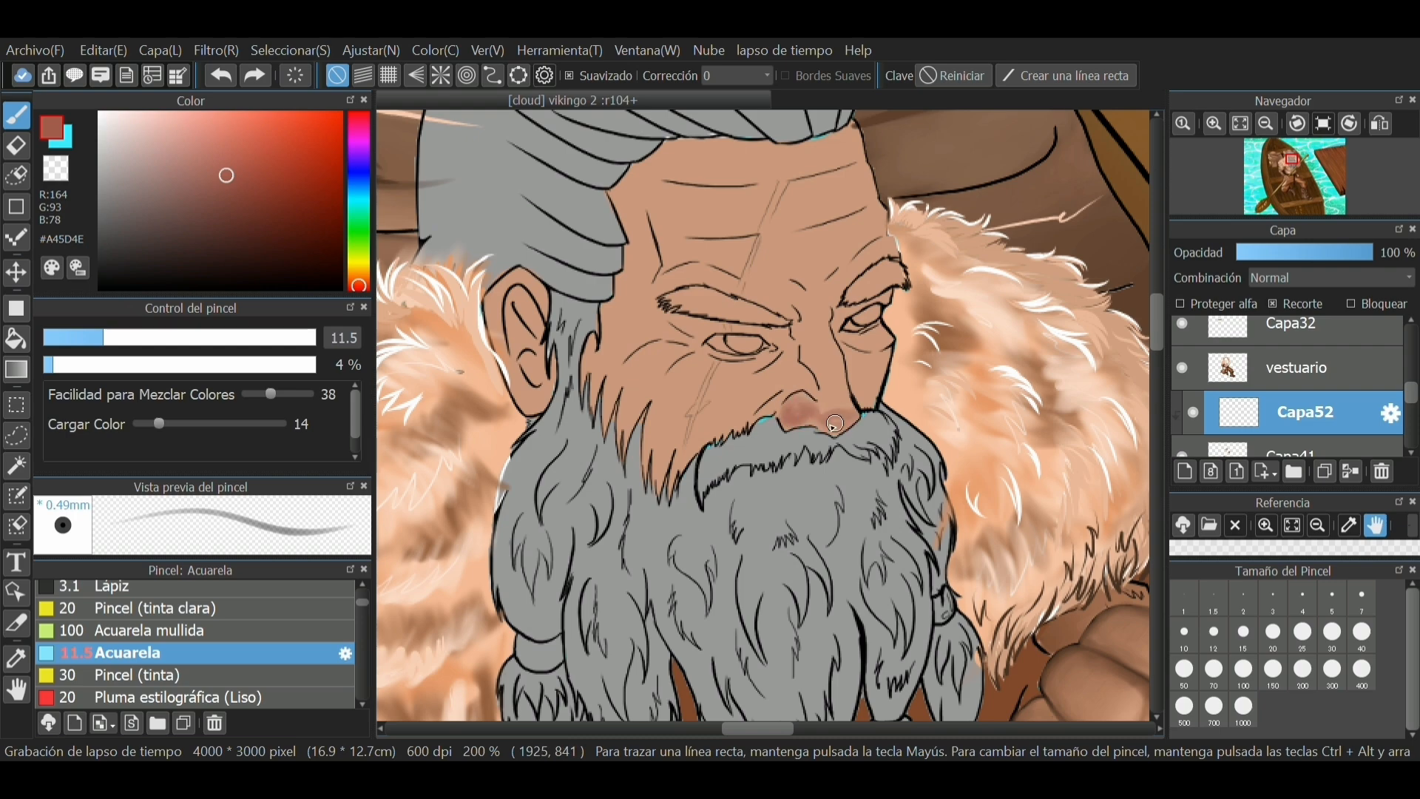
Paint the same #A45D4E redness along the nose bridge and around both eyes with the brush at size 19
left_click(149, 341)
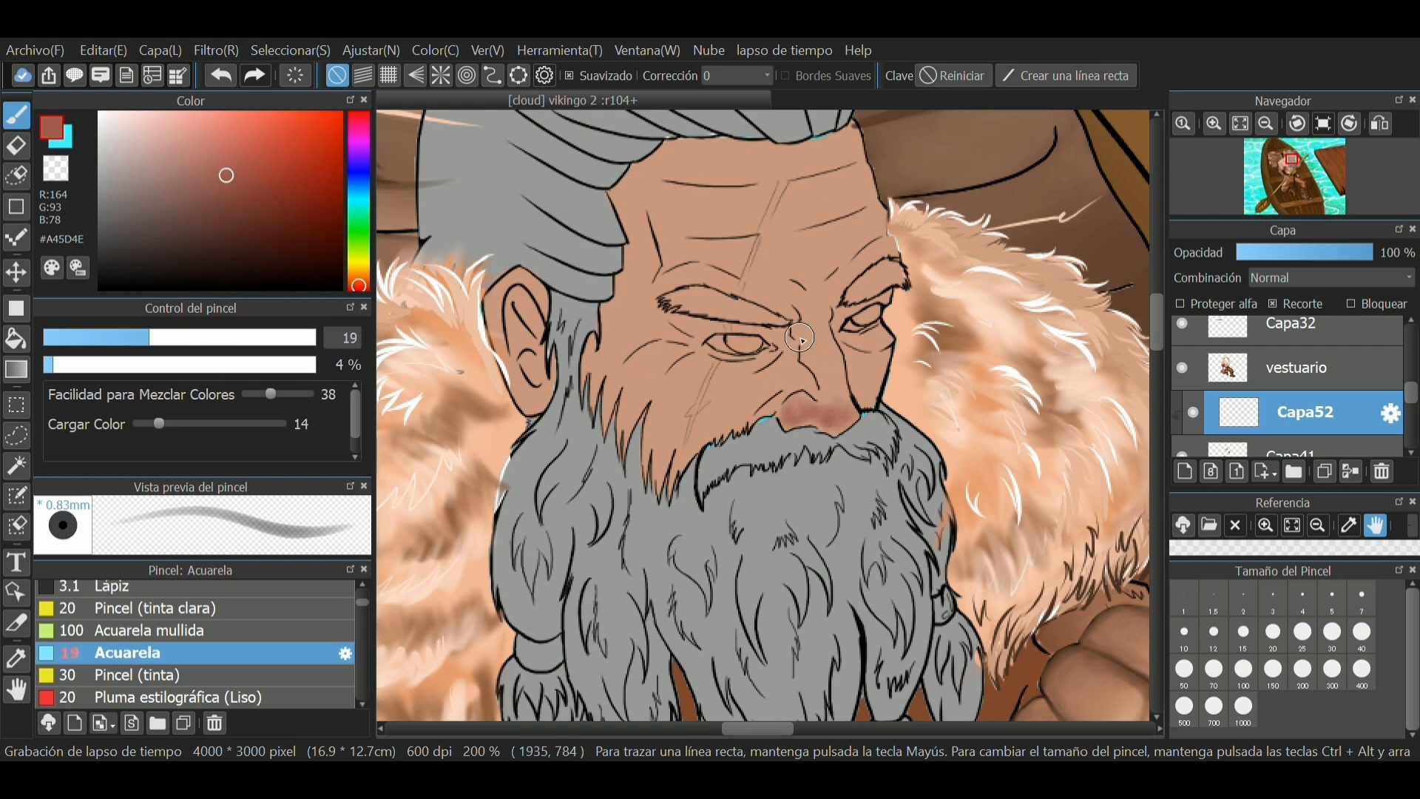
mouse_move(804, 342)
left_mouse_down()
mouse_move(830, 404)
mouse_move(812, 327)
mouse_move(837, 402)
mouse_move(825, 320)
mouse_move(844, 397)
mouse_move(803, 342)
mouse_move(821, 381)
mouse_move(795, 415)
mouse_move(845, 419)
mouse_move(832, 350)
mouse_move(751, 375)
mouse_move(692, 369)
mouse_move(746, 380)
mouse_move(774, 368)
mouse_move(690, 374)
mouse_move(880, 350)
left_mouse_up()
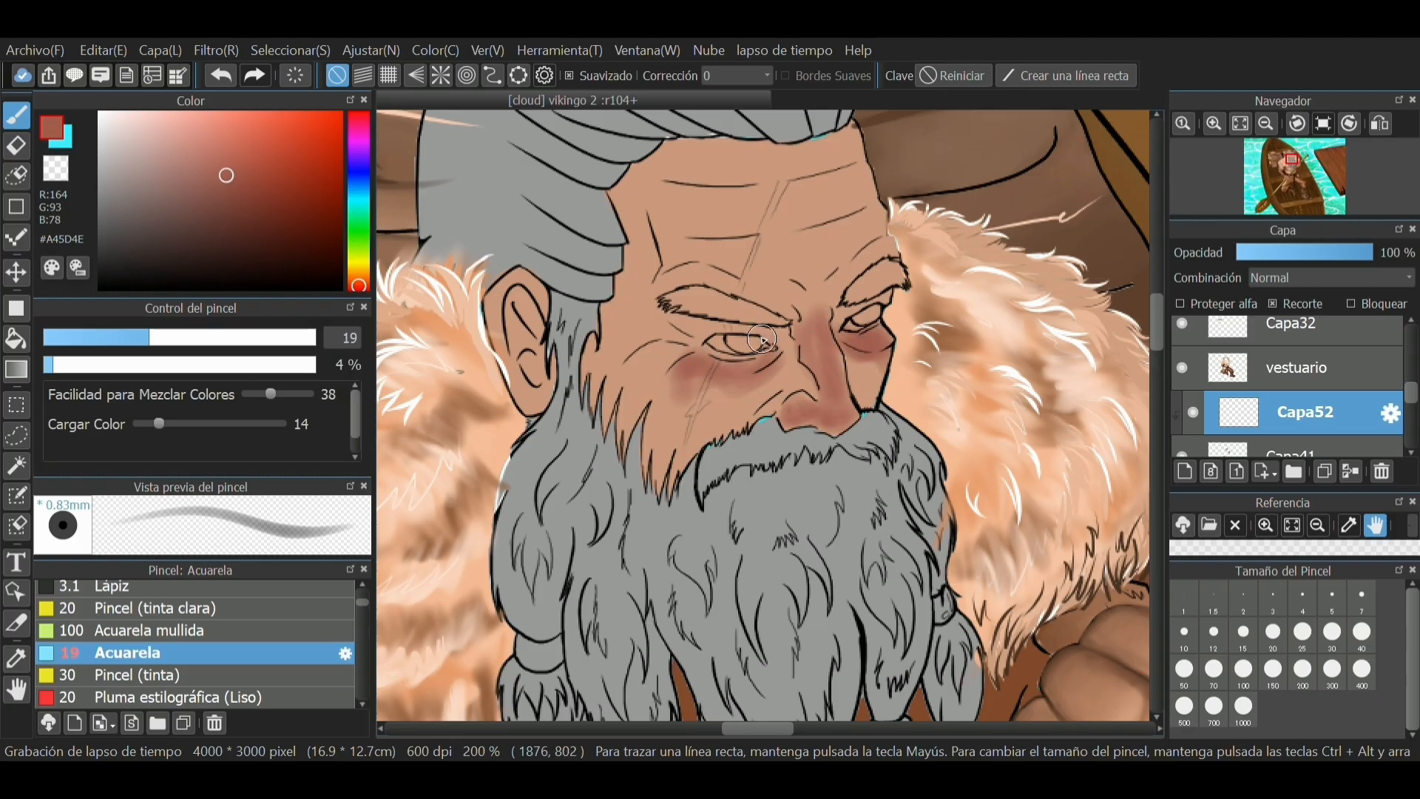
mouse_move(761, 337)
left_mouse_down()
mouse_move(694, 341)
mouse_move(671, 323)
left_mouse_up()
mouse_move(843, 294)
left_mouse_down()
mouse_move(835, 329)
mouse_move(886, 295)
mouse_move(842, 336)
mouse_move(887, 314)
left_mouse_up()
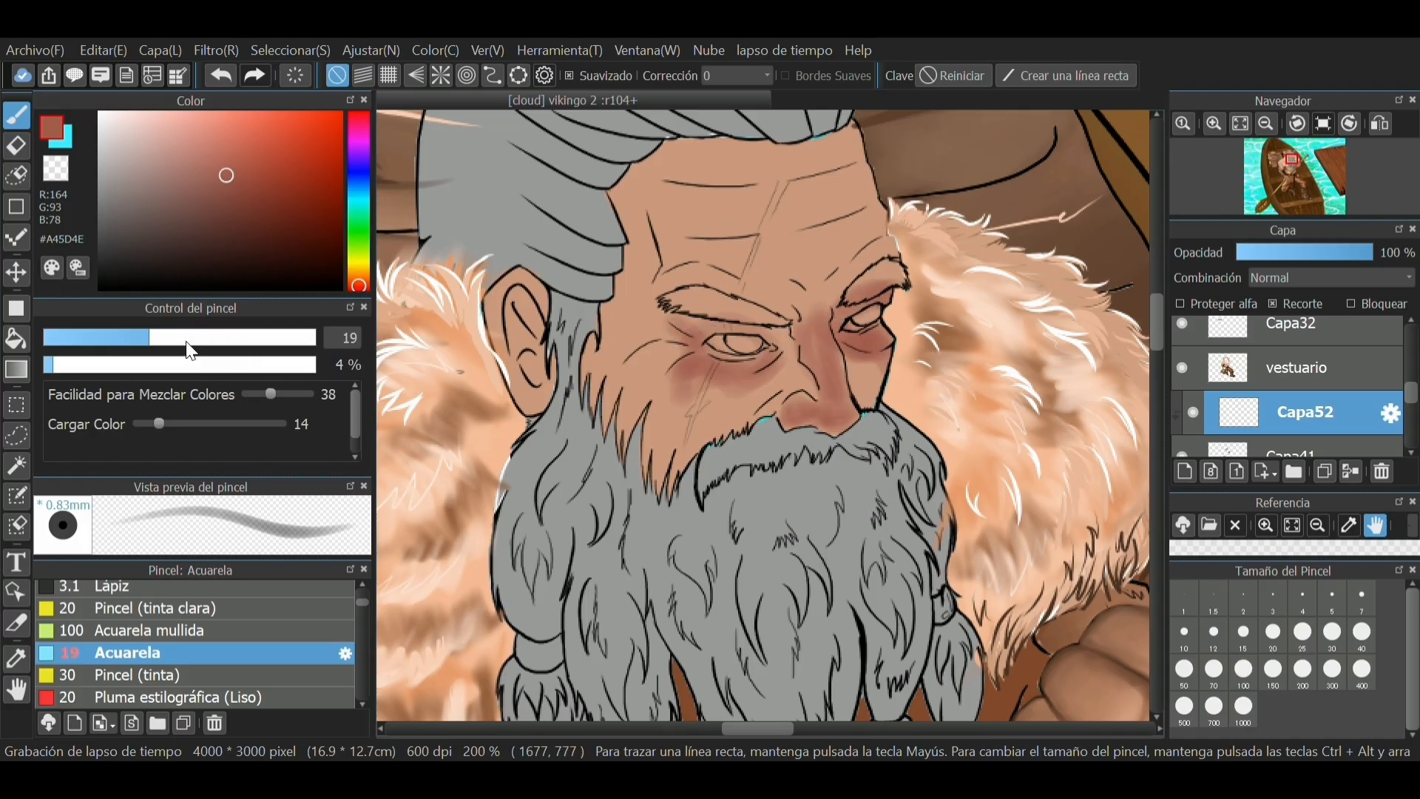
Extend the #A45D4E redness down the shaded far side of the face and onto the near cheekbone at size 33
left_click_drag(190, 342, 203, 342)
mouse_move(867, 141)
left_mouse_down()
mouse_move(833, 141)
mouse_move(867, 154)
mouse_move(847, 179)
mouse_move(855, 237)
mouse_move(877, 261)
mouse_move(873, 414)
left_mouse_up()
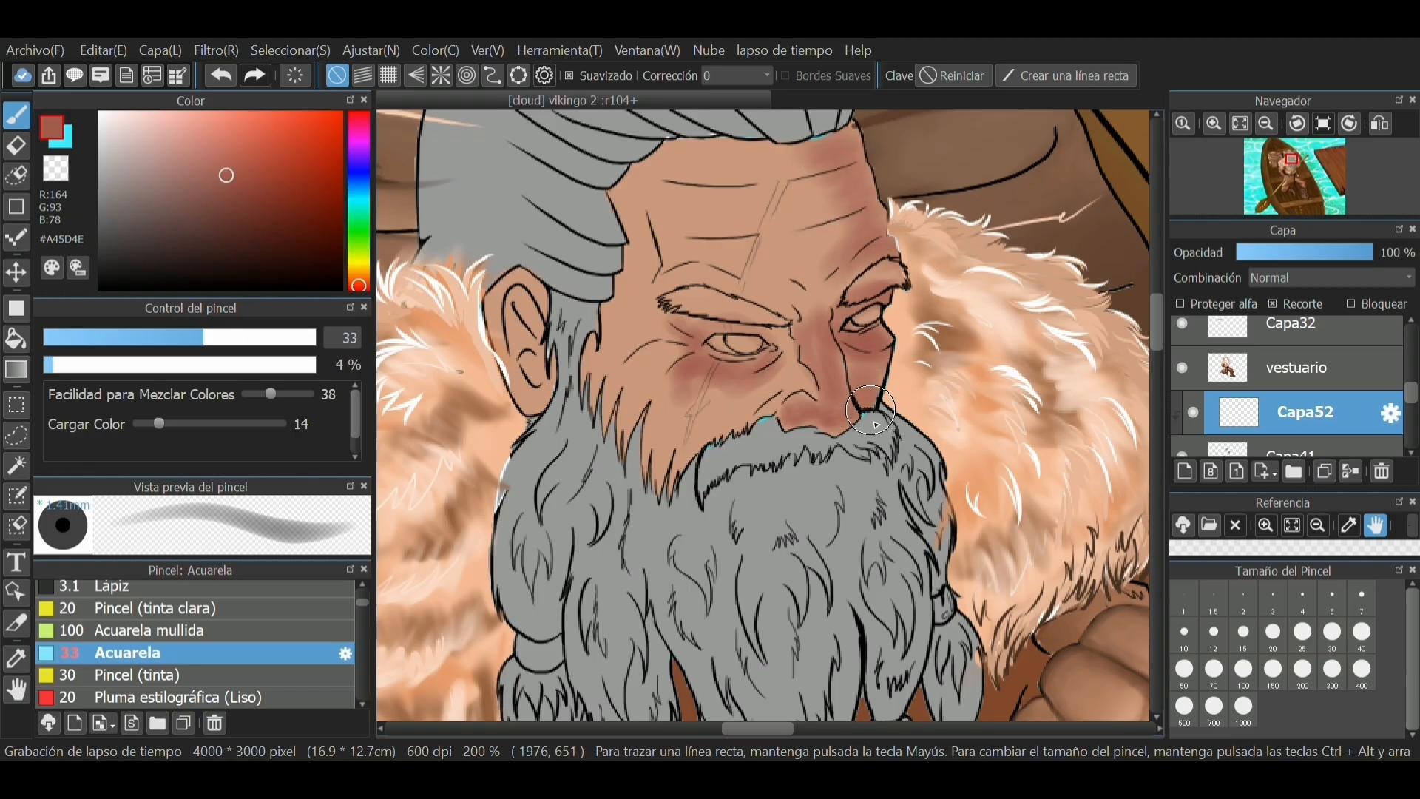
mouse_move(626, 371)
left_mouse_down()
mouse_move(691, 391)
mouse_move(664, 402)
mouse_move(645, 353)
mouse_move(660, 326)
mouse_move(718, 390)
mouse_move(758, 387)
mouse_move(767, 333)
mouse_move(782, 343)
mouse_move(702, 333)
mouse_move(640, 361)
left_mouse_up()
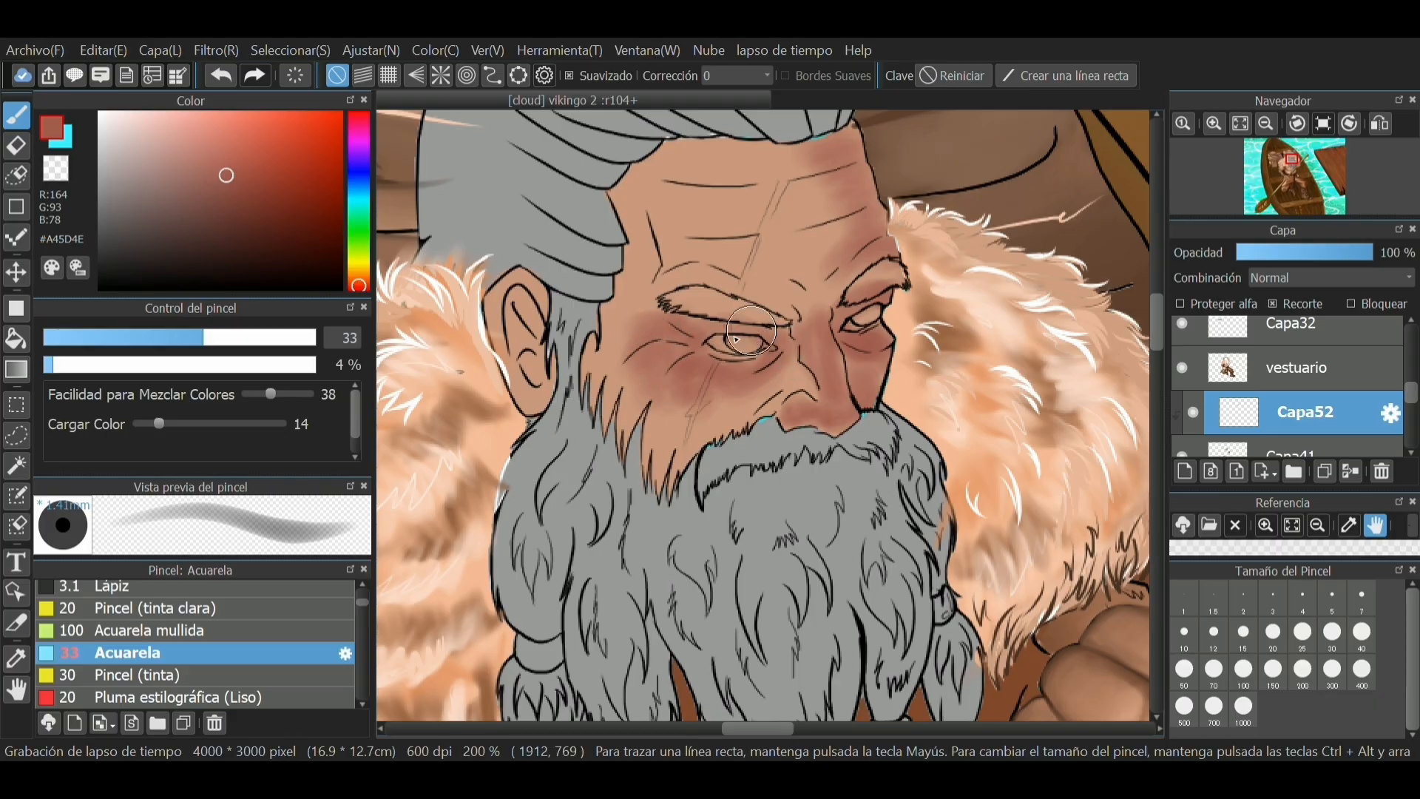
Sample the face skin, lighten it to #E9B496, and paint it over the near temple and lower cheek at size 24
left_click(16, 659)
left_click(628, 295)
left_click(185, 126)
left_click(17, 115)
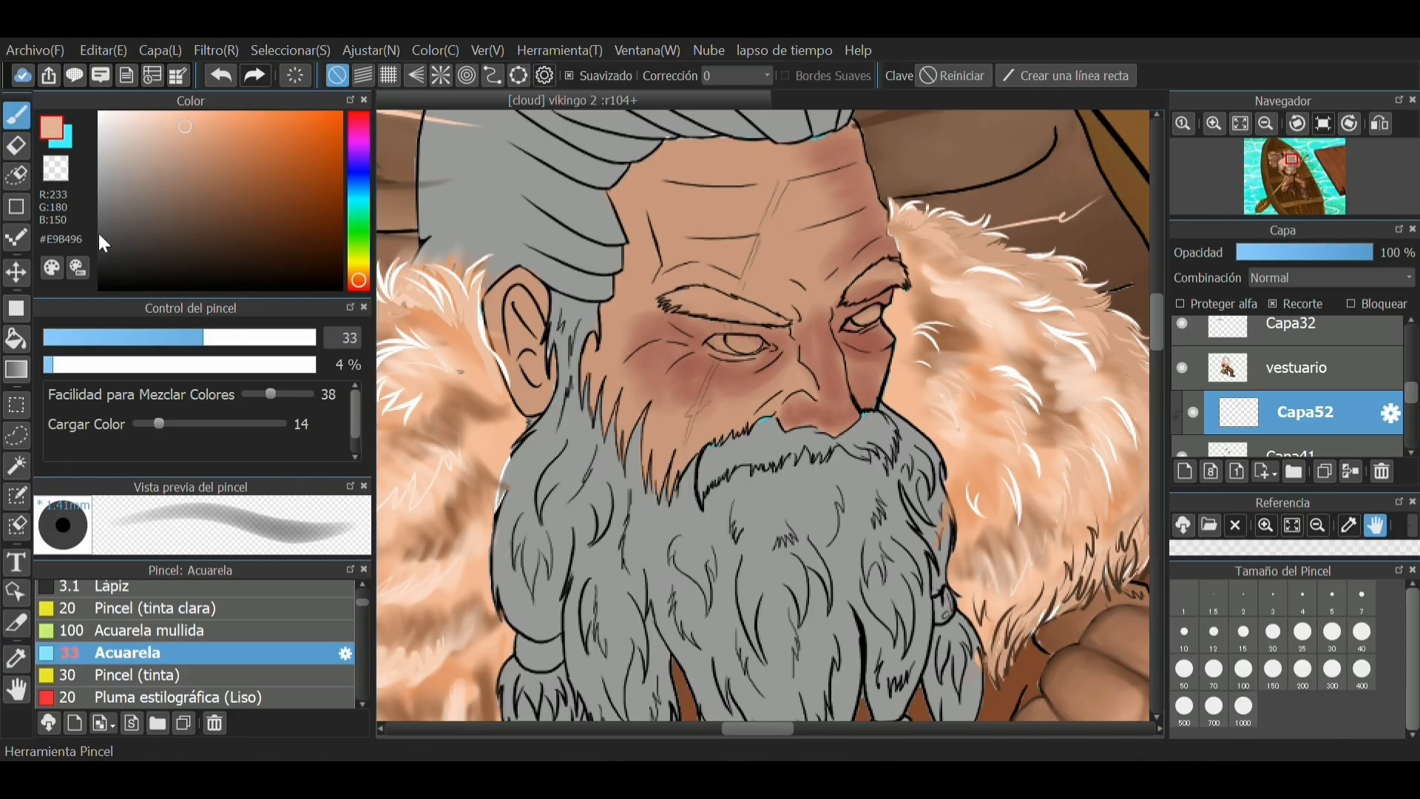
left_click_drag(195, 339, 176, 339)
mouse_move(633, 223)
left_mouse_down()
mouse_move(629, 183)
mouse_move(642, 258)
mouse_move(613, 353)
mouse_move(619, 342)
mouse_move(651, 393)
mouse_move(593, 401)
mouse_move(655, 423)
mouse_move(744, 423)
left_mouse_up()
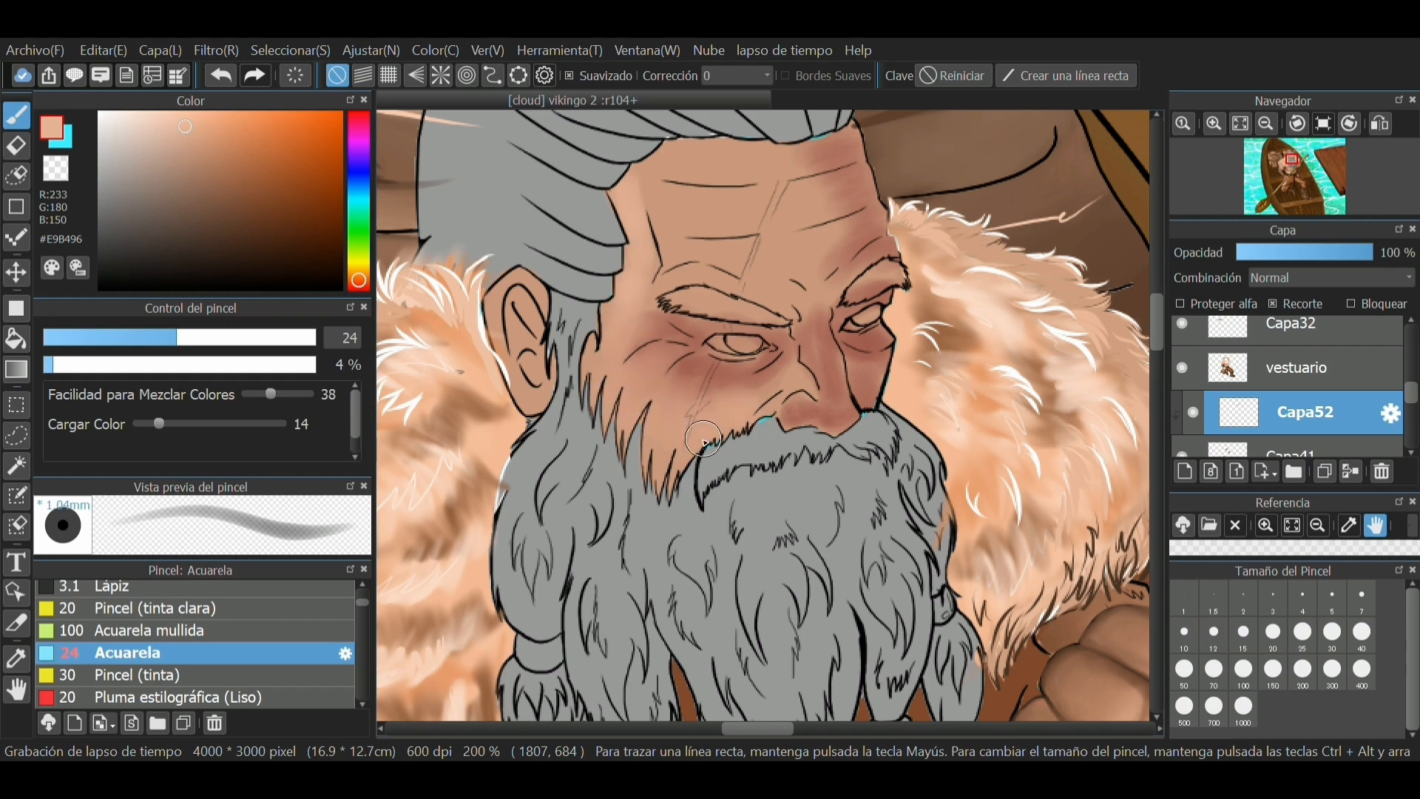
Paint yellowish #E9CD96 light over the near temple and cheek at size 24, and over the nose at size 15
left_click(361, 271)
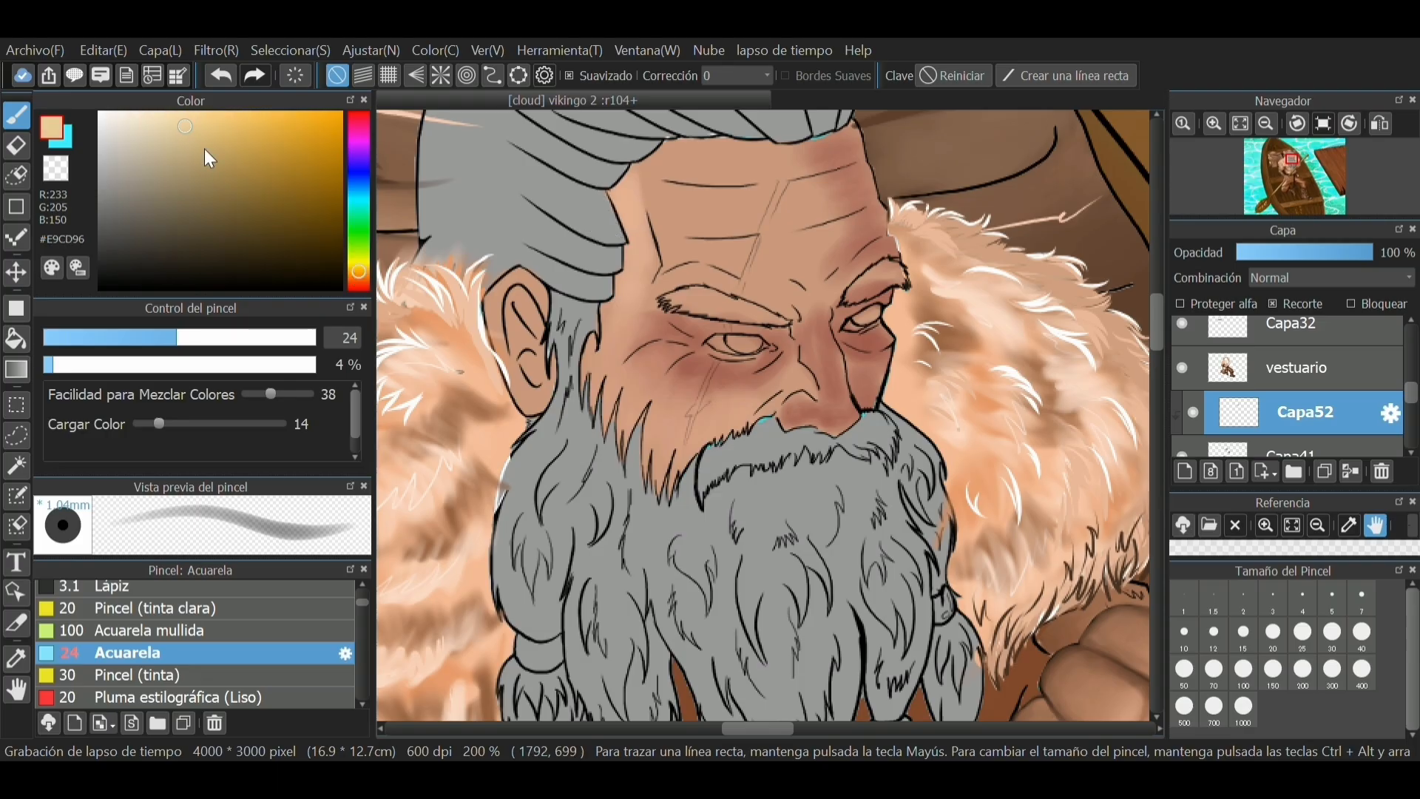
mouse_move(615, 319)
left_mouse_down()
mouse_move(654, 329)
mouse_move(617, 362)
mouse_move(699, 399)
mouse_move(693, 436)
mouse_move(770, 427)
left_mouse_up()
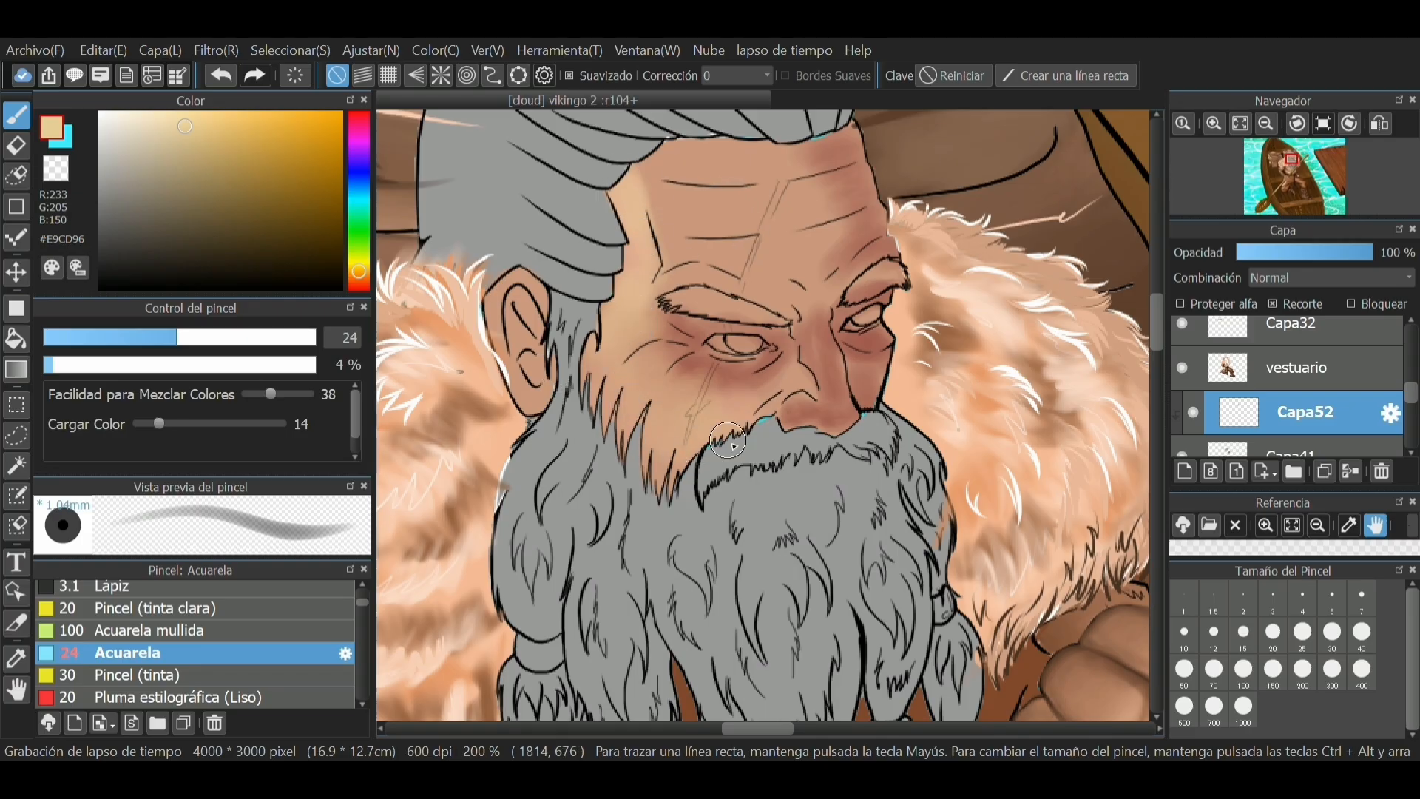
left_click_drag(232, 338, 128, 338)
mouse_move(788, 415)
left_mouse_down()
mouse_move(846, 398)
mouse_move(824, 410)
mouse_move(843, 411)
mouse_move(813, 329)
mouse_move(858, 351)
mouse_move(875, 337)
mouse_move(811, 333)
mouse_move(832, 391)
mouse_move(821, 414)
mouse_move(850, 412)
mouse_move(818, 388)
left_mouse_up()
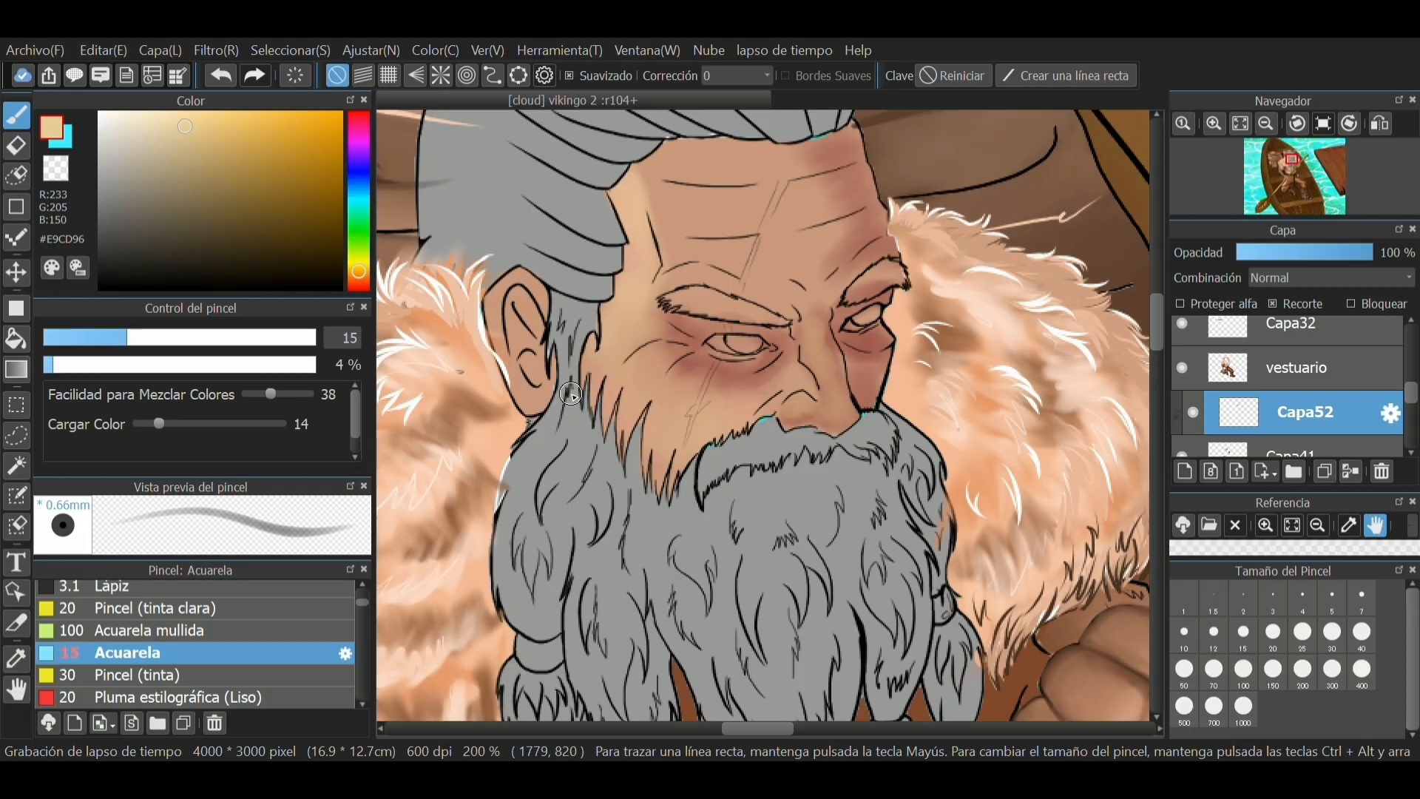
Sample a skin tone, change it to #B57A5B, and shade the near cheek beside the nose and under the eye at size 15
left_click(16, 659)
left_click(654, 441)
left_click(220, 163)
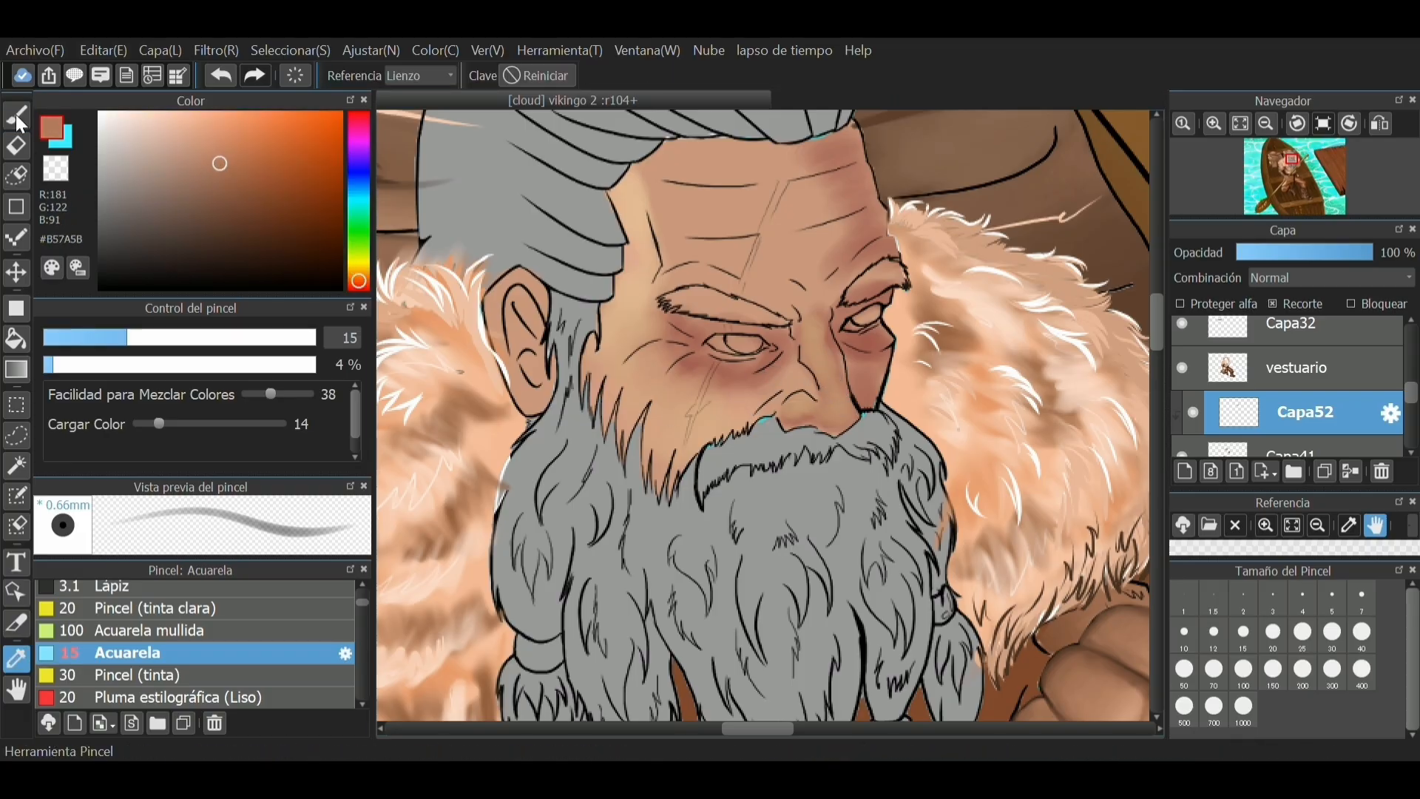
key("b")
mouse_move(807, 386)
left_mouse_down()
mouse_move(802, 367)
mouse_move(688, 373)
mouse_move(652, 318)
mouse_move(682, 334)
left_mouse_up()
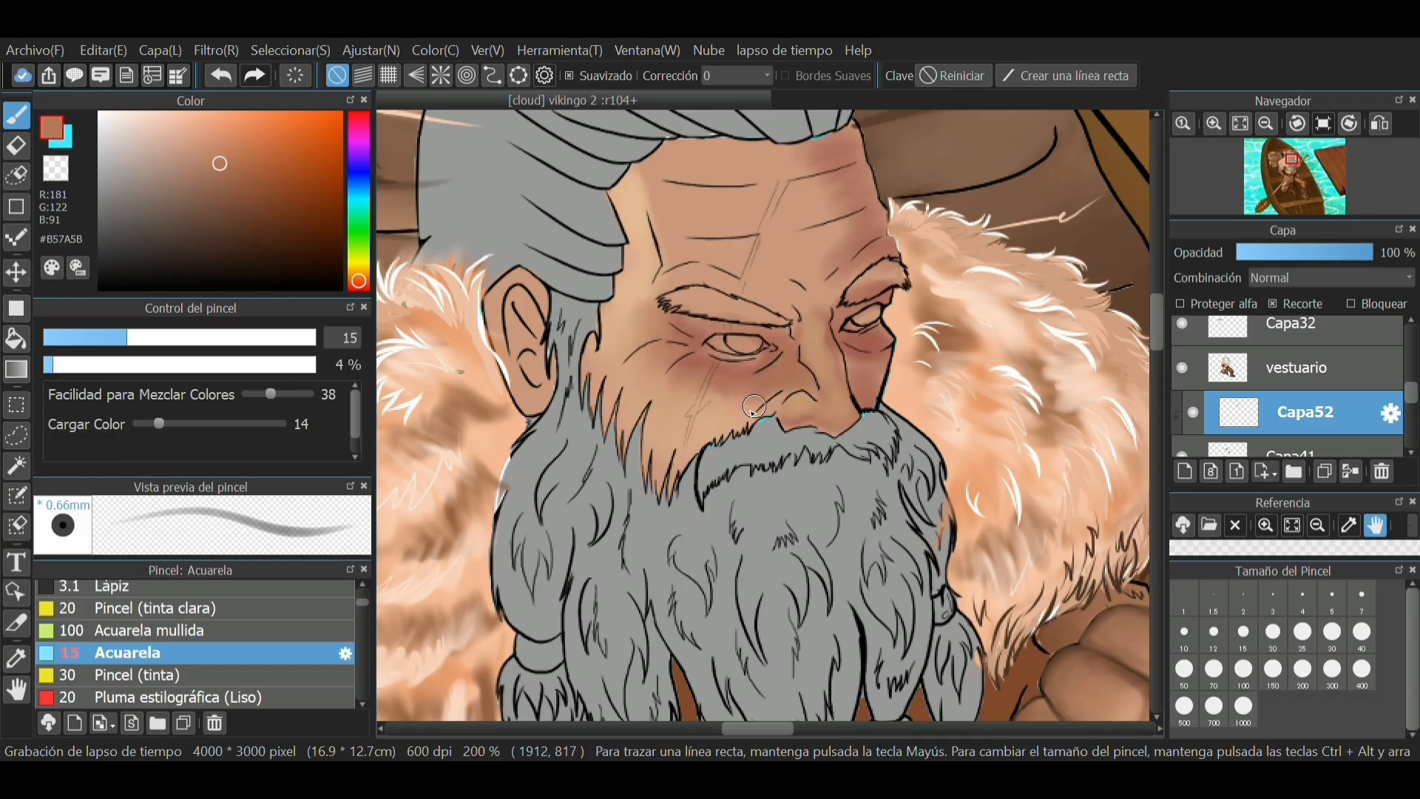
Sample #CC9A7D from the forehead skin and blend it across the forehead at size 21
left_click(17, 658)
left_click(818, 247)
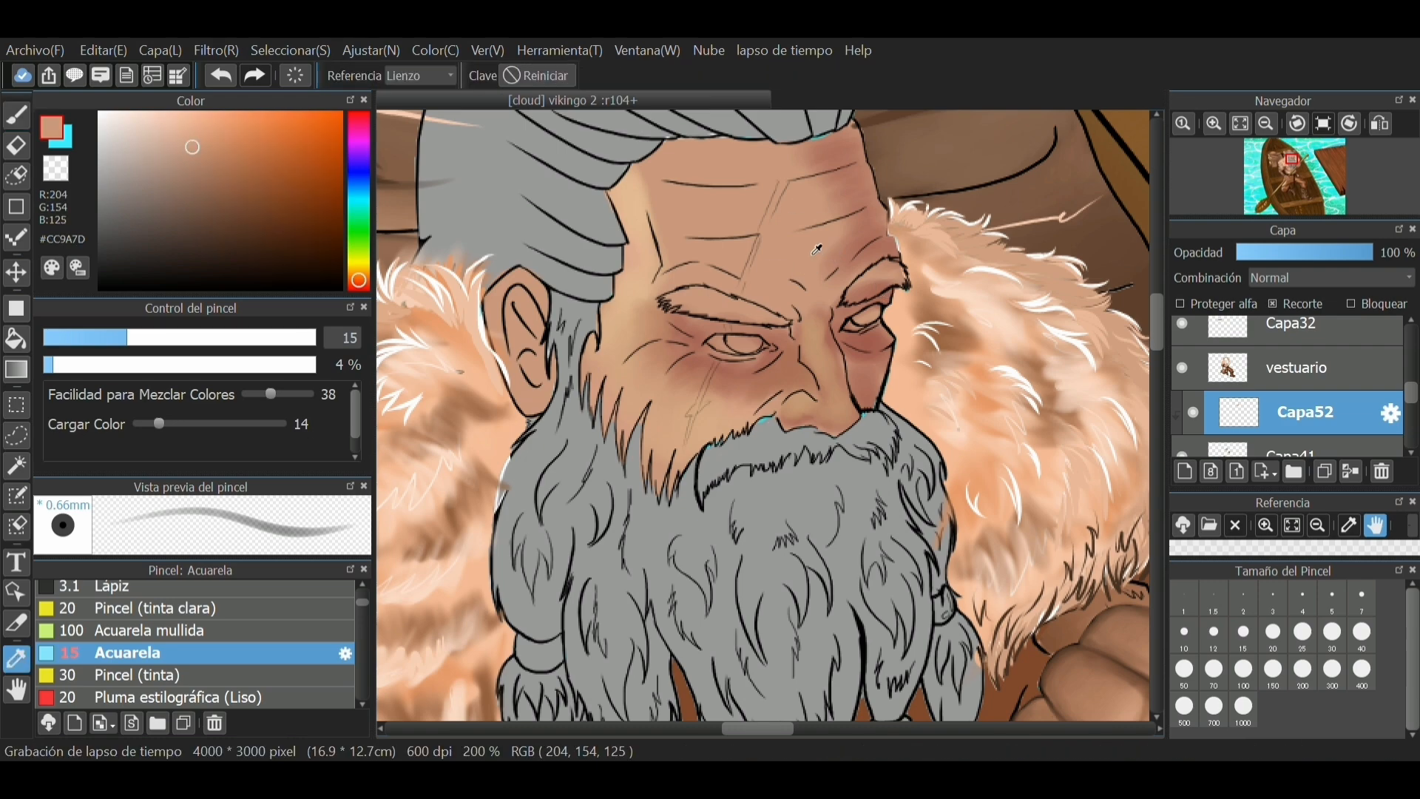
left_click(20, 116)
left_click_drag(175, 340, 158, 340)
mouse_move(768, 176)
left_mouse_down()
mouse_move(792, 154)
mouse_move(776, 164)
mouse_move(847, 227)
mouse_move(825, 290)
mouse_move(831, 265)
mouse_move(817, 252)
mouse_move(825, 276)
mouse_move(838, 268)
mouse_move(795, 250)
mouse_move(773, 163)
mouse_move(828, 299)
mouse_move(809, 324)
mouse_move(829, 297)
mouse_move(821, 307)
mouse_move(820, 249)
left_mouse_up()
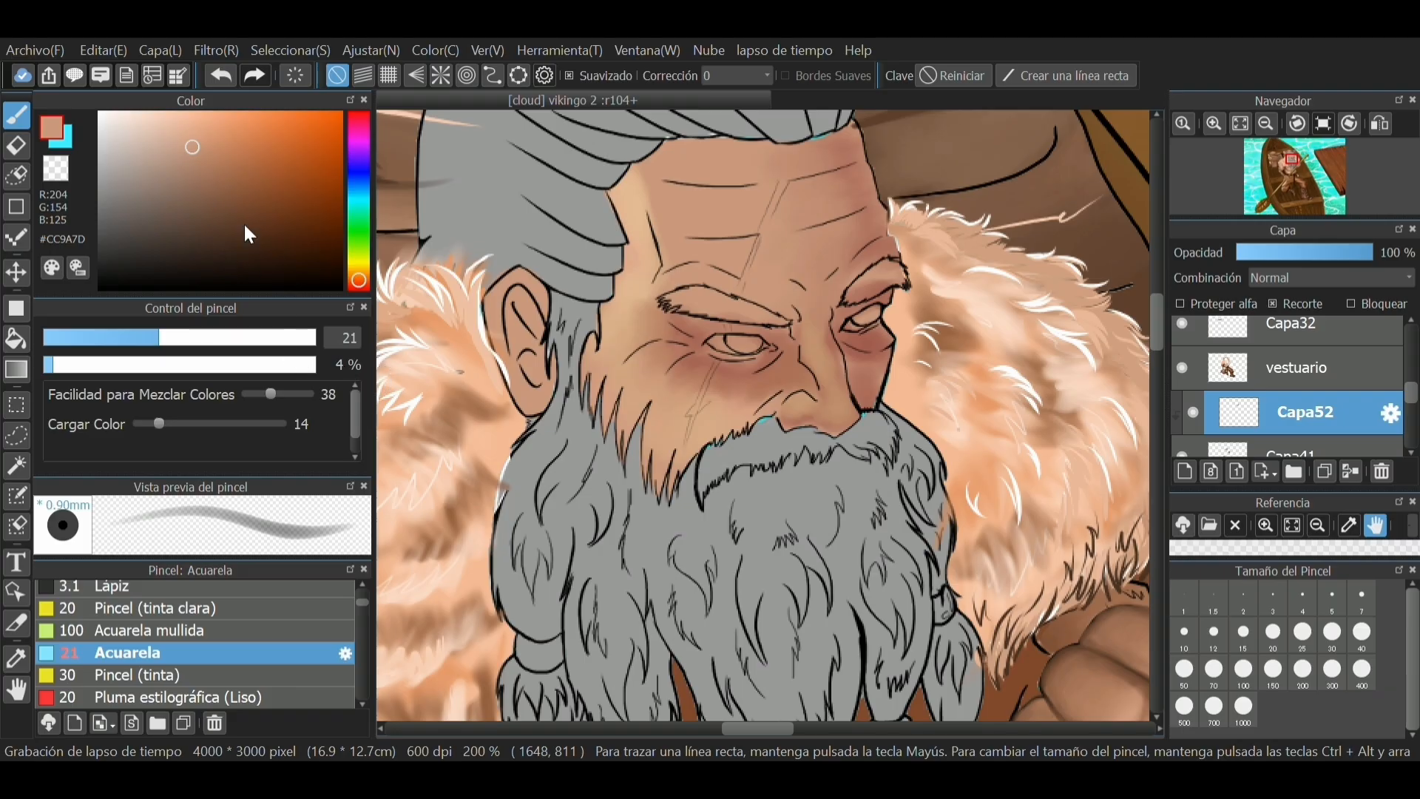
Shade around the eyes with dark brown #875141 at size 6.6
left_click(225, 196)
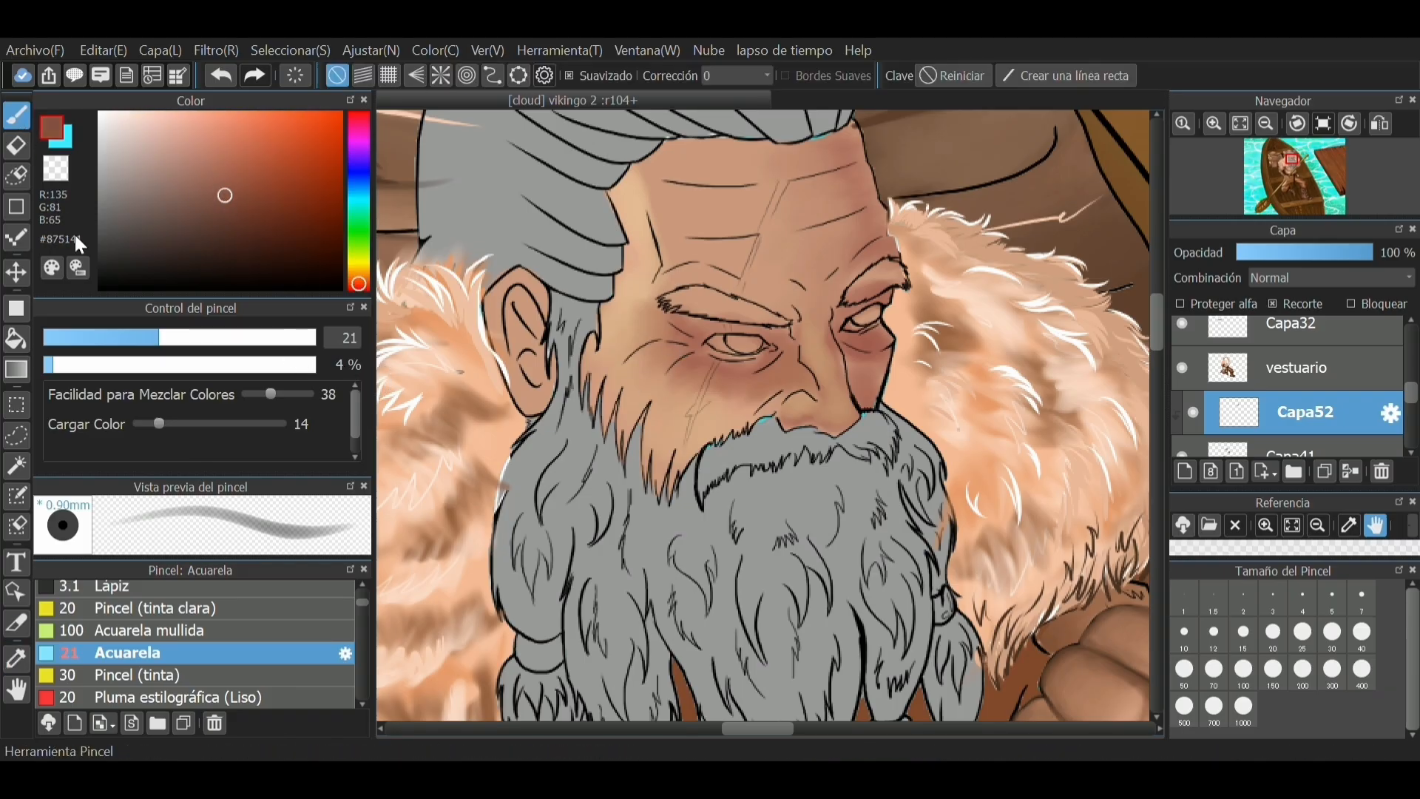
left_click_drag(152, 337, 74, 336)
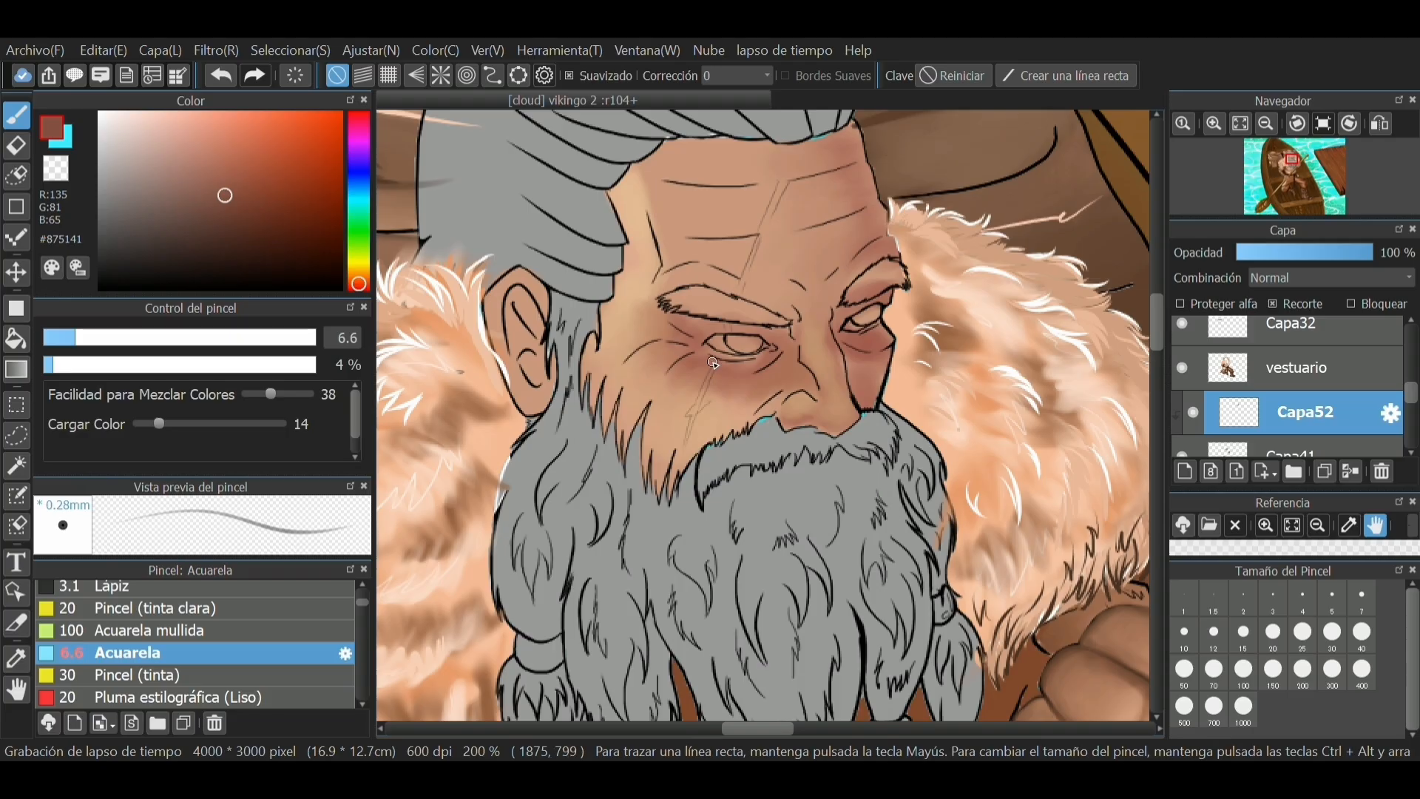
mouse_move(699, 347)
left_mouse_down()
mouse_move(719, 361)
mouse_move(775, 350)
left_mouse_up()
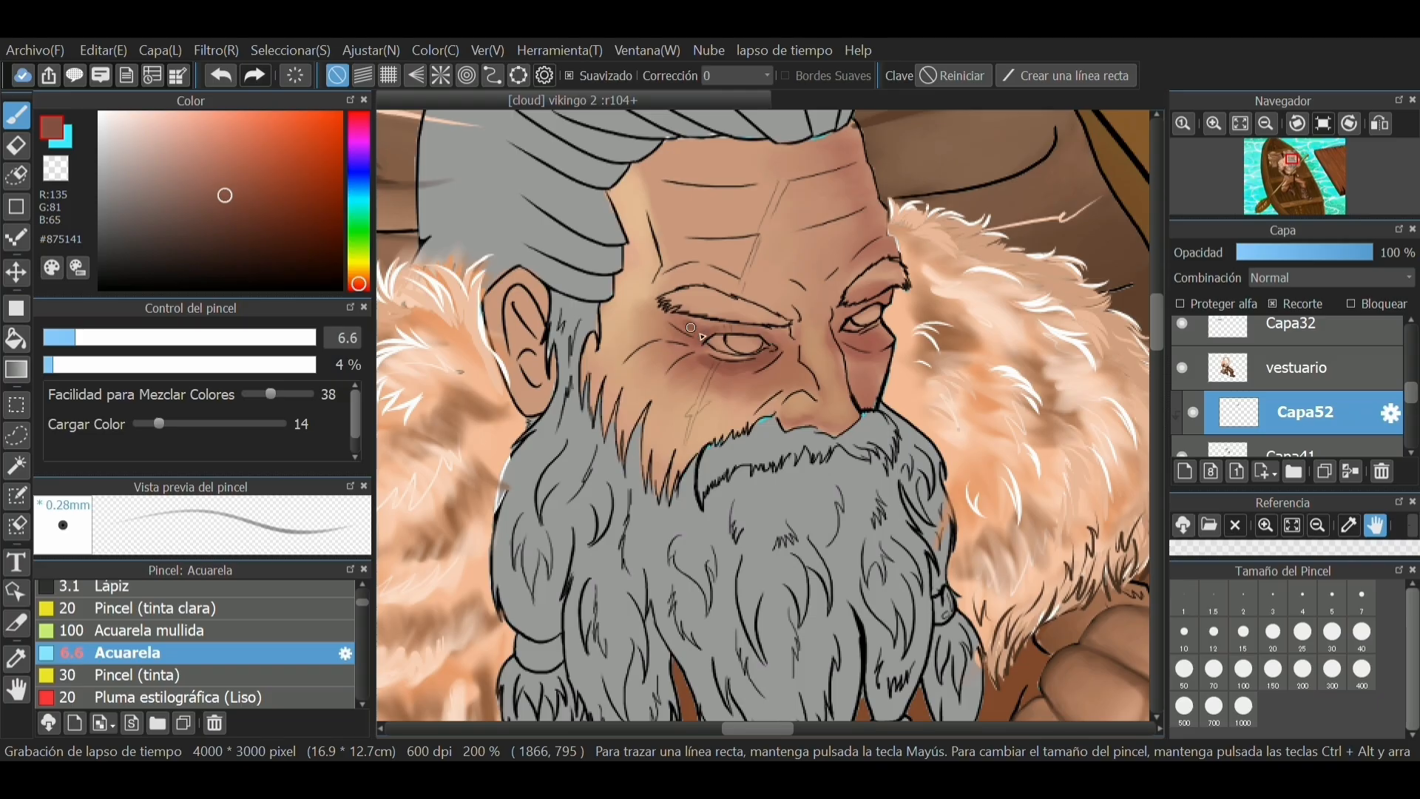
left_click_drag(691, 328, 773, 345)
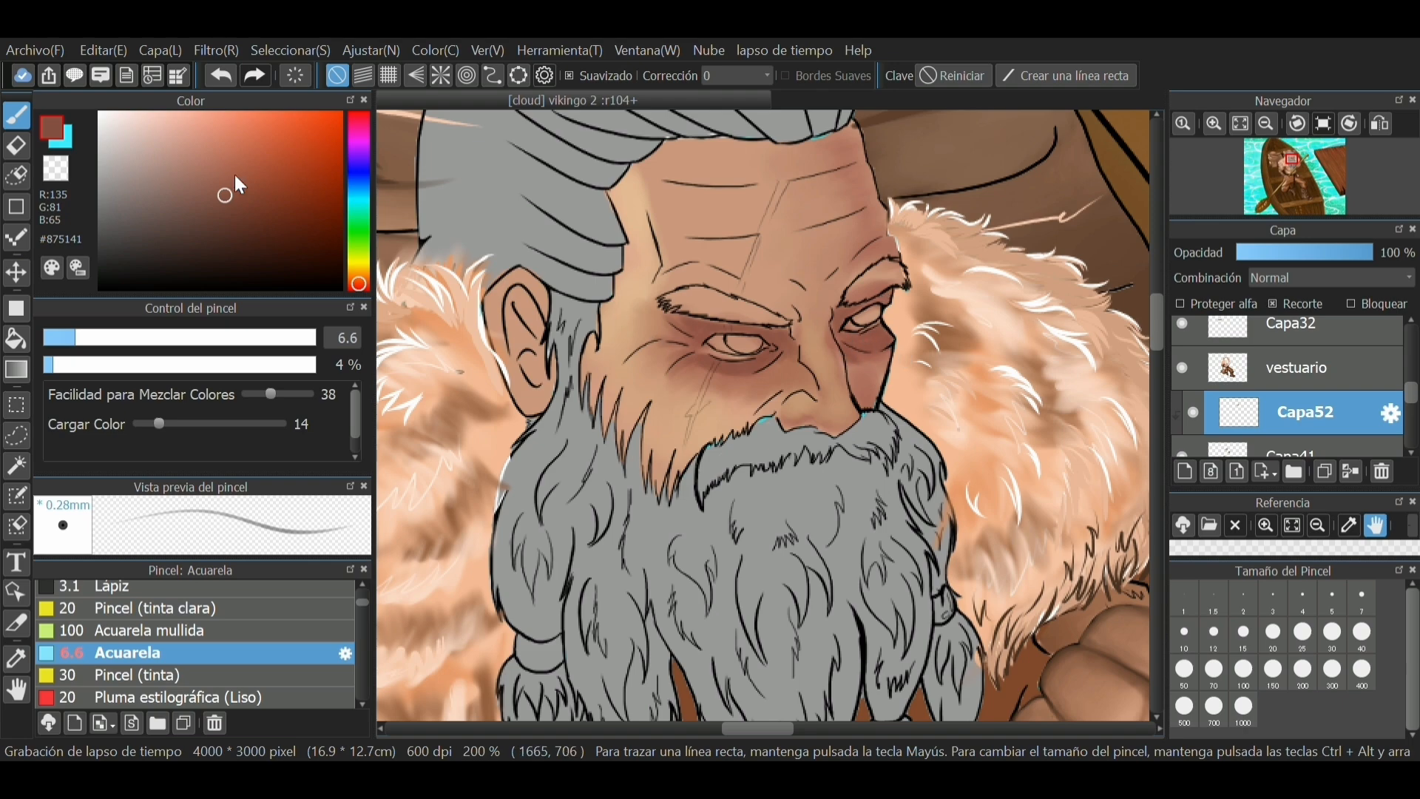
Sample the reddish cheek, lighten it to #F3A38A and #FFC8B7, and paint soft nose highlights at 10% opacity, up to size 8.1
left_click(735, 399, "alt")
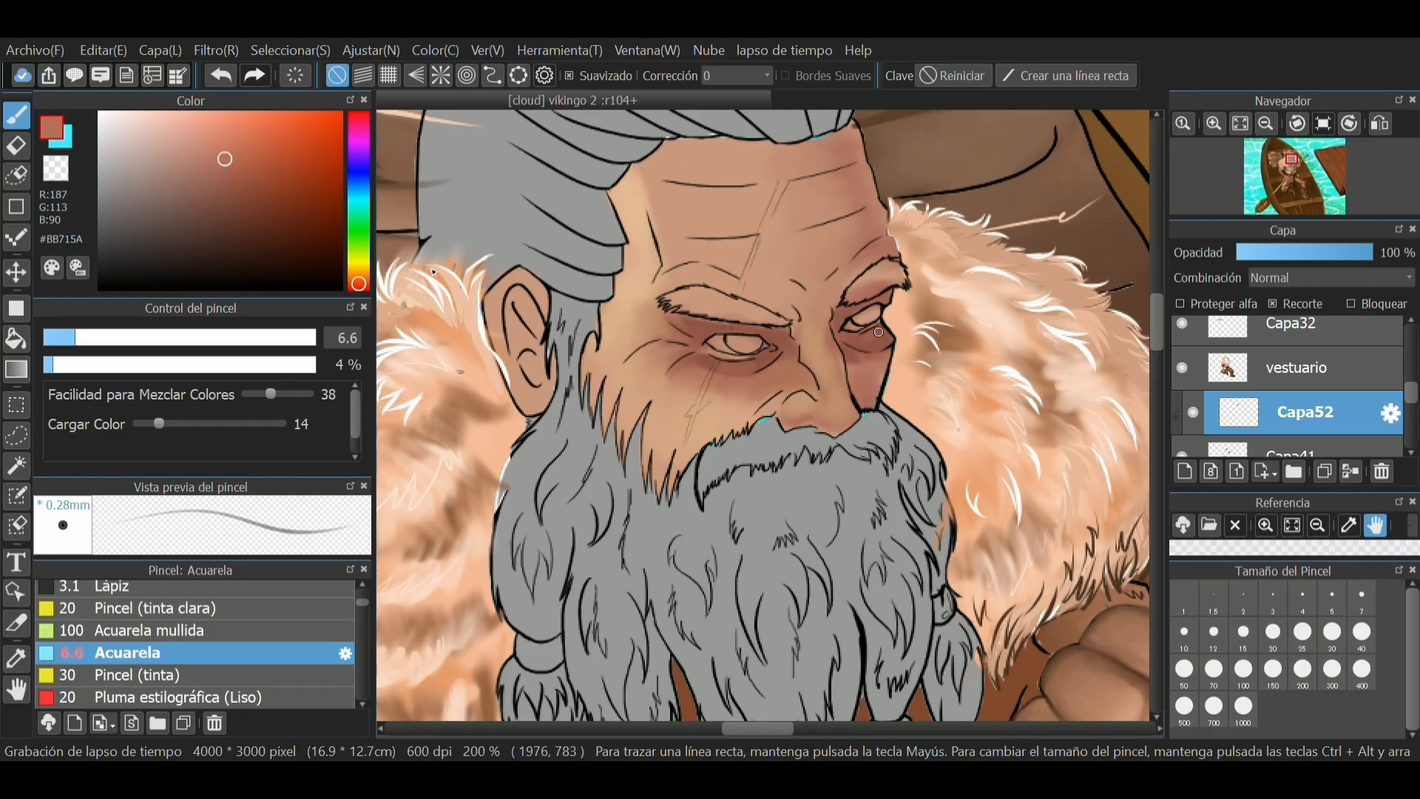
left_click_drag(213, 127, 204, 119)
left_click(69, 364)
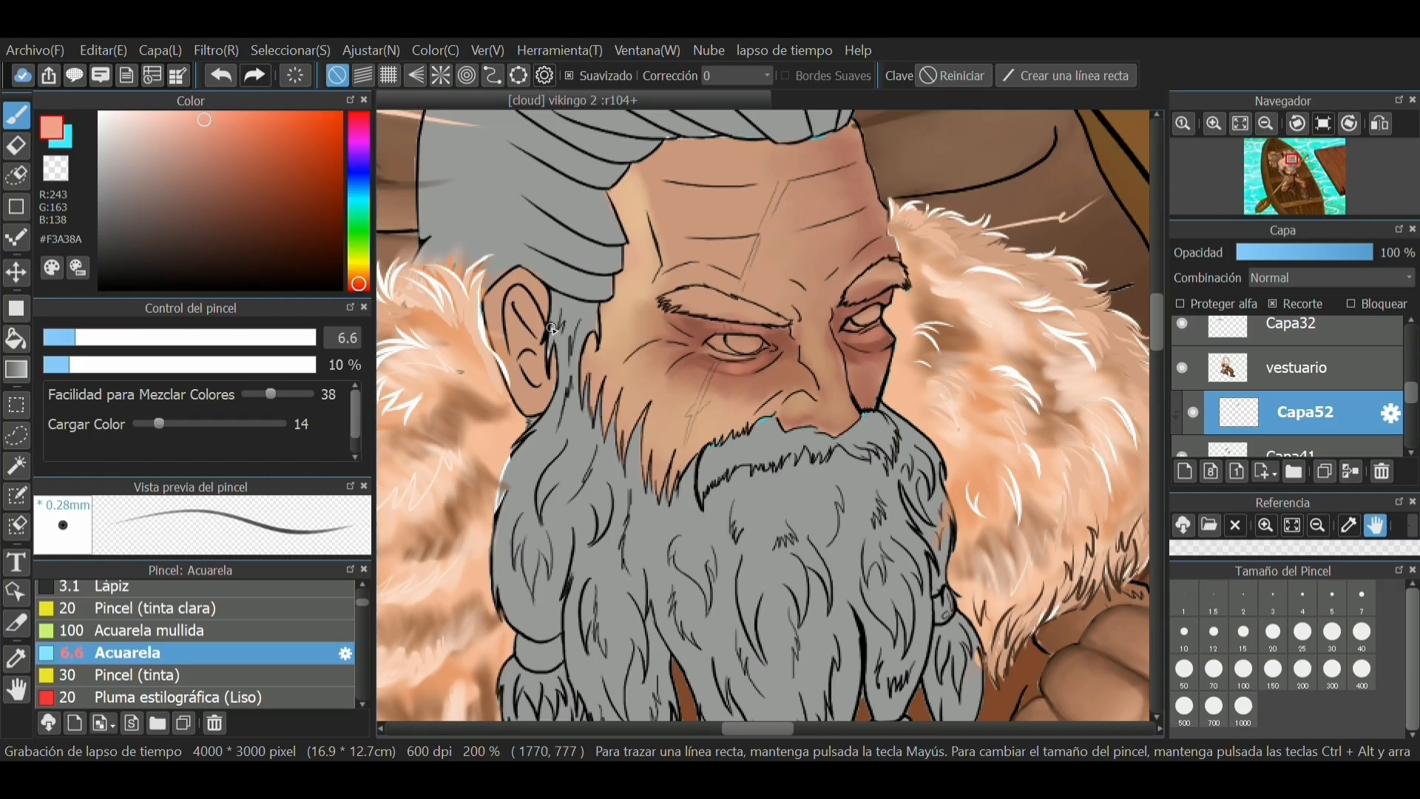
left_click_drag(139, 333, 83, 333)
left_click(168, 112)
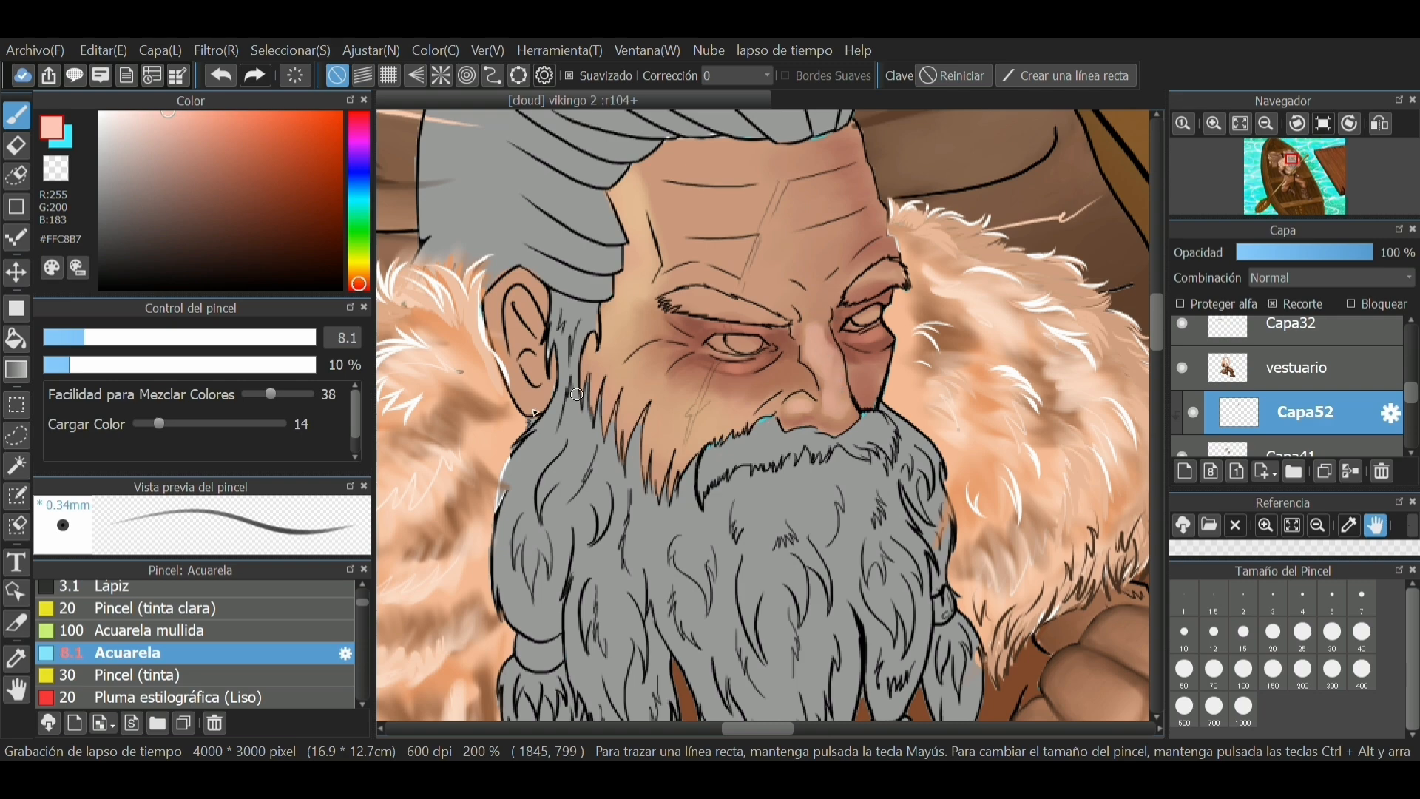
Sample #935746 from beside the nose and paint the creases from the near eye's outer corner toward the cheek at size 6.4
left_click(18, 659)
left_click(779, 356)
left_click(17, 114)
left_click_drag(83, 337, 74, 339)
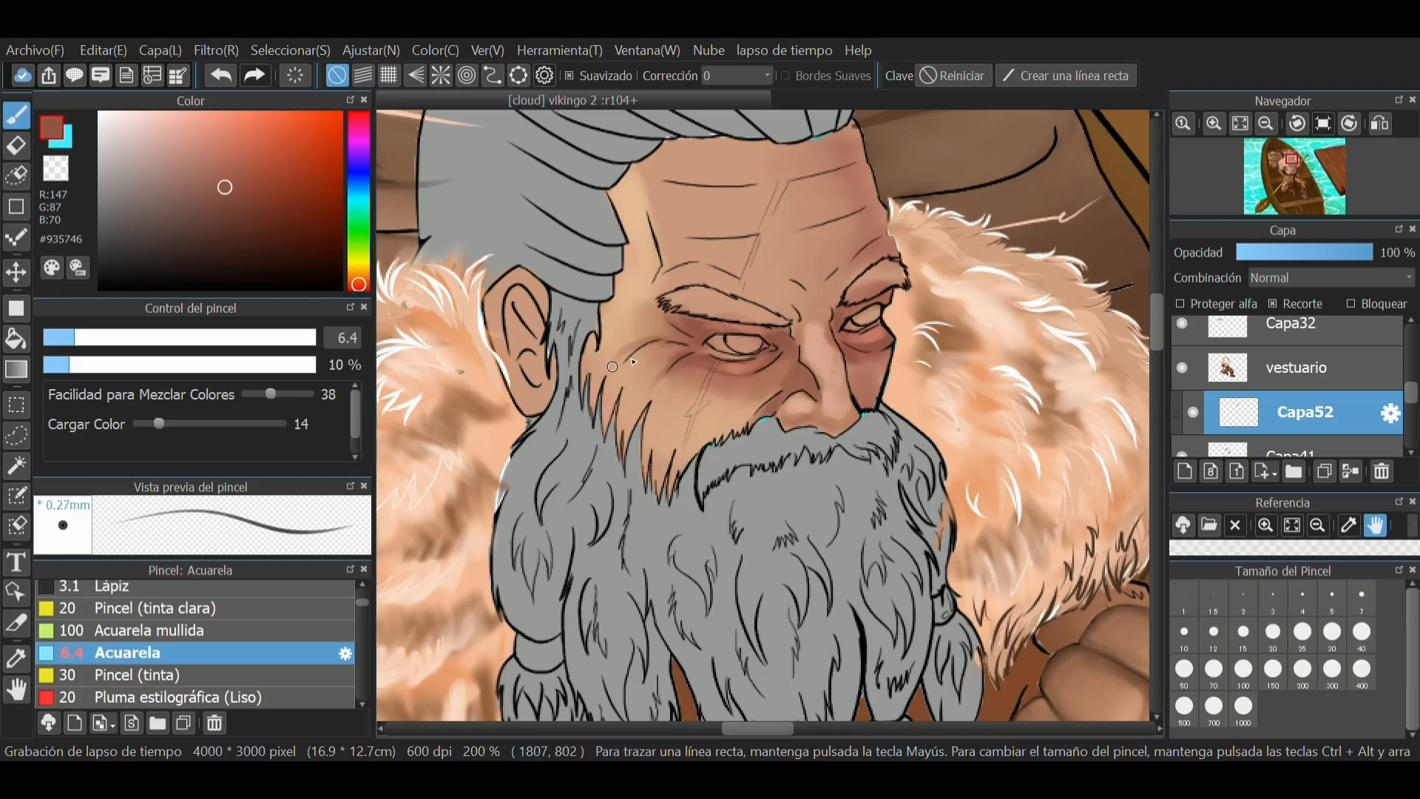
mouse_move(672, 338)
left_mouse_down()
mouse_move(623, 364)
mouse_move(601, 403)
left_mouse_up()
Paint #935746 shading along the forehead wrinkles and the upper part of the scar at size 6.4
scroll(958, 157, "down", 5)
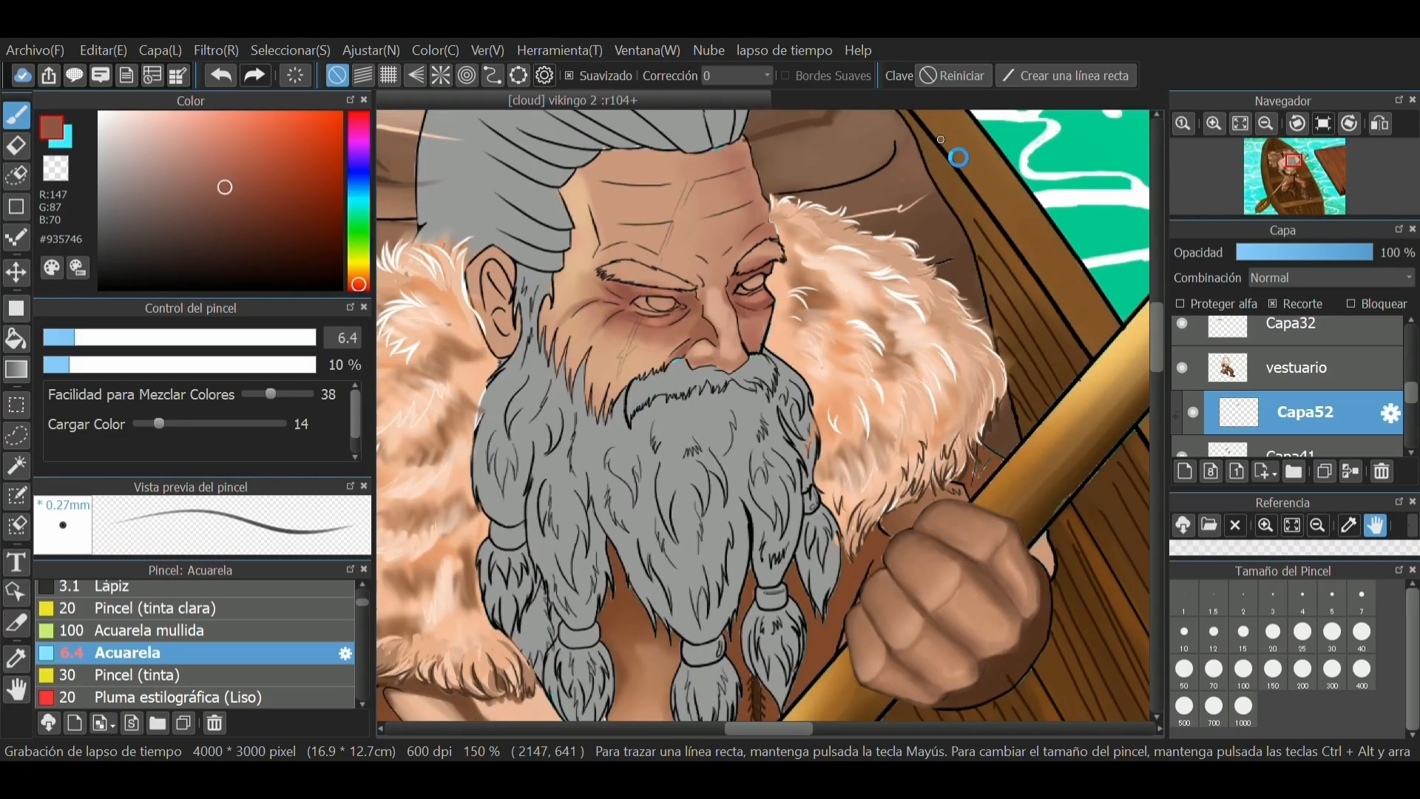
scroll(912, 189, "up", 2)
scroll(868, 252, "down", 2)
scroll(836, 244, "up", 3)
scroll(834, 247, "up", 1)
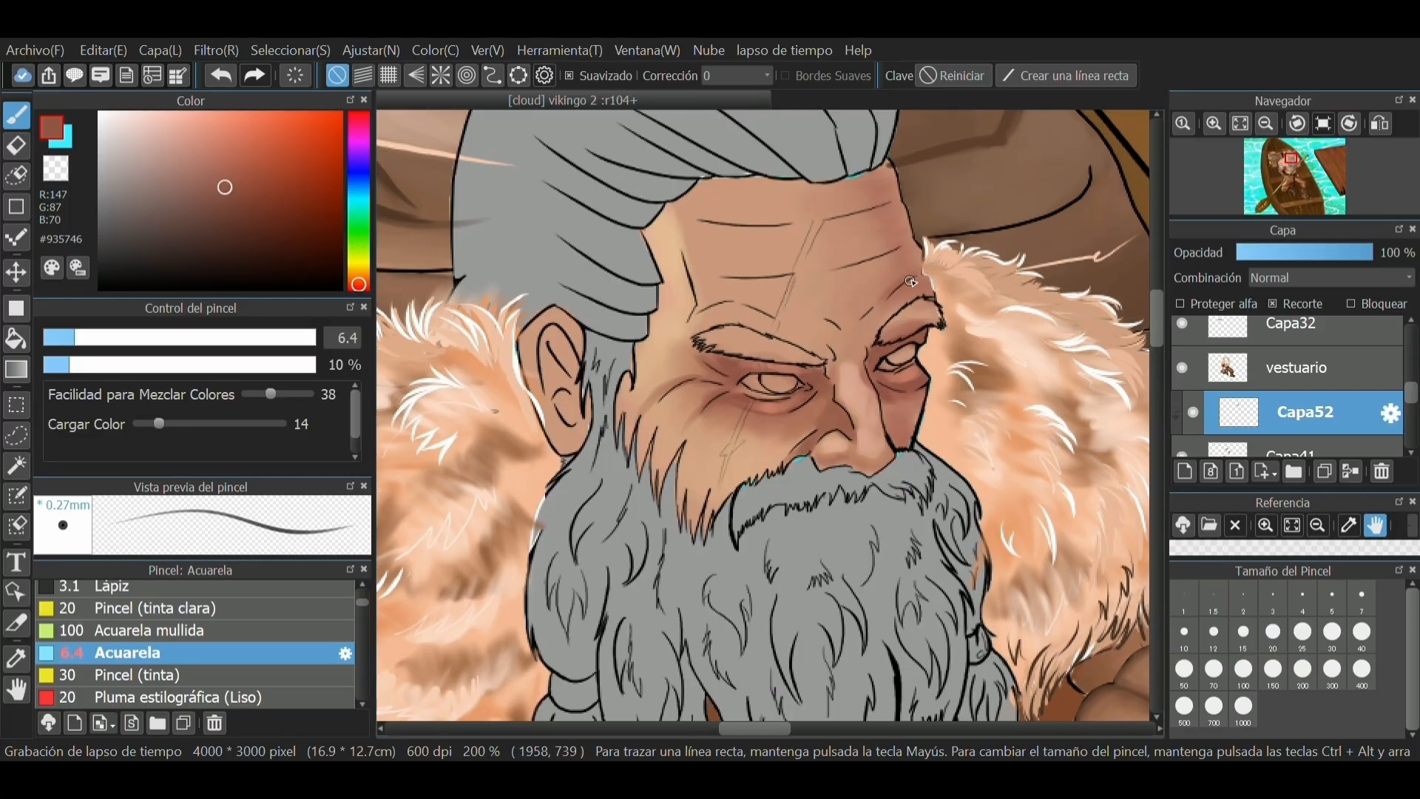
left_click_drag(734, 277, 836, 273)
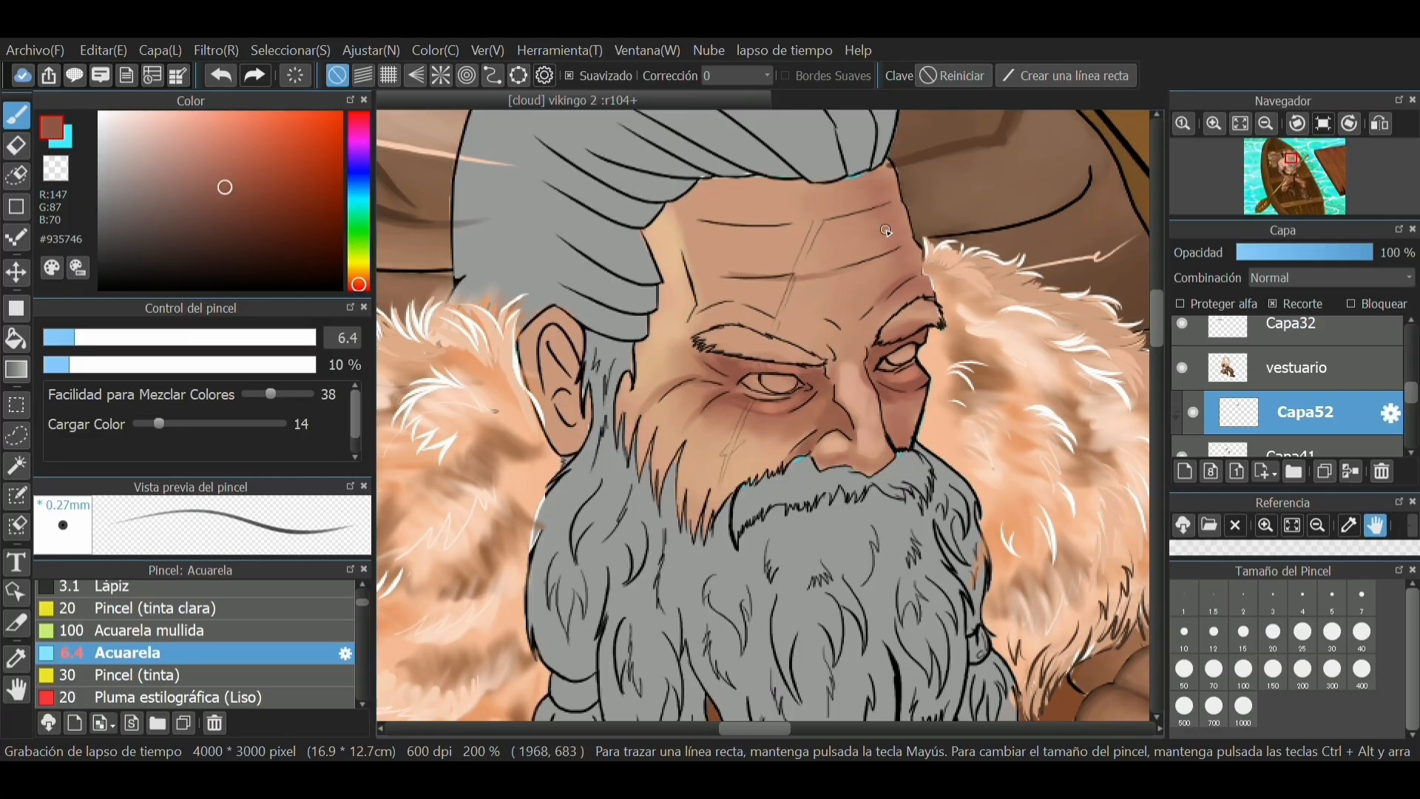
key("ctrl+z")
left_click_drag(735, 275, 843, 265)
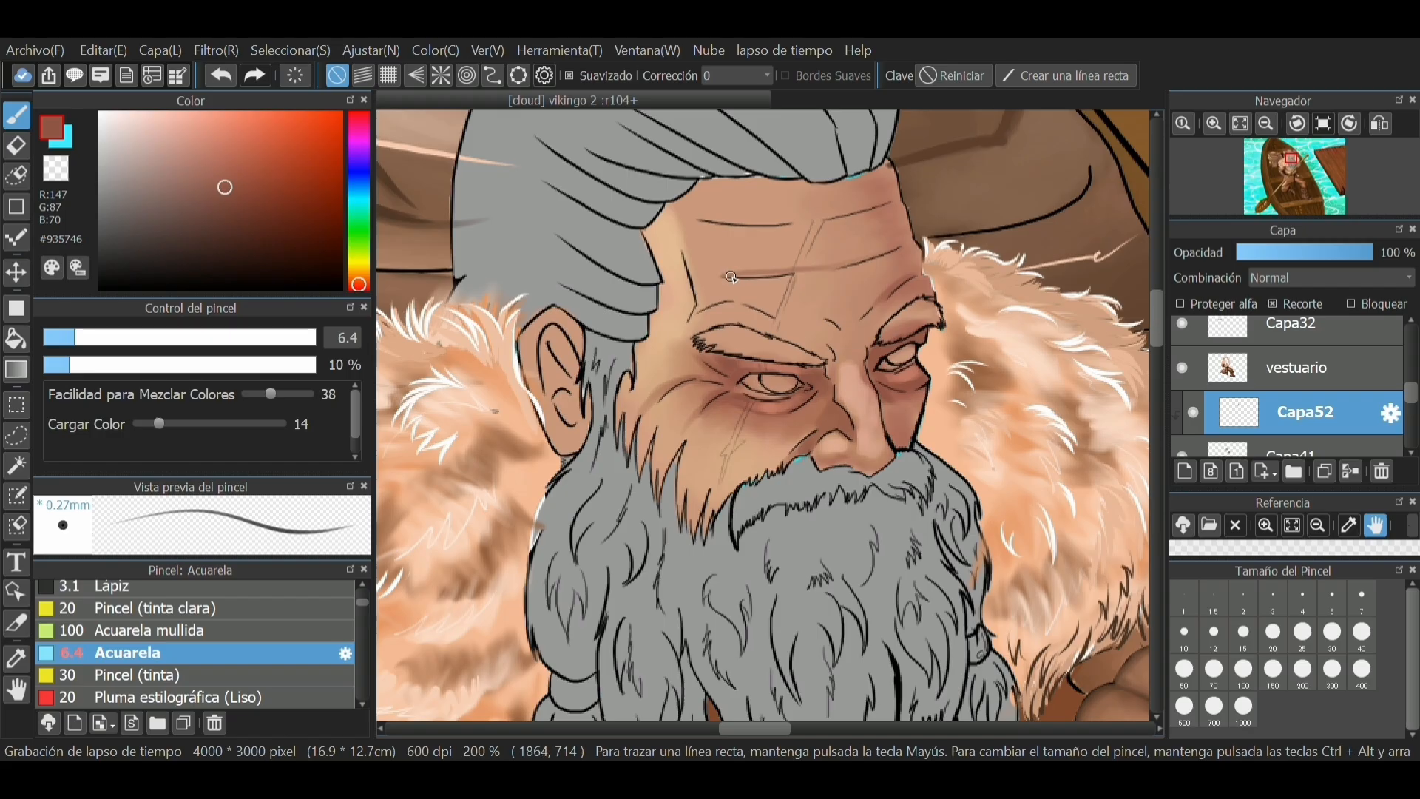
left_click_drag(731, 278, 833, 272)
mouse_move(703, 223)
left_mouse_down()
mouse_move(902, 200)
mouse_move(814, 225)
mouse_move(782, 311)
left_mouse_up()
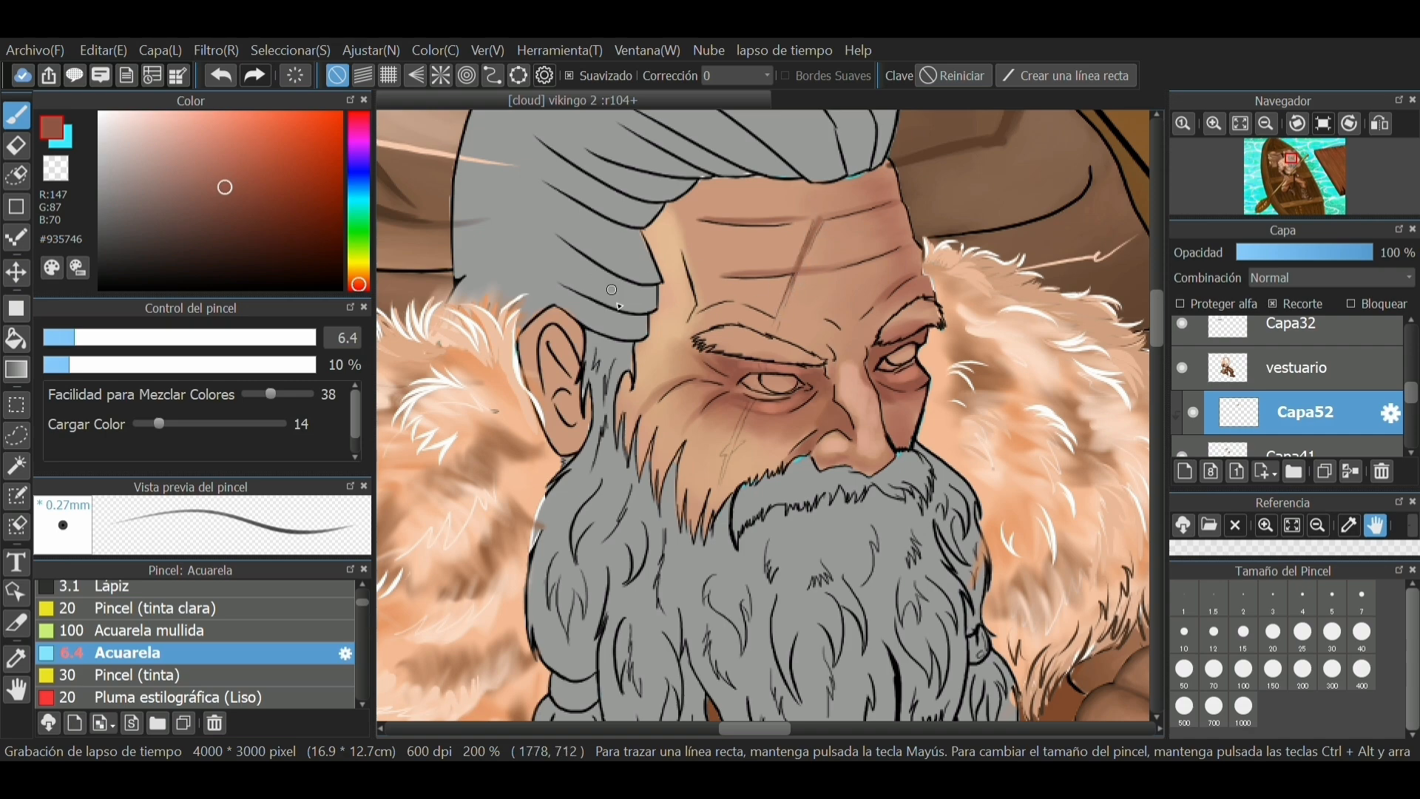
Sample #C57C65 and paint the scar above the near eyebrow and down the cheek, reducing the brush from size 6.4 to 4.8
left_click(16, 659)
left_click(753, 416)
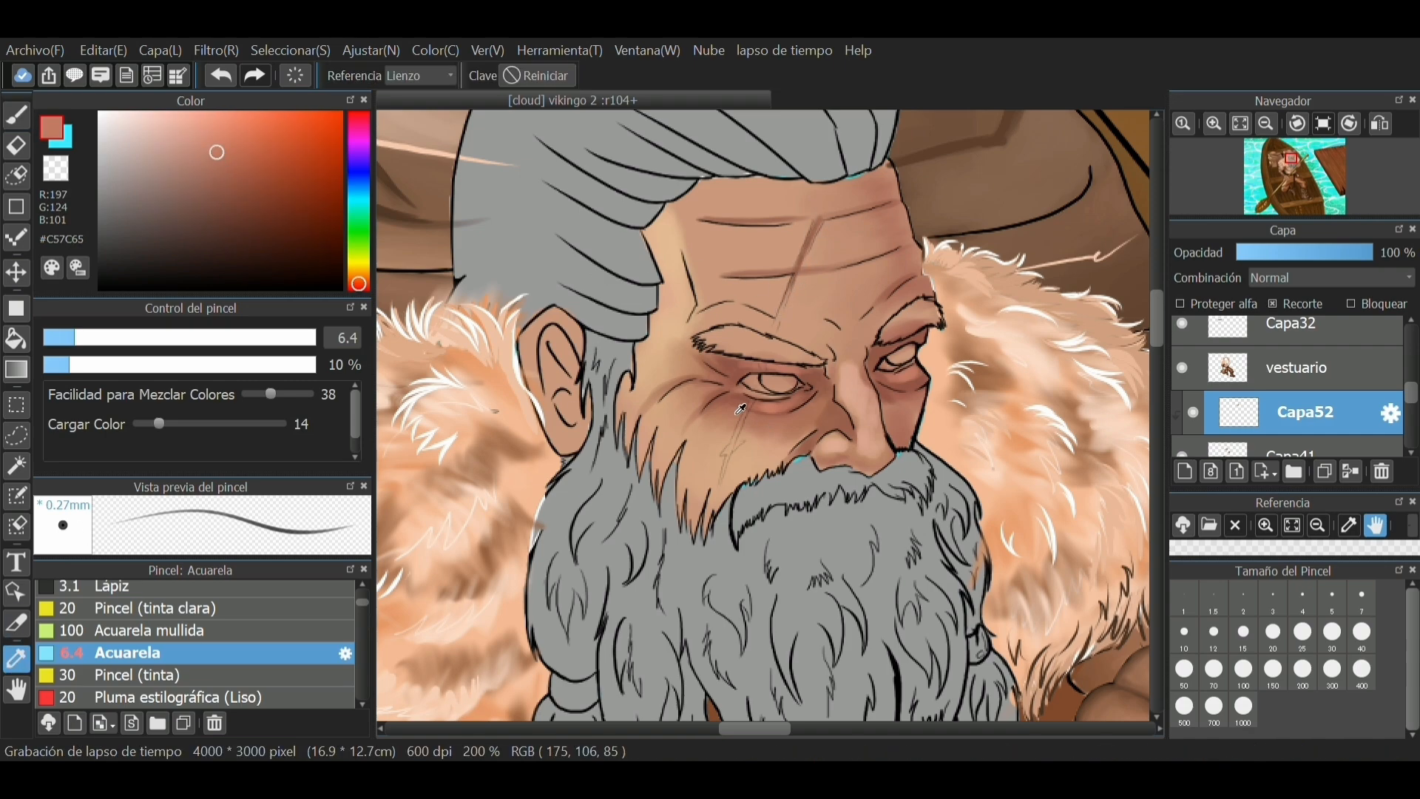
left_click(16, 118)
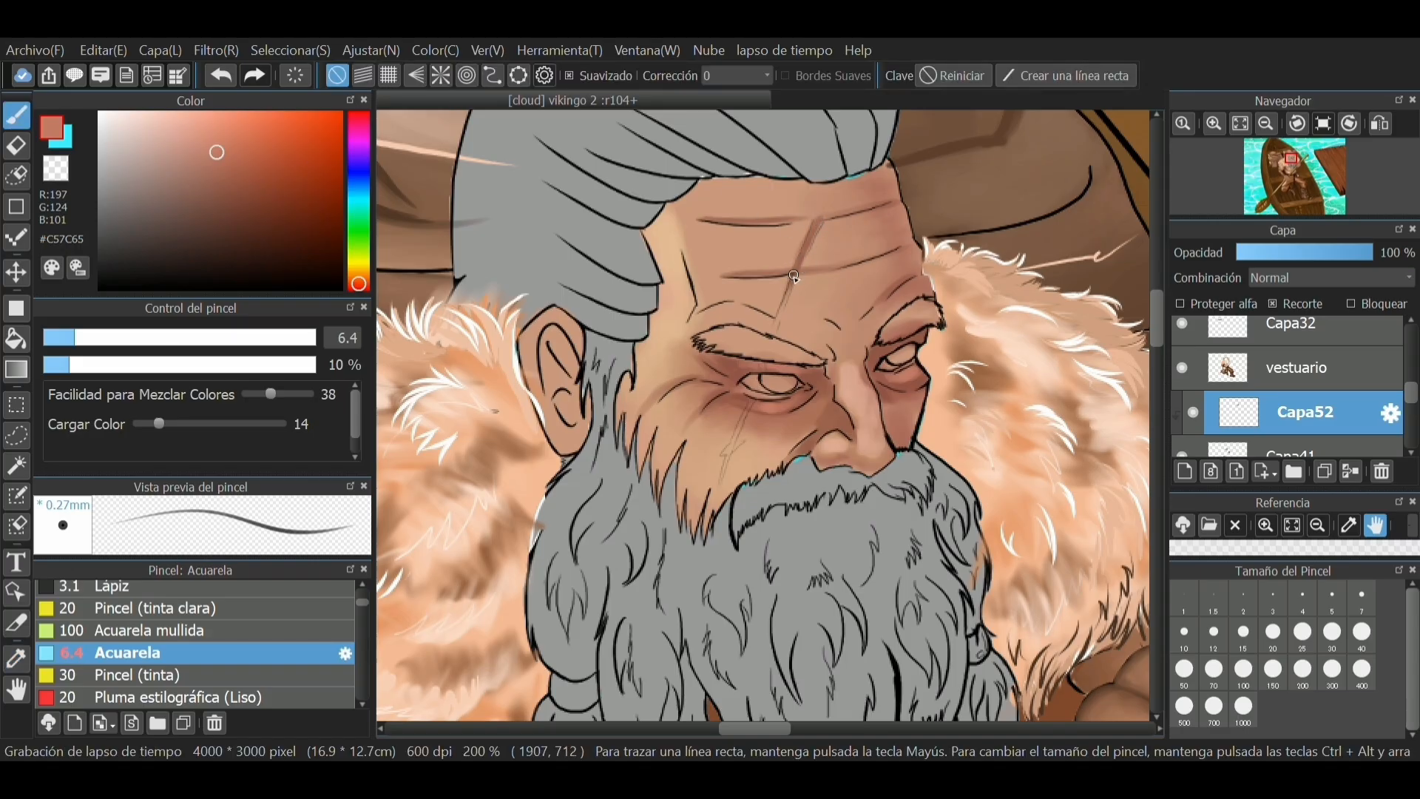
left_click_drag(795, 278, 773, 336)
left_click_drag(751, 413, 722, 469)
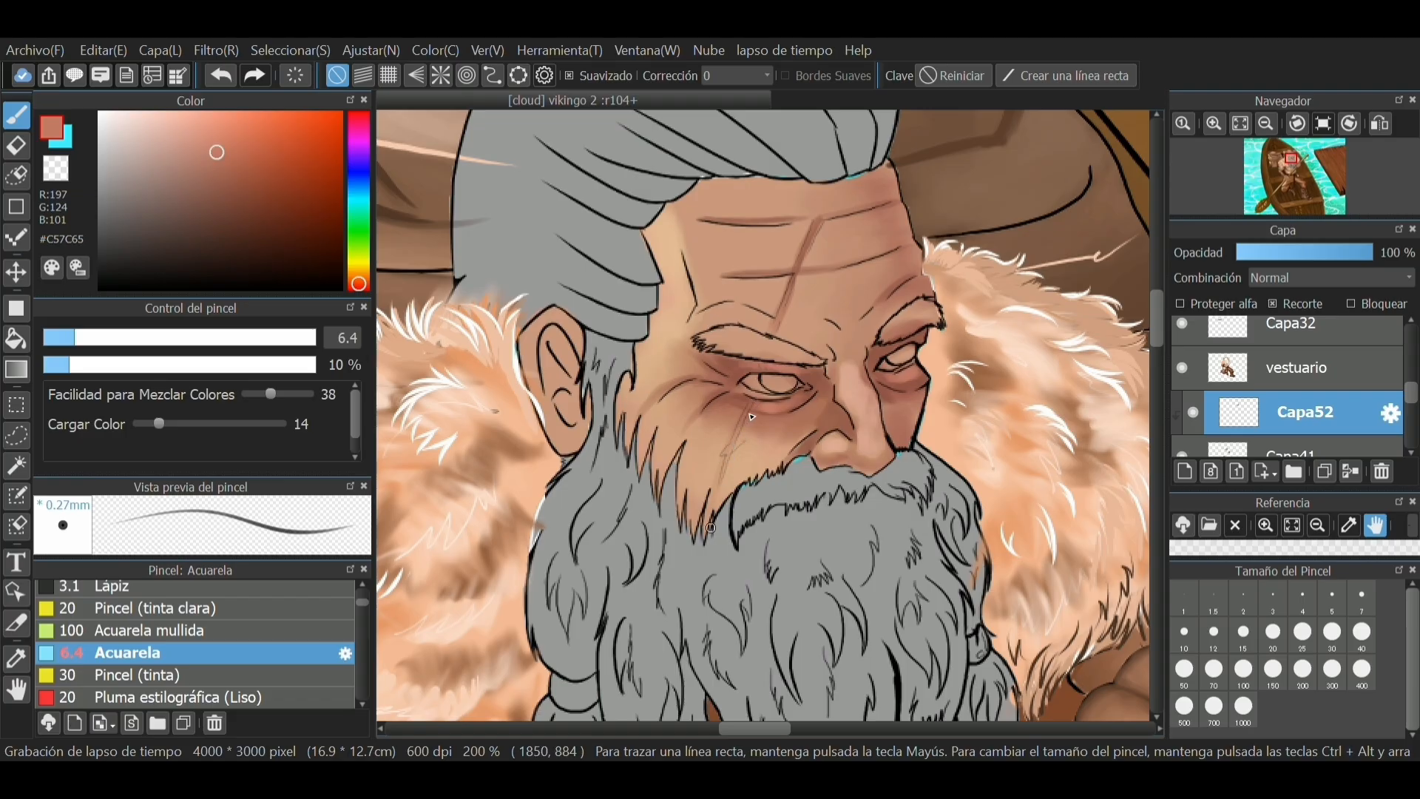
left_click_drag(71, 341, 65, 342)
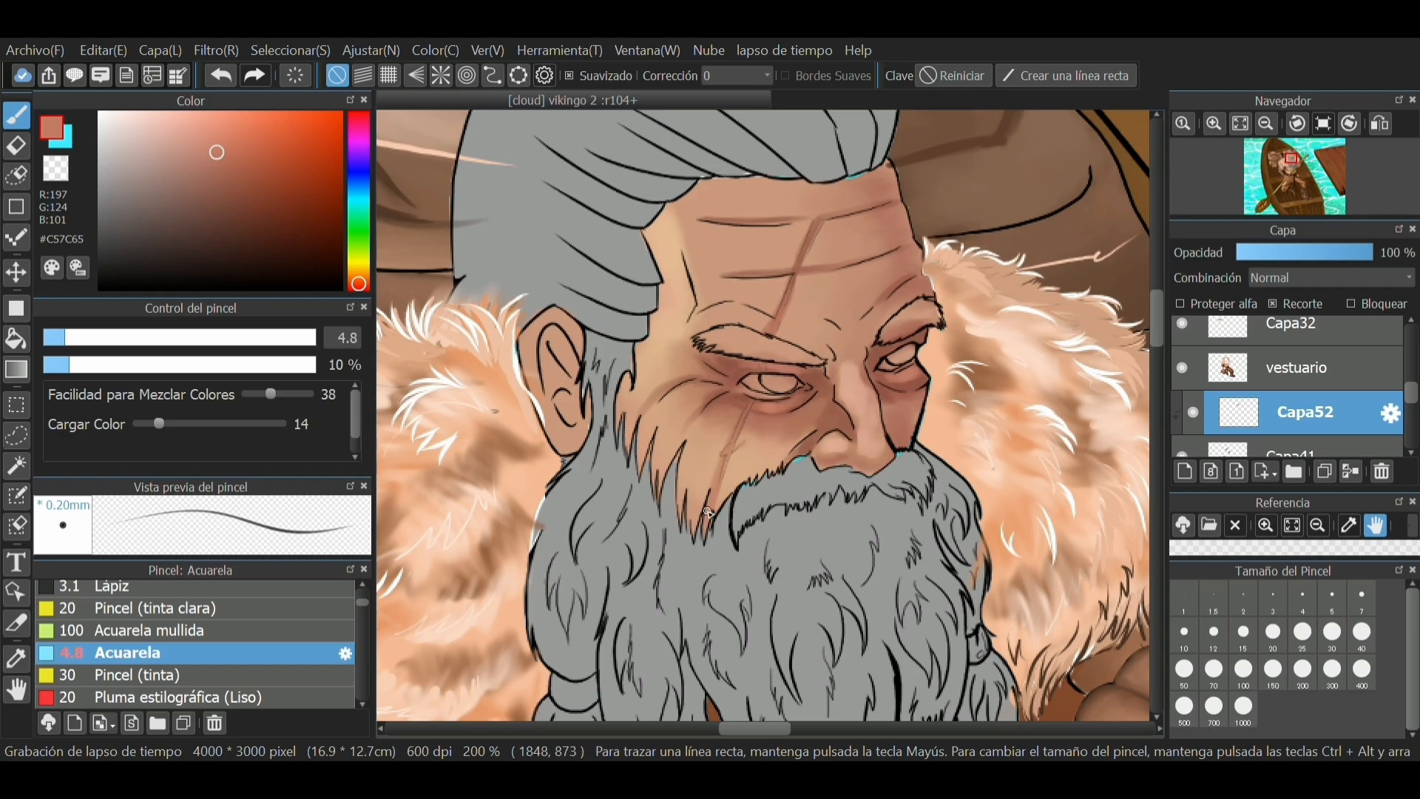
Darken the eye and brow creases with #834937 at size 3.2 and 16% opacity, plus softer shading at size 5.4 and 10%
left_click_drag(219, 160, 240, 199)
left_click(57, 339)
left_click(84, 365)
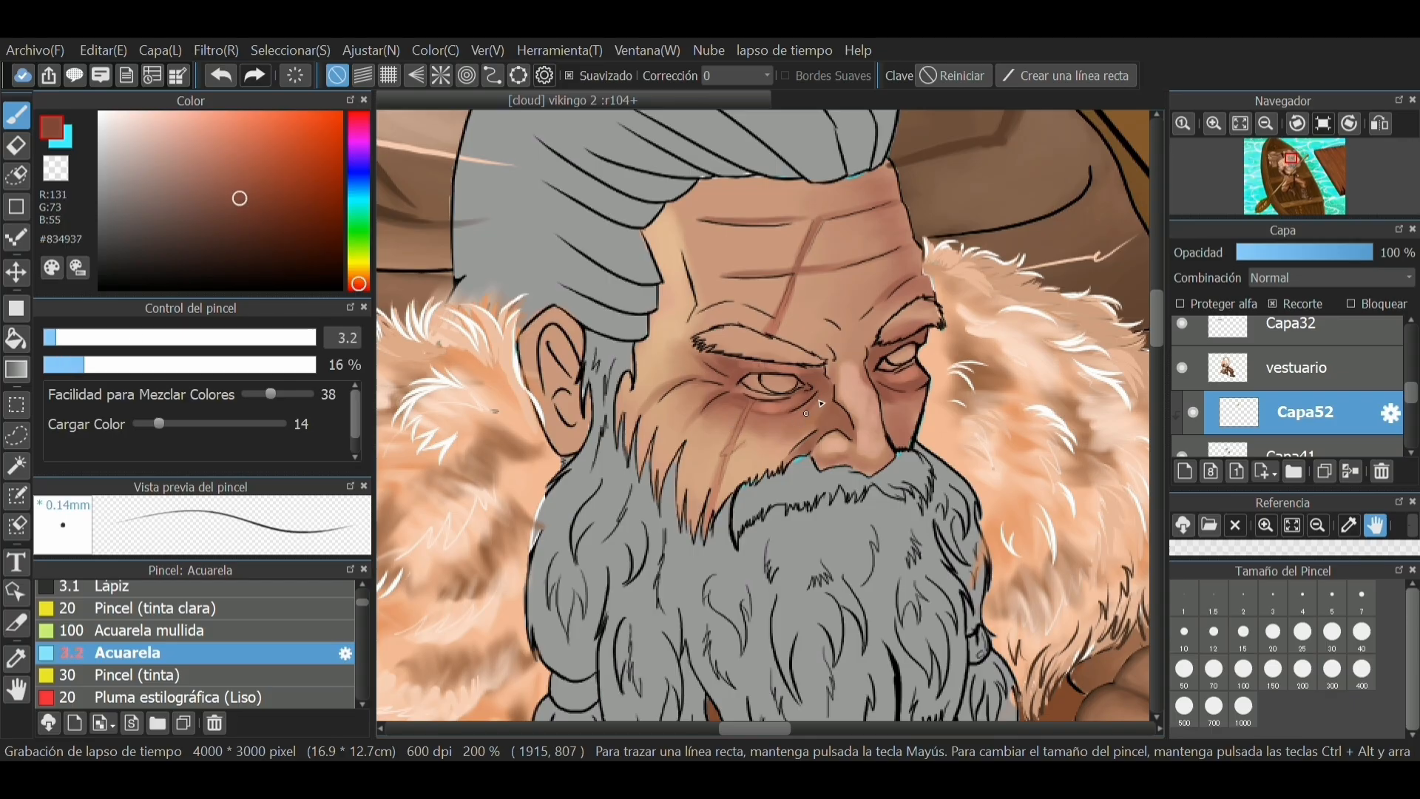
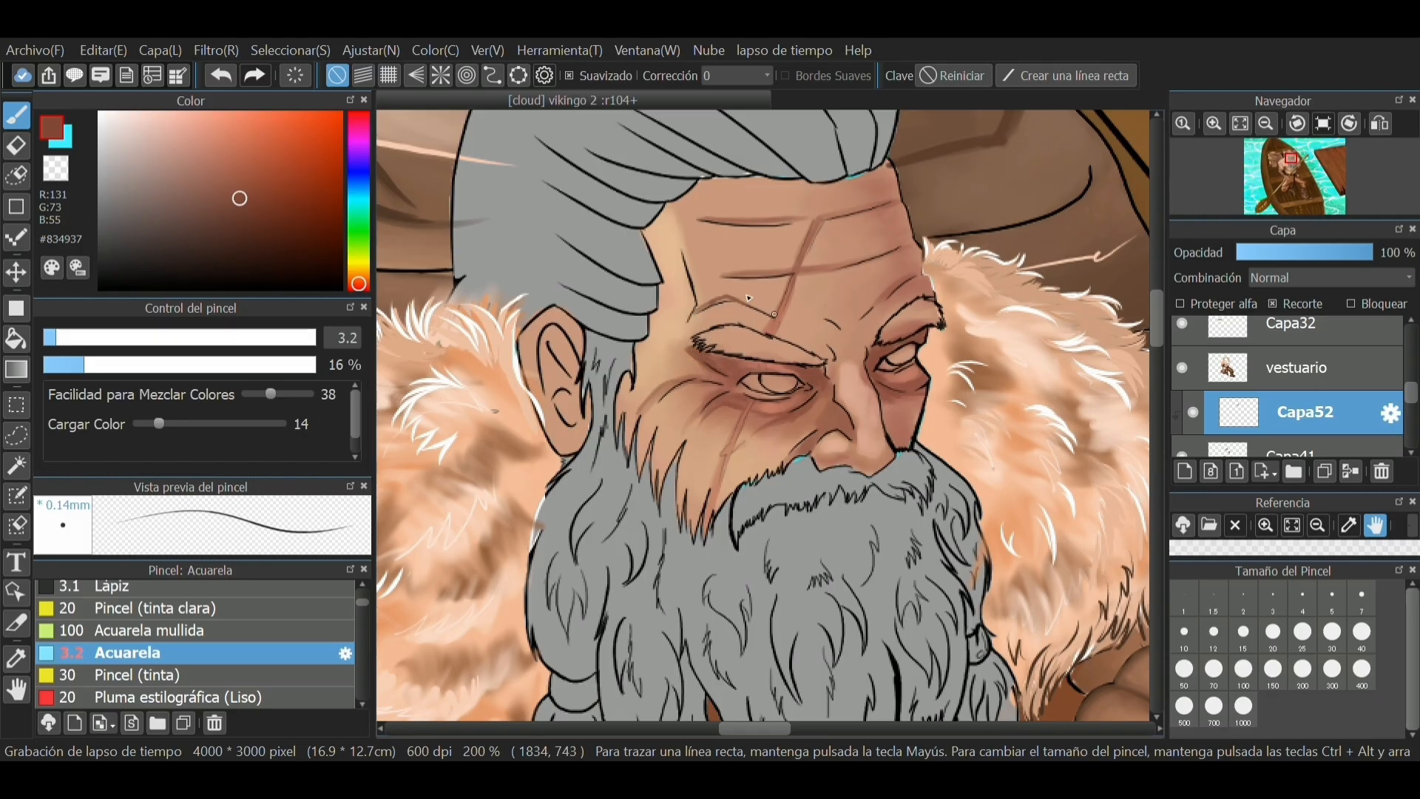
left_click_drag(711, 305, 742, 304)
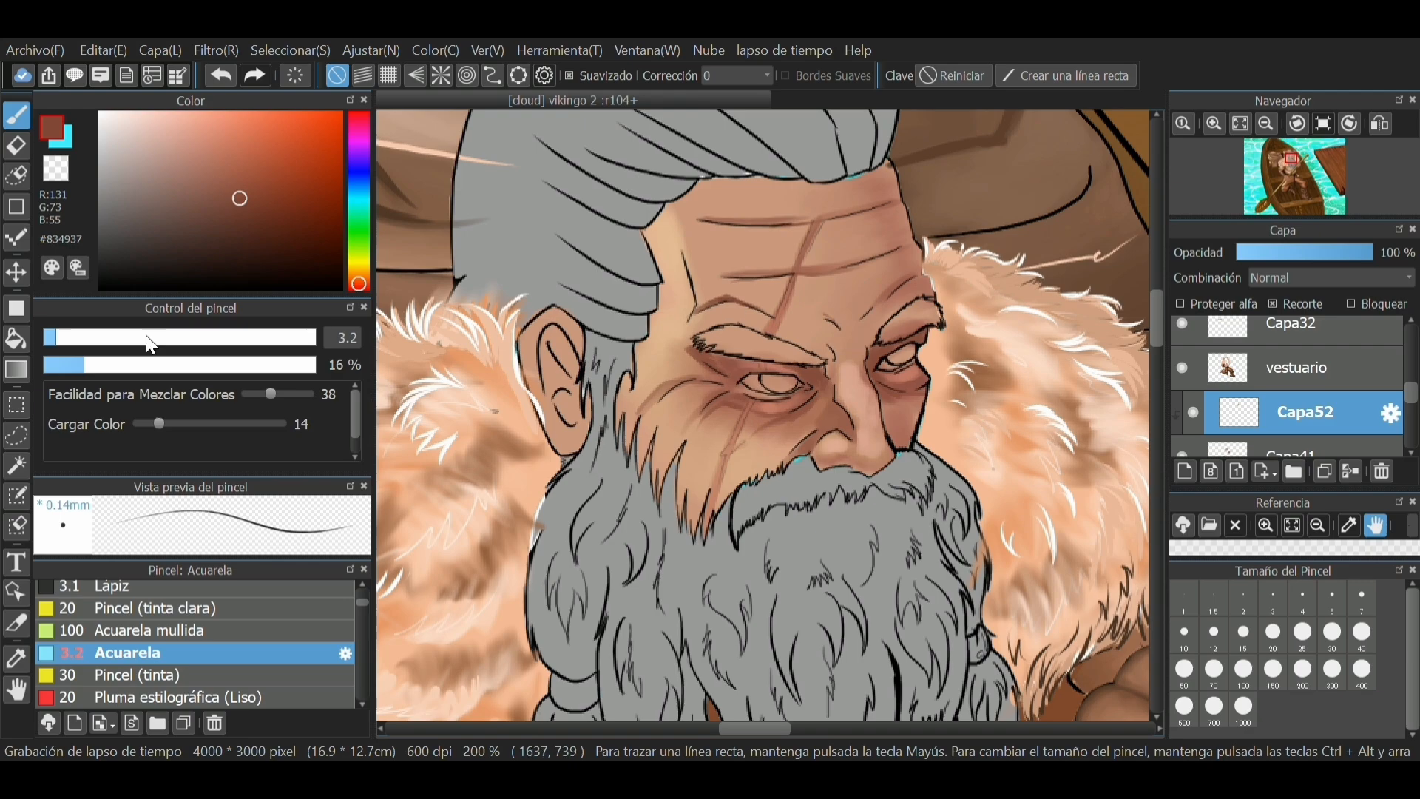
left_click_drag(82, 347, 68, 339)
left_click(66, 366)
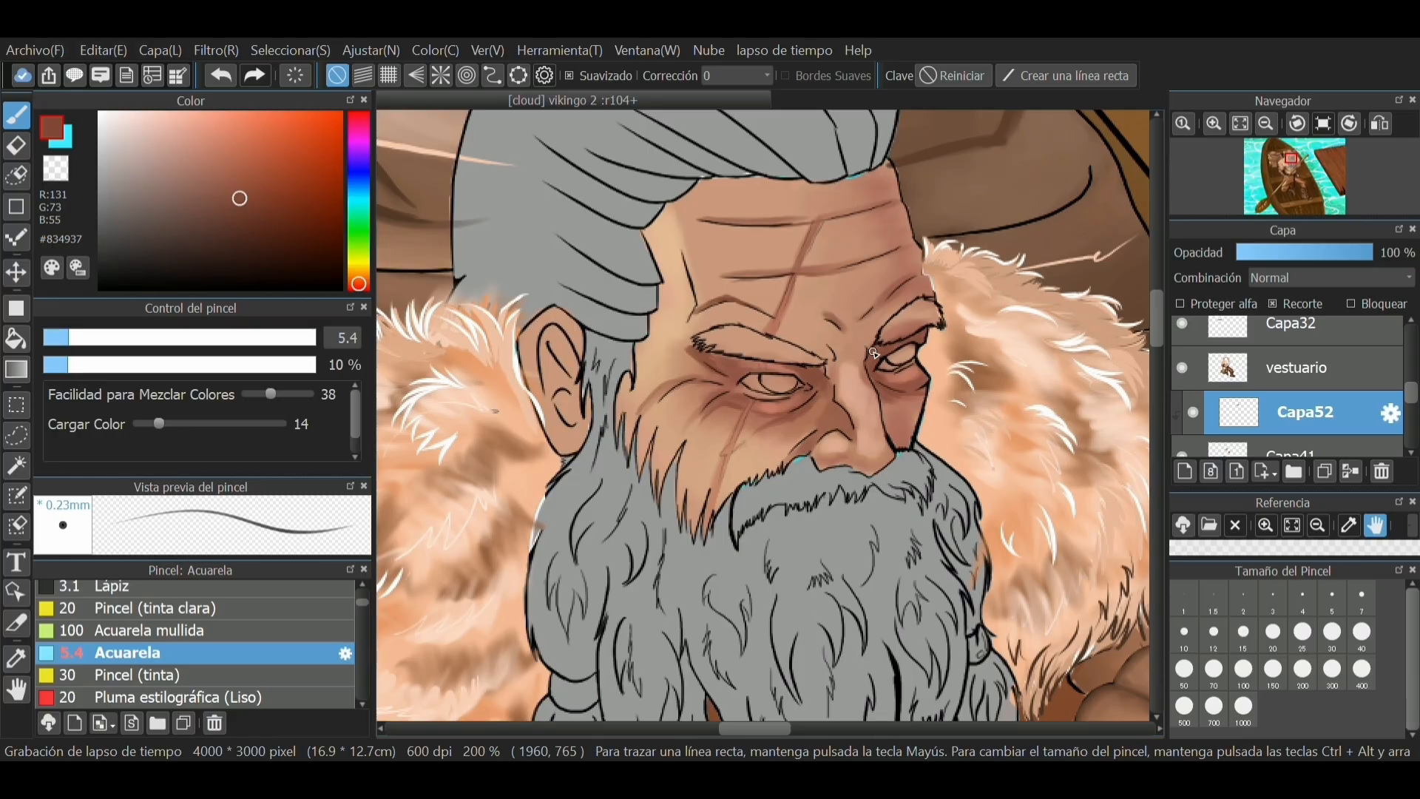
Highlight the nose bridge and tip at size 11.1 using sampled skin lightened to #FFC0A3 at 10% opacity and #FFD6C3 at 25%
left_click(16, 659)
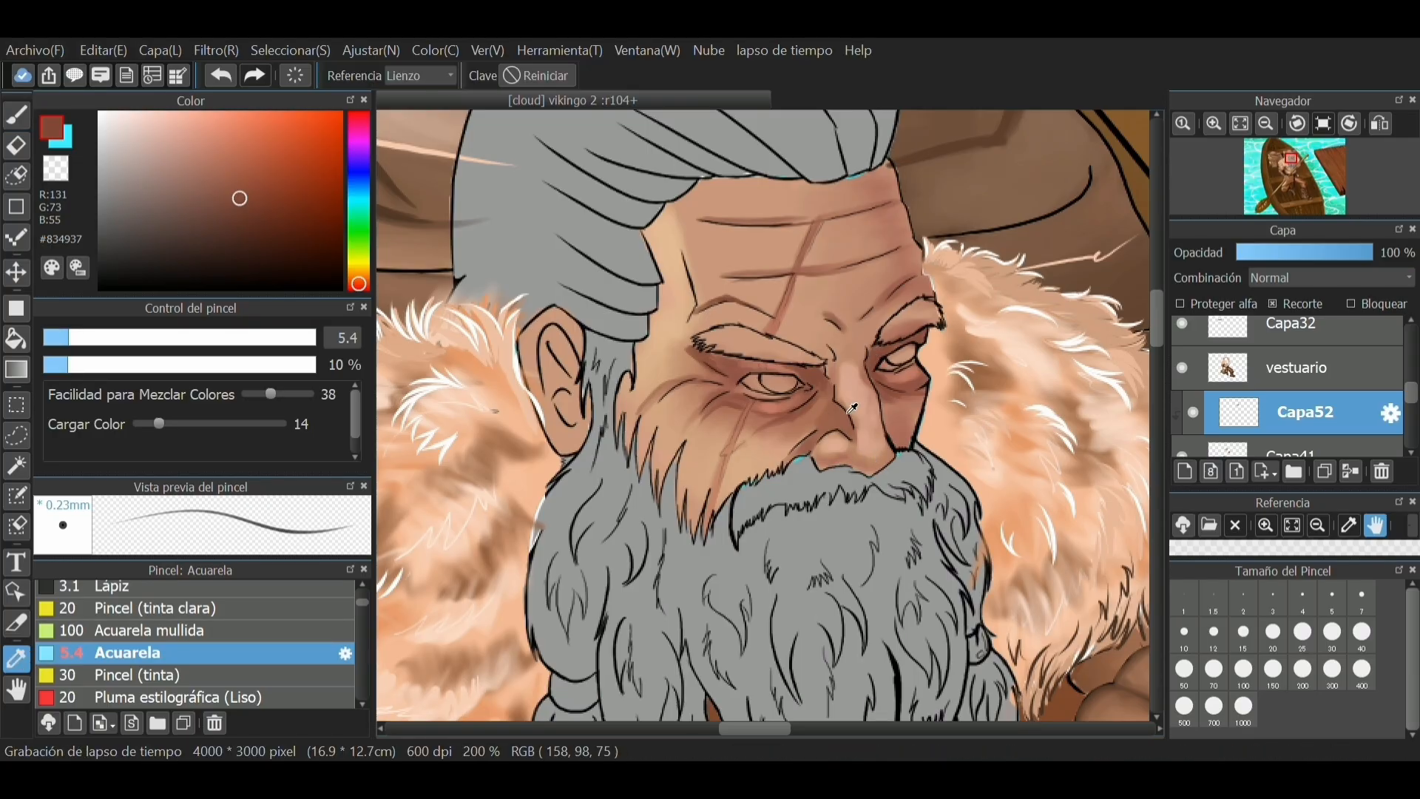
left_click(853, 375)
left_click_drag(189, 123, 187, 112)
left_click(16, 115)
left_click_drag(90, 341, 102, 341)
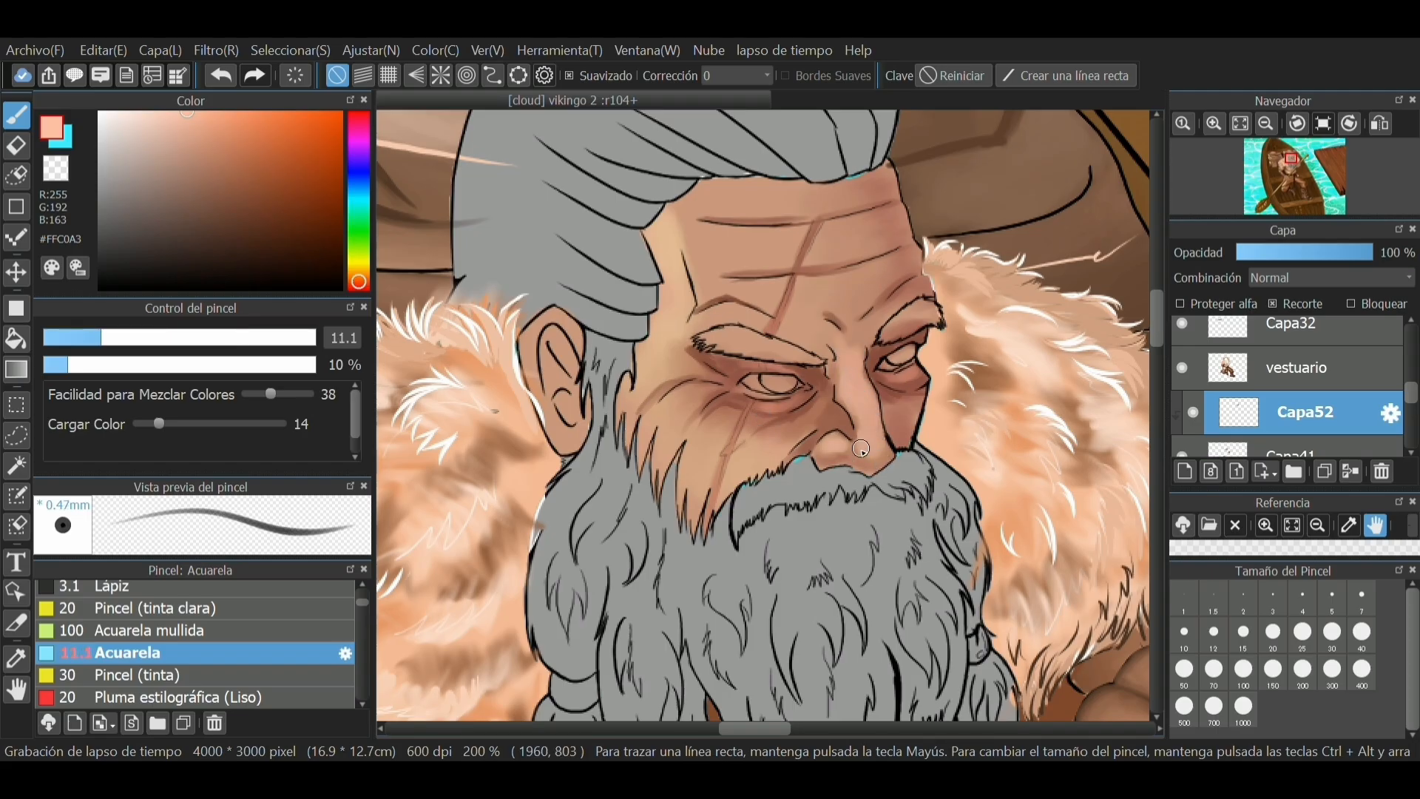
left_click(108, 365)
left_click(156, 112)
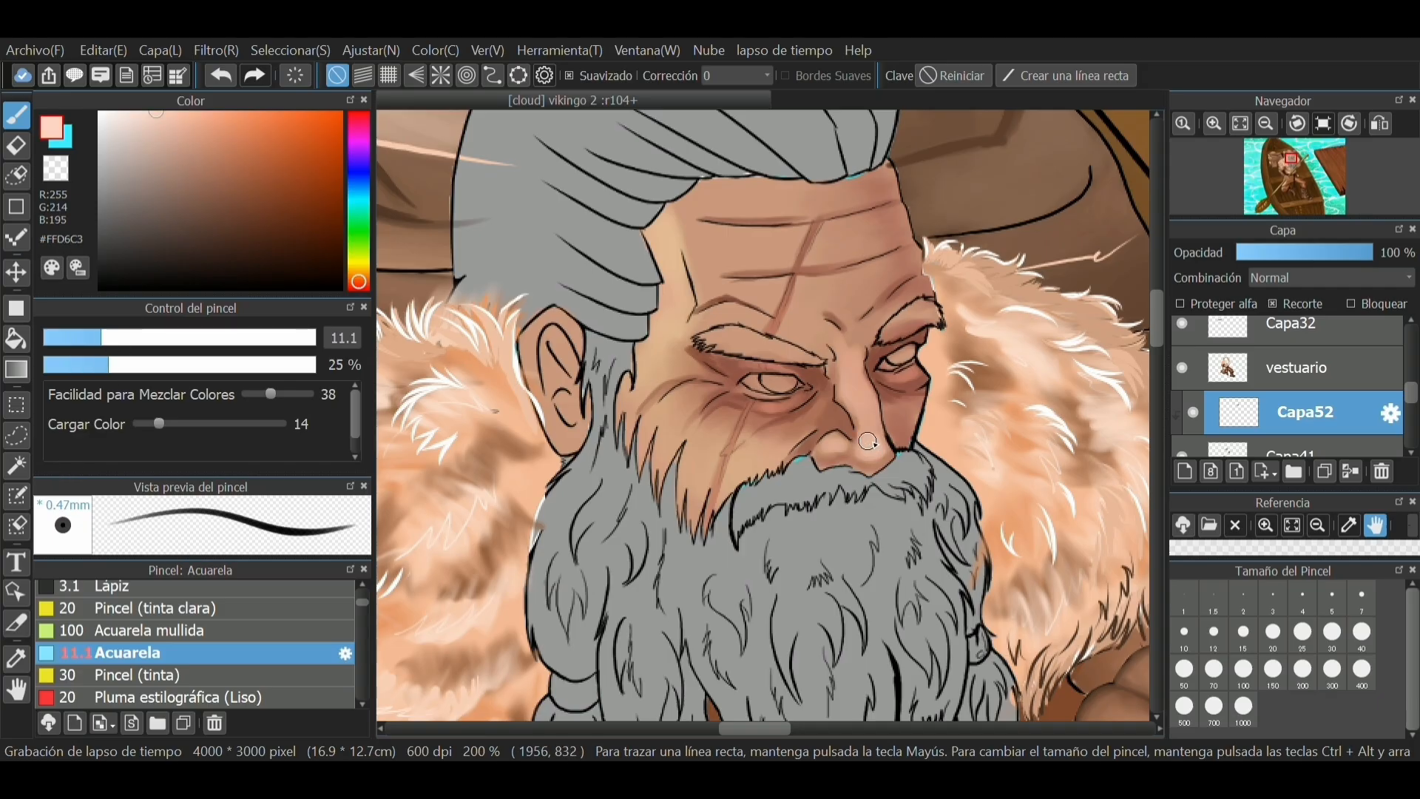
mouse_move(884, 446)
left_mouse_down()
mouse_move(893, 398)
mouse_move(872, 405)
left_mouse_up()
Add #FFE8DE highlights on the nose tip, nostril and under the near eye at size 7.7, 44% opacity and colour load 26
left_click(82, 338)
left_click(161, 365)
left_click(131, 113)
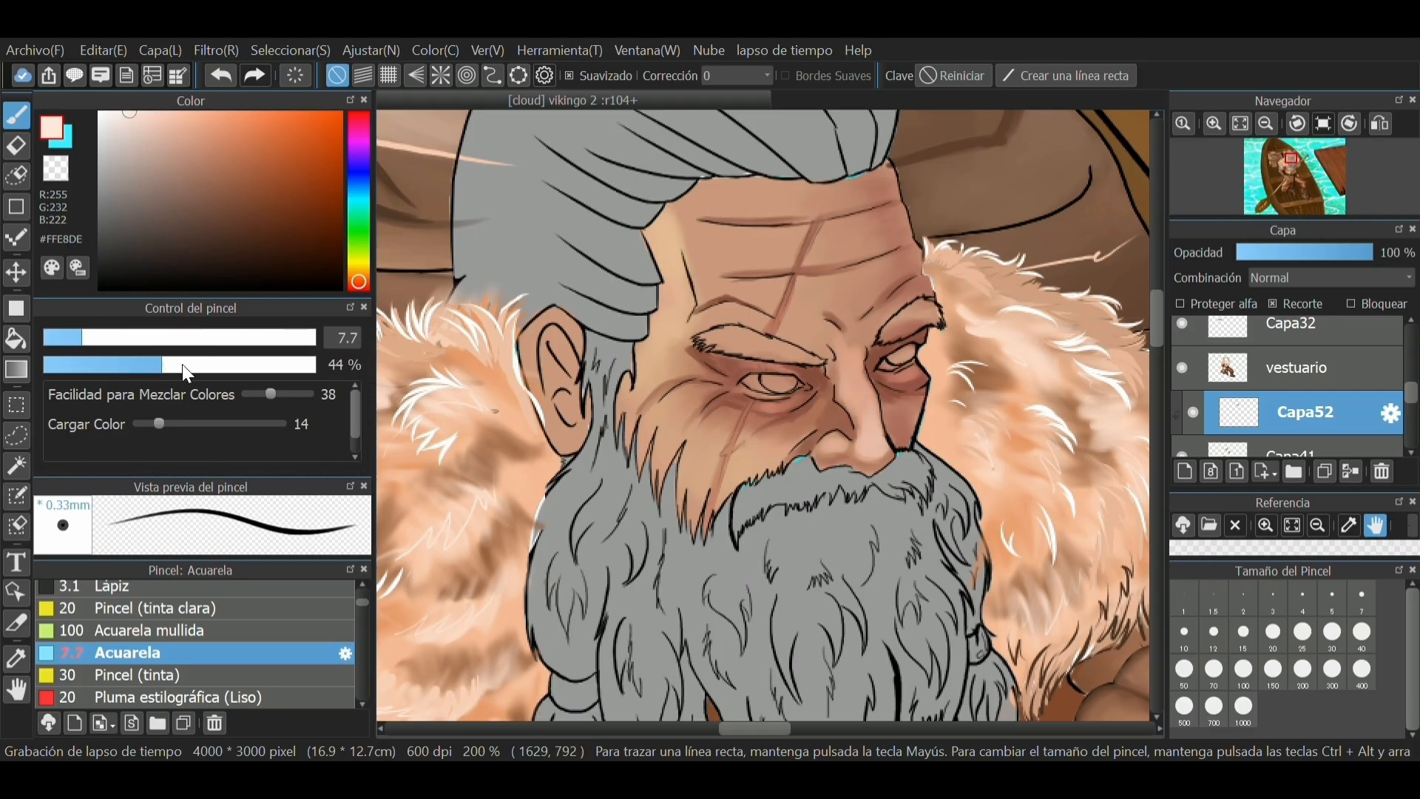
left_click(177, 424)
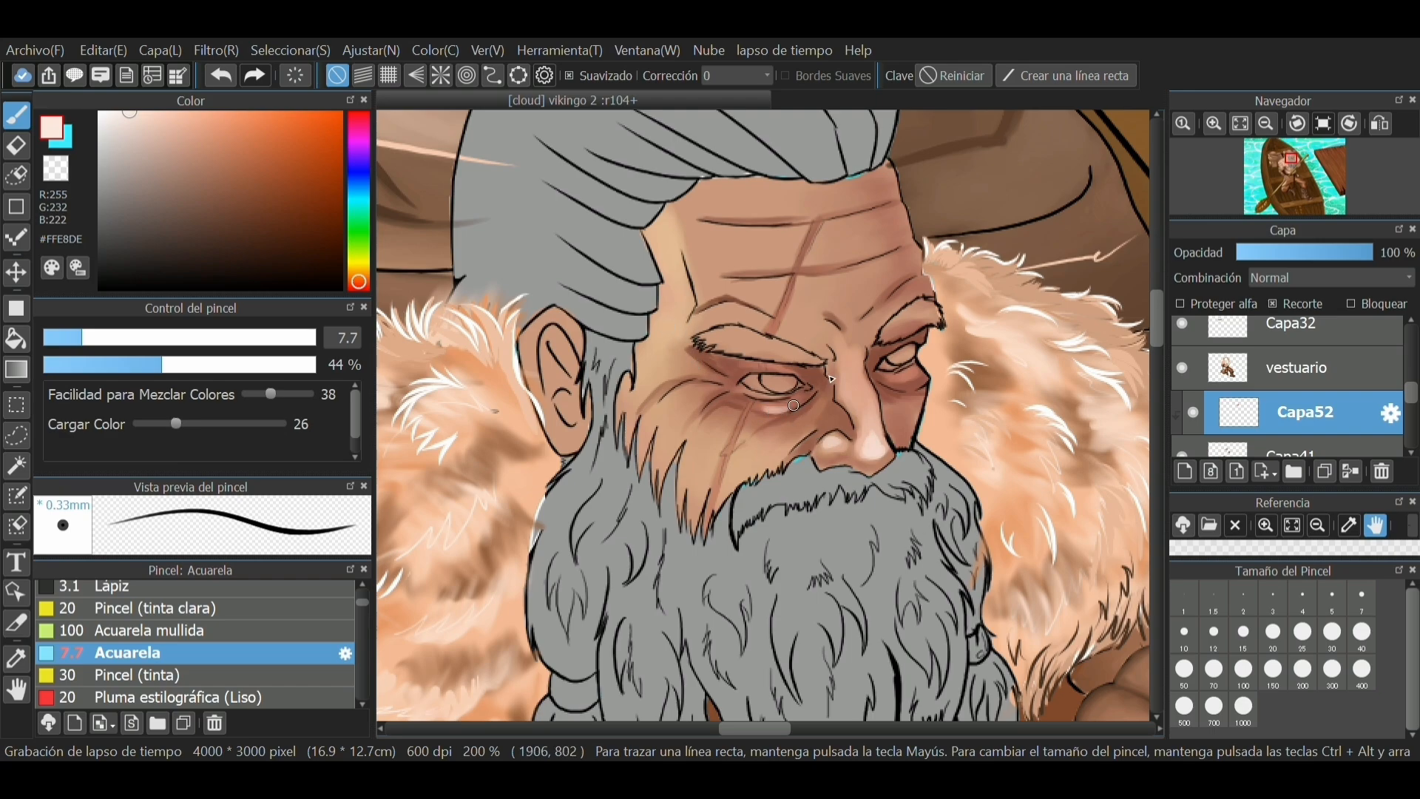
Darken the inner corner and lower crease of the near eye with #622C13 at size 4.8
scroll(829, 376, "down", 4)
scroll(866, 422, "up", 2)
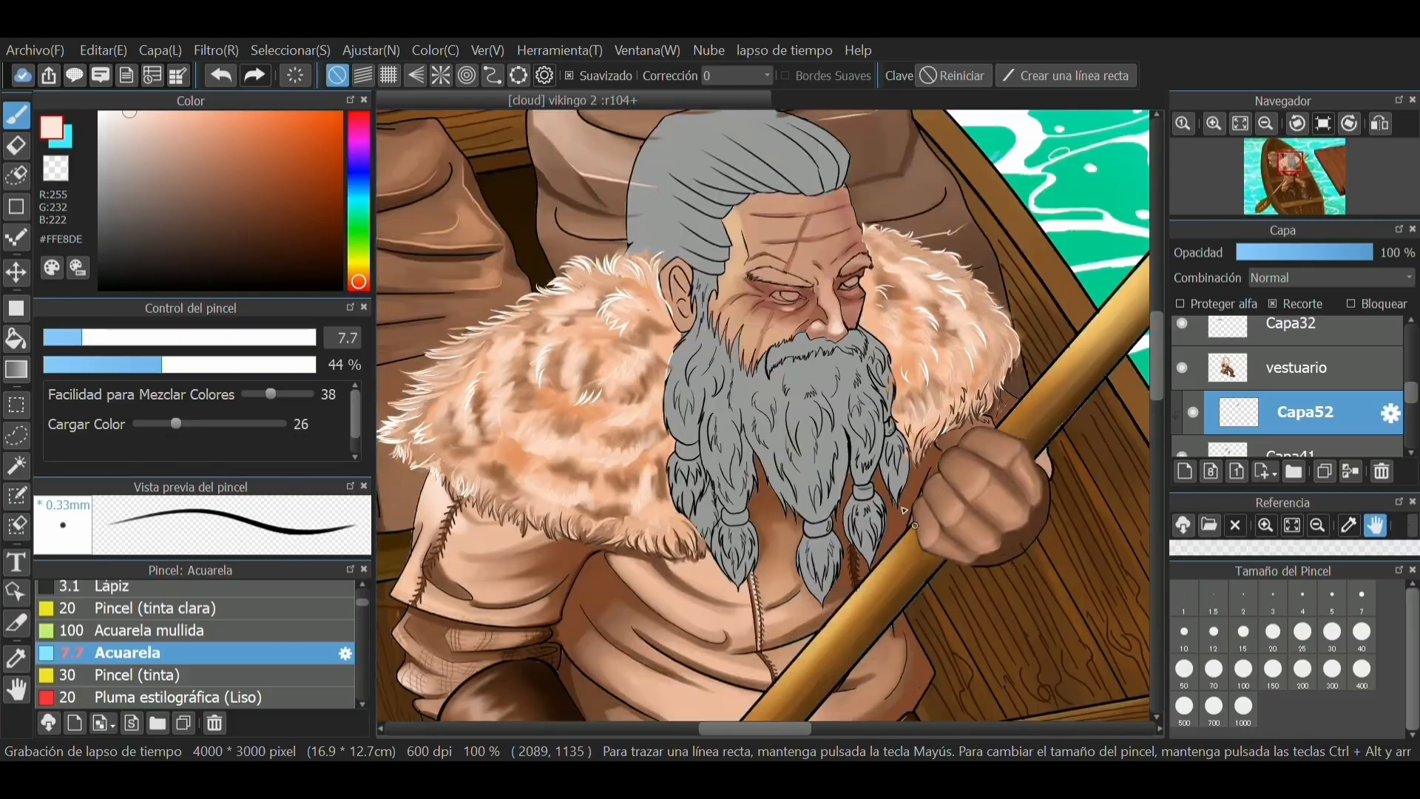
scroll(855, 491, "down", 4)
scroll(854, 490, "up", 2)
scroll(833, 377, "down", 1)
scroll(840, 306, "up", 8)
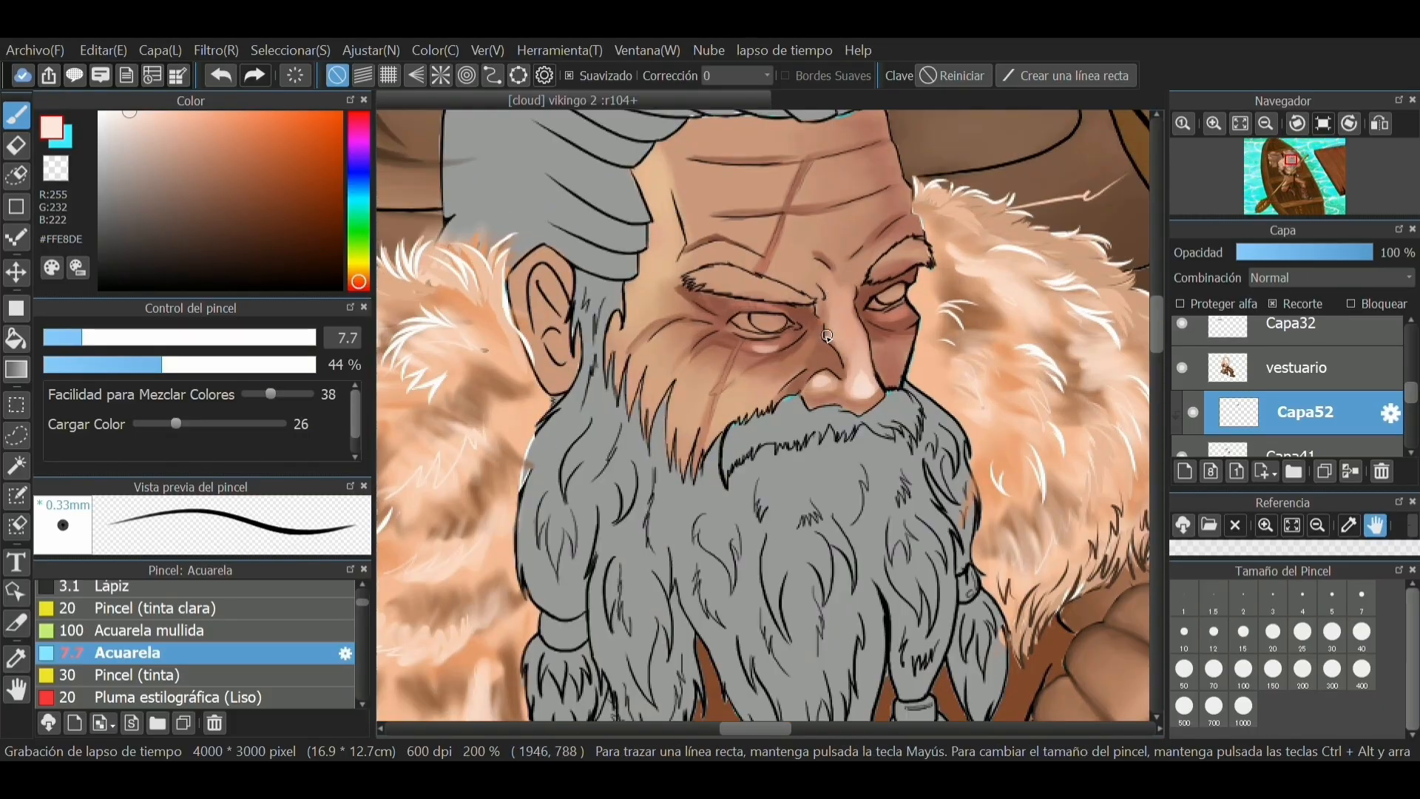
left_click(295, 221)
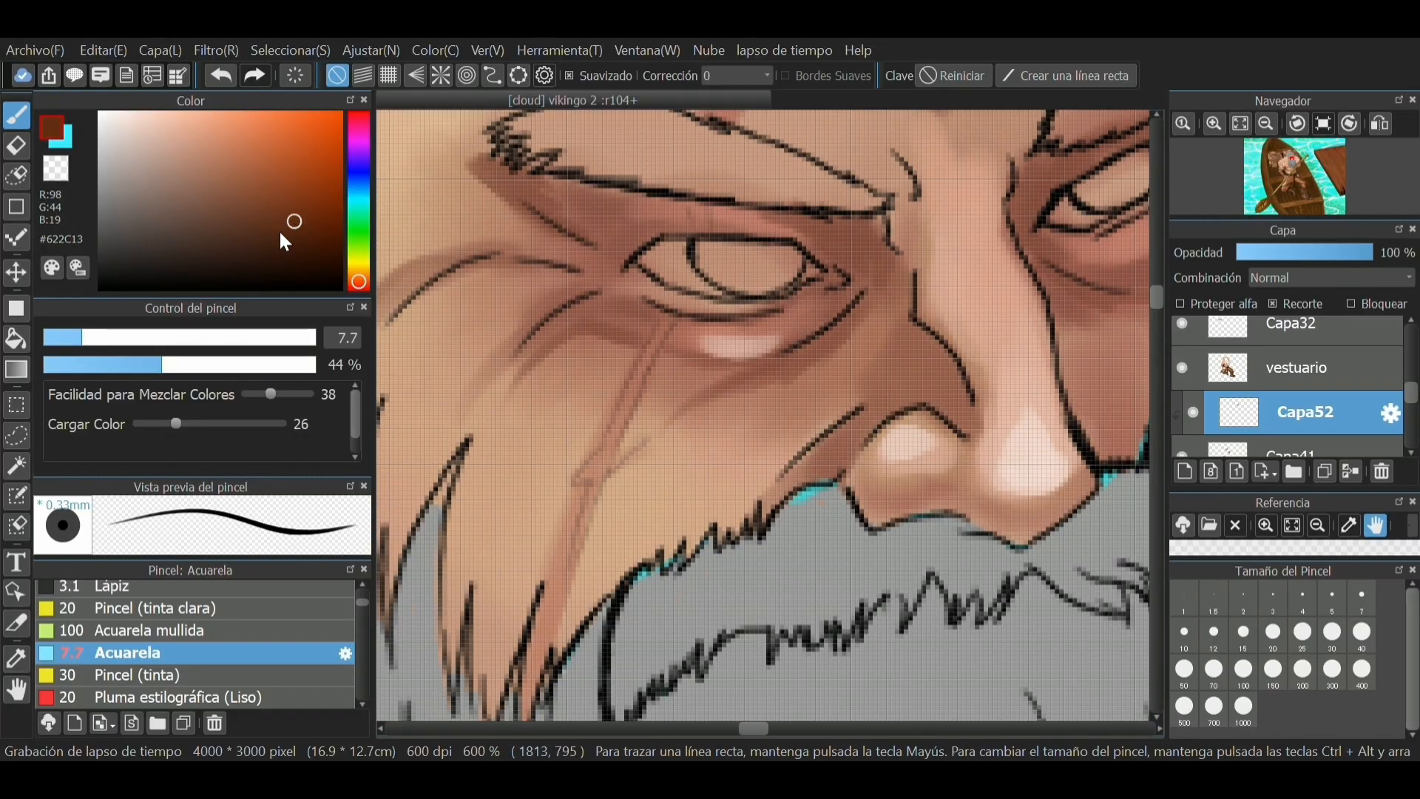
left_click_drag(77, 336, 65, 336)
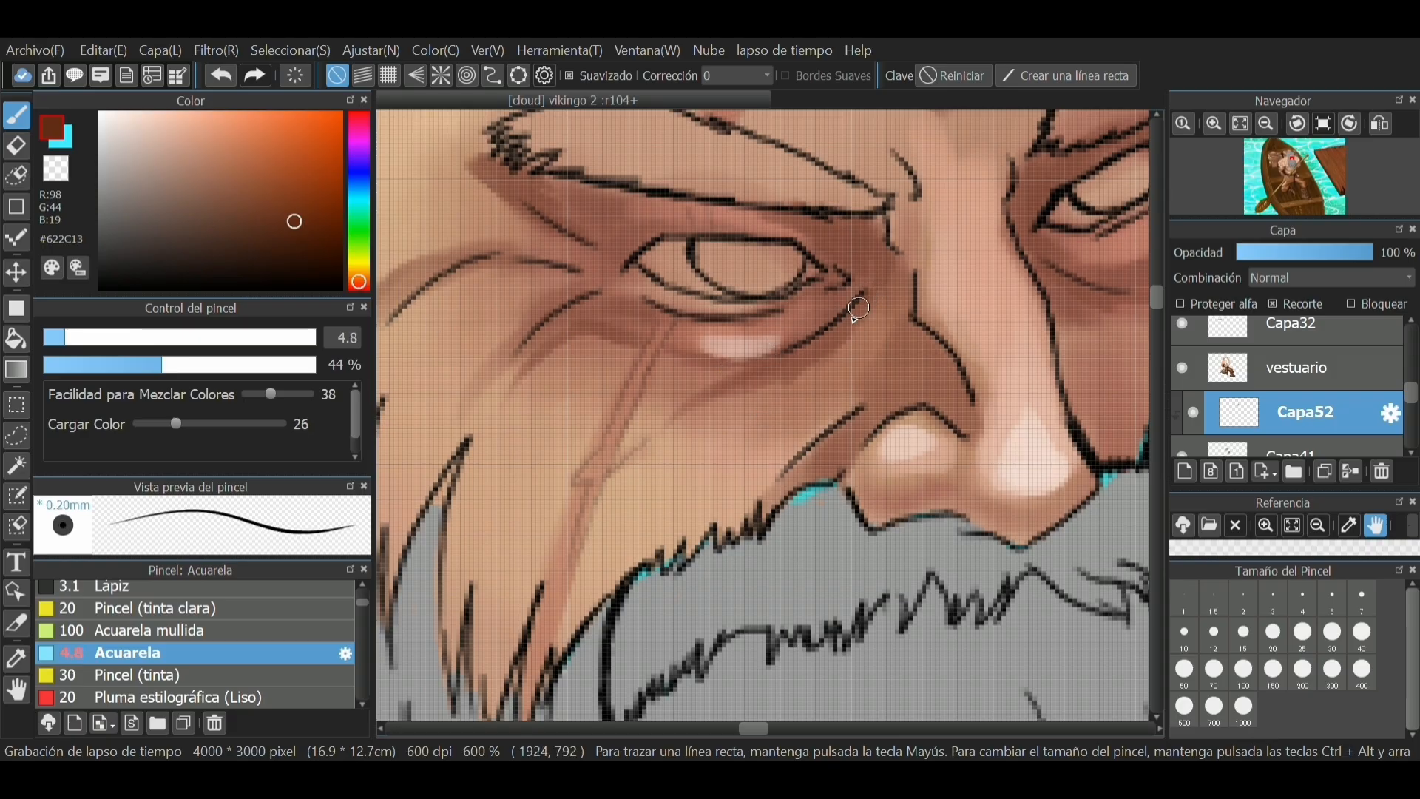
left_click_drag(865, 295, 799, 352)
mouse_move(888, 220)
left_mouse_down()
mouse_move(895, 259)
mouse_move(820, 332)
left_mouse_up()
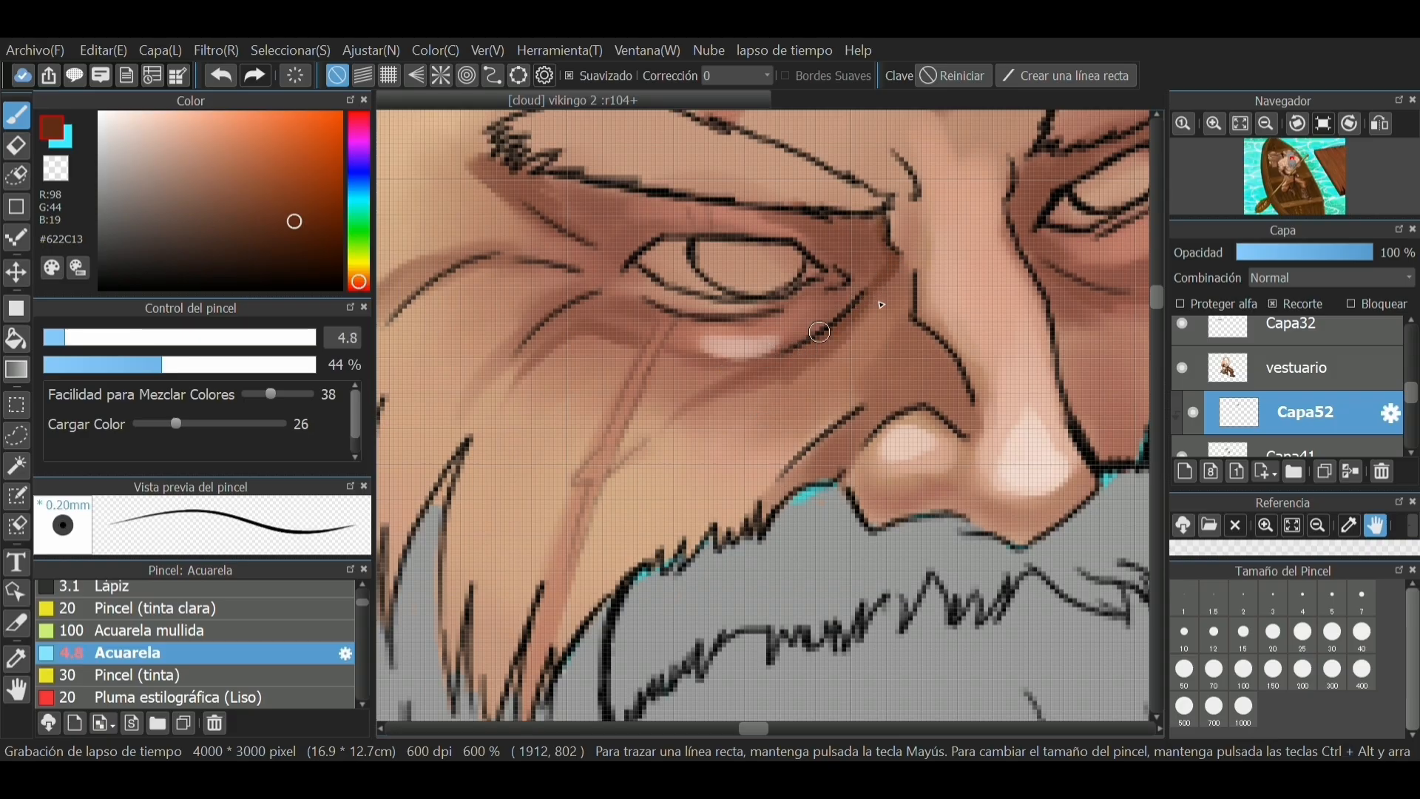
Darken the cheek crease beside the near nostril with #622C13 at size 4.8 and 44% opacity
left_click_drag(761, 516, 868, 434)
key("ctrl+z")
left_click_drag(766, 520, 884, 418)
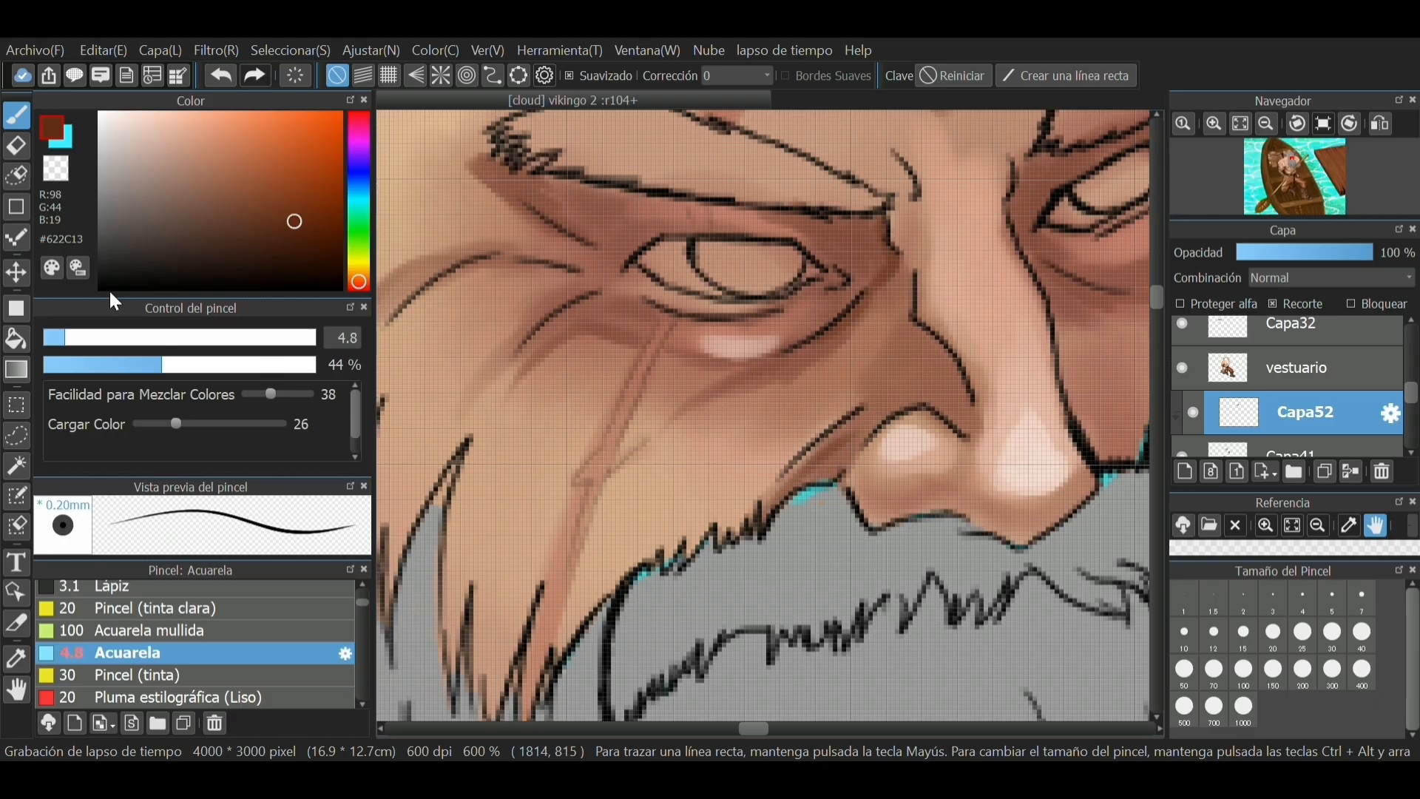
left_click(58, 335)
left_click_drag(610, 474, 740, 399)
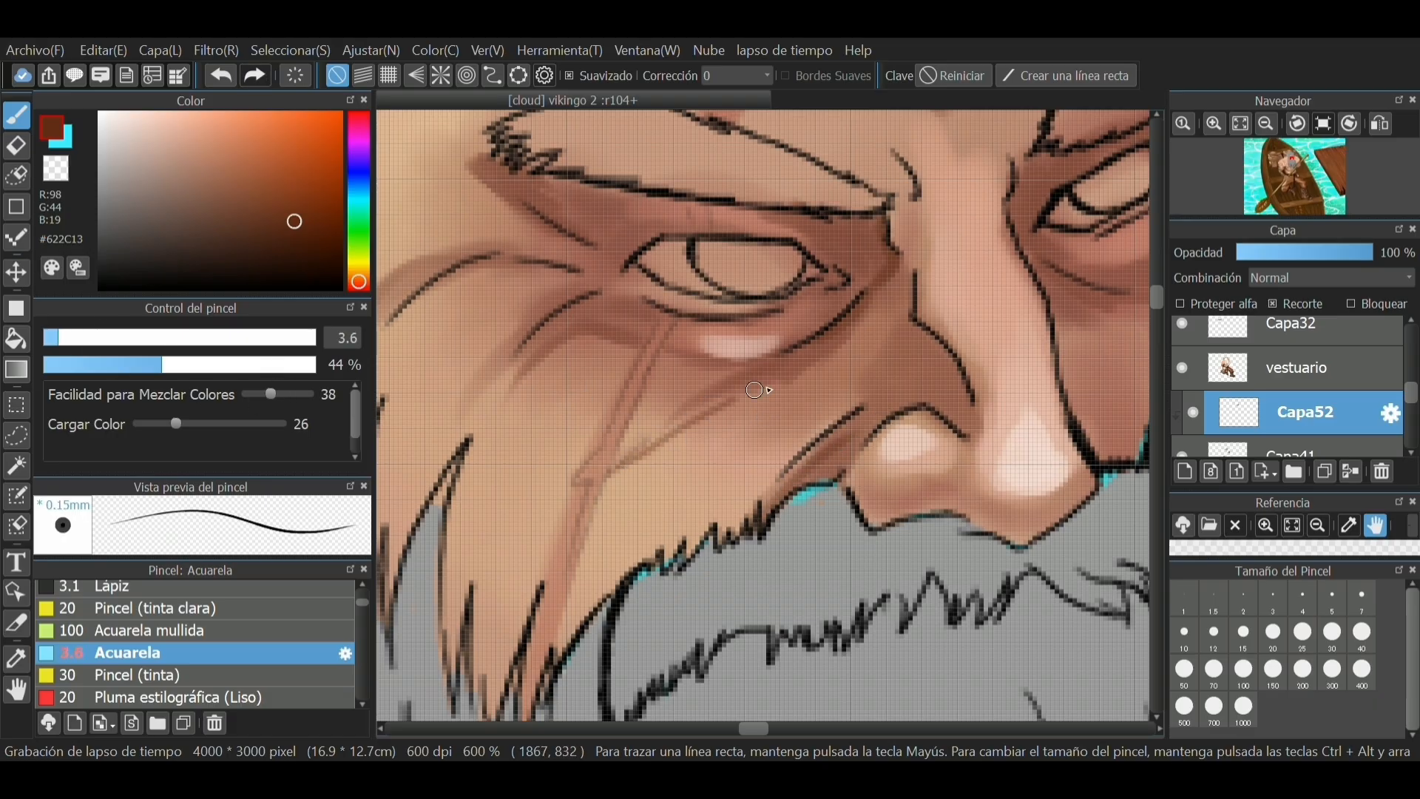
key("ctrl+z")
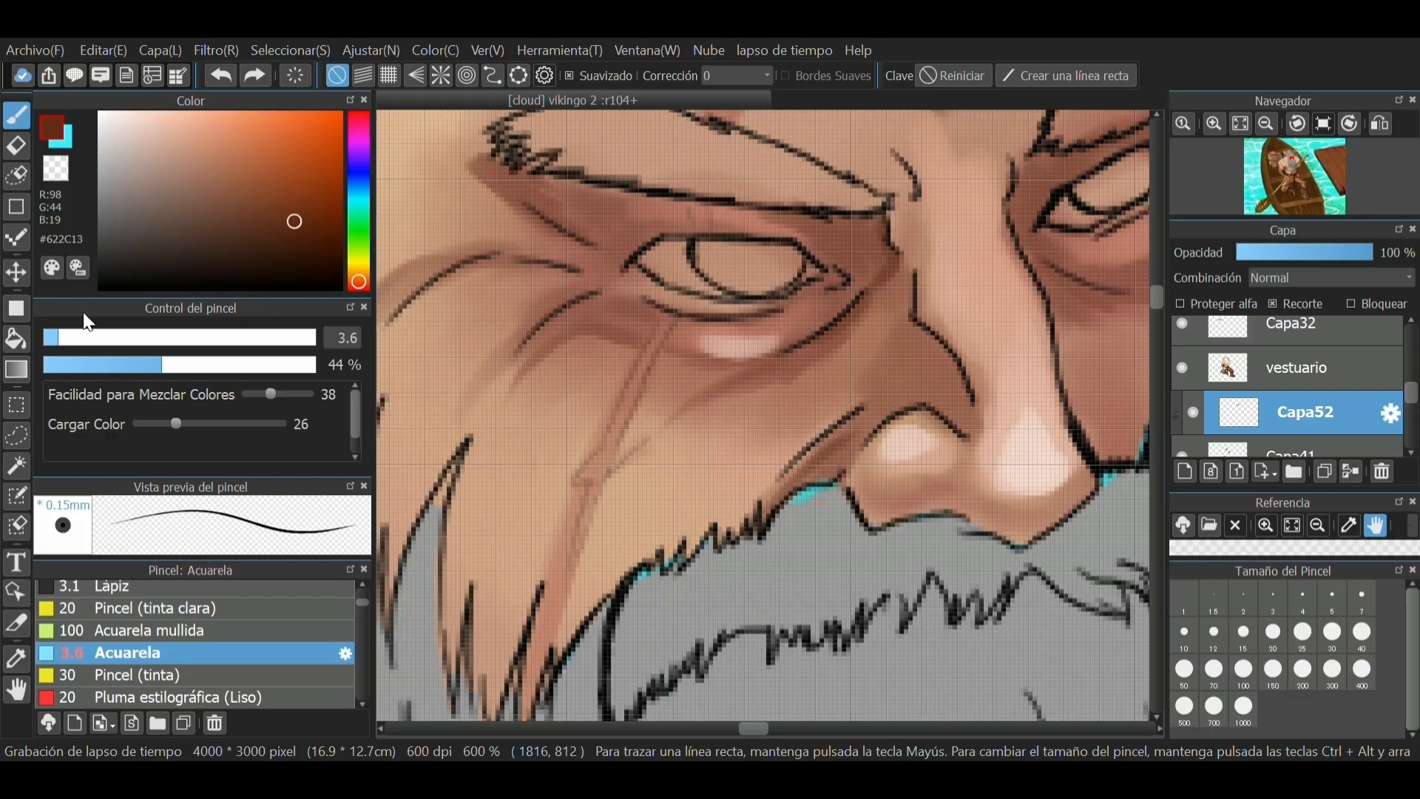
Define the scar edges below the near eye at size 2.9, then the adjoining cheek wrinkle and scar at size 2
left_click(53, 337)
left_click_drag(675, 322, 664, 350)
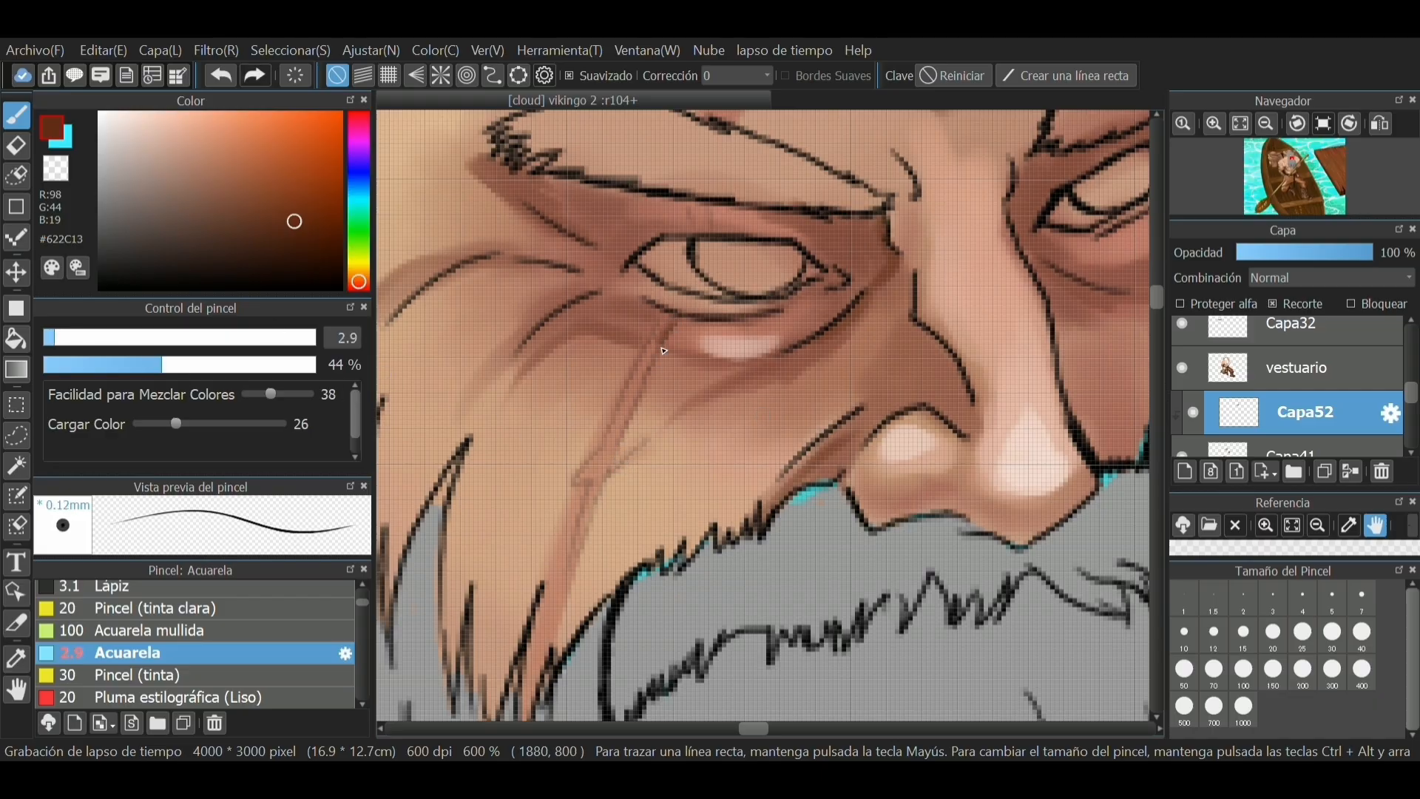
left_click(48, 338)
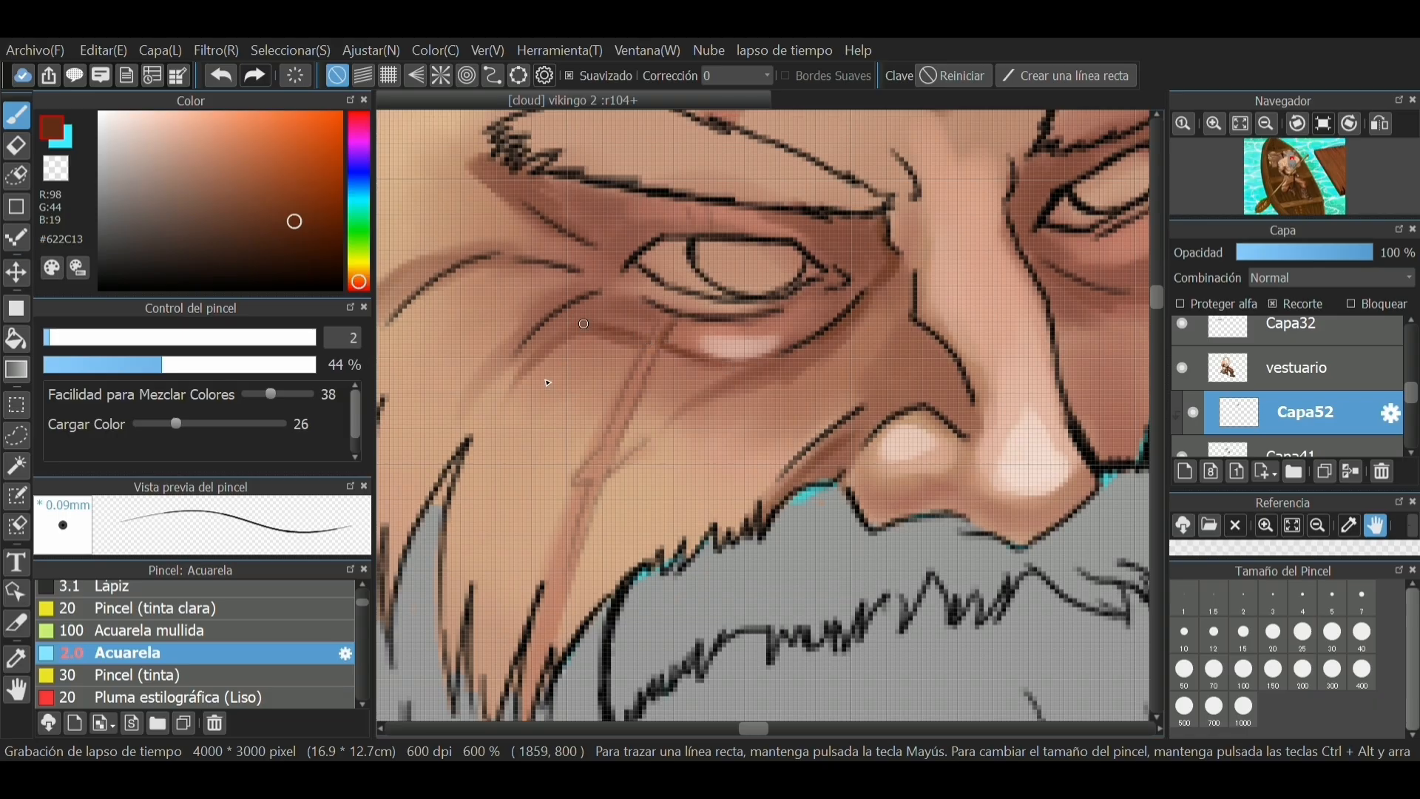
left_click_drag(509, 394, 581, 335)
left_click_drag(623, 405, 542, 608)
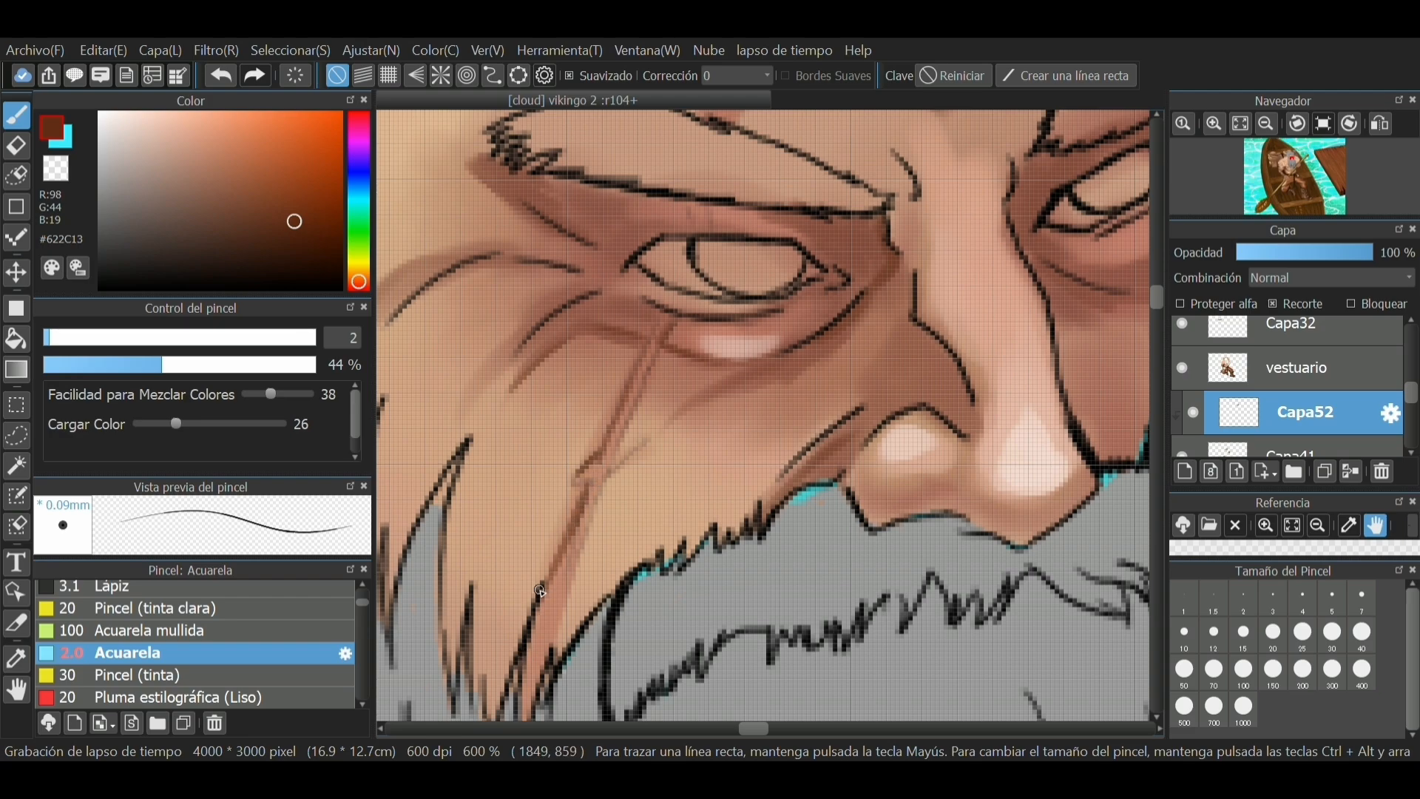
key("ctrl+z")
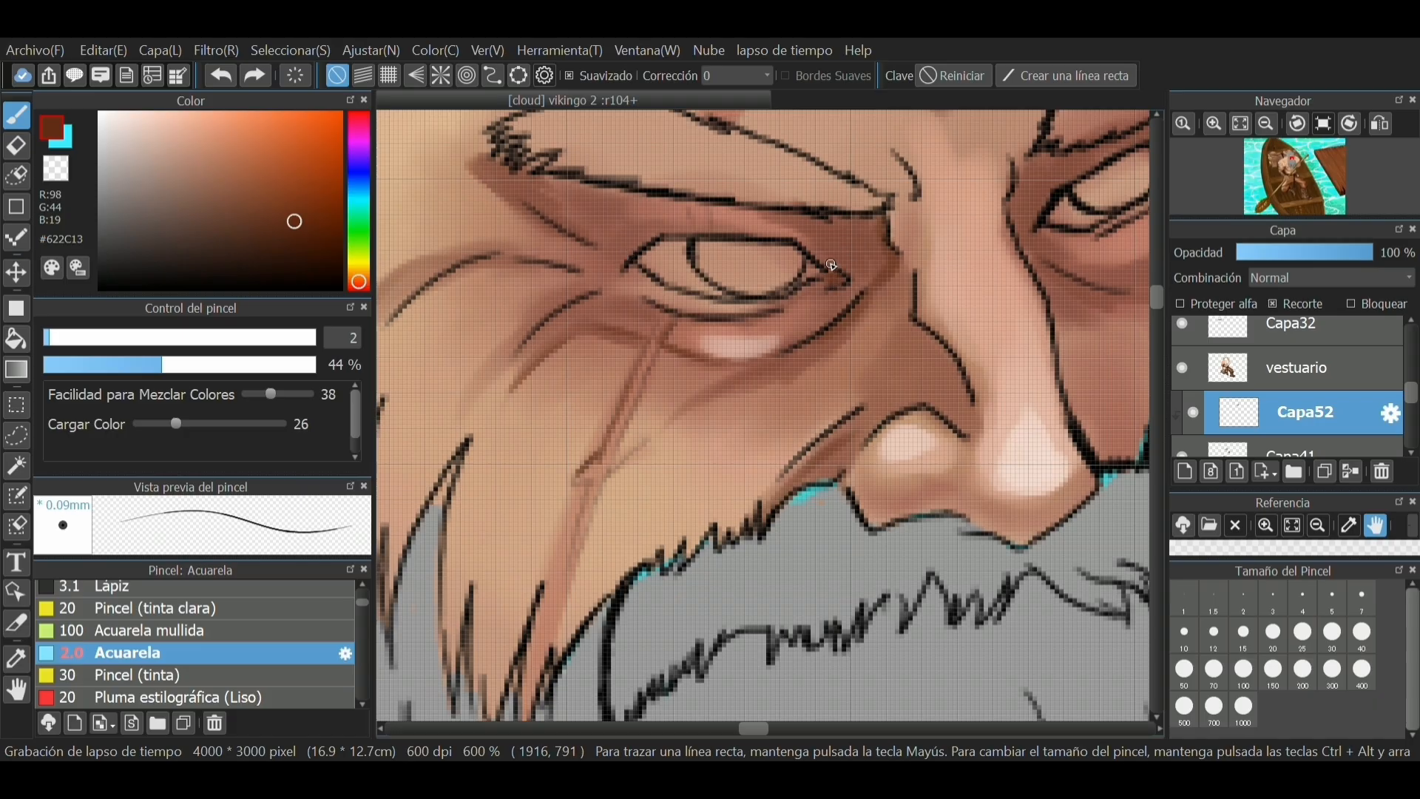
Deepen the near eye's upper lid and inner corner, the nose-side contour and the crow's-feet wrinkles with #622C13 at size 2
left_click_drag(831, 265, 737, 215)
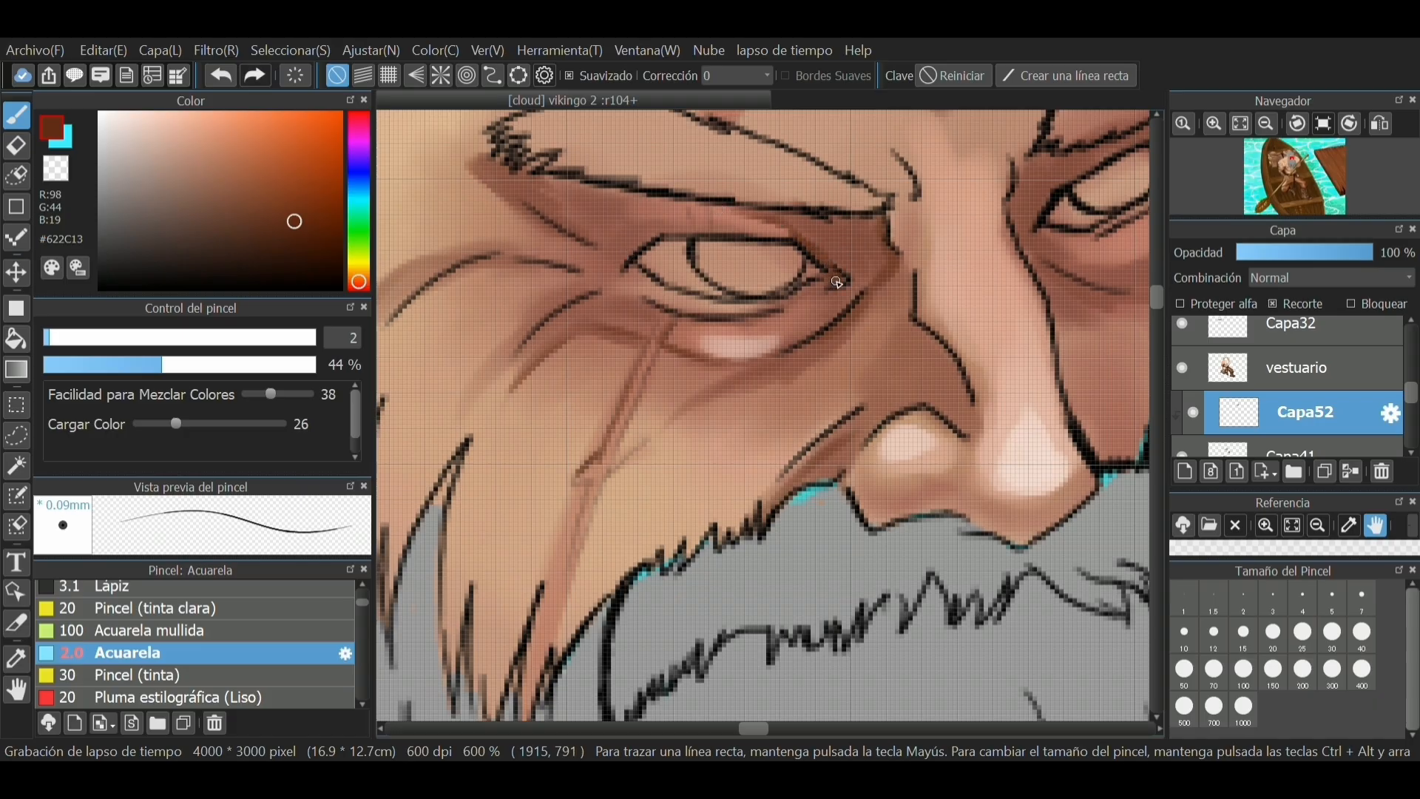
left_click_drag(839, 280, 770, 322)
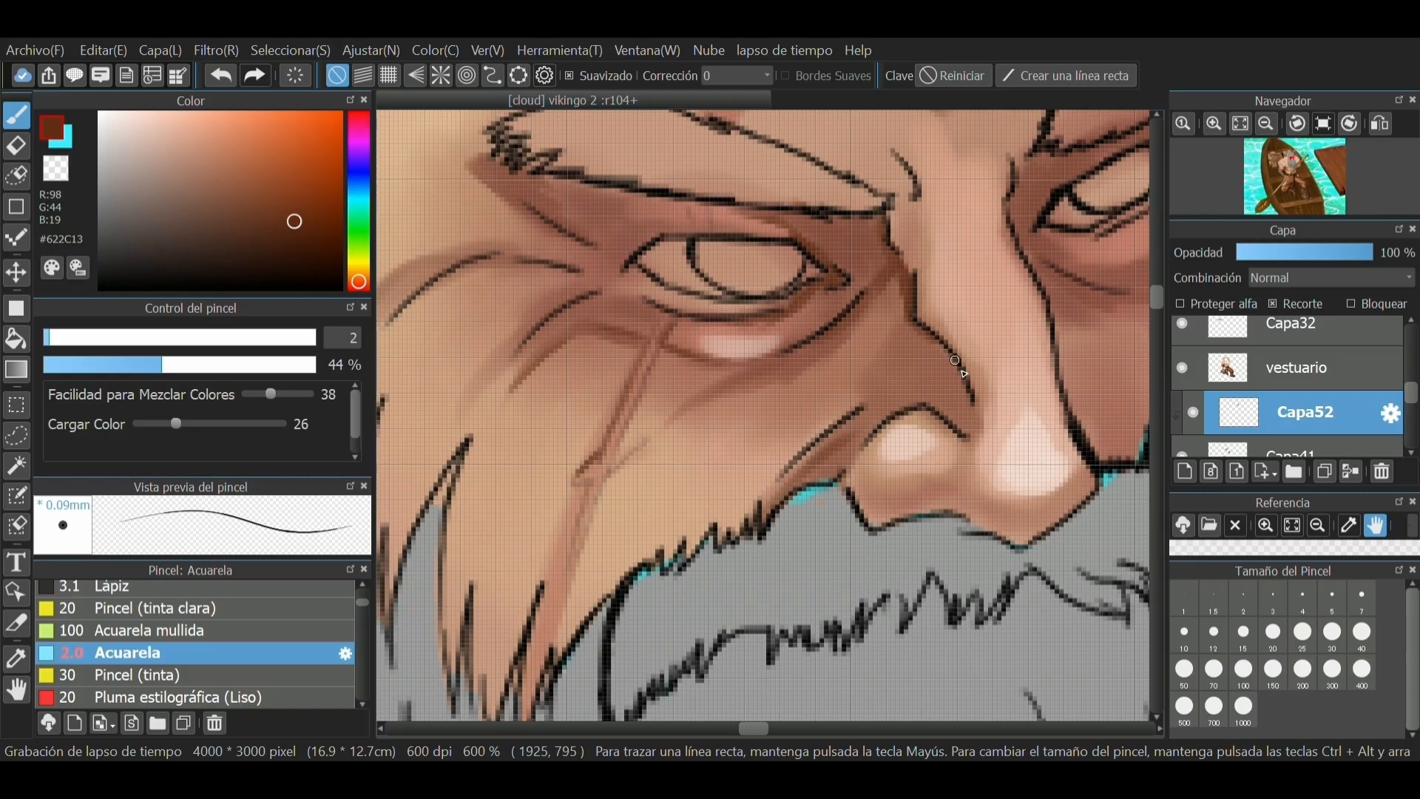
left_click_drag(510, 354, 561, 302)
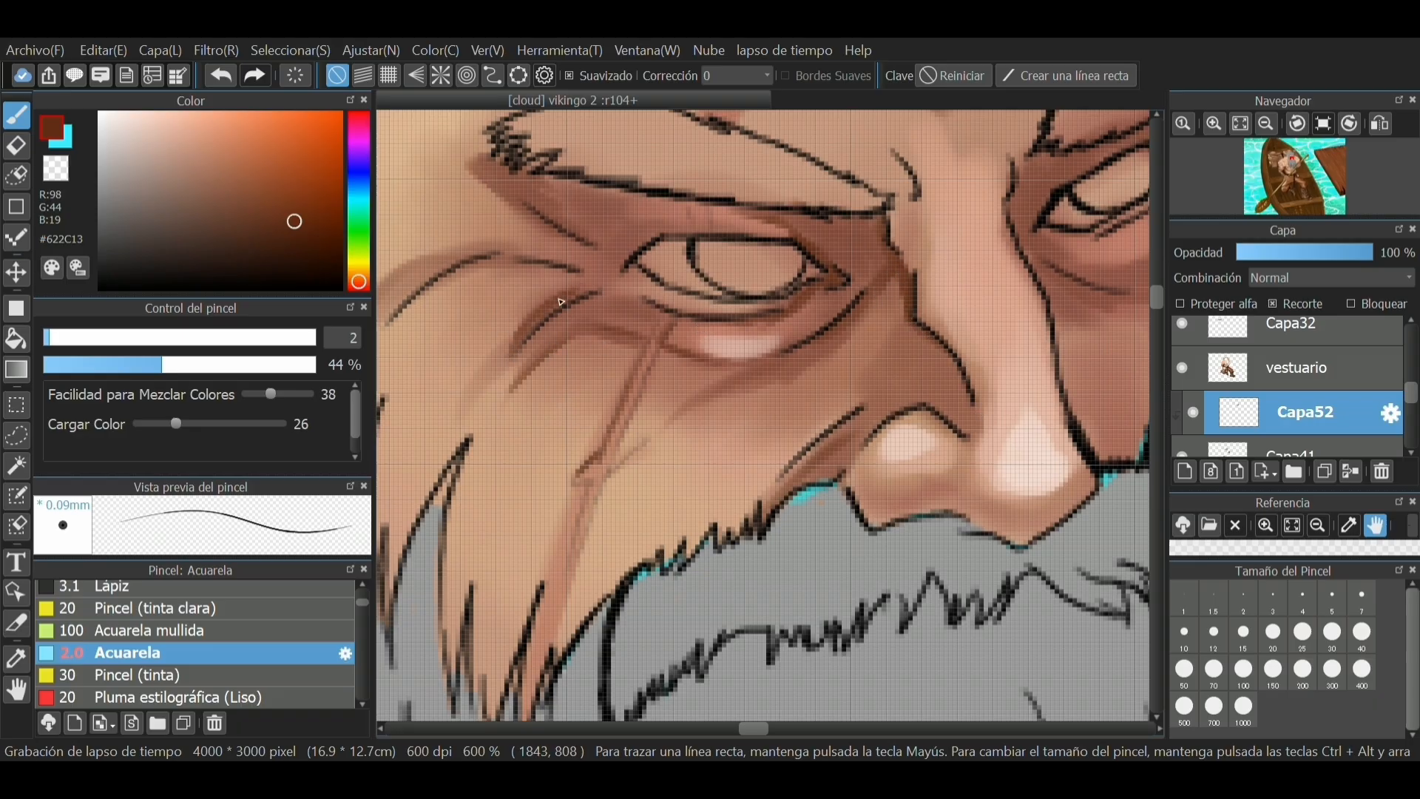
mouse_move(397, 317)
left_mouse_down()
mouse_move(465, 255)
mouse_move(627, 262)
left_mouse_up()
scroll(626, 260, "down", 5)
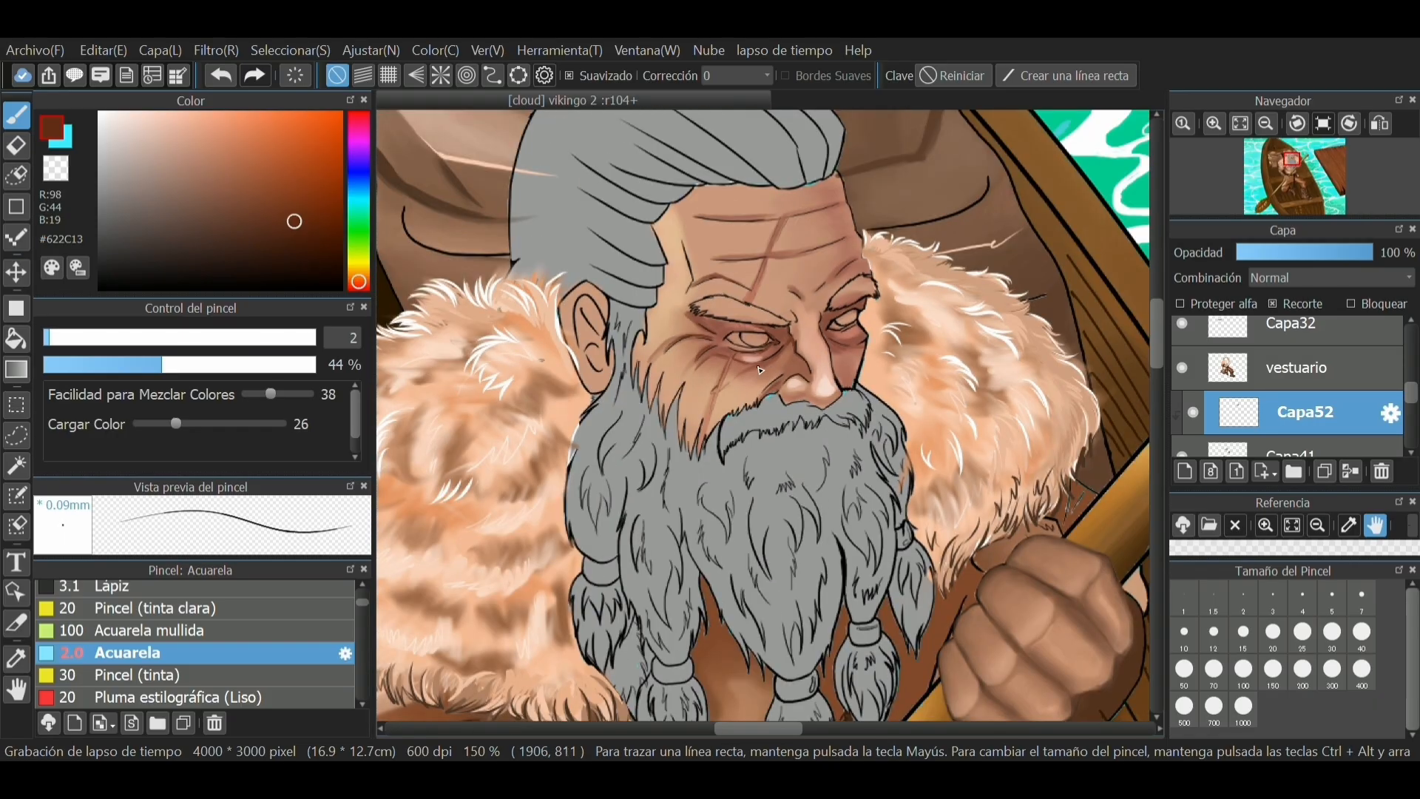
Darken the far eye's lower lid, inner corner and upper lid fold with #622C13 at size 2
scroll(761, 370, "up", 5)
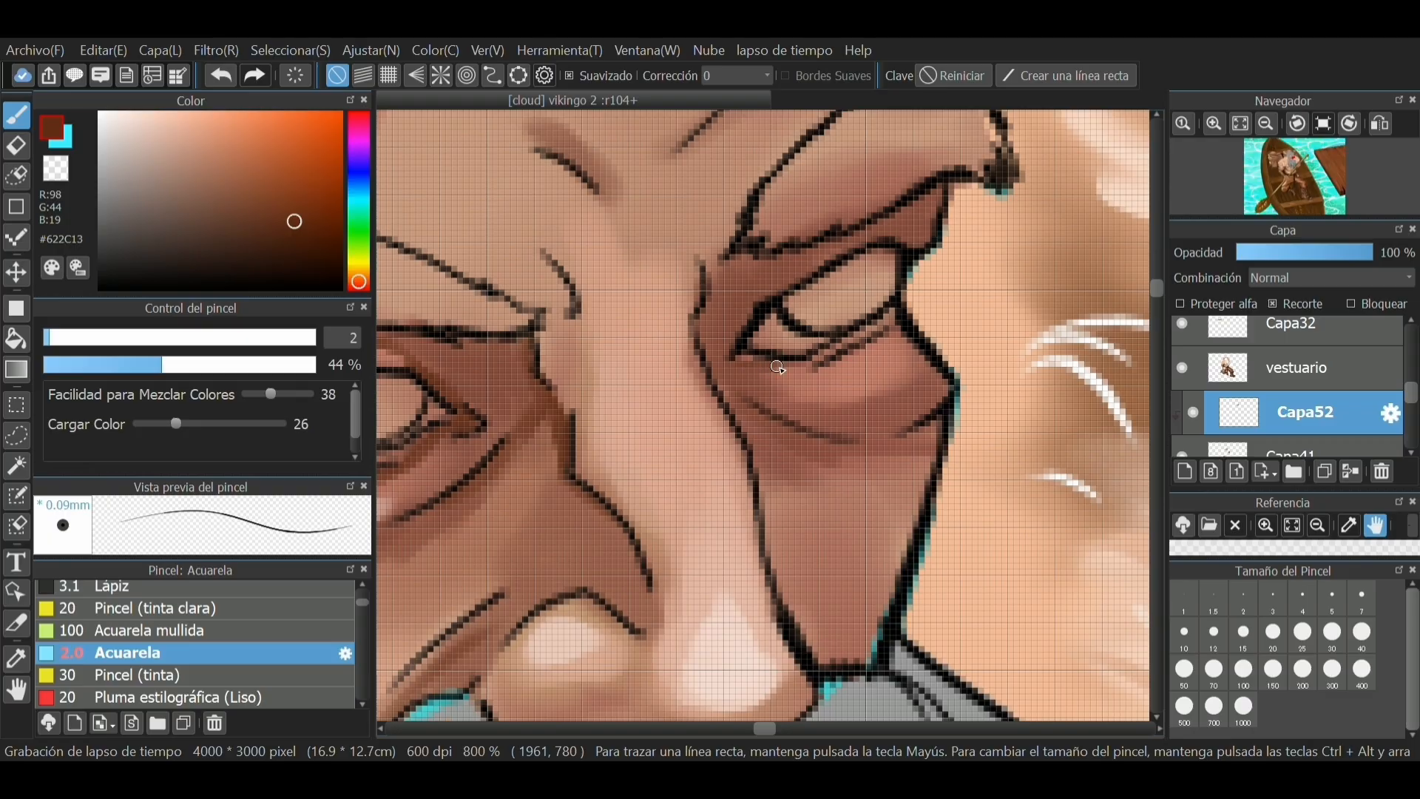
mouse_move(777, 367)
left_mouse_down()
mouse_move(844, 367)
mouse_move(880, 334)
left_mouse_up()
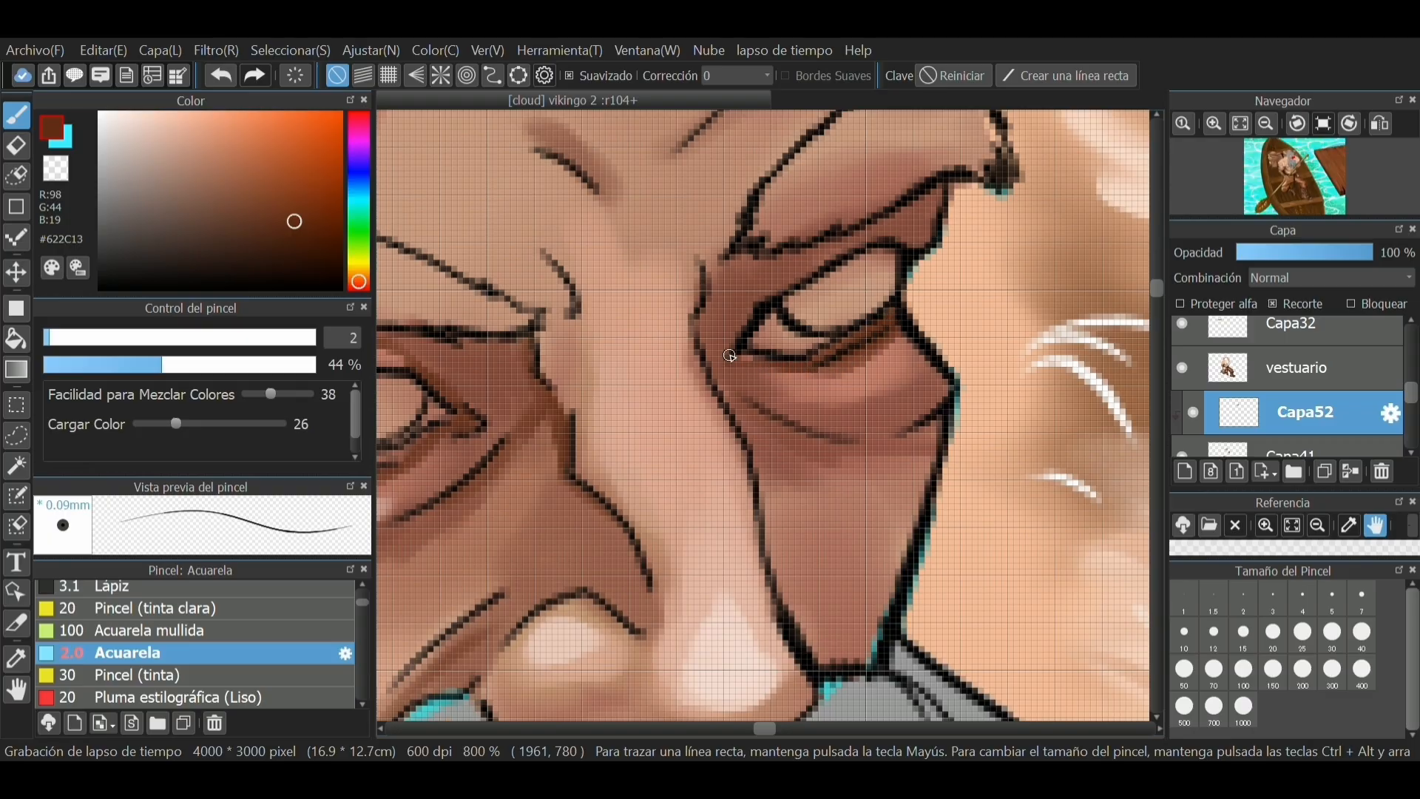
mouse_move(731, 356)
left_mouse_down()
mouse_move(791, 262)
mouse_move(769, 295)
mouse_move(883, 227)
mouse_move(917, 245)
mouse_move(862, 241)
mouse_move(769, 266)
mouse_move(783, 256)
mouse_move(726, 358)
mouse_move(724, 335)
mouse_move(722, 364)
left_mouse_up()
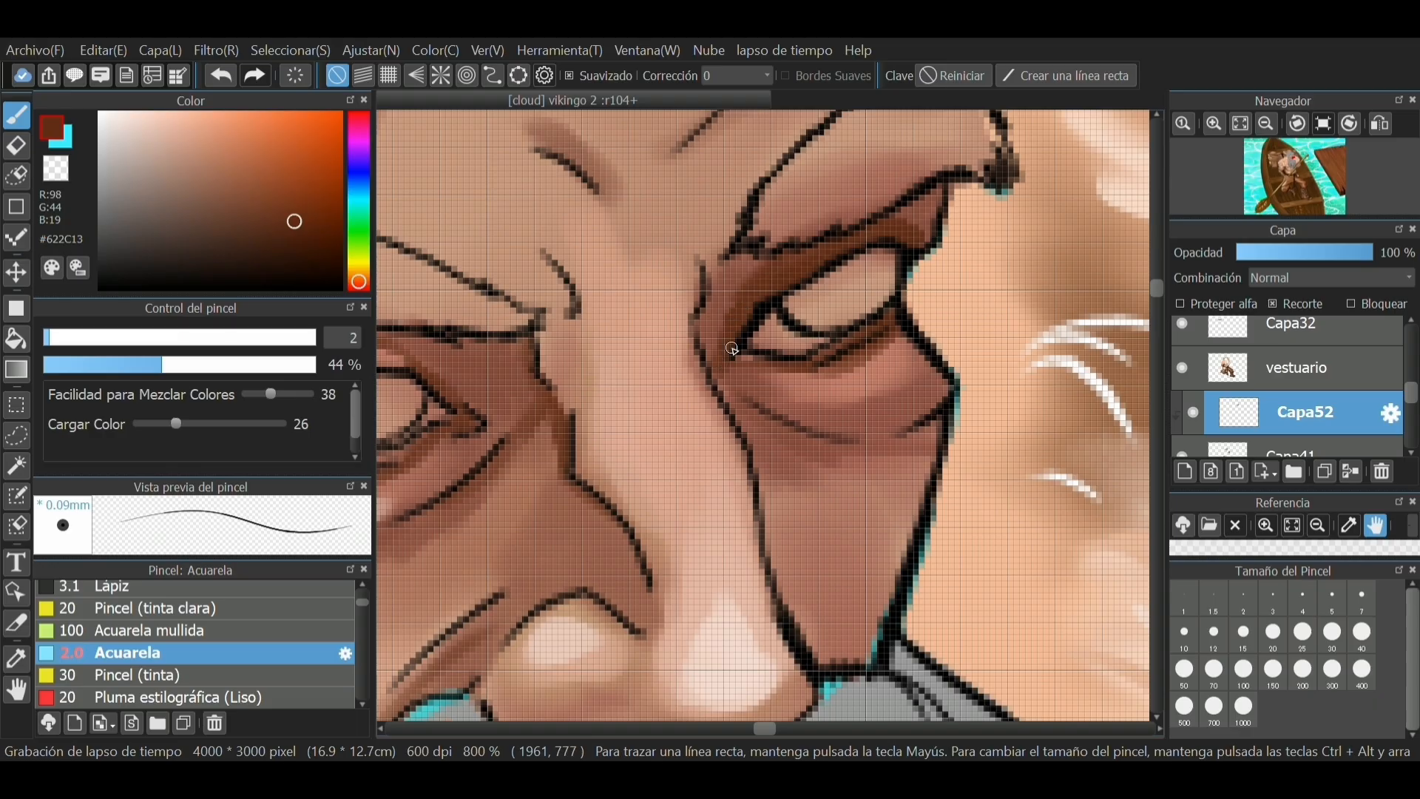
Shade the far eye's under-eye crease, outer cheek edge and outer lid with sampled #693529 at size 2
key("i")
left_click(804, 357)
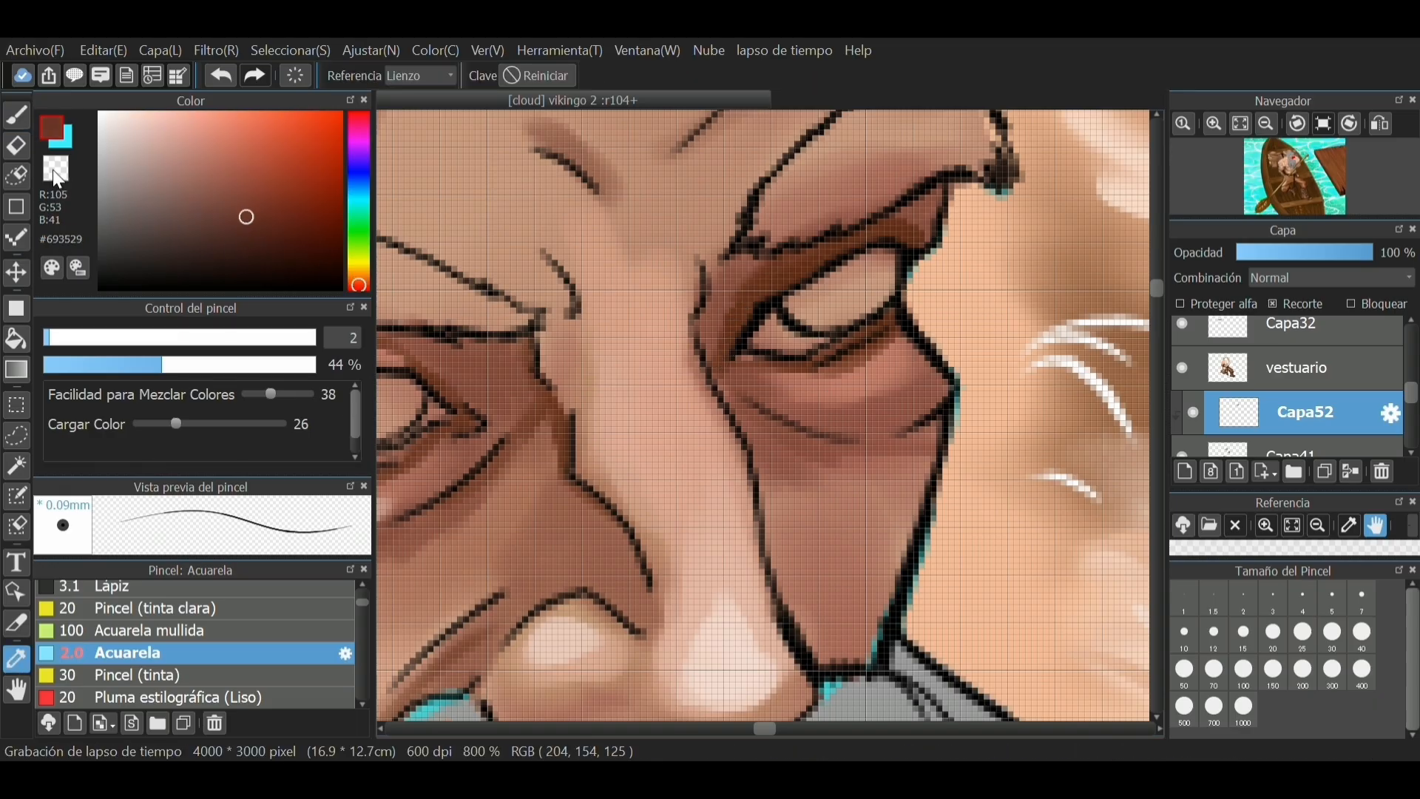
key("b")
left_click_drag(739, 401, 841, 446)
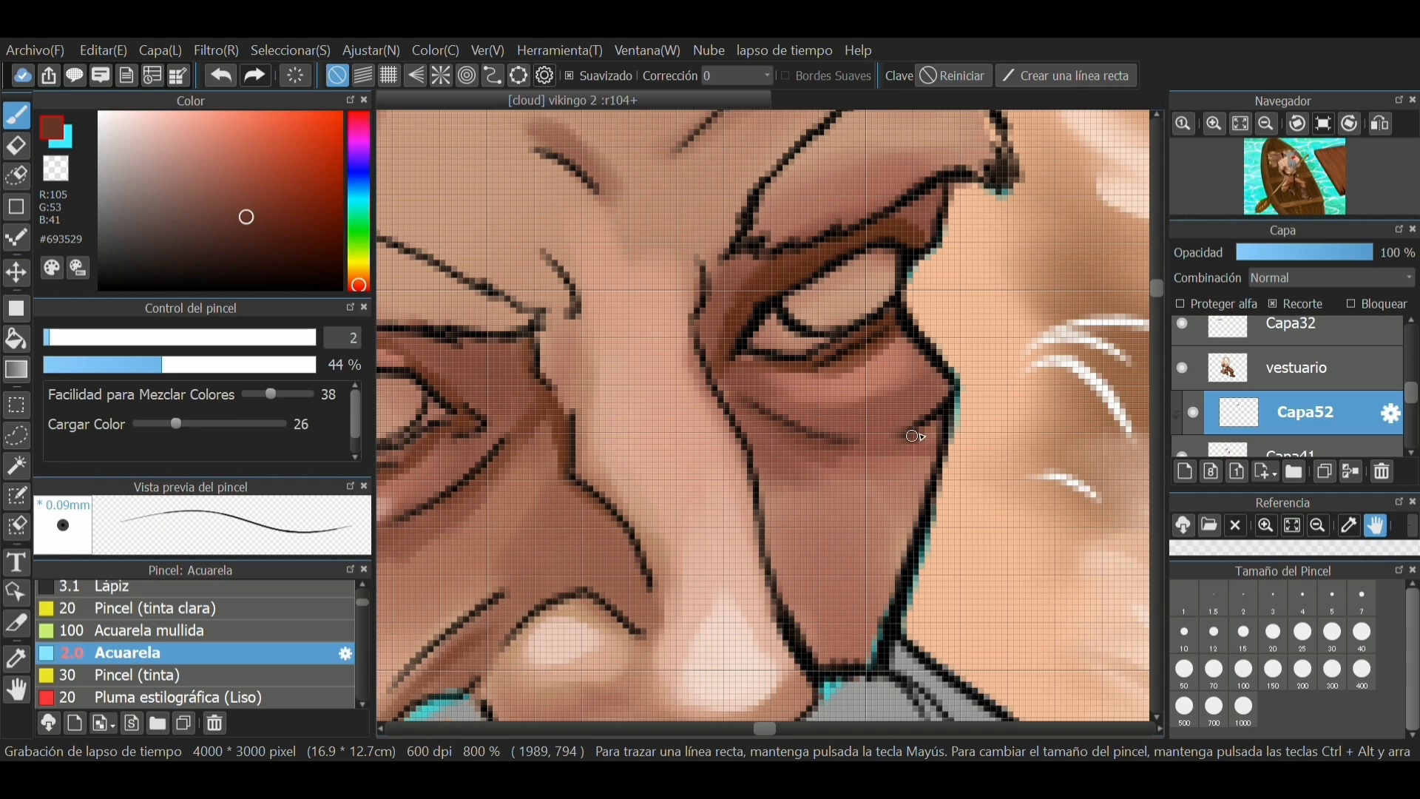
left_click_drag(935, 436, 885, 637)
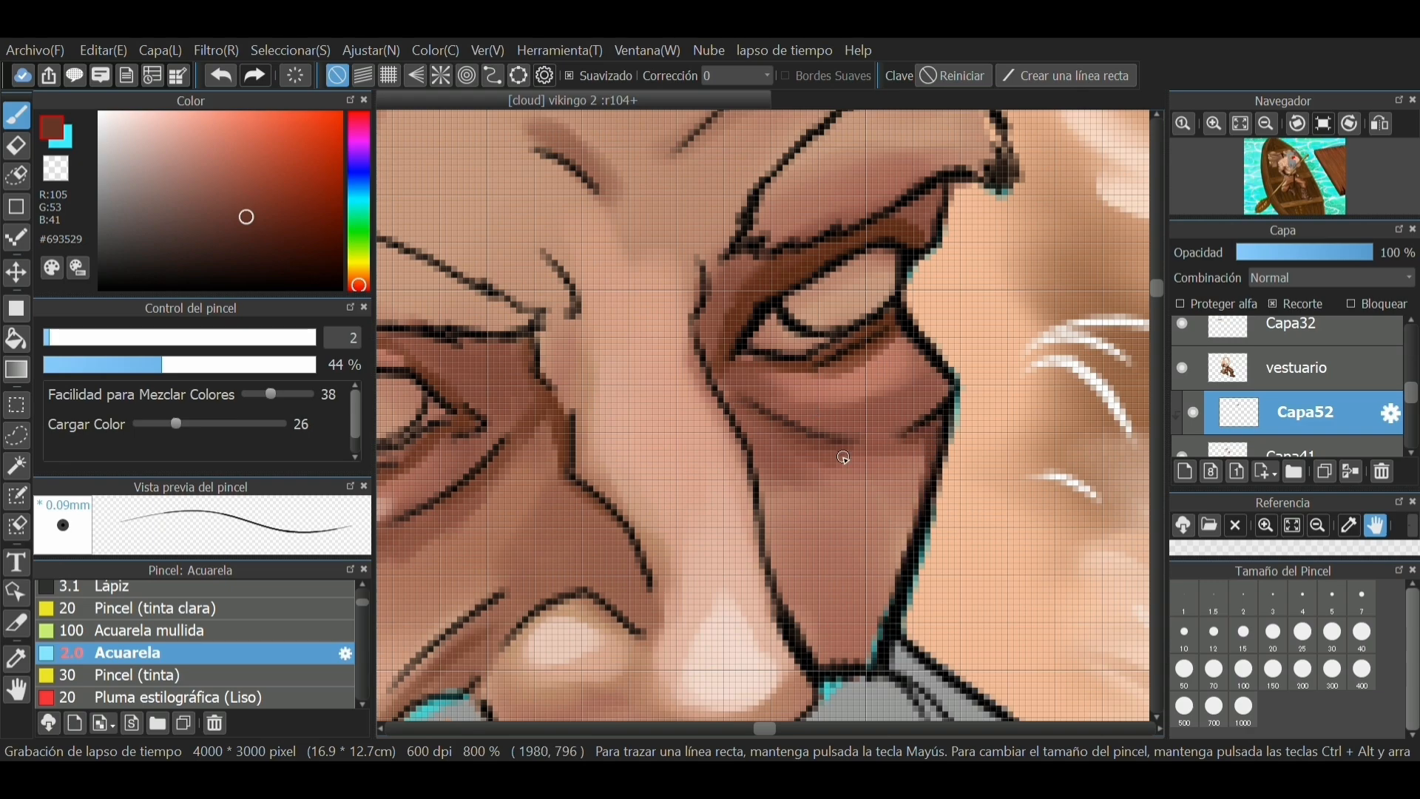
mouse_move(846, 459)
left_mouse_down()
mouse_move(910, 447)
mouse_move(920, 469)
mouse_move(858, 669)
mouse_move(900, 556)
left_mouse_up()
mouse_move(878, 352)
left_mouse_down()
mouse_move(948, 399)
mouse_move(895, 344)
left_mouse_up()
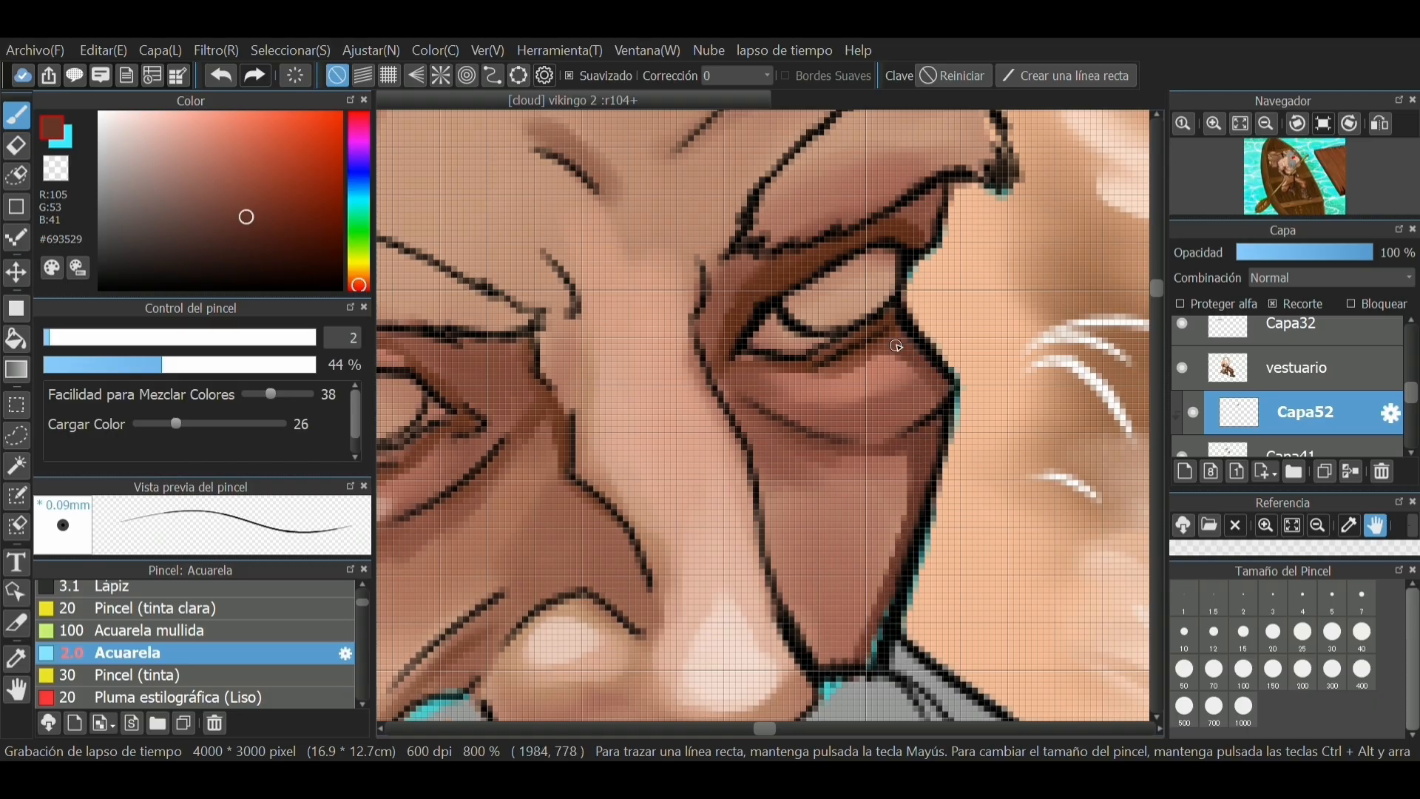
left_click_drag(911, 223, 936, 200)
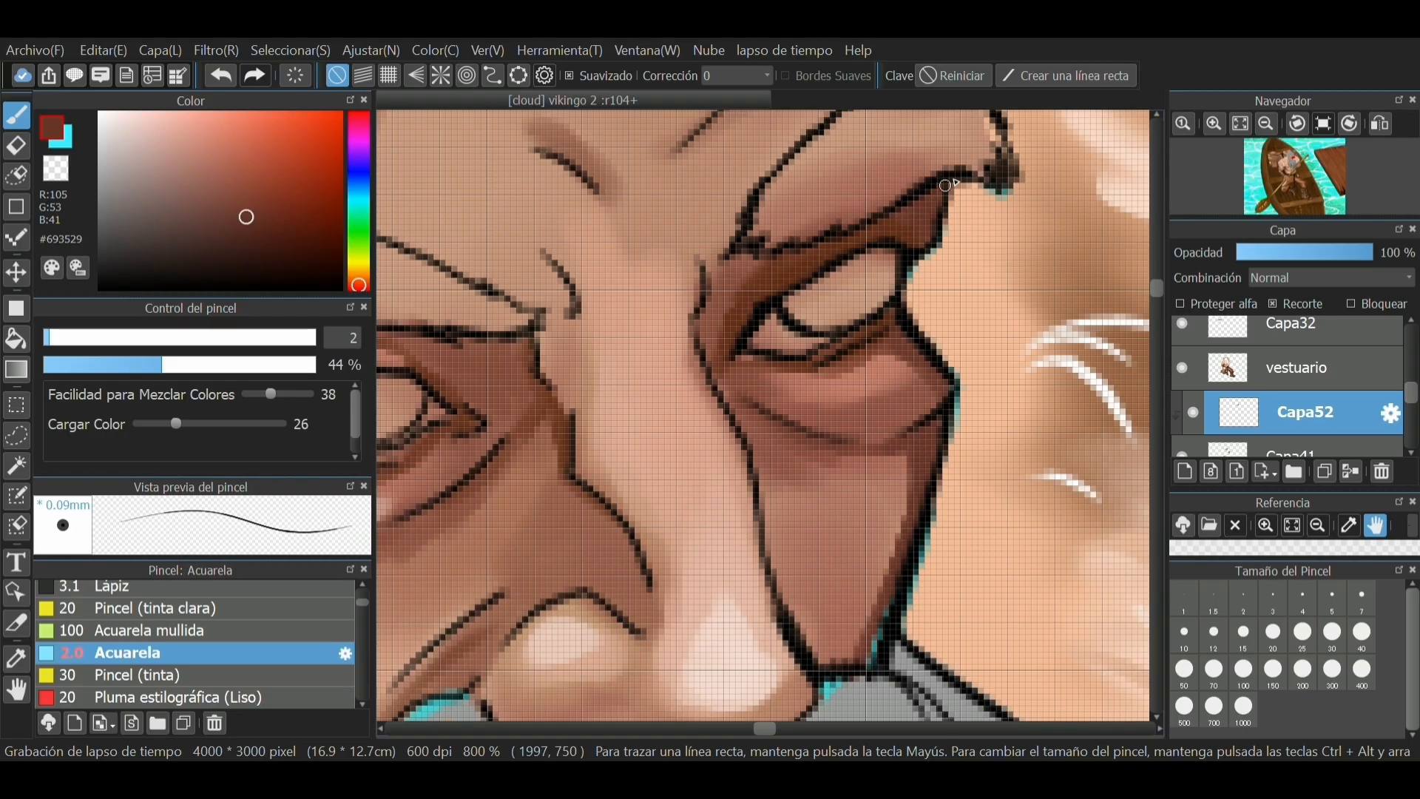
Shade the far edge of the forehead from above the far brow up to the hairline with #693529 at size 2
scroll(822, 368, "down", 6)
scroll(901, 310, "up", 6)
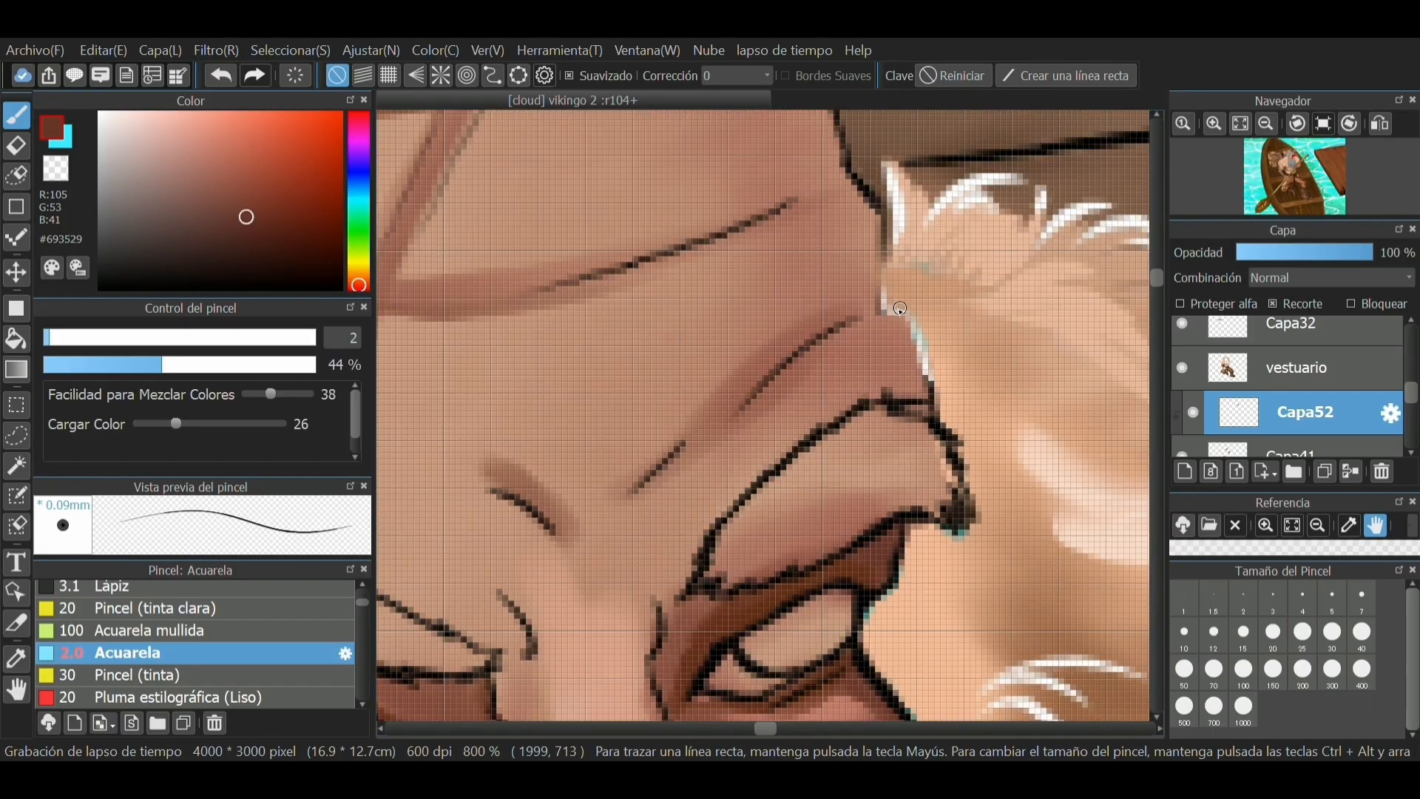
mouse_move(737, 412)
left_mouse_down()
mouse_move(844, 307)
mouse_move(884, 294)
left_mouse_up()
mouse_move(743, 409)
left_mouse_down()
mouse_move(781, 368)
mouse_move(863, 333)
mouse_move(922, 385)
mouse_move(908, 340)
mouse_move(863, 321)
mouse_move(904, 337)
mouse_move(896, 316)
mouse_move(856, 312)
mouse_move(849, 230)
mouse_move(805, 202)
mouse_move(849, 184)
mouse_move(875, 244)
mouse_move(845, 206)
mouse_move(873, 299)
left_mouse_up()
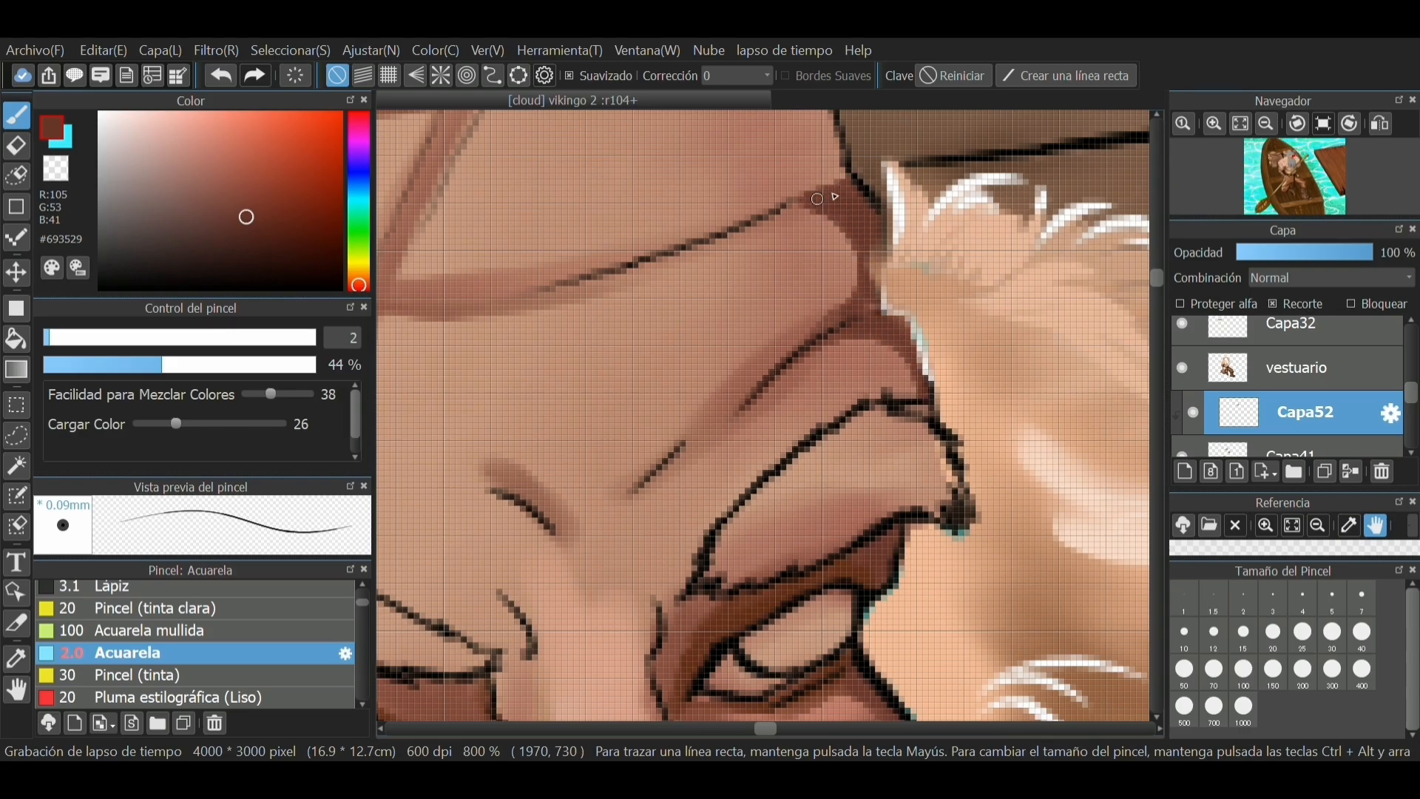
scroll(961, 544, "down", 4)
scroll(947, 400, "up", 3)
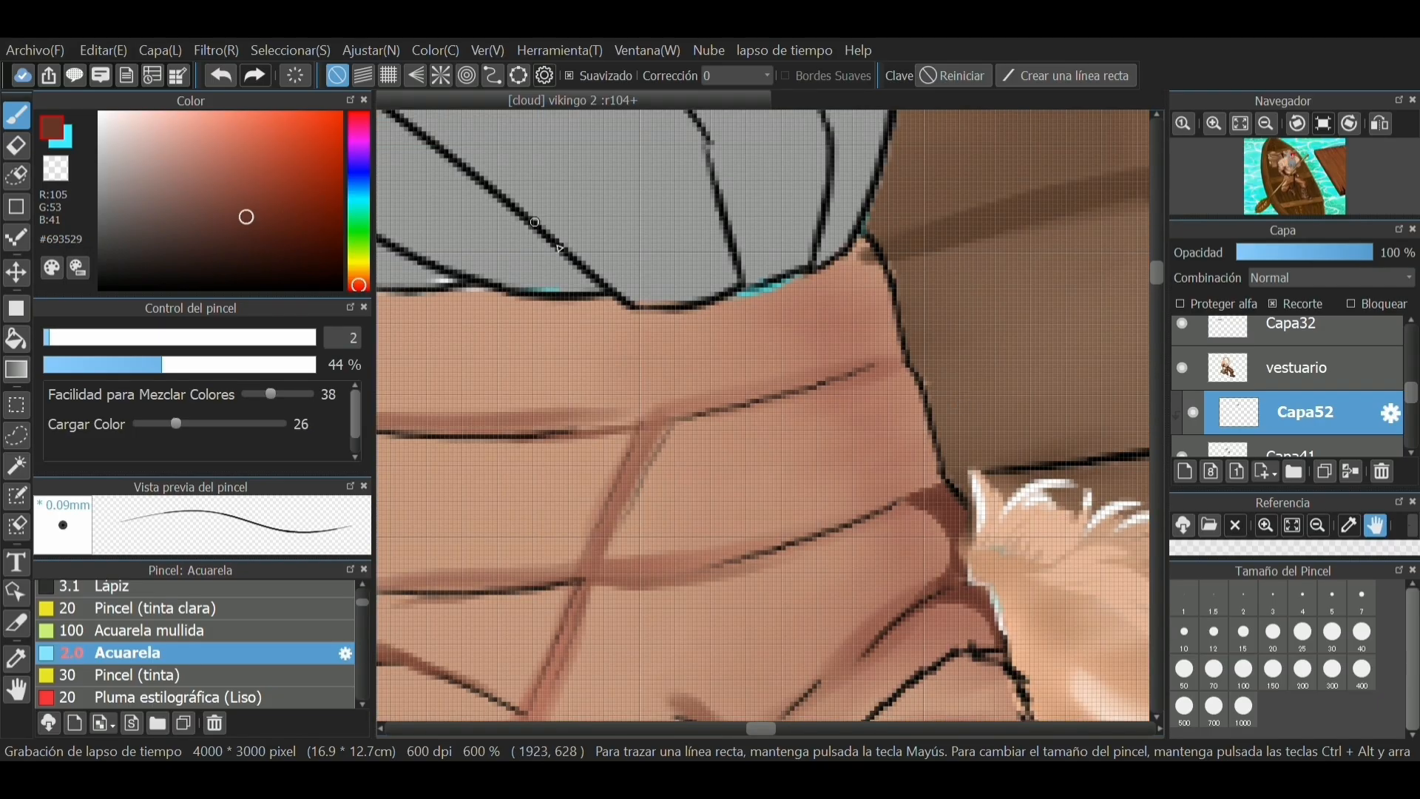
mouse_move(873, 376)
left_mouse_down()
mouse_move(907, 433)
mouse_move(904, 500)
left_mouse_up()
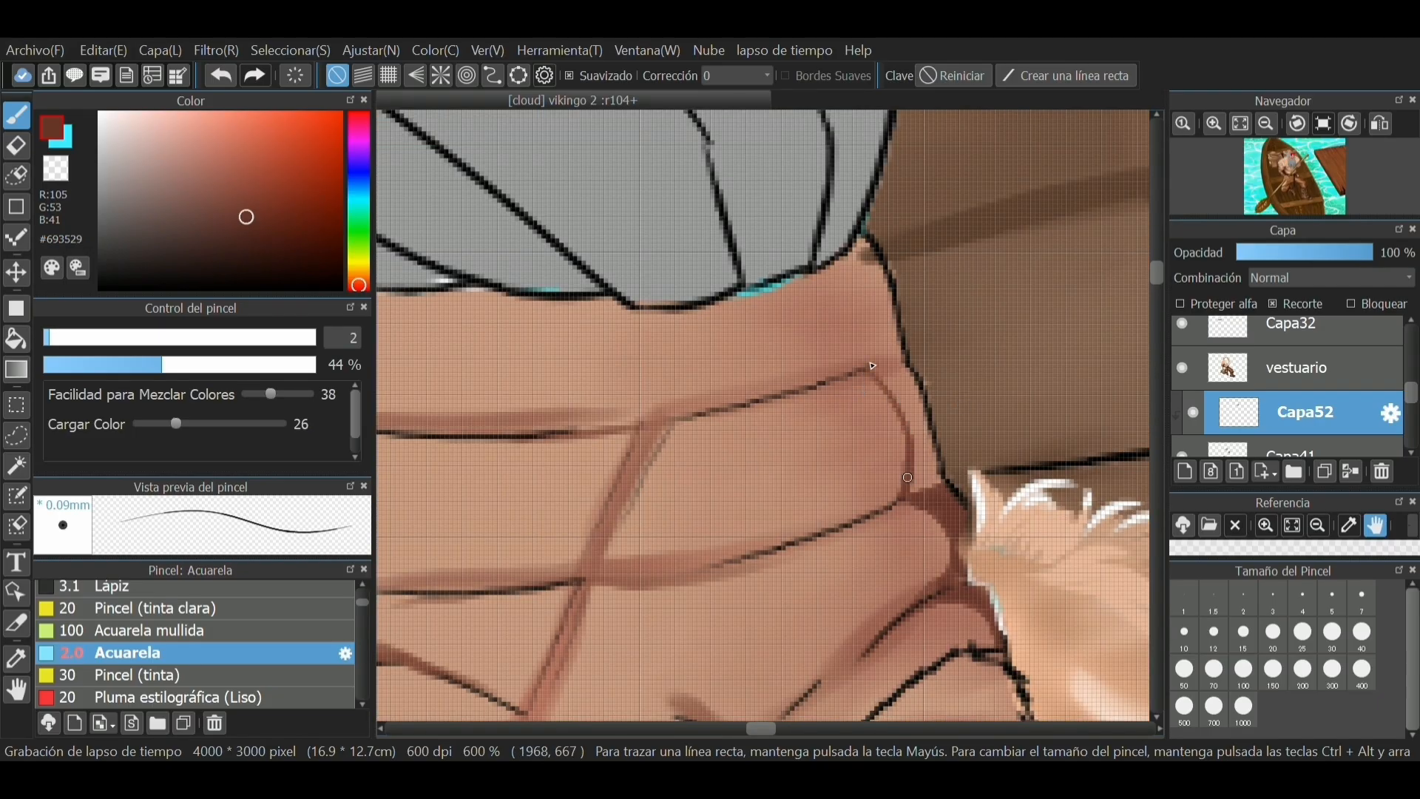
mouse_move(867, 370)
left_mouse_down()
mouse_move(865, 327)
mouse_move(829, 264)
mouse_move(864, 230)
left_mouse_up()
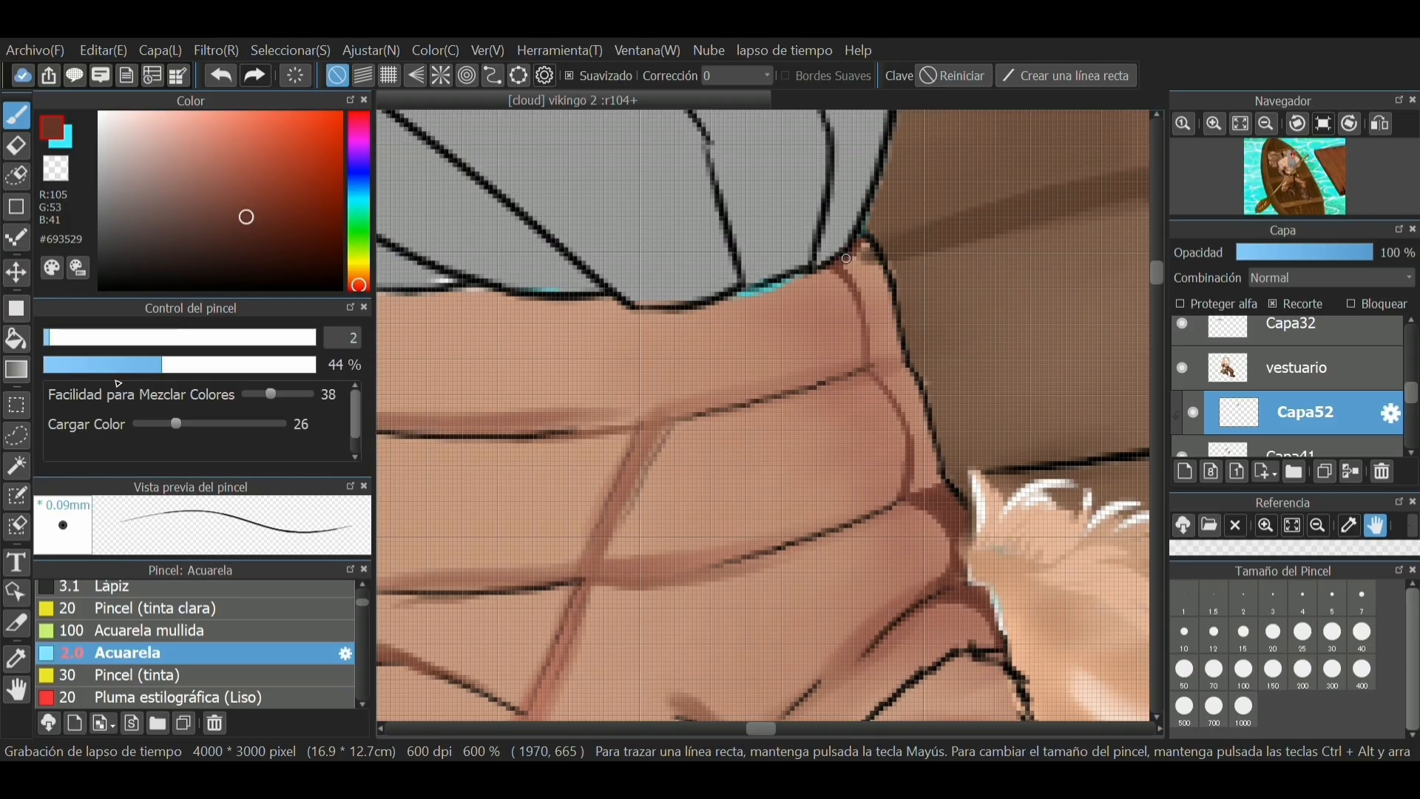
Broaden the shadow along the forehead's far side with #693529 at size 10.1 and 14% opacity
left_click_drag(83, 336, 67, 337)
mouse_move(853, 268)
left_mouse_down()
mouse_move(917, 485)
mouse_move(909, 380)
mouse_move(947, 497)
left_mouse_up()
left_click_drag(104, 366, 80, 367)
left_click_drag(87, 333, 94, 333)
mouse_move(867, 248)
left_mouse_down()
mouse_move(811, 287)
mouse_move(877, 305)
mouse_move(885, 323)
mouse_move(793, 365)
mouse_move(843, 352)
mouse_move(814, 281)
left_mouse_up()
mouse_move(886, 336)
left_mouse_down()
mouse_move(901, 370)
mouse_move(837, 395)
mouse_move(896, 446)
mouse_move(874, 495)
mouse_move(944, 490)
mouse_move(930, 553)
mouse_move(902, 580)
left_mouse_up()
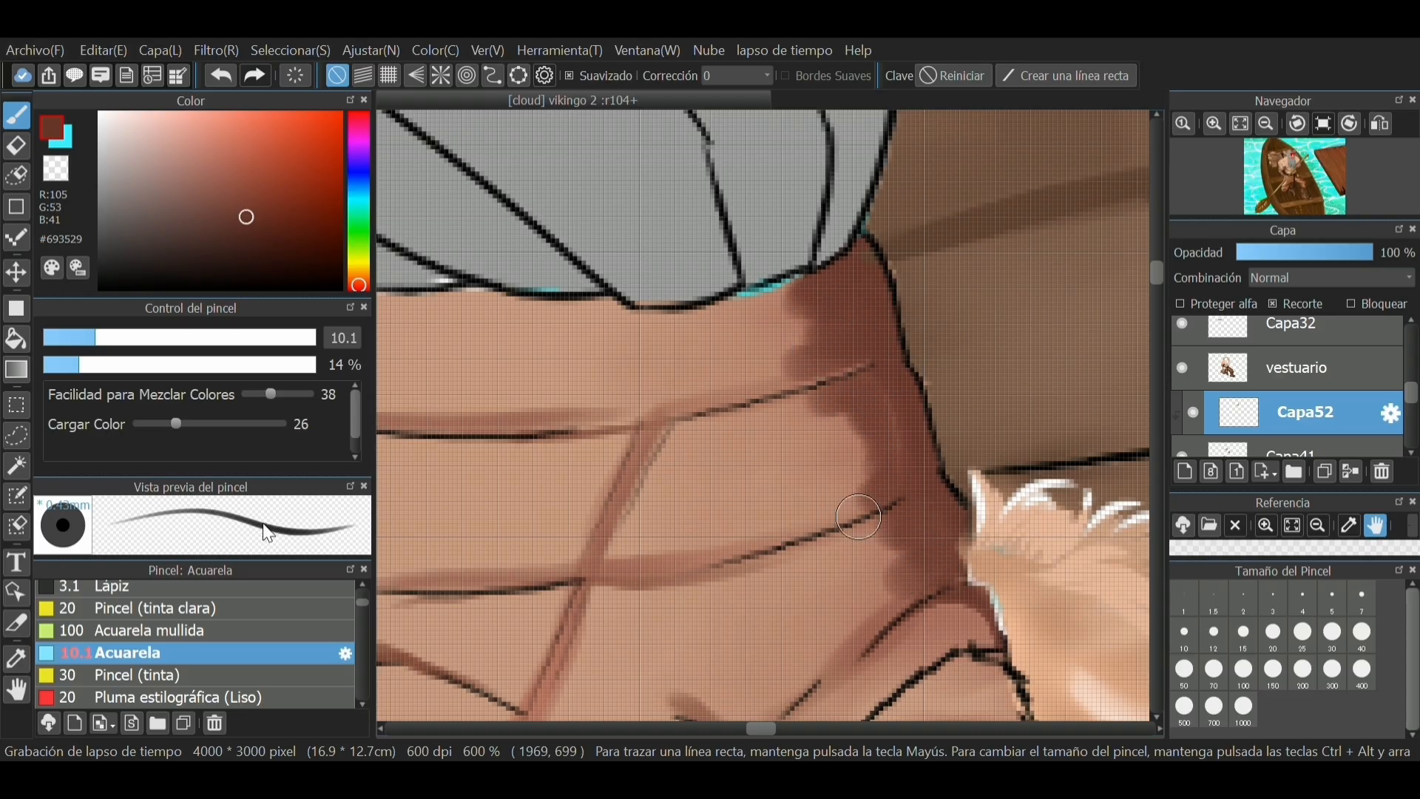
Soften the inner edge of the far forehead shadow at 6% opacity
mouse_move(73, 365)
left_mouse_down()
mouse_move(58, 365)
mouse_move(106, 337)
mouse_move(93, 342)
left_mouse_up()
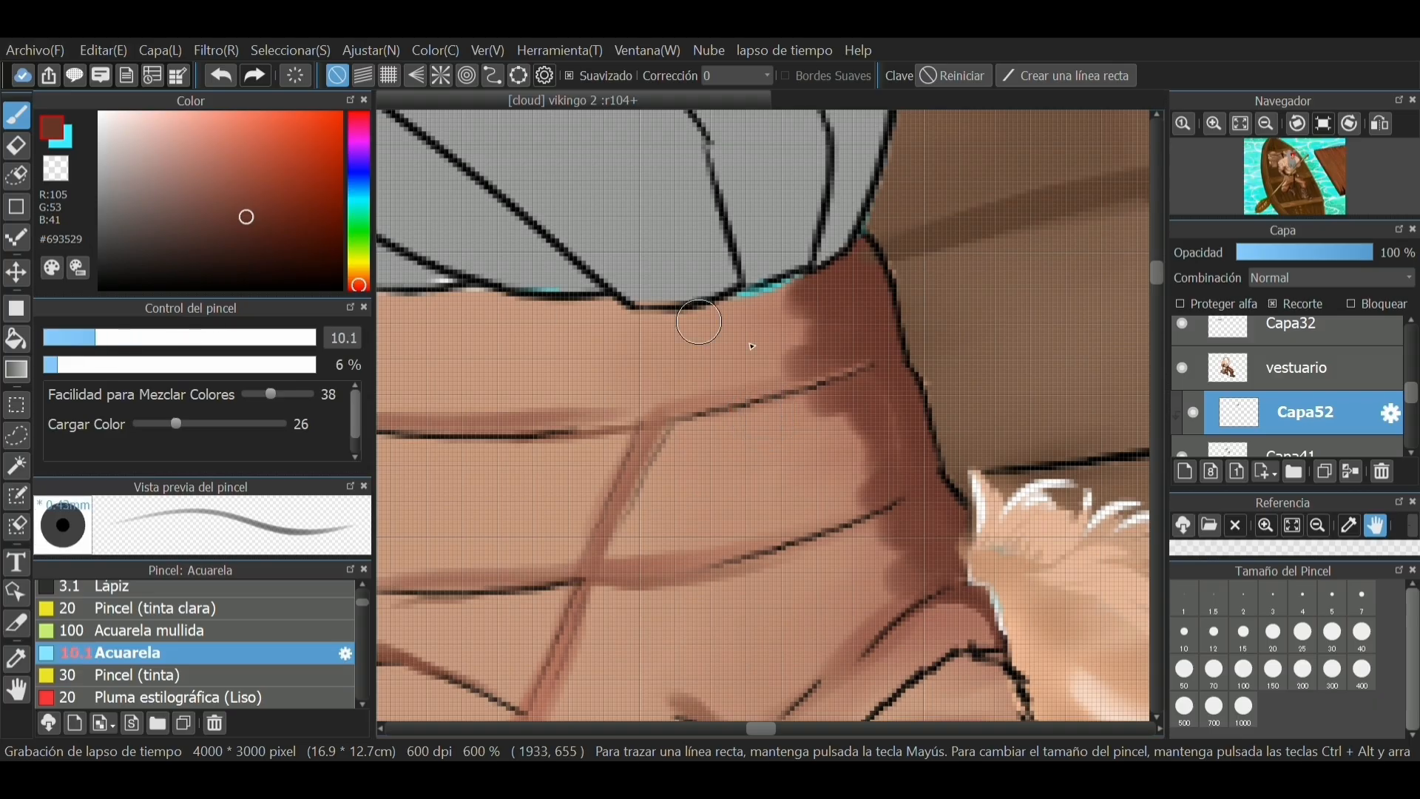
mouse_move(788, 294)
left_mouse_down()
mouse_move(727, 314)
mouse_move(822, 290)
mouse_move(766, 323)
mouse_move(770, 359)
mouse_move(804, 362)
mouse_move(785, 392)
left_mouse_up()
mouse_move(892, 346)
left_mouse_down()
mouse_move(786, 353)
mouse_move(735, 317)
mouse_move(868, 379)
mouse_move(772, 412)
mouse_move(898, 403)
mouse_move(897, 444)
mouse_move(830, 560)
mouse_move(873, 584)
mouse_move(918, 547)
mouse_move(881, 600)
mouse_move(927, 541)
left_mouse_up()
Blend the far forehead shadow toward the scar between the wrinkles at size 14 with colour load 15
scroll(666, 347, "down", 4)
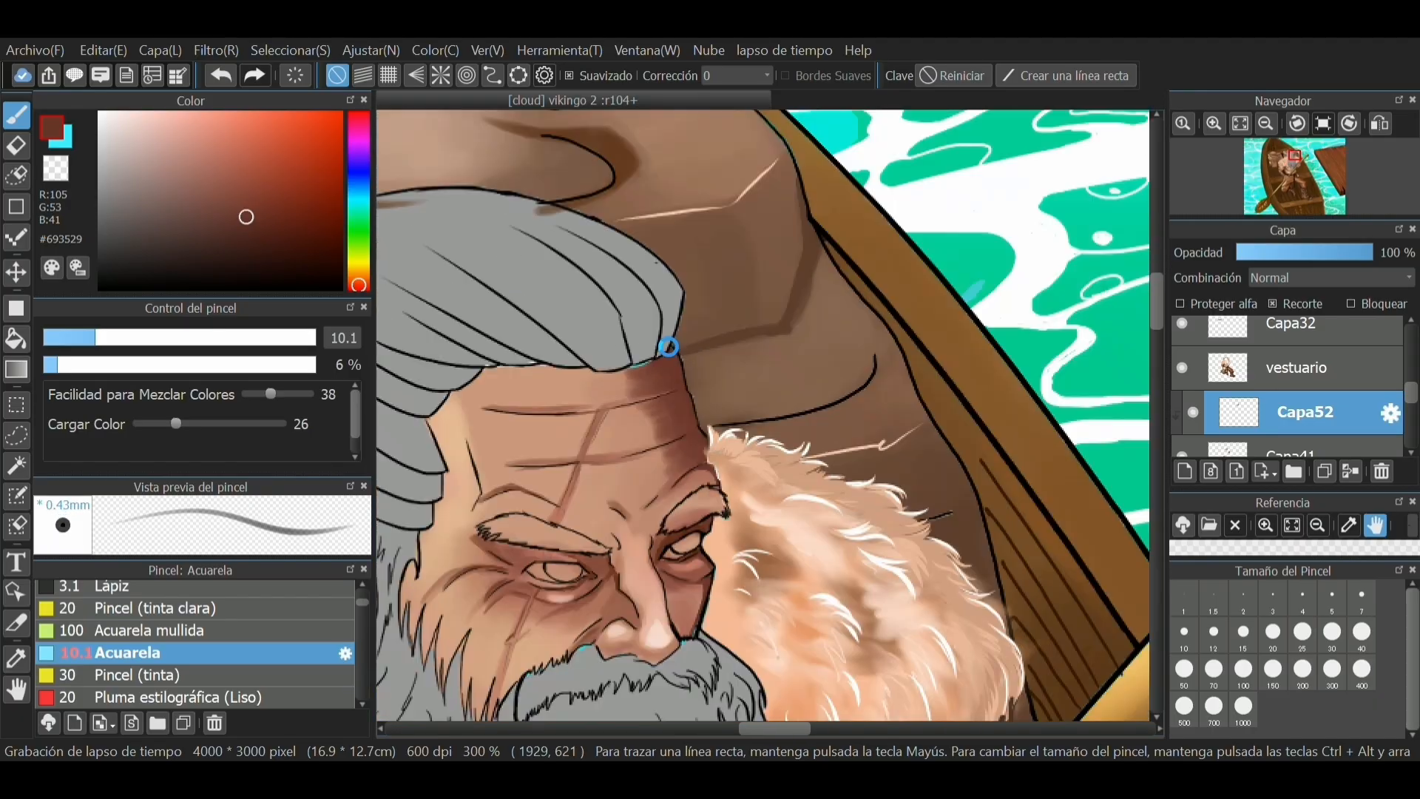
scroll(665, 319, "up", 3)
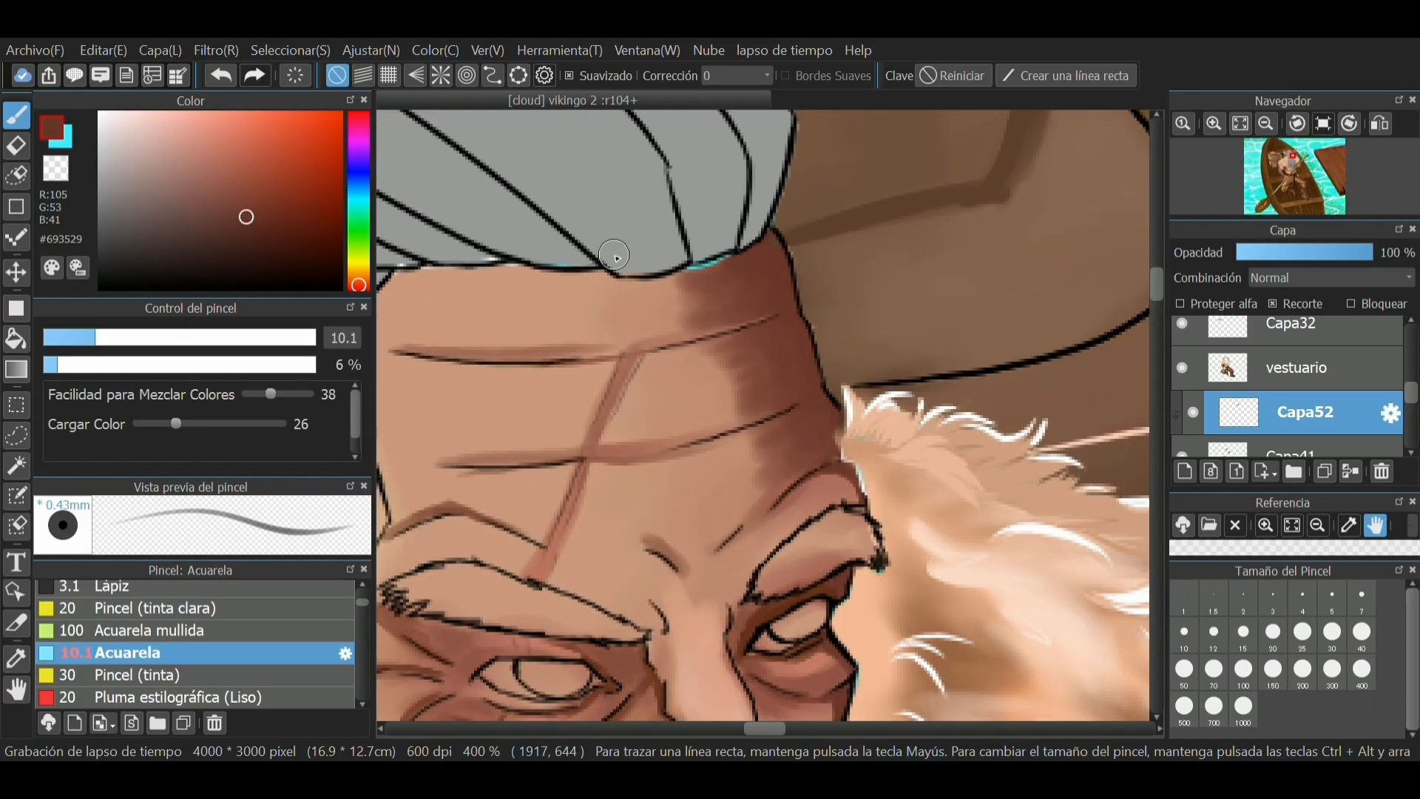
left_click(117, 338)
left_click_drag(180, 426, 161, 424)
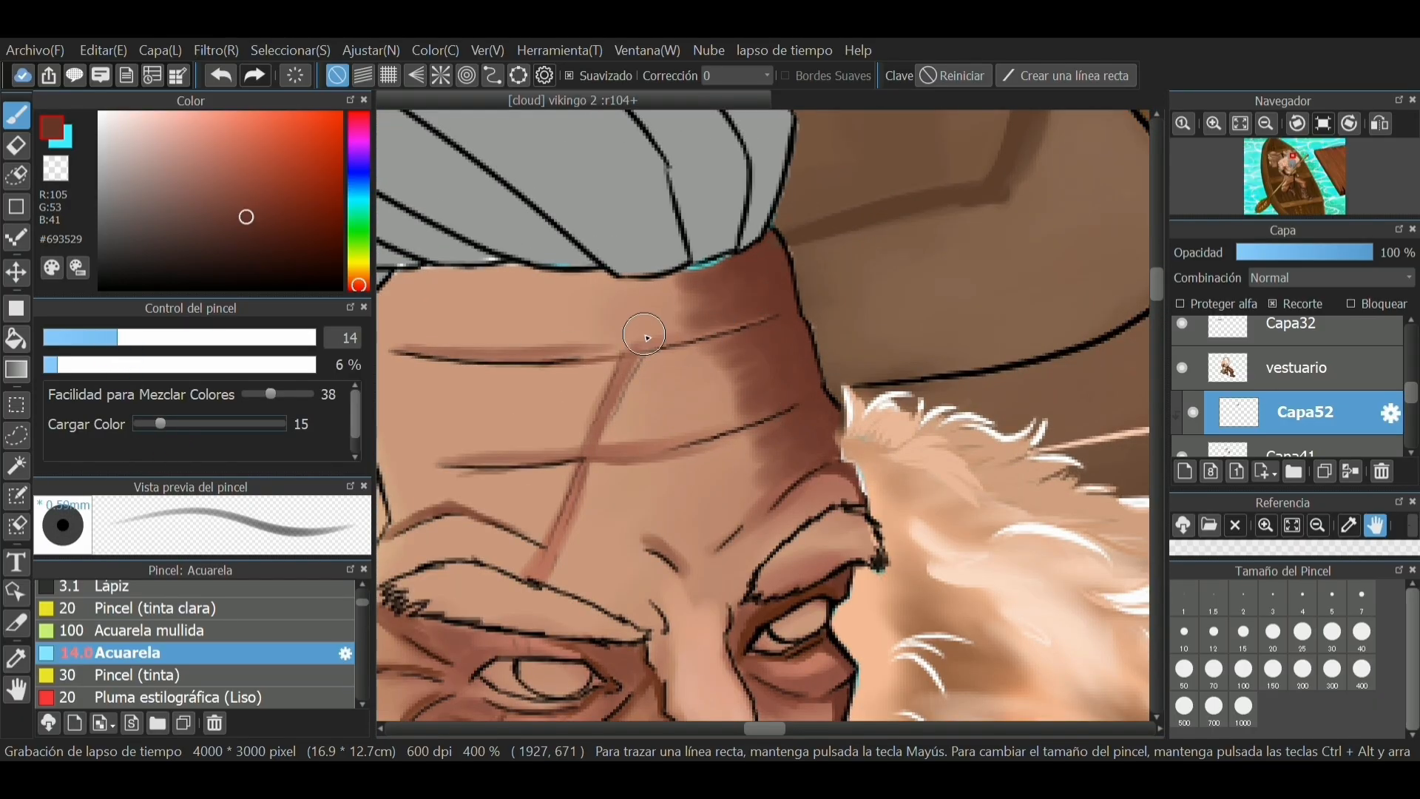
mouse_move(673, 299)
left_mouse_down()
mouse_move(706, 318)
mouse_move(614, 328)
left_mouse_up()
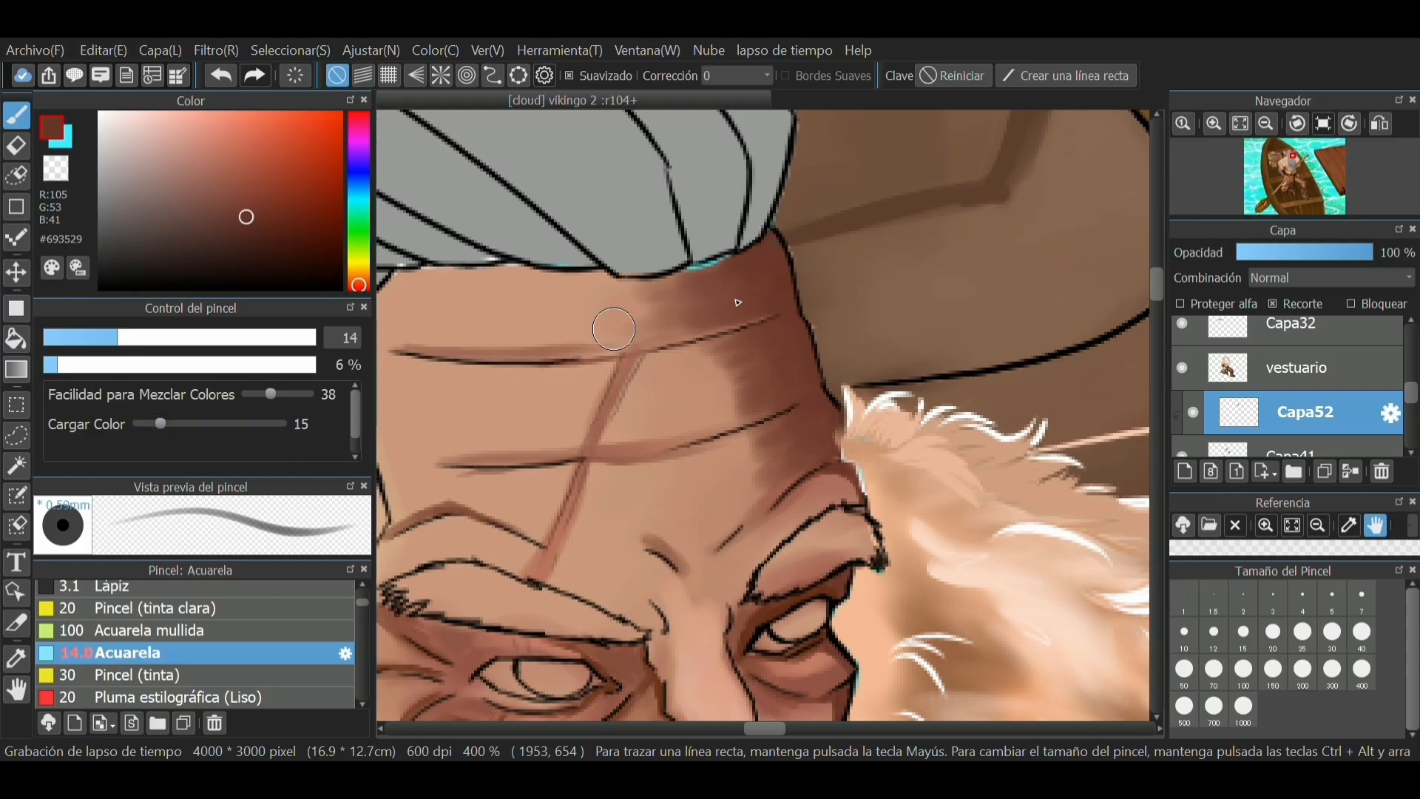
mouse_move(767, 301)
left_mouse_down()
mouse_move(644, 326)
mouse_move(577, 307)
left_mouse_up()
mouse_move(743, 300)
left_mouse_down()
mouse_move(691, 285)
mouse_move(600, 298)
left_mouse_up()
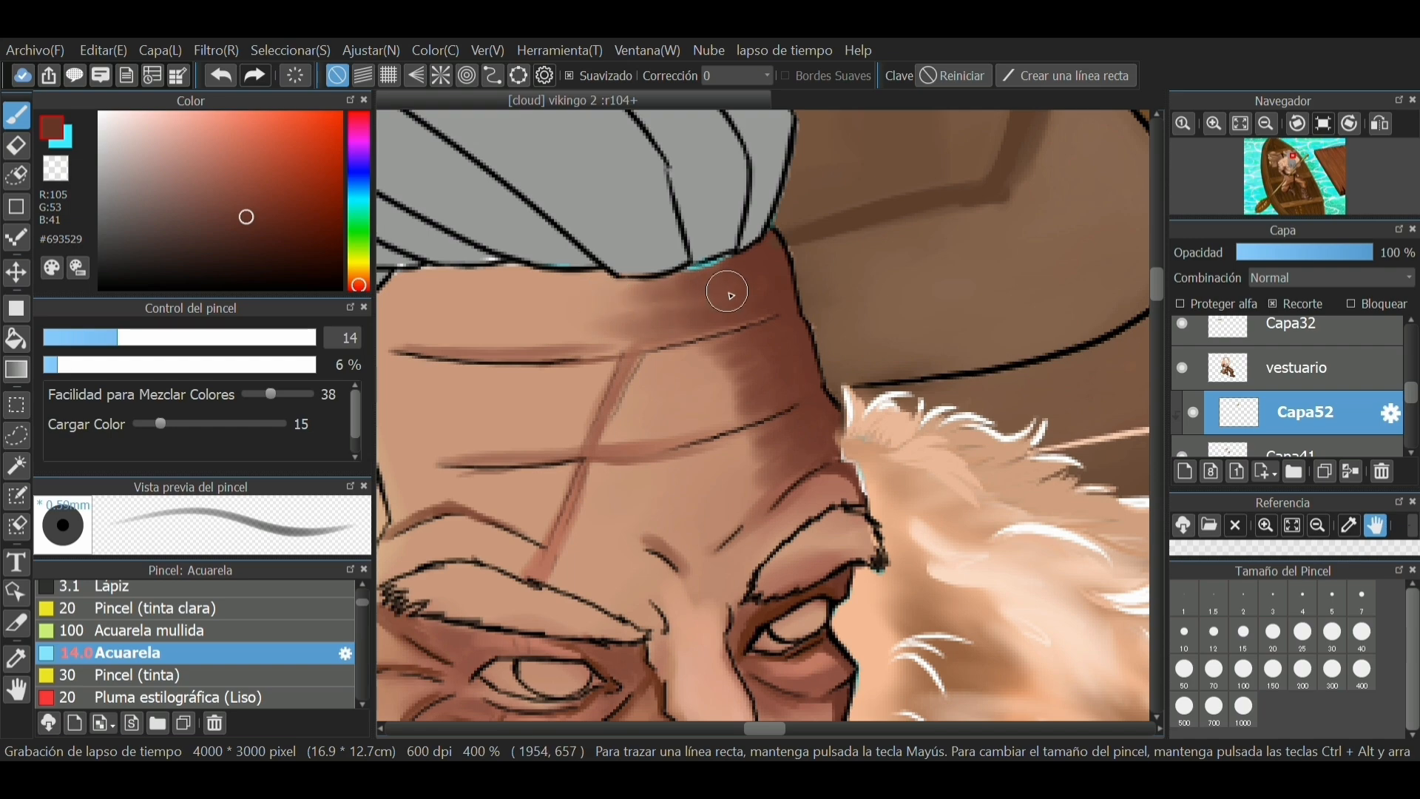
left_click_drag(730, 291, 609, 316)
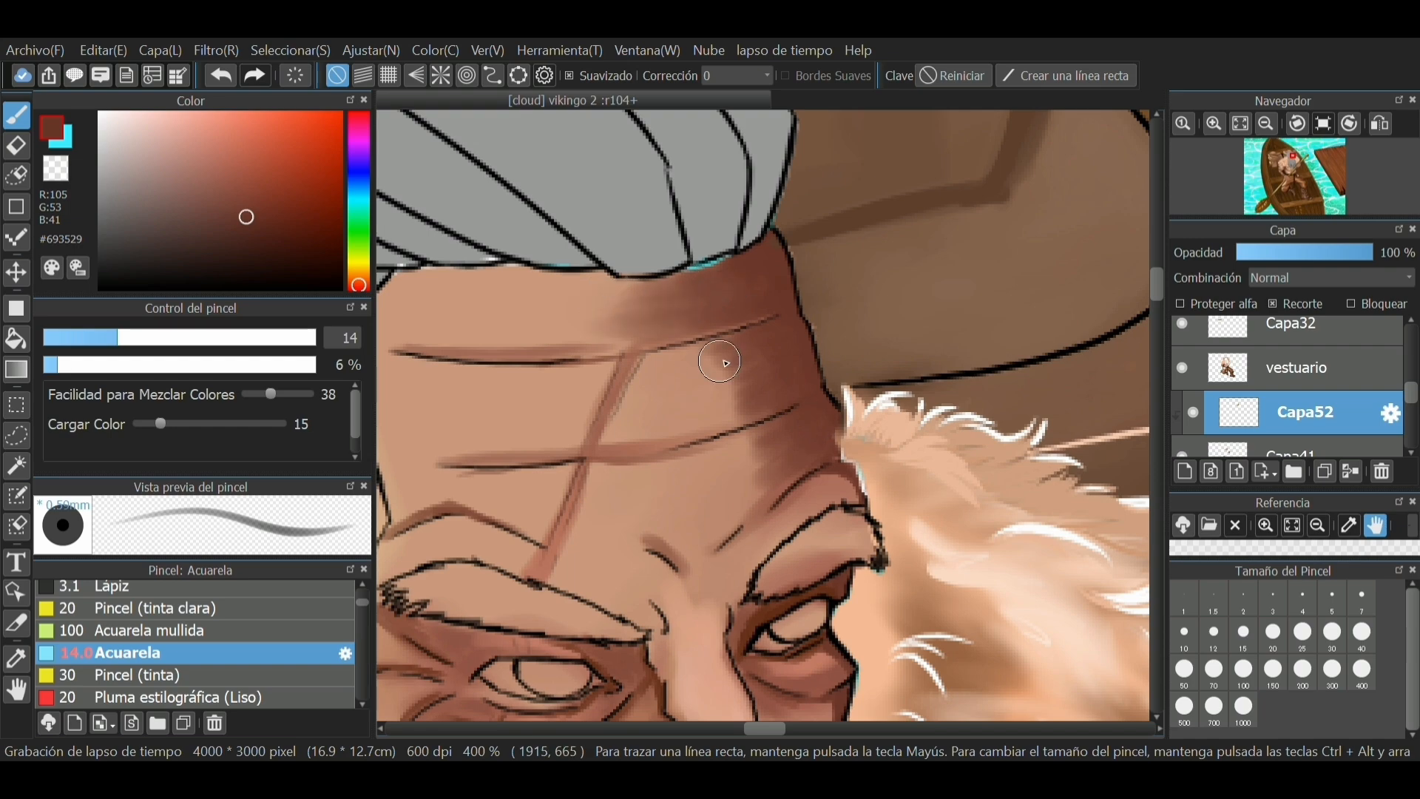
mouse_move(733, 339)
left_mouse_down()
mouse_move(751, 397)
mouse_move(717, 486)
mouse_move(740, 500)
mouse_move(770, 476)
mouse_move(761, 429)
mouse_move(721, 370)
mouse_move(697, 274)
mouse_move(588, 323)
mouse_move(687, 480)
mouse_move(659, 536)
left_mouse_up()
Smooth the forehead shadow's transition with sampled #CB997C at 3% opacity, colour load 8 and colour mixing 67
left_click(592, 307, "alt")
left_click(151, 424)
left_click(288, 394)
mouse_move(682, 298)
left_mouse_down()
mouse_move(707, 304)
mouse_move(757, 444)
mouse_move(721, 497)
left_mouse_up()
Outline a lasso selection around the near temple and cheek, extending it over the cheek's lower edge and the area beside the moustache
scroll(796, 346, "down", 3)
scroll(805, 386, "down", 1)
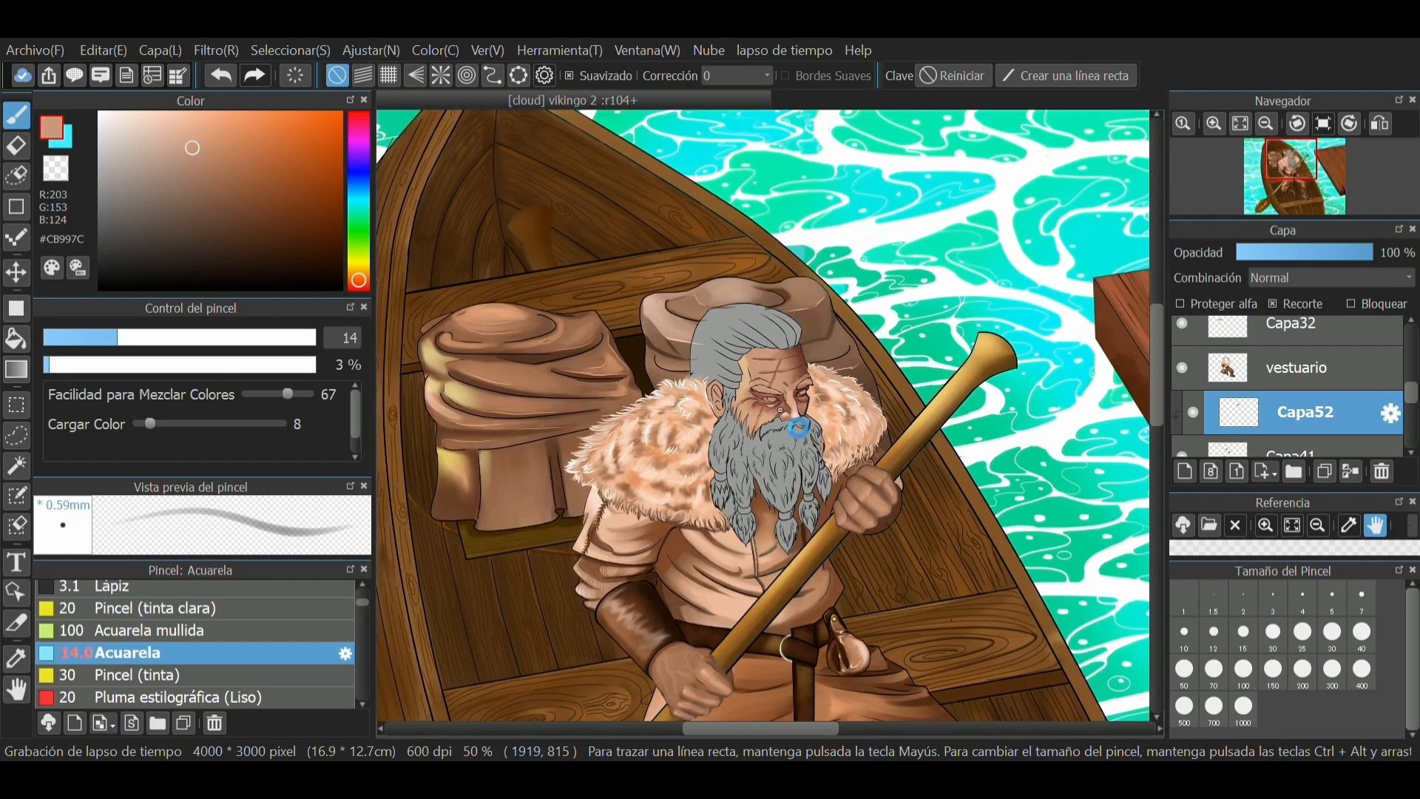
scroll(721, 333, "up", 5)
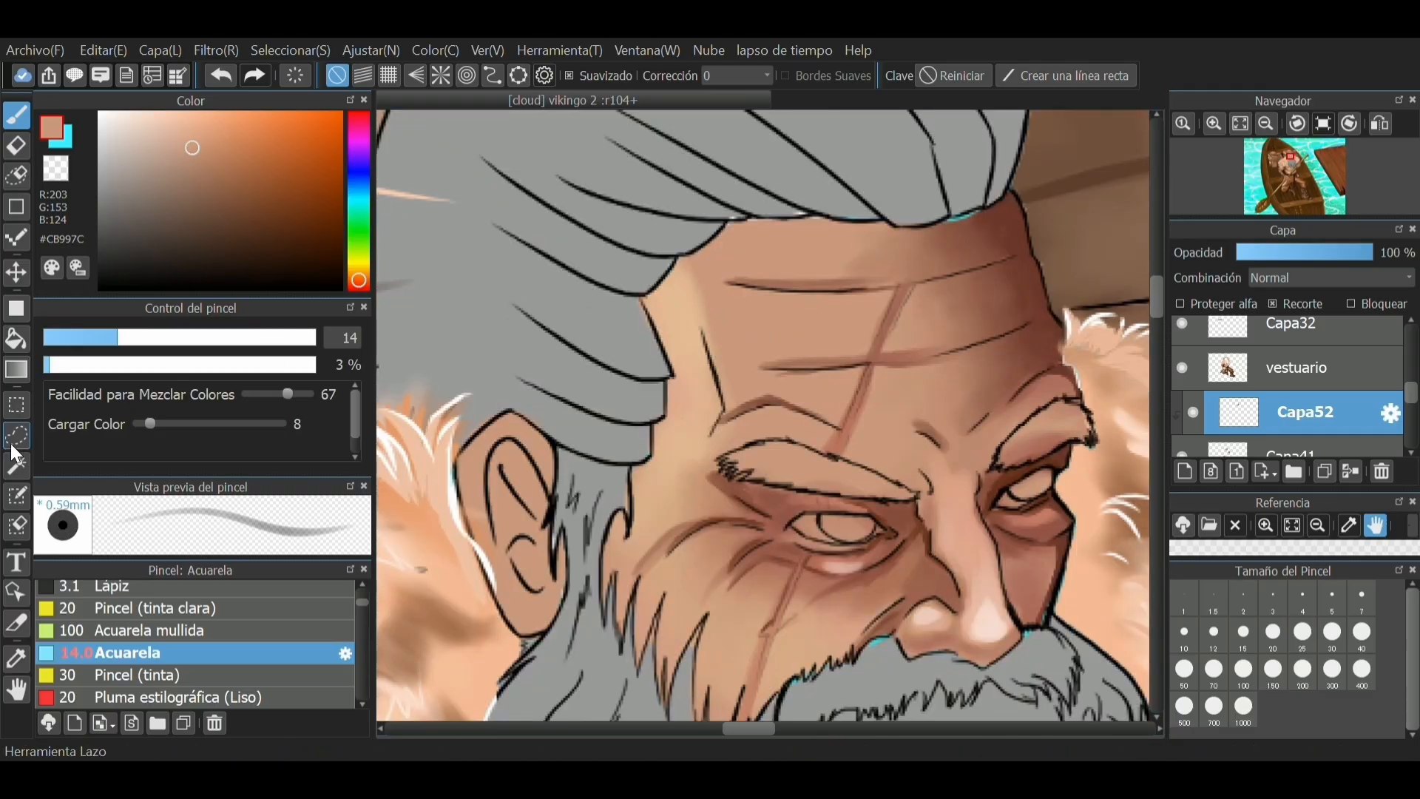
key("m")
left_click_drag(683, 255, 722, 434)
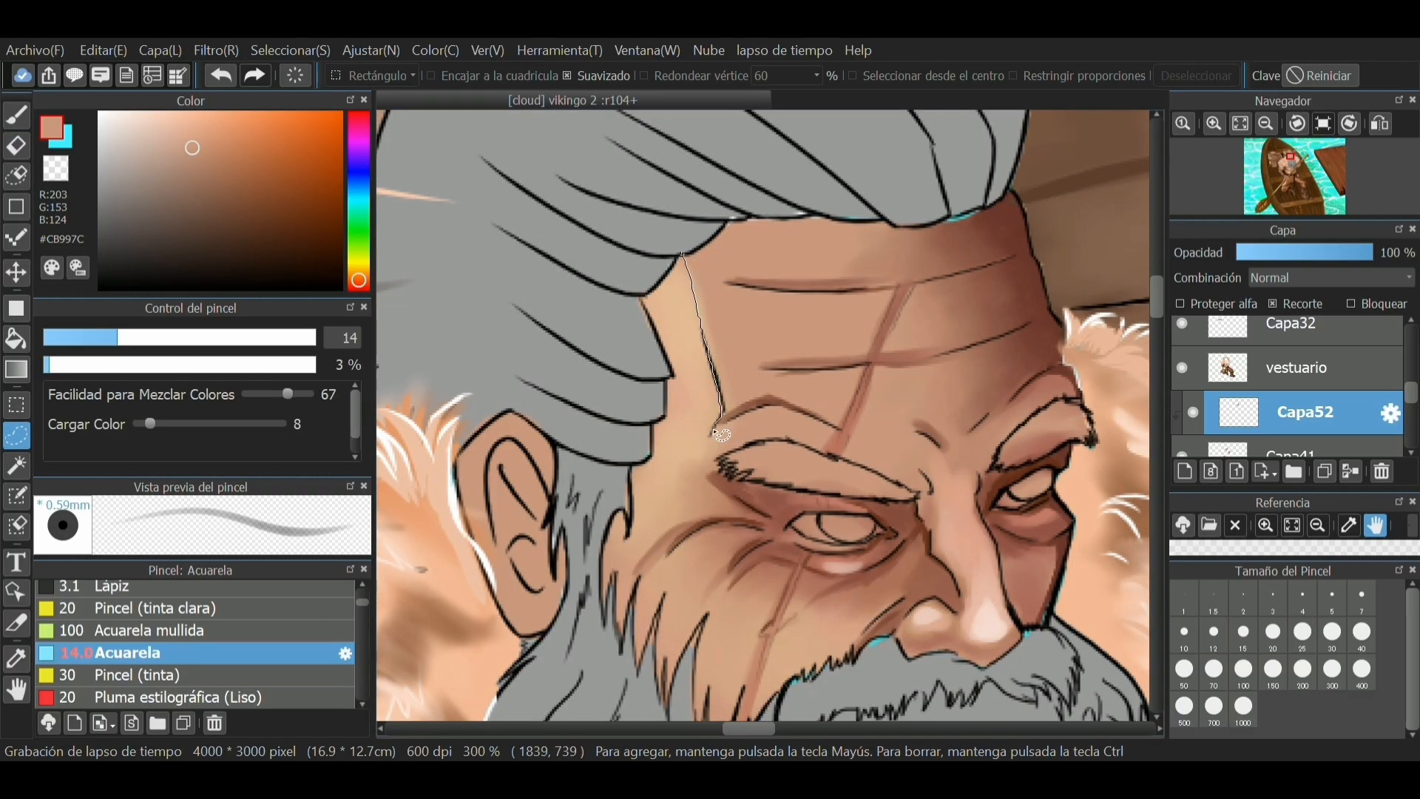
mouse_move(752, 516)
left_mouse_down()
mouse_move(692, 523)
mouse_move(734, 534)
mouse_move(724, 568)
mouse_move(767, 579)
mouse_move(753, 703)
mouse_move(615, 658)
mouse_move(605, 318)
mouse_move(644, 259)
left_mouse_up()
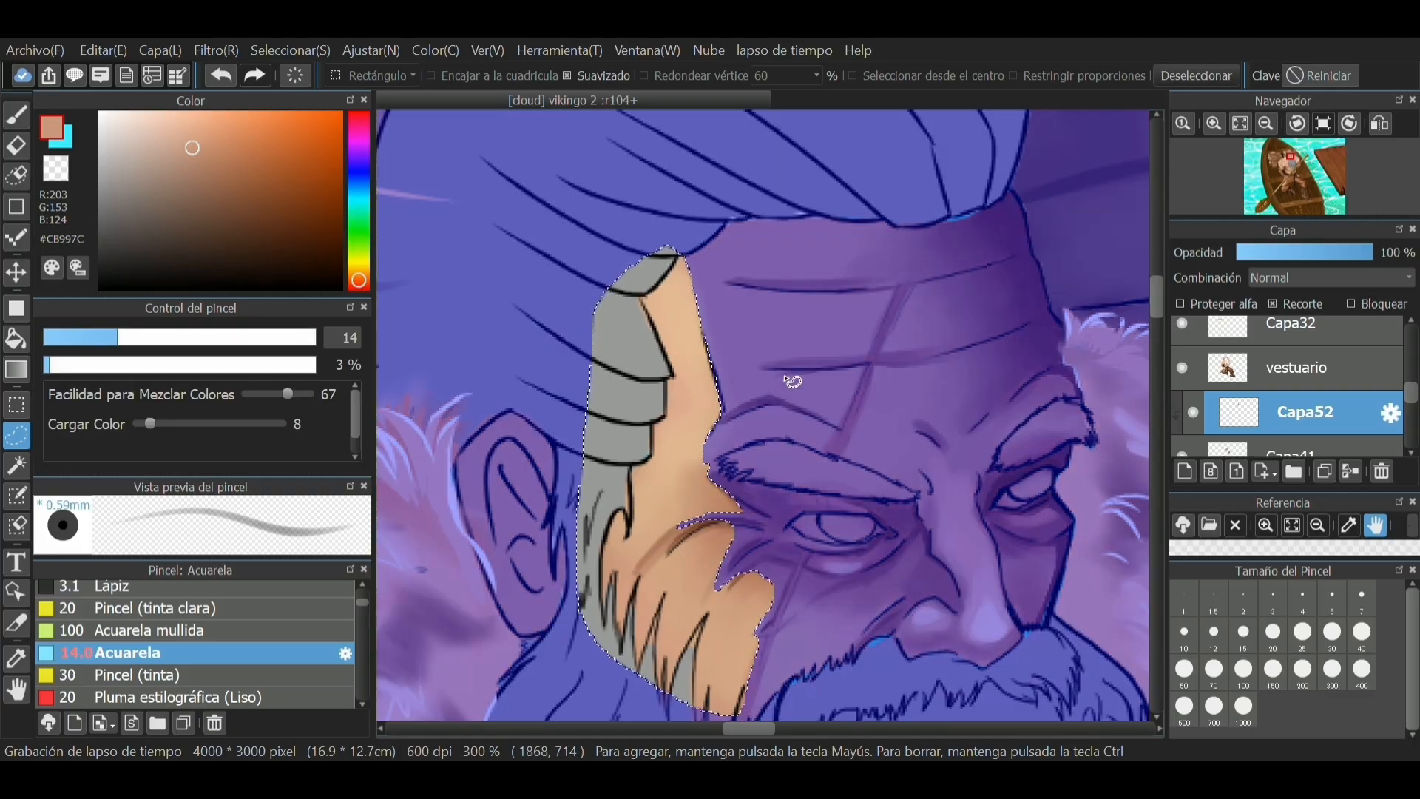
scroll(793, 381, "down", 5)
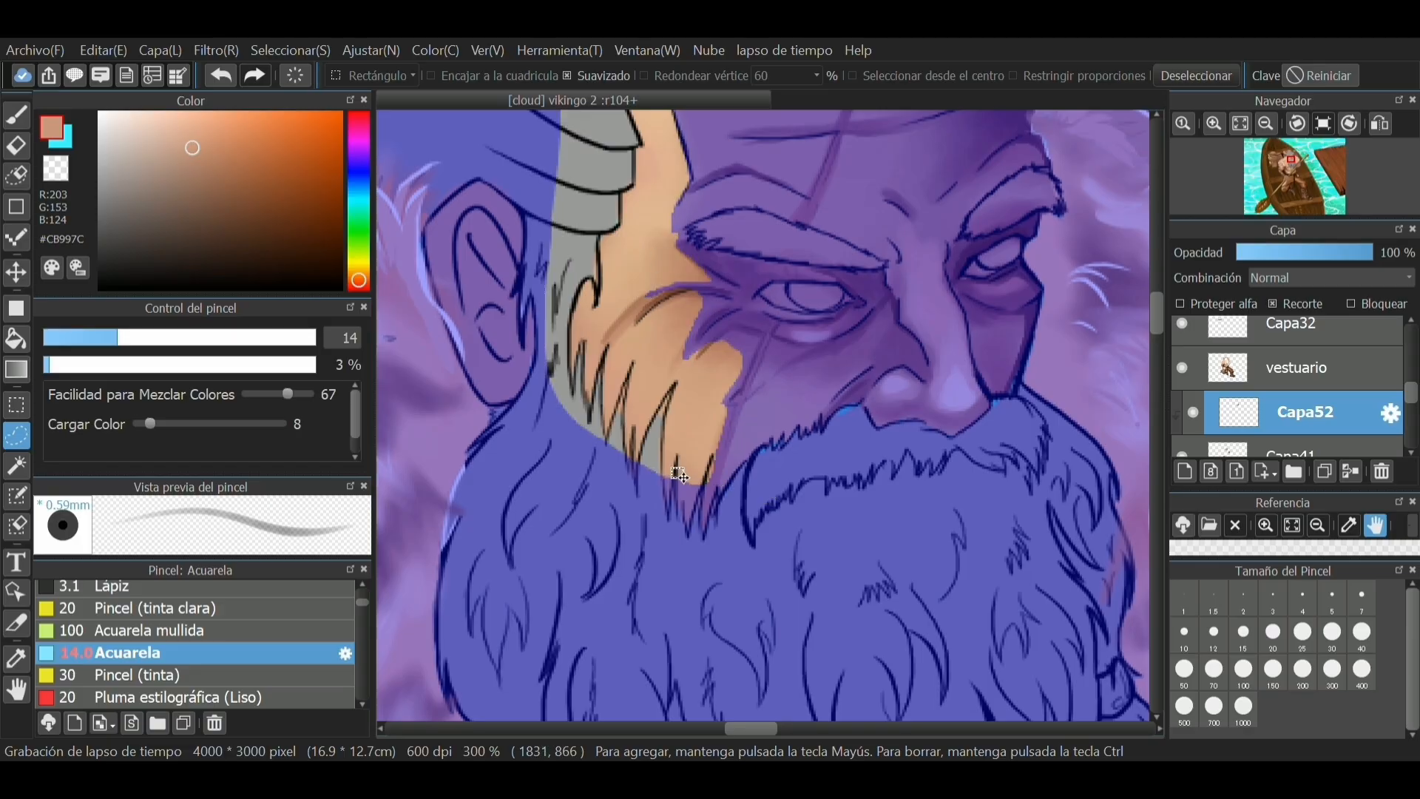
mouse_move(657, 465)
left_mouse_down()
mouse_move(669, 546)
mouse_move(814, 423)
mouse_move(810, 370)
mouse_move(750, 411)
left_mouse_up()
left_click_drag(753, 477, 732, 473)
Airbrush a warm #FFE998 glow over the selected temple and cheek at size 48 and 3% opacity, and clear the selection
left_click(16, 115)
left_click_drag(358, 280, 359, 264)
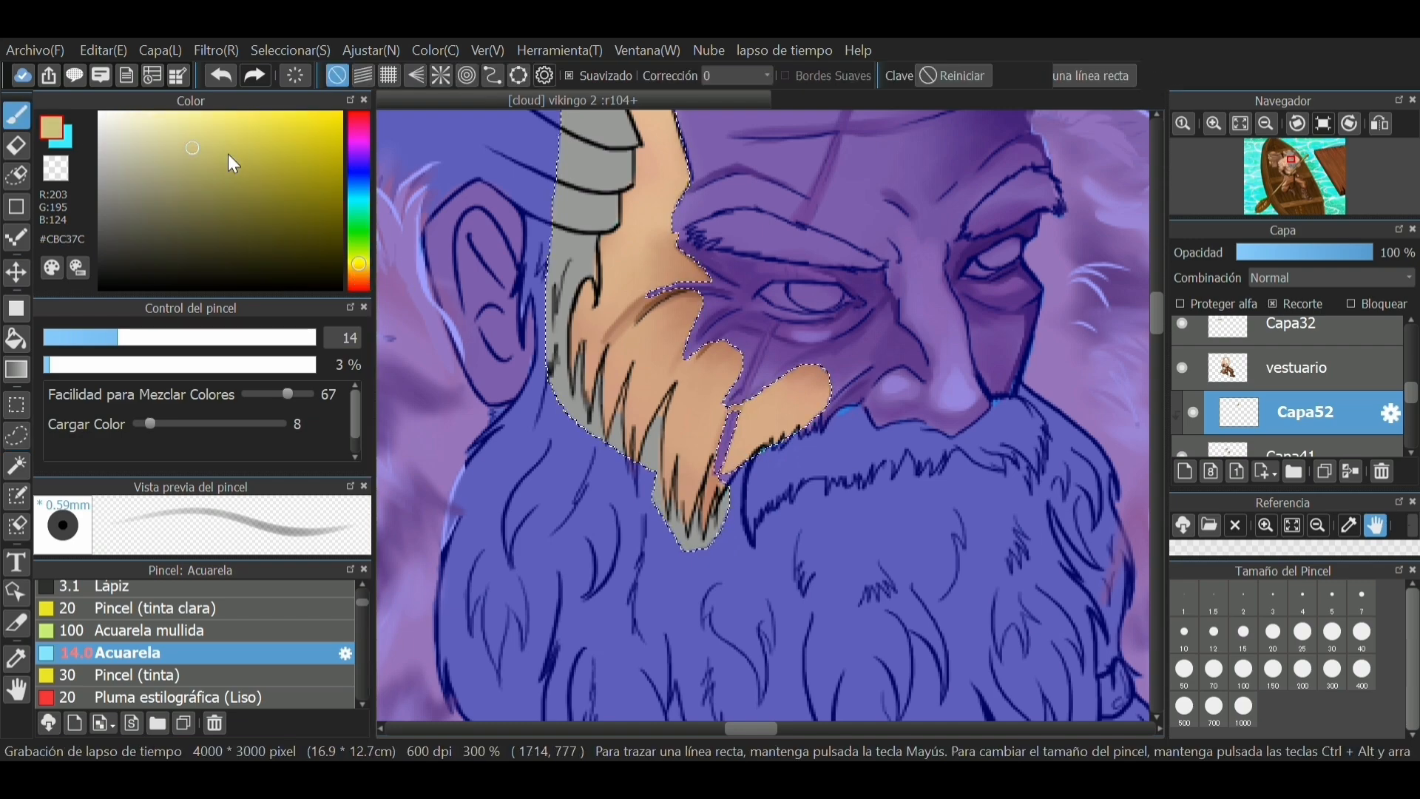
left_click(359, 268)
left_click(197, 113)
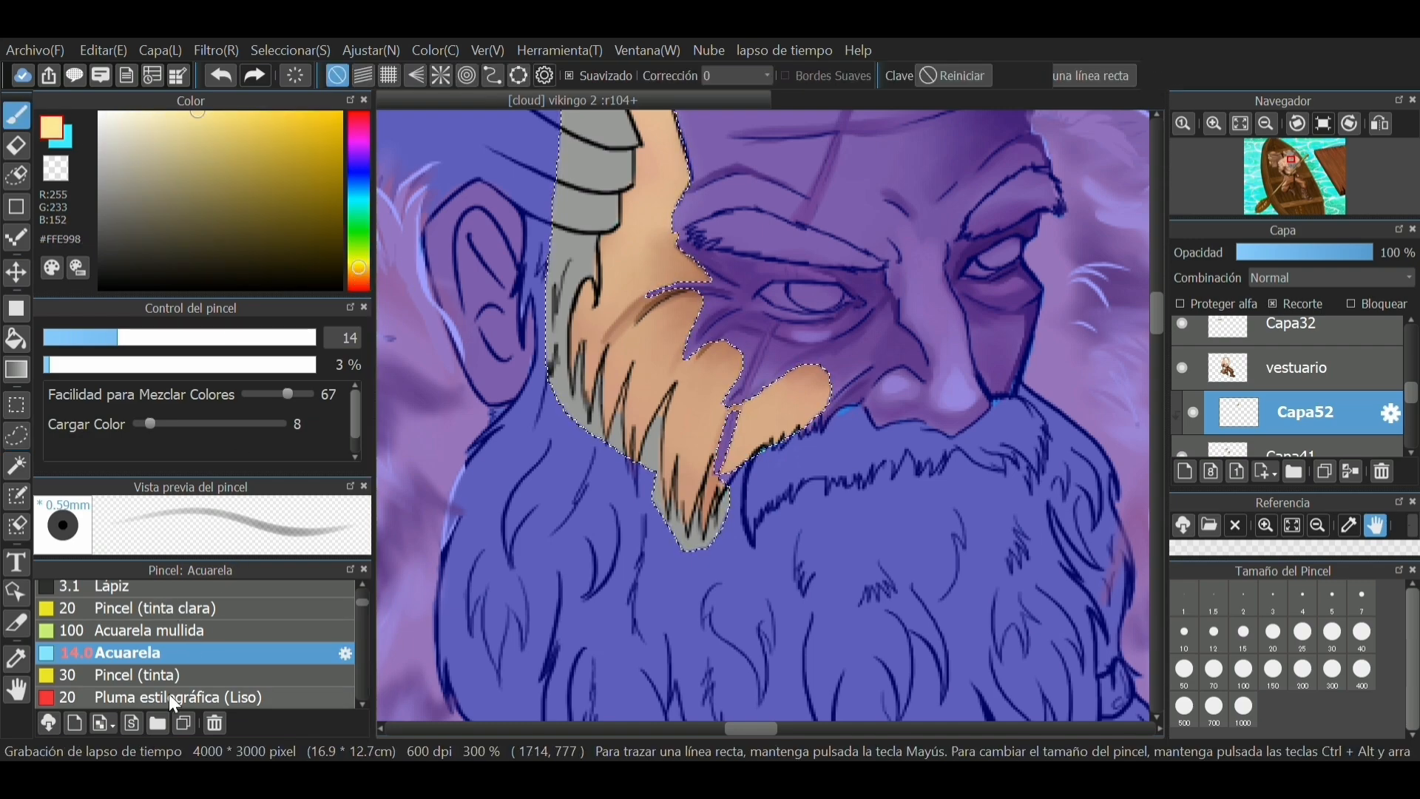
scroll(362, 598, "up", 5)
left_click(185, 592)
left_click(235, 334)
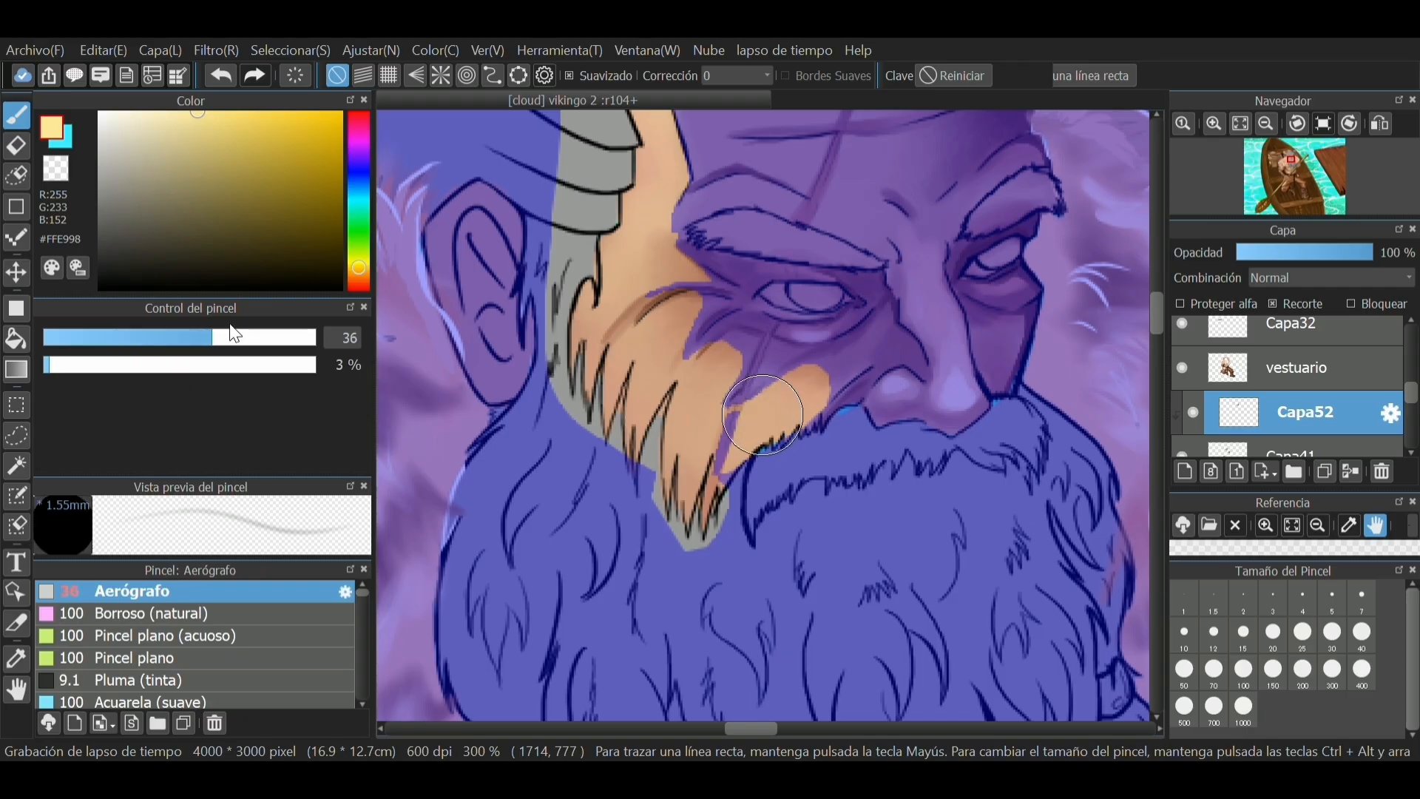
left_click_drag(236, 334, 245, 337)
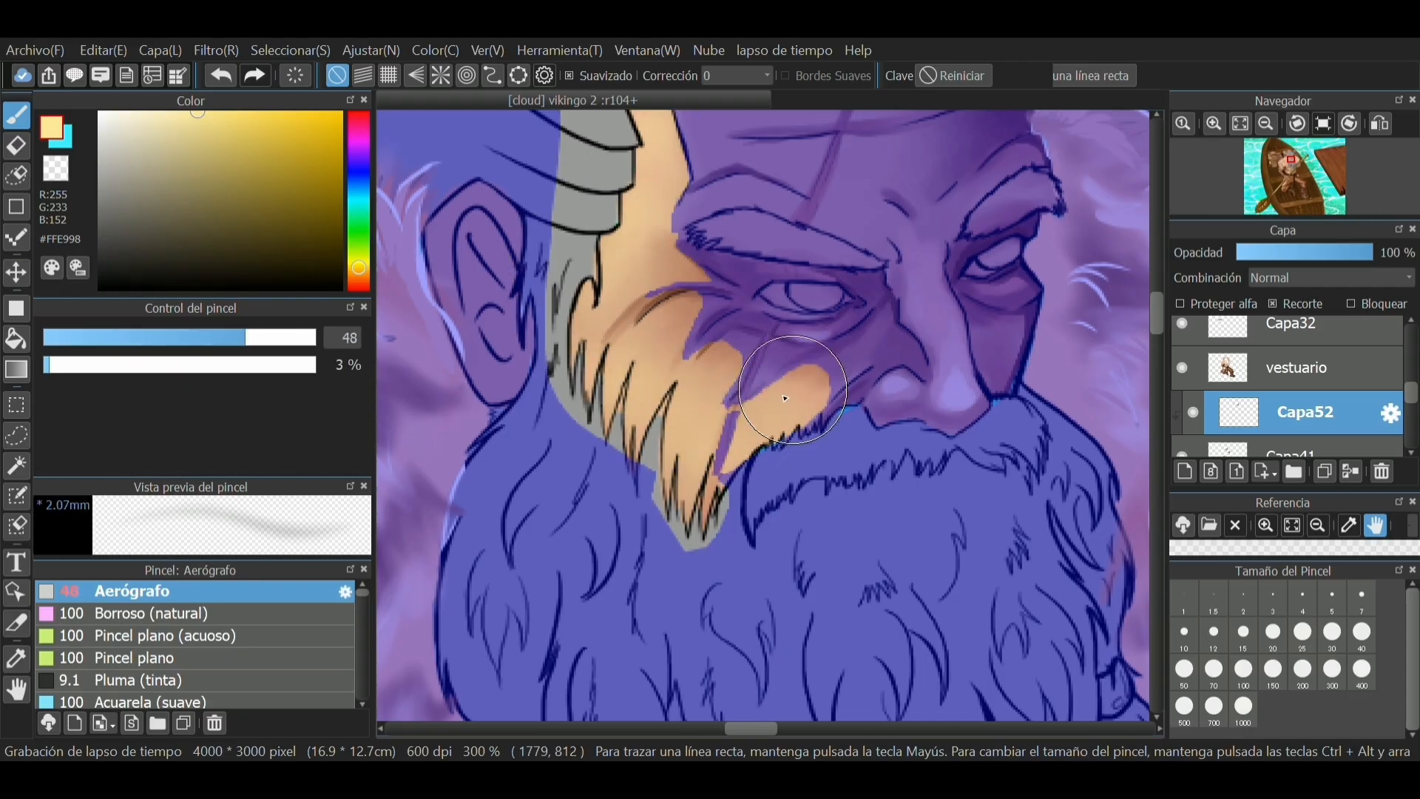
key("ctrl+d")
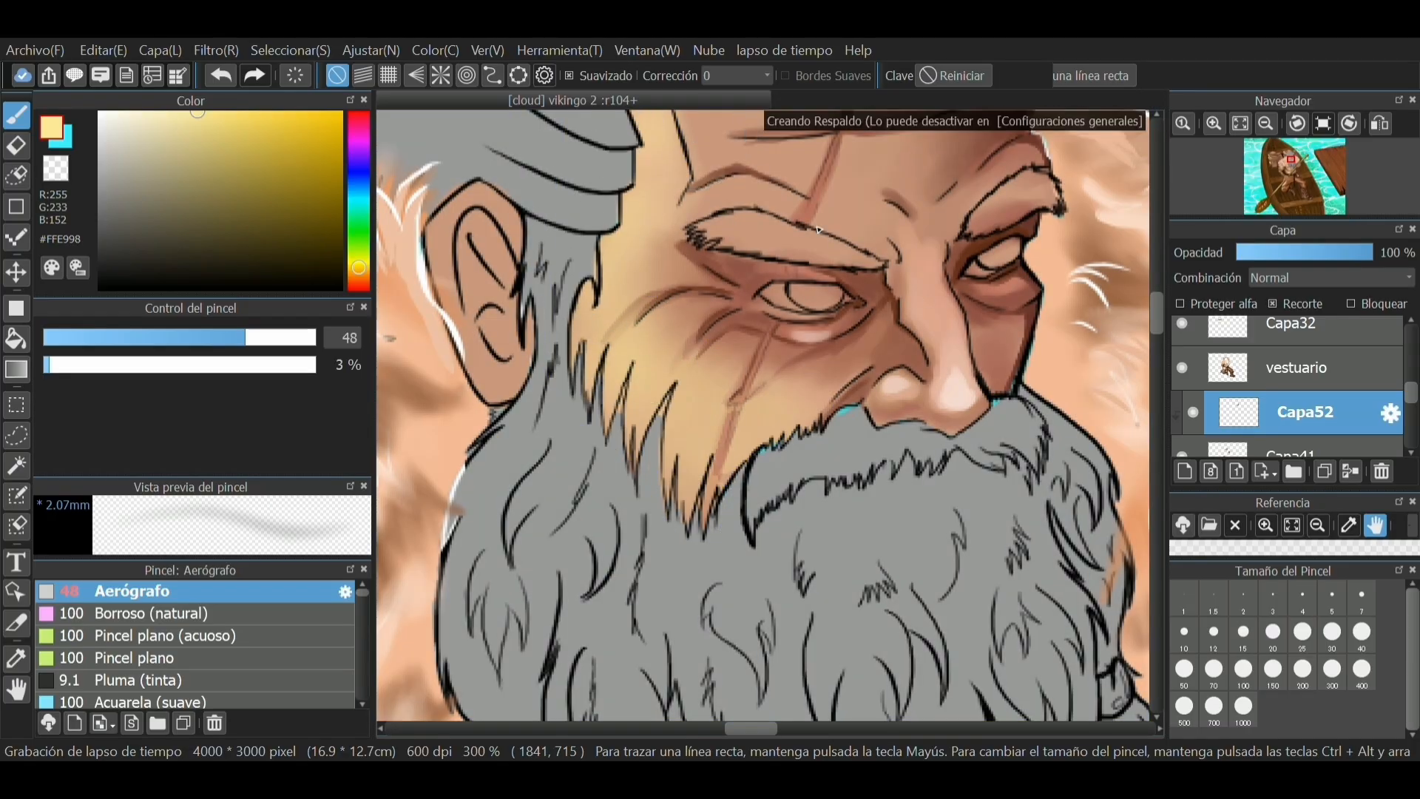
scroll(819, 230, "down", 3)
scroll(811, 362, "down", 5)
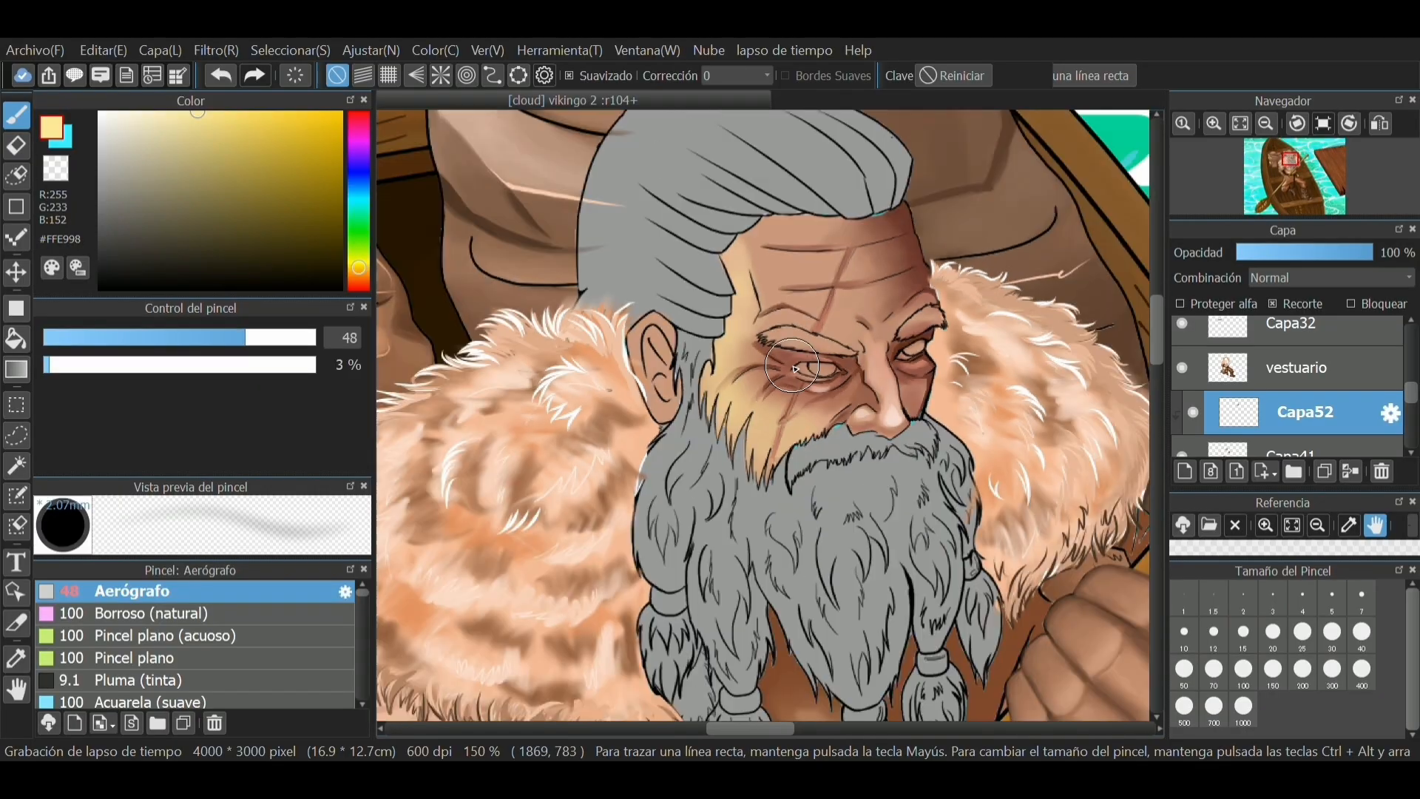
scroll(824, 492, "up", 8)
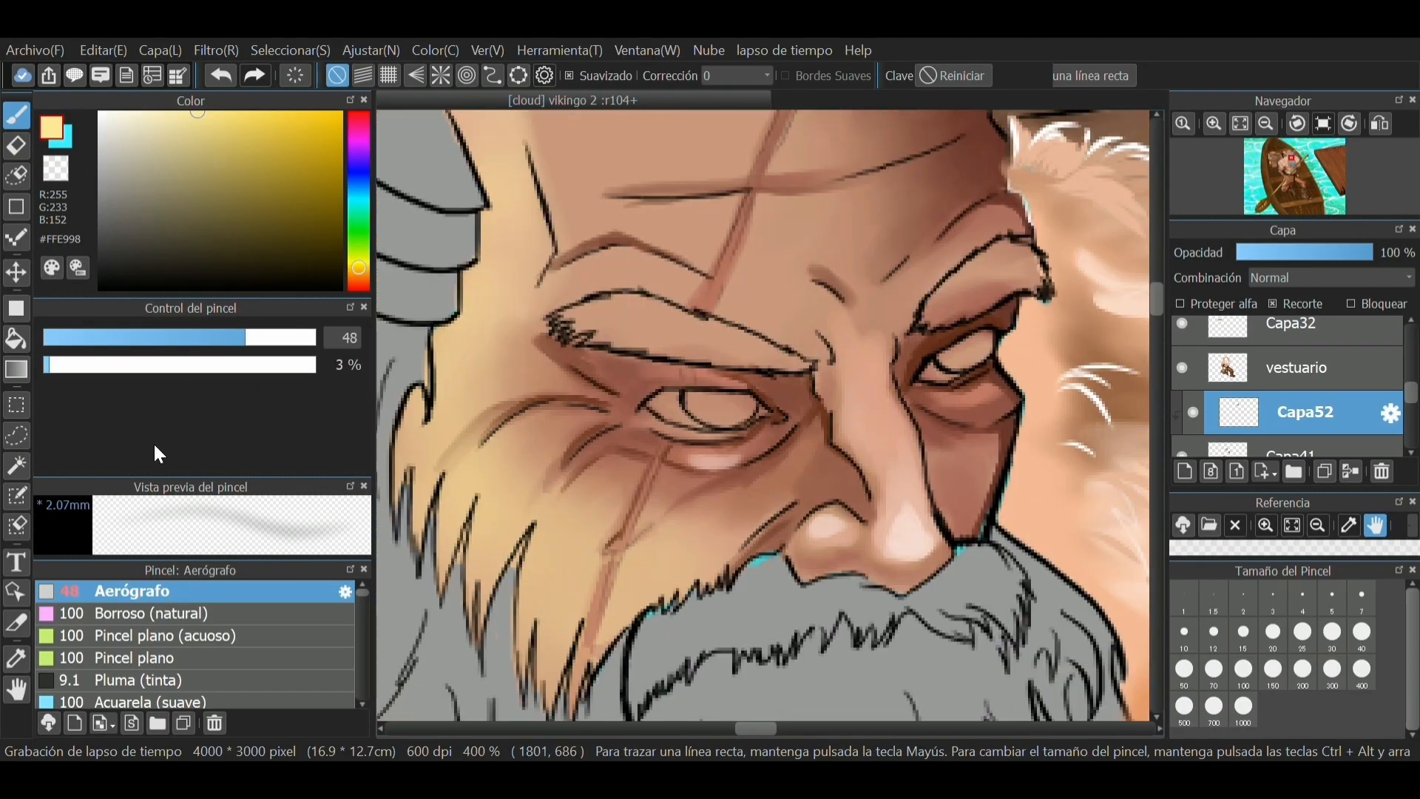
left_click(16, 658)
left_click(668, 656)
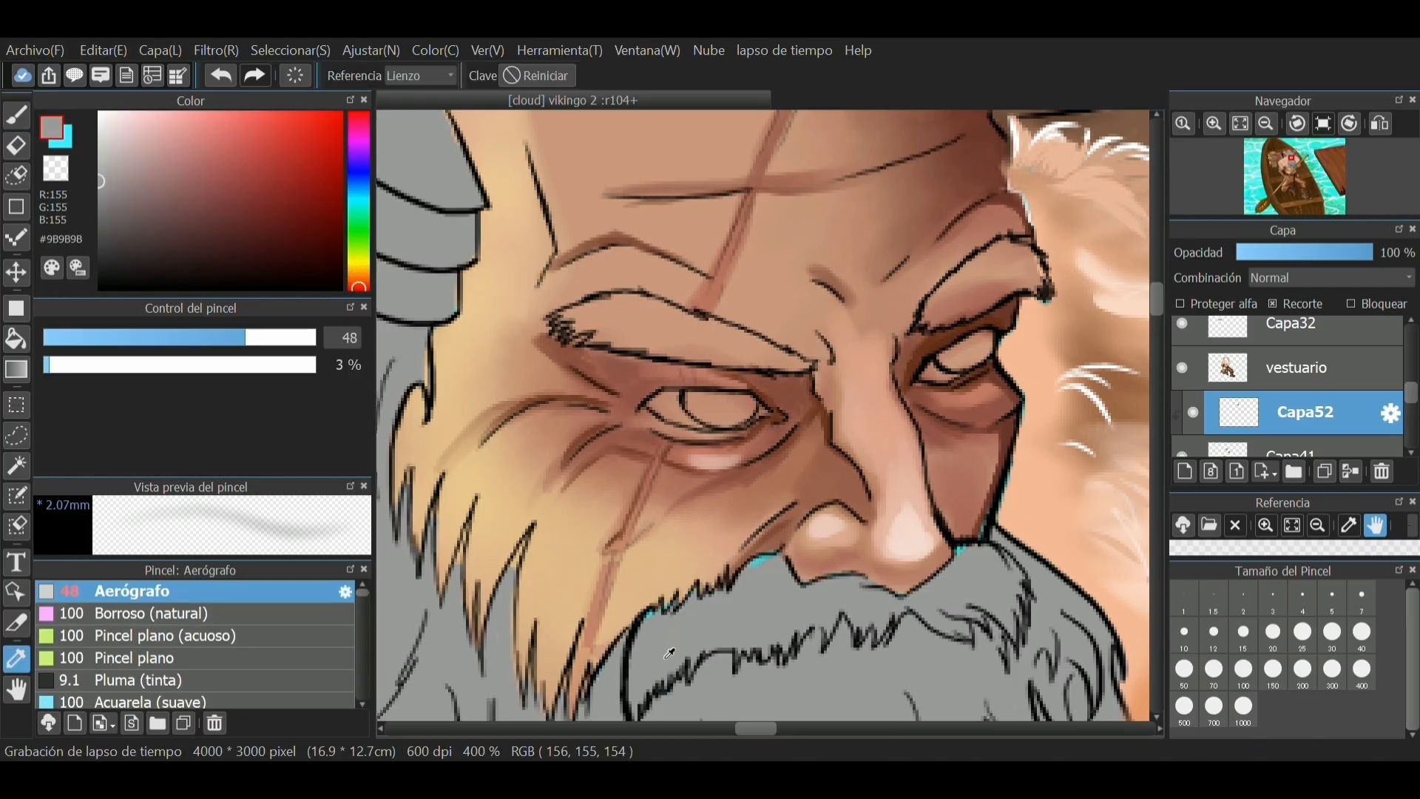
left_click(16, 114)
left_click_drag(219, 336, 93, 336)
left_click(94, 336)
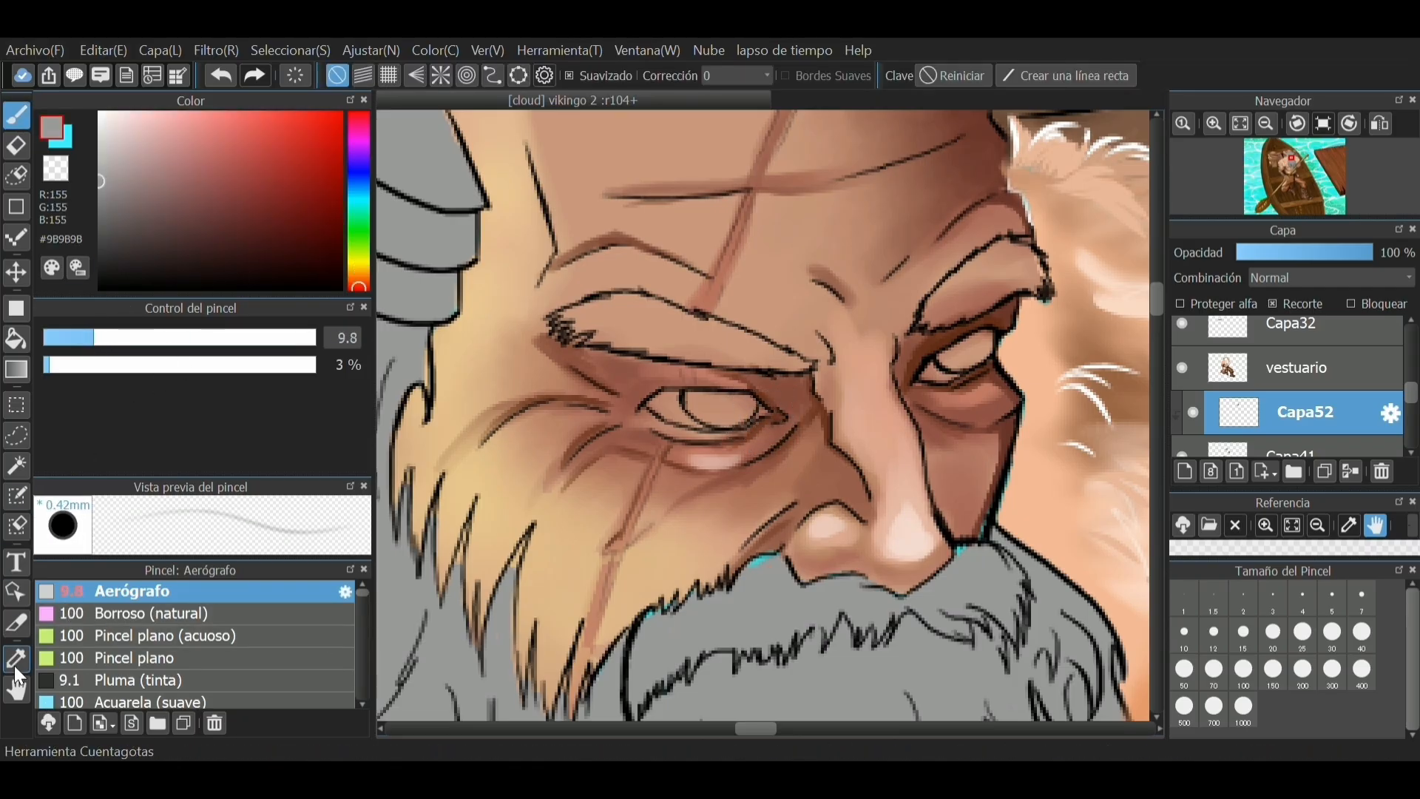
Lighten the whites of both eyes with airbrushed #FEECE4 at size 7.6 and 3% opacity
left_click(16, 659)
left_click(659, 437)
key("b")
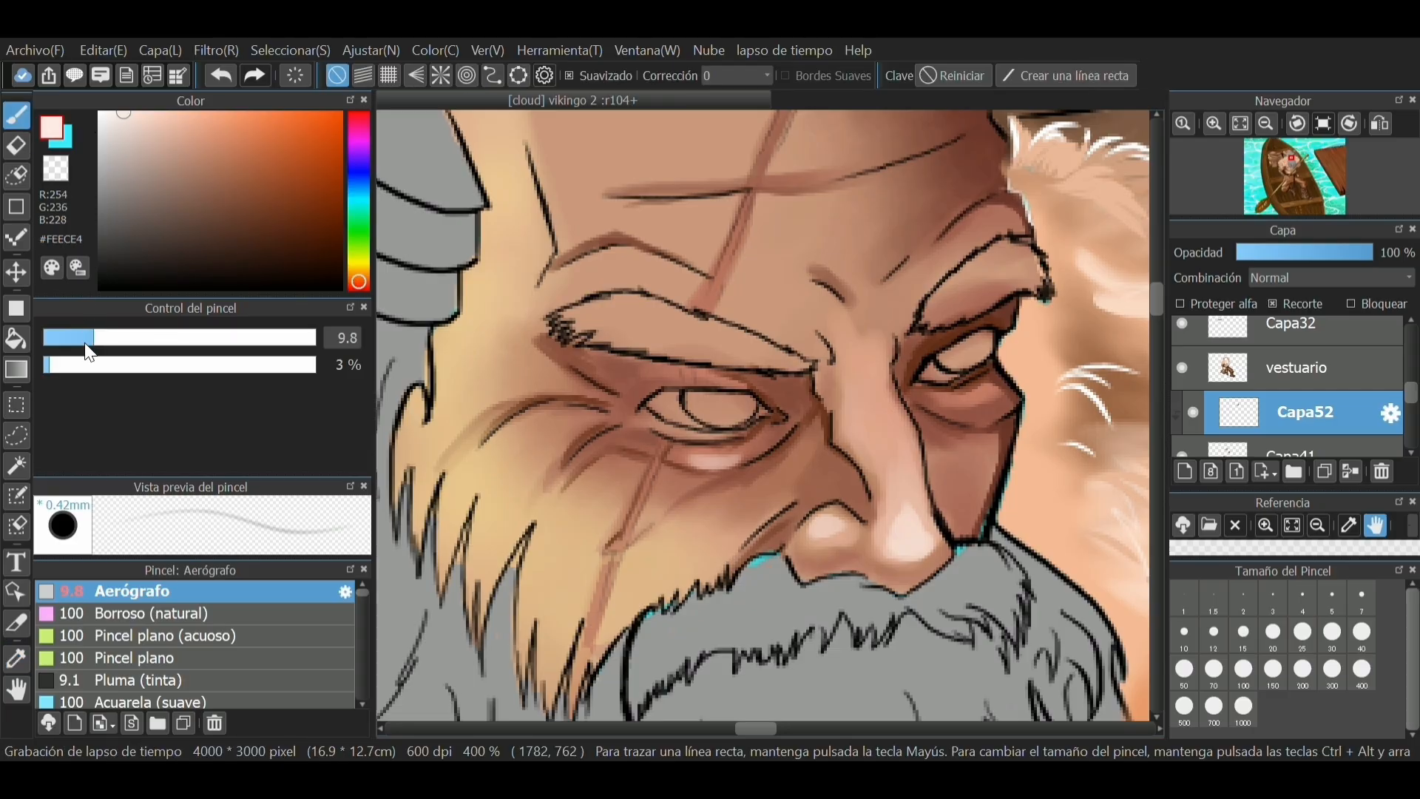
left_click_drag(95, 338, 78, 338)
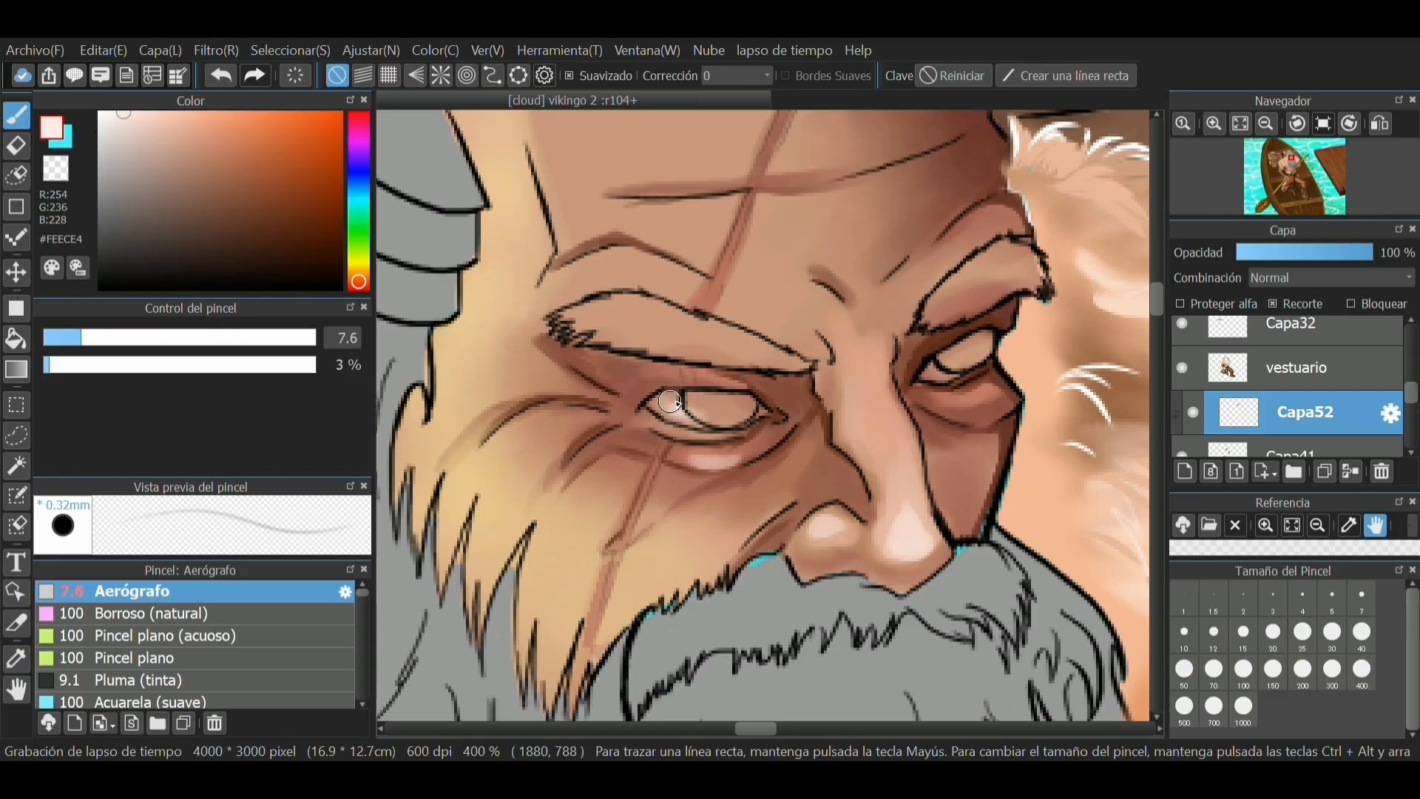
mouse_move(671, 401)
left_mouse_down()
mouse_move(746, 411)
mouse_move(682, 402)
mouse_move(731, 416)
left_mouse_up()
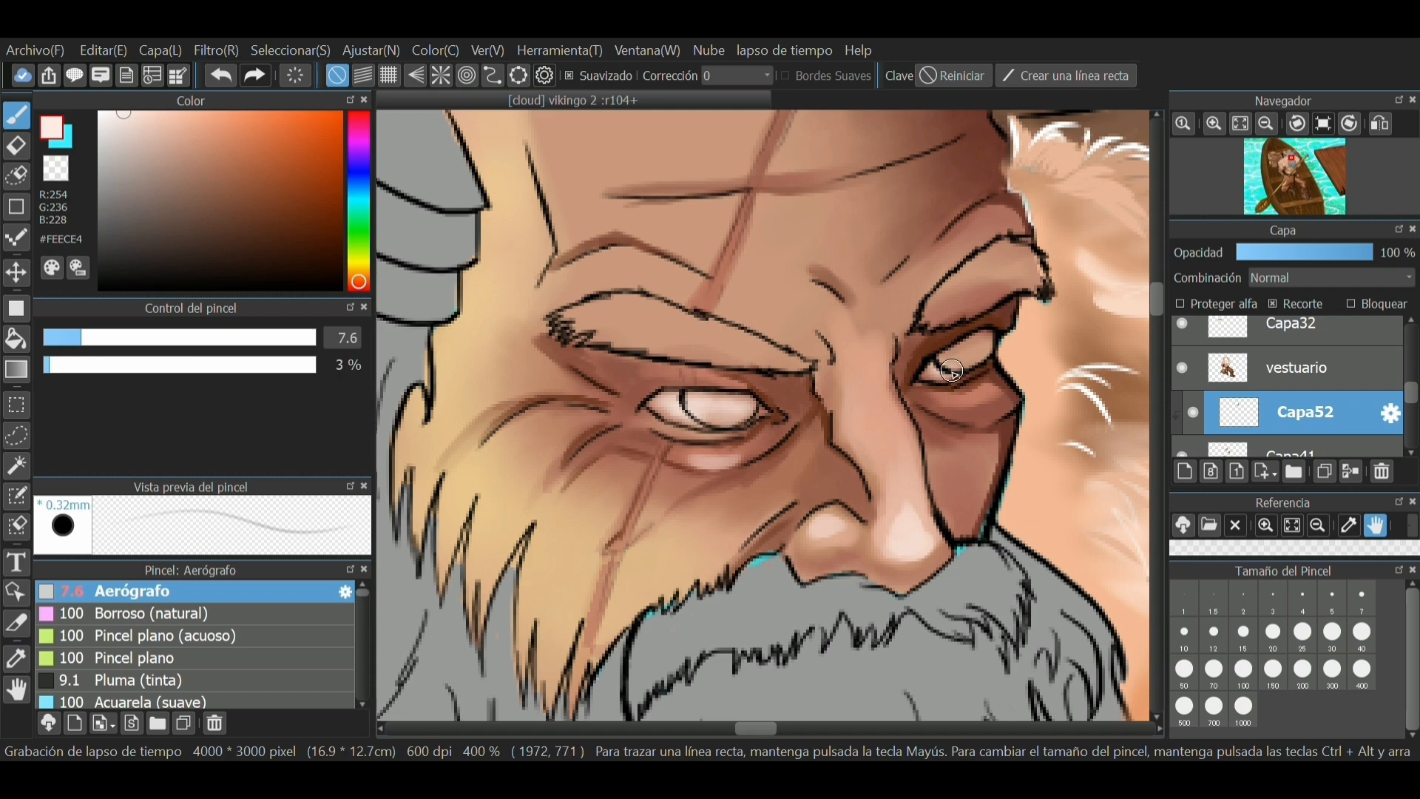
left_click_drag(952, 373, 958, 364)
Fill both irises with dark brown #49200E, finishing with the Lápiz brush at size 6.6 and 100% opacity
left_click(297, 239)
mouse_move(675, 403)
left_mouse_down()
mouse_move(730, 414)
mouse_move(705, 408)
left_mouse_up()
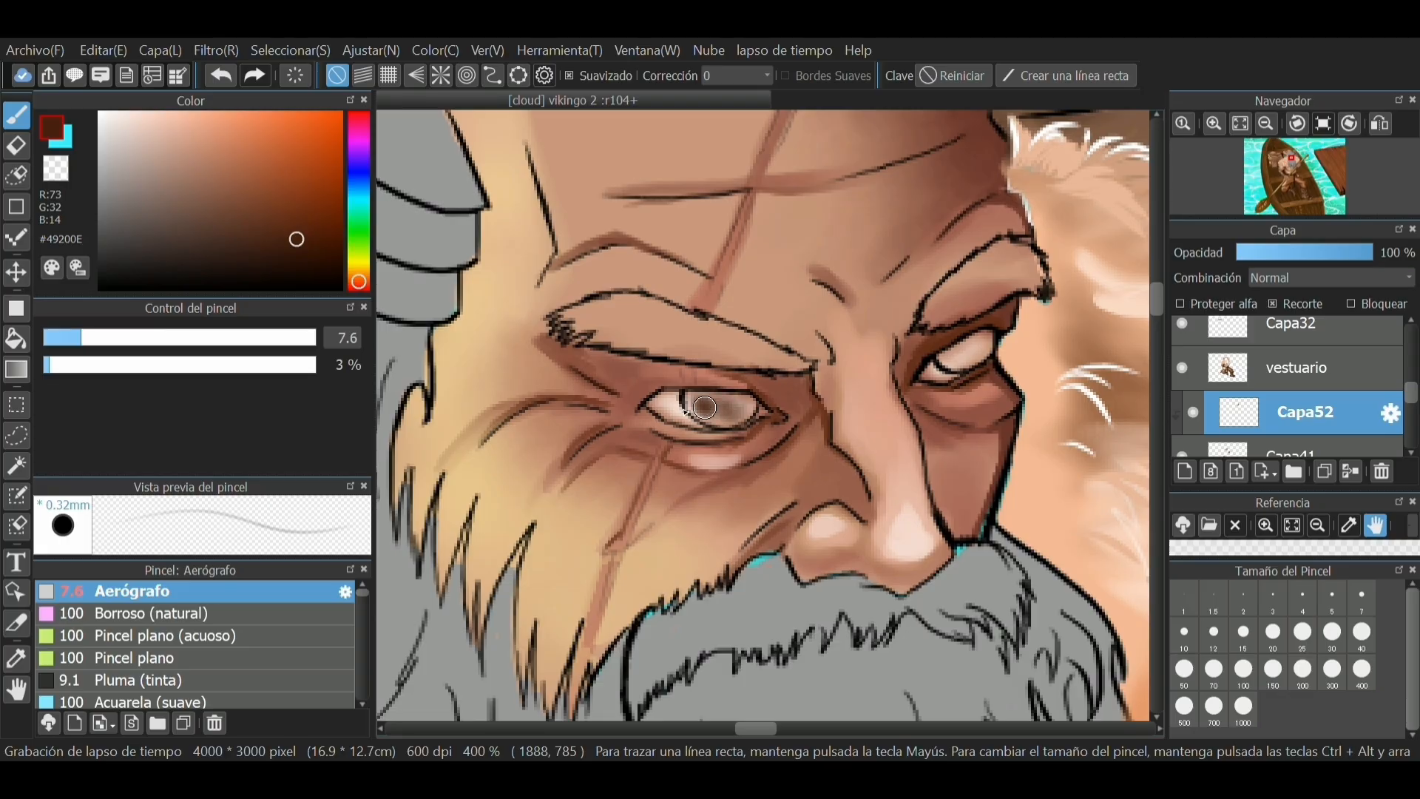
left_click(65, 338)
left_click(137, 364)
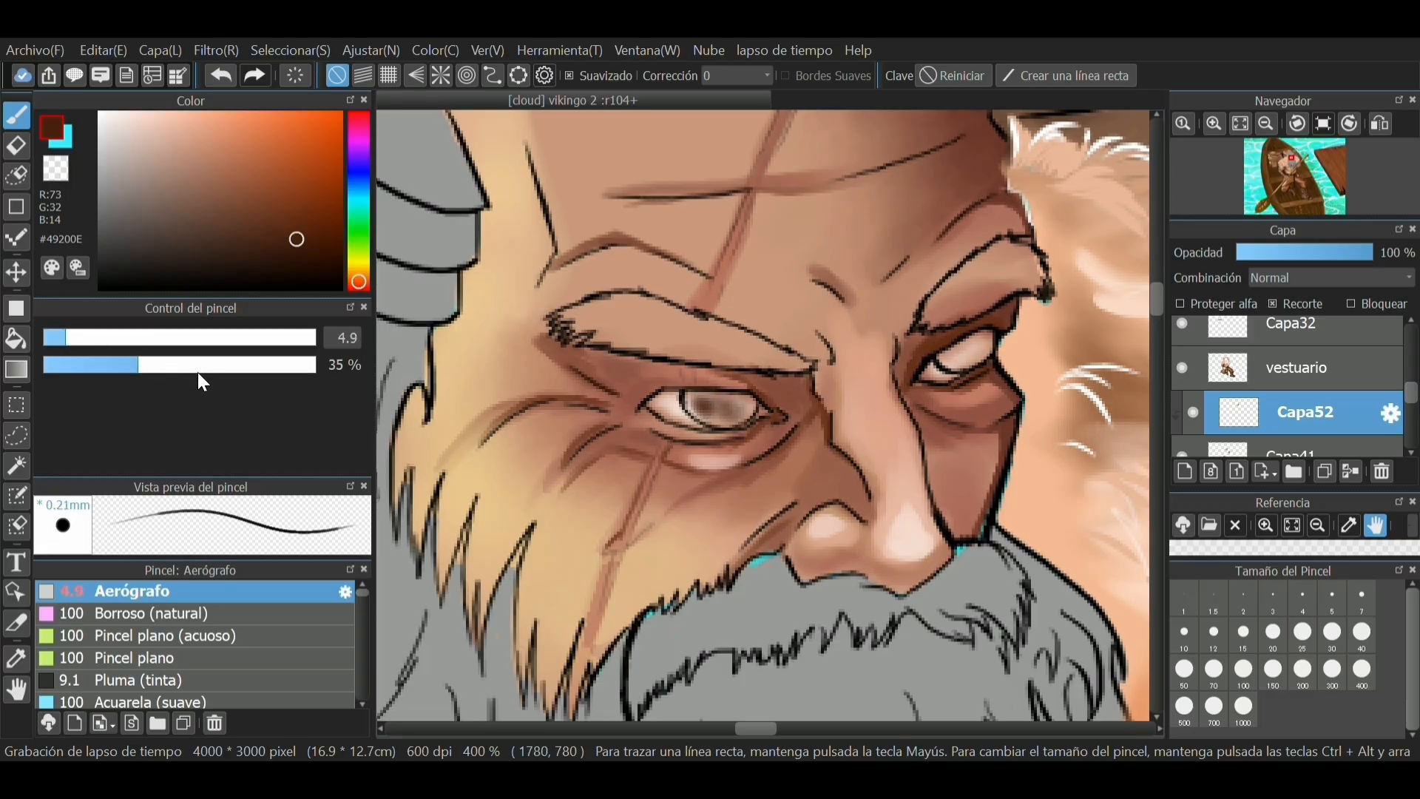
scroll(359, 597, "down", 3)
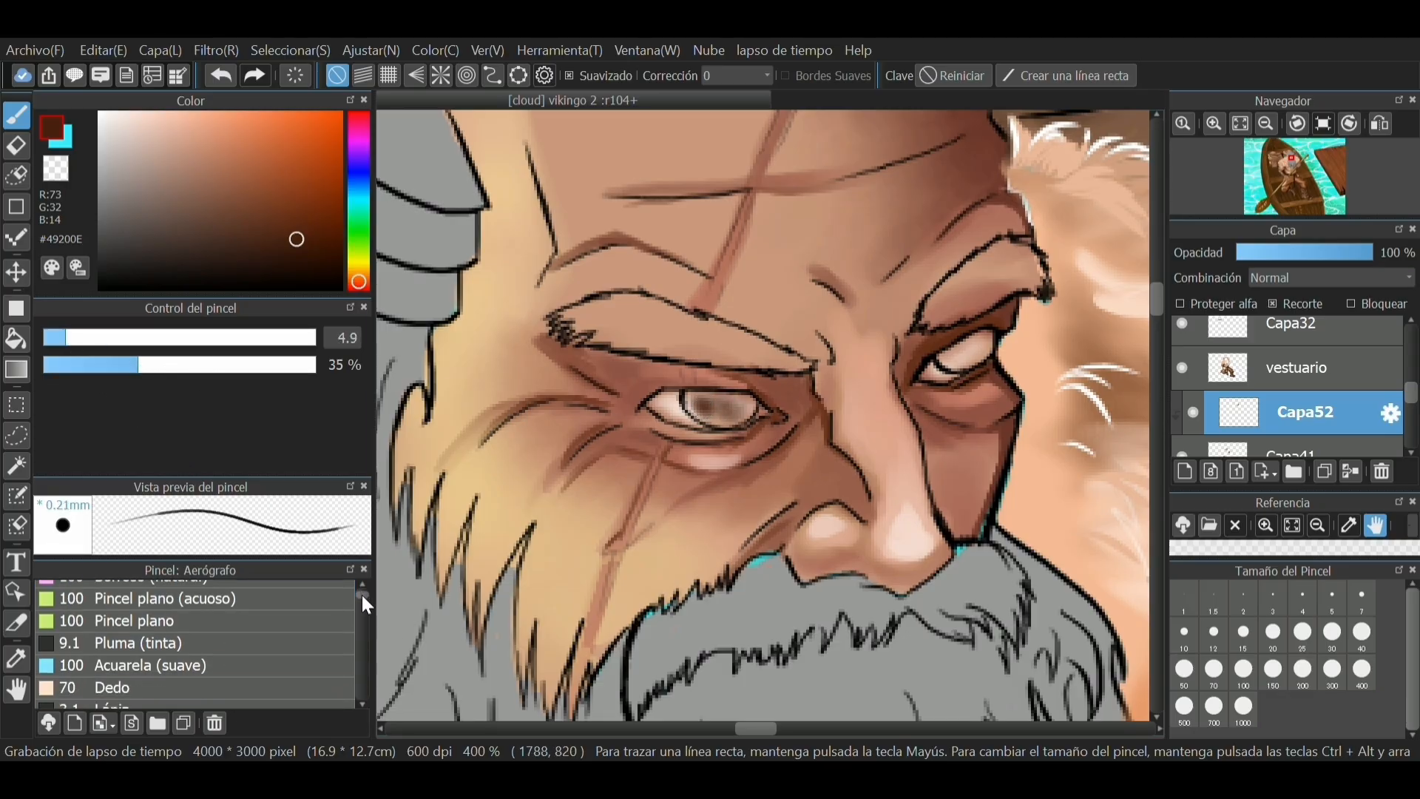
left_click(185, 686)
left_click_drag(99, 339, 75, 339)
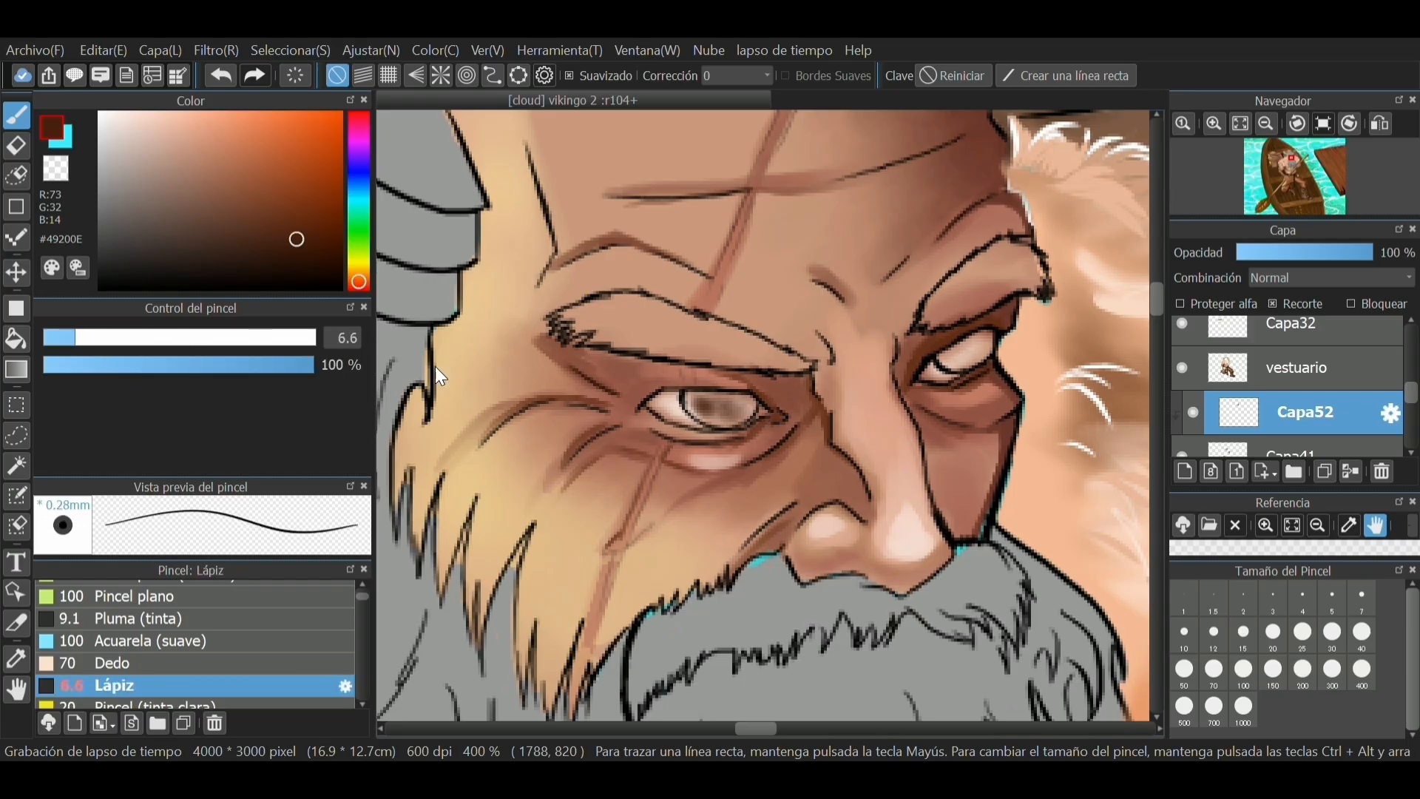
mouse_move(693, 397)
left_mouse_down()
mouse_move(741, 402)
mouse_move(723, 419)
left_mouse_up()
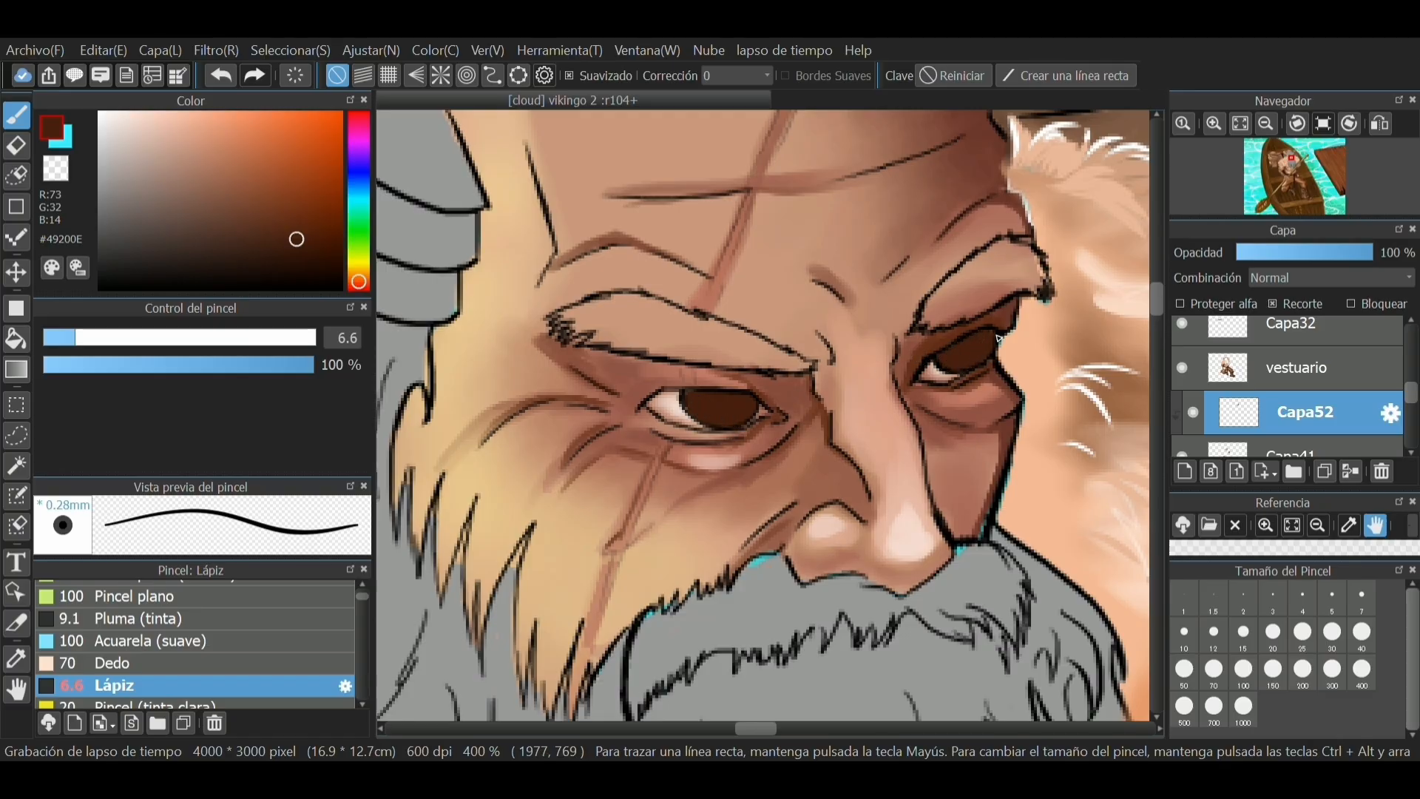
Deepen both irises with #391607 and #250B00 at size 4.4, and darken the pupils with #0F0400 at size 2.9
left_click_drag(299, 241, 313, 250)
left_click_drag(95, 339, 63, 340)
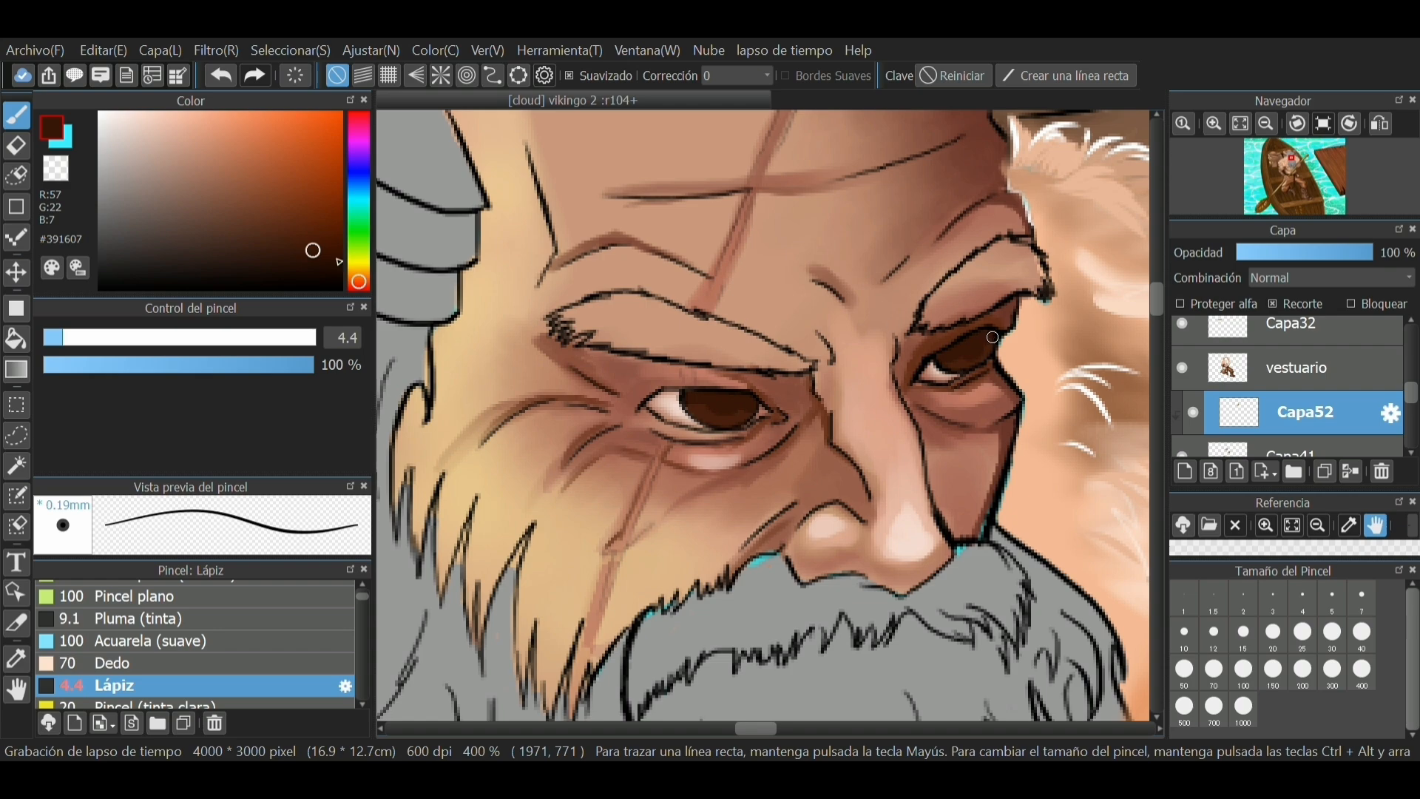
left_click(326, 261)
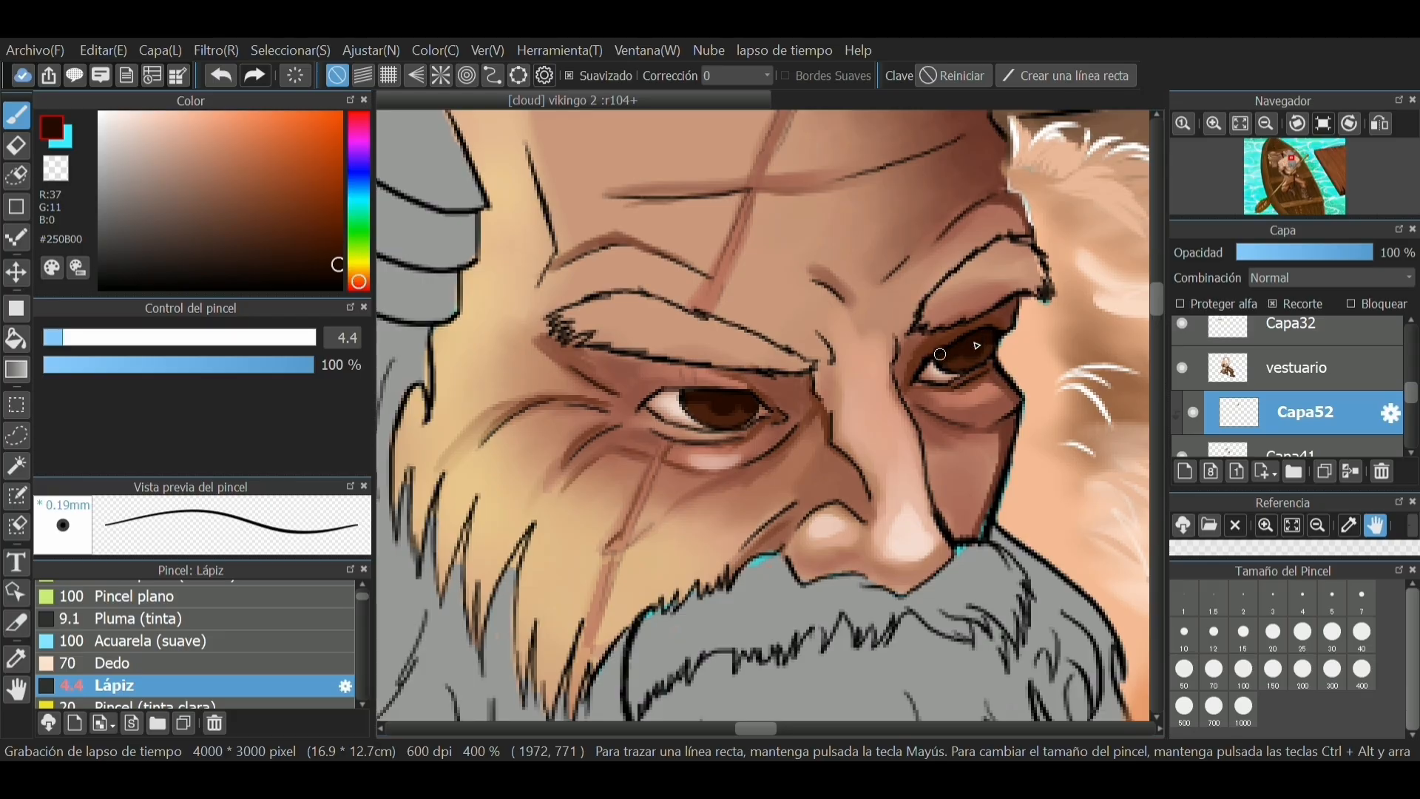
left_click(339, 280)
left_click(57, 340)
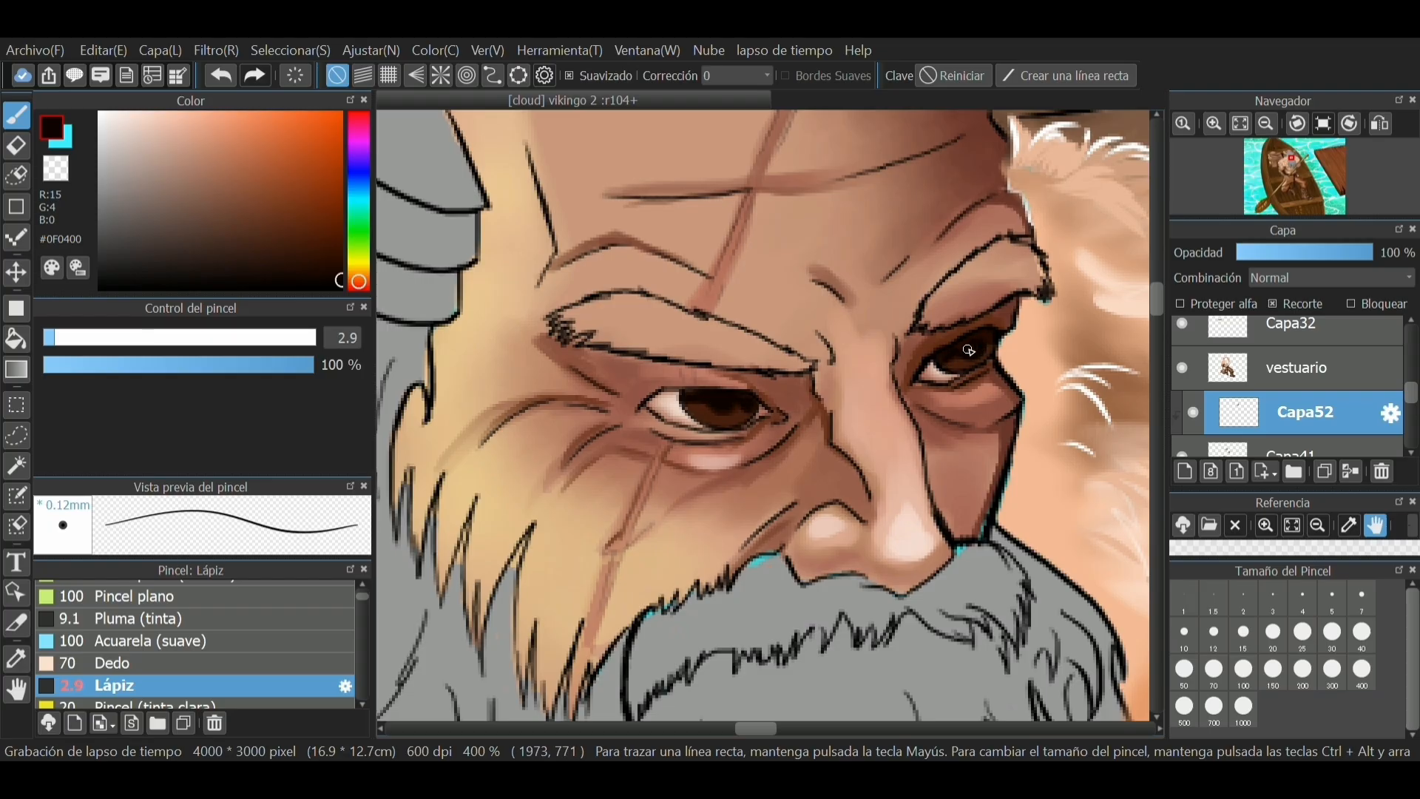
Add a small #EBB9A3 light reflection to each eye with the Lápiz brush at size 2.9
mouse_move(353, 255)
left_mouse_down()
mouse_move(162, 153)
mouse_move(173, 125)
left_mouse_up()
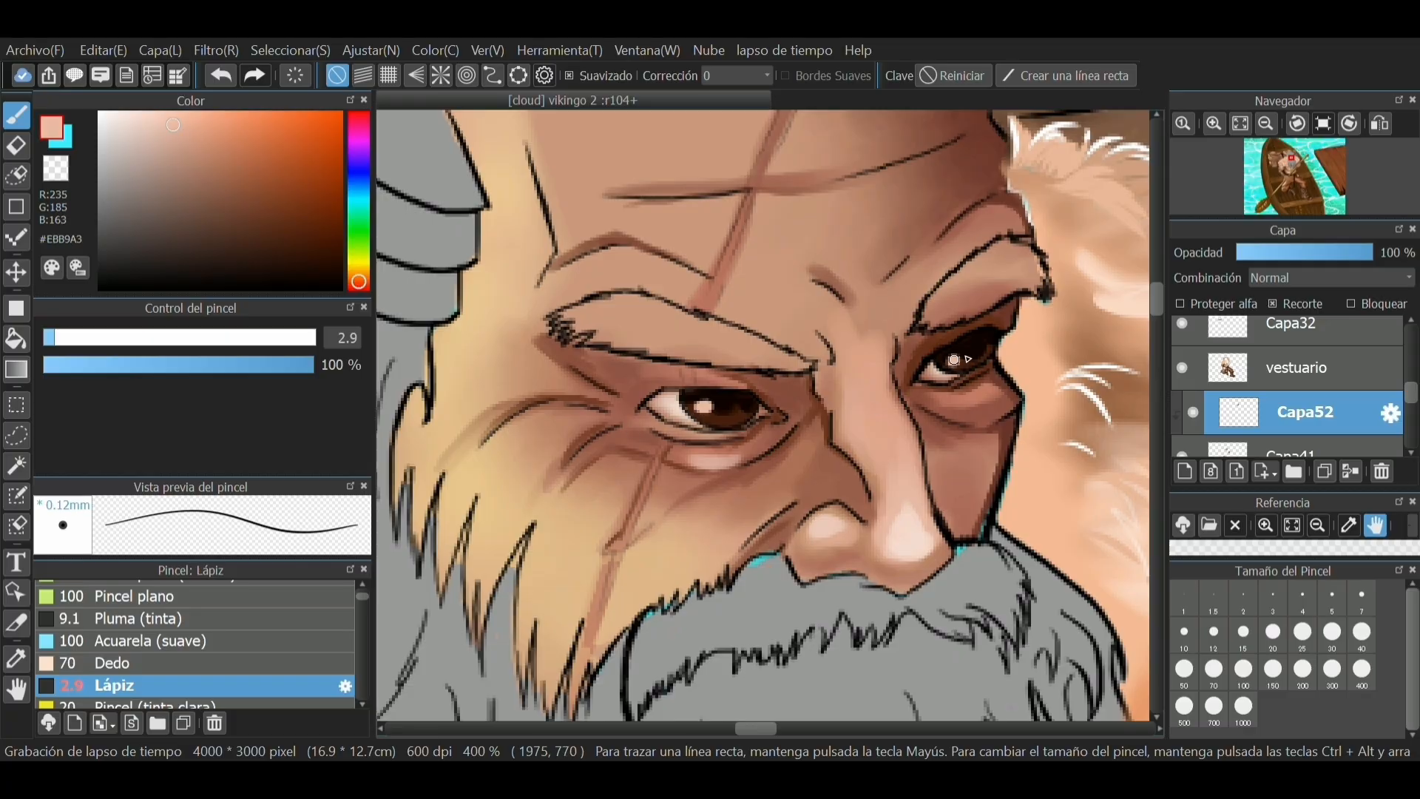
scroll(922, 272, "down", 5)
scroll(908, 625, "down", 2)
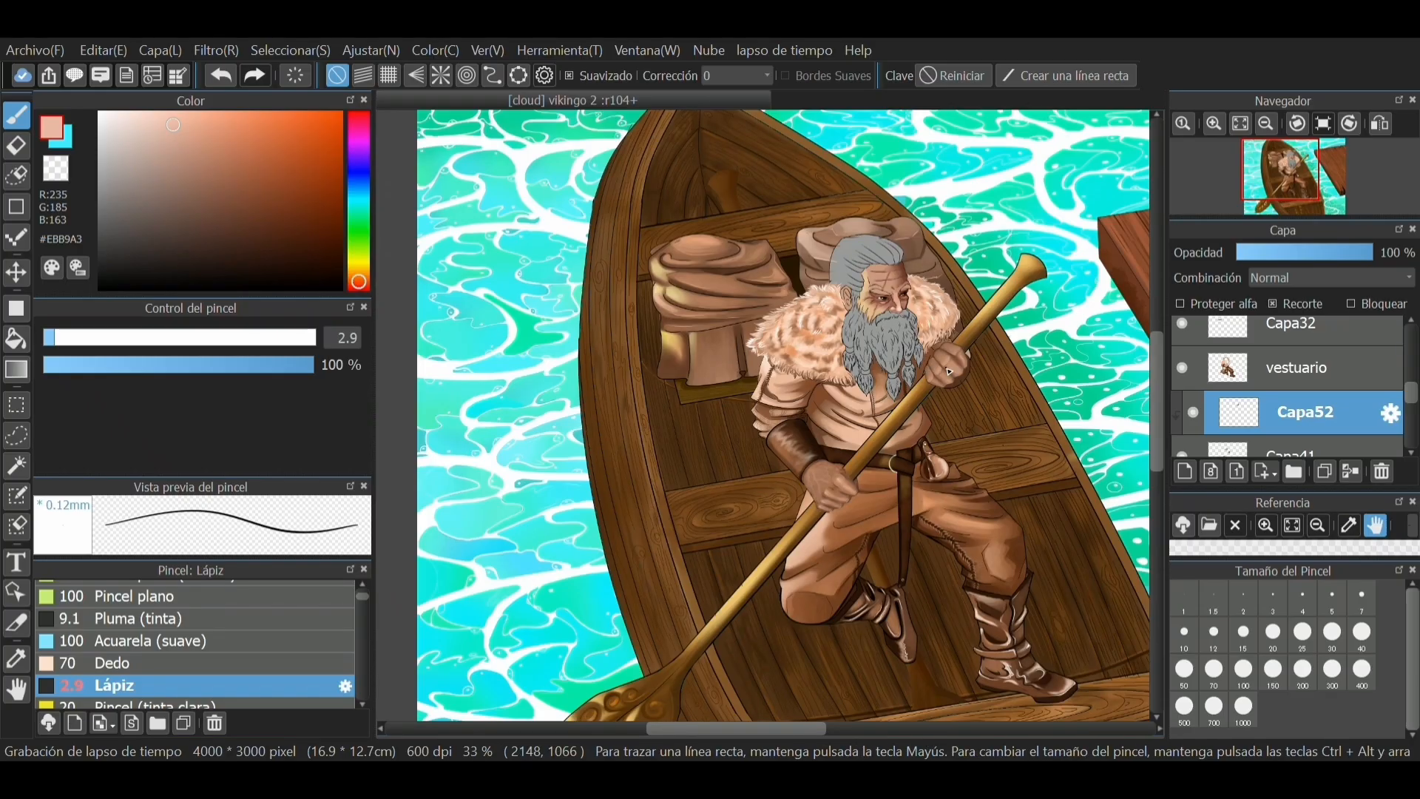
Retrace the frown wrinkles between the eyebrows with the Pluma (tinta) brush at size 2.7 in #6B4232
scroll(879, 235, "up", 6)
scroll(879, 243, "up", 4)
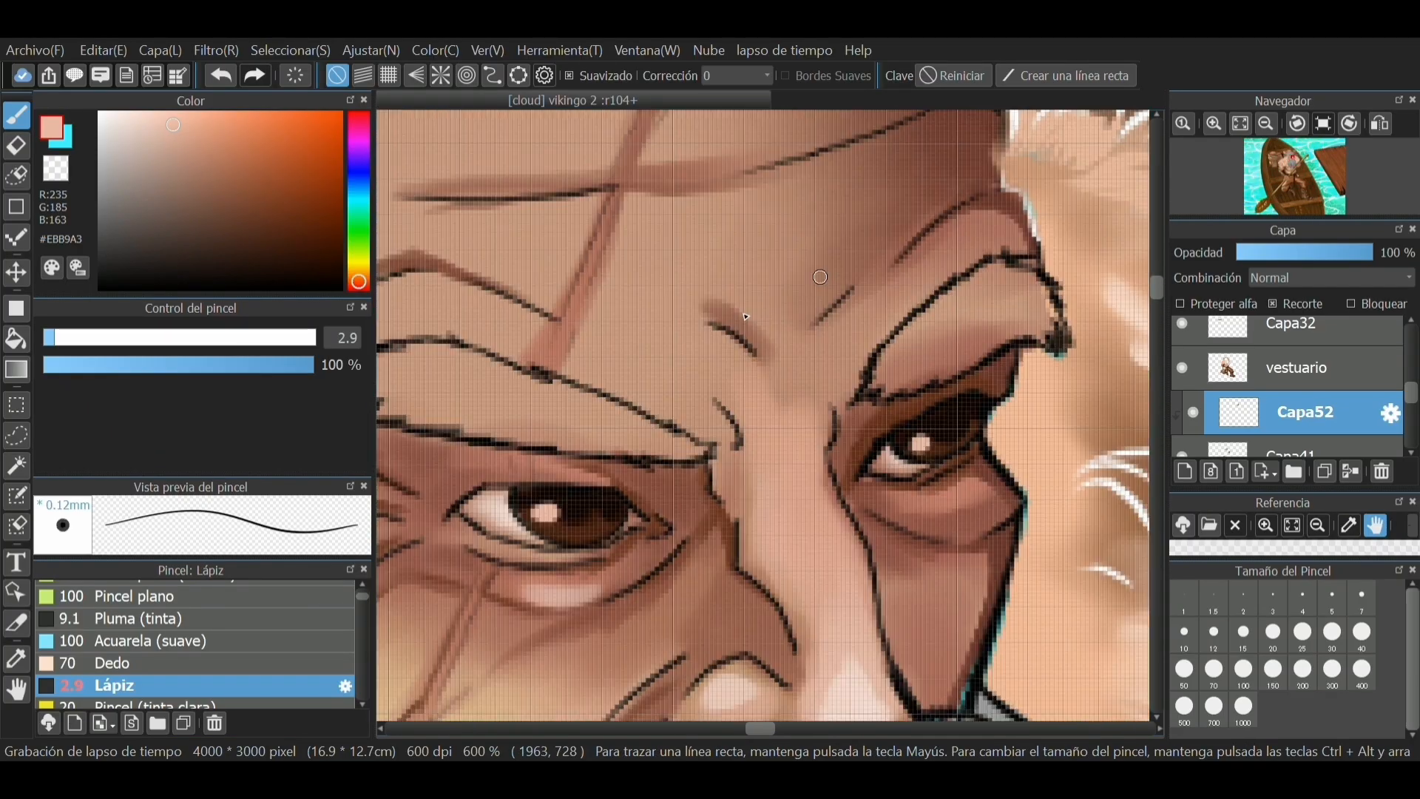
scroll(185, 644, "up", 1)
left_click(148, 664)
left_click_drag(87, 342, 46, 346)
scroll(677, 270, "up", 1)
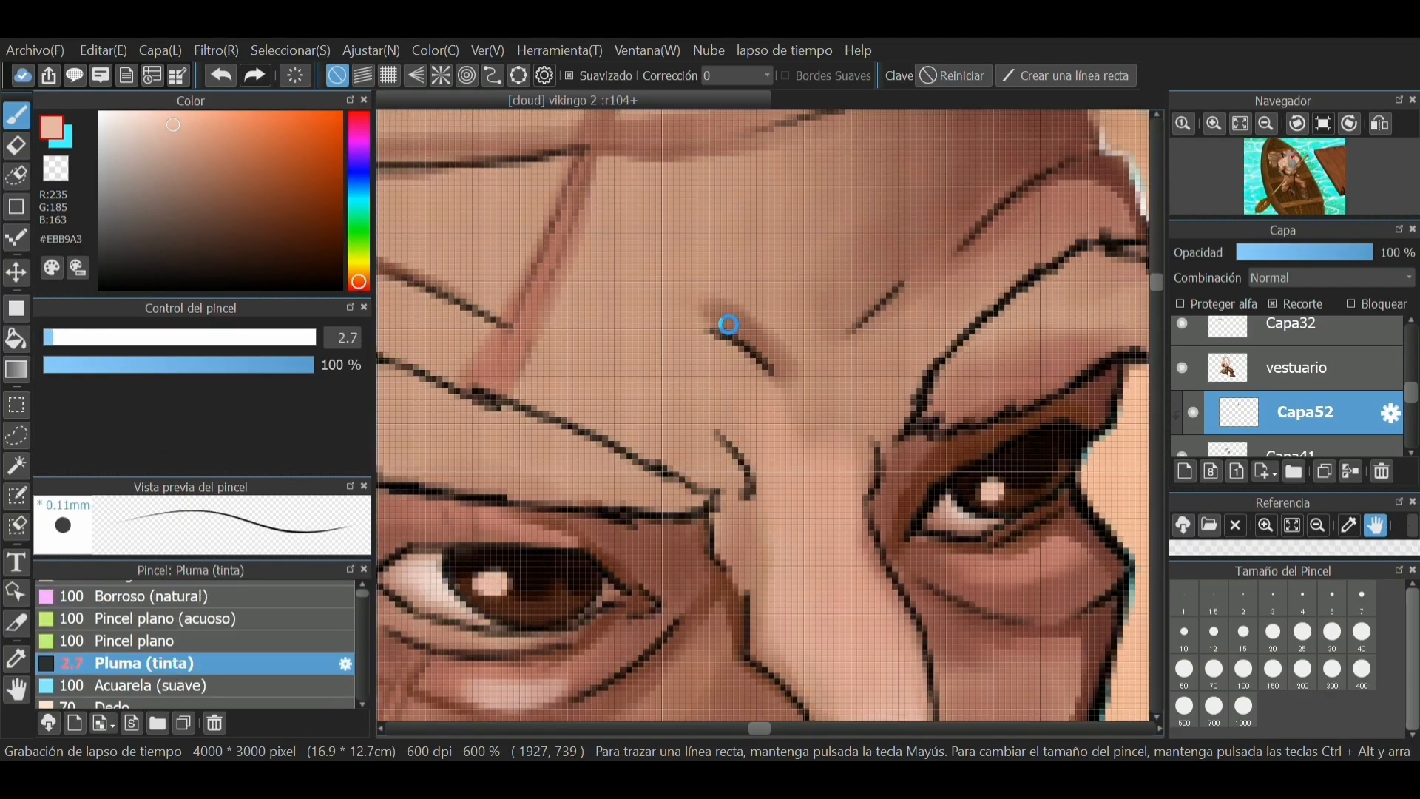
right_click(739, 337)
left_click_drag(832, 374, 882, 326)
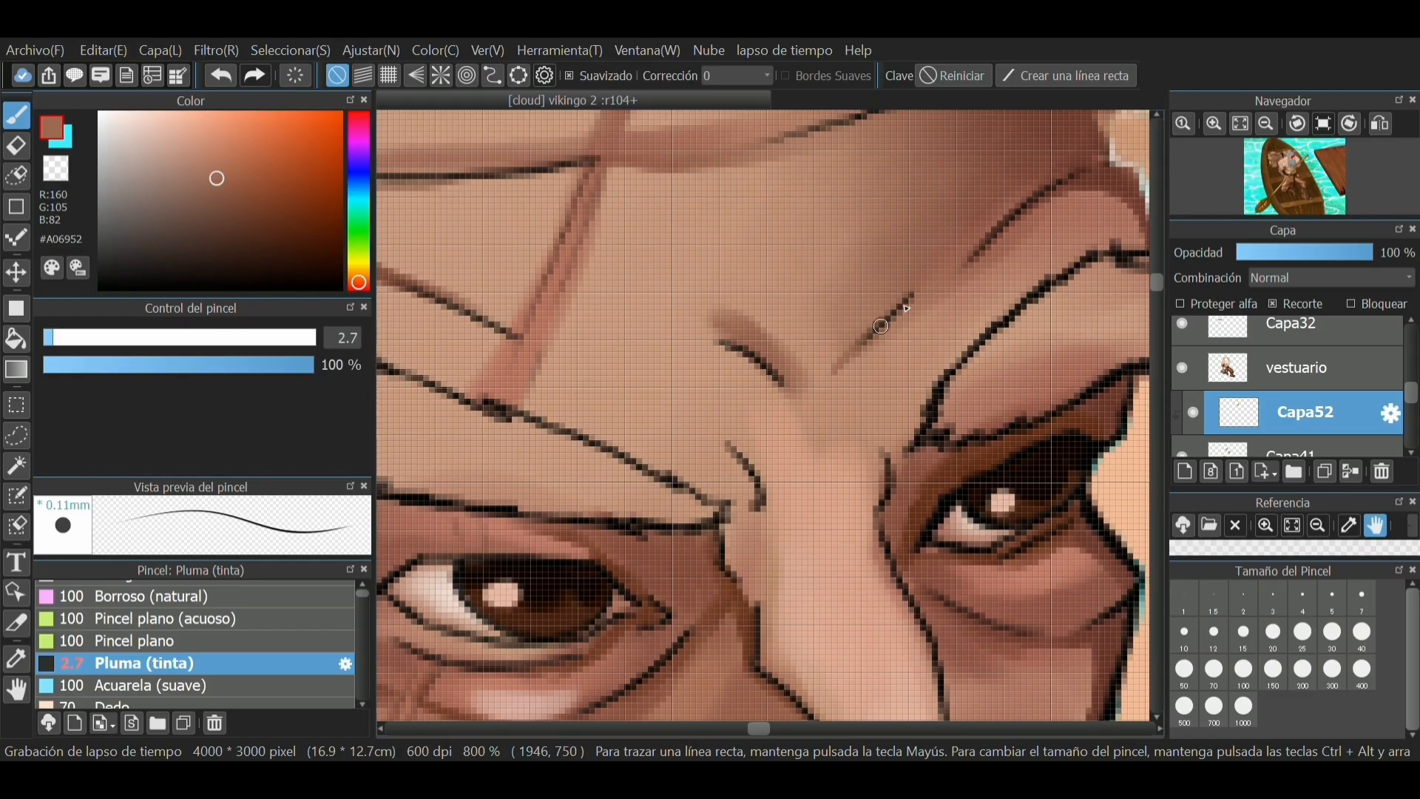
key("ctrl+z")
left_click(230, 217)
left_click_drag(842, 372, 983, 237)
mouse_move(785, 380)
left_mouse_down()
mouse_move(738, 334)
mouse_move(686, 307)
left_mouse_up()
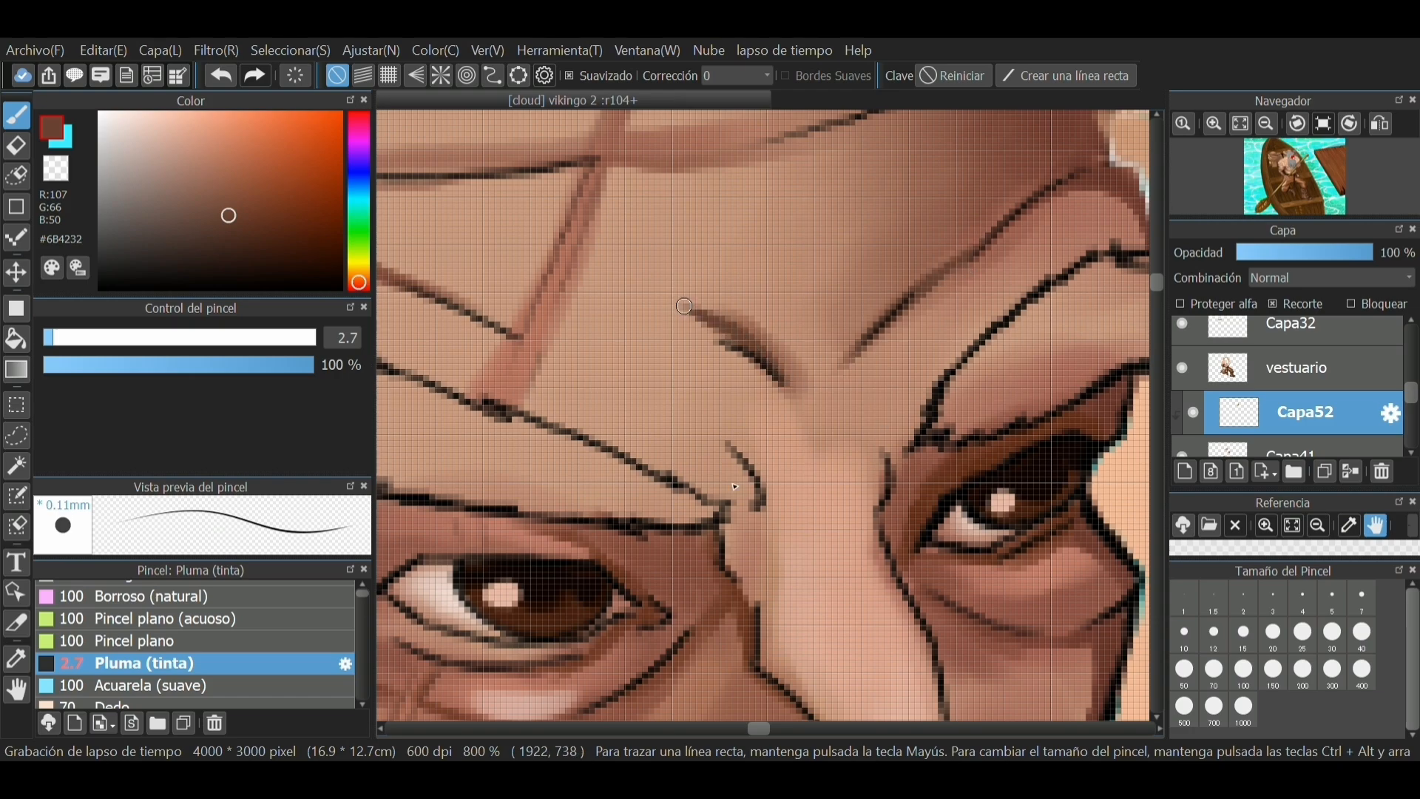
left_click_drag(725, 447, 760, 508)
Undo the last stroke and retrace the lower forehead wrinkle with the Pluma (tinta) brush at size 2.7 in #6B4232
scroll(694, 303, "down", 2)
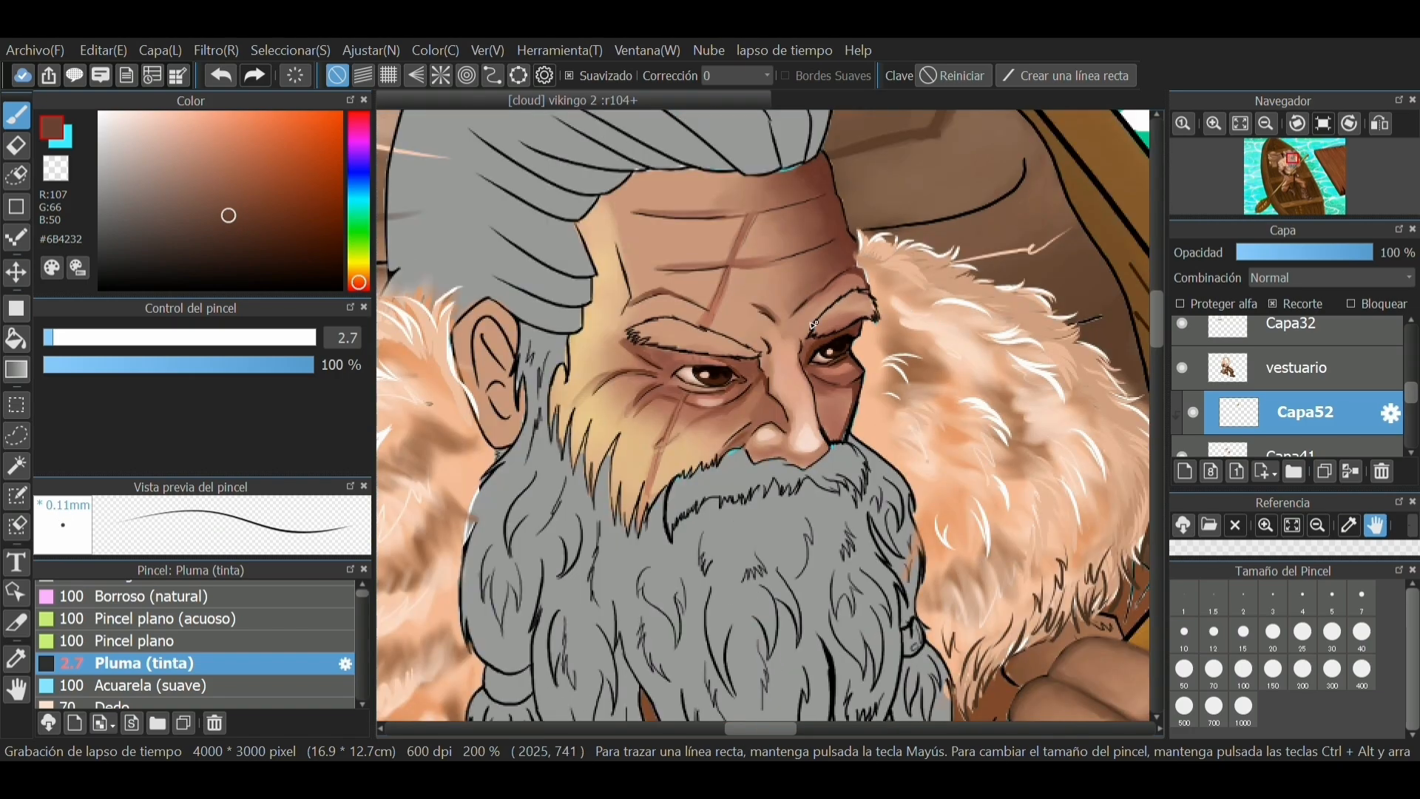
scroll(620, 295, "up", 1)
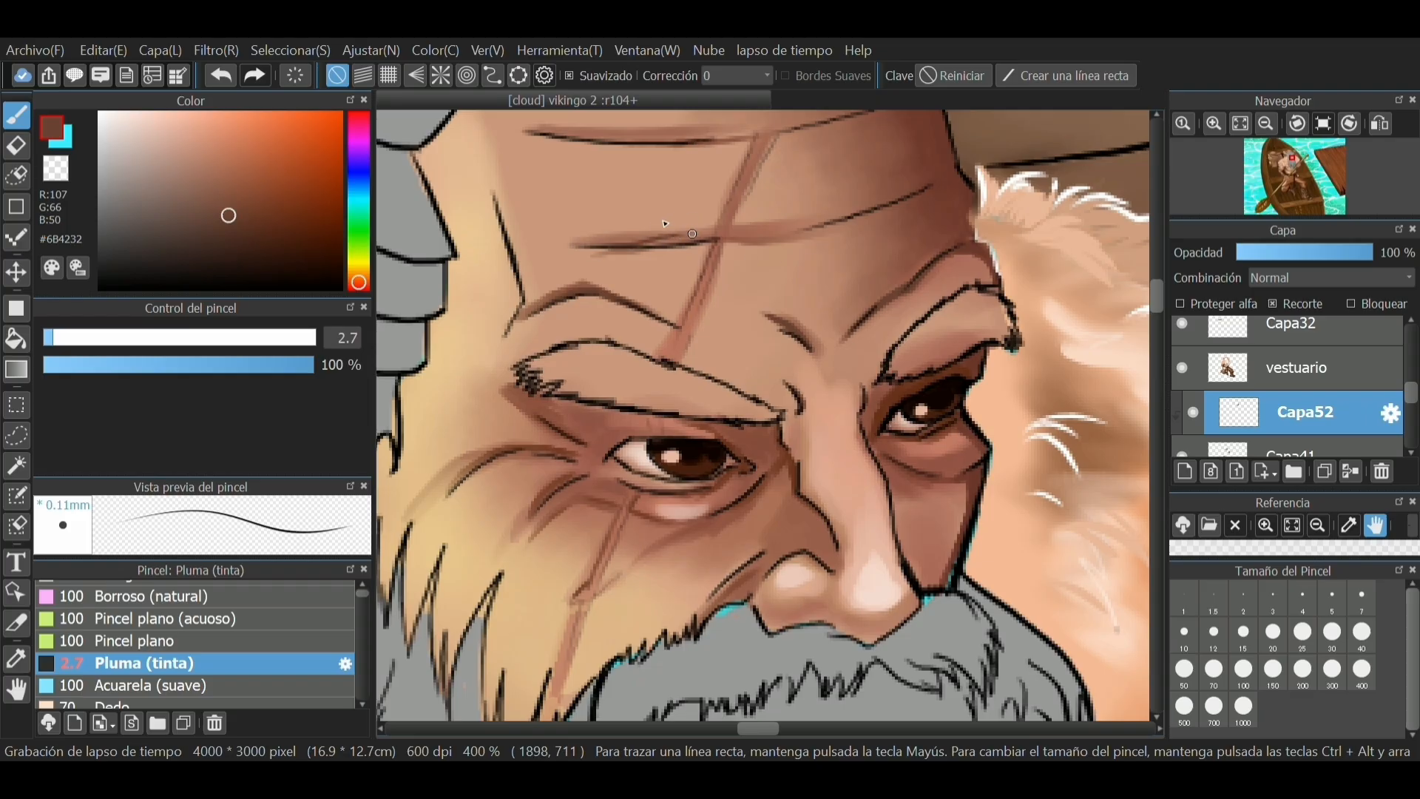
key("ctrl+z")
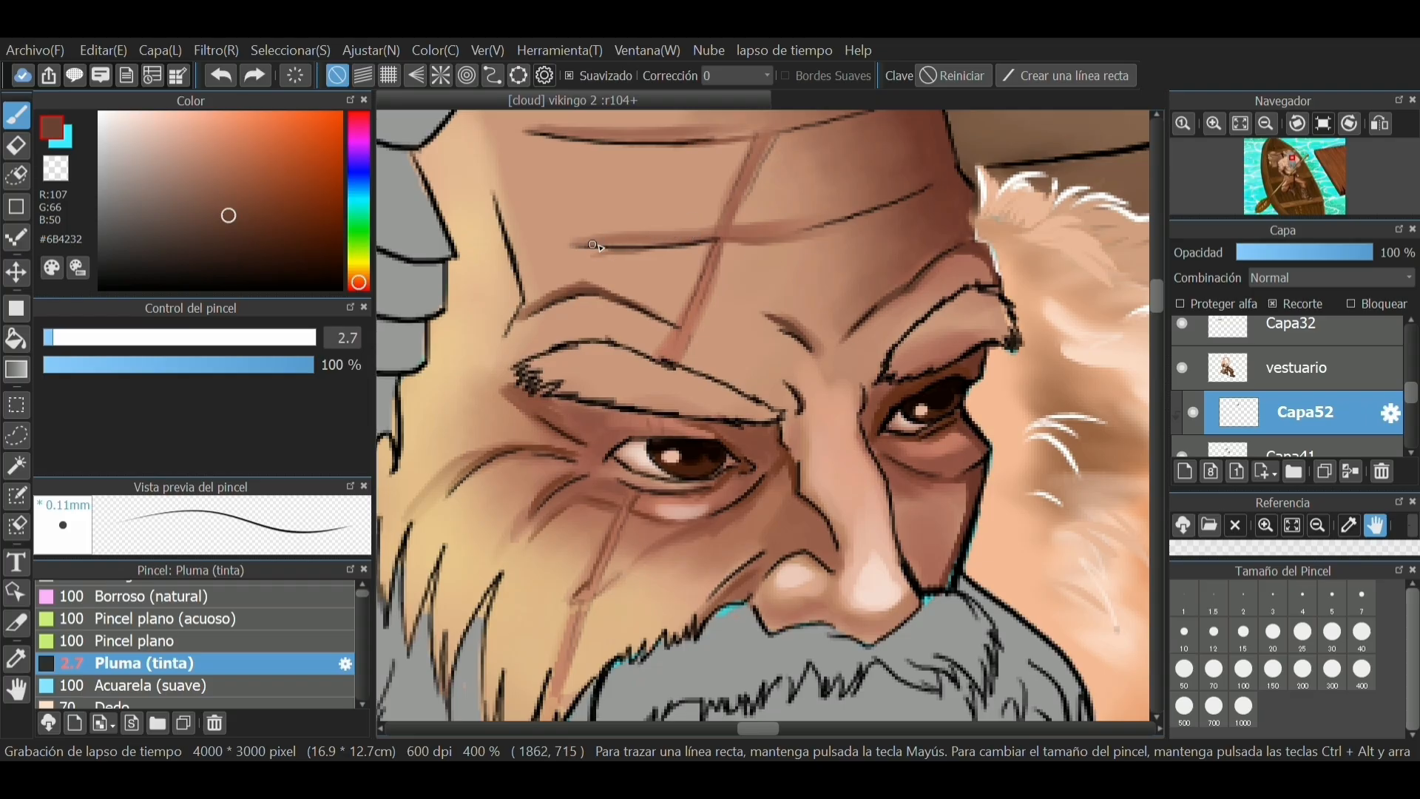
left_click_drag(594, 245, 602, 241)
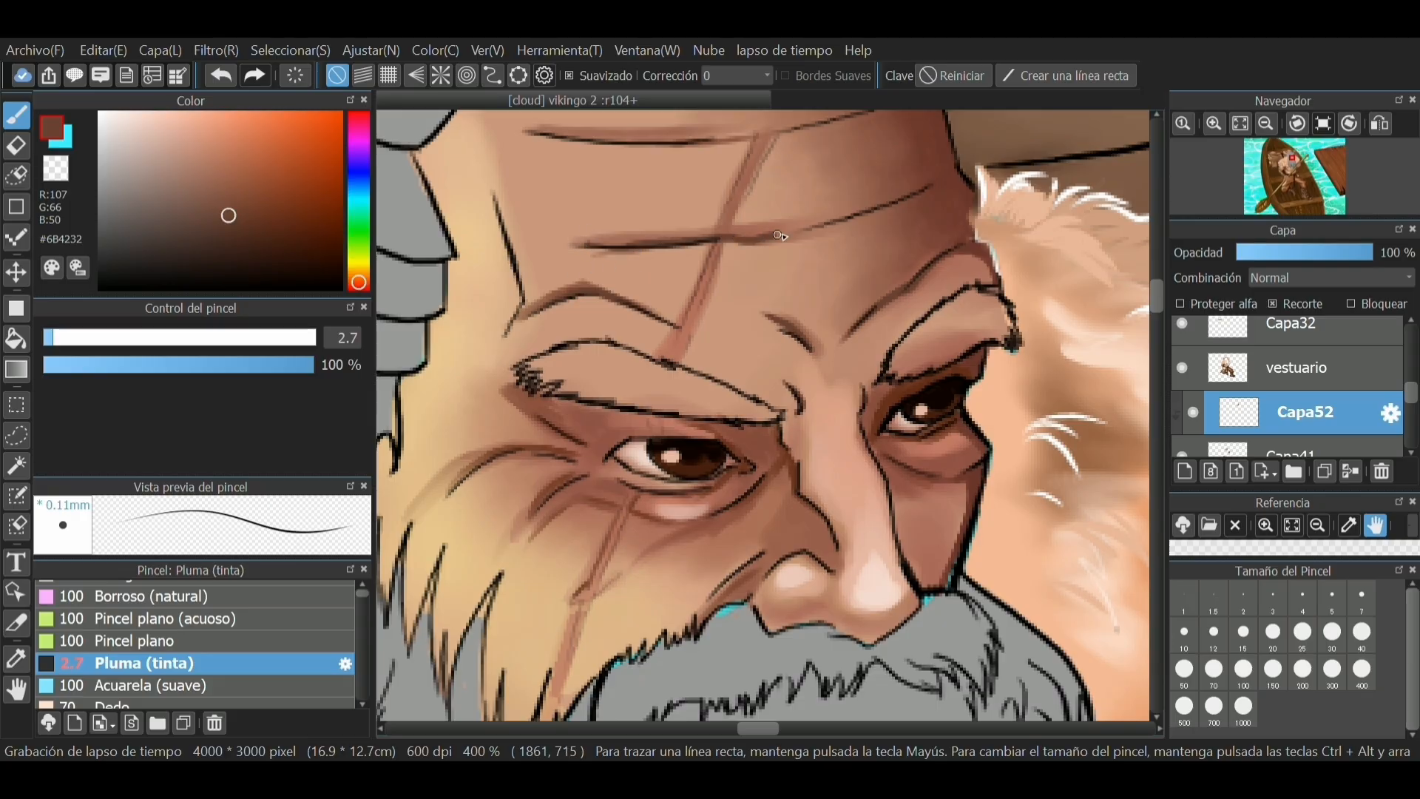
scroll(751, 381, "down", 4)
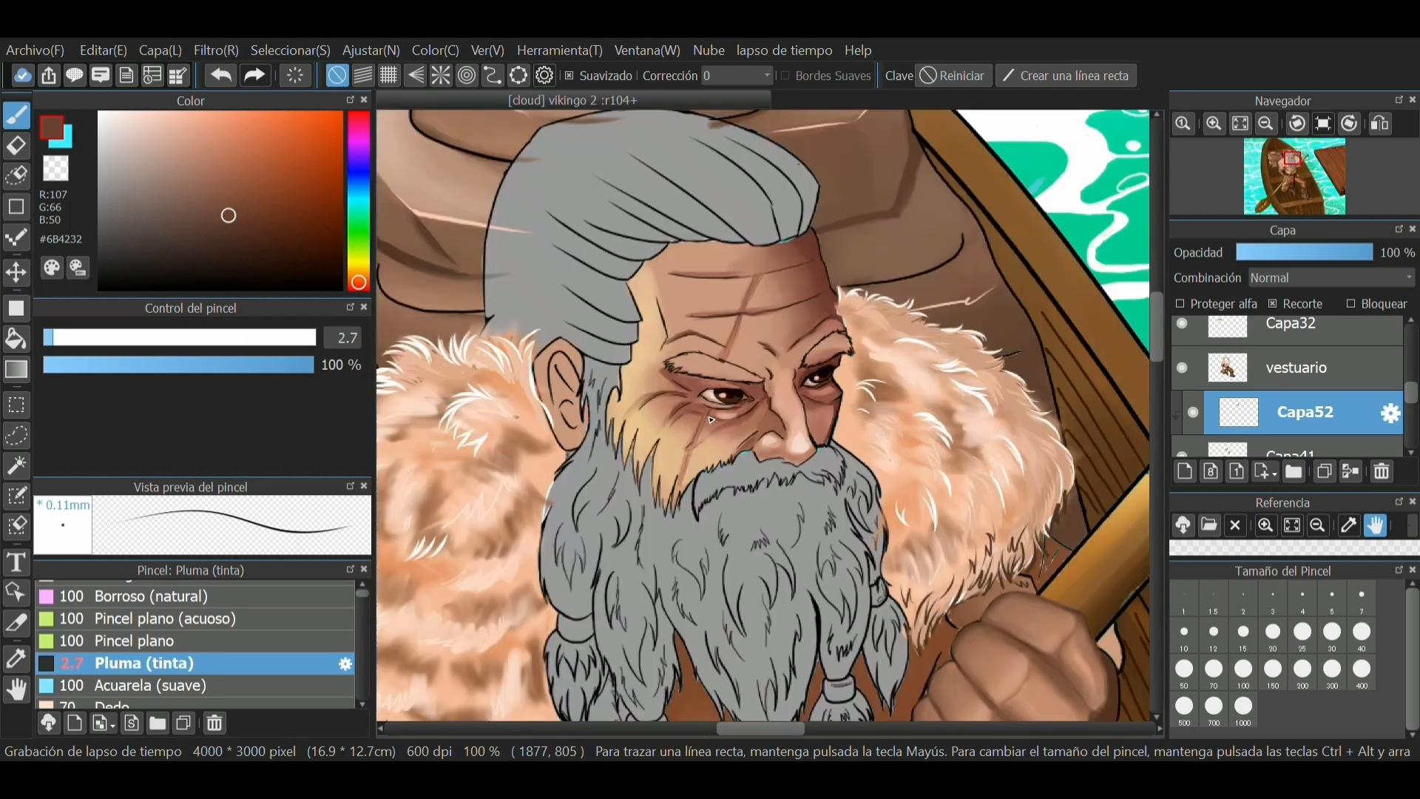
scroll(710, 419, "down", 3)
scroll(839, 330, "up", 5)
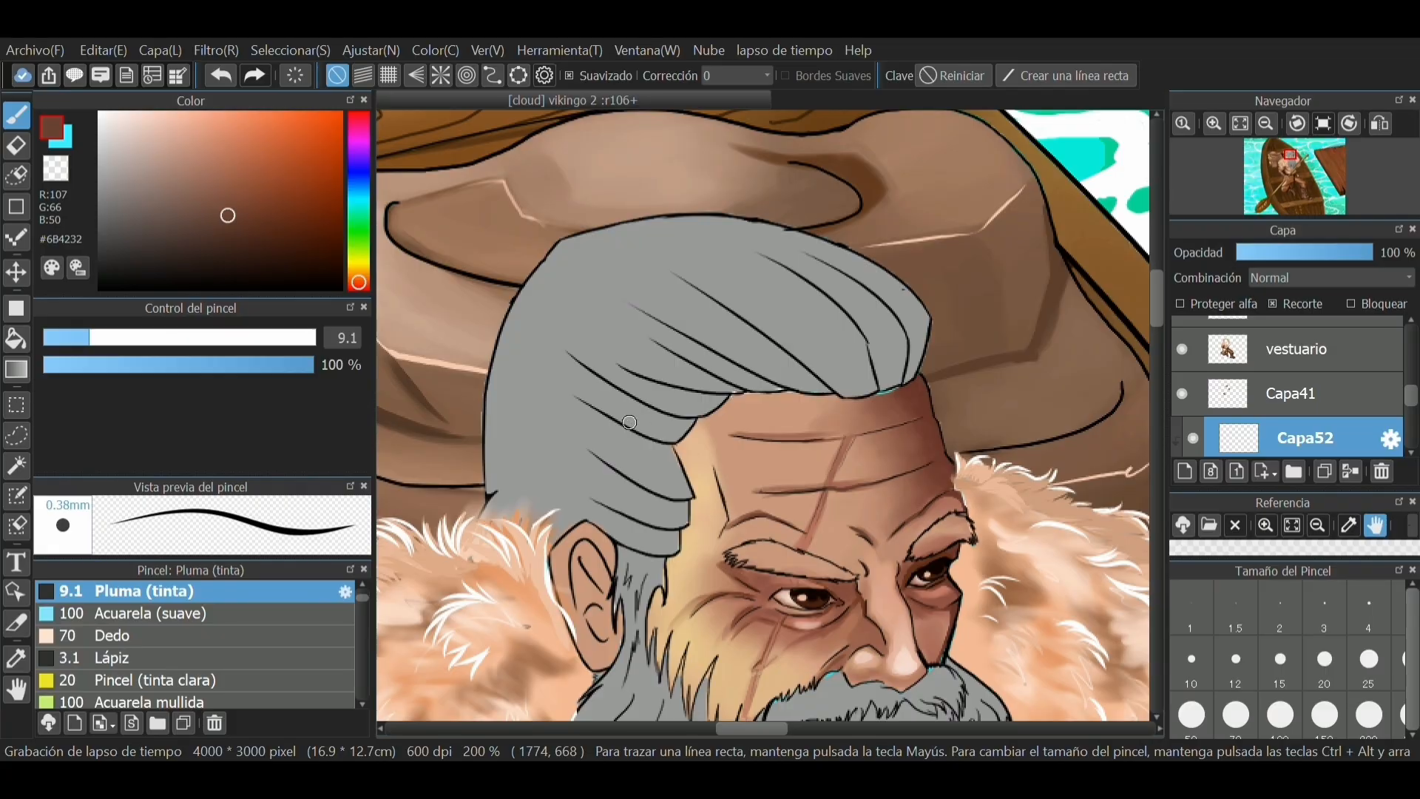
Paint dark #4A4949 shading across the top and back of the hair with Acuarela (suave) at size 22 and 8% opacity
left_click(199, 613)
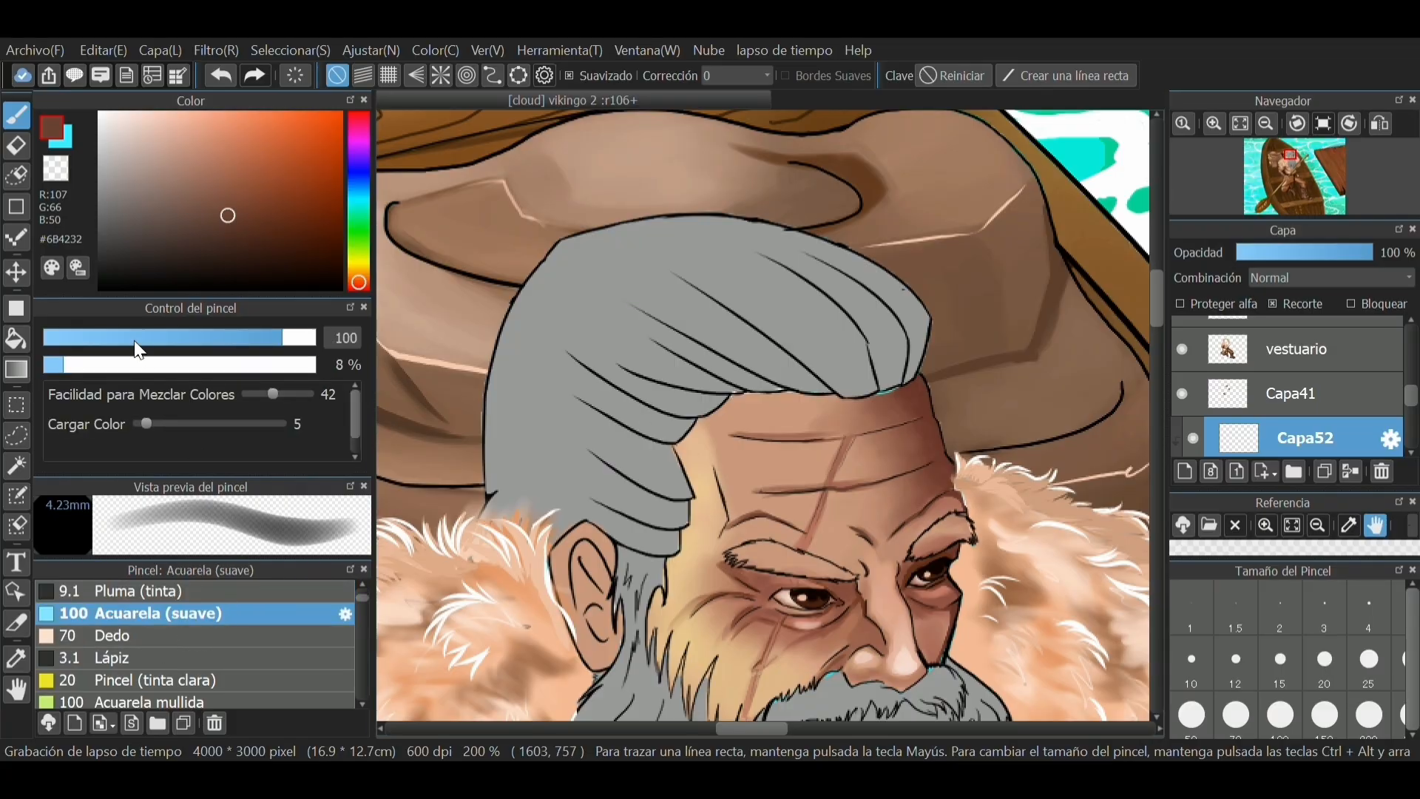
left_click(190, 338)
mouse_move(183, 328)
left_mouse_down()
mouse_move(135, 330)
mouse_move(163, 331)
left_mouse_up()
left_click(16, 658)
left_click(657, 300)
left_click(102, 238)
left_click(16, 115)
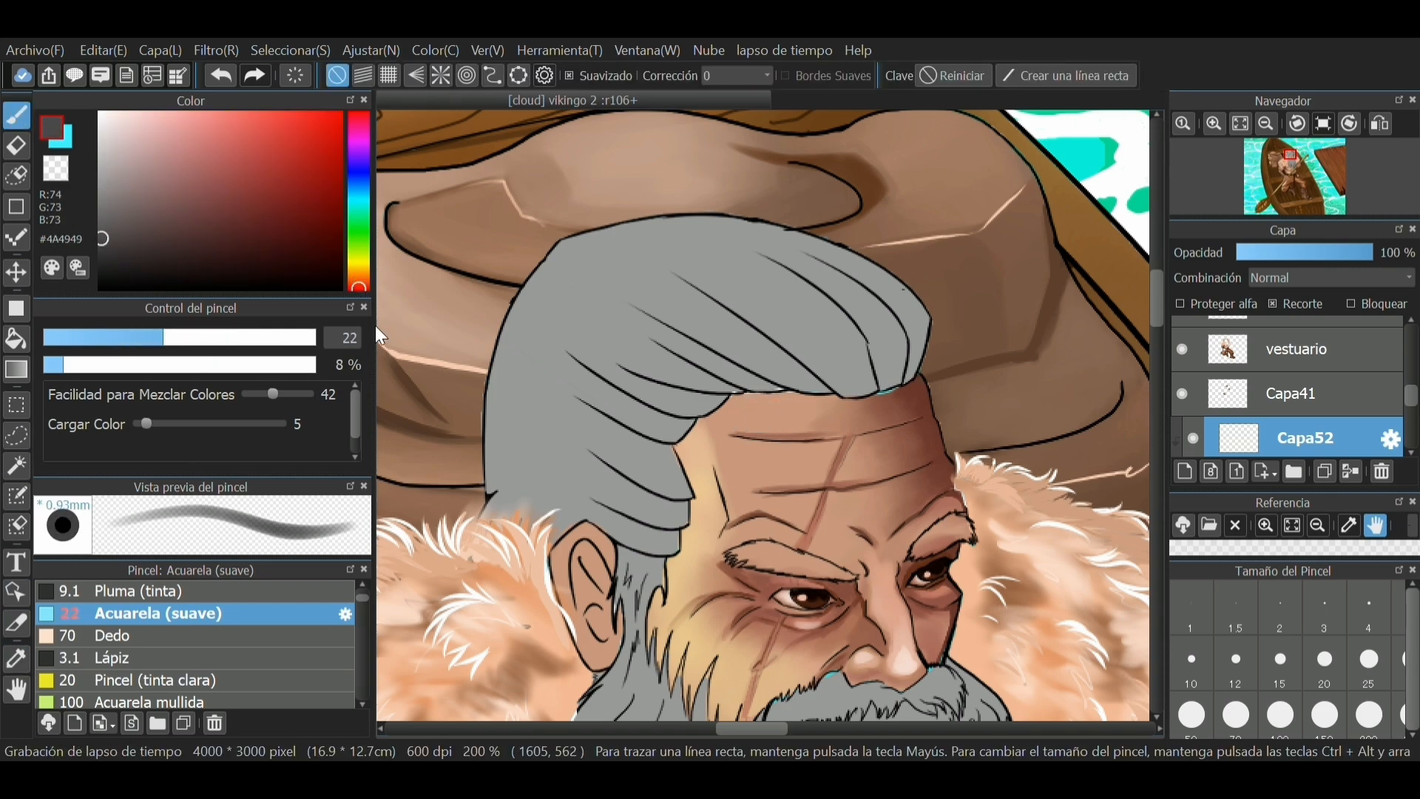
left_click_drag(851, 373, 810, 326)
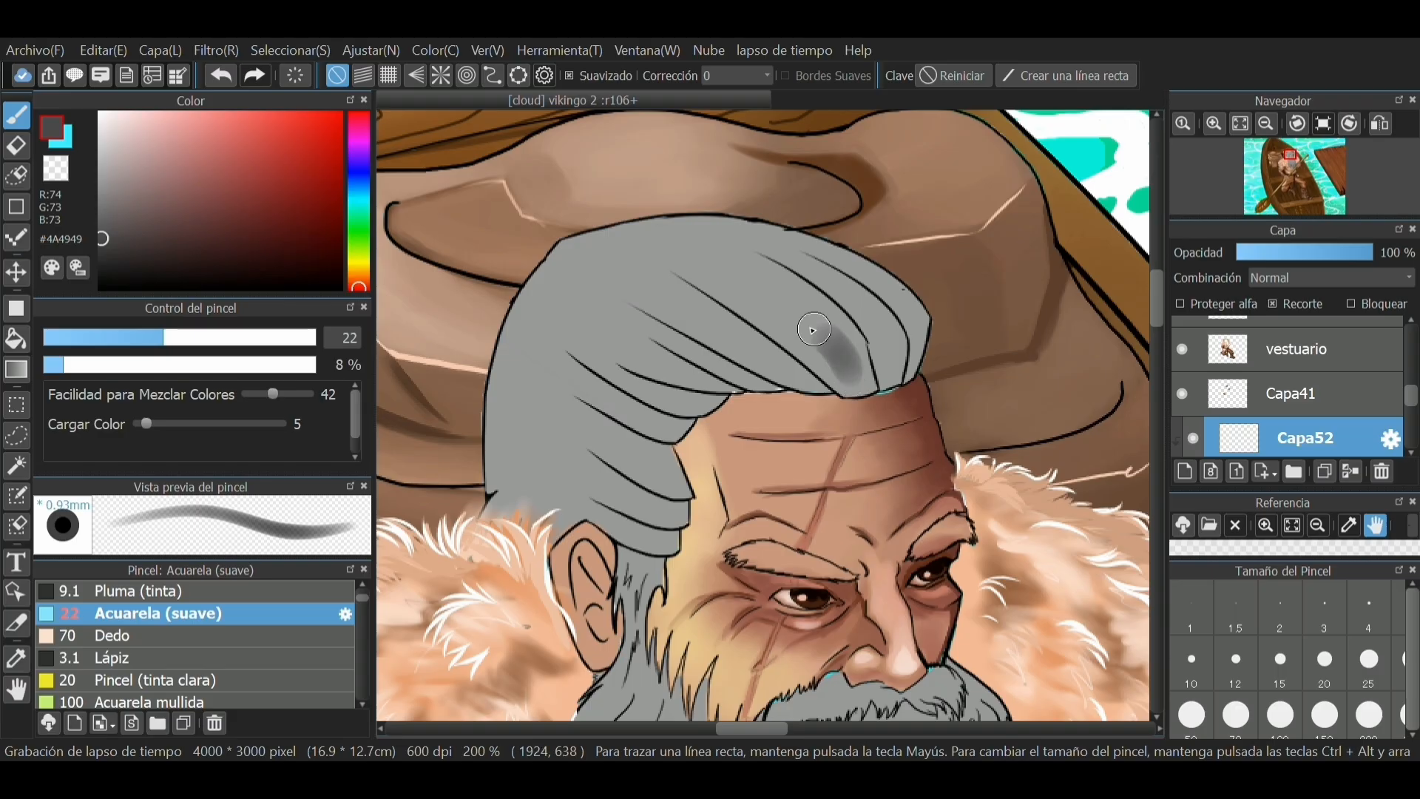
mouse_move(629, 235)
left_mouse_down()
mouse_move(744, 261)
mouse_move(621, 235)
left_mouse_up()
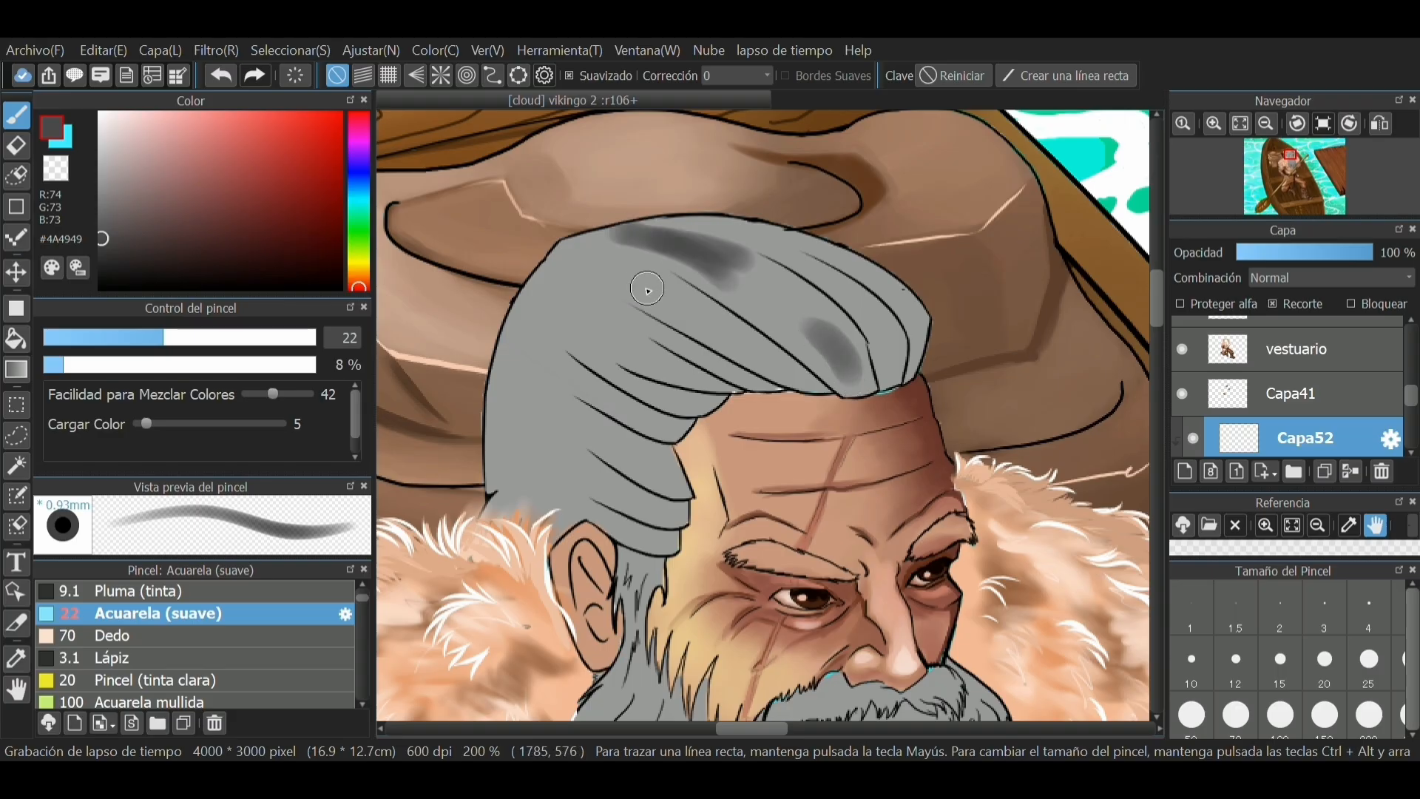
mouse_move(691, 314)
left_mouse_down()
mouse_move(580, 272)
mouse_move(626, 338)
mouse_move(598, 354)
mouse_move(543, 331)
mouse_move(619, 409)
mouse_move(525, 387)
mouse_move(614, 448)
mouse_move(550, 452)
mouse_move(625, 496)
mouse_move(558, 494)
mouse_move(654, 304)
mouse_move(731, 332)
mouse_move(628, 264)
mouse_move(774, 300)
mouse_move(729, 251)
mouse_move(835, 286)
mouse_move(777, 243)
mouse_move(874, 281)
left_mouse_up()
Paint #CFCFCF light around the hair's dark areas with Acuarela (suave), raising Cargar Color to 30 and opacity to 30%
left_click(101, 144)
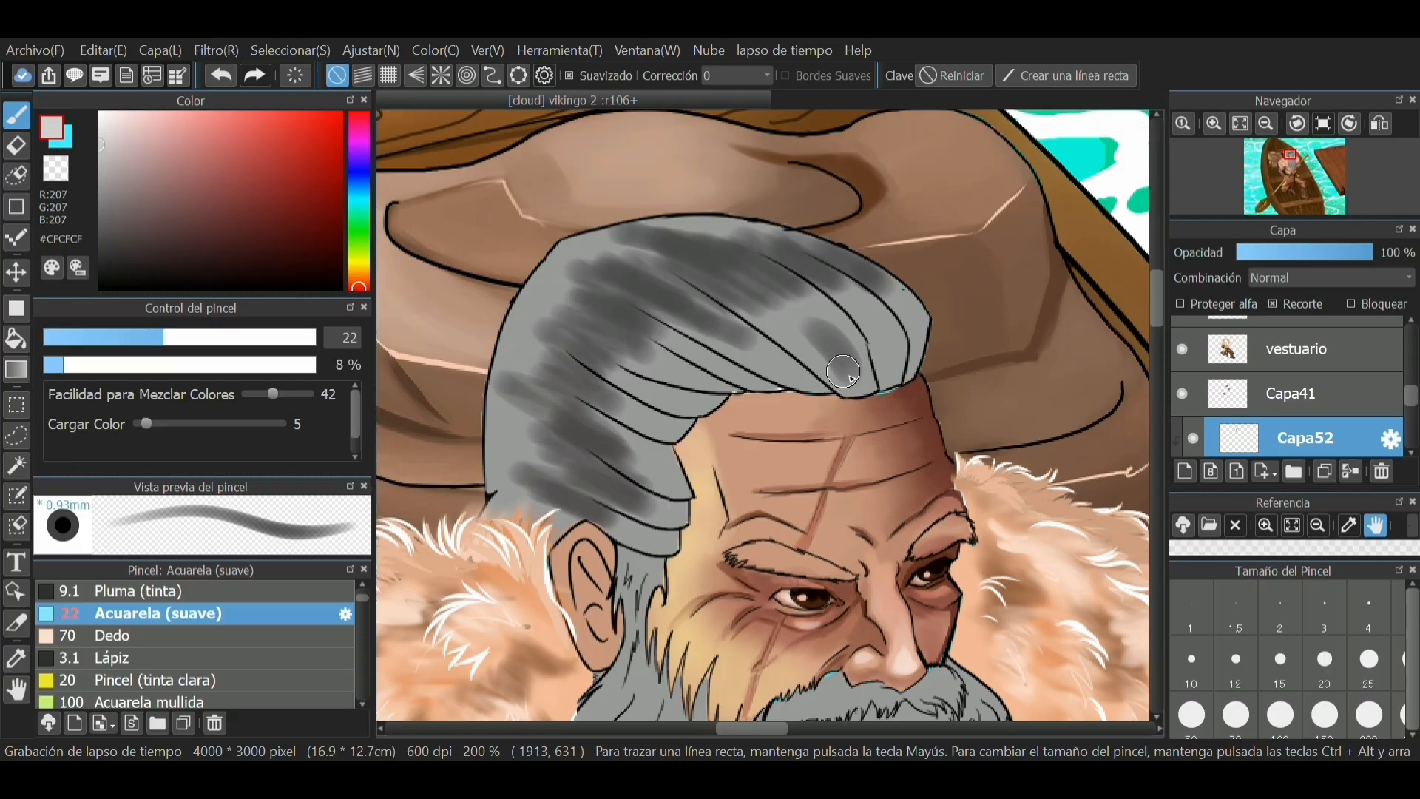
mouse_move(829, 361)
left_mouse_down()
mouse_move(811, 304)
mouse_move(859, 359)
mouse_move(881, 333)
left_mouse_up()
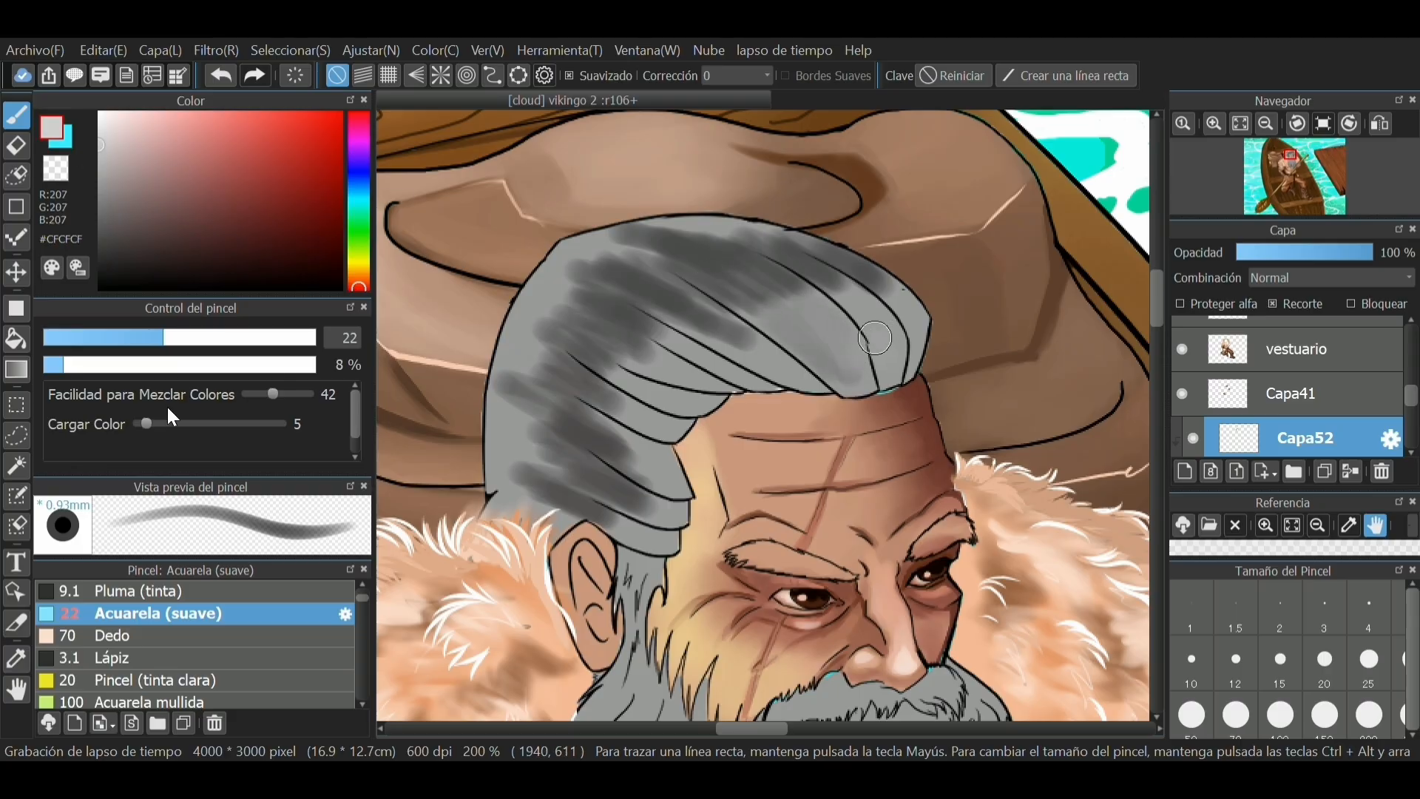
left_click_drag(146, 424, 182, 424)
left_click(126, 365)
mouse_move(785, 361)
left_mouse_down()
mouse_move(830, 353)
mouse_move(793, 325)
mouse_move(845, 358)
mouse_move(822, 314)
mouse_move(844, 308)
mouse_move(874, 321)
mouse_move(890, 307)
mouse_move(913, 325)
mouse_move(727, 335)
mouse_move(779, 371)
mouse_move(706, 361)
mouse_move(645, 378)
mouse_move(690, 399)
mouse_move(629, 390)
mouse_move(636, 473)
mouse_move(622, 491)
mouse_move(660, 530)
mouse_move(648, 544)
mouse_move(546, 489)
mouse_move(483, 477)
mouse_move(494, 489)
mouse_move(485, 441)
mouse_move(507, 306)
mouse_move(558, 339)
mouse_move(532, 286)
mouse_move(563, 318)
mouse_move(579, 283)
mouse_move(693, 228)
mouse_move(832, 237)
left_mouse_up()
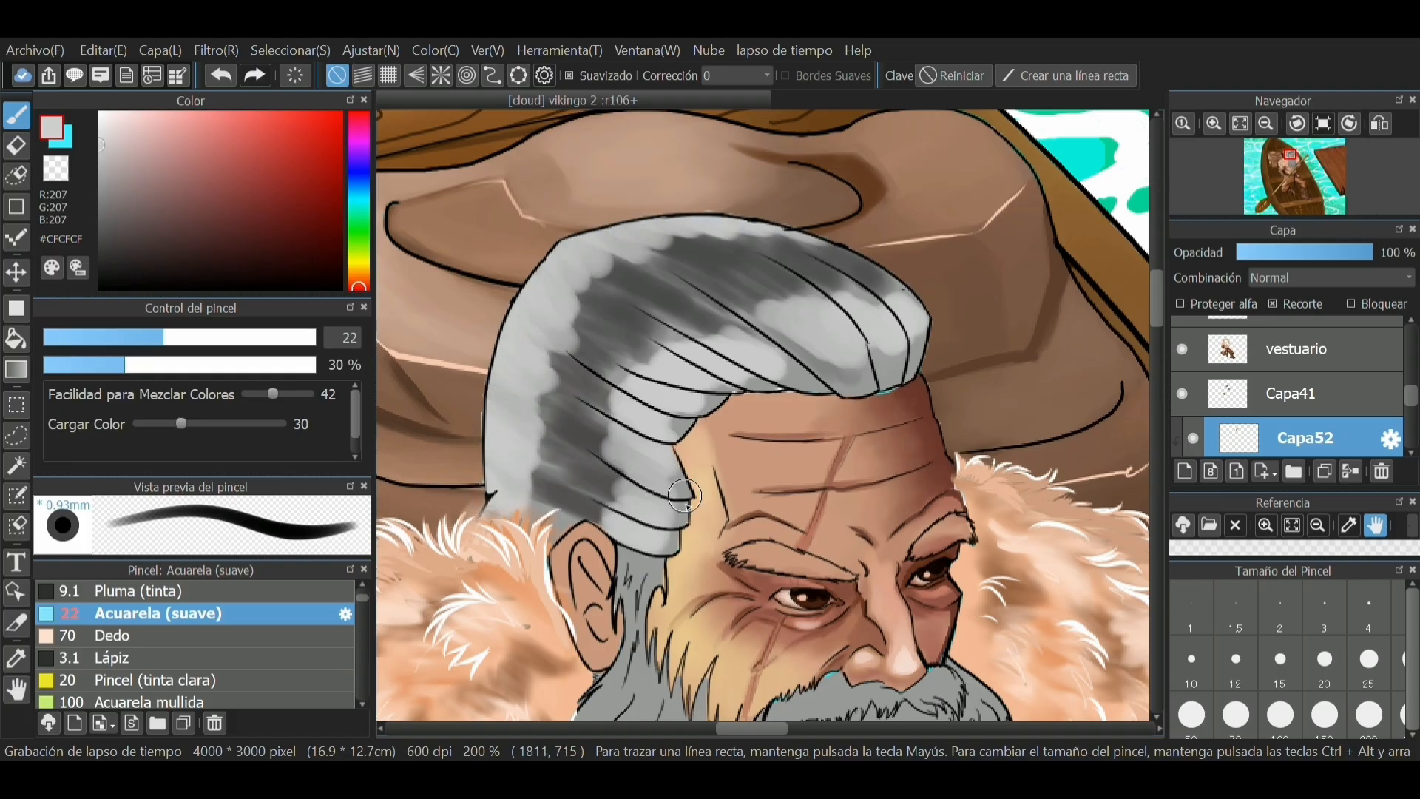
Smudge the light and dark tones along the top of the hair with the Dedo brush at size 44 and 34% opacity
left_click(149, 636)
left_click_drag(227, 340, 236, 336)
mouse_move(520, 311)
left_mouse_down()
mouse_move(584, 255)
mouse_move(665, 226)
mouse_move(680, 235)
left_mouse_up()
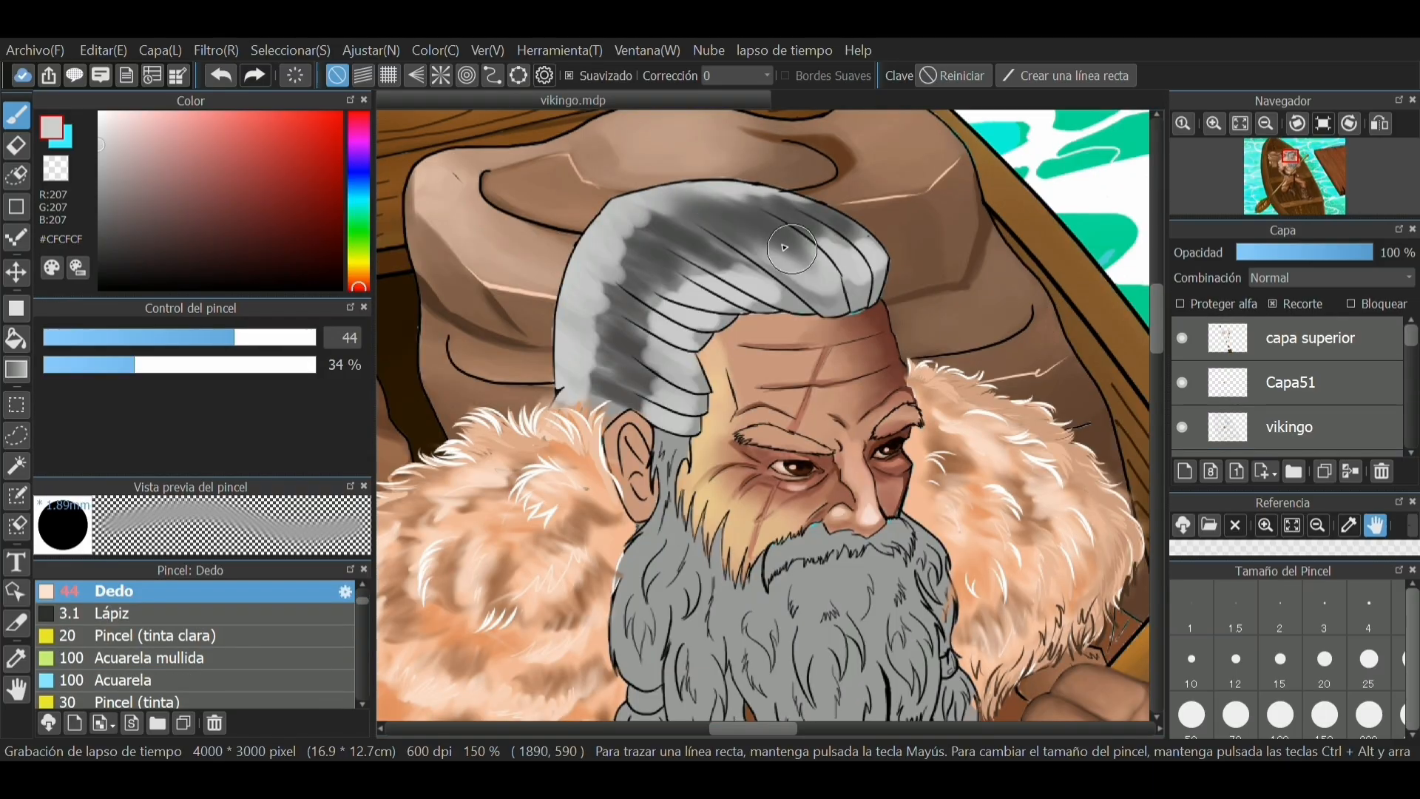
mouse_move(791, 249)
left_mouse_down()
mouse_move(852, 299)
mouse_move(635, 187)
left_mouse_up()
mouse_move(731, 220)
left_mouse_down()
mouse_move(612, 185)
mouse_move(729, 198)
mouse_move(769, 187)
mouse_move(841, 242)
mouse_move(645, 162)
left_mouse_up()
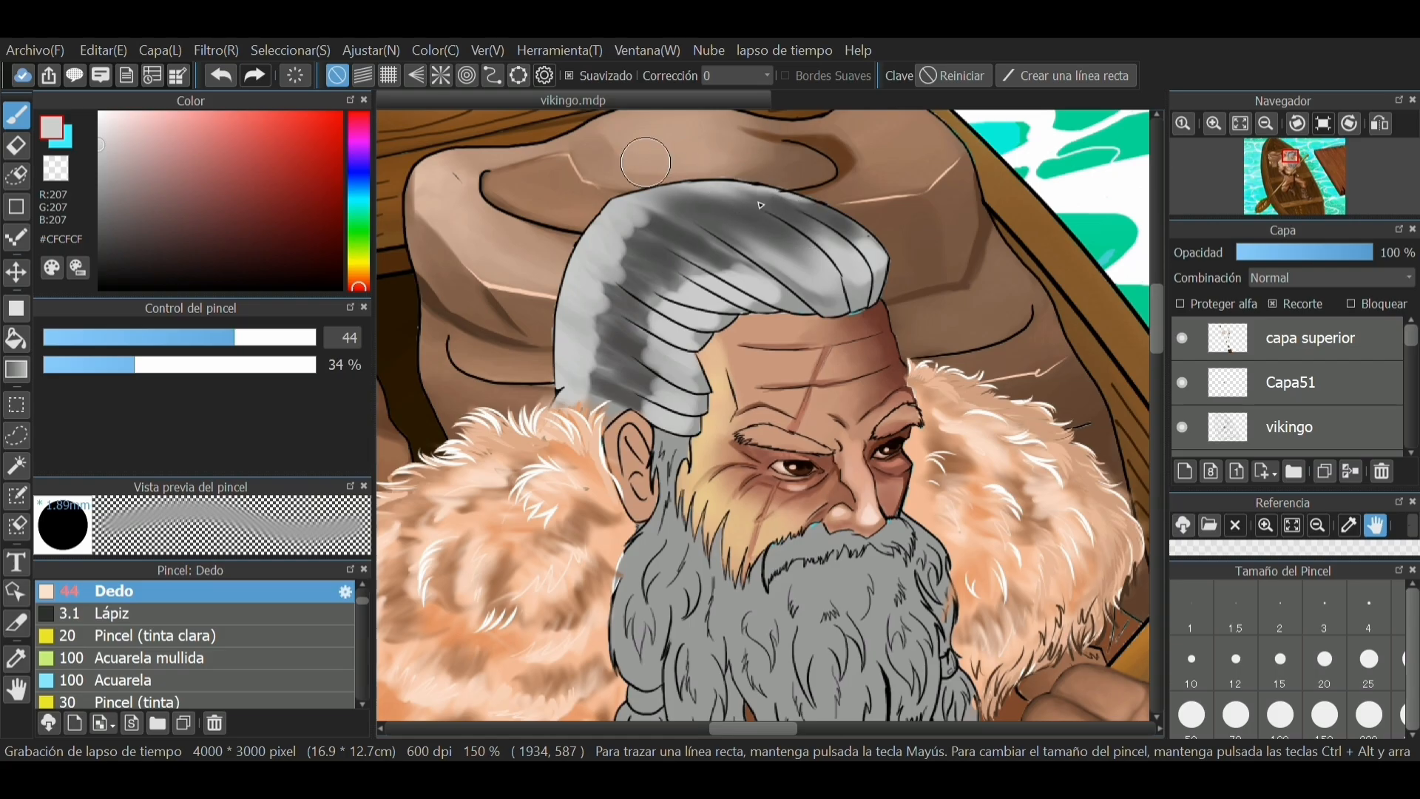
mouse_move(842, 231)
left_mouse_down()
mouse_move(884, 273)
mouse_move(865, 242)
mouse_move(743, 169)
mouse_move(830, 205)
mouse_move(886, 283)
left_mouse_up()
Blend the hair's front and side tones with Dedo at size 35, finishing the side locks at size 24 and 48% opacity
left_click_drag(235, 339, 209, 339)
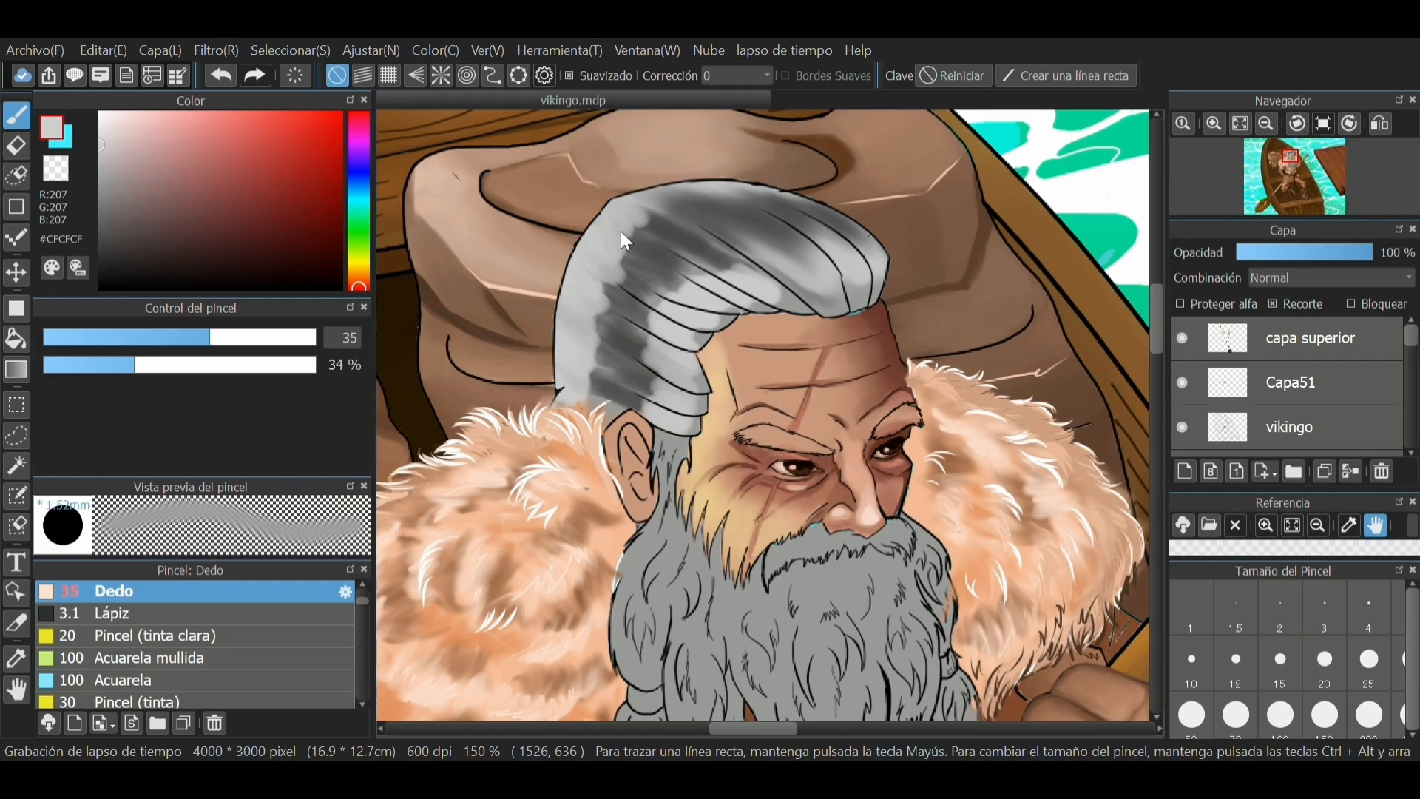
mouse_move(791, 274)
left_mouse_down()
mouse_move(747, 246)
mouse_move(769, 290)
mouse_move(590, 196)
mouse_move(787, 296)
mouse_move(662, 252)
mouse_move(646, 232)
mouse_move(683, 249)
mouse_move(602, 209)
mouse_move(688, 252)
mouse_move(696, 241)
mouse_move(758, 292)
mouse_move(719, 283)
mouse_move(720, 308)
mouse_move(566, 223)
mouse_move(567, 209)
mouse_move(679, 281)
mouse_move(657, 261)
mouse_move(651, 279)
mouse_move(749, 313)
mouse_move(600, 281)
mouse_move(719, 365)
mouse_move(558, 259)
mouse_move(696, 339)
mouse_move(708, 385)
mouse_move(699, 353)
left_mouse_up()
left_click(178, 337)
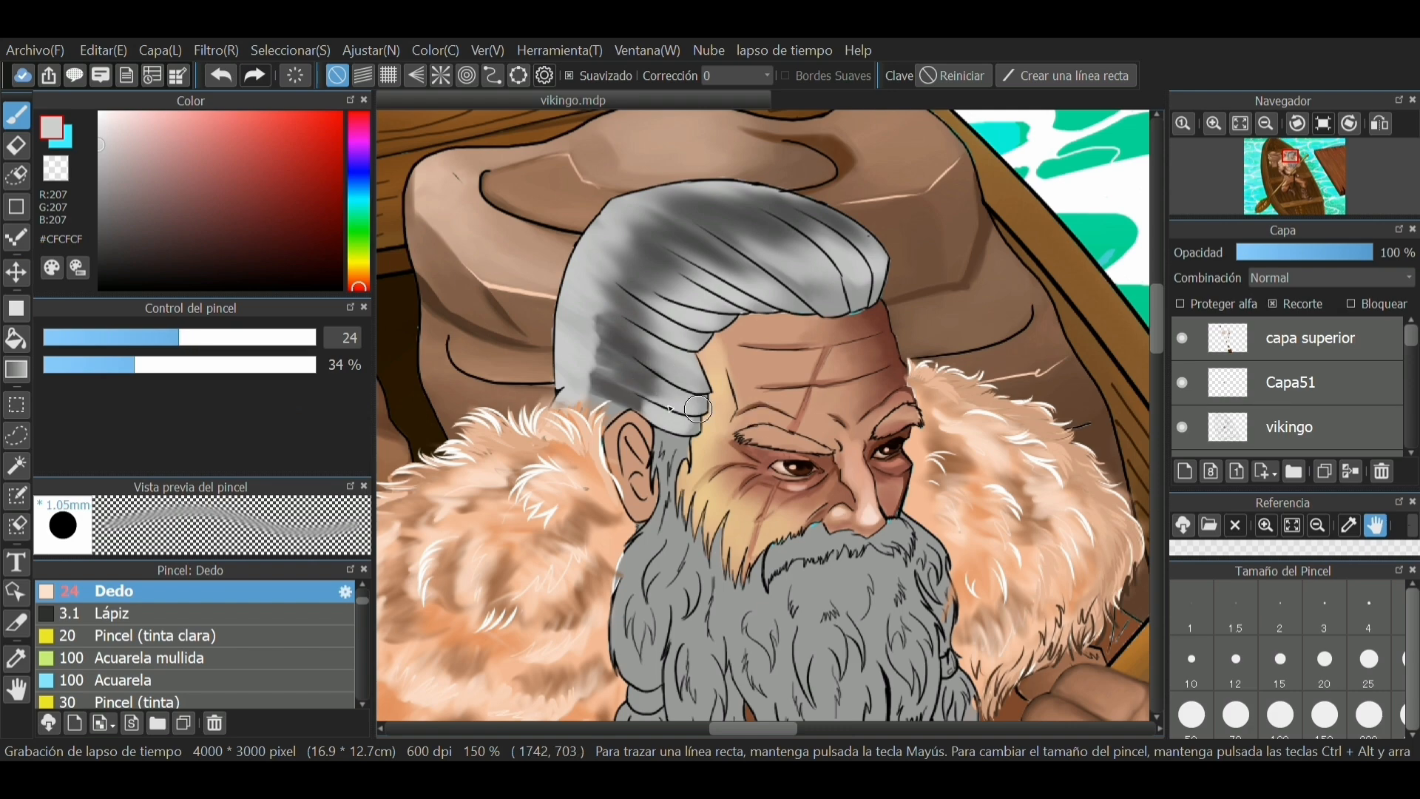
left_click(175, 365)
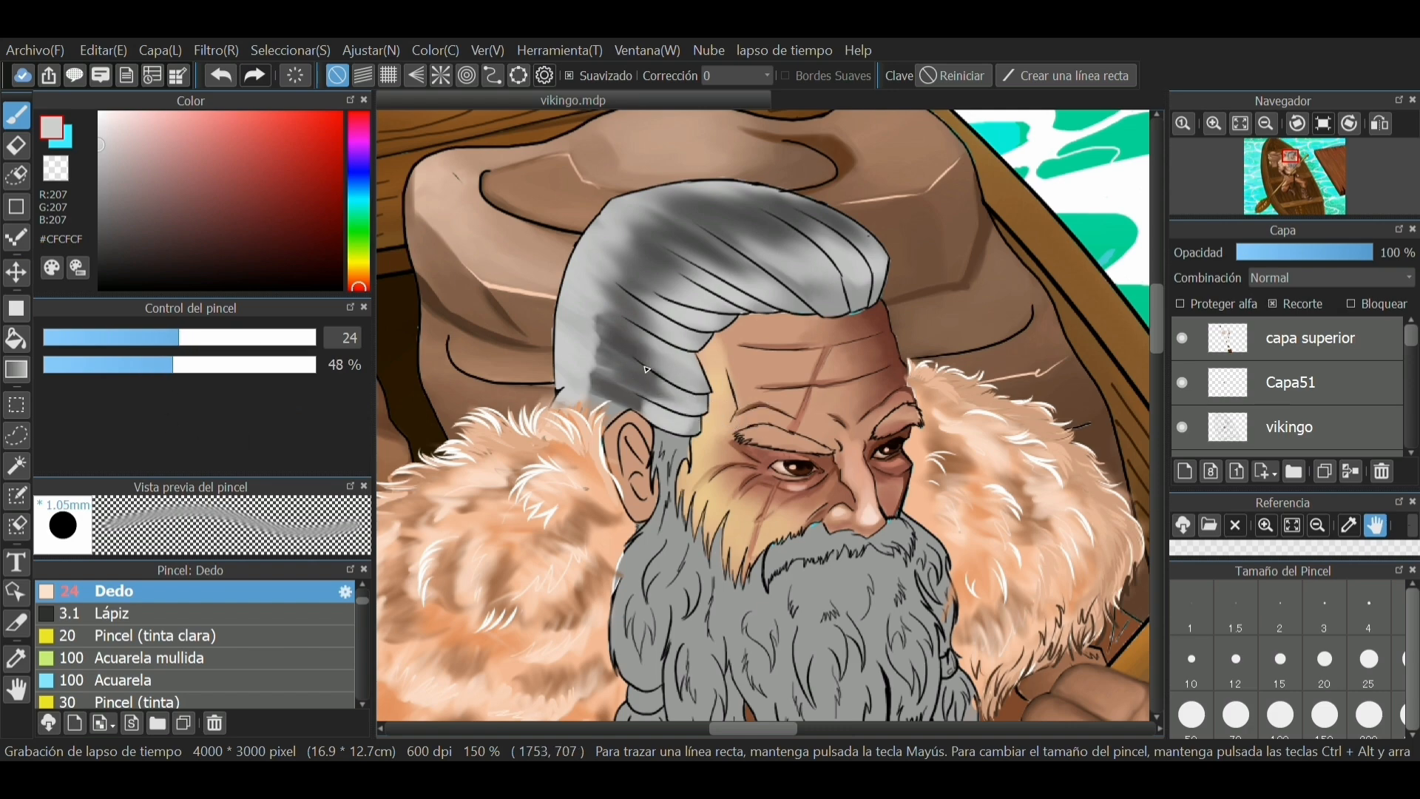
mouse_move(637, 349)
left_mouse_down()
mouse_move(694, 385)
mouse_move(655, 409)
mouse_move(711, 433)
mouse_move(614, 392)
mouse_move(714, 432)
mouse_move(573, 364)
mouse_move(585, 378)
mouse_move(563, 345)
mouse_move(614, 363)
mouse_move(588, 326)
left_mouse_up()
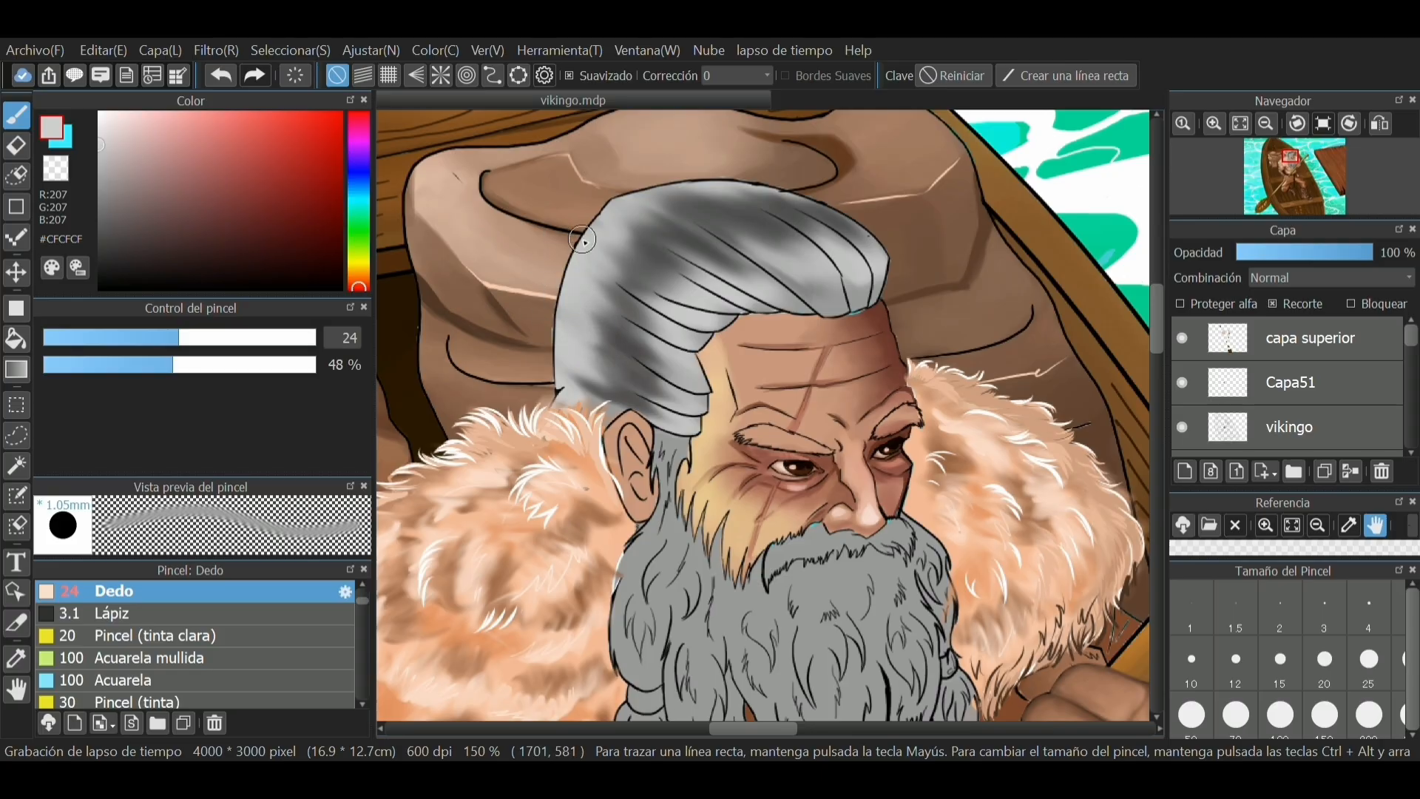
Add #4A4949 bands with Lápiz at 100% opacity, along the hair's back contour at size 16 and across the front locks at size 11.9
left_click(148, 613)
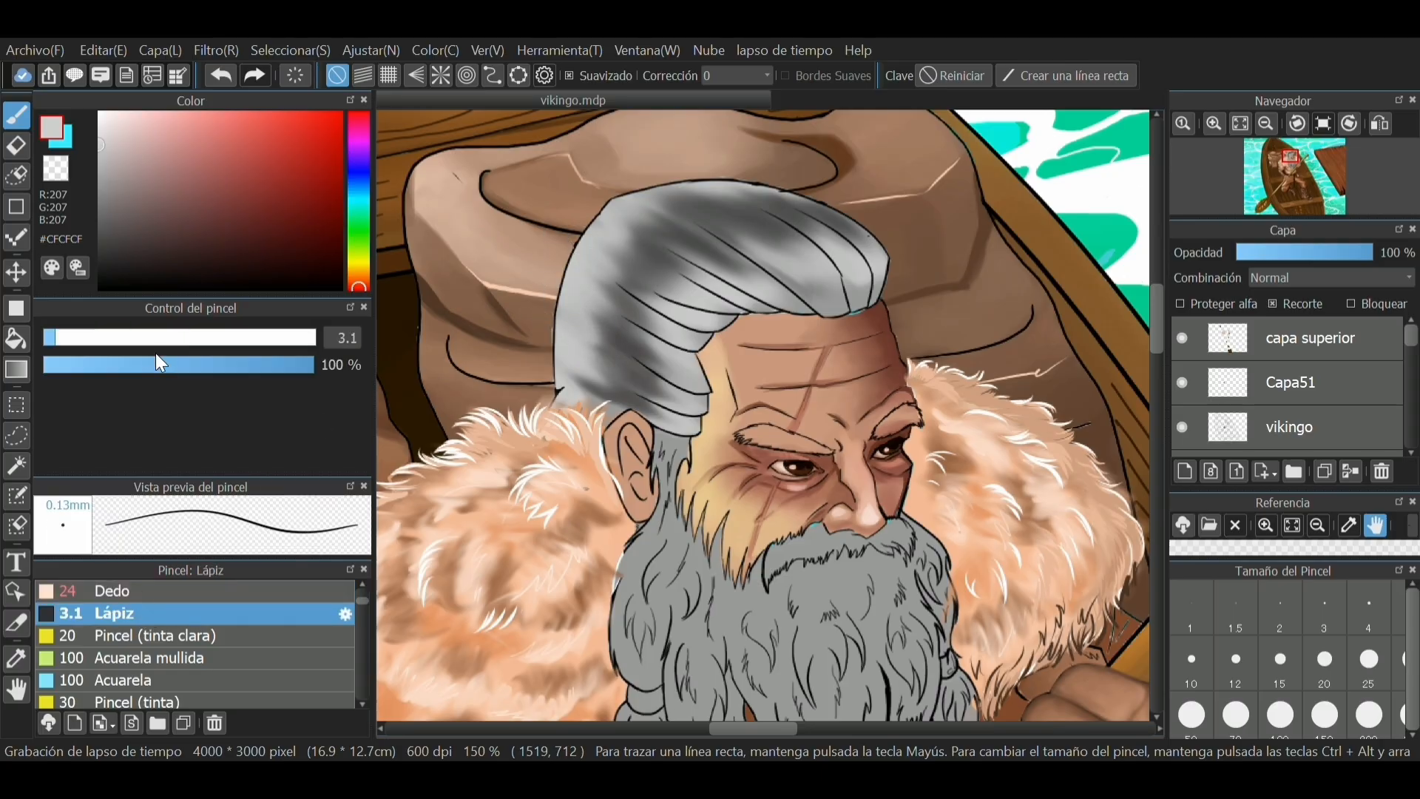
left_click(133, 334)
left_click(105, 173)
left_click(103, 239)
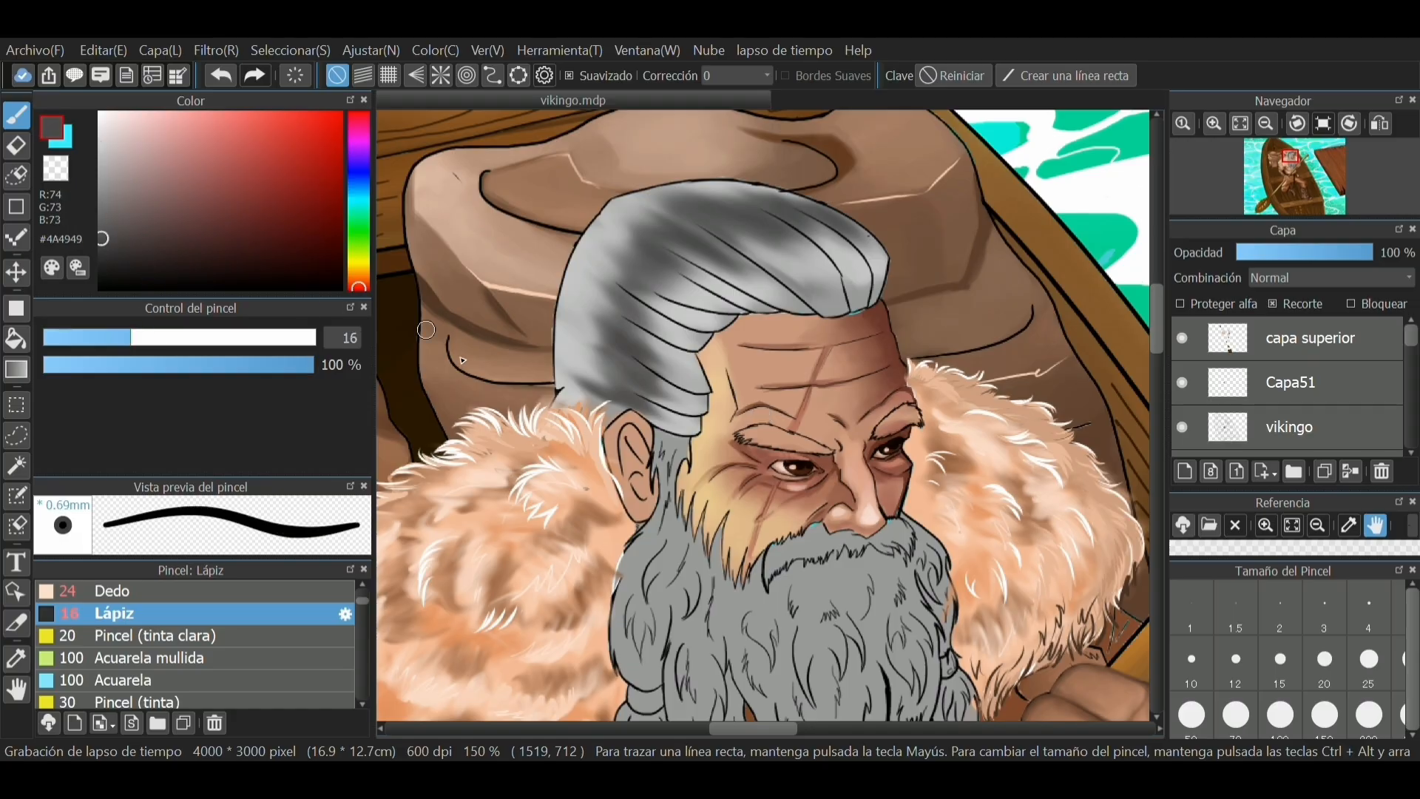
mouse_move(552, 373)
left_mouse_down()
mouse_move(566, 252)
mouse_move(584, 225)
mouse_move(608, 197)
mouse_move(681, 182)
left_mouse_up()
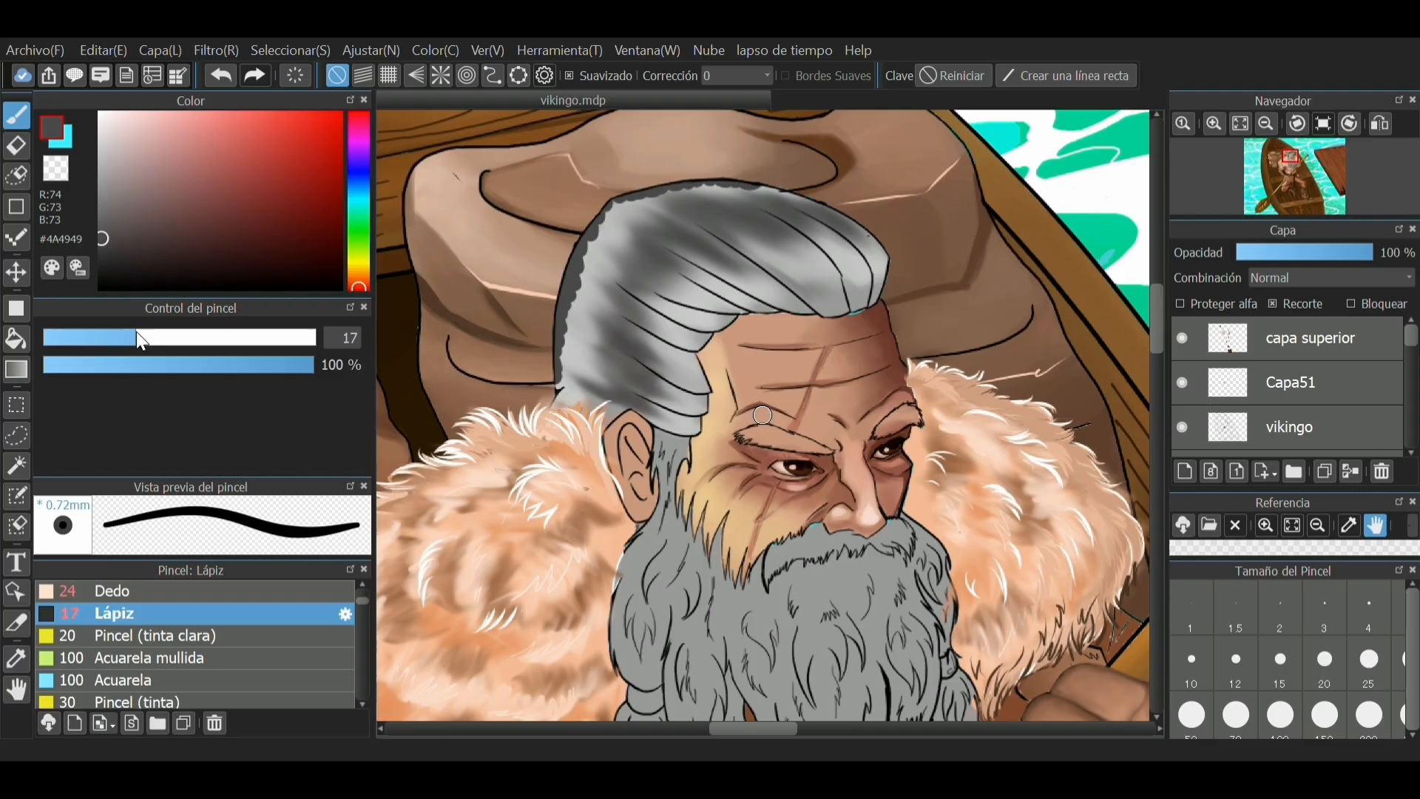
left_click(106, 337)
mouse_move(811, 297)
left_mouse_down()
mouse_move(870, 275)
mouse_move(785, 294)
mouse_move(703, 285)
mouse_move(663, 330)
mouse_move(659, 396)
mouse_move(674, 424)
left_mouse_up()
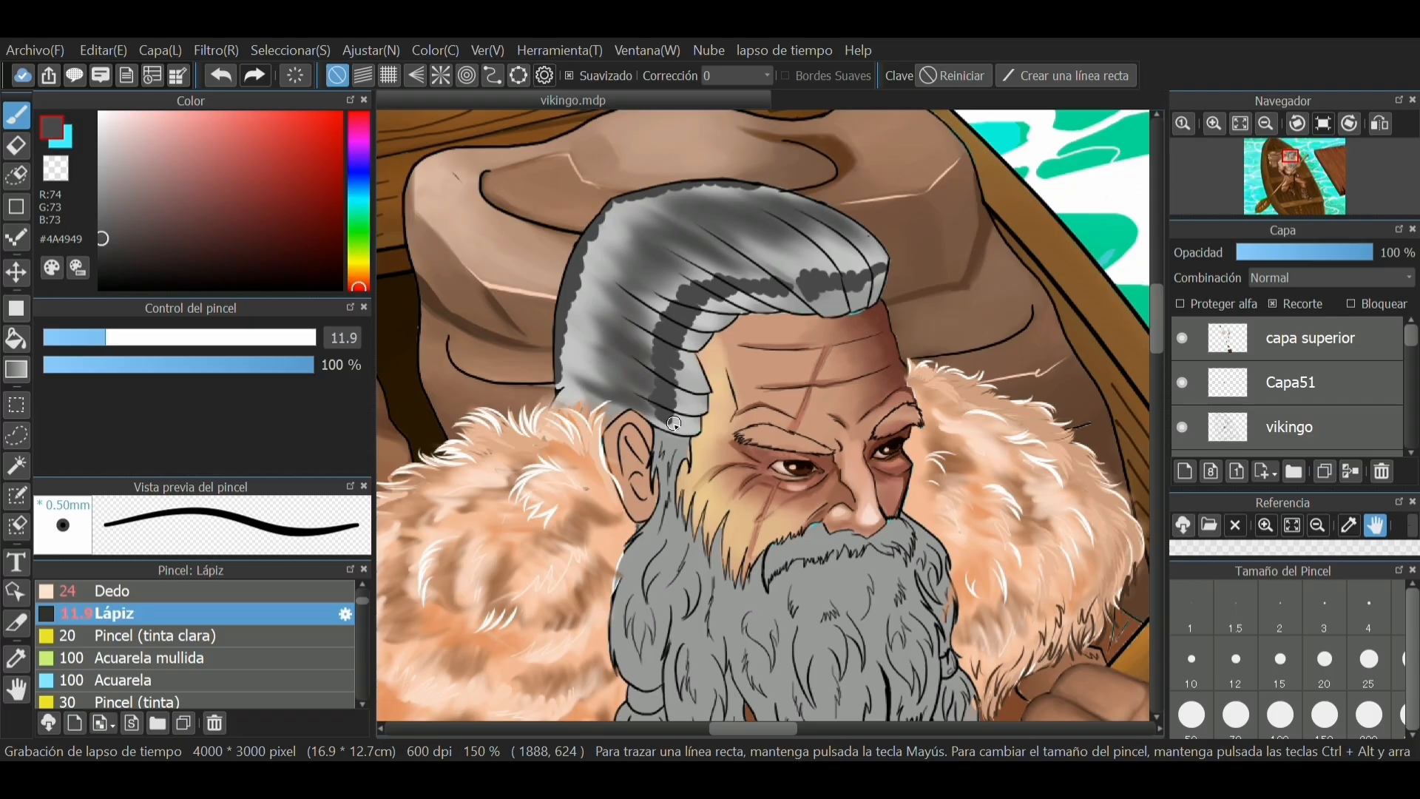
Smudge the dark band on the side locks along the strands with Dedo at size 22 and 48% opacity
left_click(112, 591)
left_click_drag(174, 337, 168, 338)
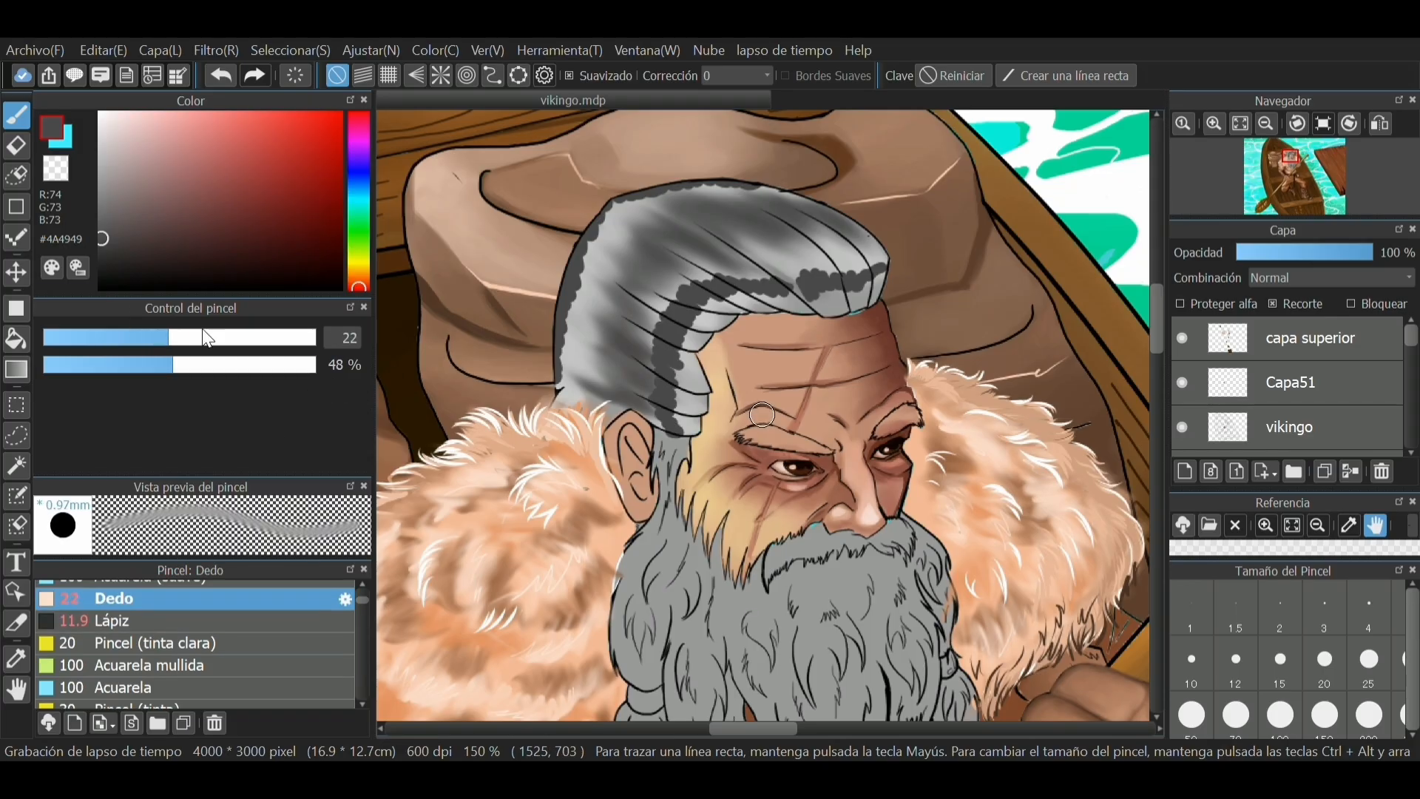
mouse_move(679, 431)
left_mouse_down()
mouse_move(626, 366)
mouse_move(624, 335)
left_mouse_up()
mouse_move(629, 313)
left_mouse_down()
mouse_move(688, 311)
mouse_move(625, 282)
left_mouse_up()
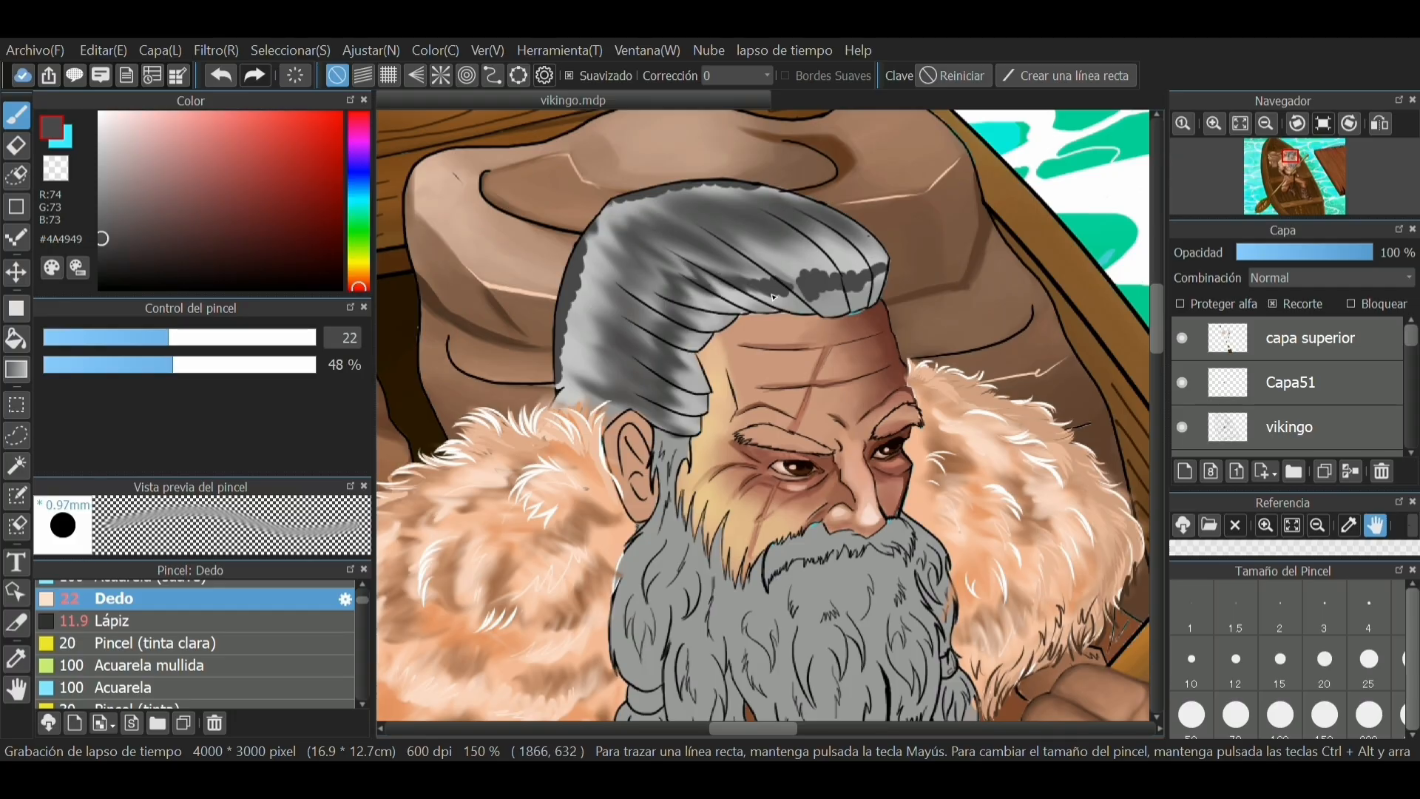
Pull the dark band on the front locks back along the strands with Dedo at size 22 and 66% opacity
left_click(225, 365)
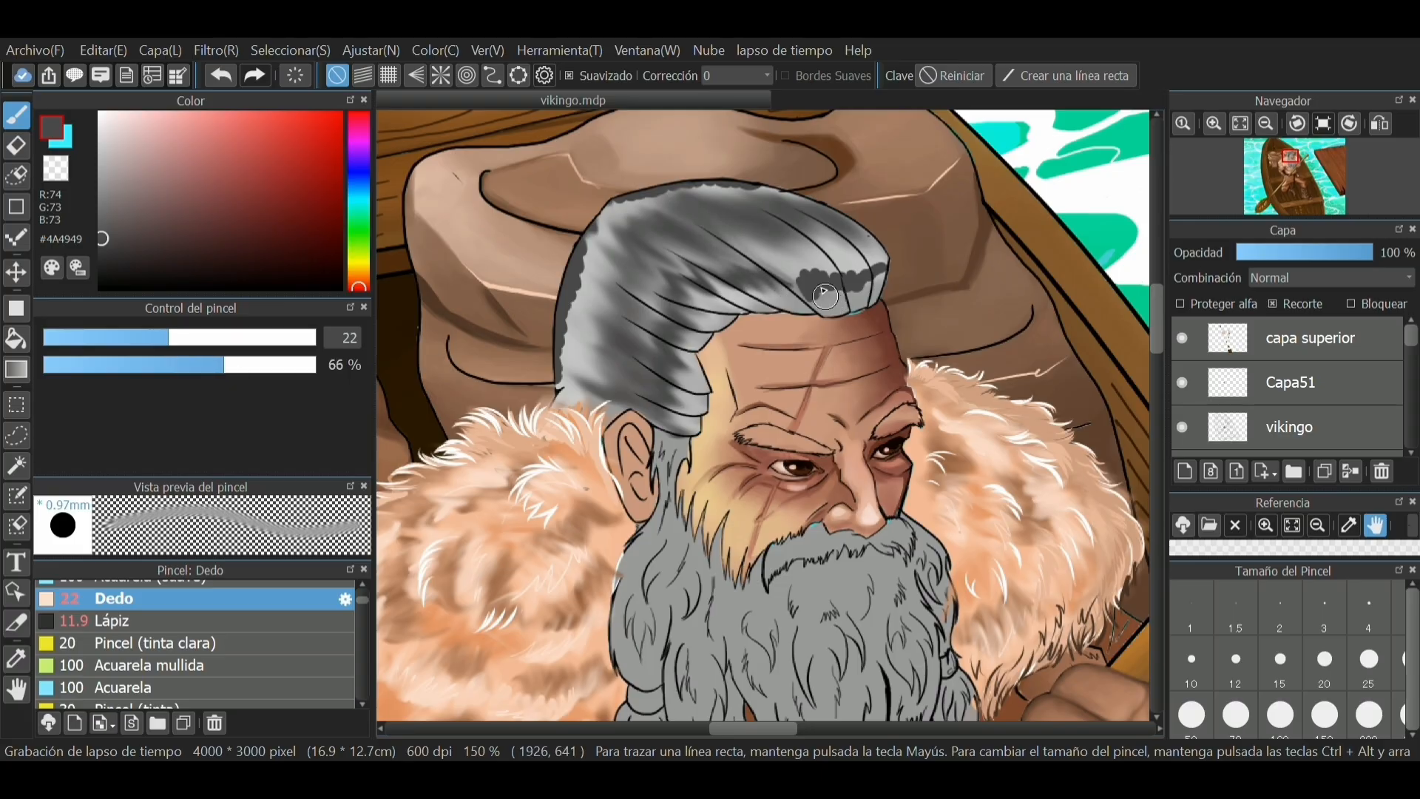
mouse_move(826, 296)
left_mouse_down()
mouse_move(714, 194)
mouse_move(691, 199)
left_mouse_up()
left_click_drag(813, 308, 699, 205)
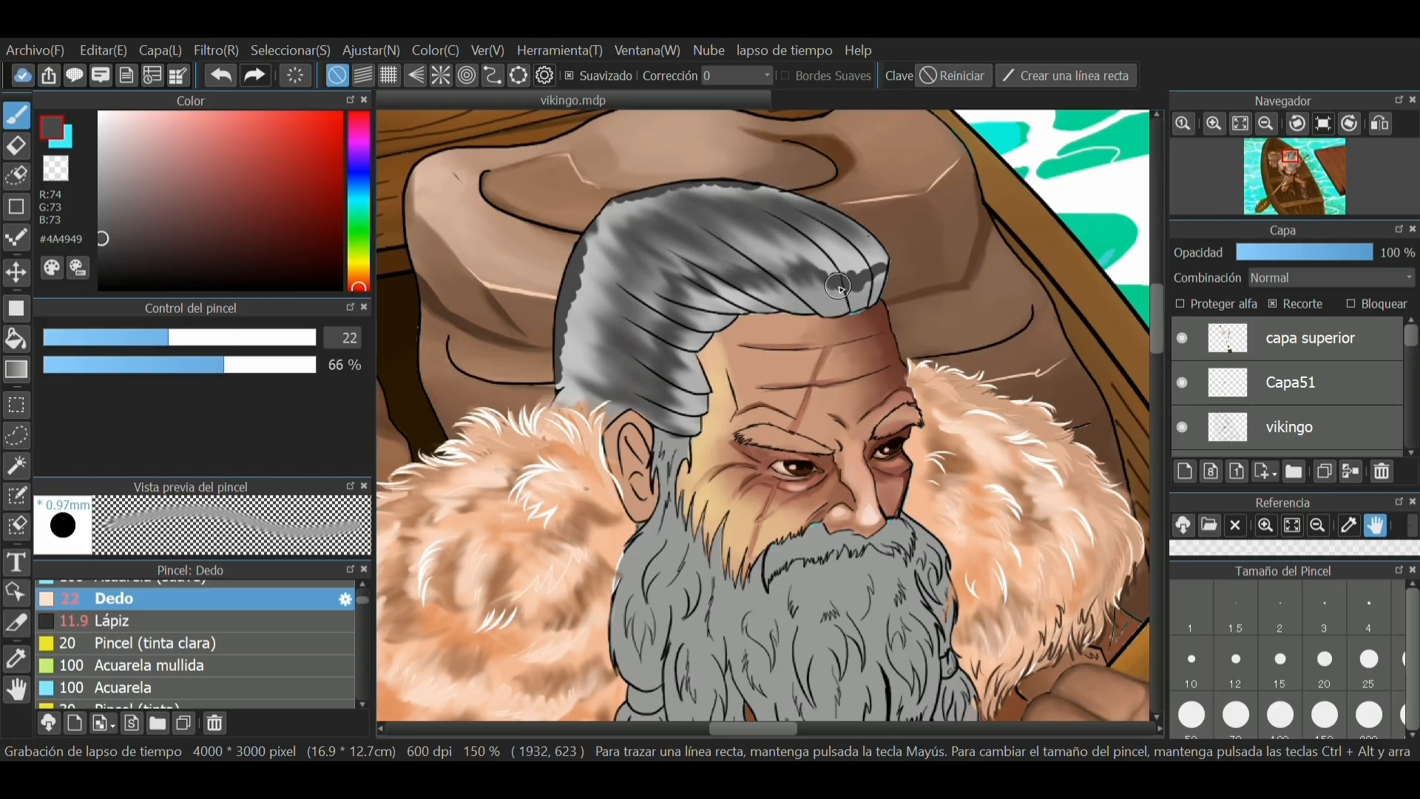
mouse_move(853, 294)
left_mouse_down()
mouse_move(820, 254)
mouse_move(837, 305)
mouse_move(754, 208)
mouse_move(796, 186)
left_mouse_up()
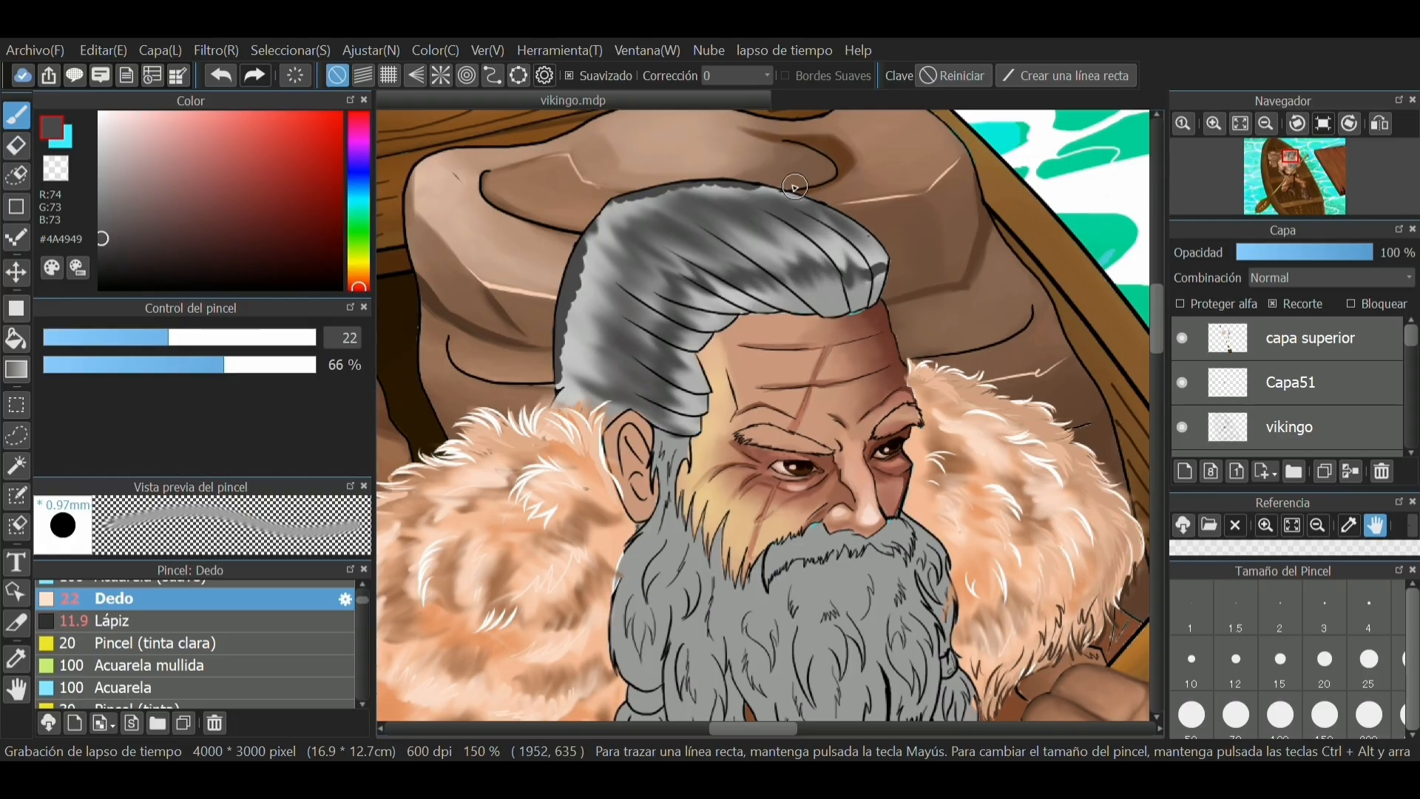
left_click_drag(868, 289, 773, 211)
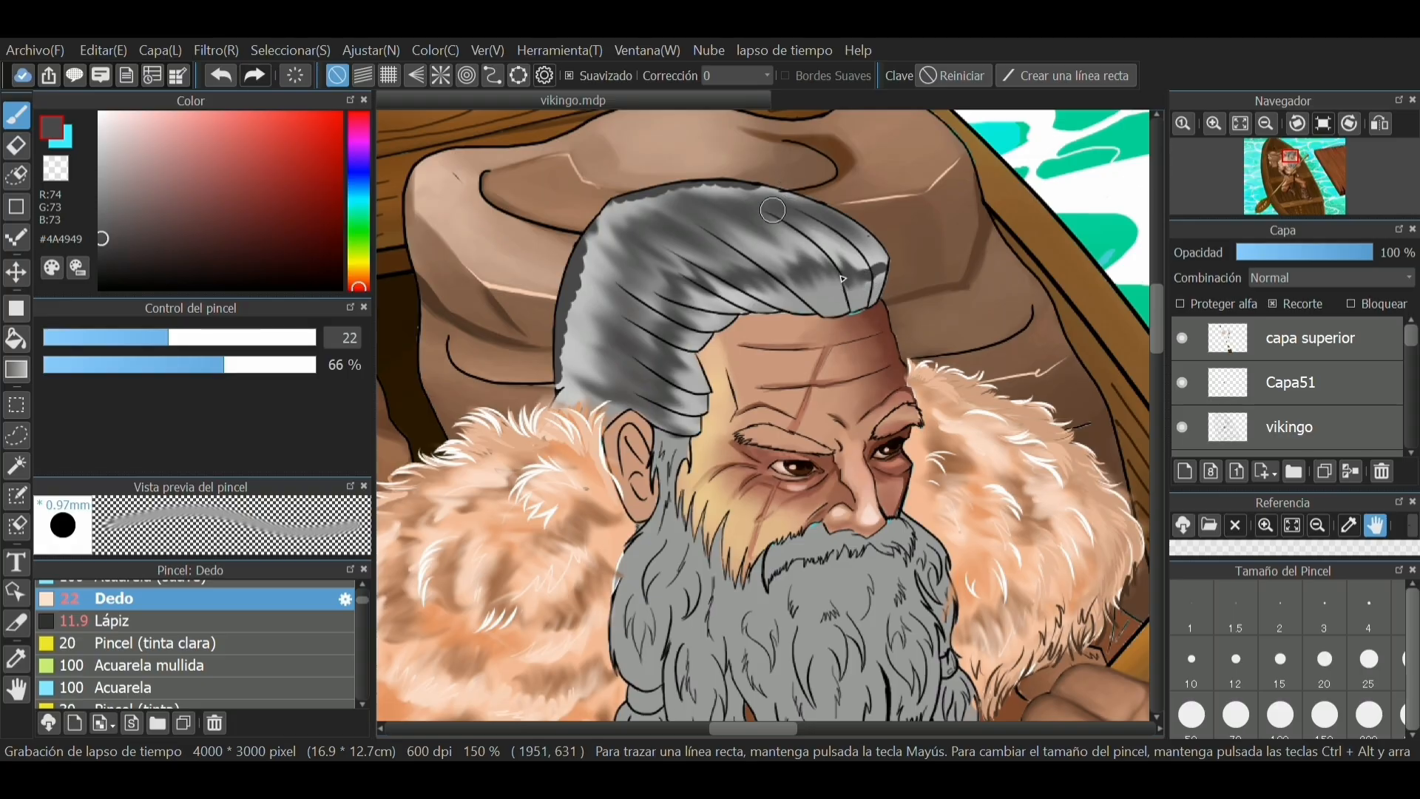
mouse_move(865, 287)
left_mouse_down()
mouse_move(793, 201)
mouse_move(841, 215)
left_mouse_up()
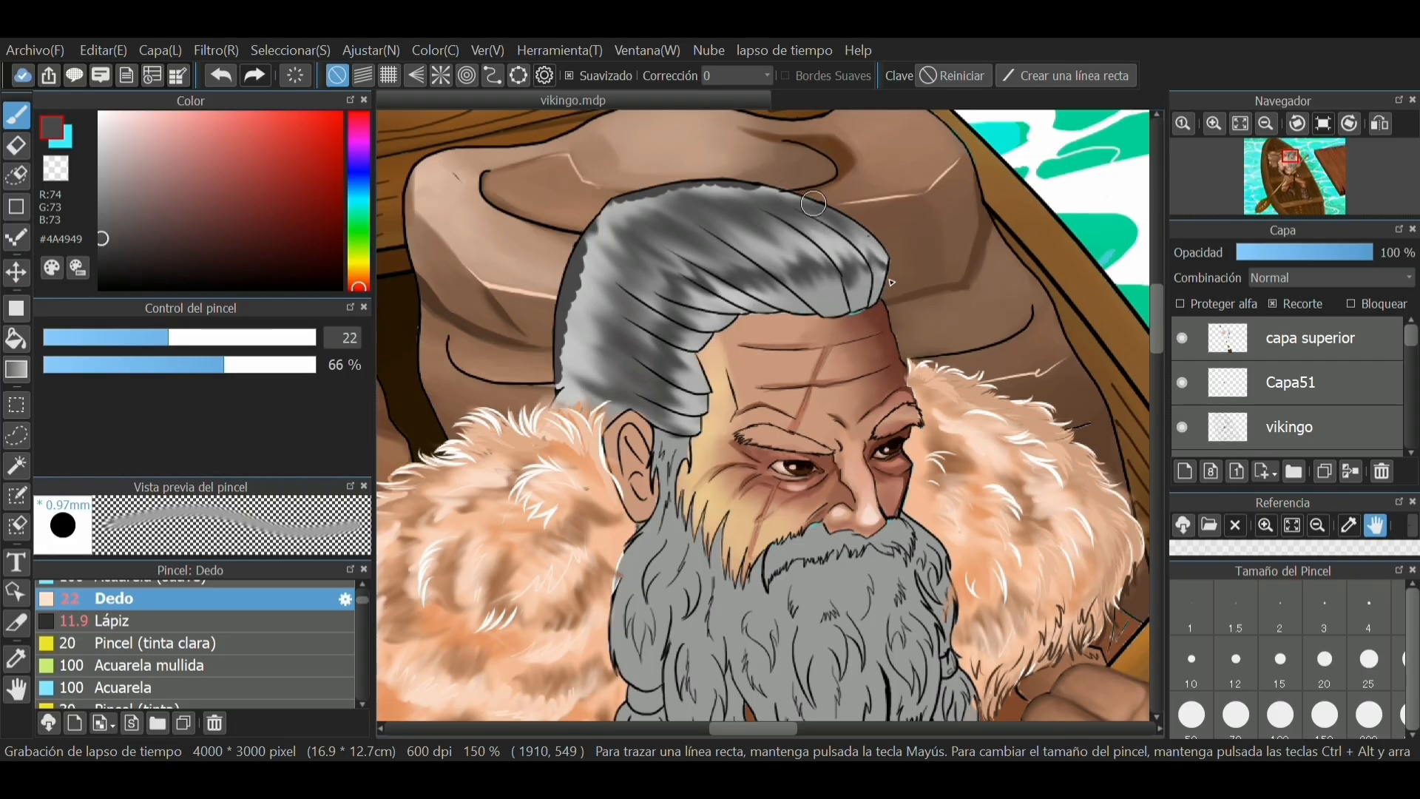
mouse_move(890, 282)
left_mouse_down()
mouse_move(795, 191)
mouse_move(840, 251)
mouse_move(712, 217)
mouse_move(731, 181)
mouse_move(765, 197)
mouse_move(731, 177)
mouse_move(788, 211)
left_mouse_up()
Smudge the dark band from the hair's back and top contour inward along the strands with Dedo at size 22 and 66% opacity
mouse_move(699, 187)
left_mouse_down()
mouse_move(753, 191)
mouse_move(601, 211)
mouse_move(576, 240)
mouse_move(566, 357)
mouse_move(586, 408)
mouse_move(617, 396)
left_mouse_up()
left_click_drag(550, 350, 625, 378)
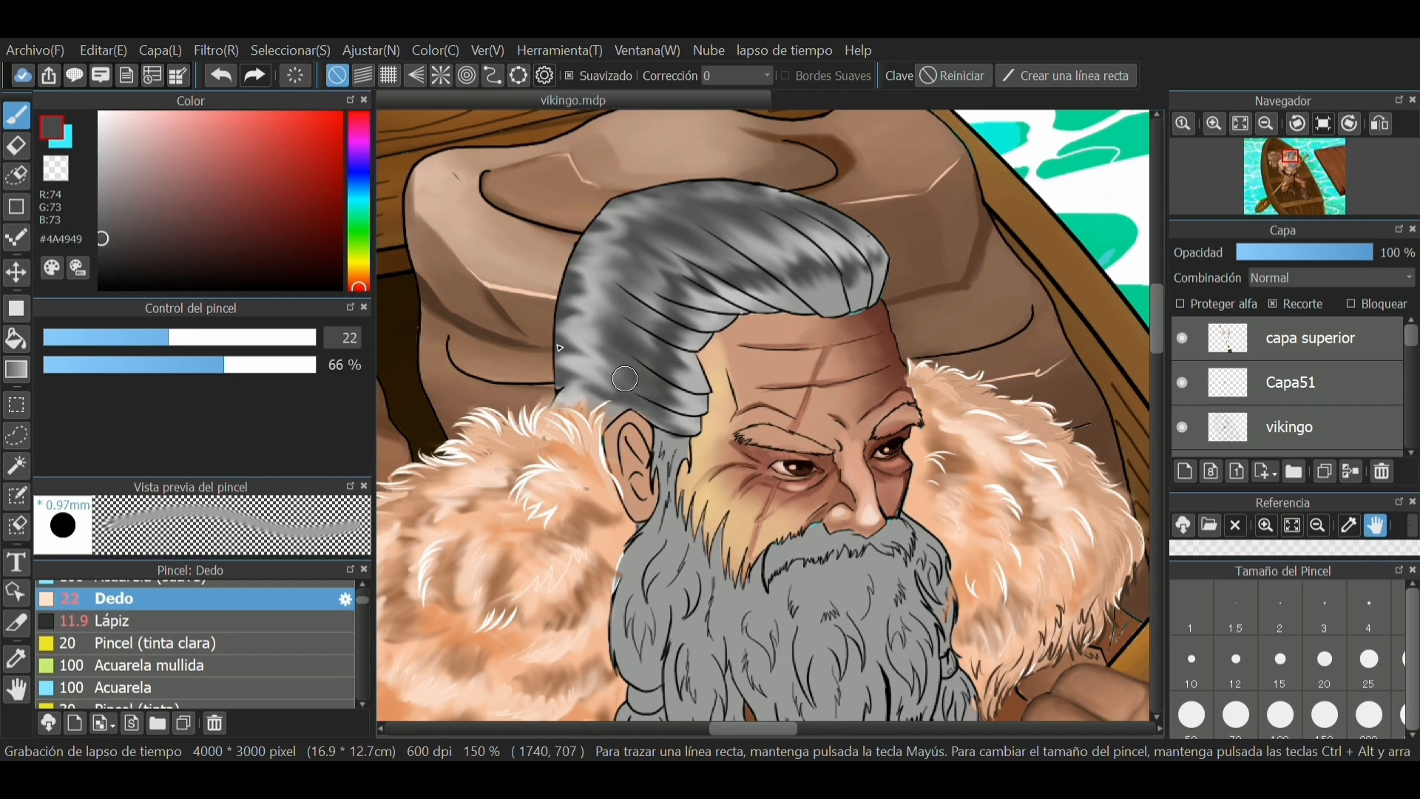
left_click_drag(551, 323, 627, 352)
left_click_drag(554, 284, 645, 333)
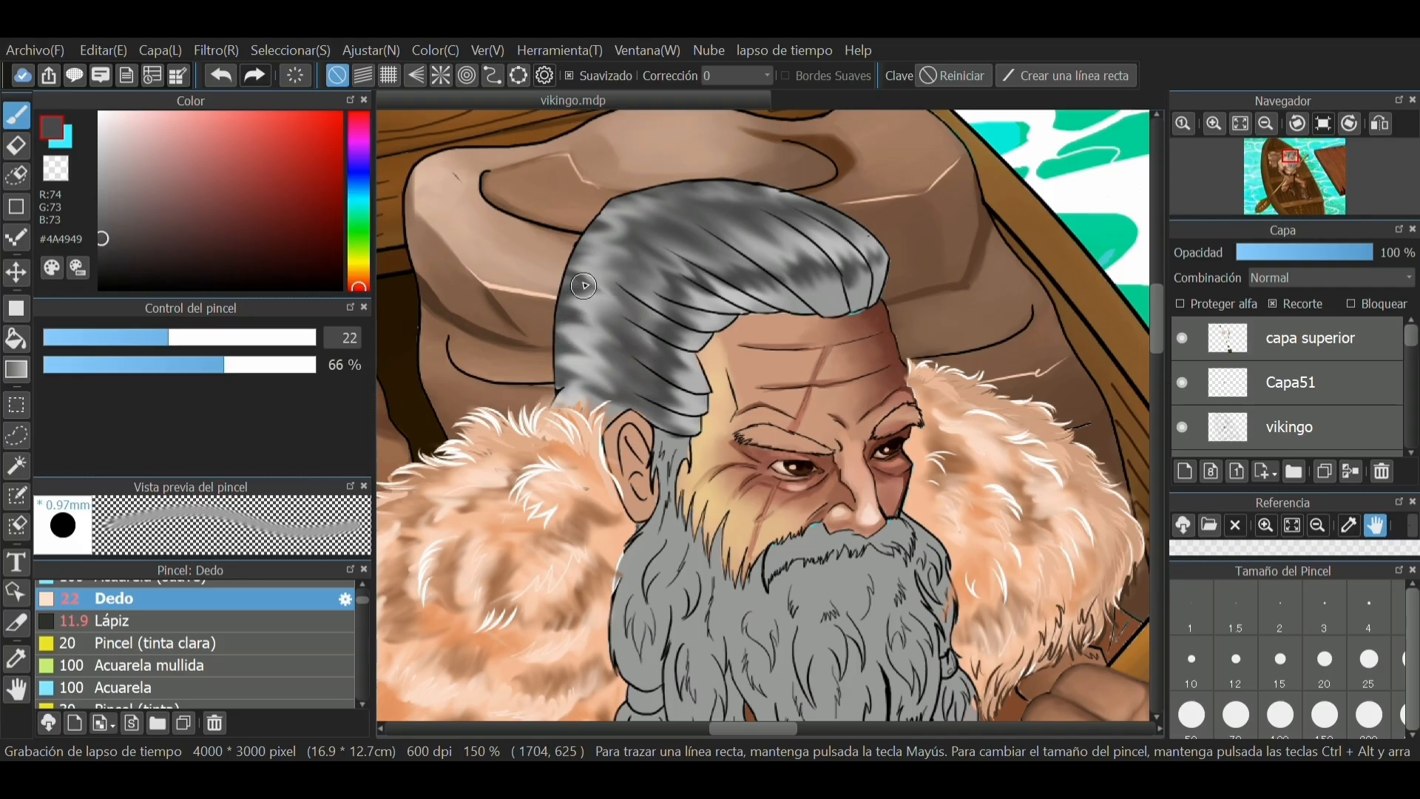
left_click_drag(562, 252, 675, 296)
left_click_drag(589, 234, 677, 285)
left_click_drag(592, 204, 667, 238)
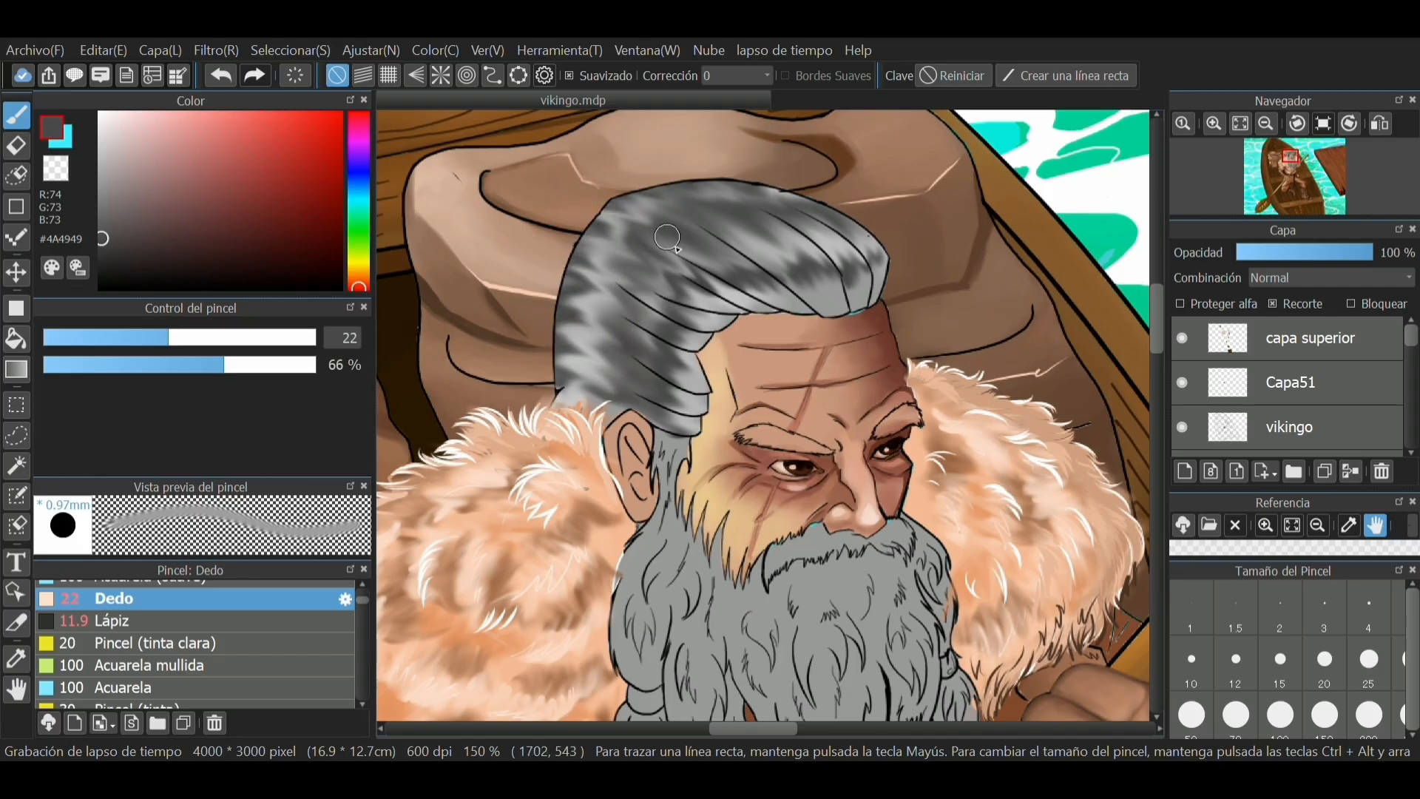
mouse_move(614, 191)
left_mouse_down()
mouse_move(715, 234)
mouse_move(697, 200)
mouse_move(758, 222)
left_mouse_up()
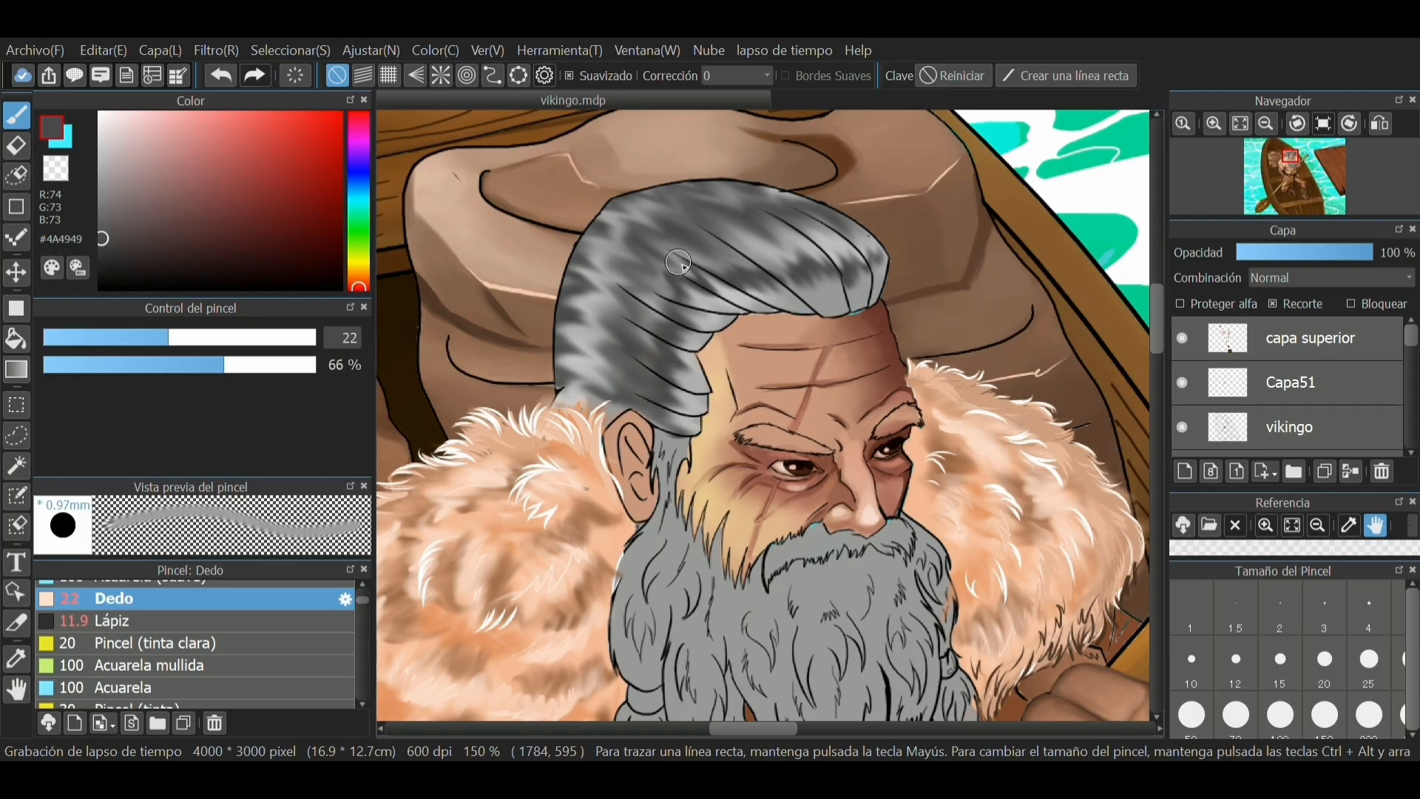
left_click_drag(629, 248, 691, 291)
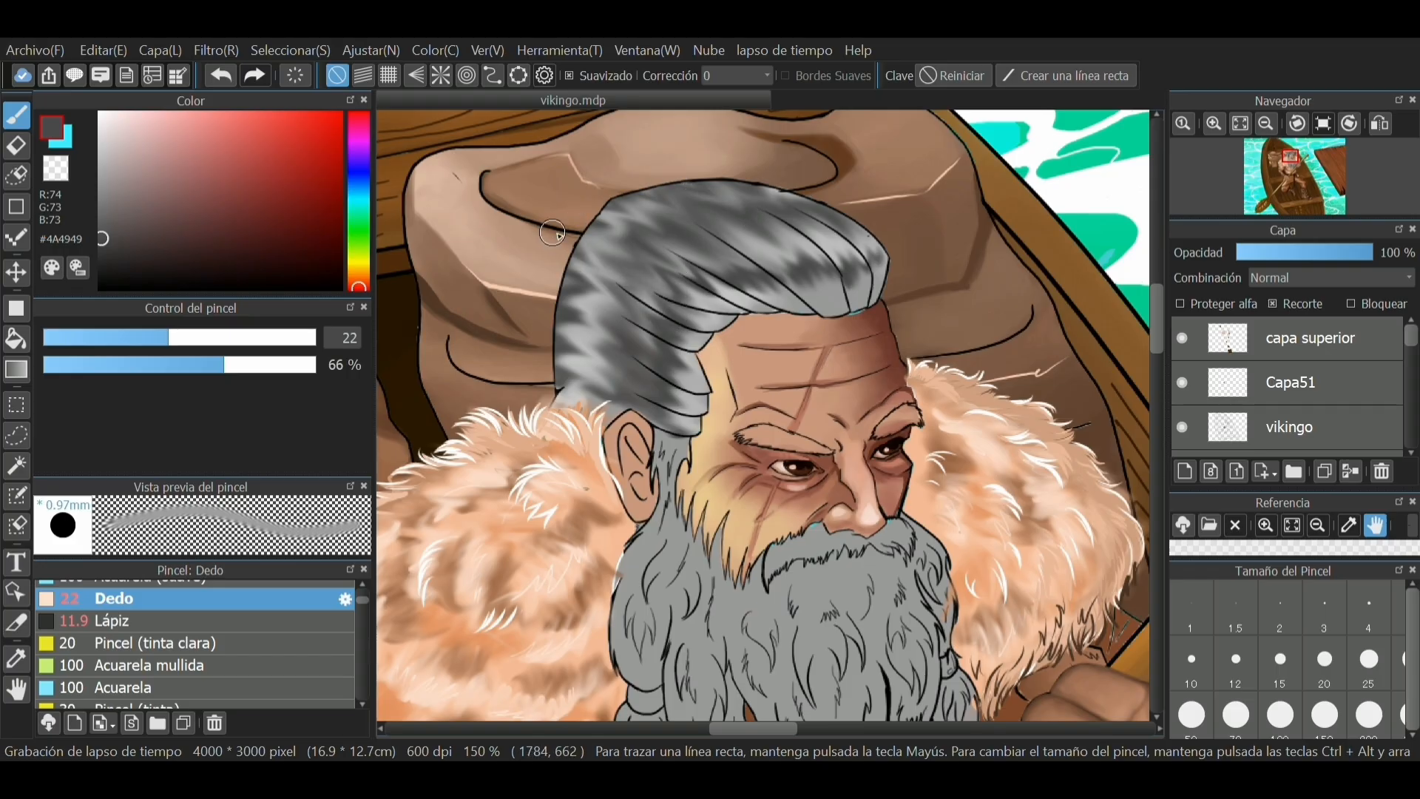
Blend the dark bands on the lower back of the hair and at the front tip with Dedo at size 22 and 66% opacity
left_click_drag(618, 320, 571, 286)
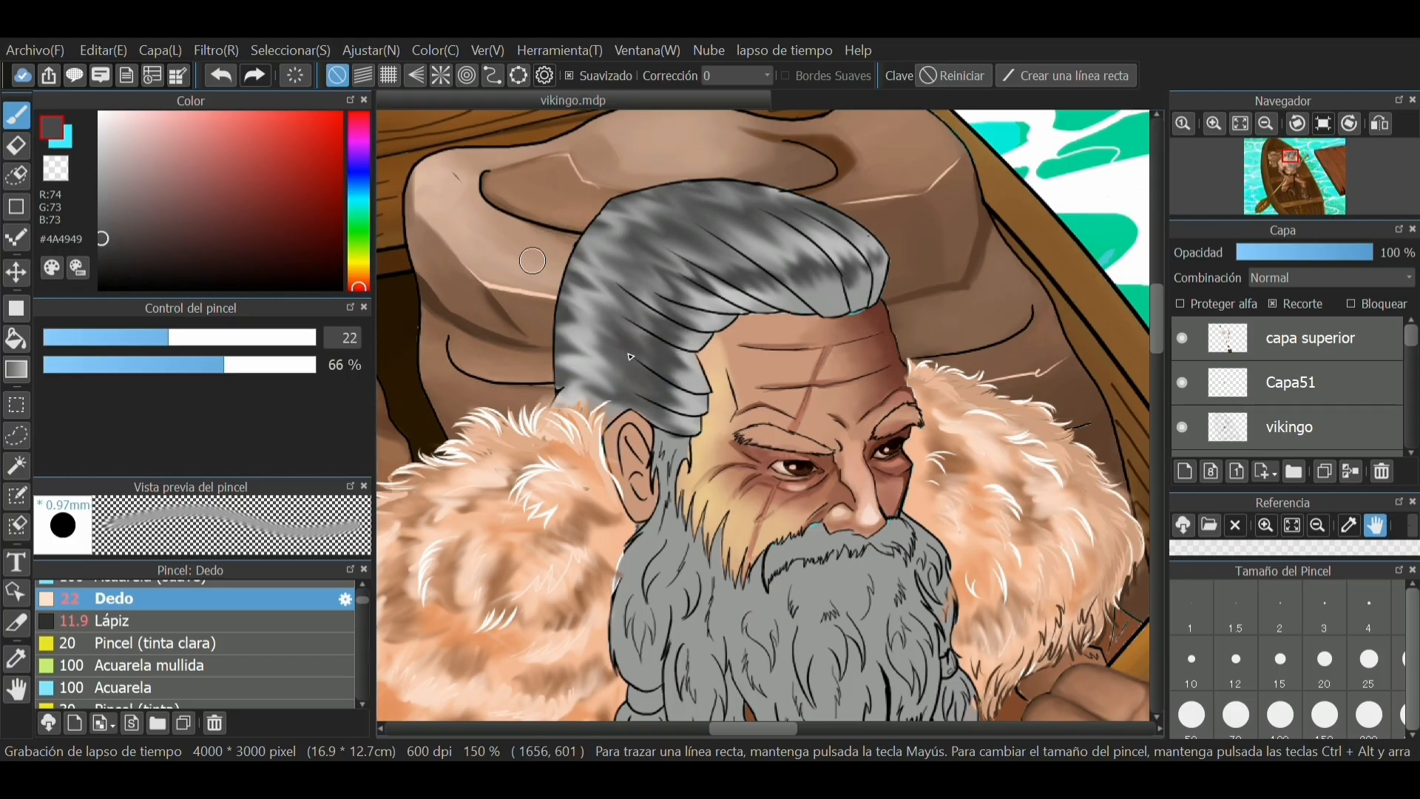
left_click_drag(619, 353, 568, 315)
left_click_drag(623, 394, 568, 364)
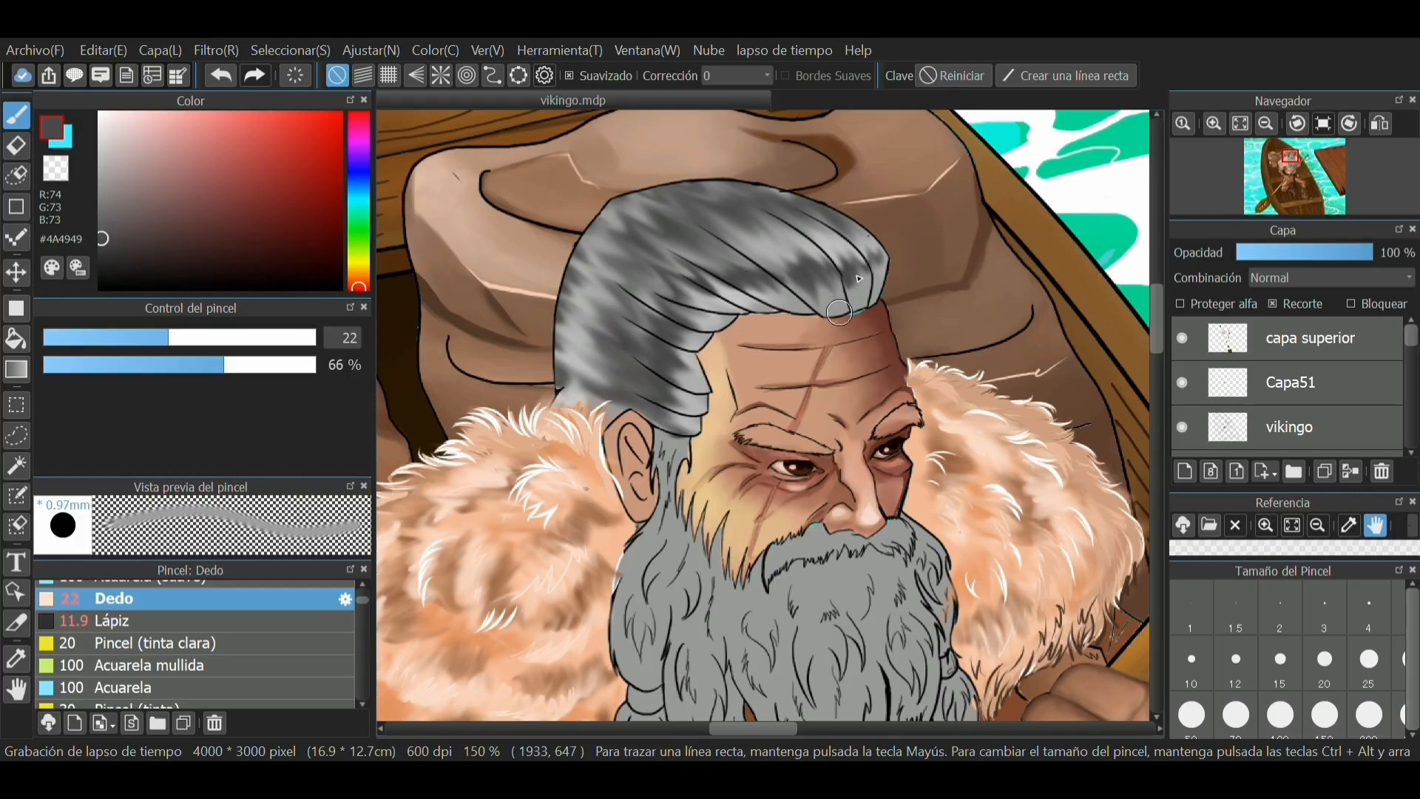
left_click_drag(883, 255, 876, 277)
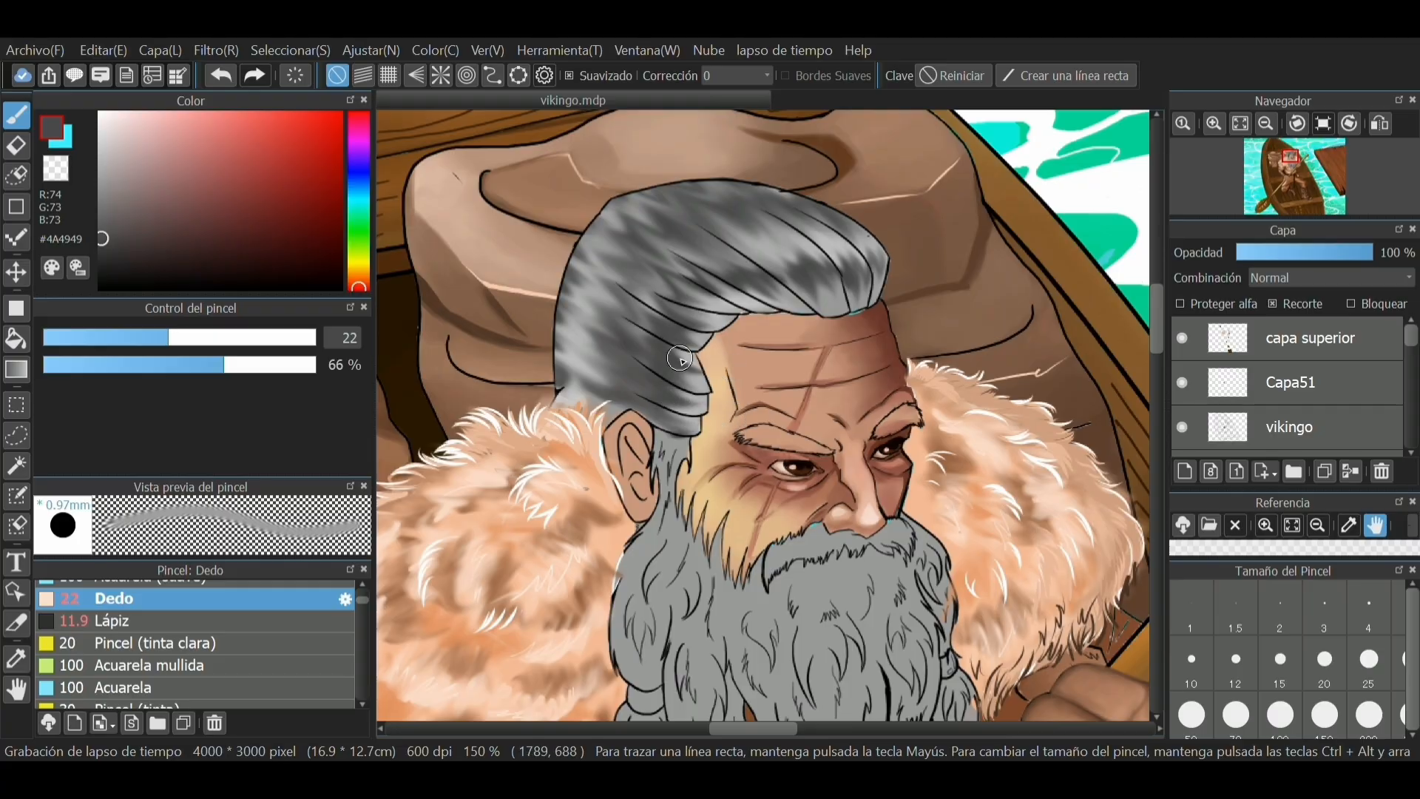
Examine the blended hair shading up close and within the whole illustration
scroll(707, 367, "down", 5)
scroll(722, 416, "up", 3)
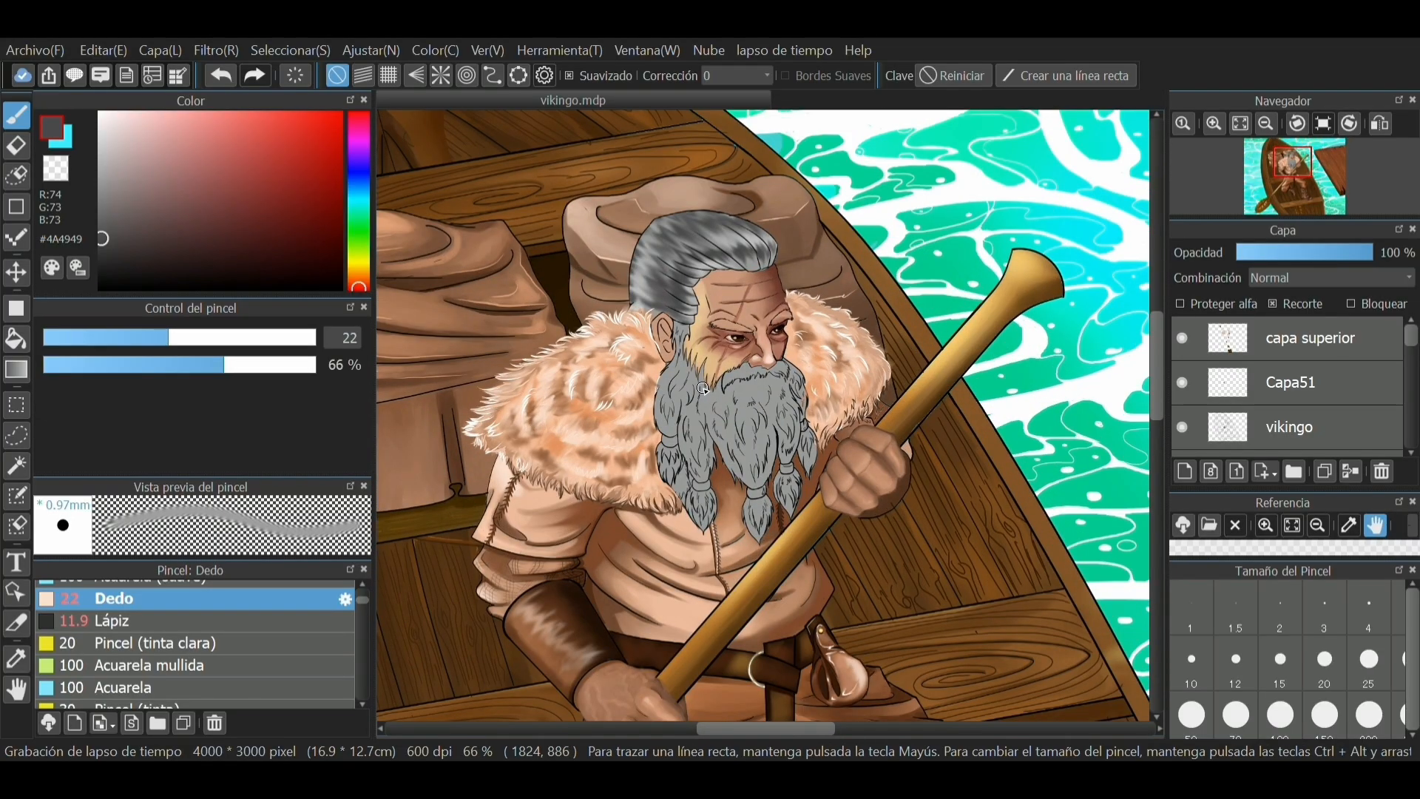
scroll(702, 387, "down", 2)
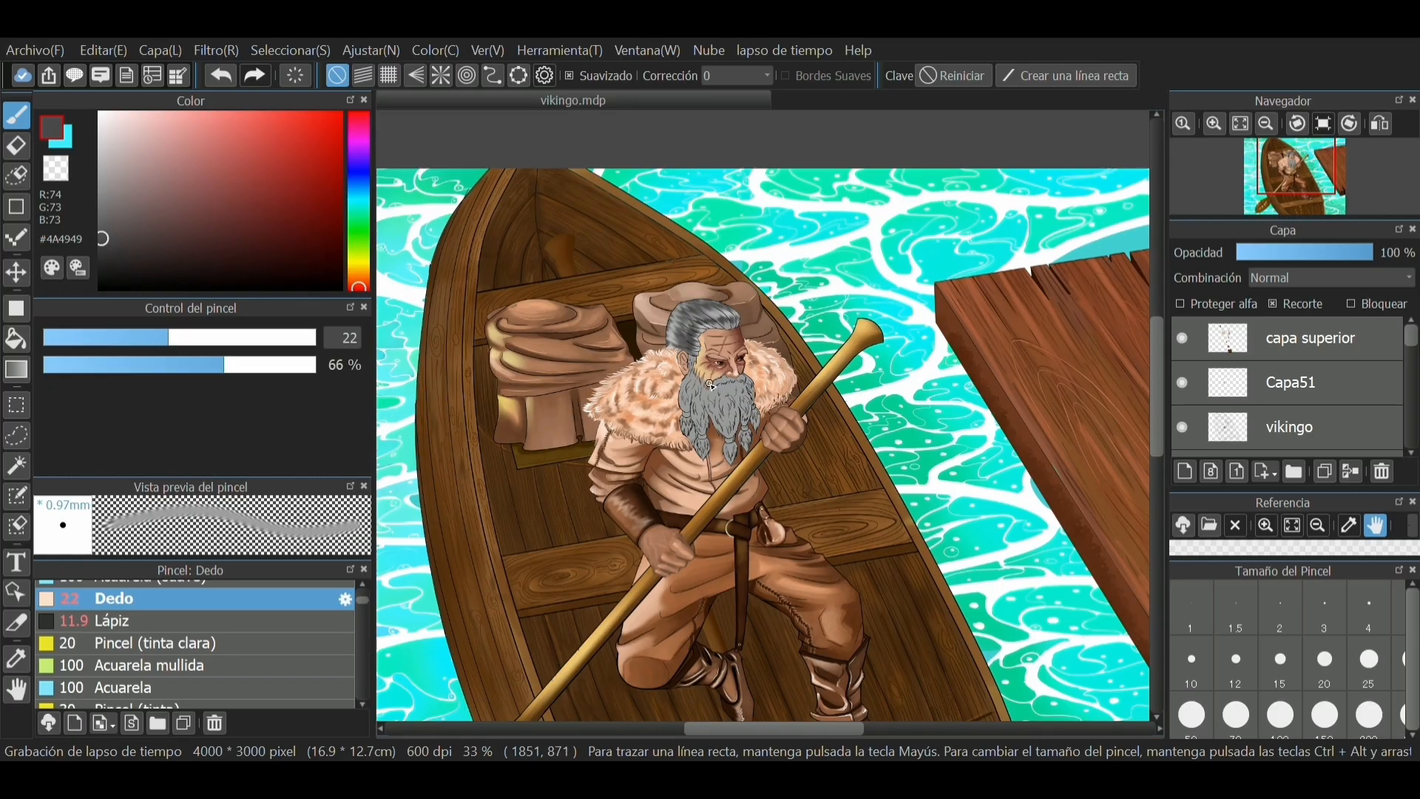
scroll(710, 384, "up", 1)
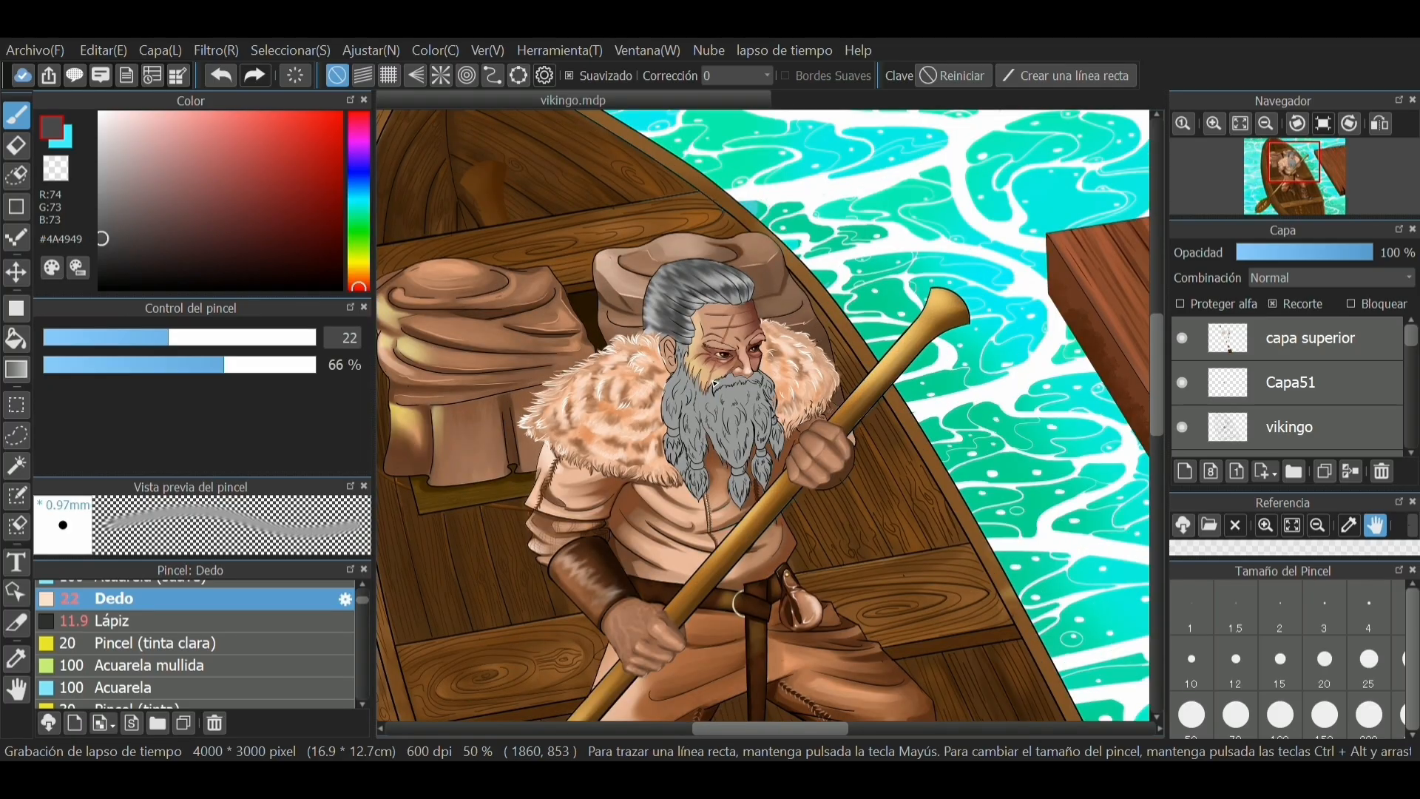
scroll(716, 382, "down", 1)
scroll(716, 384, "up", 4)
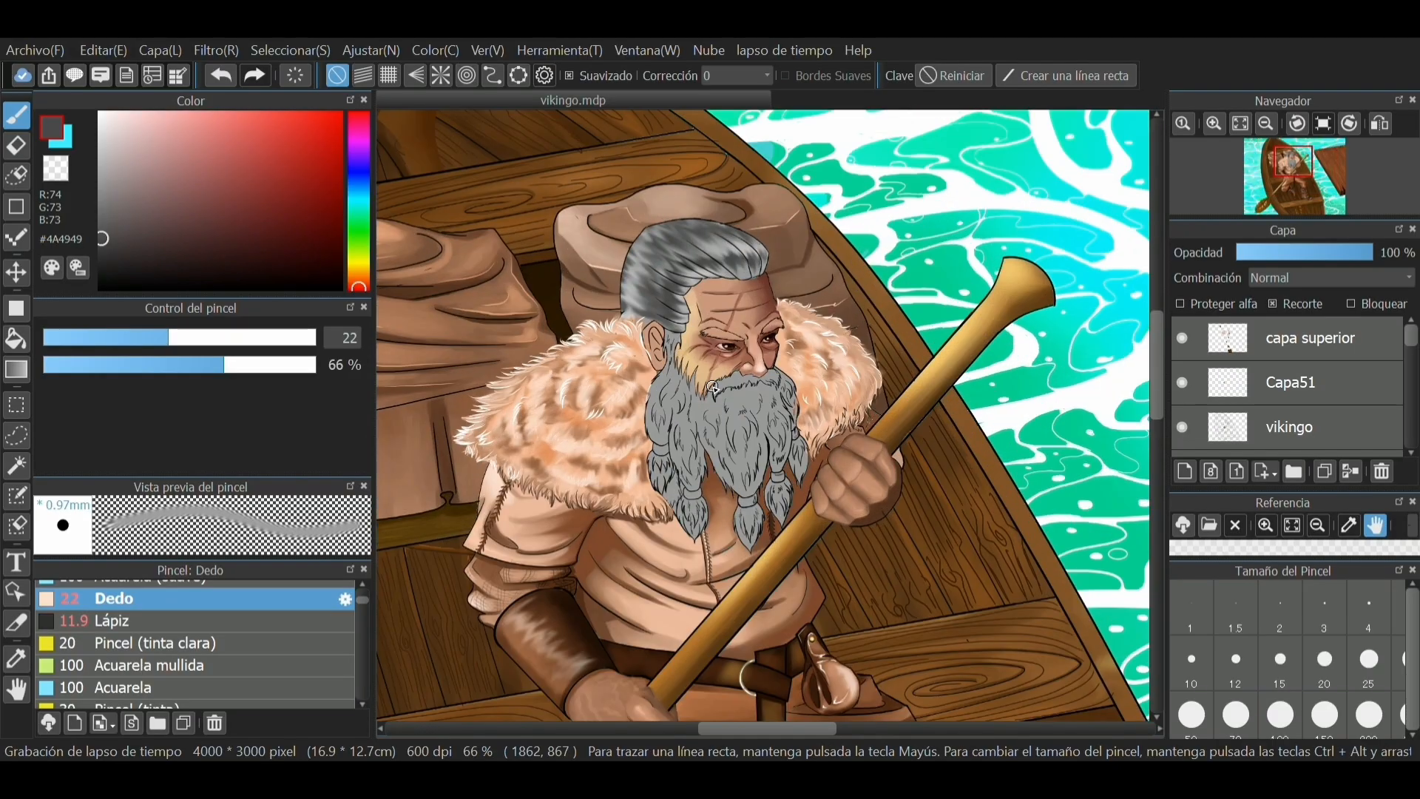
scroll(623, 293, "down", 2)
scroll(735, 320, "up", 5)
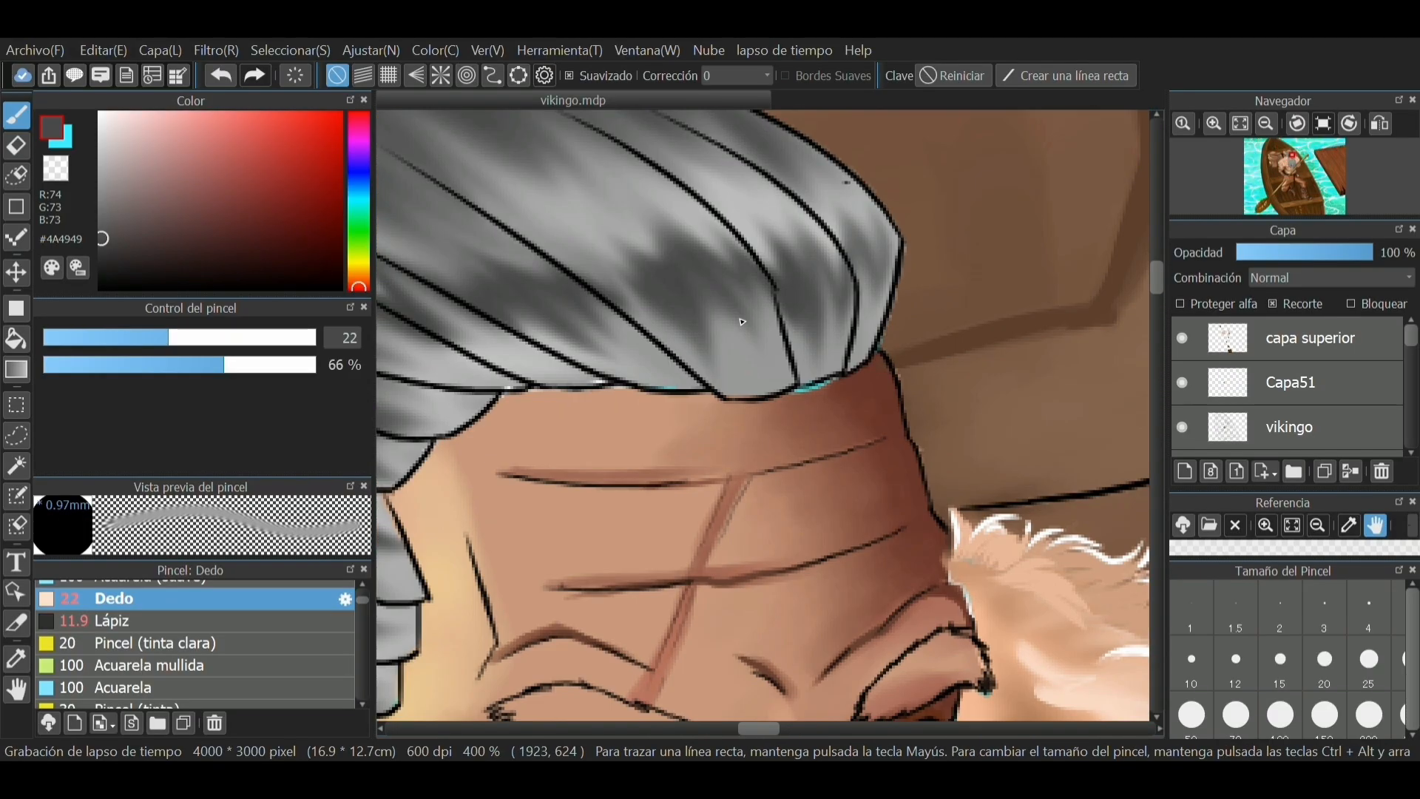
scroll(734, 319, "down", 3)
scroll(740, 318, "up", 2)
scroll(740, 318, "down", 4)
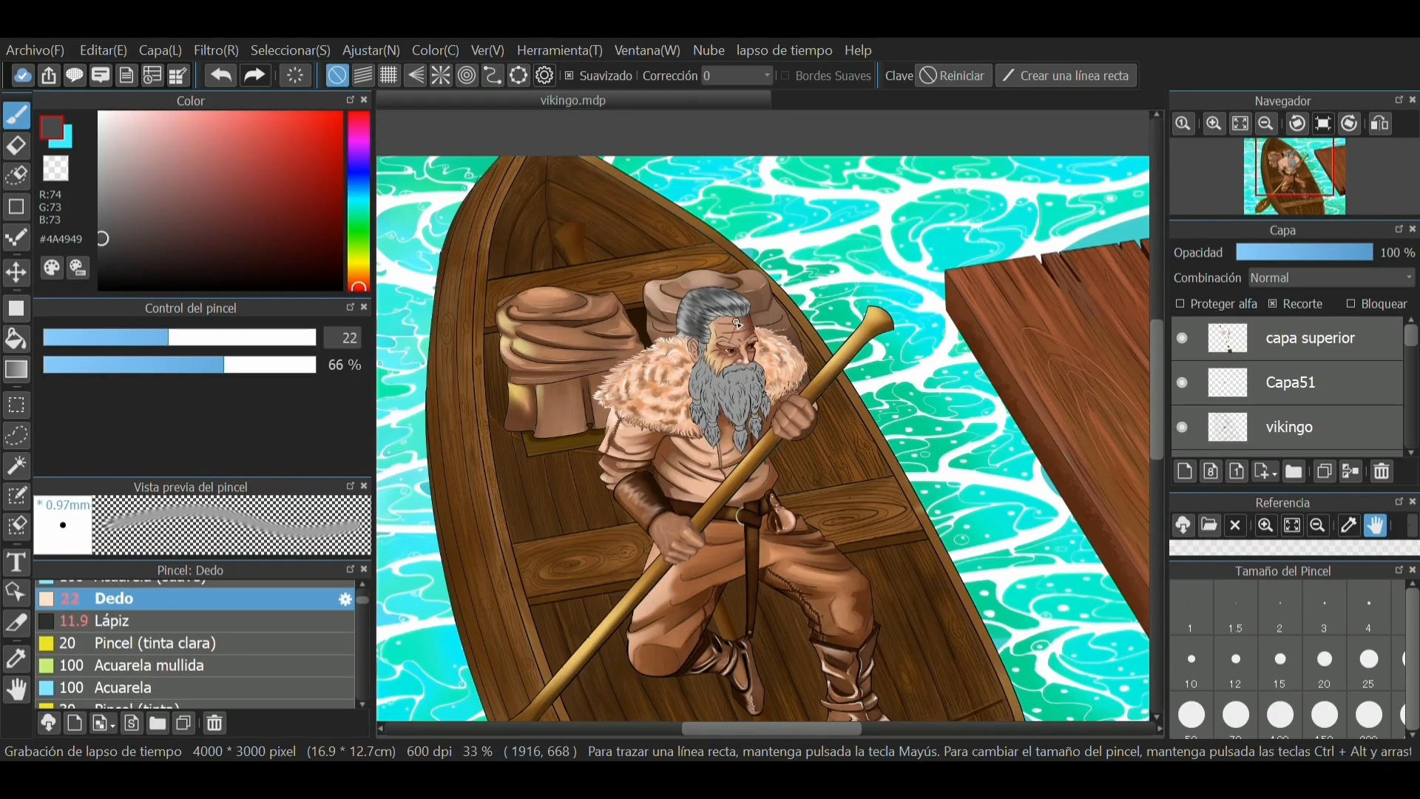
scroll(741, 318, "up", 5)
Add a layer clipped to the vikingo layer and recolour the front hair lines with Lápiz in #3C3B3B at size 13.2
left_click(1297, 427)
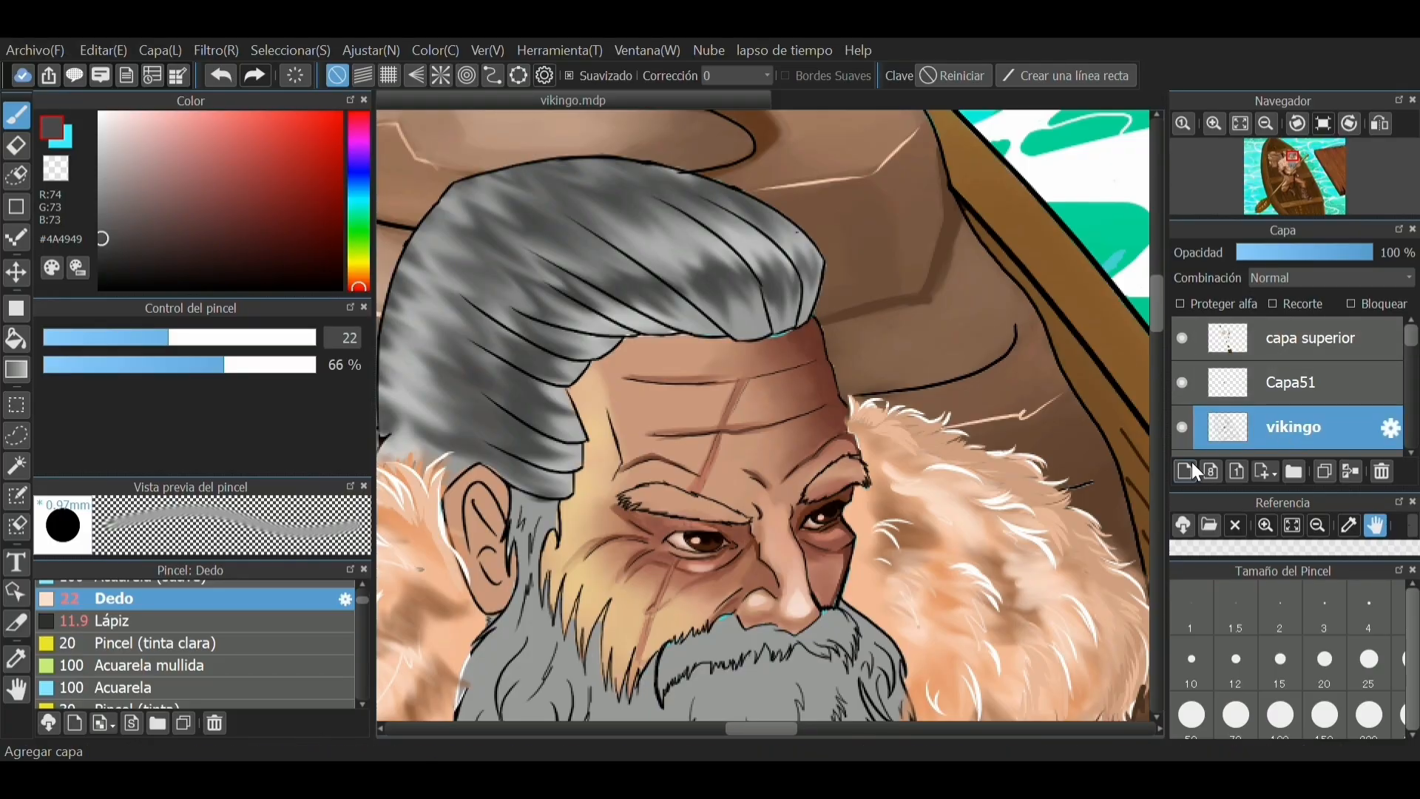
left_click(1186, 471)
scroll(592, 248, "up", 2)
right_click(578, 248)
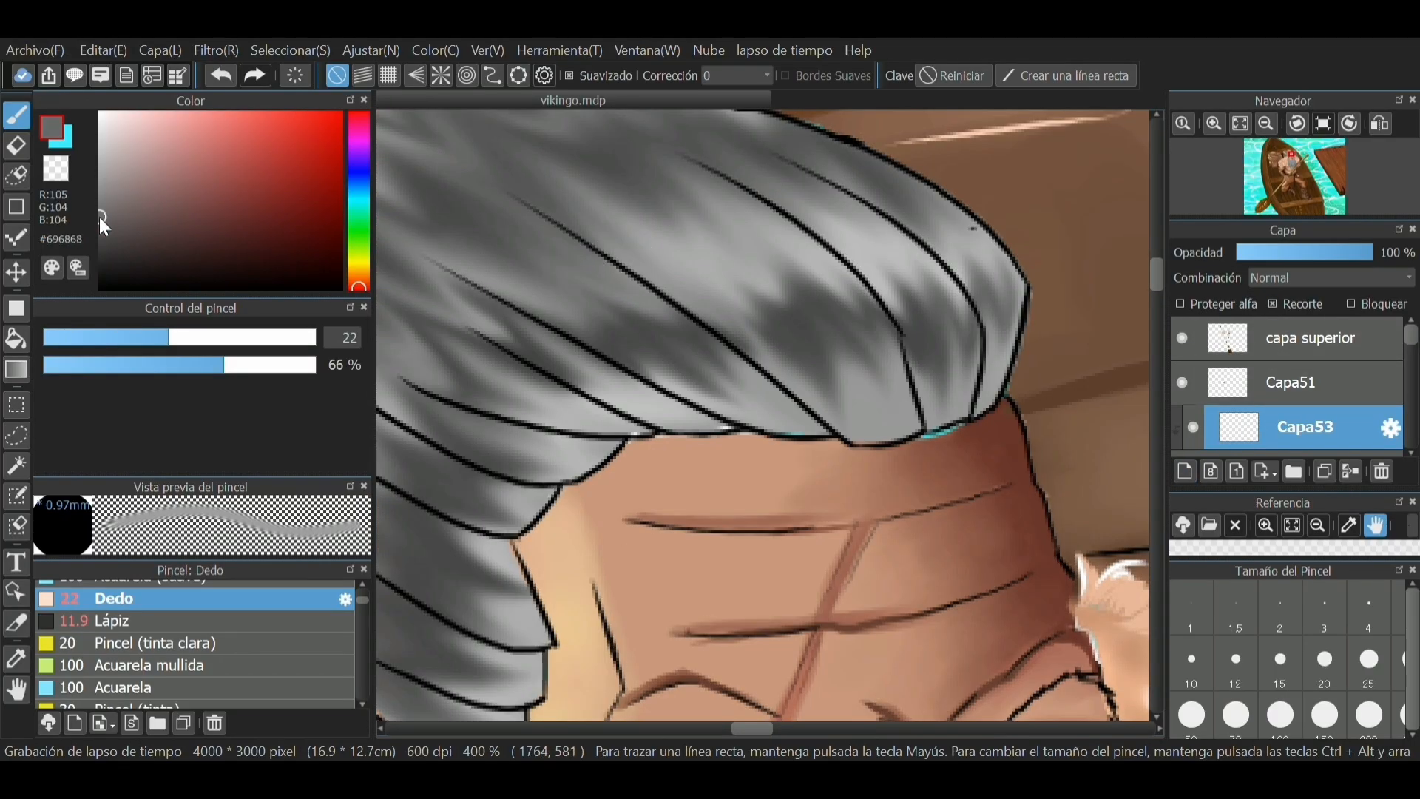
left_click_drag(100, 219, 102, 249)
left_click(105, 619)
left_click(159, 340)
left_click_drag(156, 343, 113, 339)
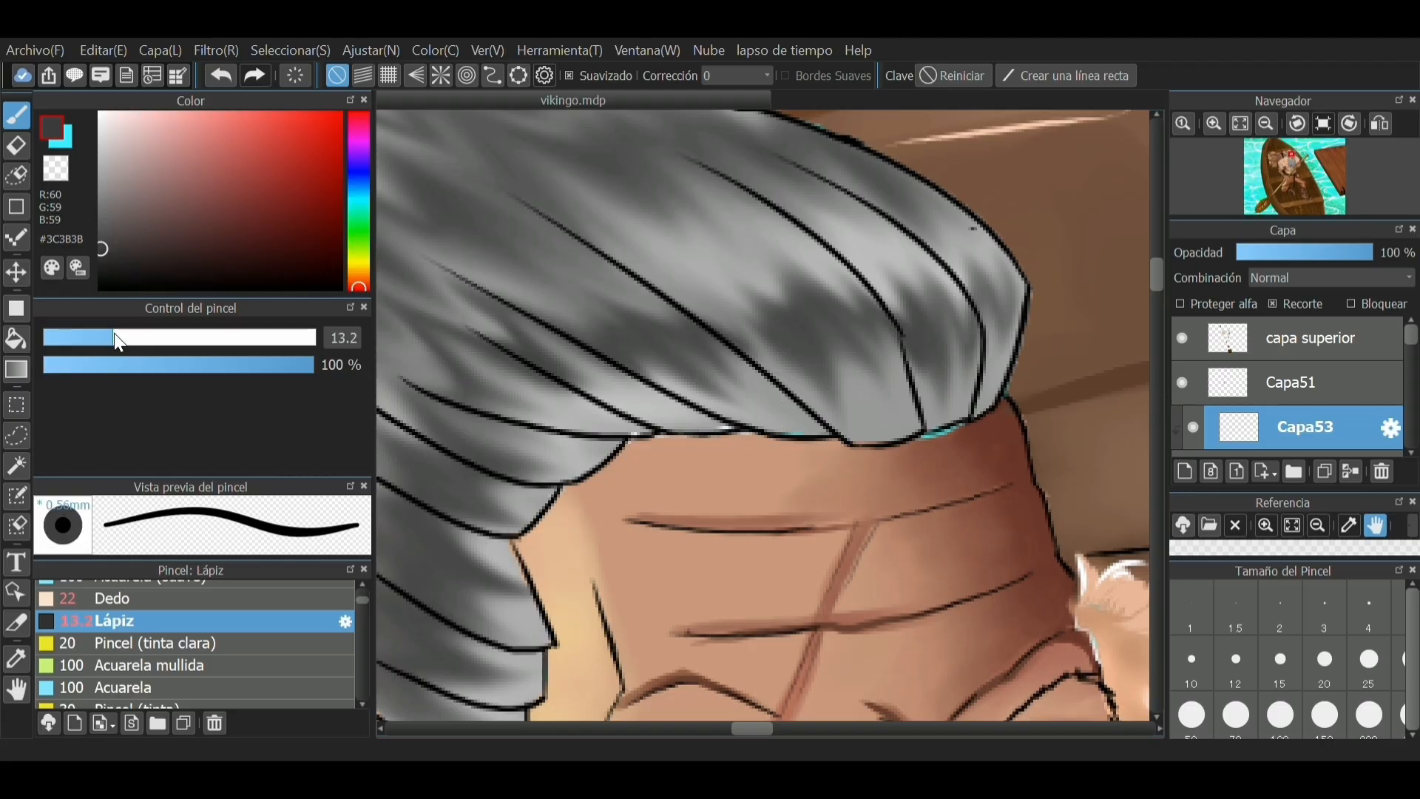
mouse_move(731, 342)
left_mouse_down()
mouse_move(841, 427)
mouse_move(884, 414)
mouse_move(862, 428)
mouse_move(901, 435)
mouse_move(909, 401)
mouse_move(888, 307)
mouse_move(805, 221)
mouse_move(685, 157)
left_mouse_up()
mouse_move(782, 171)
left_mouse_down()
mouse_move(914, 242)
mouse_move(969, 345)
mouse_move(963, 402)
mouse_move(918, 419)
mouse_move(984, 397)
mouse_move(1009, 341)
mouse_move(1005, 261)
mouse_move(871, 160)
mouse_move(765, 135)
left_mouse_up()
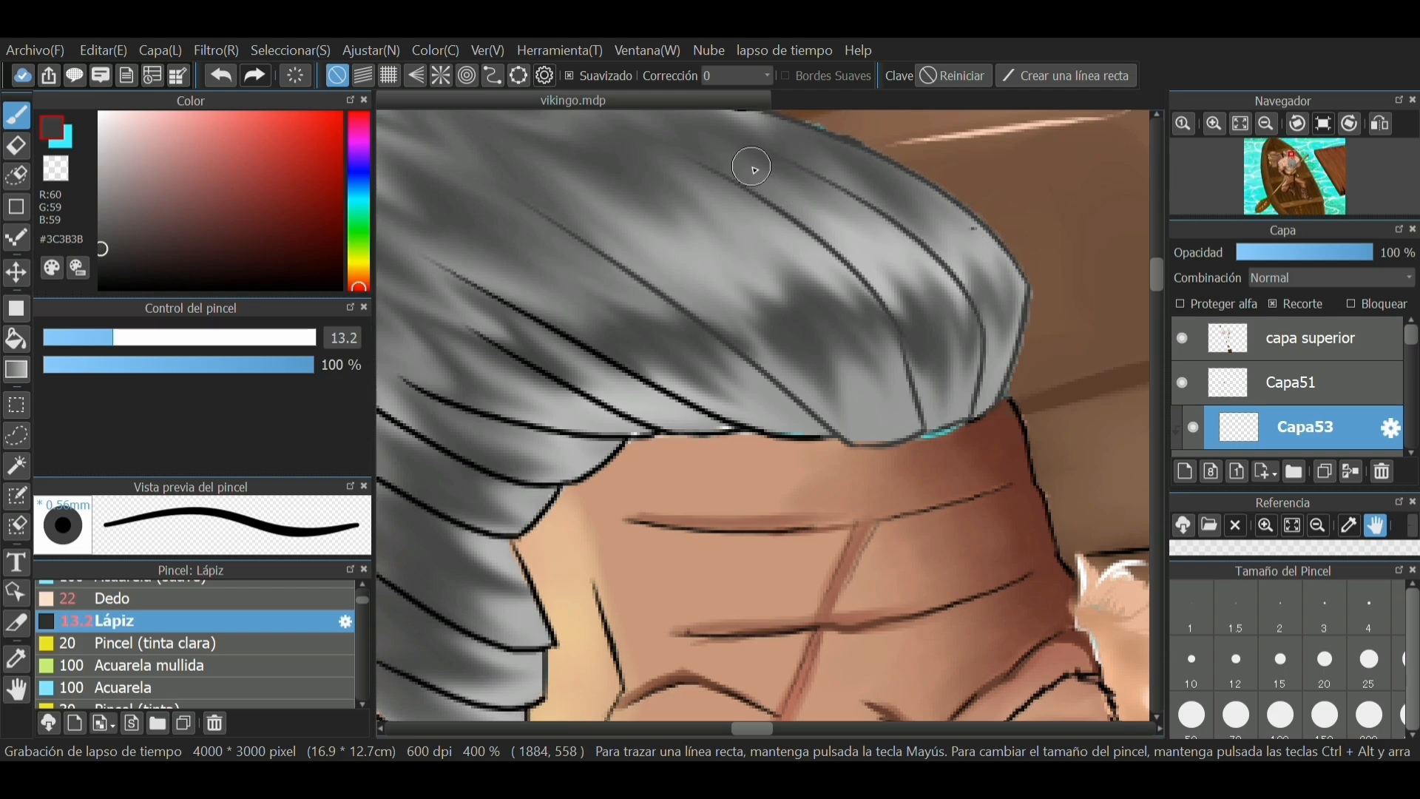
Recolour the hair's top and back contour down to the fur collar with Lápiz in #3C3B3B at size 13.2
scroll(844, 435, "down", 3)
scroll(744, 307, "up", 2)
mouse_move(877, 309)
left_mouse_down()
mouse_move(801, 305)
mouse_move(654, 299)
left_mouse_up()
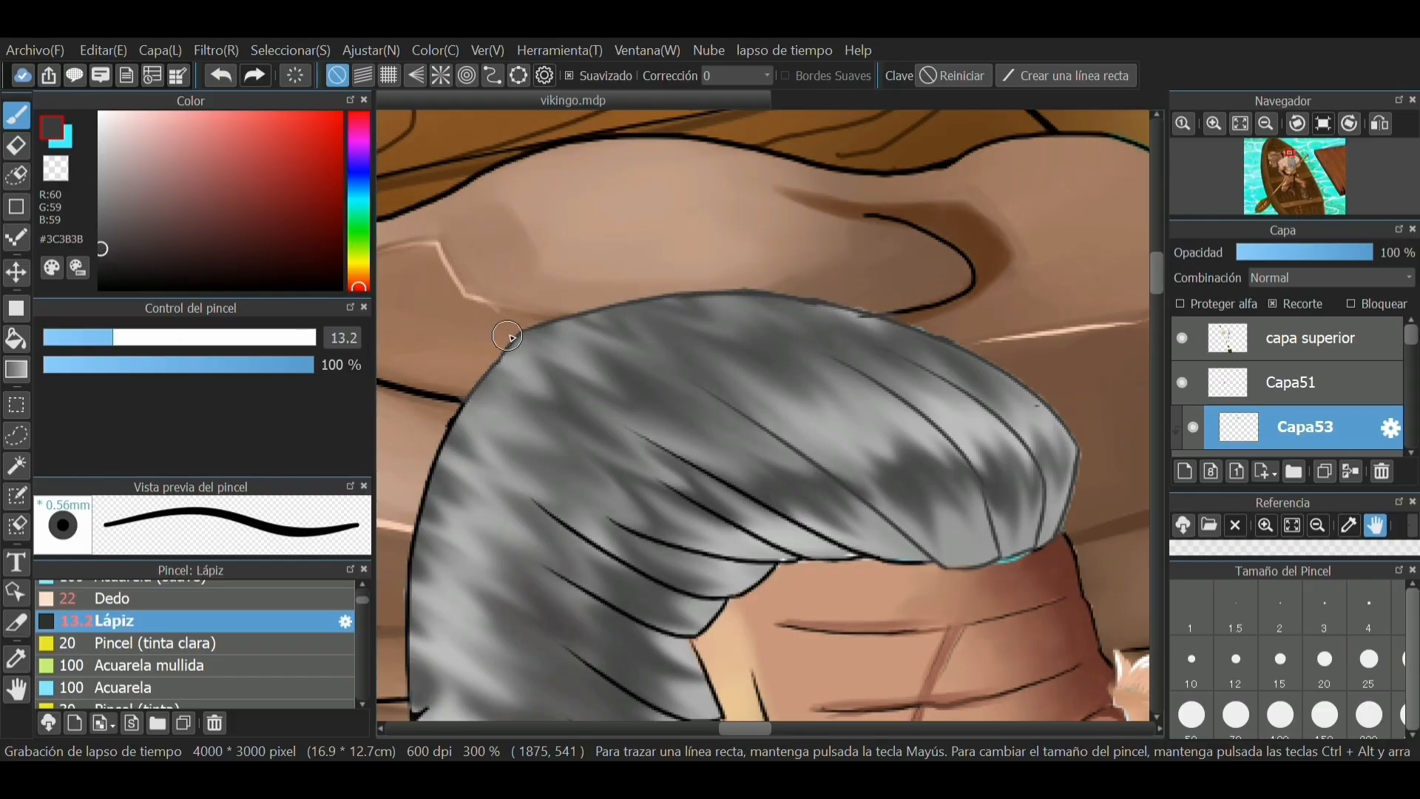
mouse_move(509, 337)
left_mouse_down()
mouse_move(511, 379)
mouse_move(461, 417)
mouse_move(437, 462)
mouse_move(412, 676)
mouse_move(422, 592)
left_mouse_up()
scroll(622, 444, "down", 3)
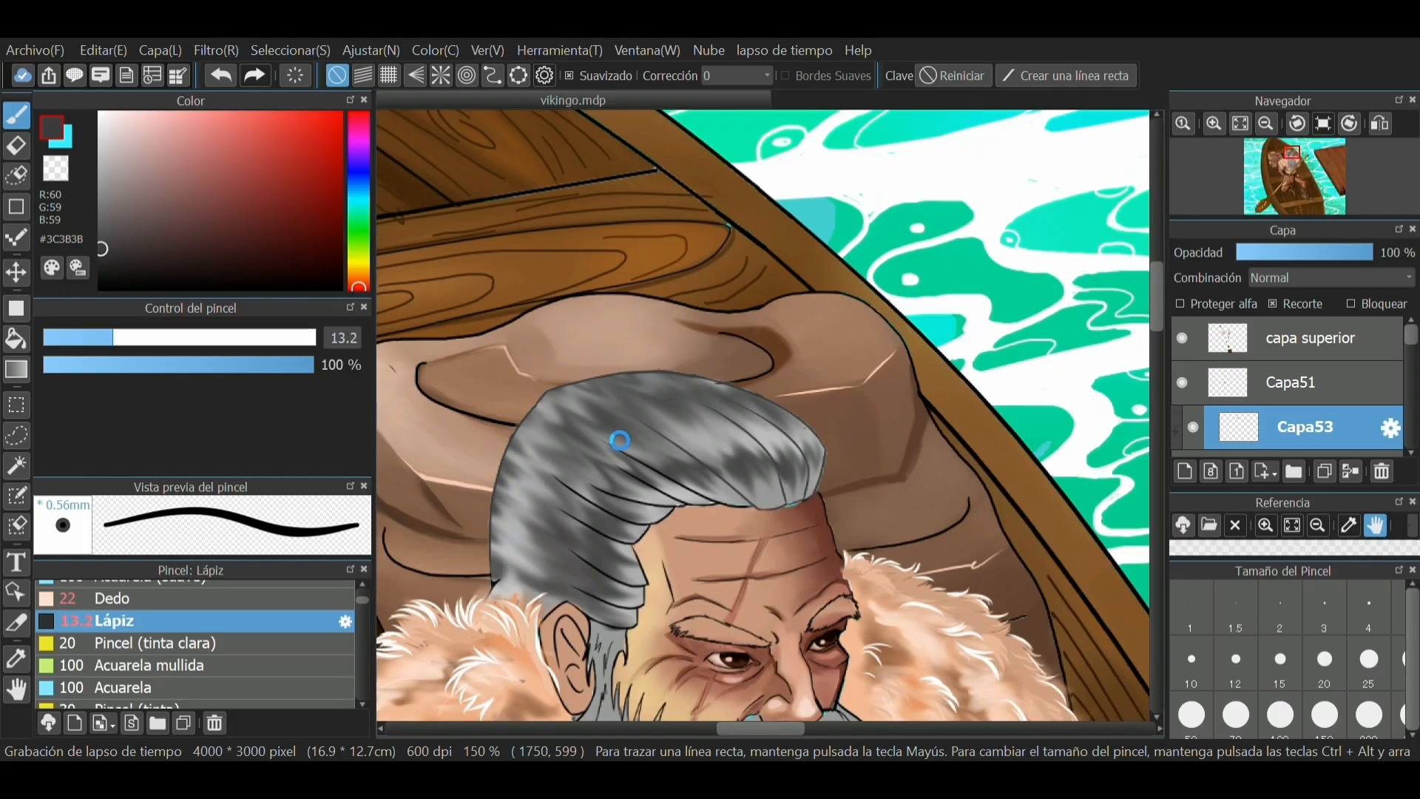
scroll(569, 466, "up", 6)
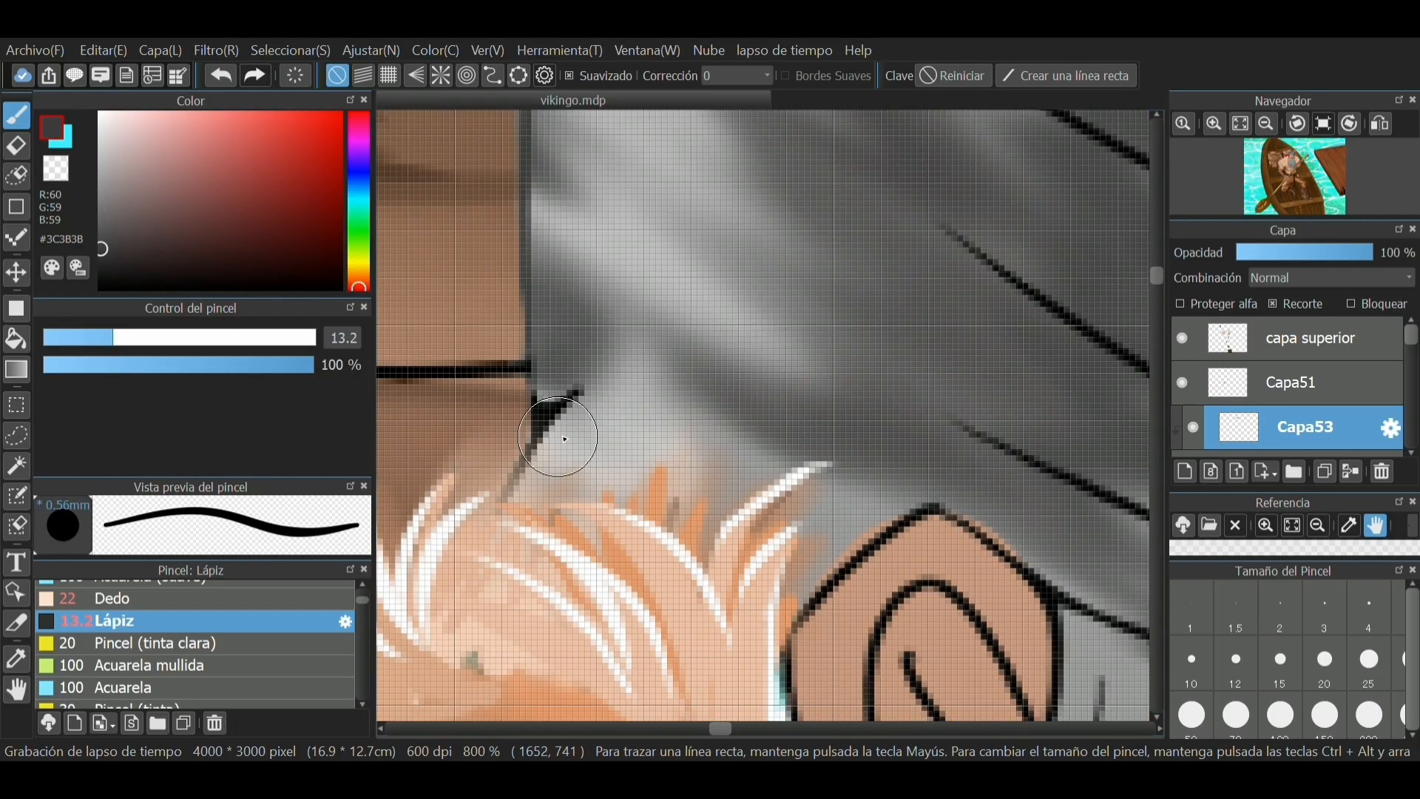
mouse_move(555, 438)
left_mouse_down()
mouse_move(578, 402)
mouse_move(555, 428)
left_mouse_up()
scroll(714, 303, "down", 2)
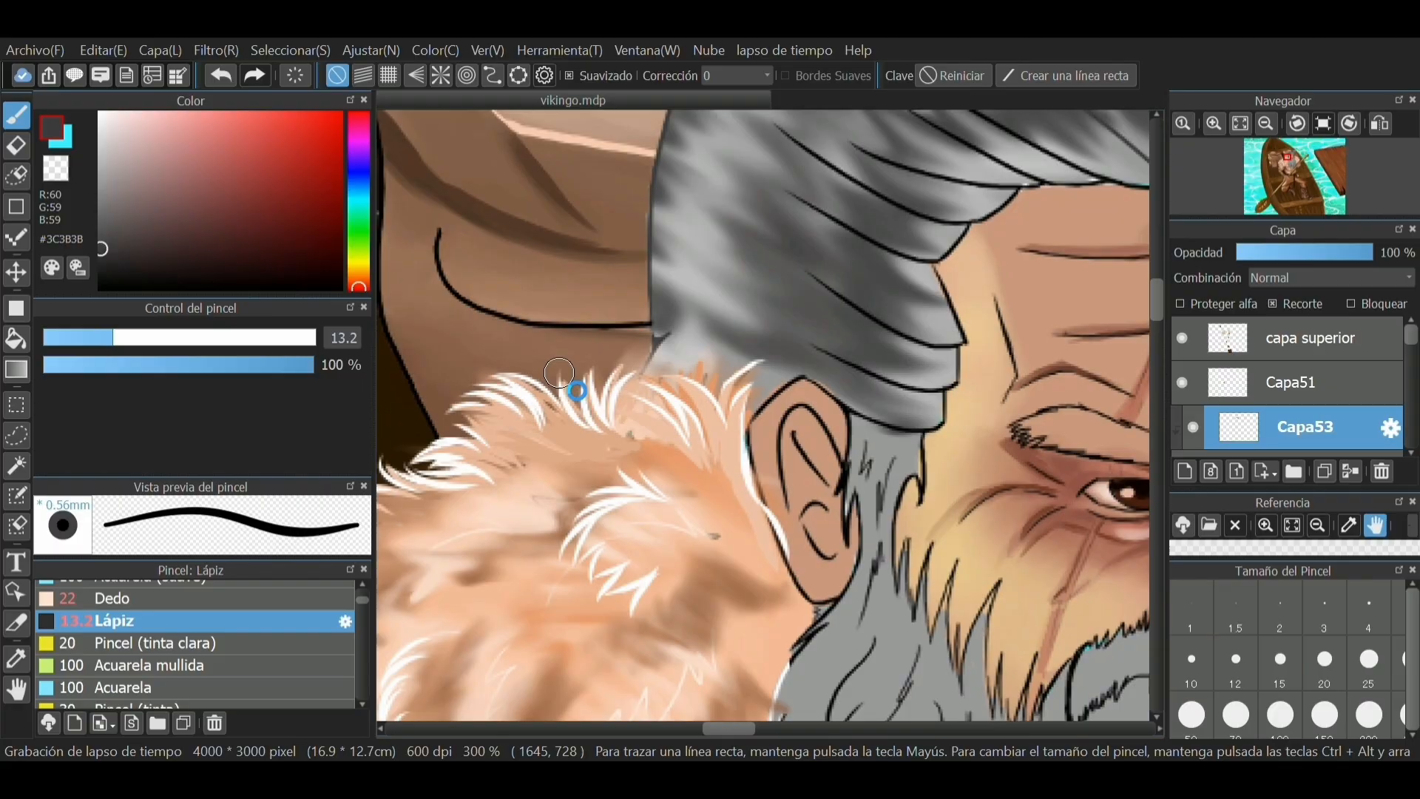
Turn the black lines of the side locks above the ear into light strands with Lápiz in #BBBBBB at size 13.2
left_click(99, 199)
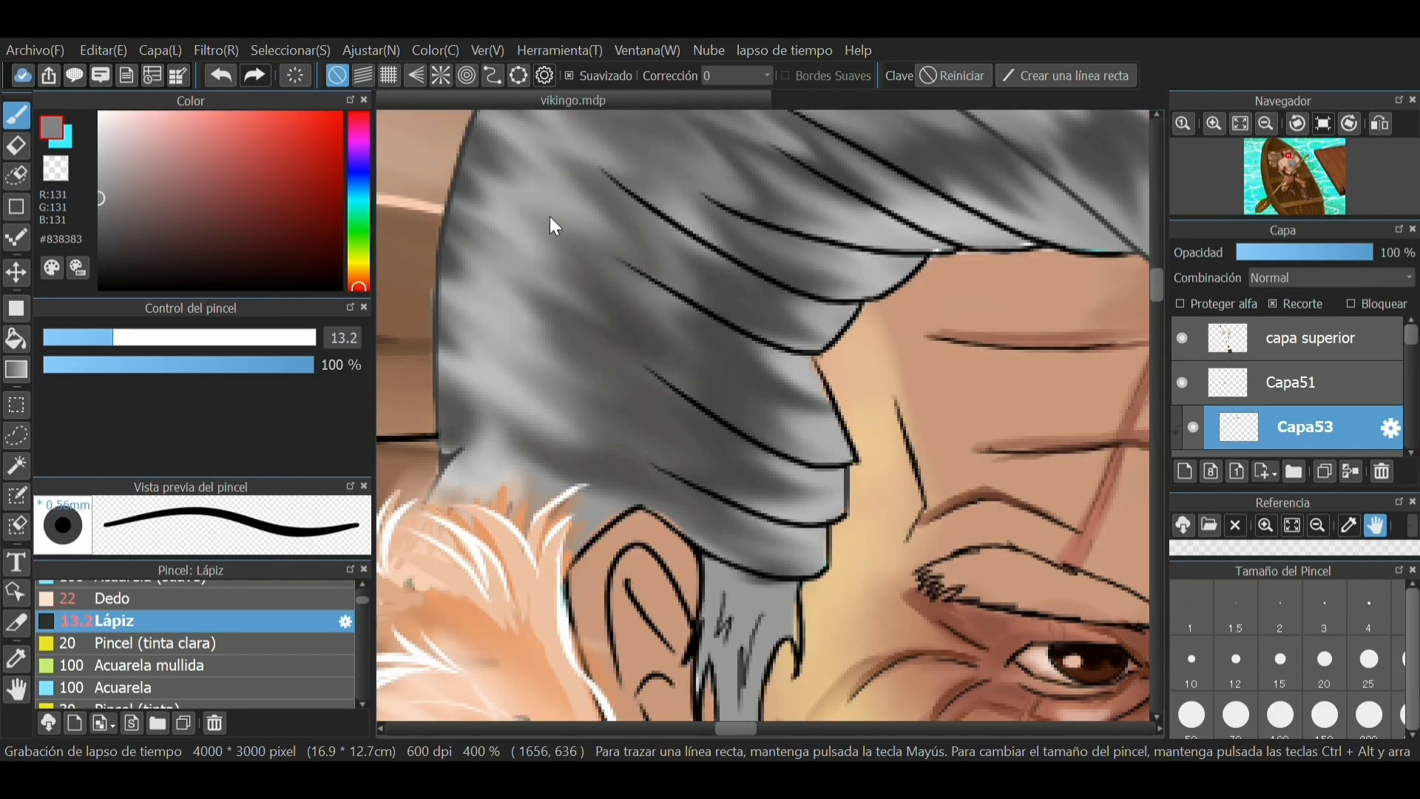
mouse_move(607, 171)
left_mouse_down()
mouse_move(673, 223)
mouse_move(858, 311)
mouse_move(601, 170)
left_mouse_up()
left_click(102, 159)
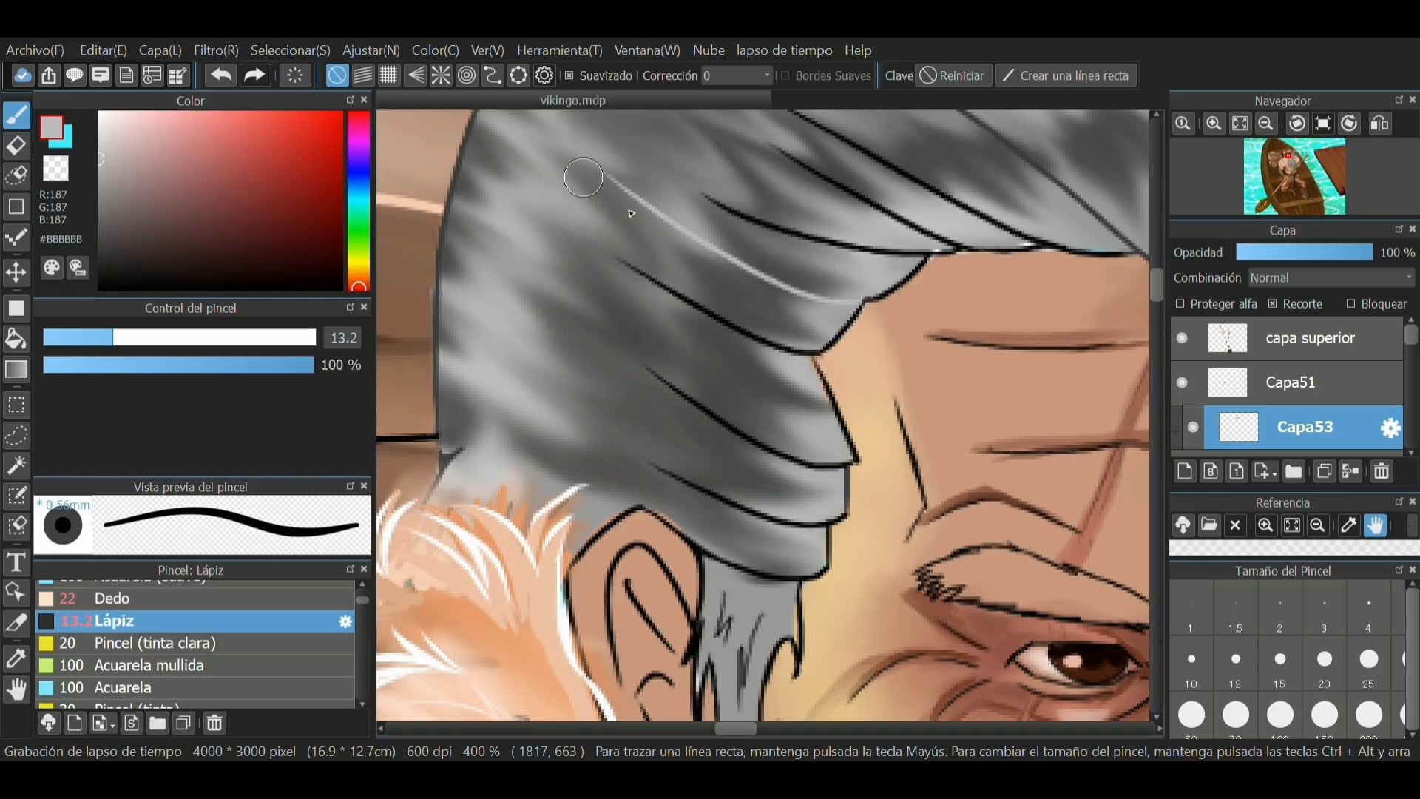
left_click_drag(855, 323, 615, 259)
mouse_move(814, 355)
left_mouse_down()
mouse_move(850, 412)
mouse_move(644, 367)
left_mouse_up()
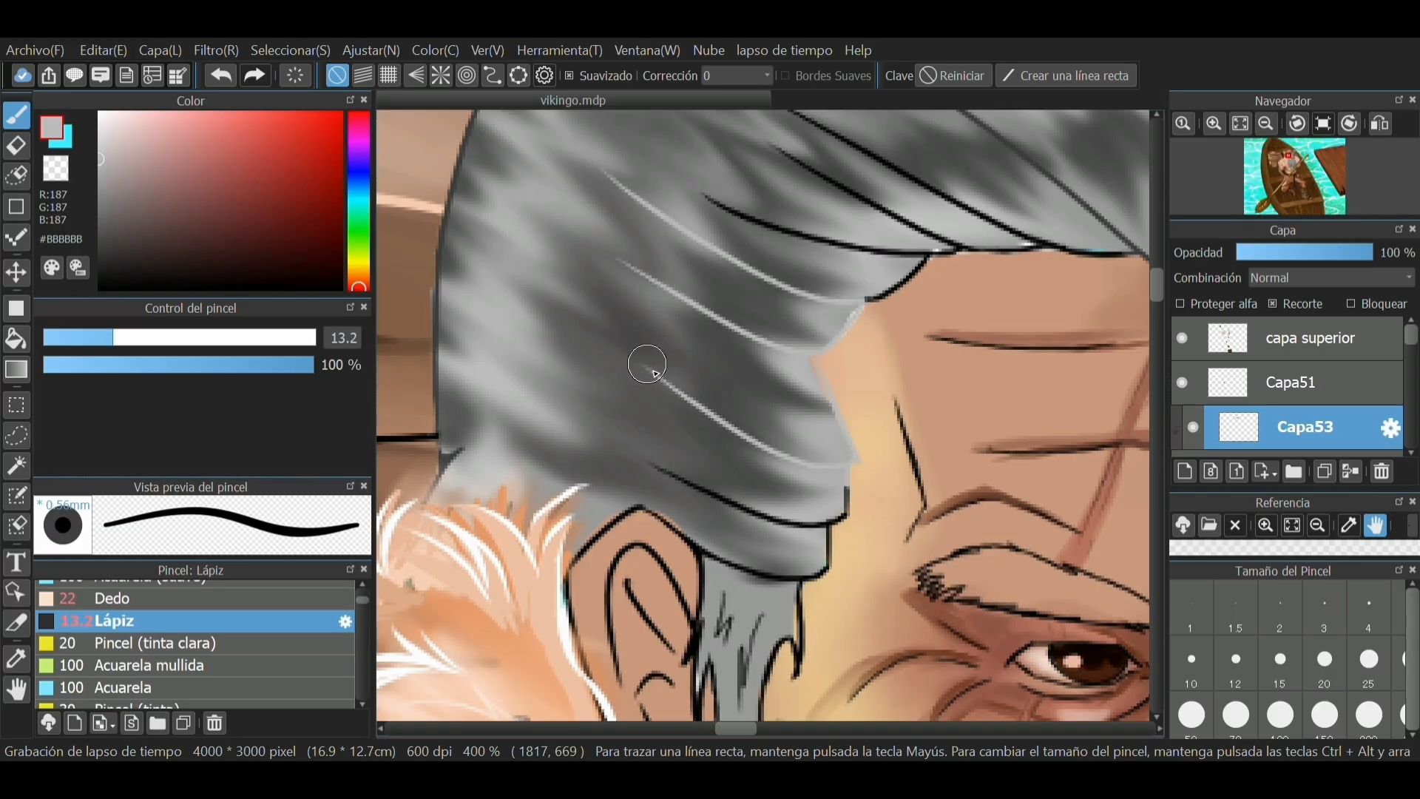
mouse_move(814, 481)
left_mouse_down()
mouse_move(823, 518)
mouse_move(671, 448)
mouse_move(730, 496)
mouse_move(832, 532)
mouse_move(828, 562)
mouse_move(706, 535)
left_mouse_up()
mouse_move(851, 299)
left_mouse_down()
mouse_move(929, 269)
mouse_move(724, 201)
mouse_move(791, 142)
mouse_move(933, 236)
mouse_move(1019, 242)
mouse_move(935, 237)
mouse_move(808, 119)
mouse_move(992, 217)
mouse_move(1034, 183)
left_mouse_up()
Lighten the remaining lines over the forehead and the front edge of the hair to #BBBBBB with Lápiz
scroll(651, 185, "down", 3)
scroll(681, 174, "up", 3)
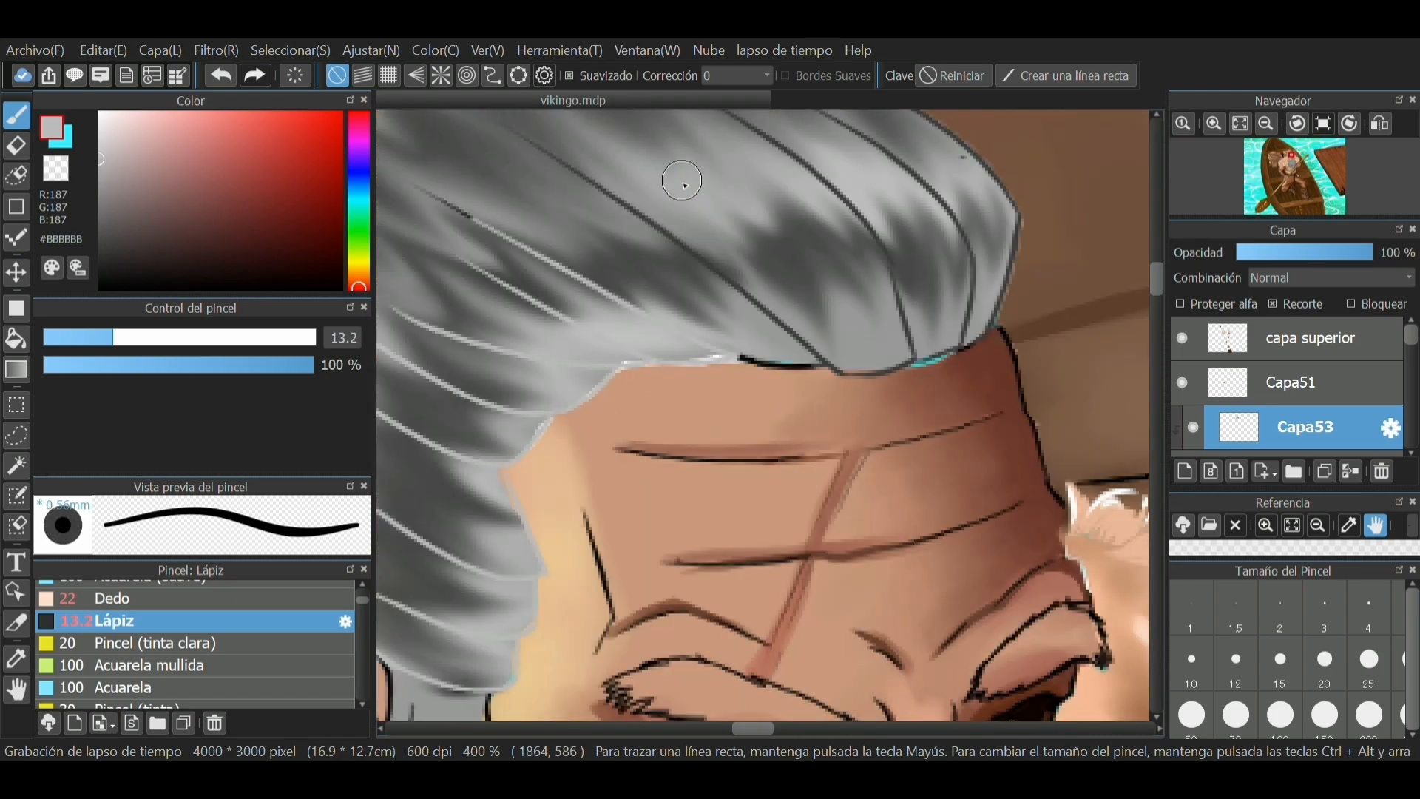
scroll(681, 181, "down", 2)
scroll(570, 167, "up", 2)
left_click_drag(537, 237, 618, 283)
mouse_move(634, 180)
left_mouse_down()
mouse_move(902, 378)
mouse_move(879, 395)
left_mouse_up()
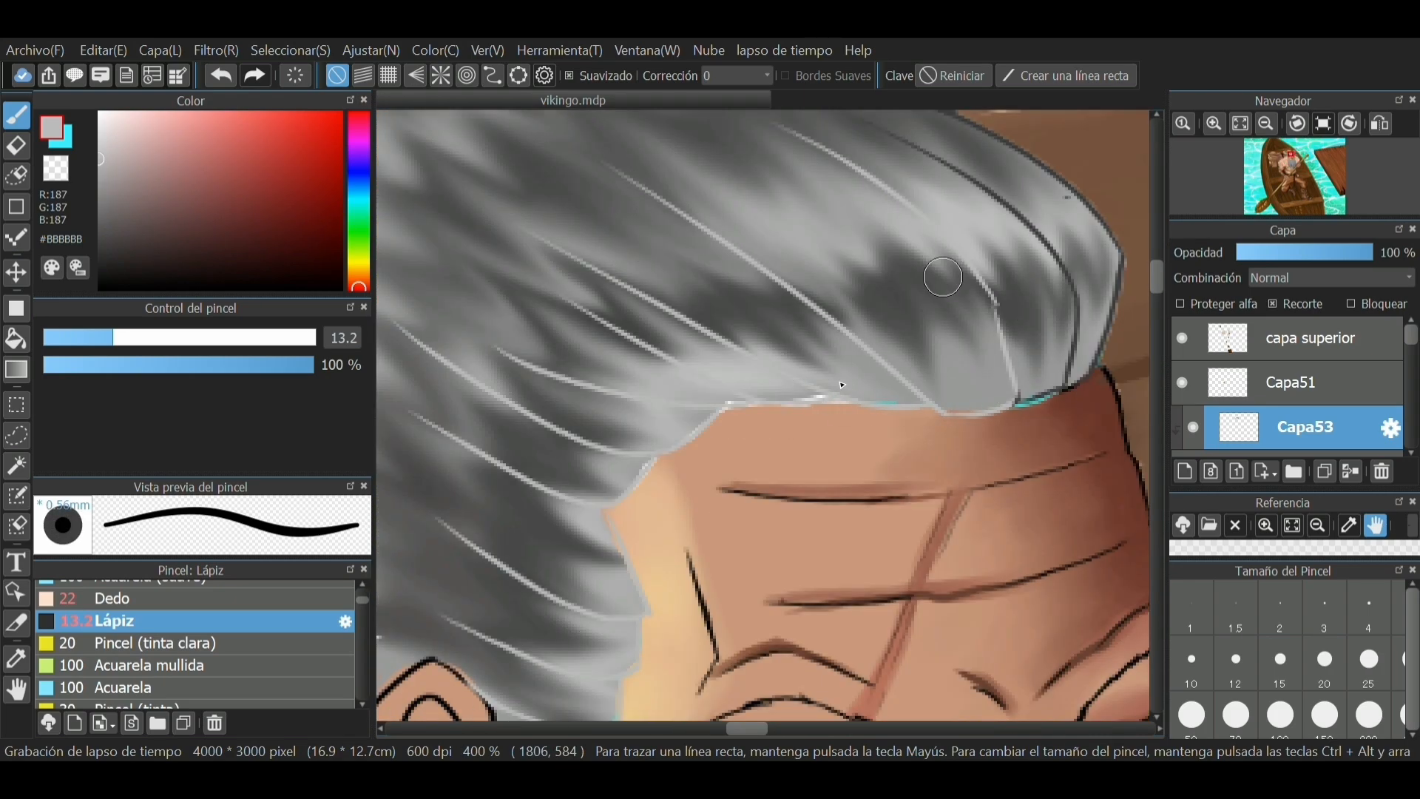
scroll(901, 354, "down", 3)
scroll(910, 326, "up", 3)
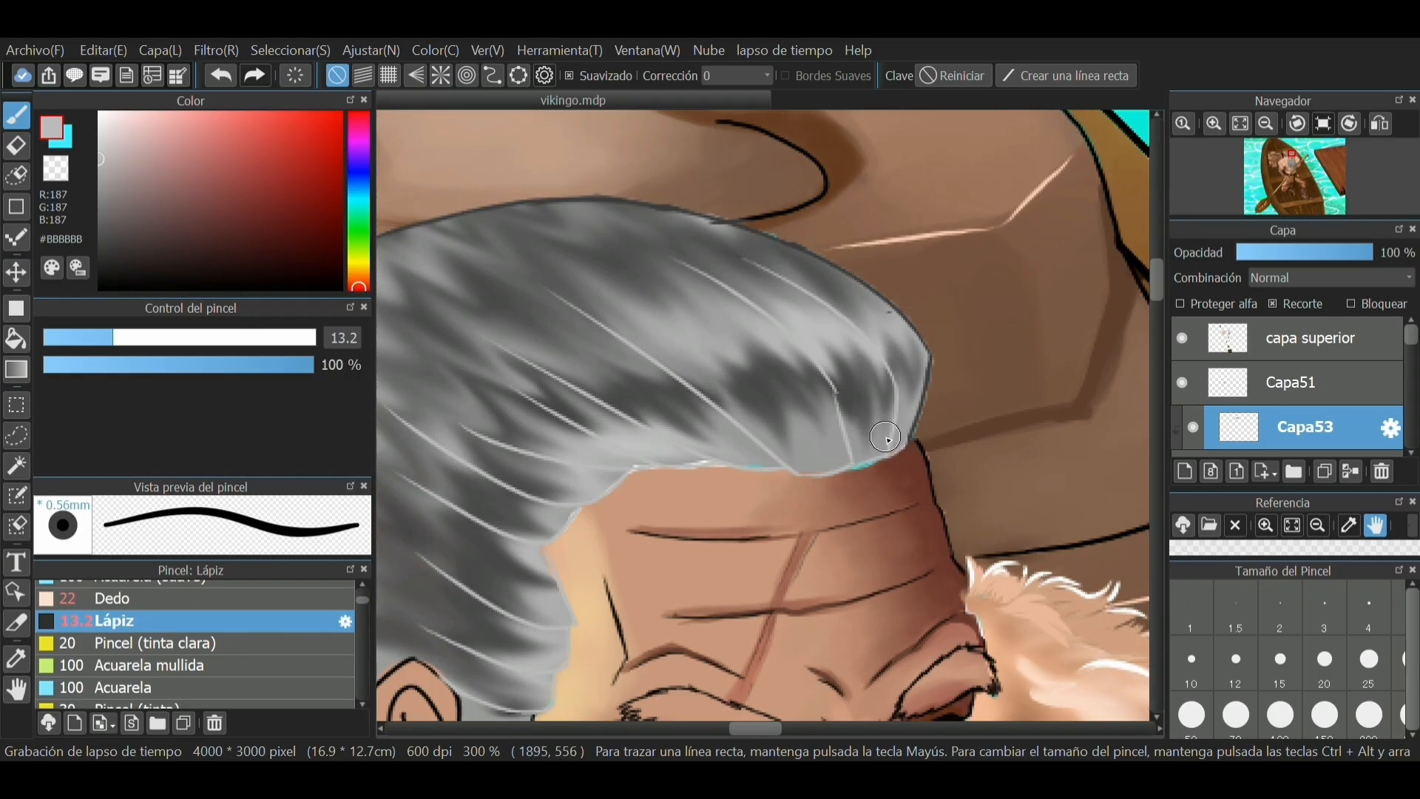
mouse_move(885, 438)
left_mouse_down()
mouse_move(921, 386)
mouse_move(851, 279)
mouse_move(771, 243)
left_mouse_up()
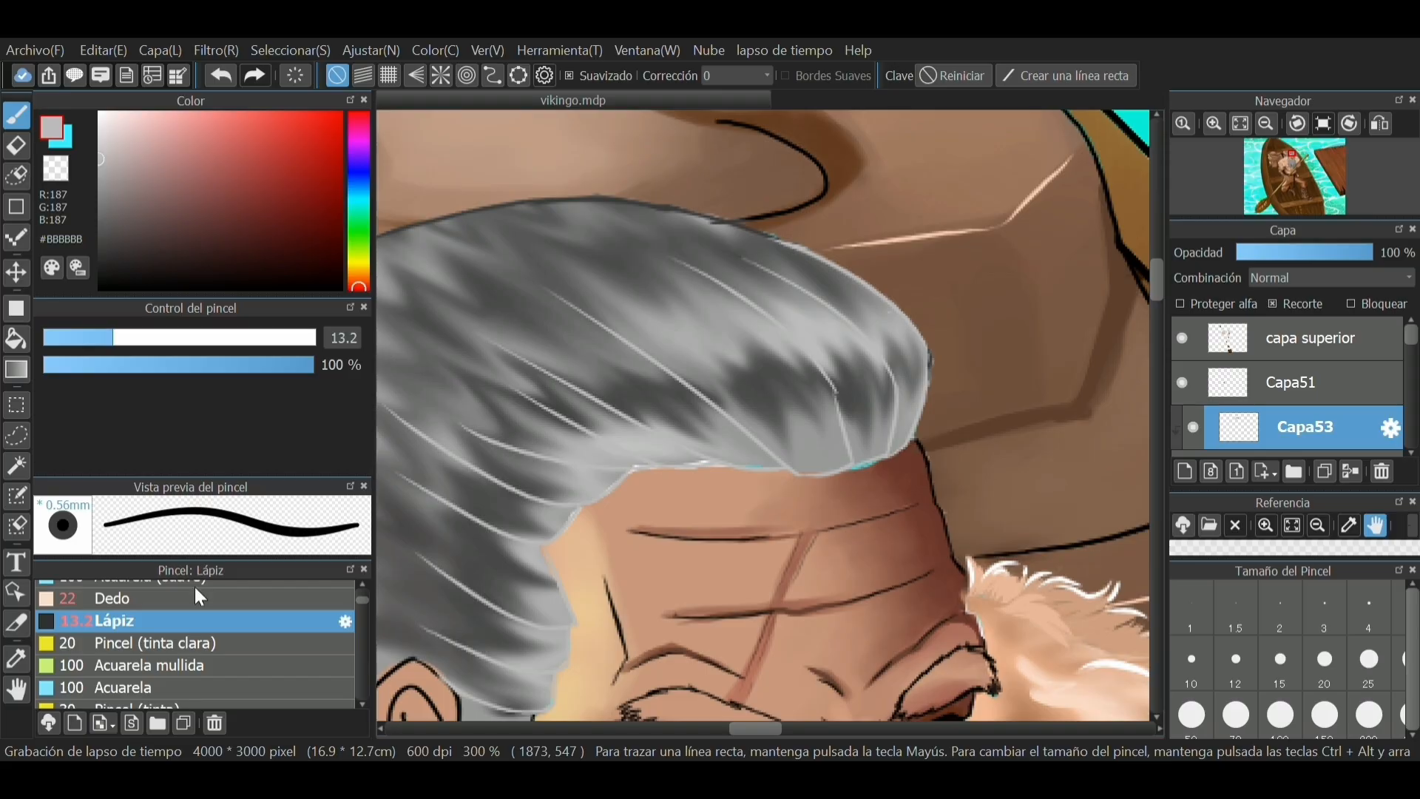
Brush along the hair's upper front contour with Acuarela in #BBBBBB at size 19 and 3% opacity
left_click(165, 687)
left_click(148, 336)
mouse_move(851, 276)
left_mouse_down()
mouse_move(726, 212)
mouse_move(672, 207)
left_mouse_up()
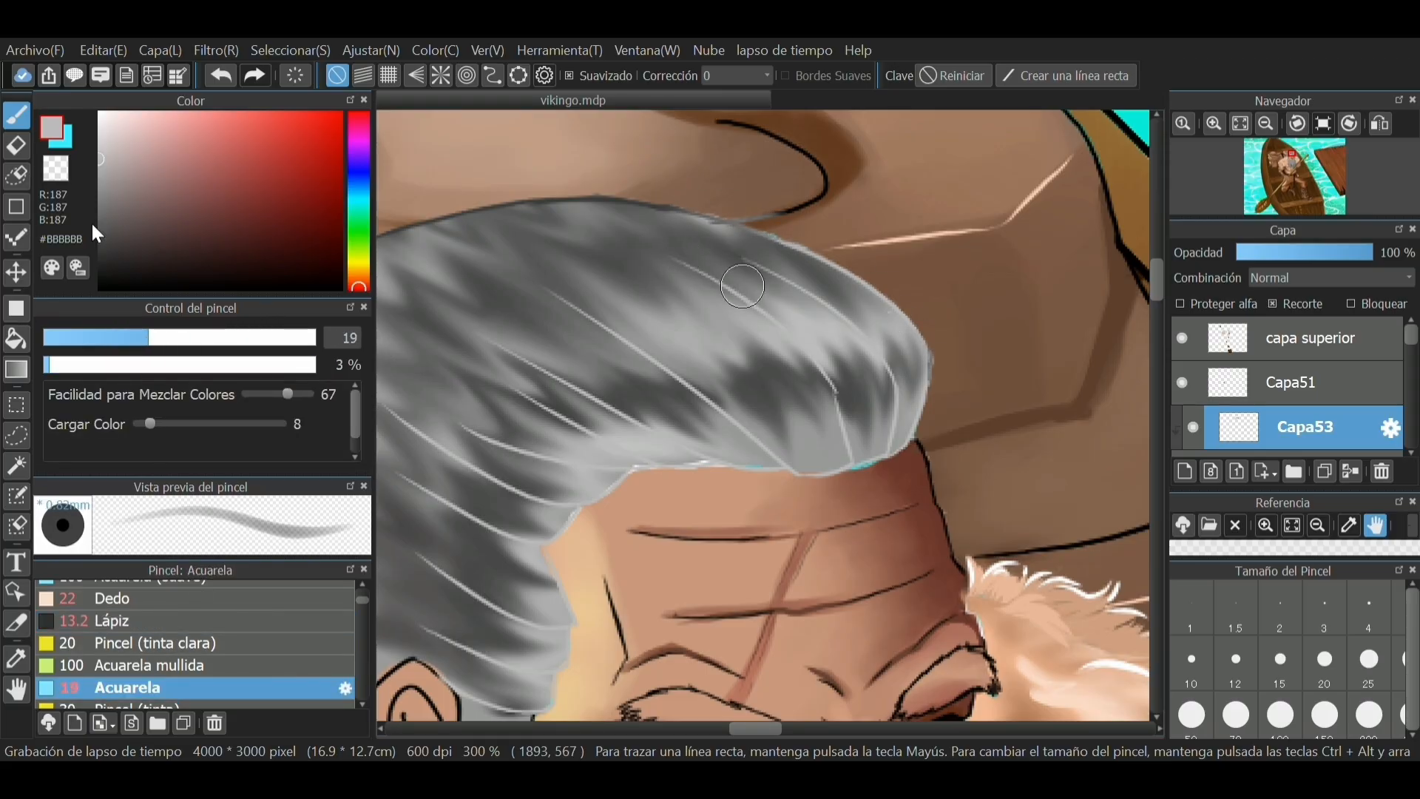
Recolour the curved fold line on the bundle behind the head in the sampled brown #412410 with Acuarela at size 18
left_click(101, 287)
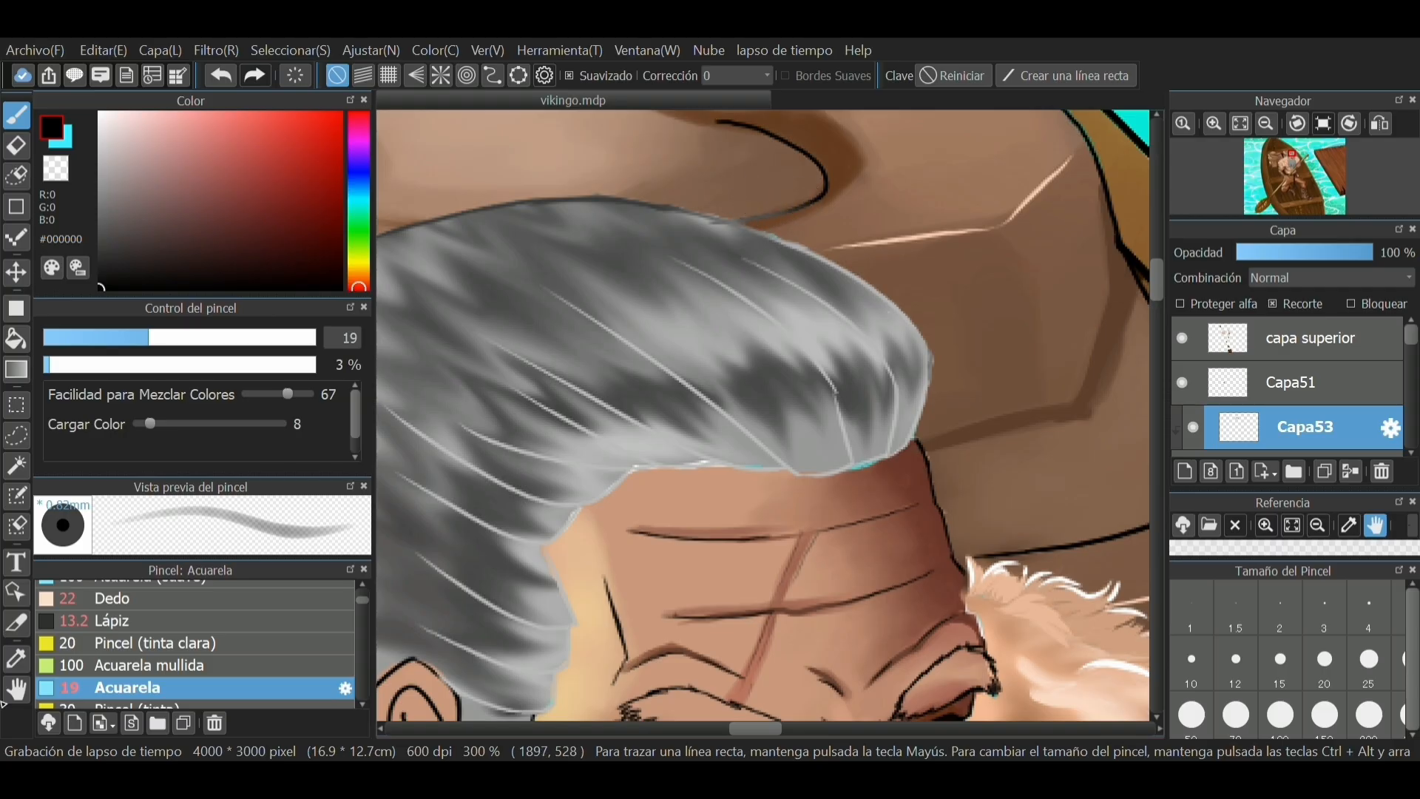
key("i")
left_click(847, 163)
left_click(16, 115)
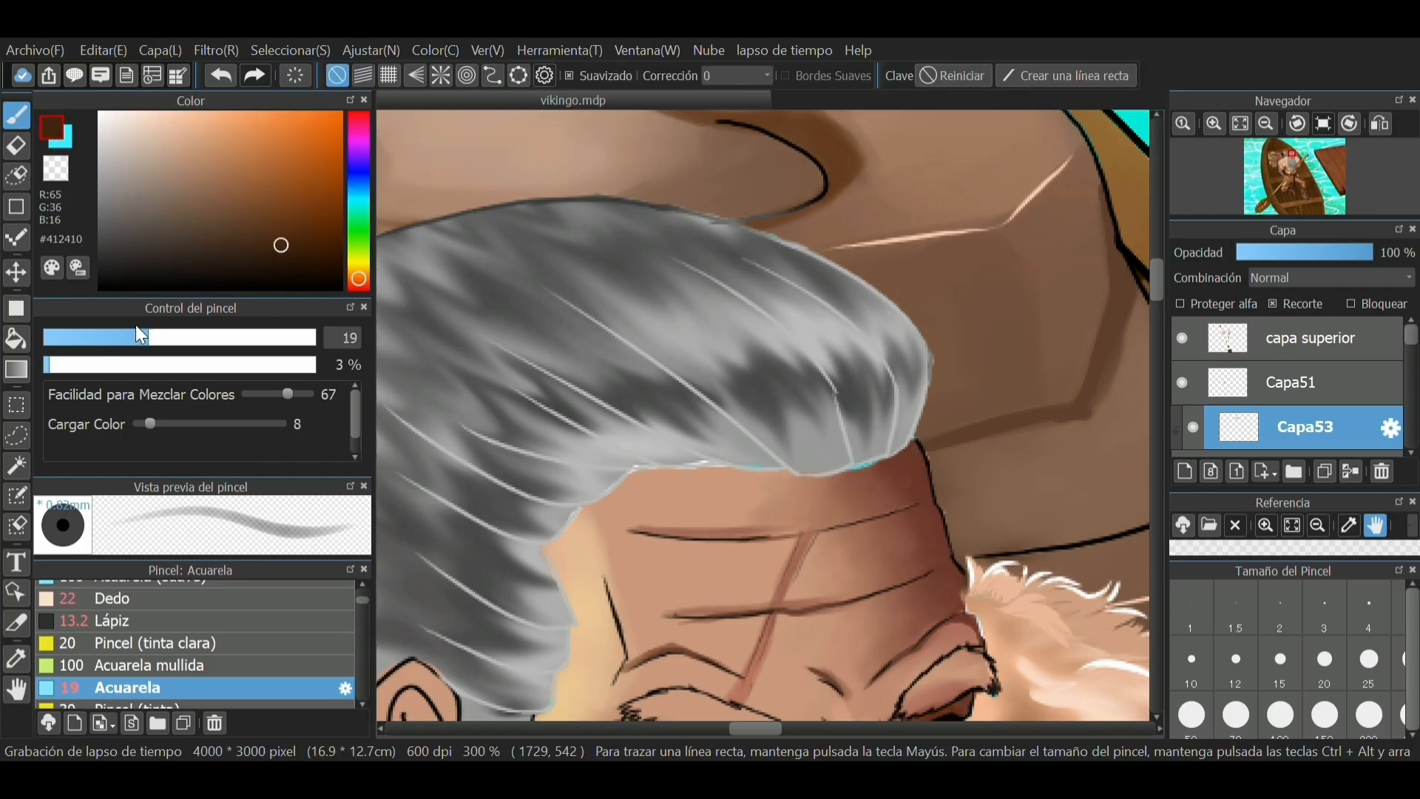
left_click(141, 337)
left_click_drag(817, 179, 731, 136)
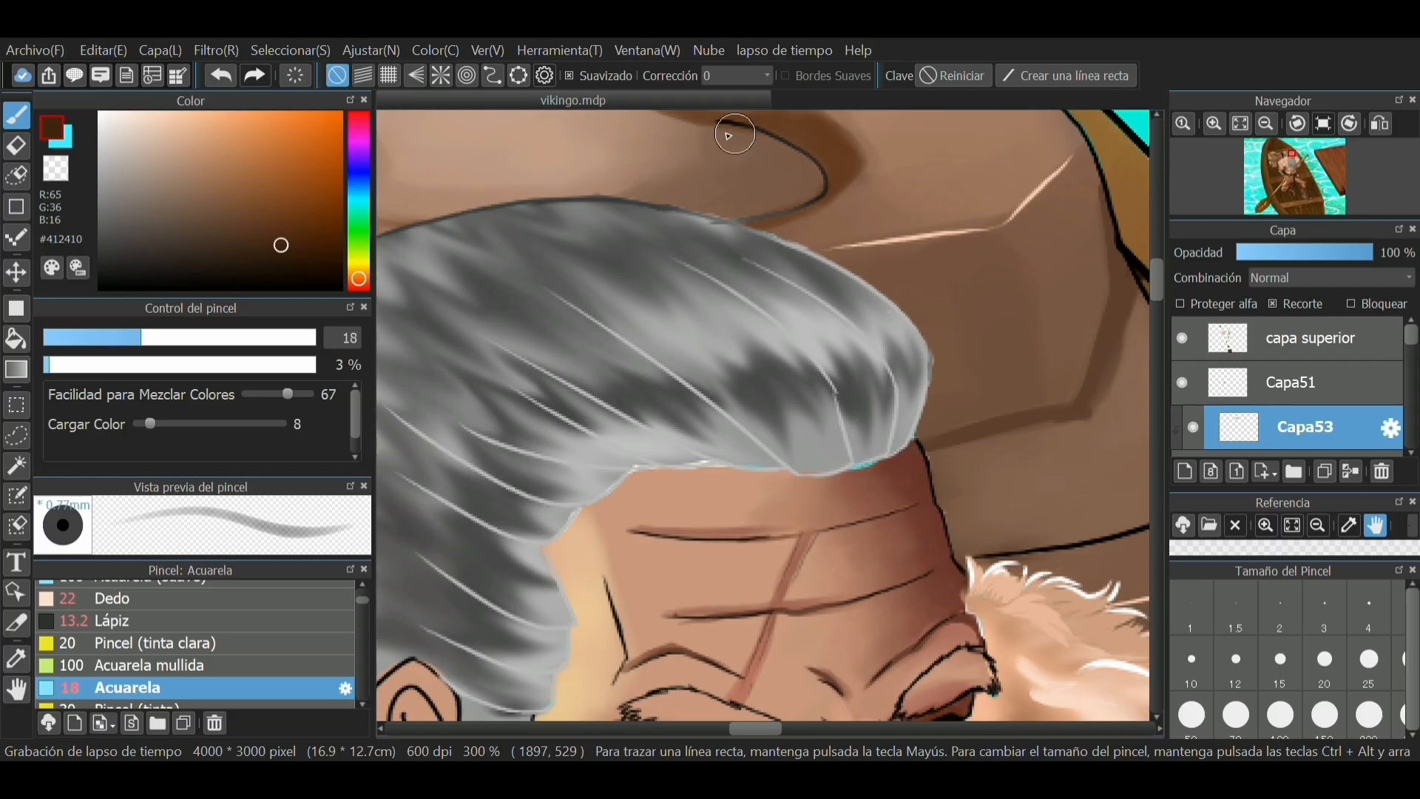
Paint over the black fold line on the bundle behind the hair's back with Lápiz in the sampled brown #855E44
left_click(157, 620)
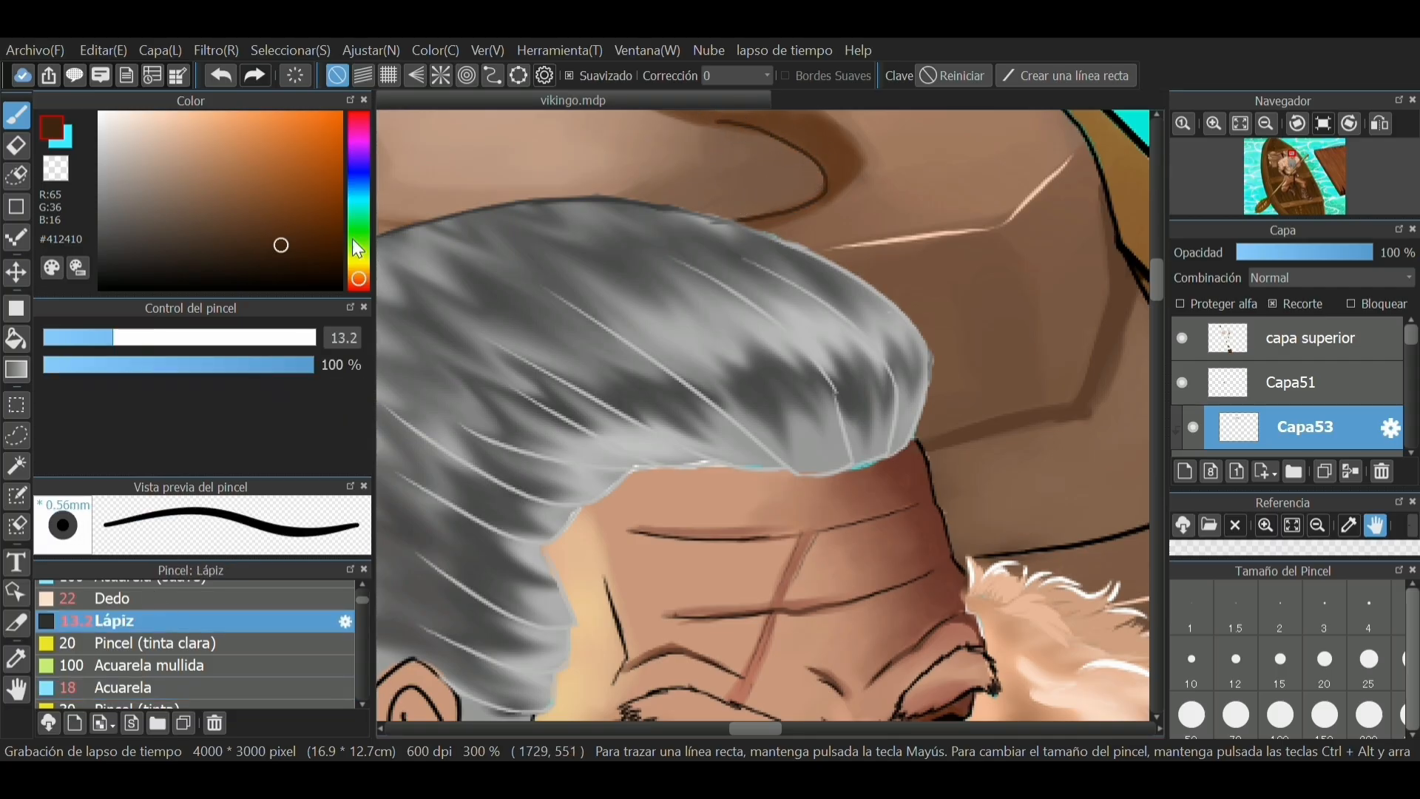
scroll(1101, 194, "down", 3)
scroll(753, 180, "up", 5)
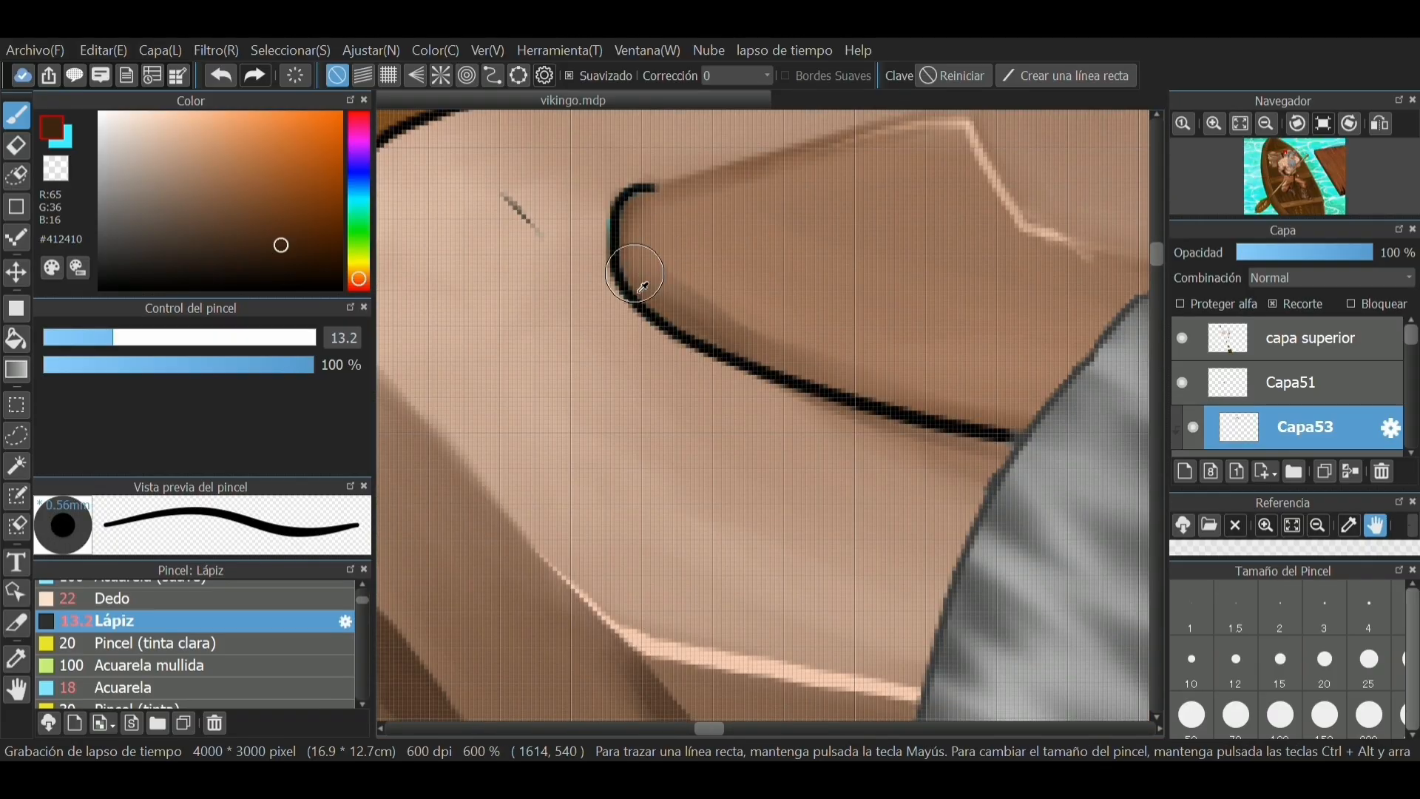
left_click(645, 287, "alt")
mouse_move(638, 188)
left_mouse_down()
mouse_move(635, 320)
mouse_move(899, 403)
mouse_move(983, 402)
left_mouse_up()
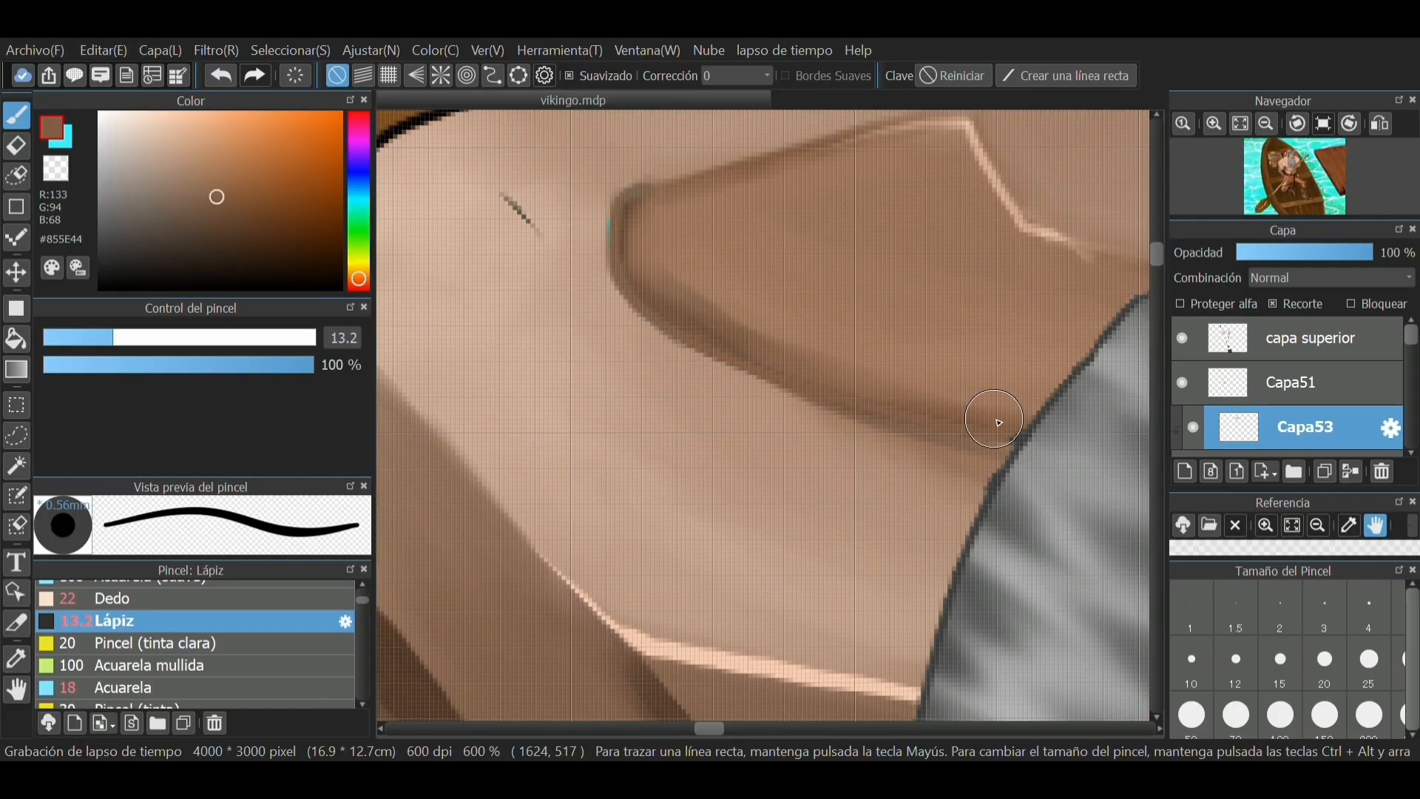
Darken the lower stretch of that bundle fold line with Lápiz in the sampled brown #78533A
left_click(16, 659)
left_click(672, 324)
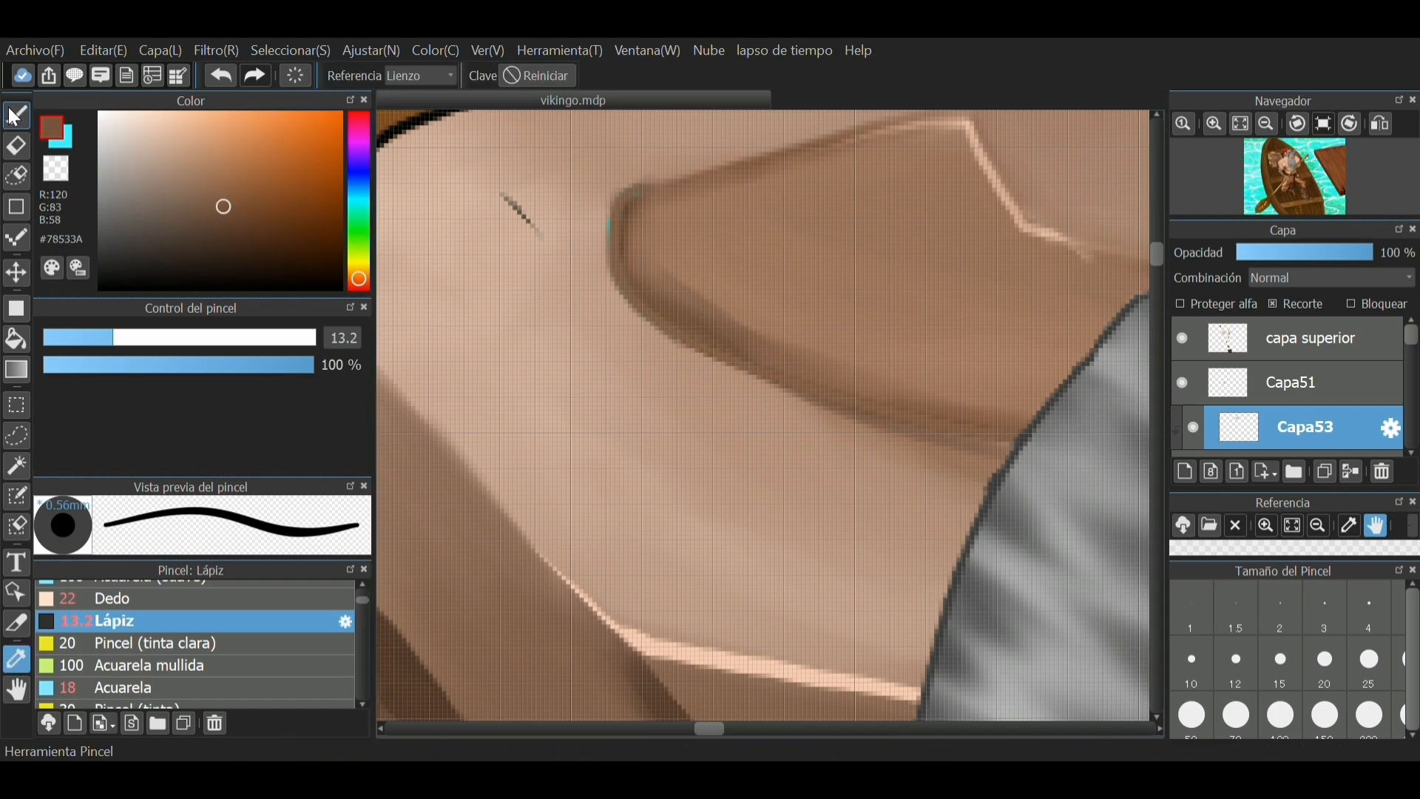
key("b")
mouse_move(763, 379)
left_mouse_down()
mouse_move(869, 413)
mouse_move(999, 424)
left_mouse_up()
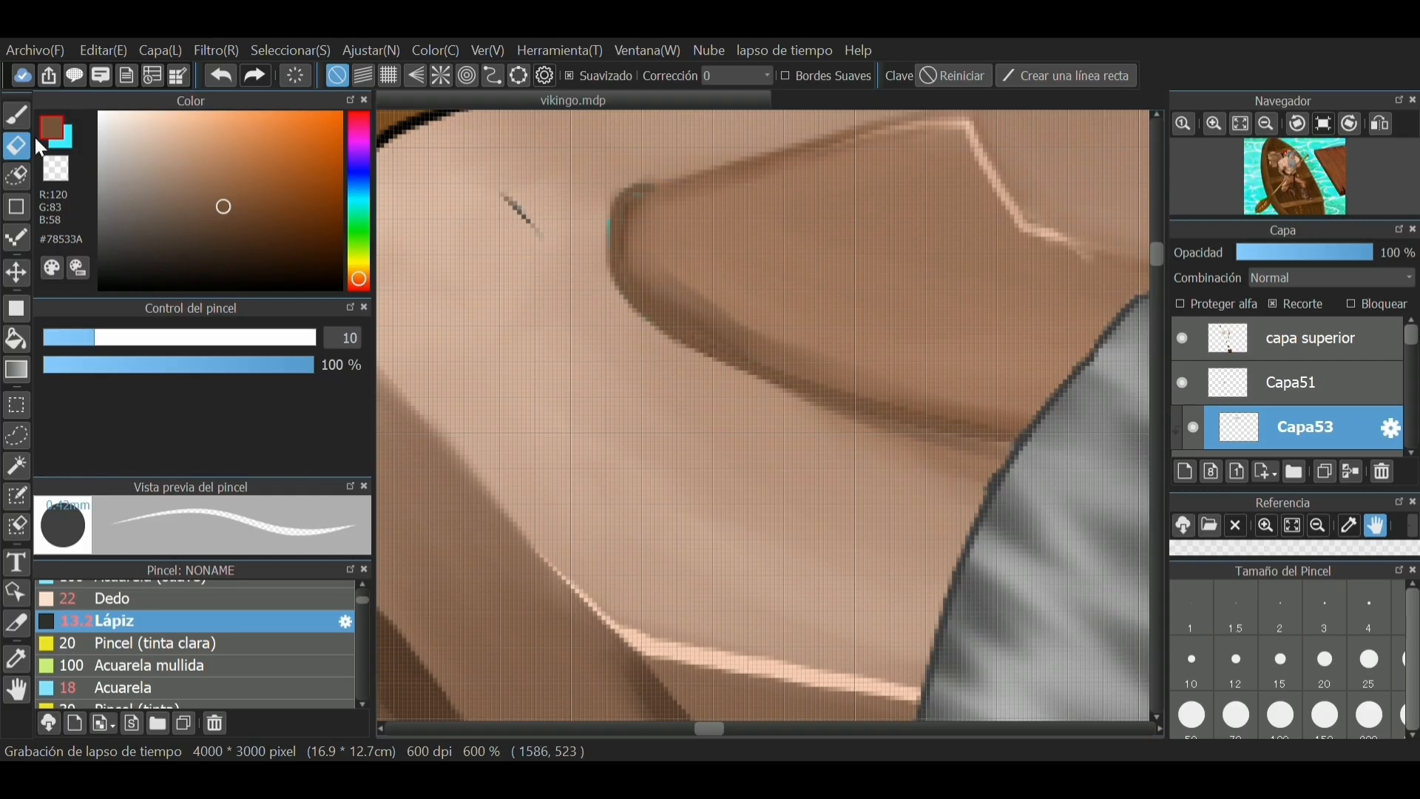
scroll(664, 427, "down", 5)
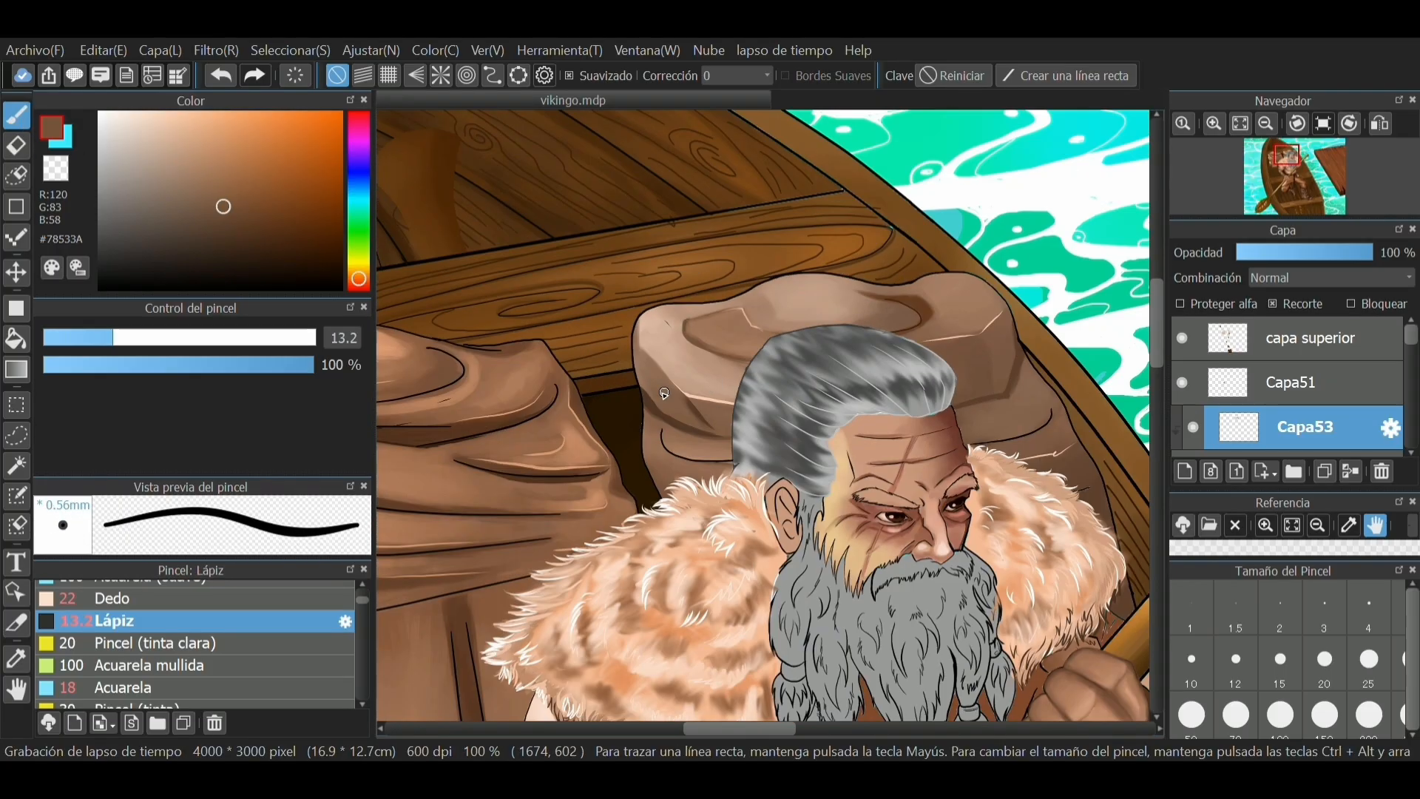
scroll(743, 409, "down", 2)
scroll(658, 429, "up", 7)
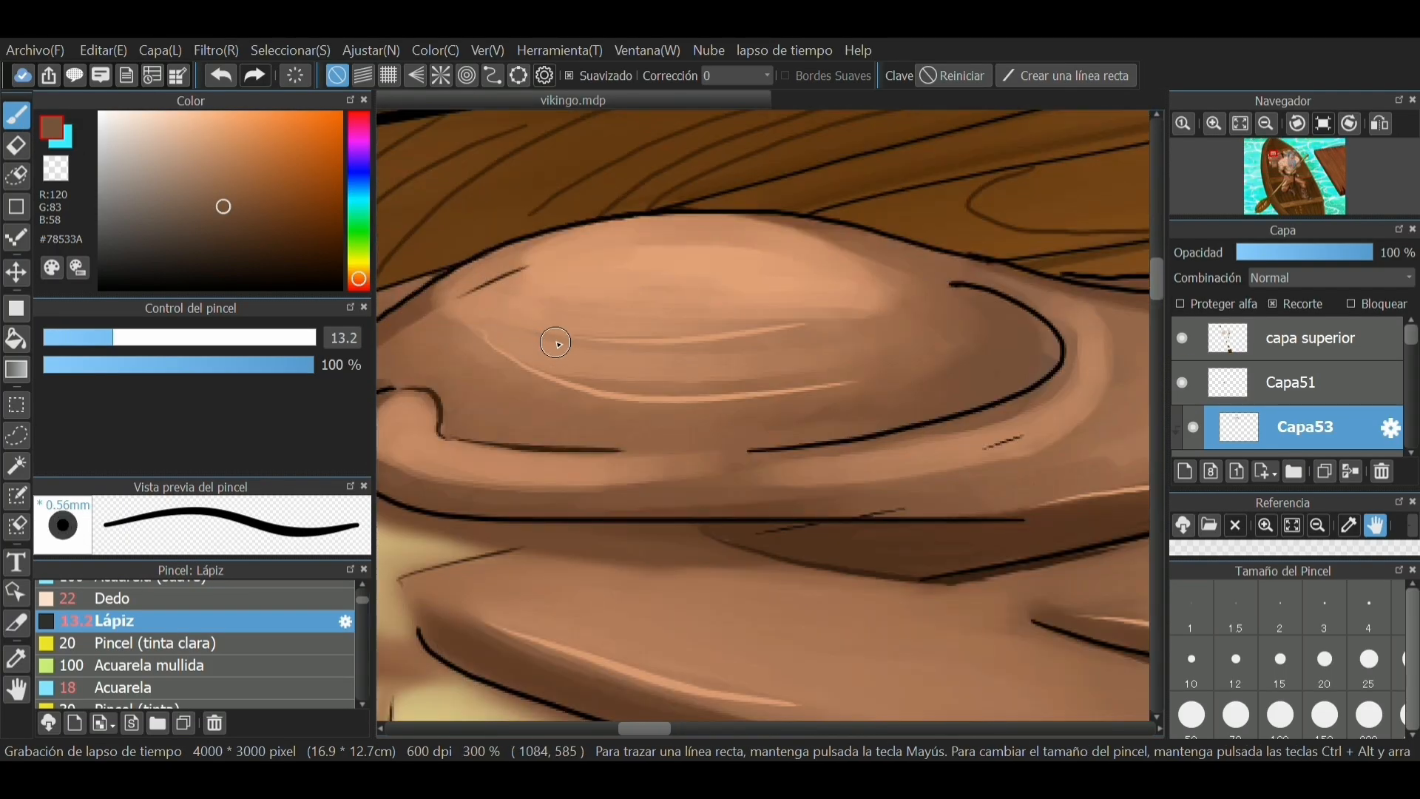
Examine the shading and outlines of the viking's gray hair, face, beard and bundles, both across the whole boat scene and up close
scroll(569, 342, "down", 3)
scroll(633, 385, "down", 2)
scroll(739, 378, "up", 1)
scroll(739, 377, "down", 1)
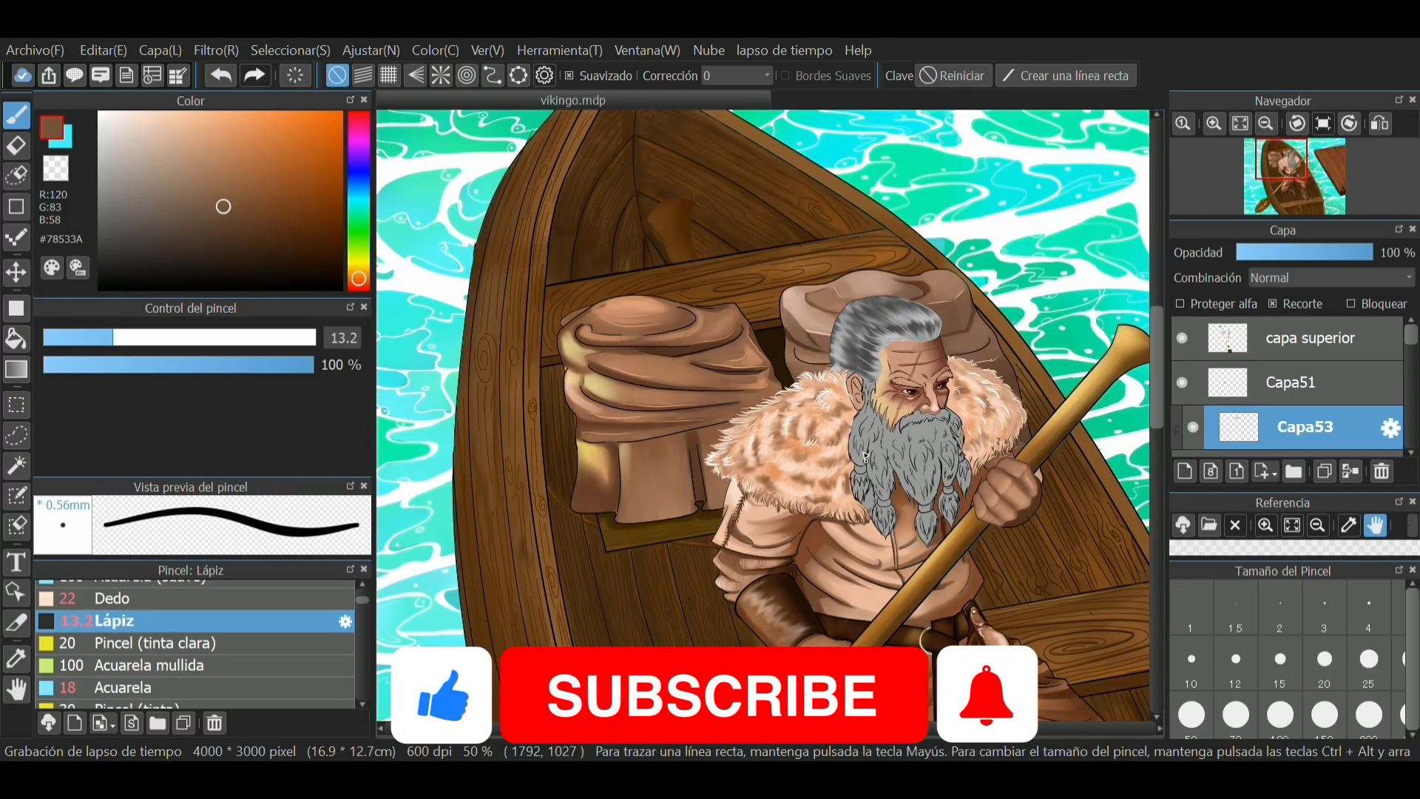
scroll(919, 486, "up", 2)
scroll(814, 377, "up", 2)
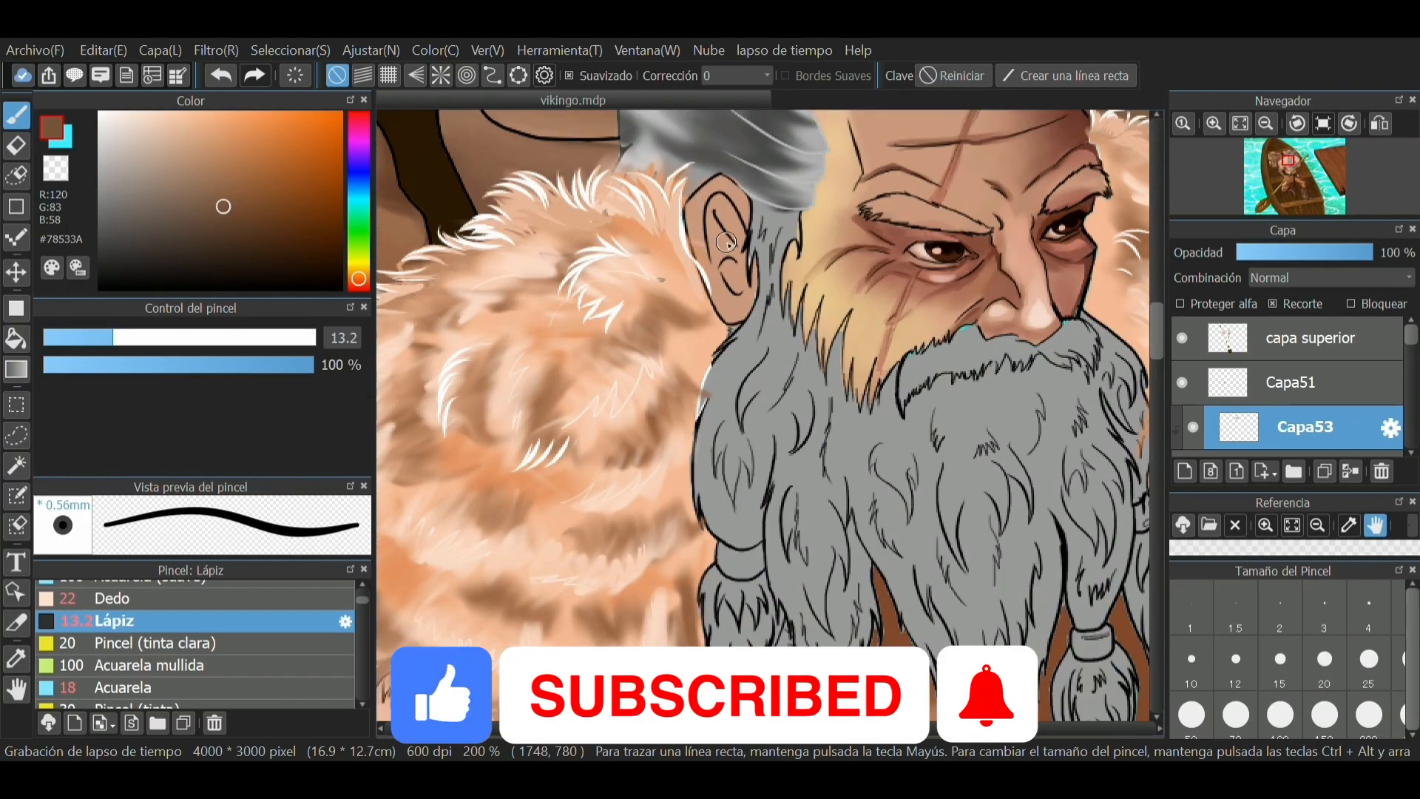
scroll(802, 367, "down", 1)
scroll(802, 366, "down", 1)
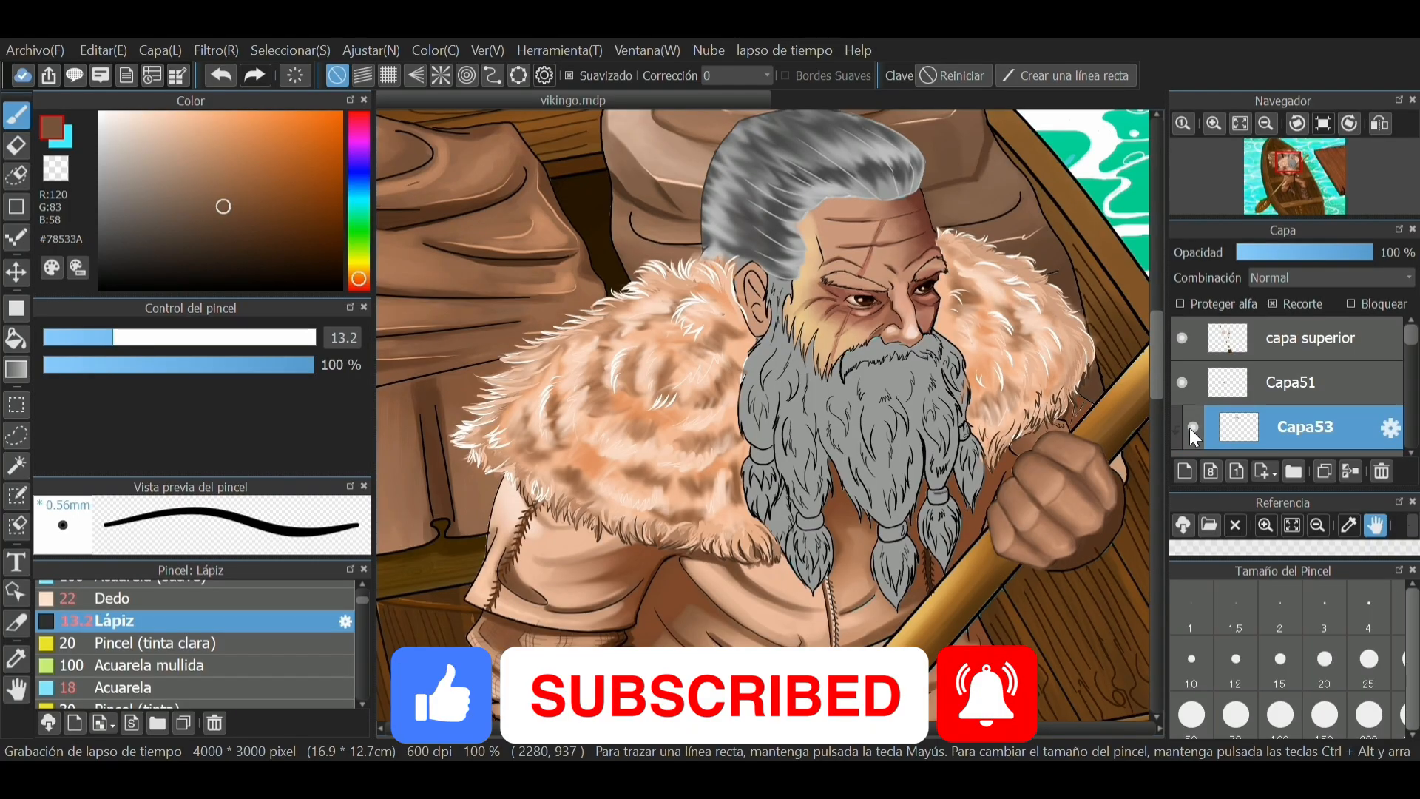
scroll(787, 310, "up", 1)
scroll(787, 310, "down", 2)
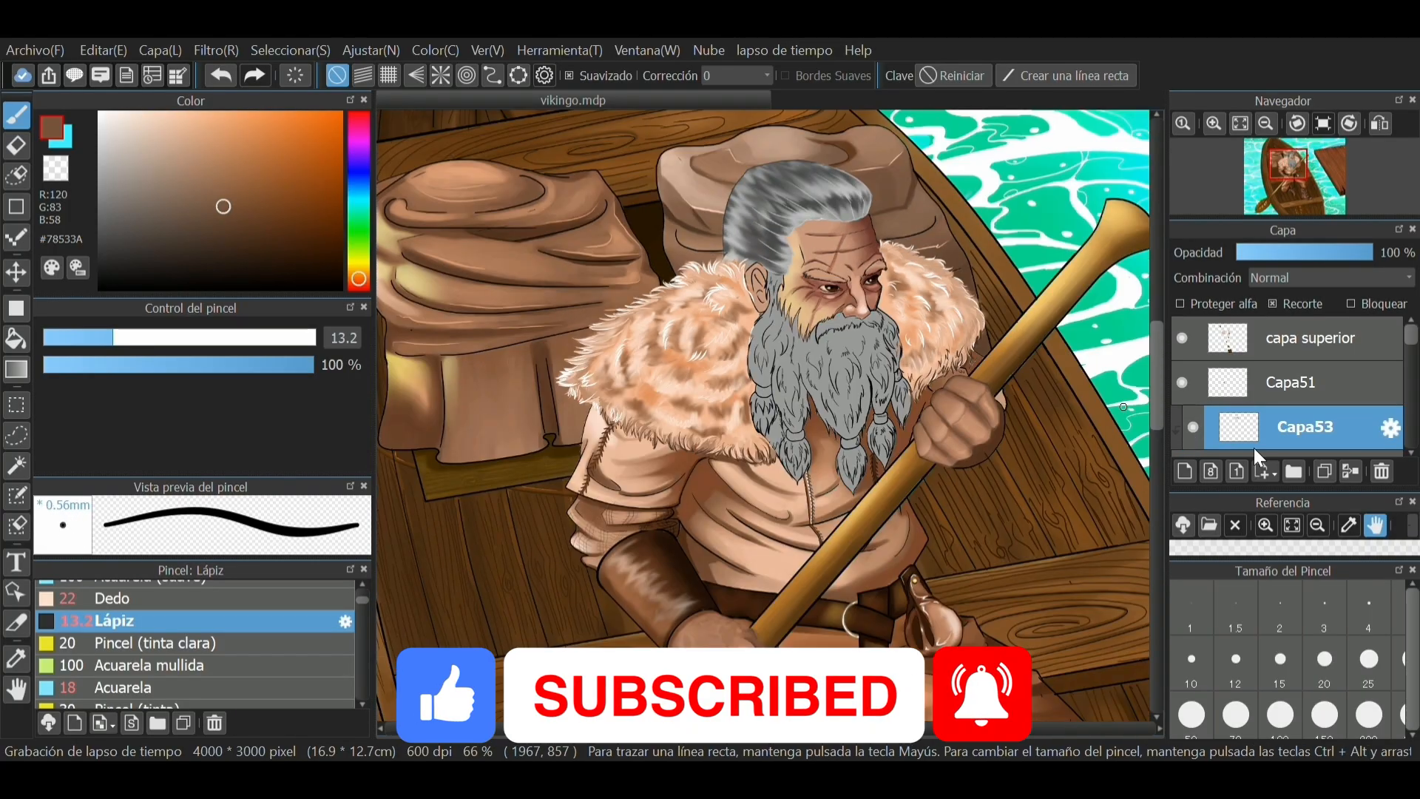
mouse_move(1161, 388)
left_mouse_down()
mouse_move(1170, 461)
mouse_move(1179, 395)
left_mouse_up()
scroll(745, 259, "down", 3)
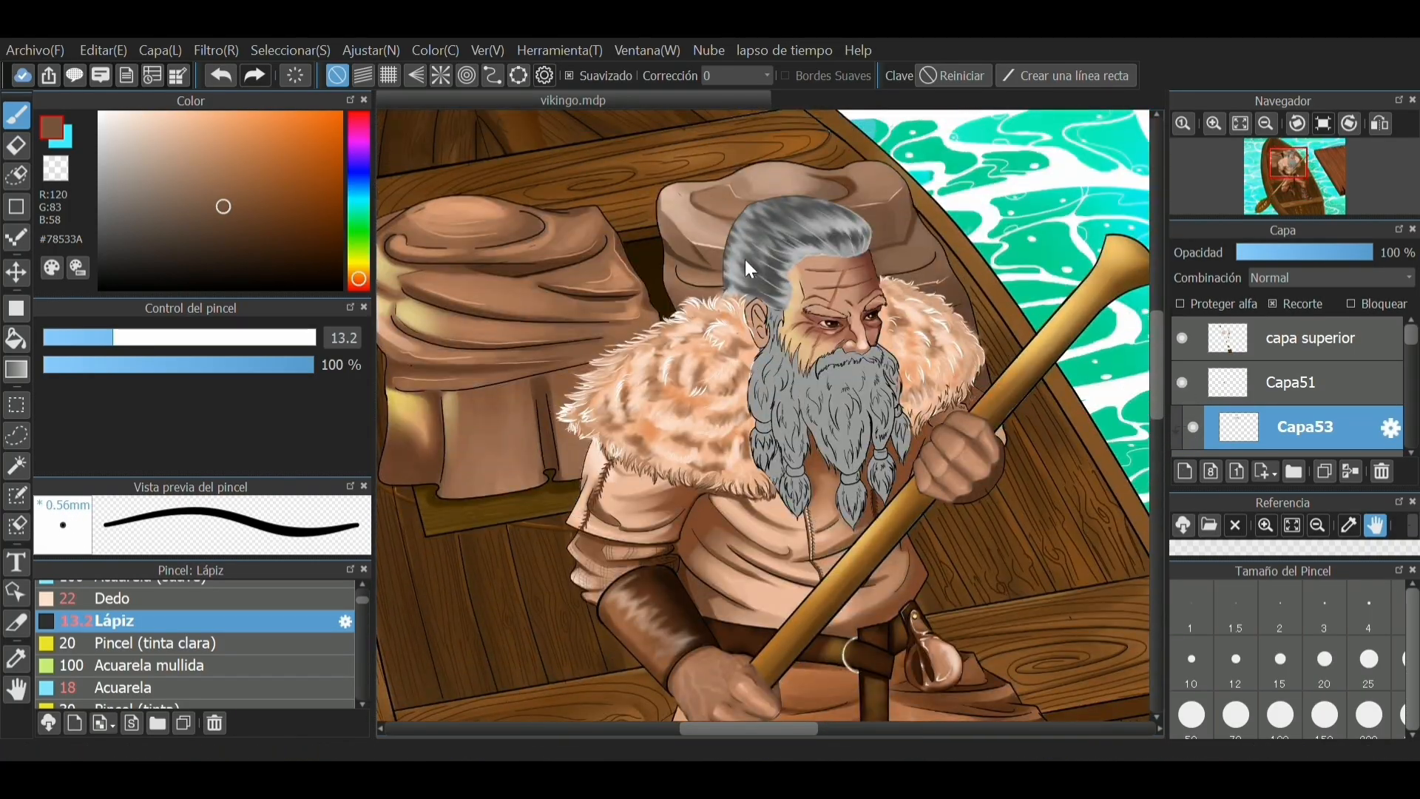
scroll(772, 297, "down", 1)
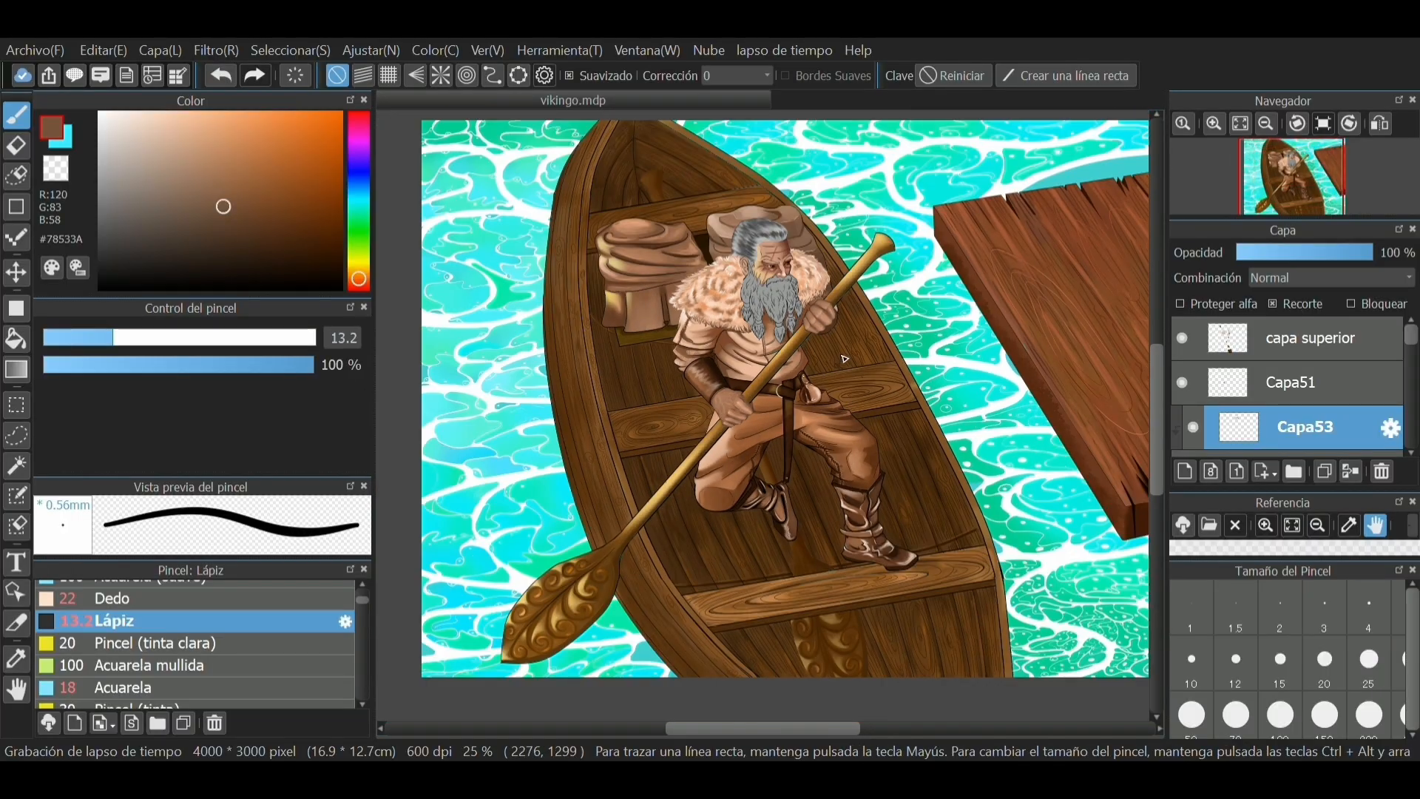
scroll(762, 235, "up", 6)
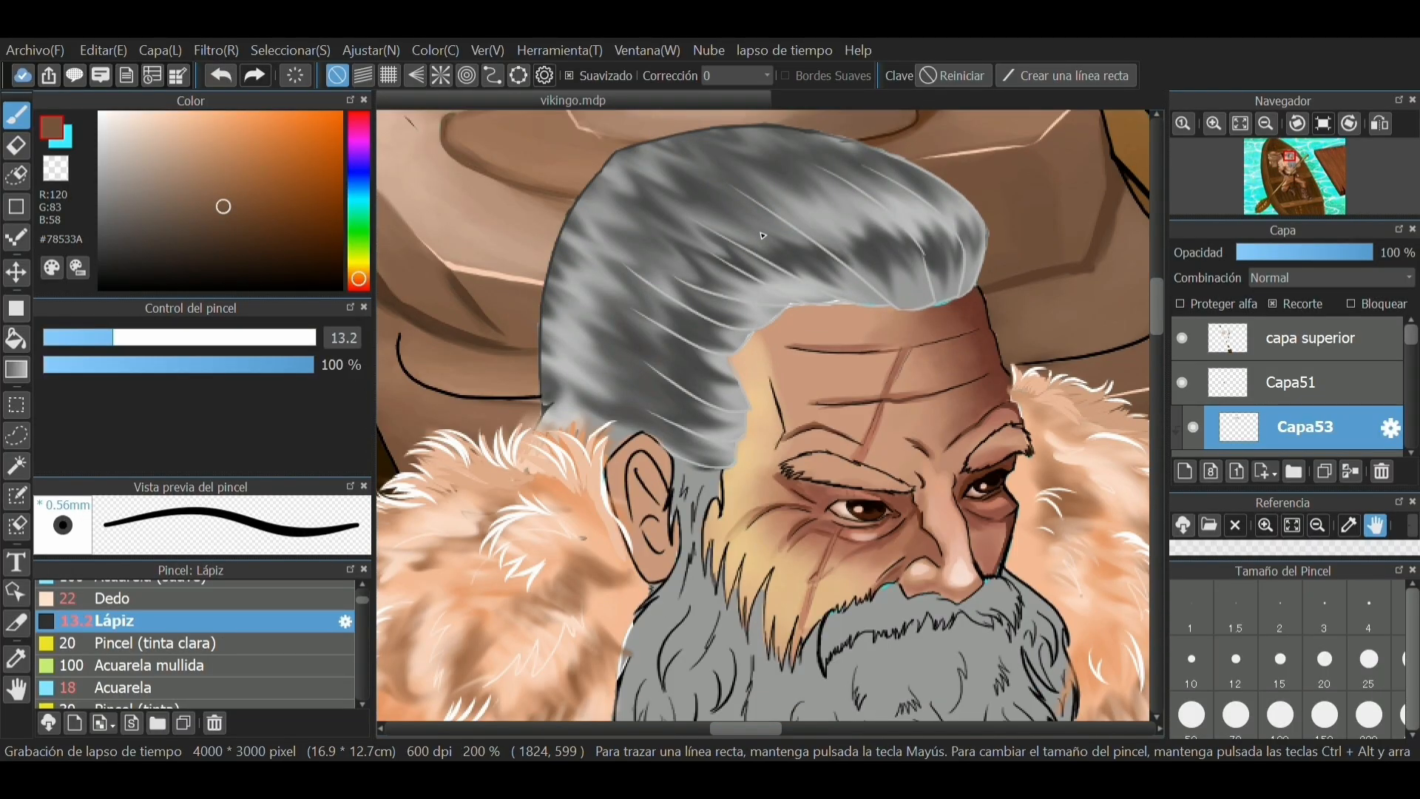
scroll(954, 233, "up", 2)
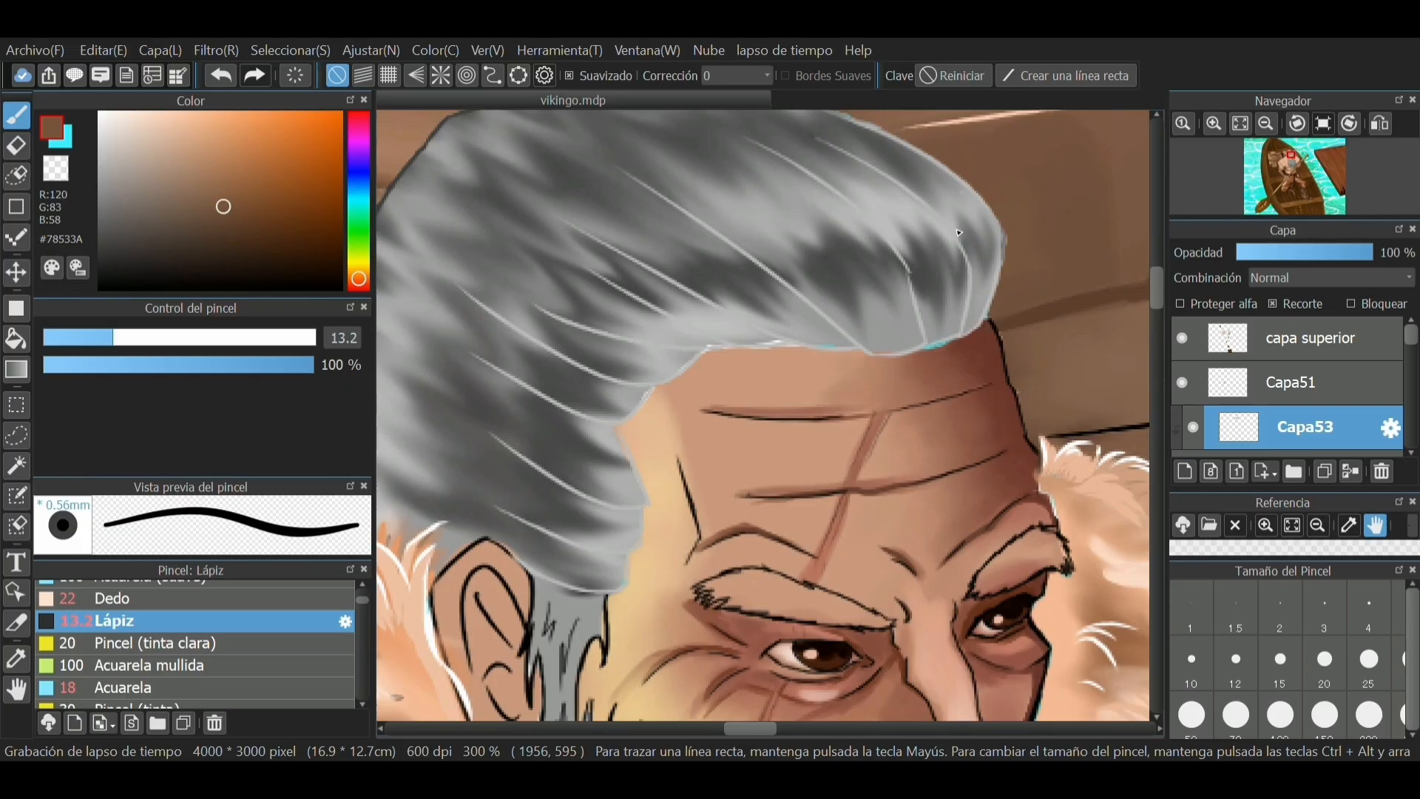
scroll(960, 233, "down", 2)
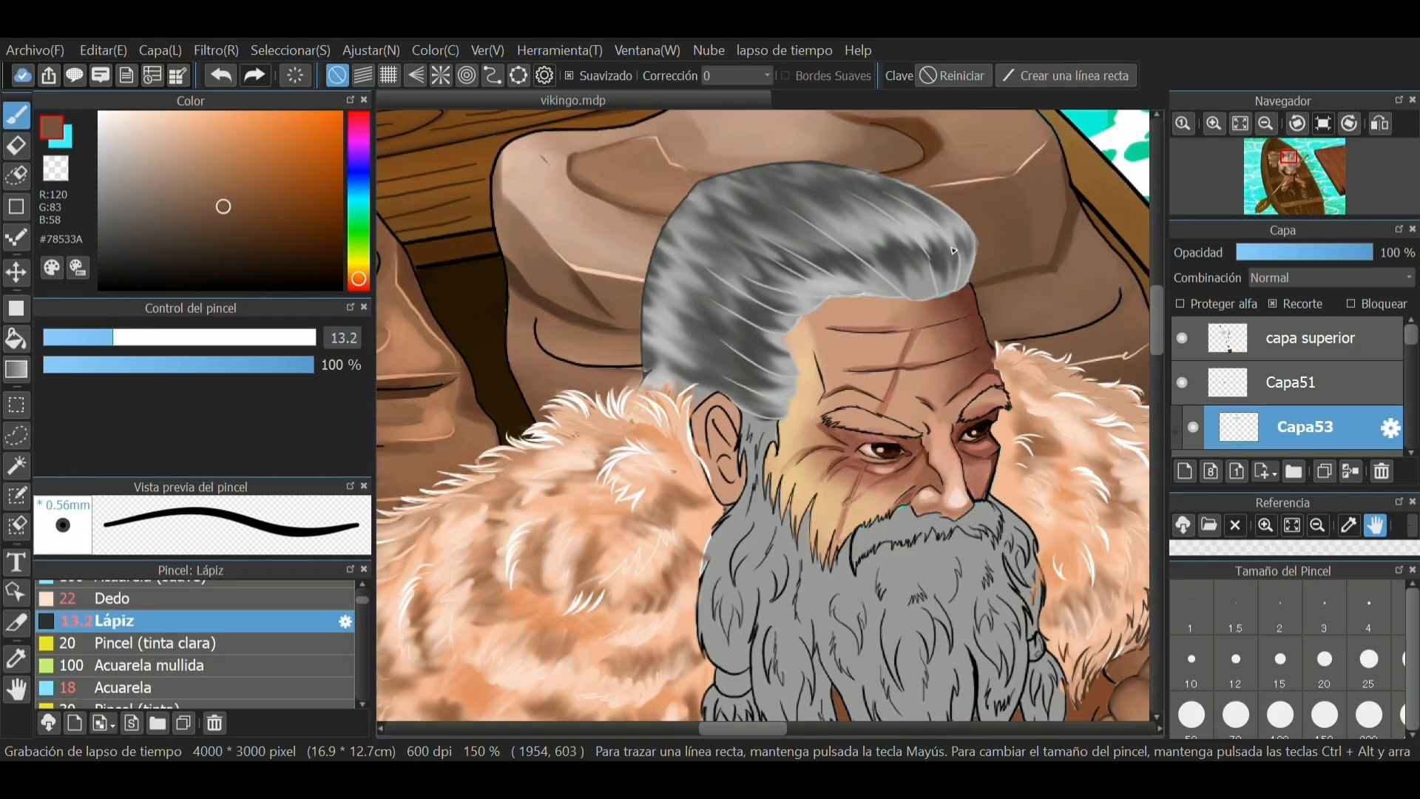